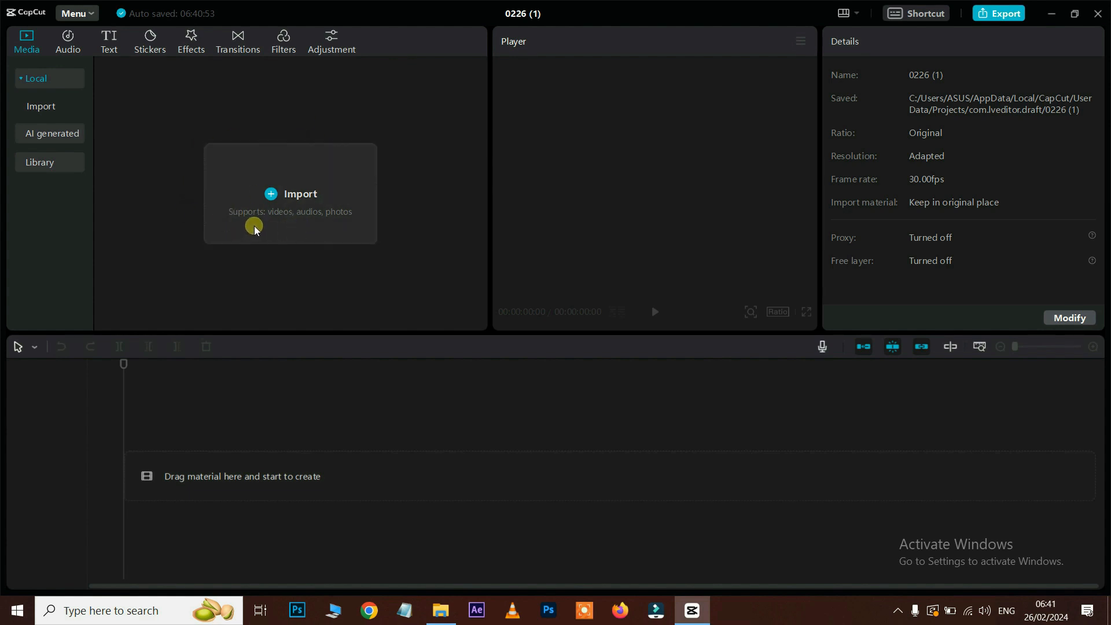
# Step: Import both pexels wedding videos from the Capcut Editing Files folder into the Media panel
pyautogui.click(297, 196)
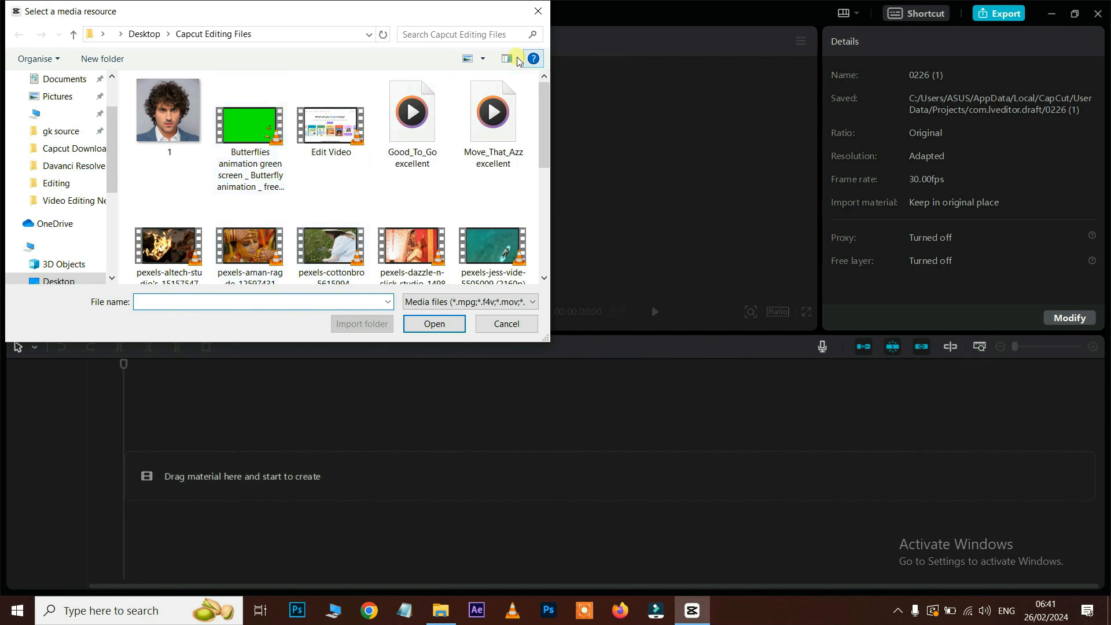
pyautogui.click(537, 12)
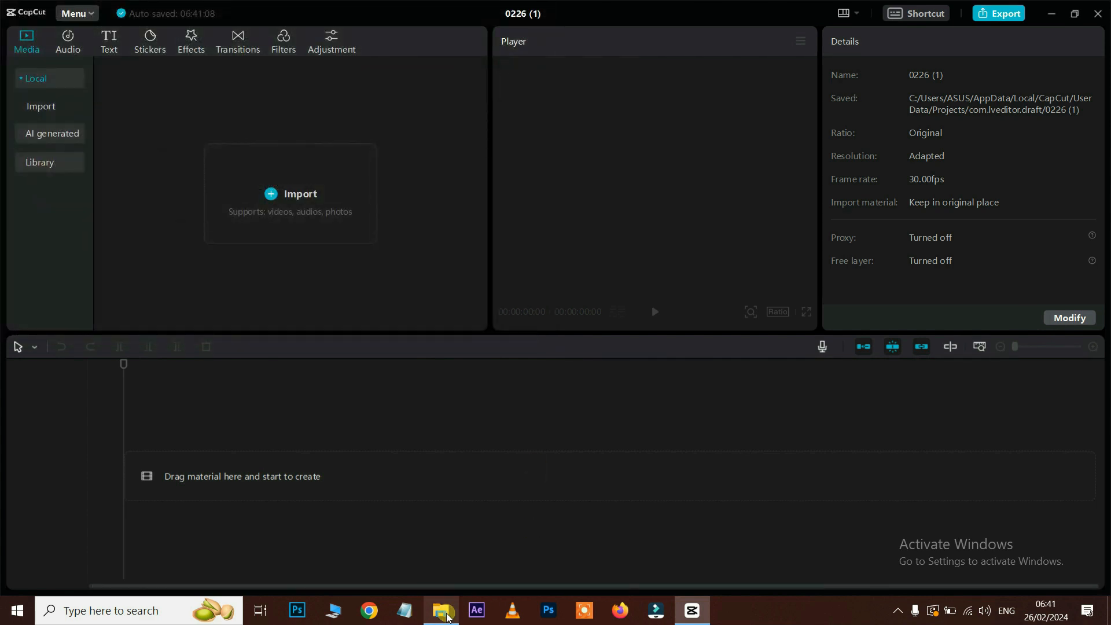
pyautogui.click(448, 617)
pyautogui.scroll(-3, 595, 281)
pyautogui.click(883, 123)
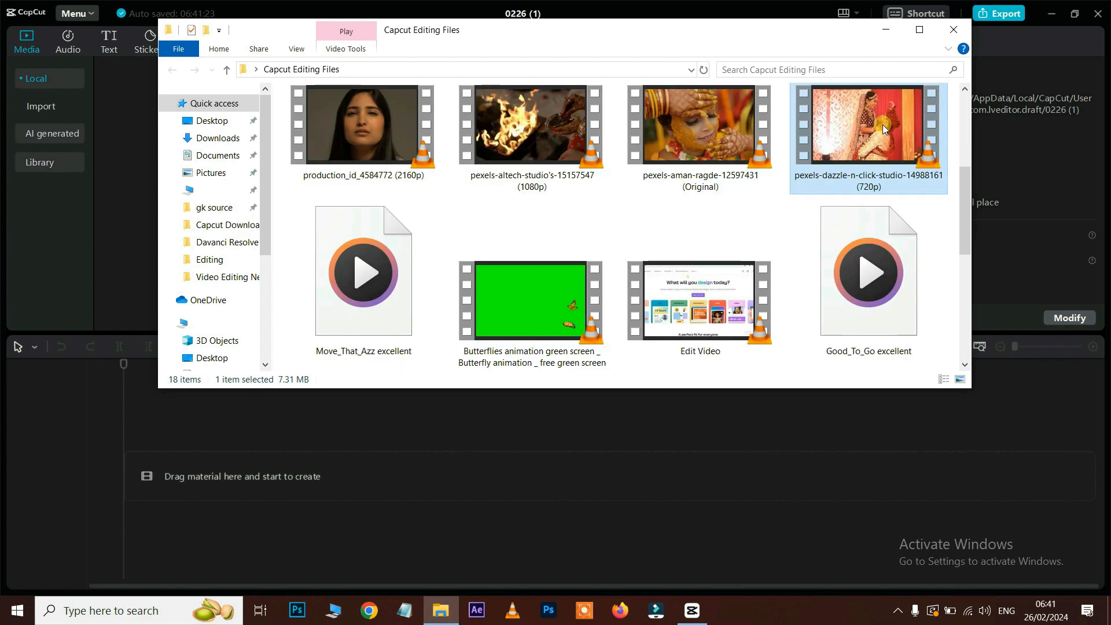
pyautogui.keyDown('ctrl'); pyautogui.click(709, 195); pyautogui.keyUp('ctrl')
pyautogui.moveTo(905, 198); pyautogui.dragTo(133, 211)
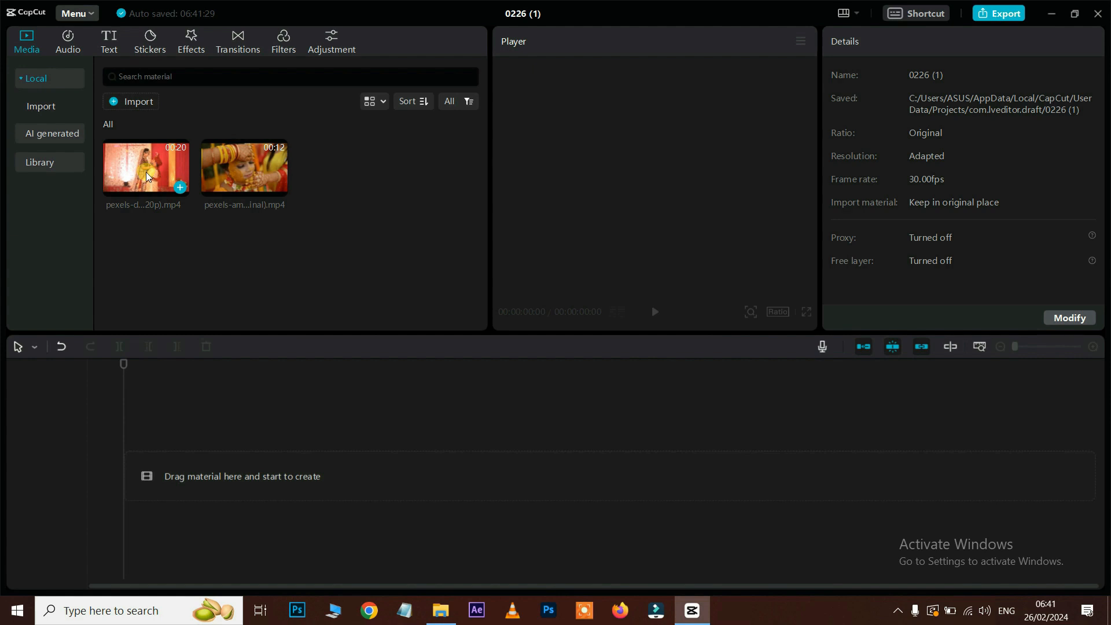
pyautogui.click(146, 172)
pyautogui.moveTo(152, 174); pyautogui.dragTo(193, 483)
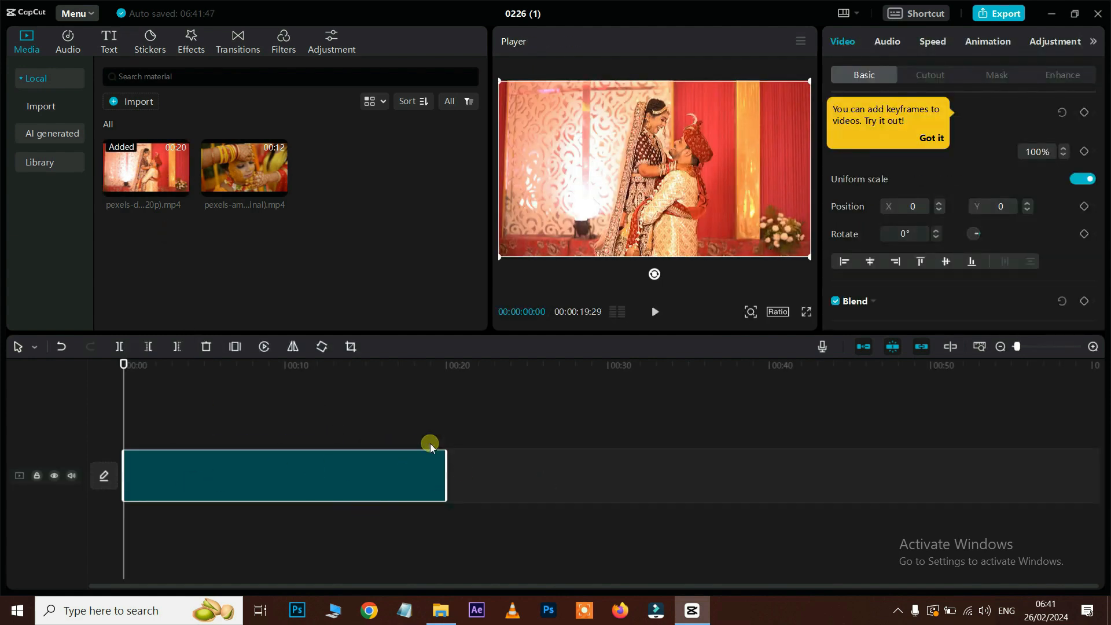
pyautogui.click(656, 311)
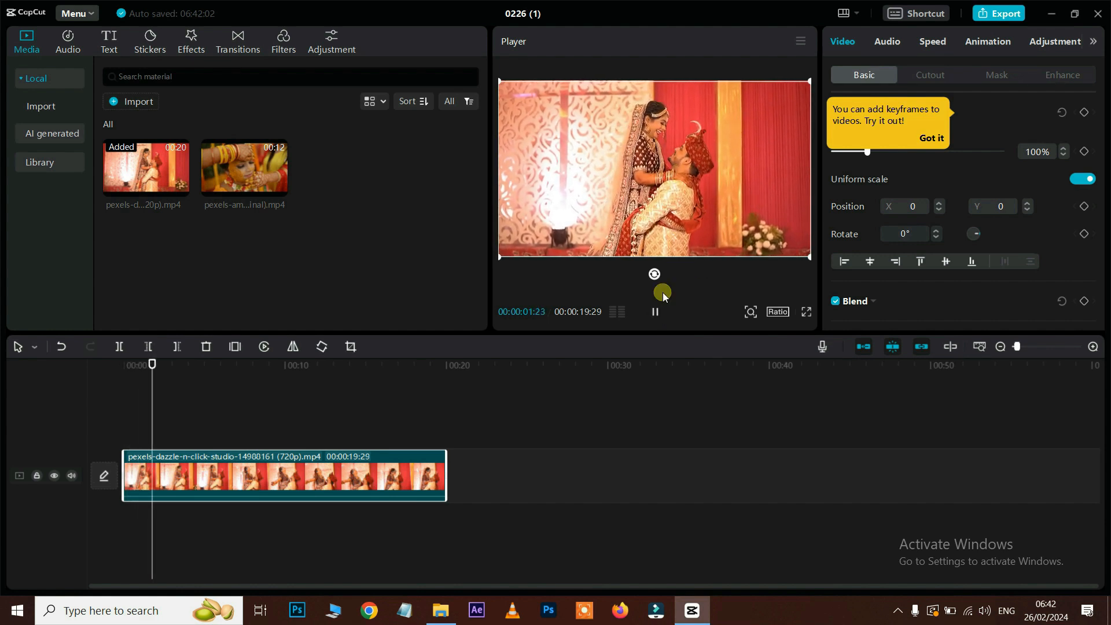
pyautogui.click(657, 314)
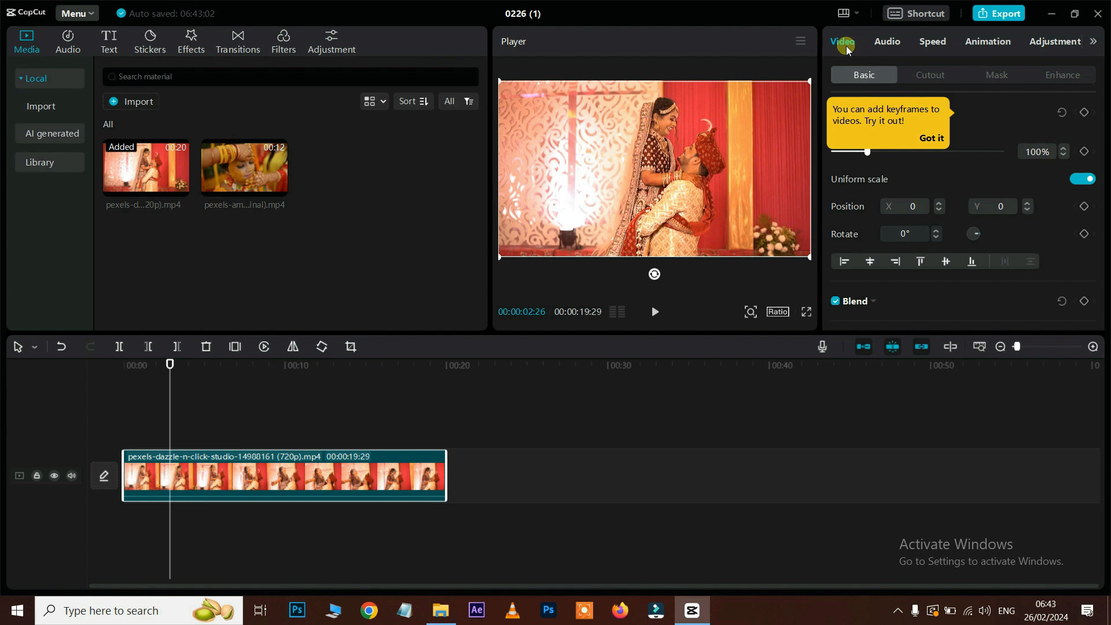
pyautogui.click(884, 43)
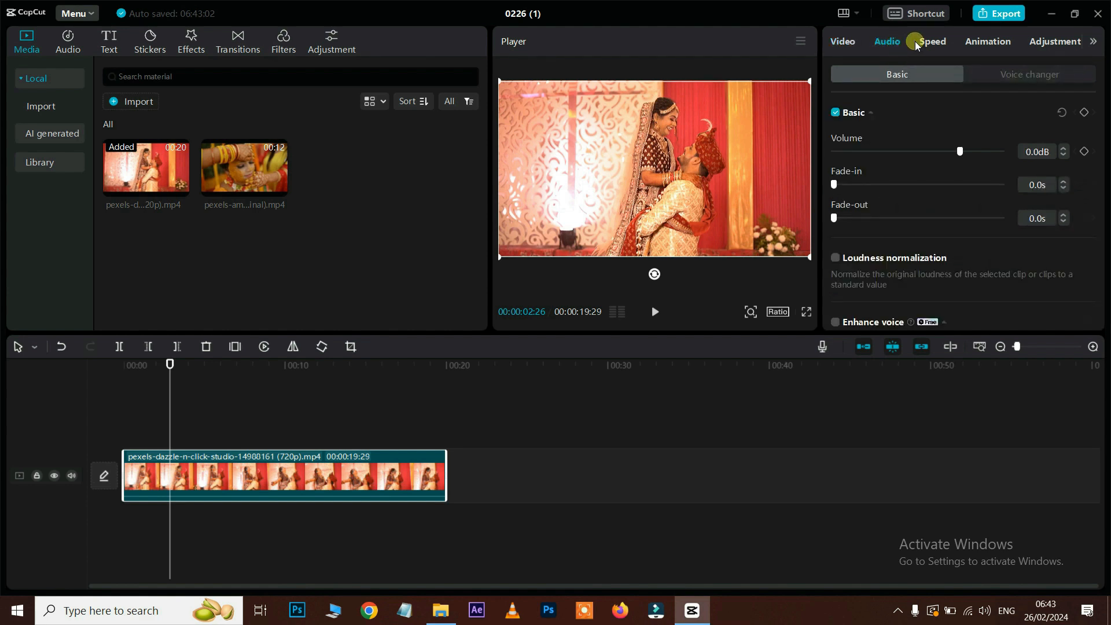
pyautogui.click(928, 43)
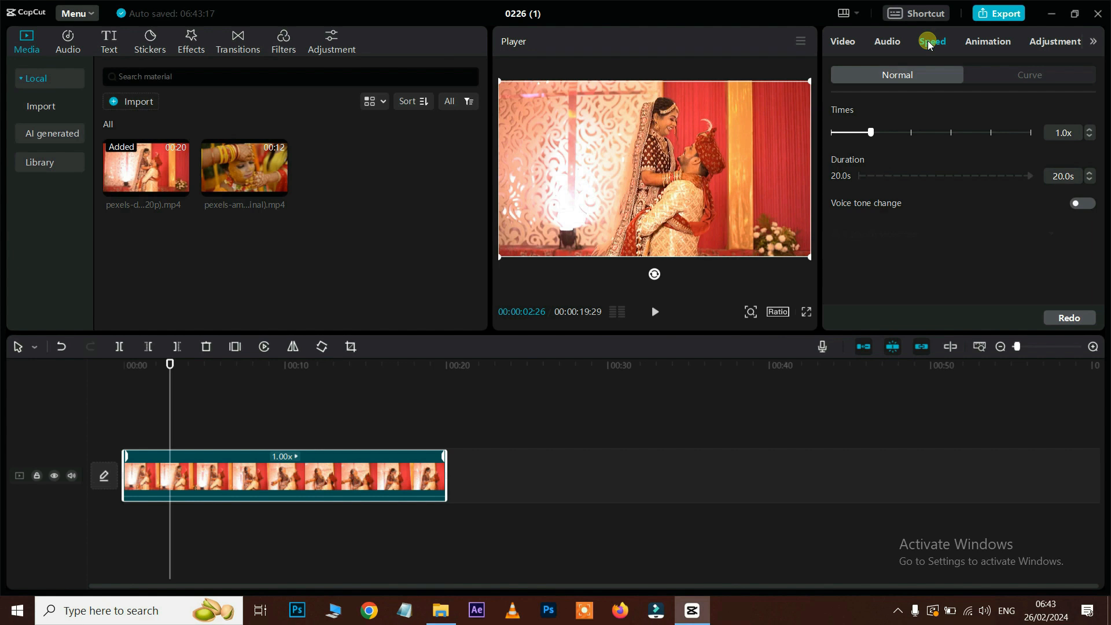
pyautogui.click(990, 42)
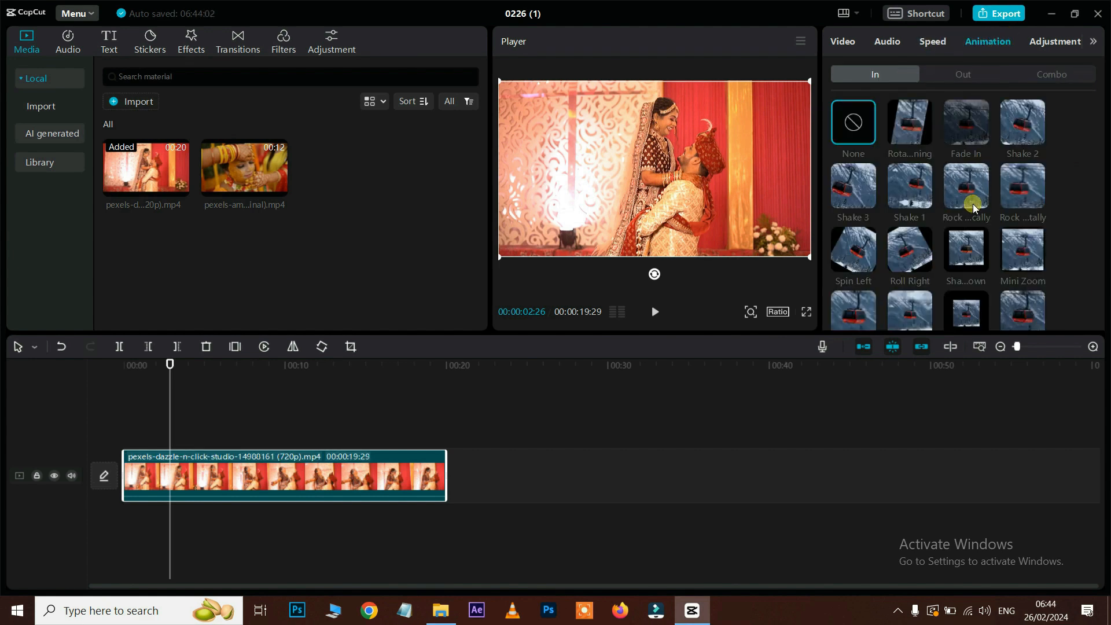
pyautogui.click(963, 74)
pyautogui.click(1050, 74)
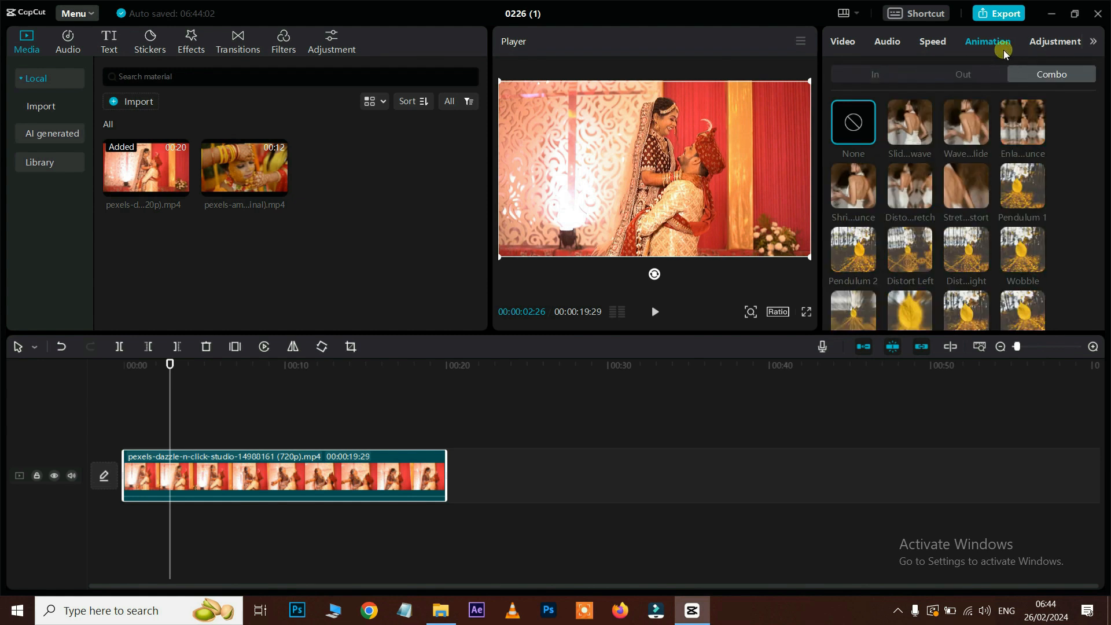
pyautogui.click(1052, 42)
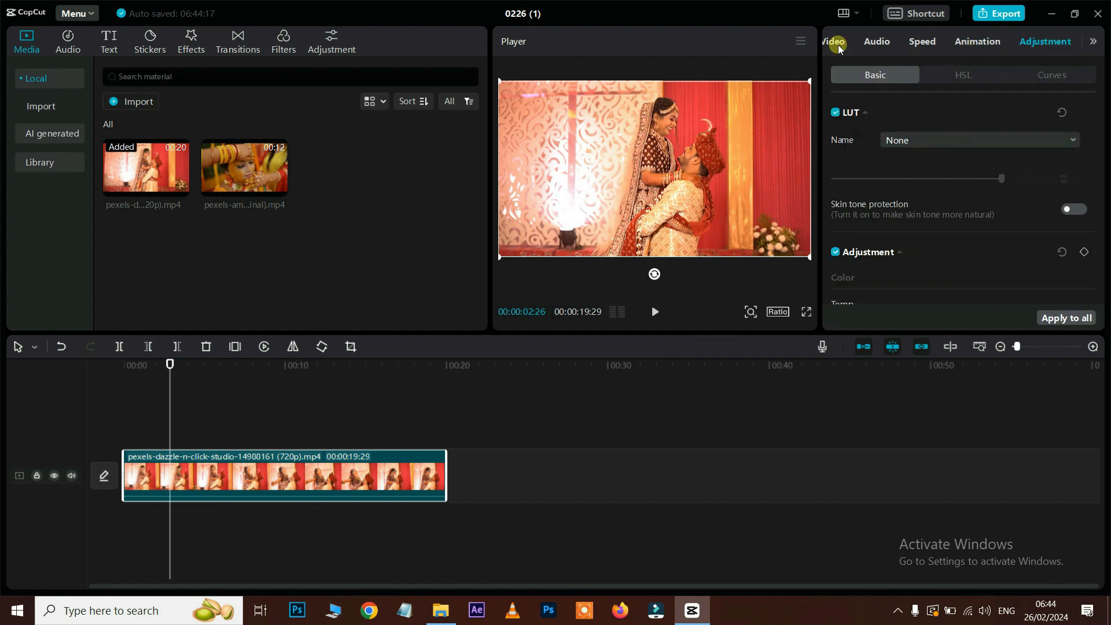
pyautogui.click(840, 44)
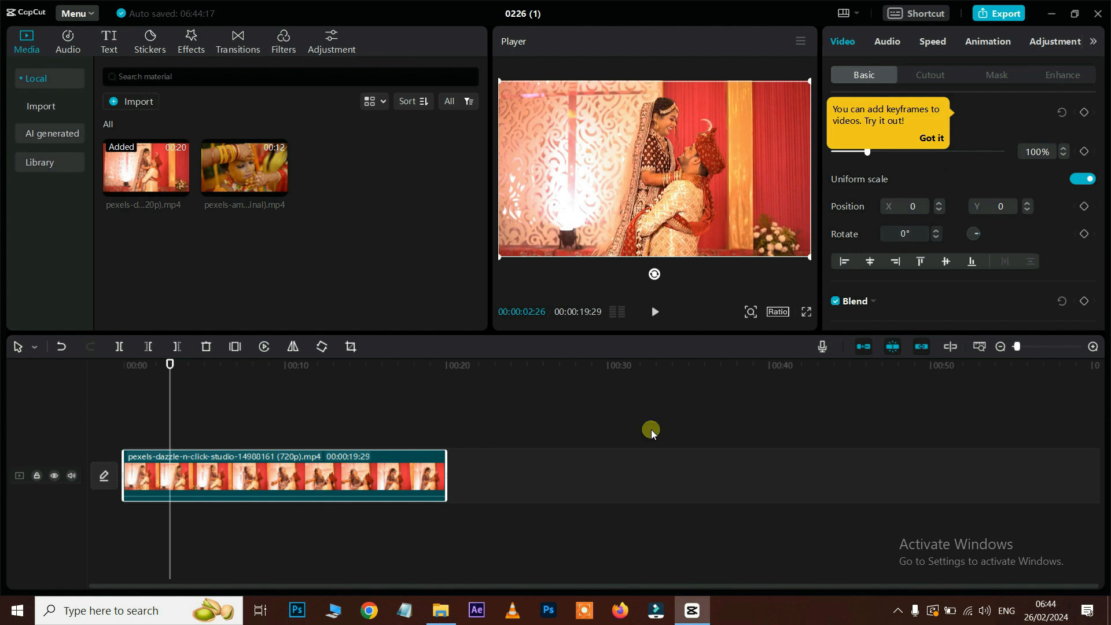
# Step: Deselect the clip to show project details and briefly check the editing files folder
pyautogui.click(563, 476)
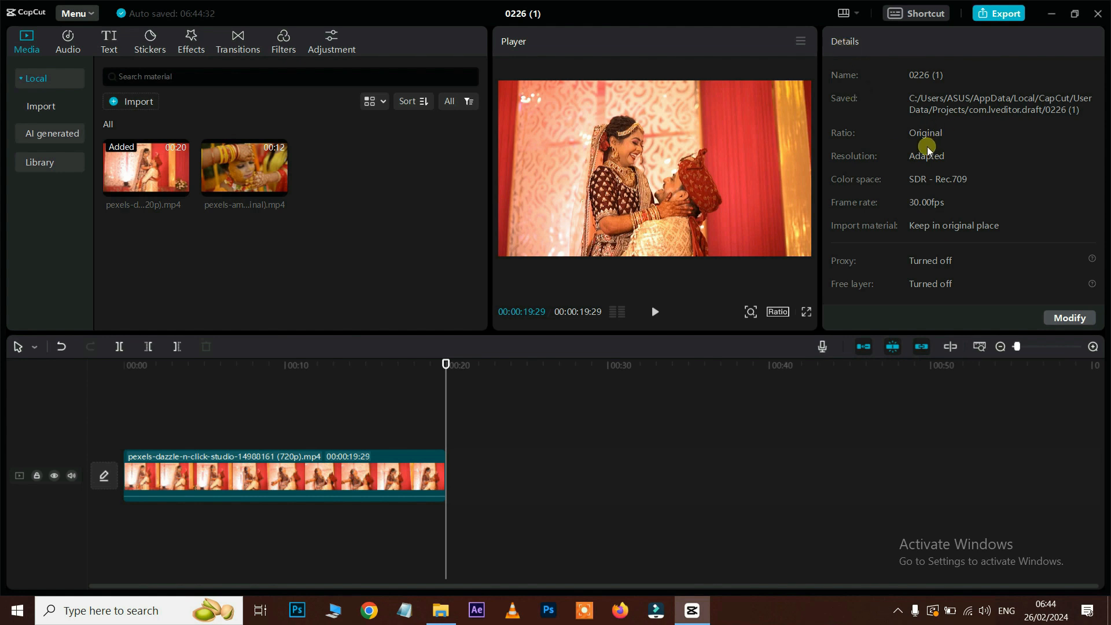
pyautogui.click(440, 610)
pyautogui.click(1000, 329)
# Step: Browse the Audio tab's Music list, with tracks such as 'Wedding Day'
pyautogui.click(71, 46)
pyautogui.scroll(-5, 195, 175)
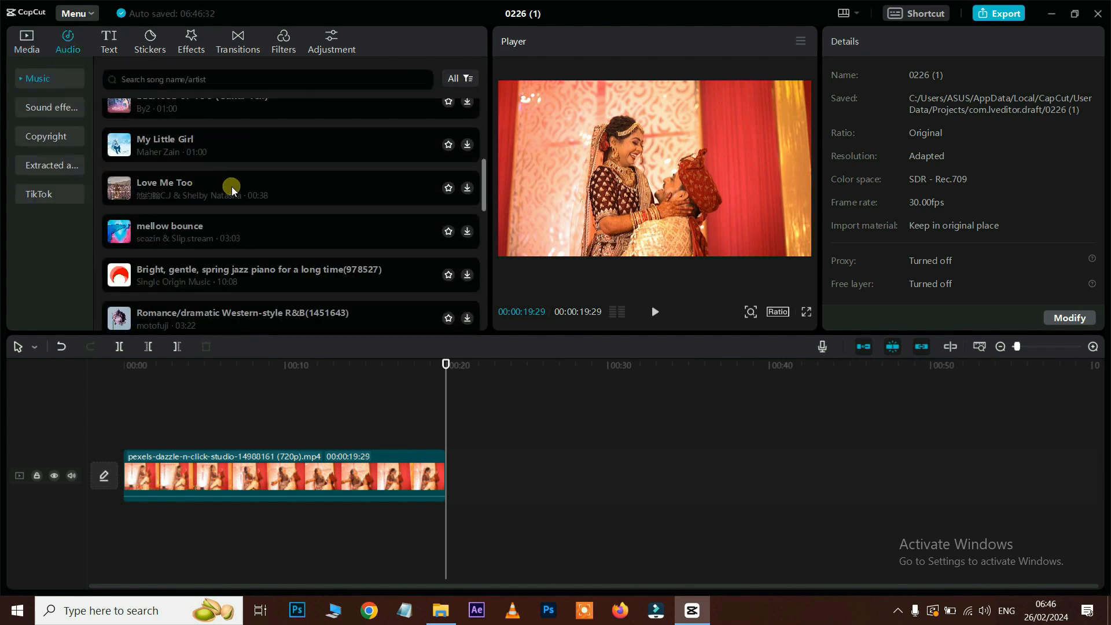
pyautogui.scroll(3, 240, 221)
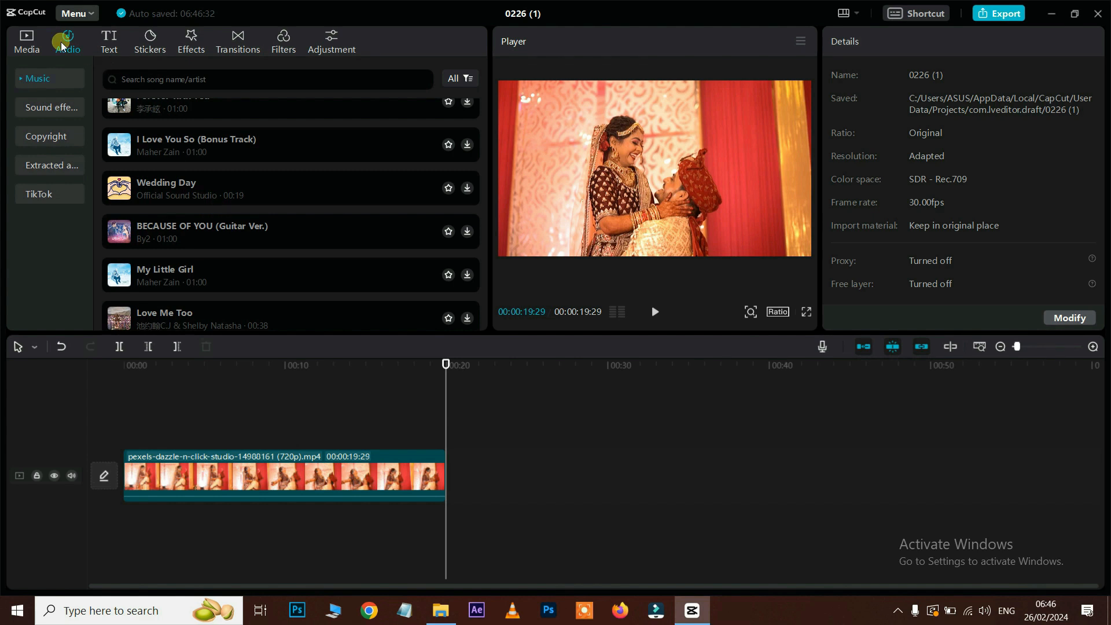
# Step: Browse the text effect styles in the Text library
pyautogui.click(120, 44)
pyautogui.click(40, 162)
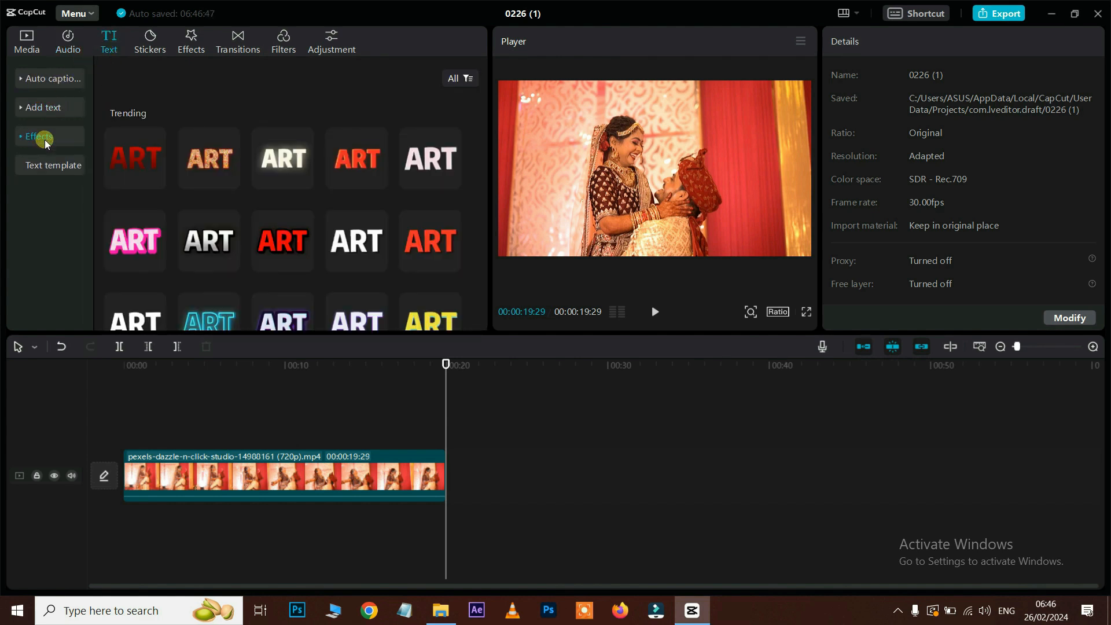
pyautogui.scroll(-3, 276, 178)
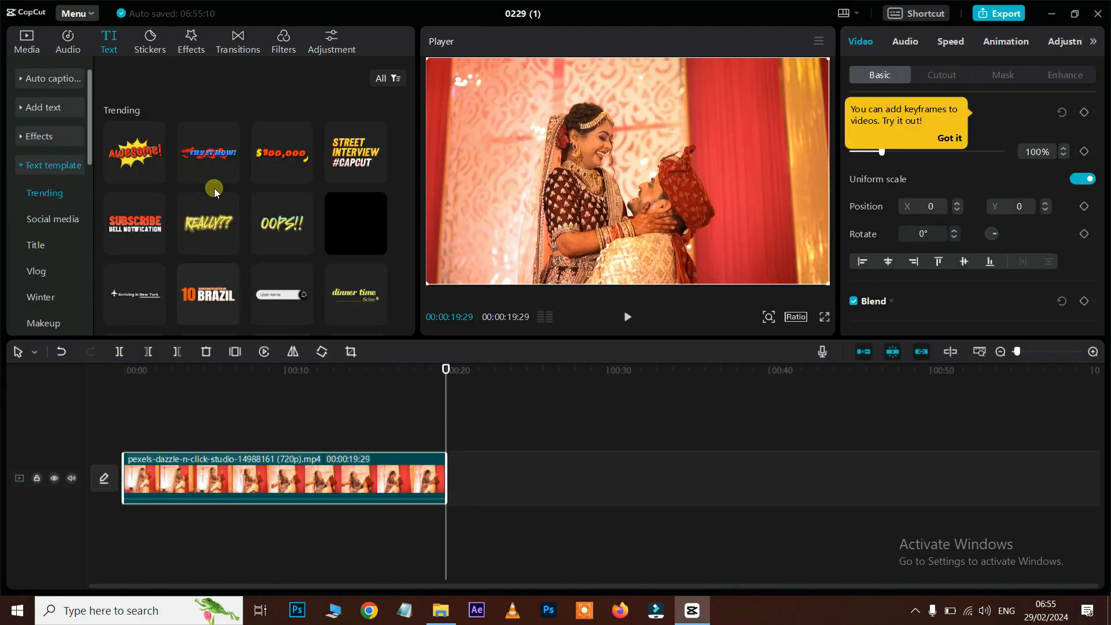
pyautogui.moveTo(221, 226)
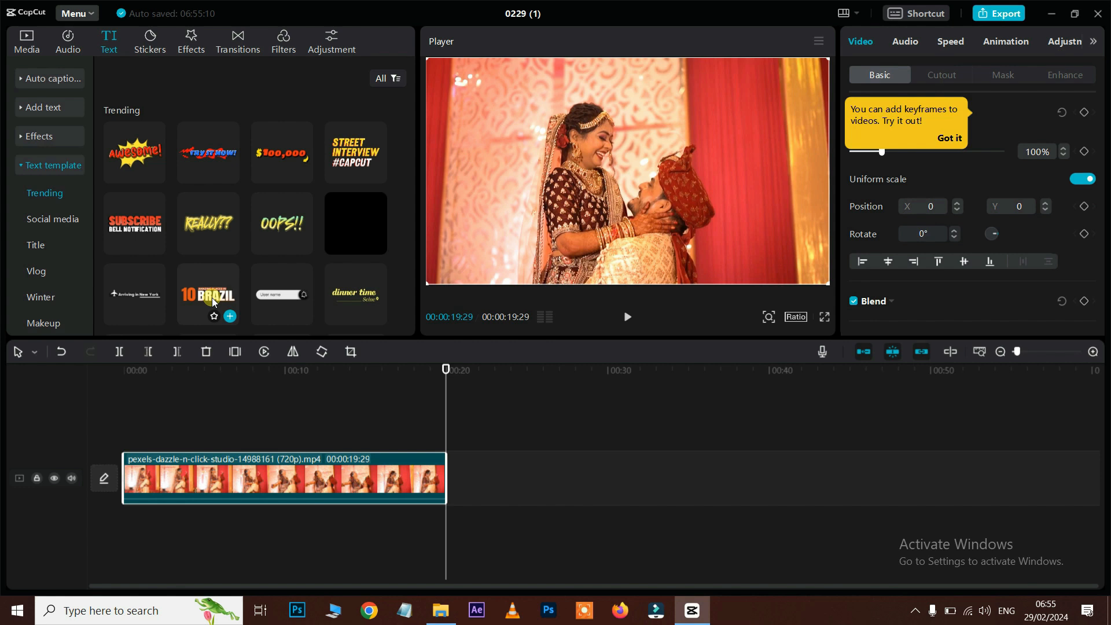
pyautogui.scroll(-3, 246, 272)
pyautogui.scroll(-1, 245, 274)
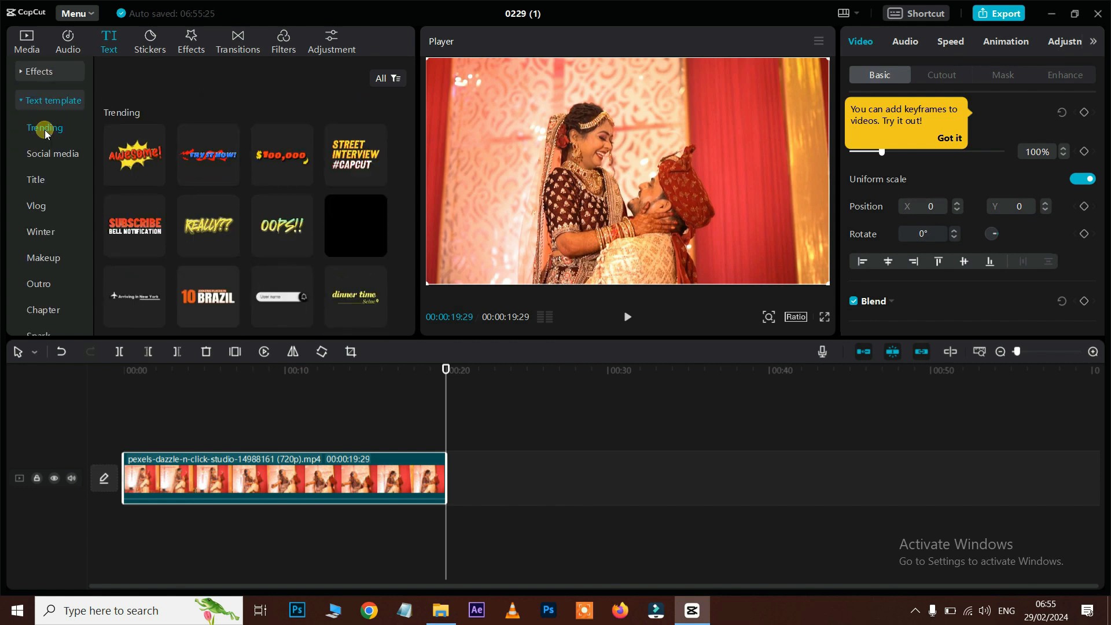
pyautogui.scroll(-2, 55, 212)
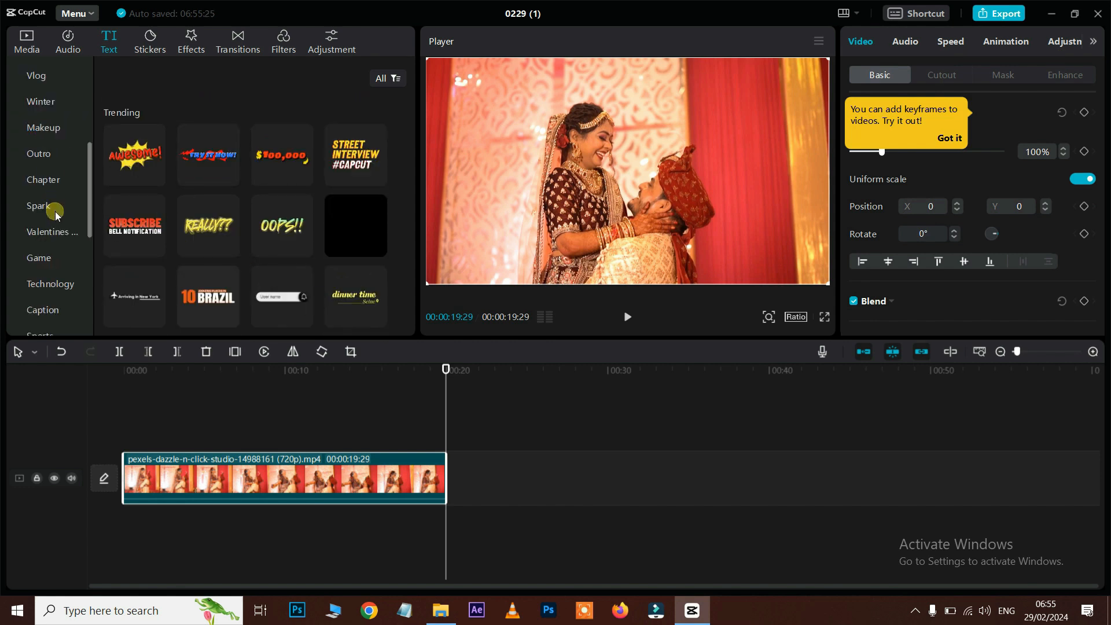
pyautogui.scroll(3, 56, 215)
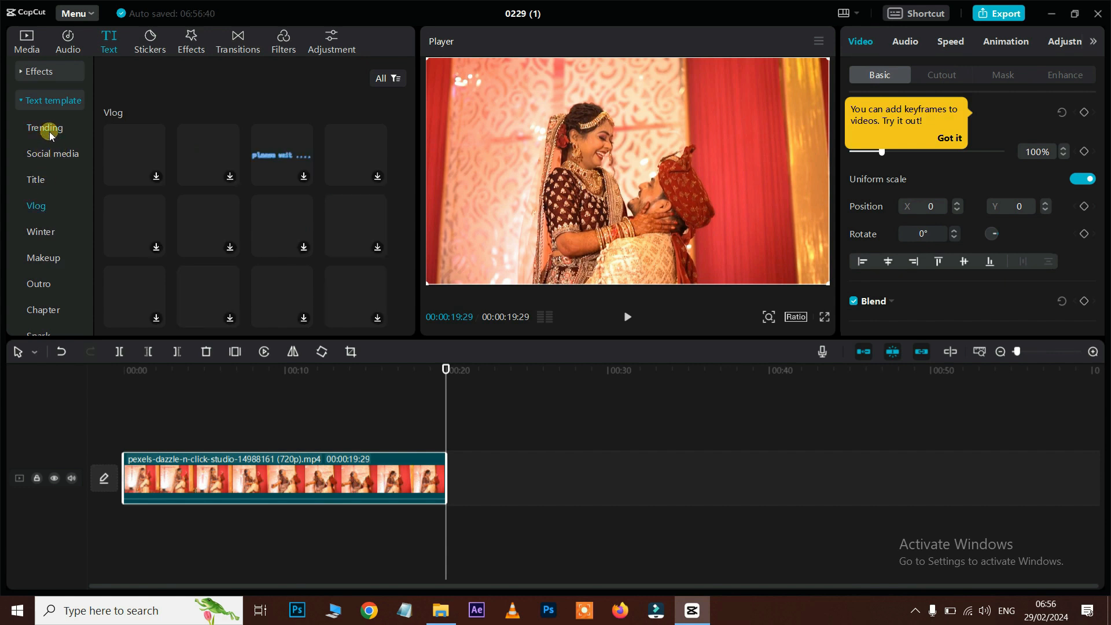
# Step: Look through the Trending and Social media text templates
pyautogui.click(49, 130)
pyautogui.click(51, 156)
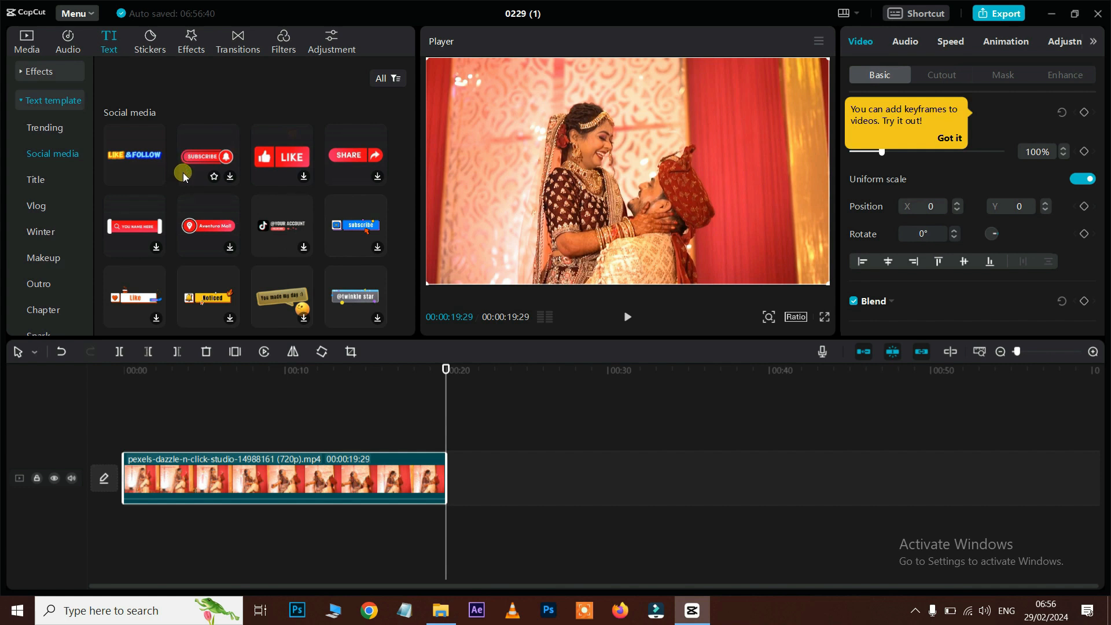
pyautogui.scroll(2, 183, 174)
pyautogui.scroll(1, 183, 173)
pyautogui.scroll(-5, 183, 174)
pyautogui.scroll(-3, 183, 174)
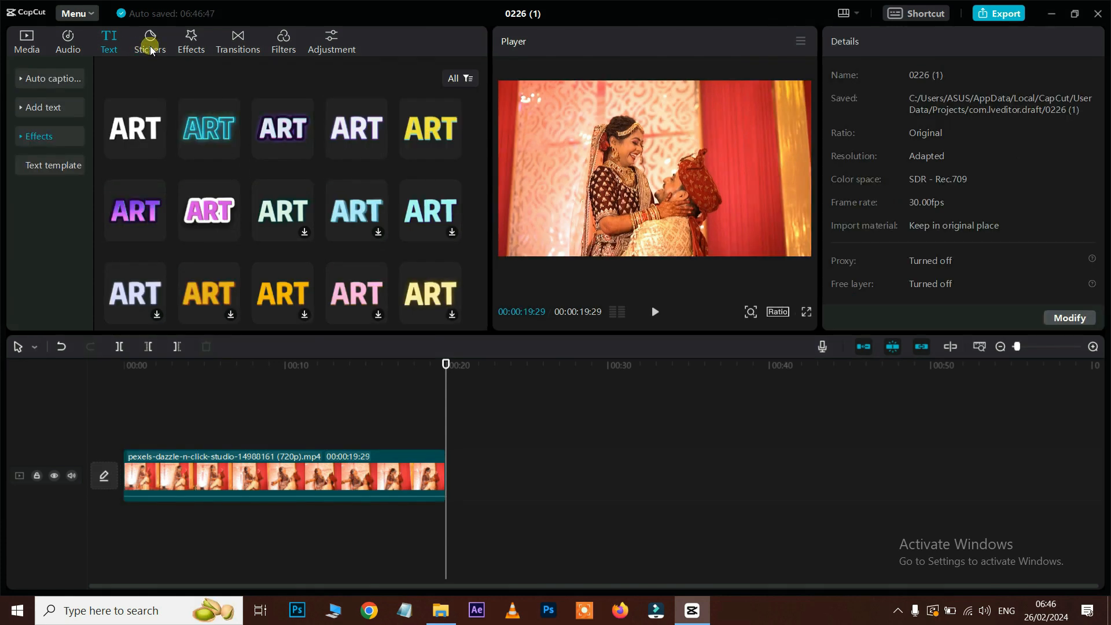
# Step: Browse the trending stickers, such as 'OK!' and a pumpkin
pyautogui.click(150, 46)
pyautogui.scroll(-2, 232, 174)
pyautogui.scroll(2, 232, 168)
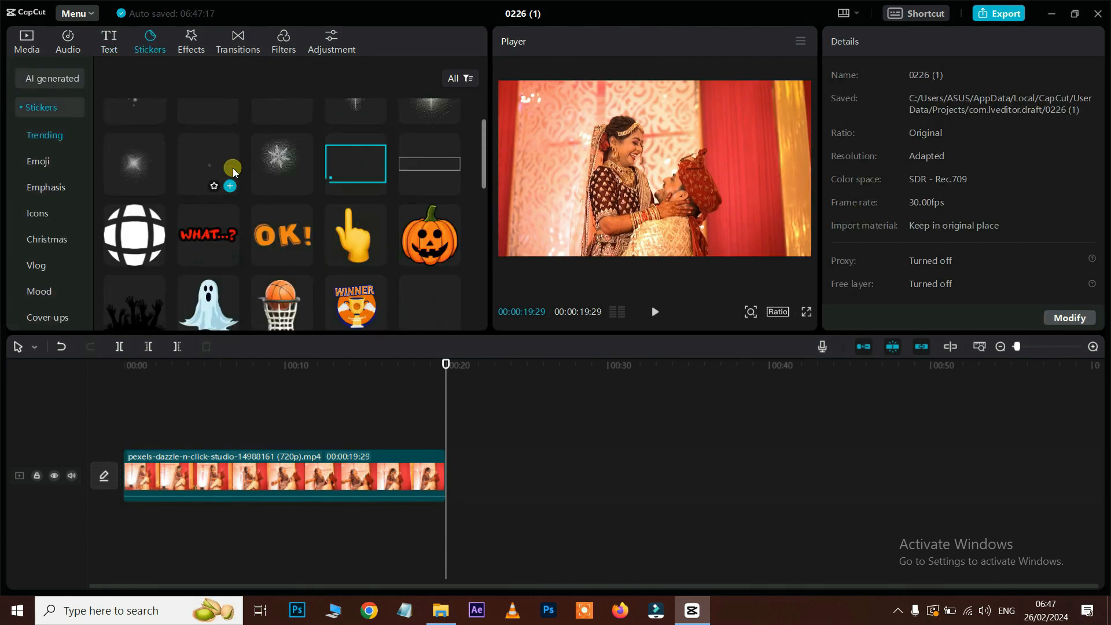
# Step: Scroll through the video effects library, including Light Effect presets like Glowburst and Blinds
pyautogui.click(194, 45)
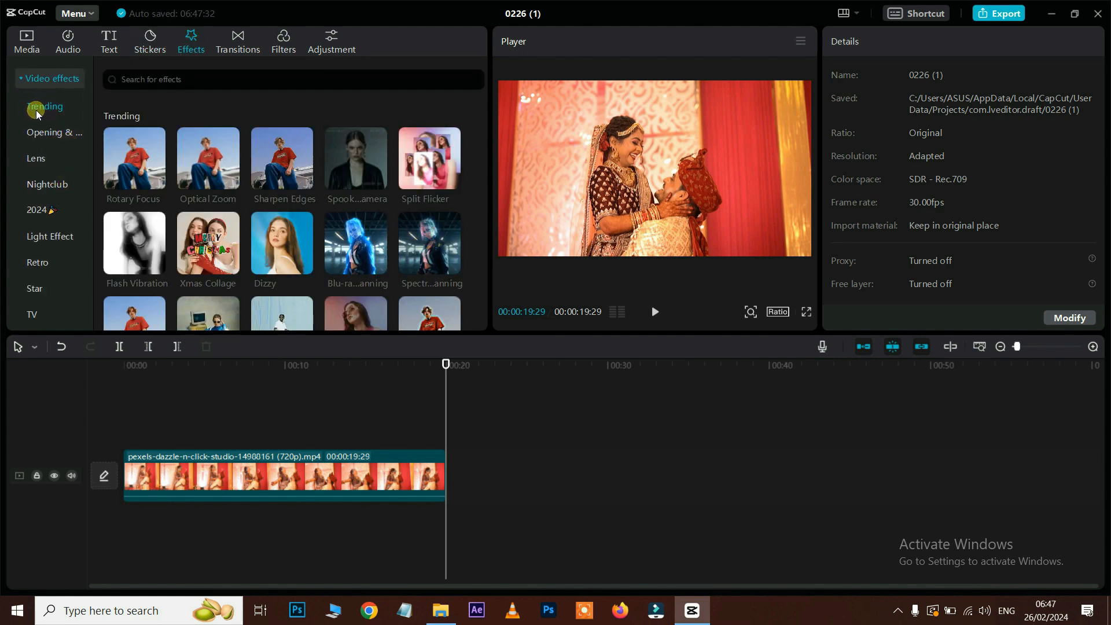
pyautogui.scroll(-5, 252, 236)
pyautogui.scroll(-10, 251, 235)
pyautogui.scroll(-5, 57, 146)
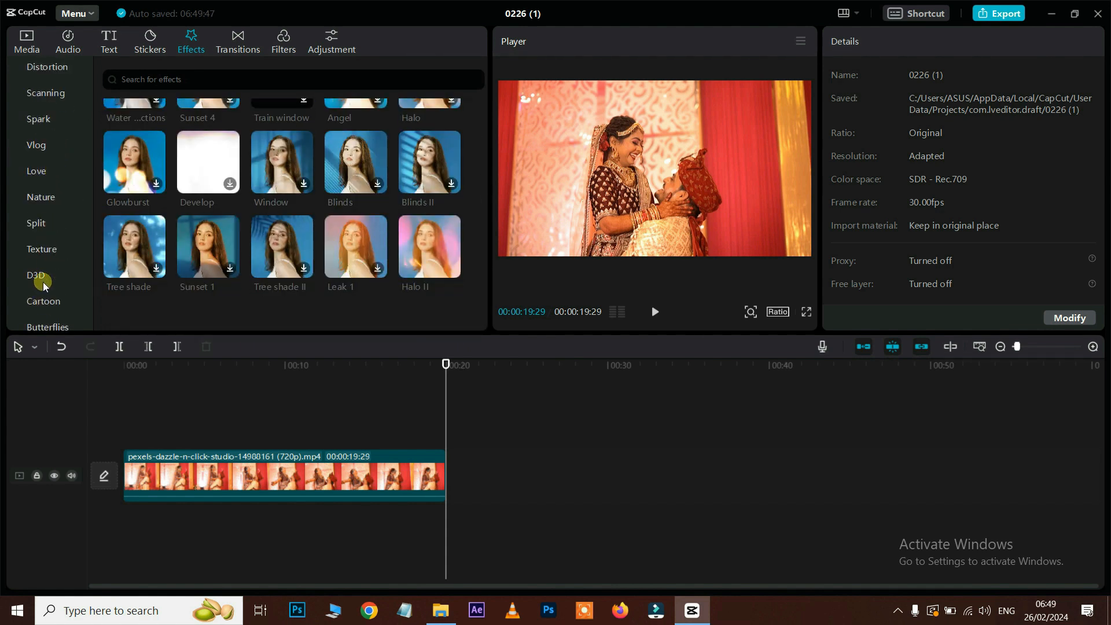
pyautogui.scroll(-2, 43, 282)
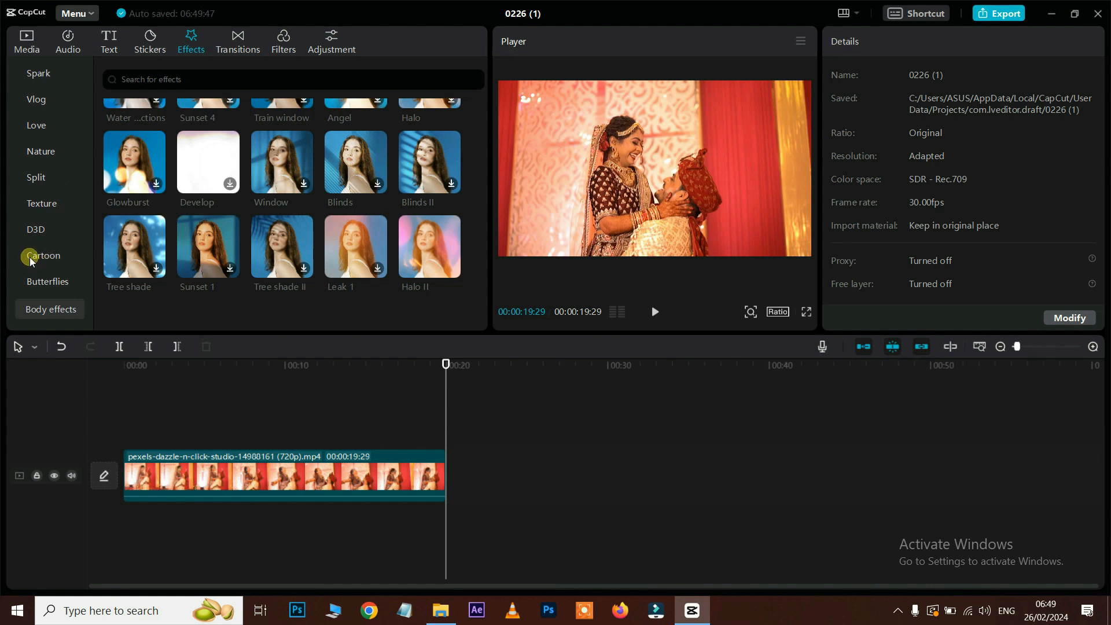
# Step: Look over the transition presets collection
pyautogui.click(241, 46)
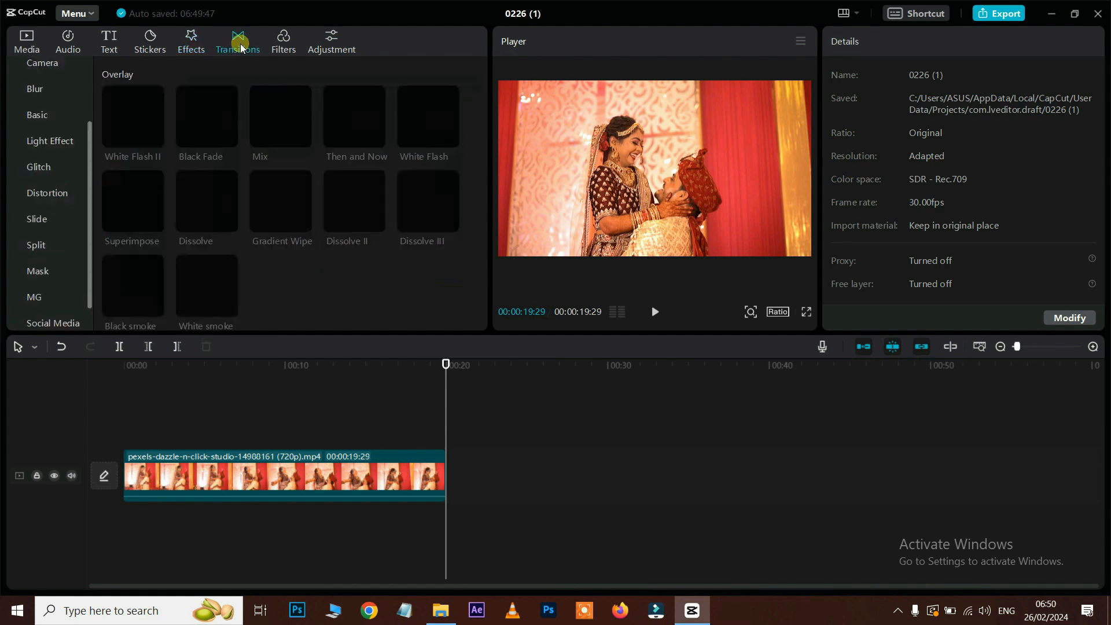
pyautogui.moveTo(337, 136)
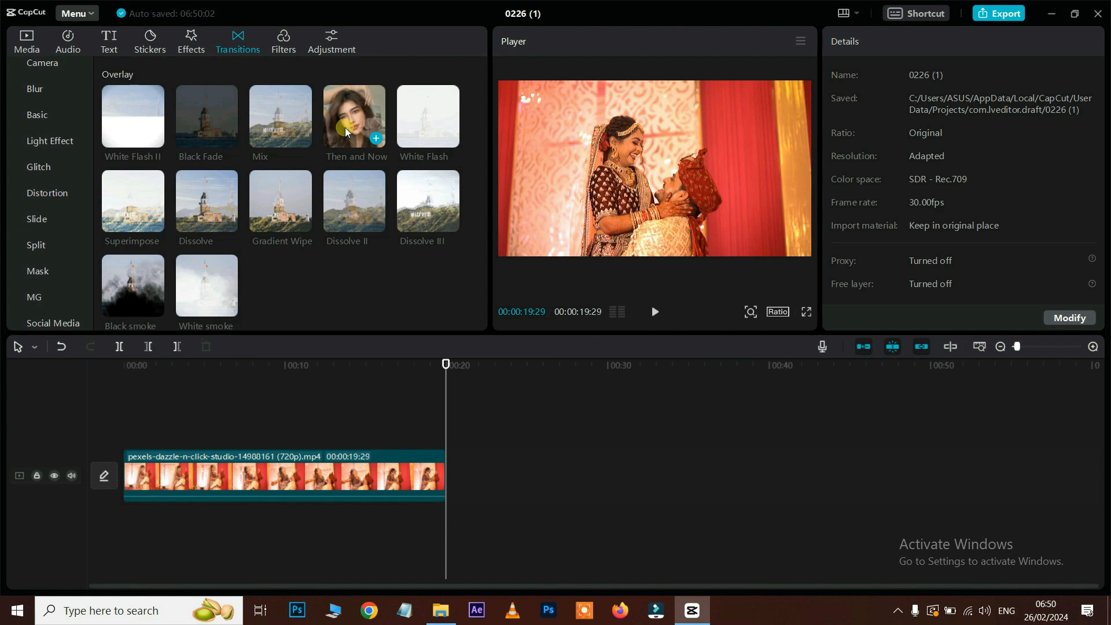
pyautogui.moveTo(296, 120)
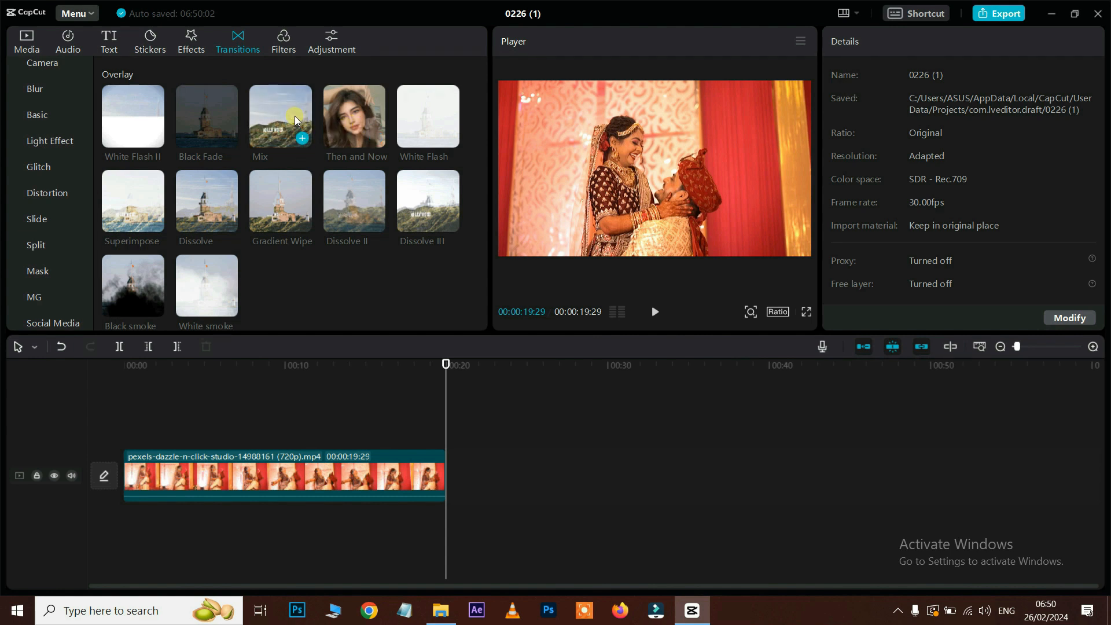
# Step: Preview the GTA II filter from the Movies filter category on the clip
pyautogui.click(283, 49)
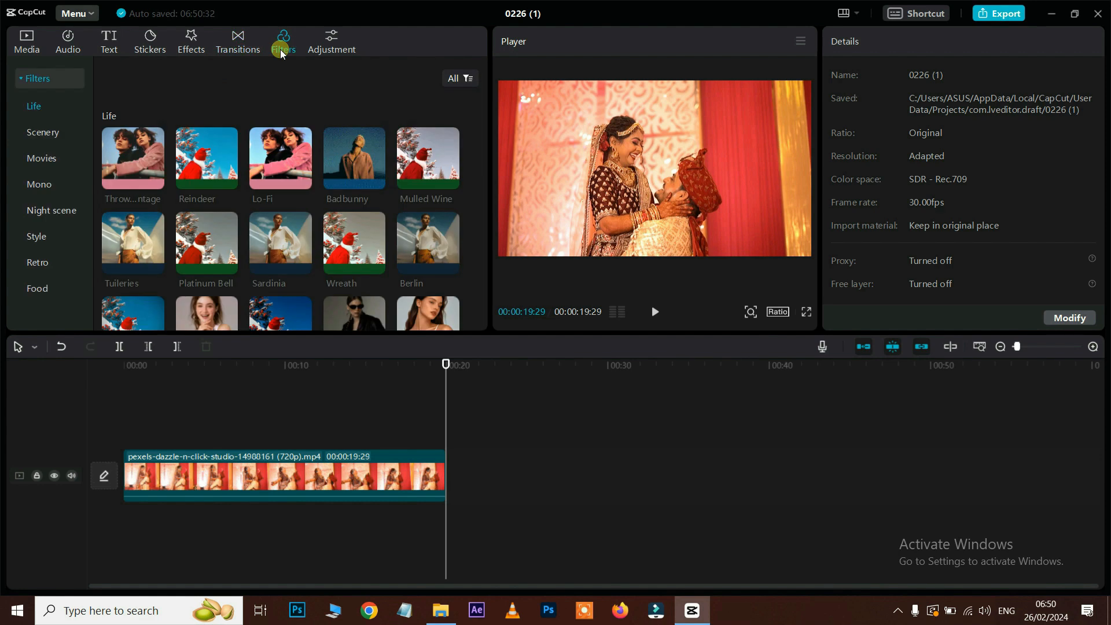
pyautogui.click(44, 161)
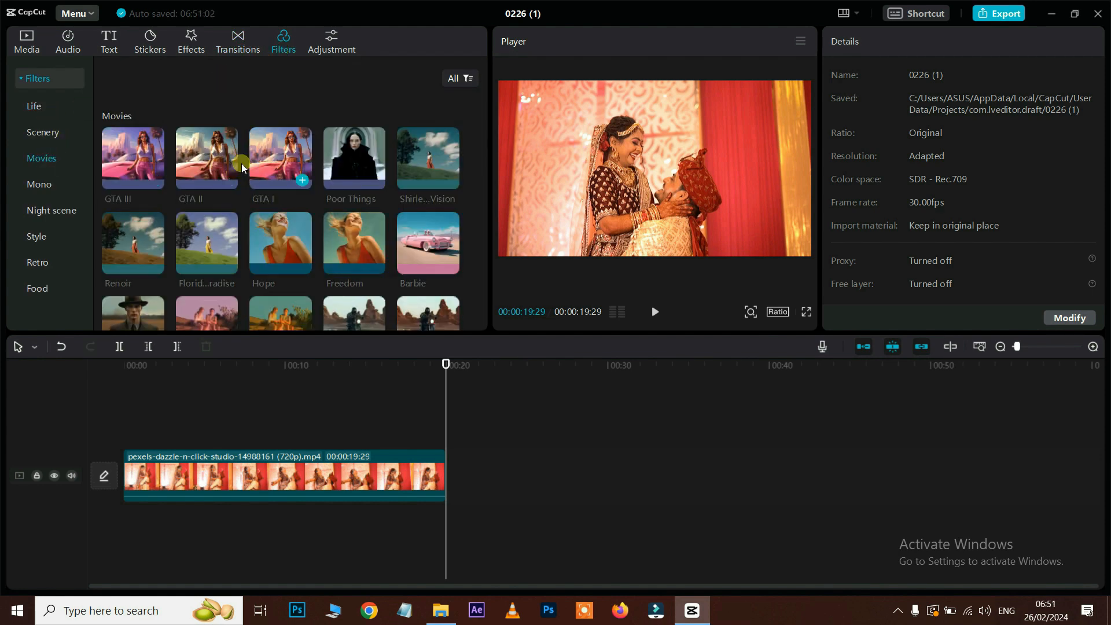
pyautogui.click(209, 151)
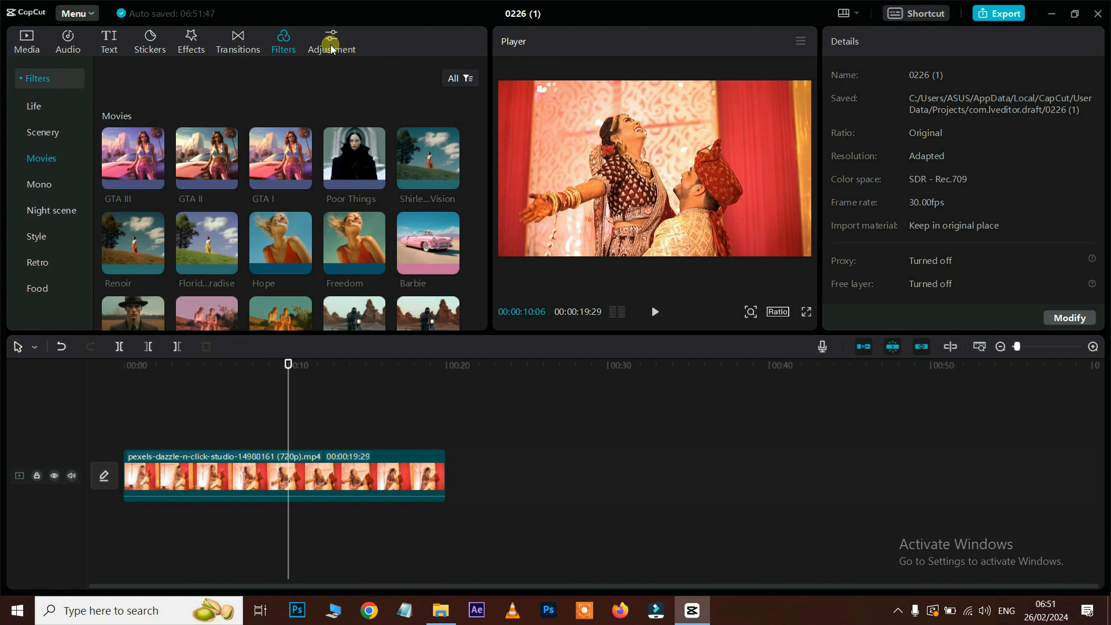
# Step: Open the main Menu and look over its File and Layout submenus
pyautogui.click(93, 16)
pyautogui.moveTo(87, 36)
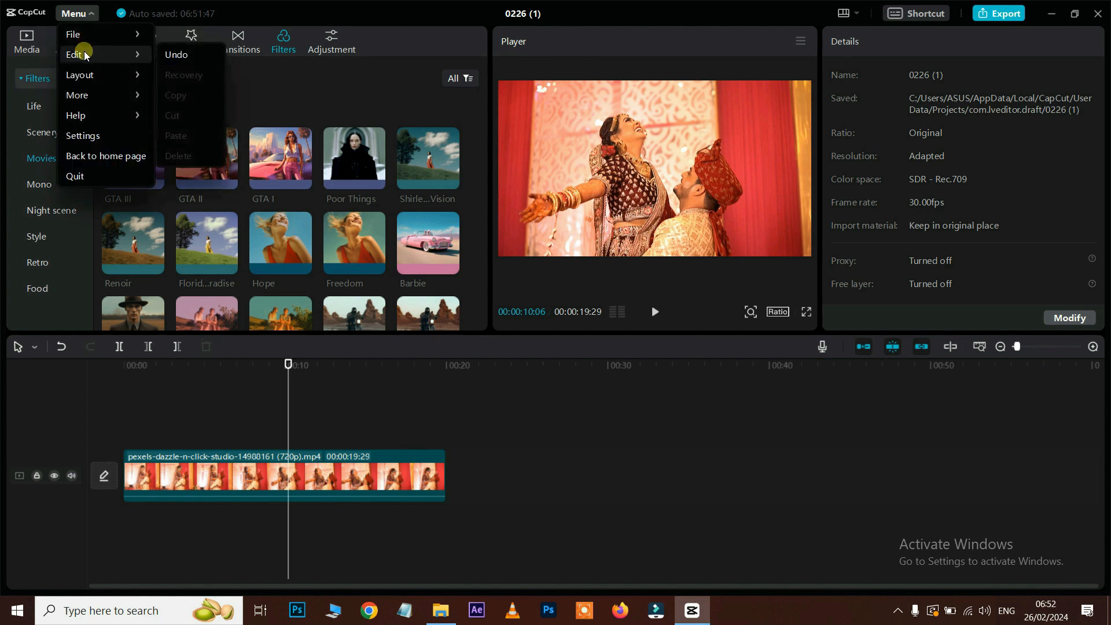
pyautogui.moveTo(83, 82)
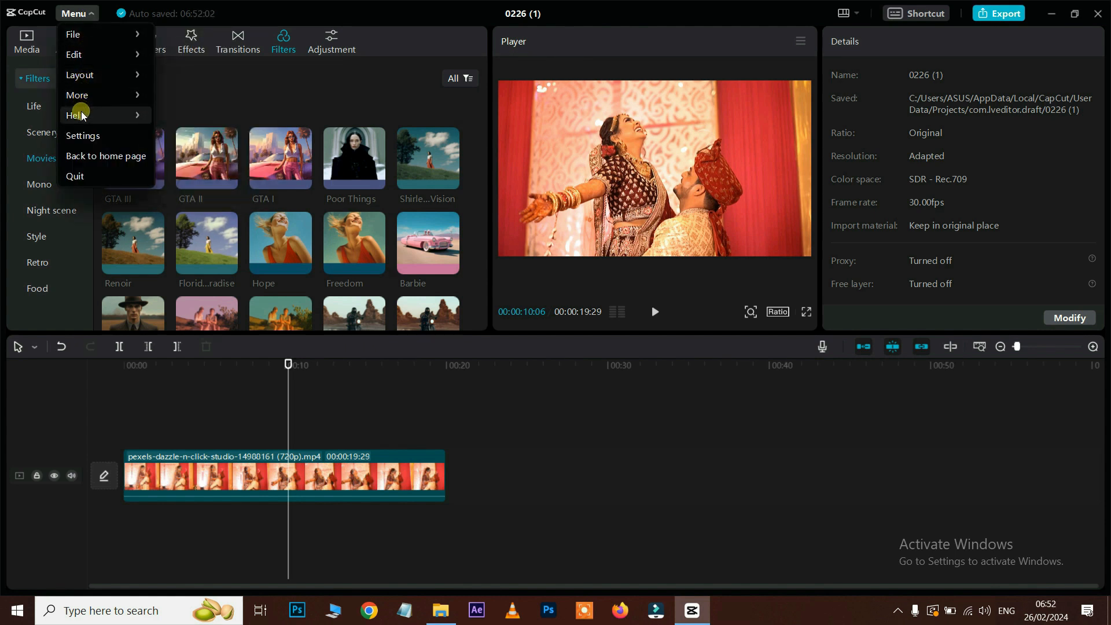
# Step: In the keyboard shortcut settings, assign the key T to Select mode
pyautogui.click(926, 13)
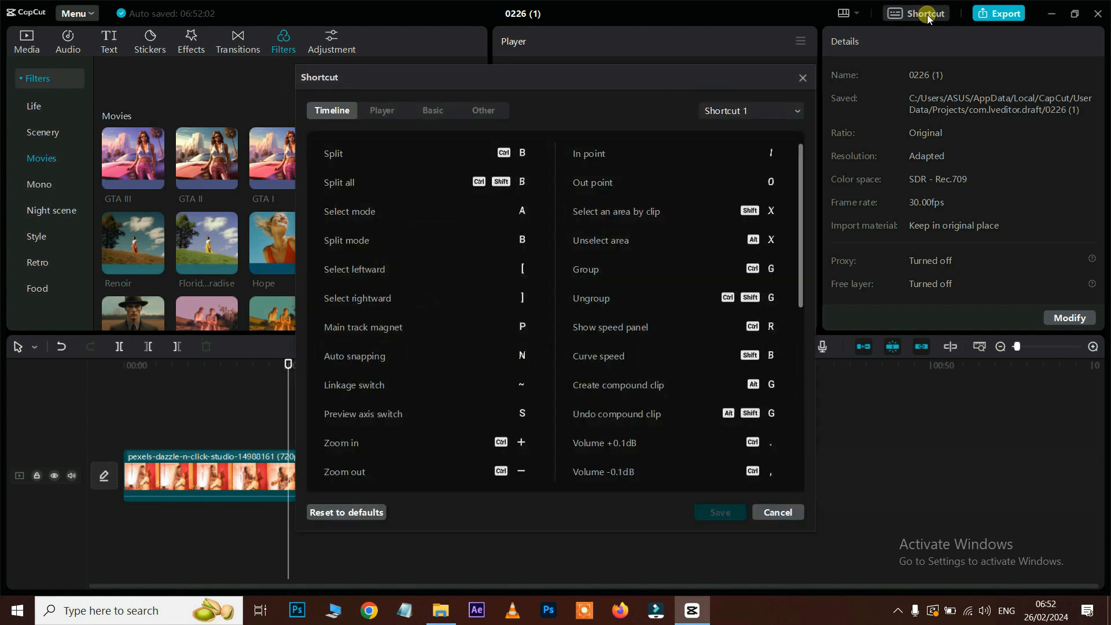
pyautogui.scroll(-2, 617, 224)
pyautogui.click(472, 229)
pyautogui.click(386, 244)
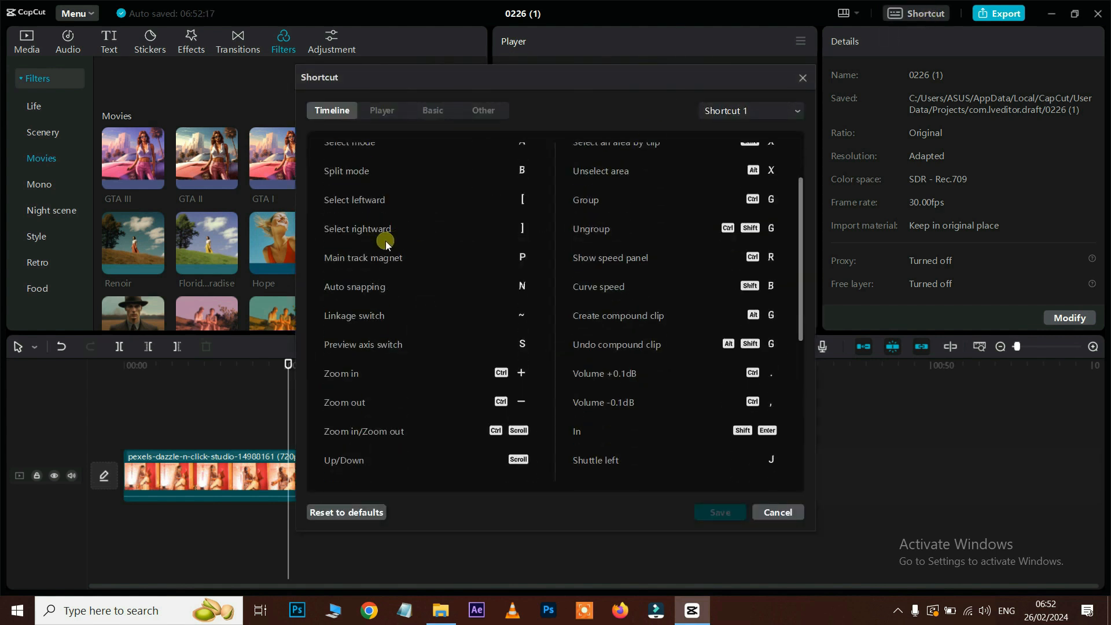
pyautogui.scroll(1, 422, 251)
pyautogui.click(520, 179)
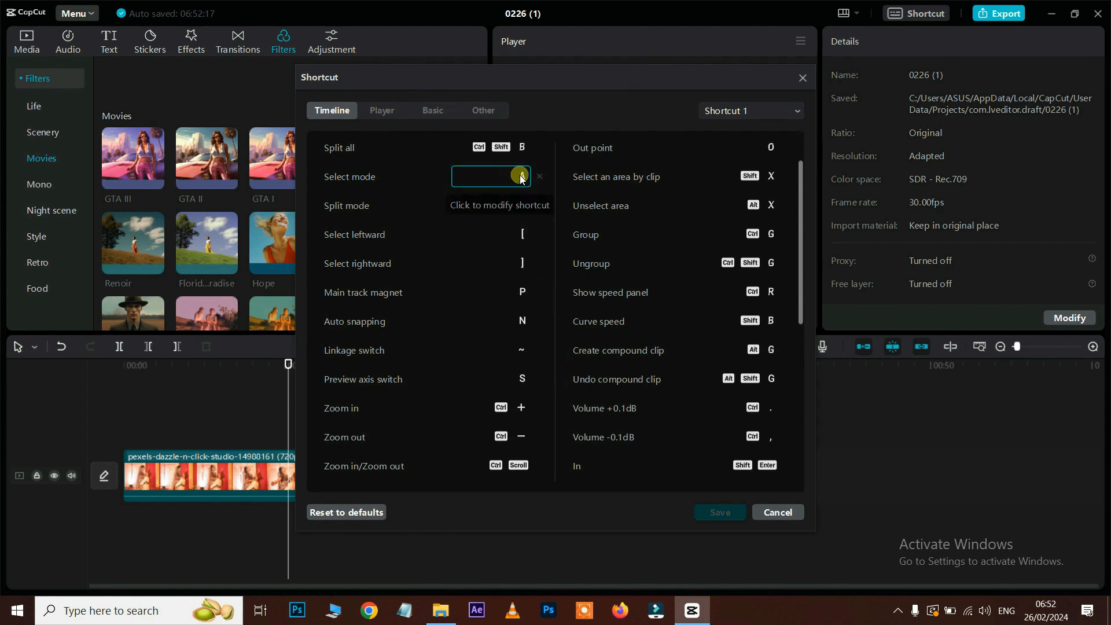
pyautogui.press('t')
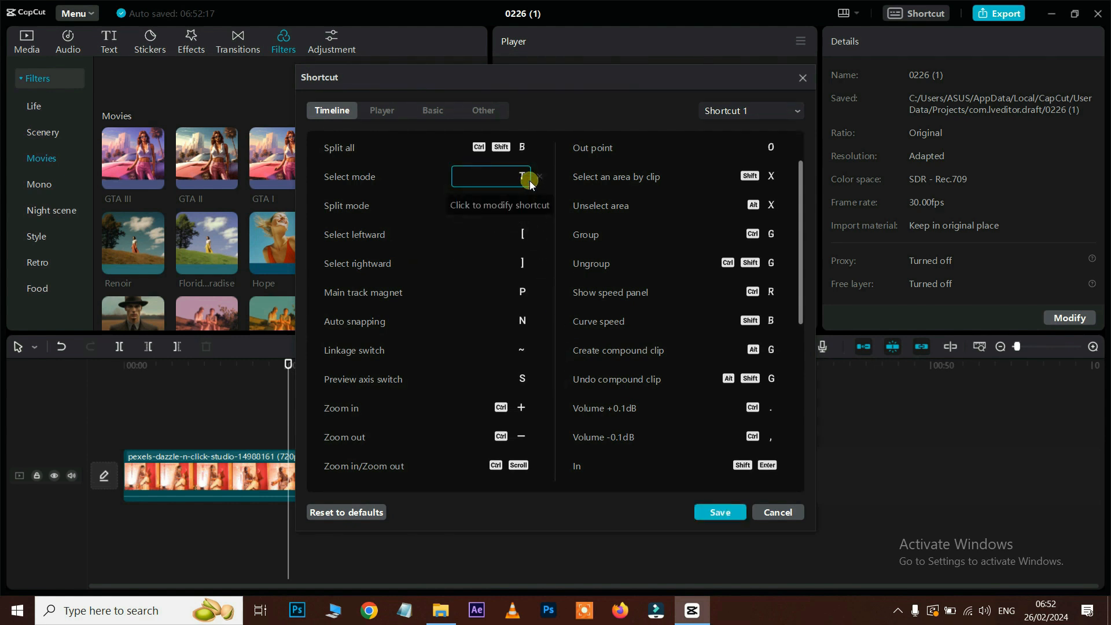
# Step: Review the Player, Basic and Other shortcut lists, then cancel and discard the change
pyautogui.click(382, 110)
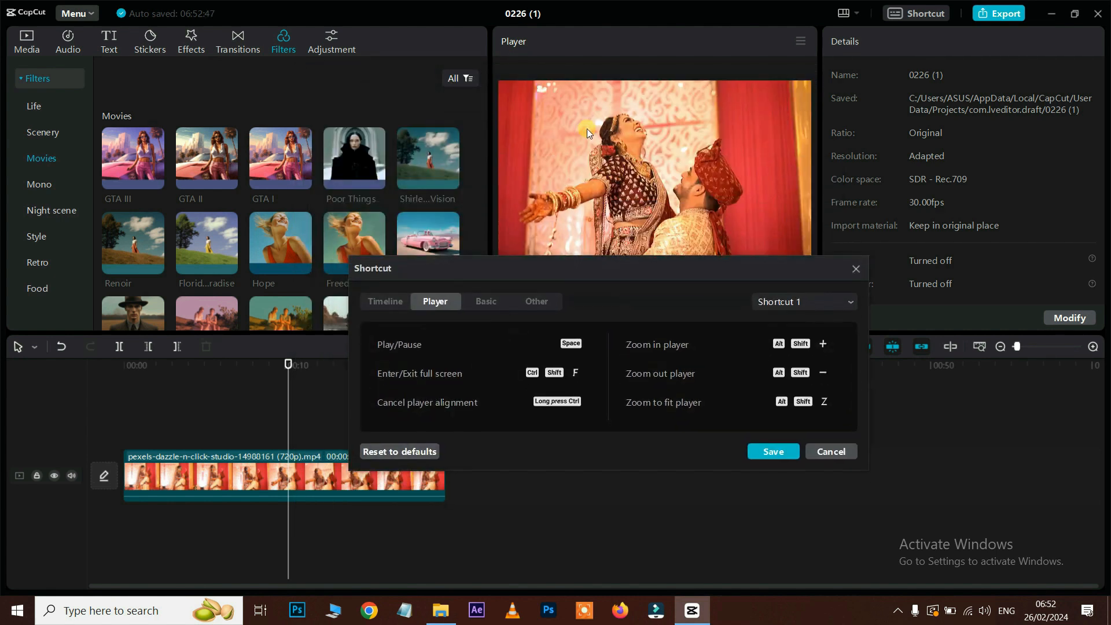
pyautogui.click(484, 301)
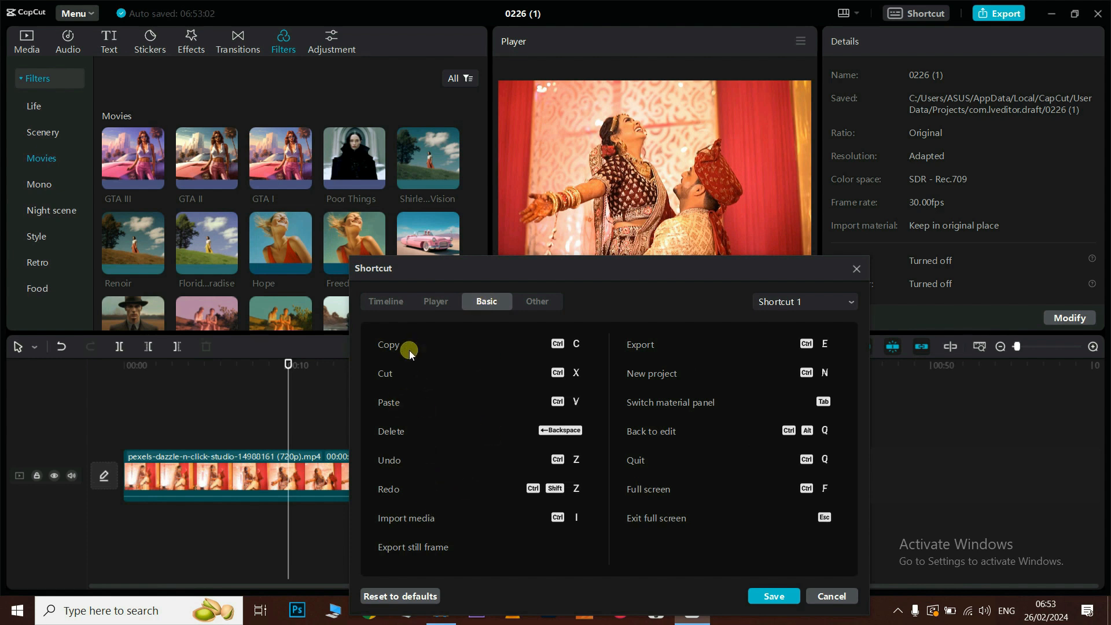
pyautogui.click(543, 303)
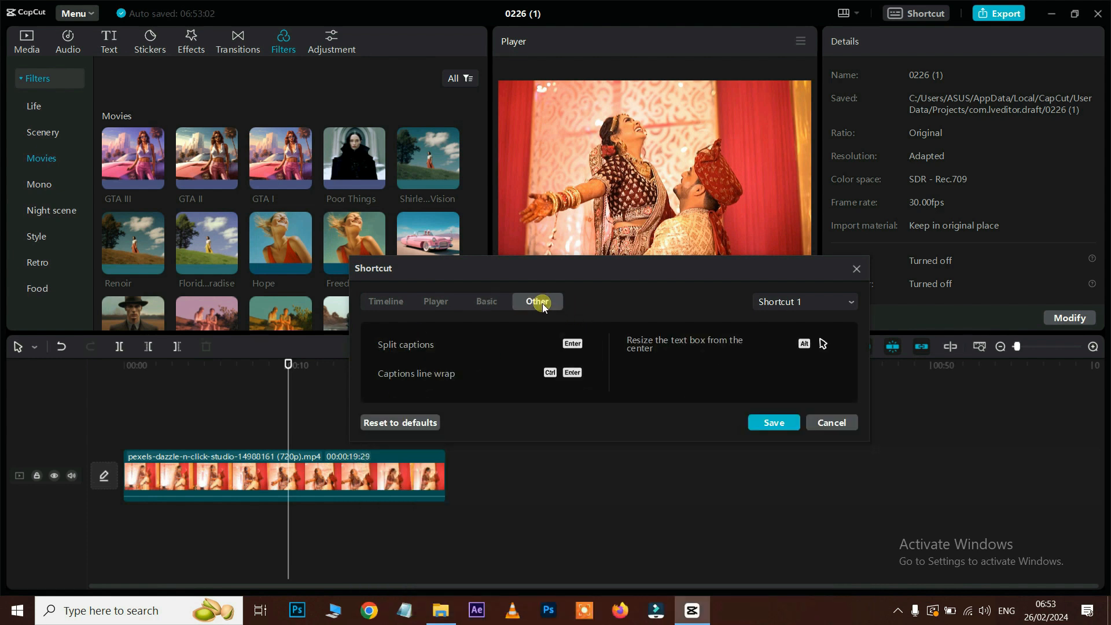
pyautogui.moveTo(637, 269); pyautogui.dragTo(618, 176)
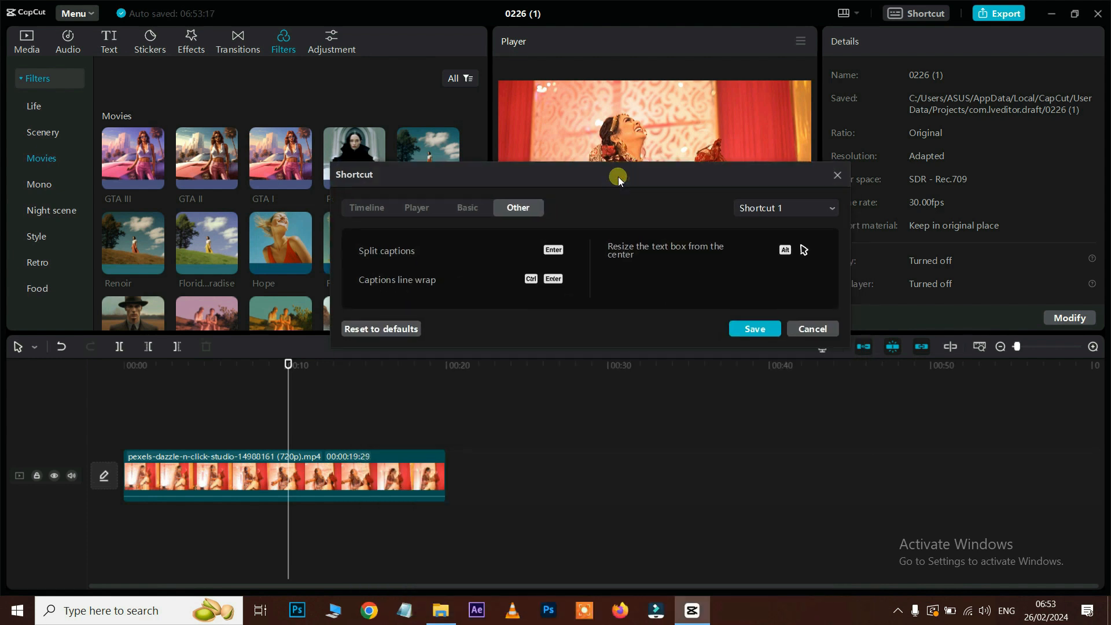
pyautogui.click(817, 332)
pyautogui.click(560, 310)
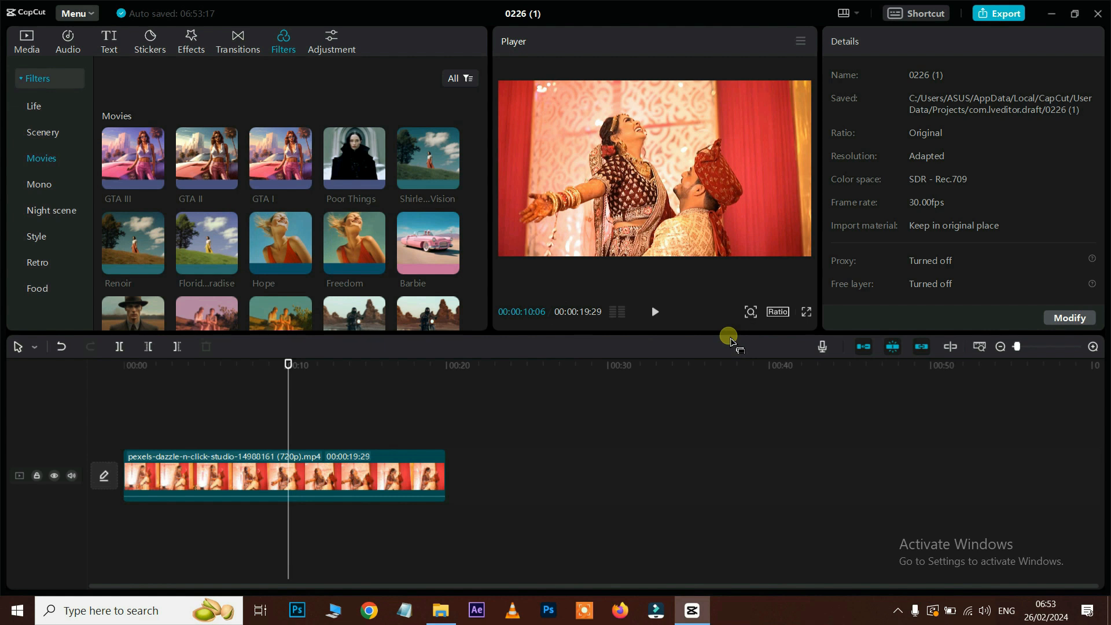
# Step: Check the export settings, then resize the panel dividers to enlarge the Player preview
pyautogui.click(1009, 17)
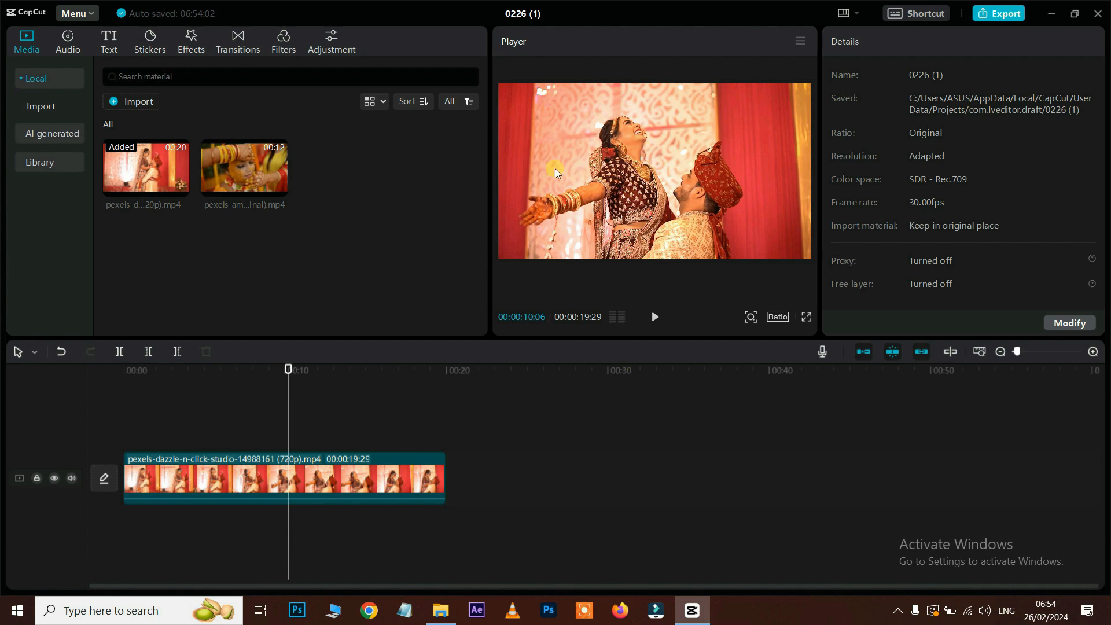
pyautogui.moveTo(490, 169); pyautogui.dragTo(315, 194)
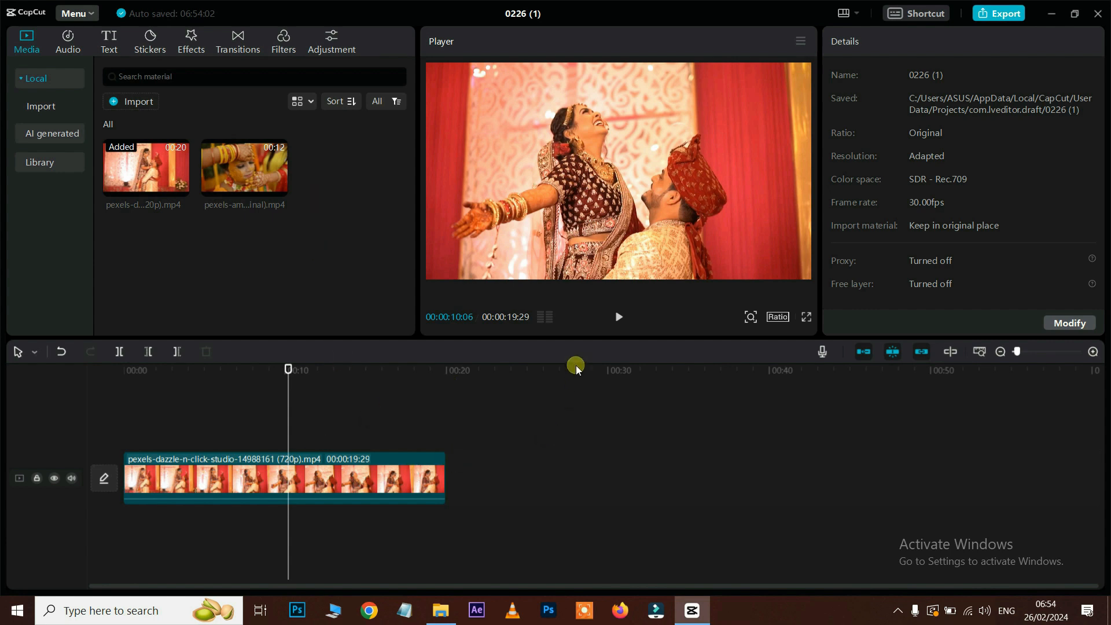
pyautogui.moveTo(572, 338)
pyautogui.mouseDown()
pyautogui.moveTo(574, 263)
pyautogui.moveTo(577, 340)
pyautogui.mouseUp()
pyautogui.moveTo(820, 191); pyautogui.dragTo(866, 209)
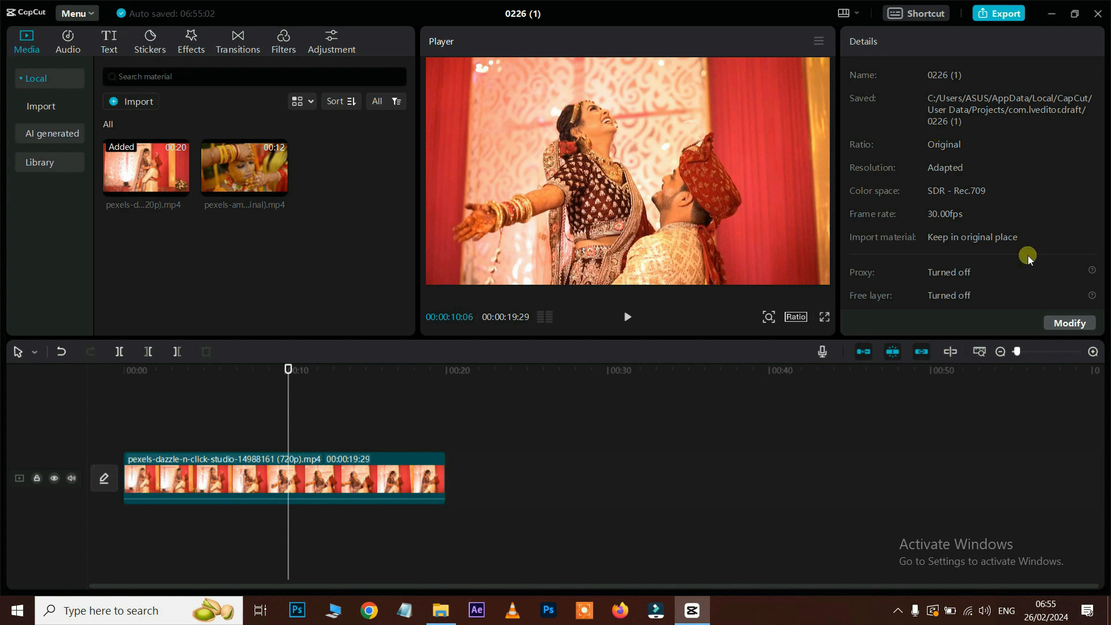
# Step: Rename the project to 'learn video editing' in the project settings
pyautogui.click(1065, 322)
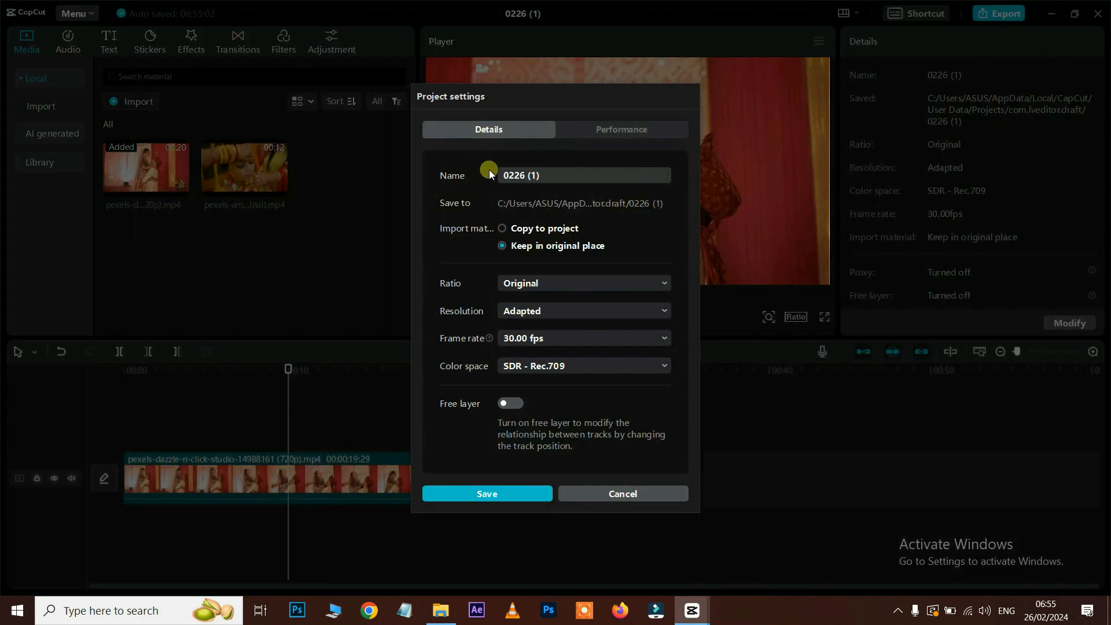
pyautogui.click(553, 175)
pyautogui.hotkey('ctrl', 'a')
pyautogui.press('BackSpace')
pyautogui.write('learn video editing')
# Step: Try the 9:16 ratio, revert to Original, and set a customized 1920 x 1080 resolution
pyautogui.click(561, 285)
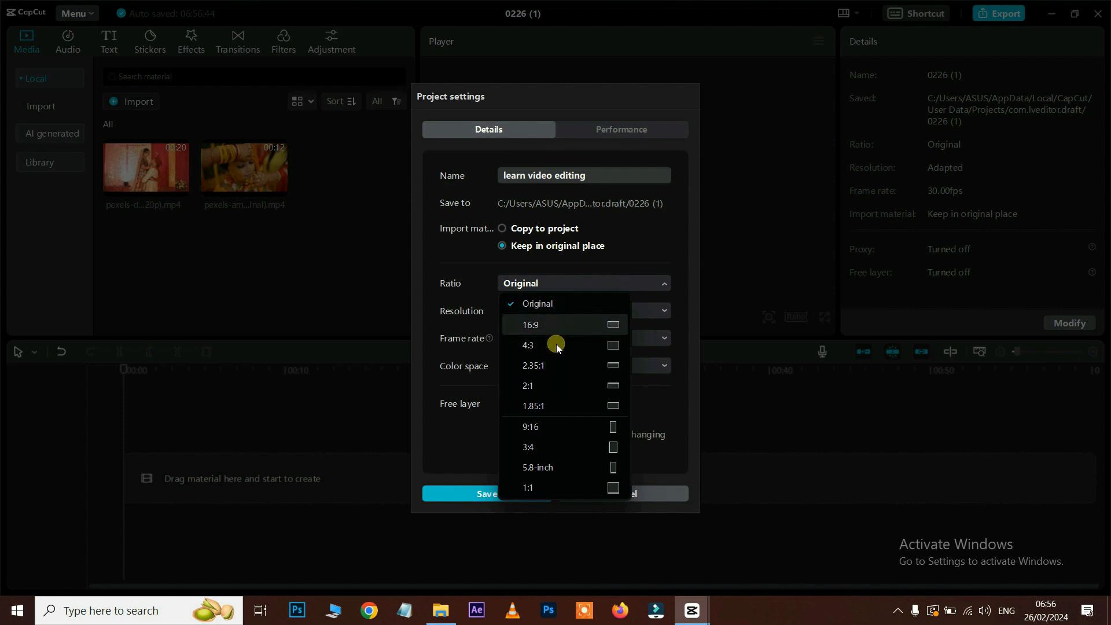
pyautogui.click(540, 428)
pyautogui.click(533, 283)
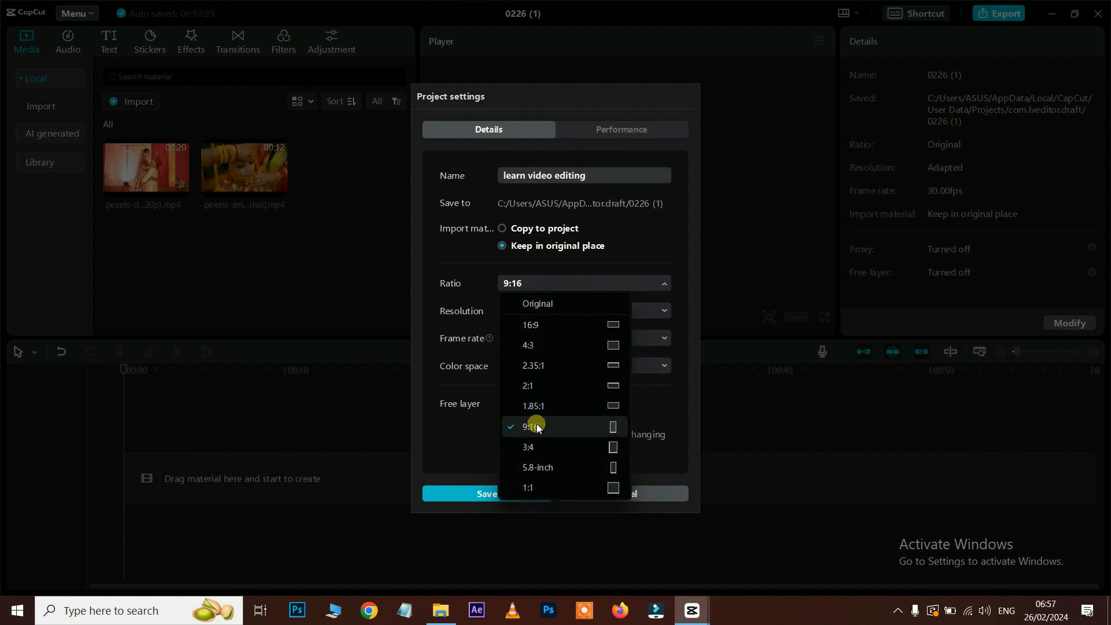
pyautogui.click(540, 302)
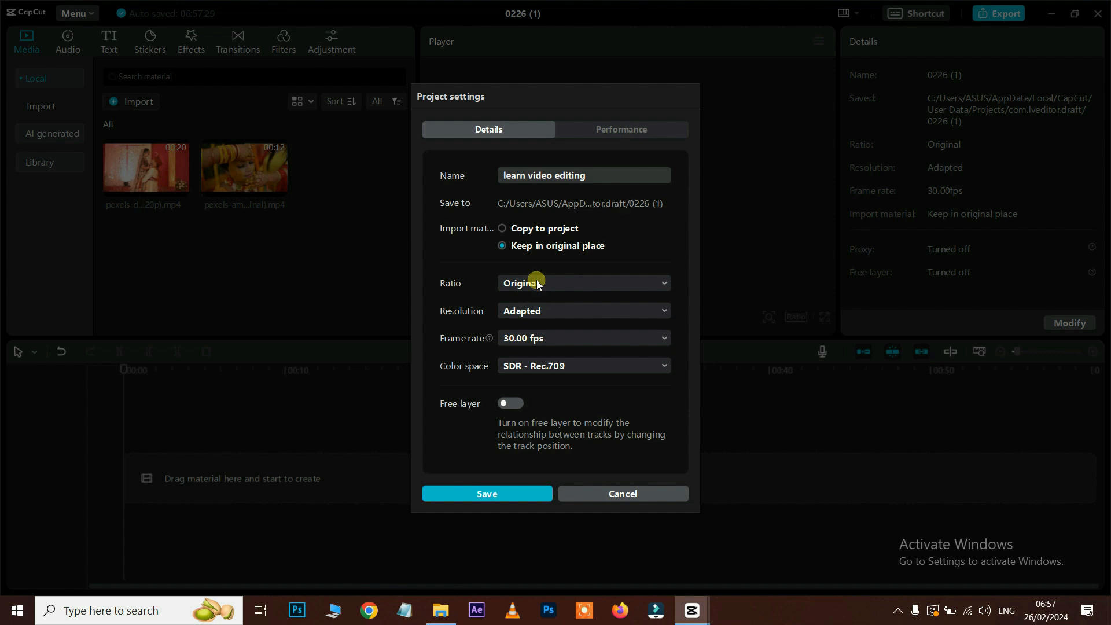
pyautogui.click(539, 314)
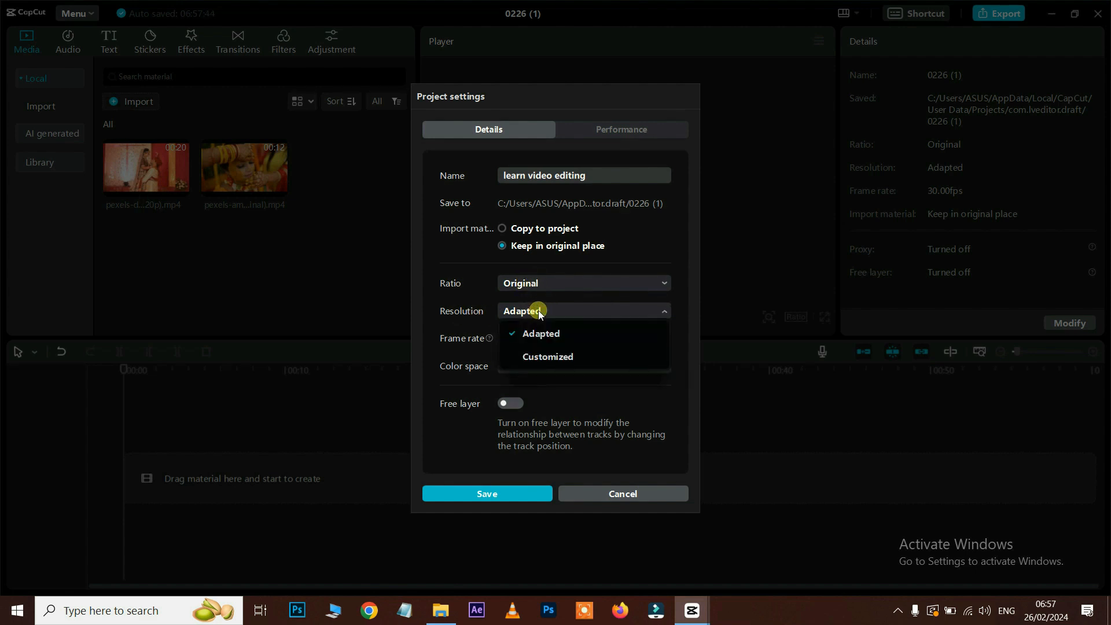
pyautogui.click(548, 357)
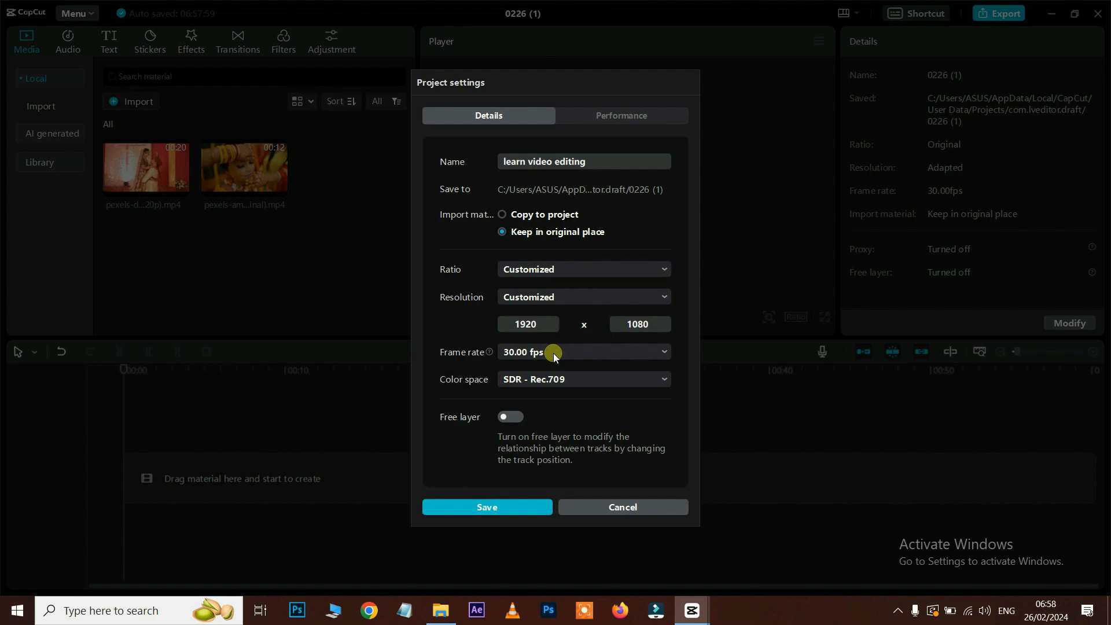
pyautogui.click(441, 611)
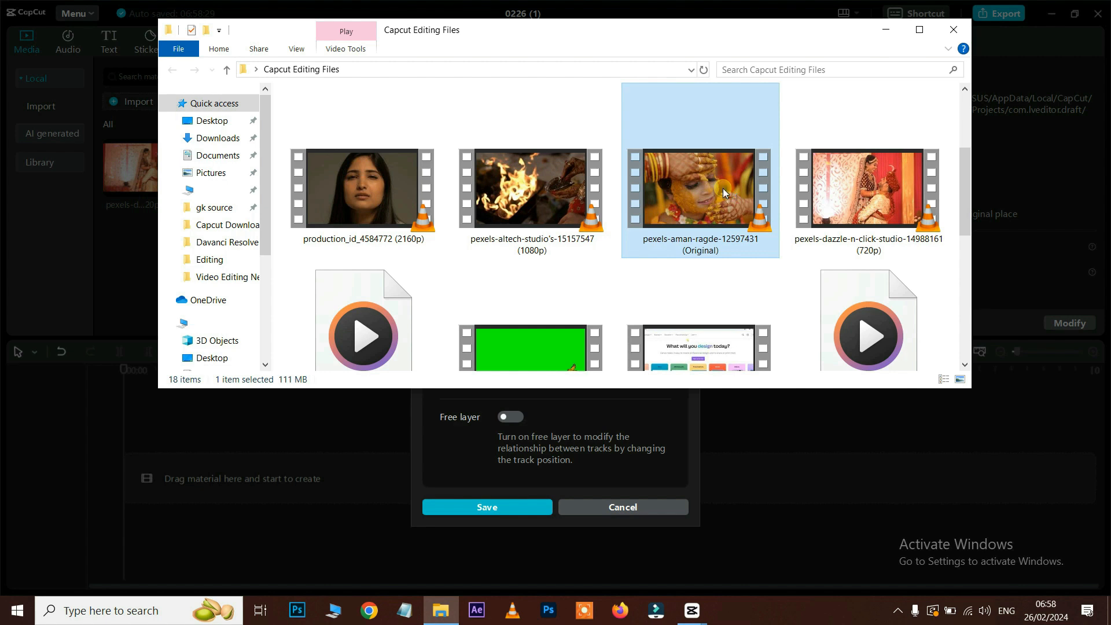
pyautogui.rightClick(723, 193)
pyautogui.click(765, 586)
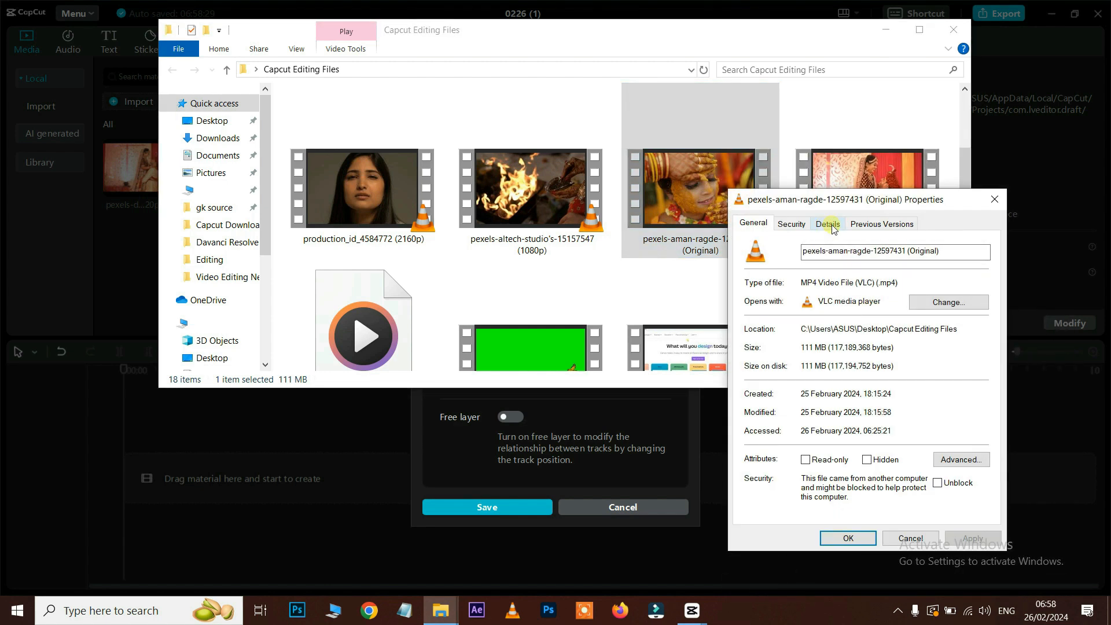
pyautogui.click(834, 230)
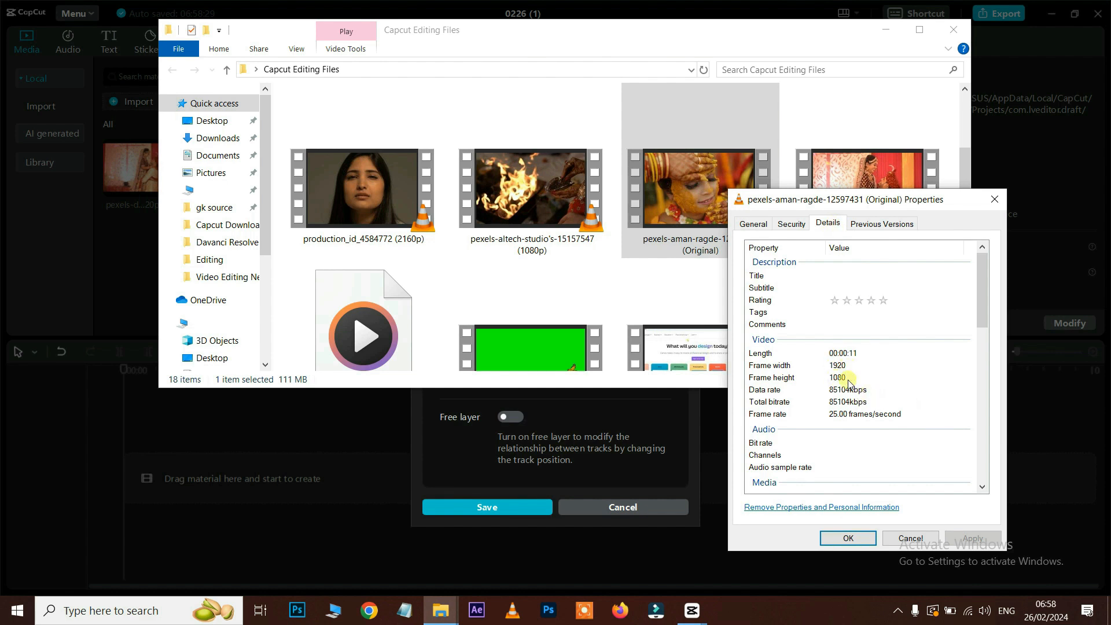
pyautogui.click(911, 538)
pyautogui.click(885, 30)
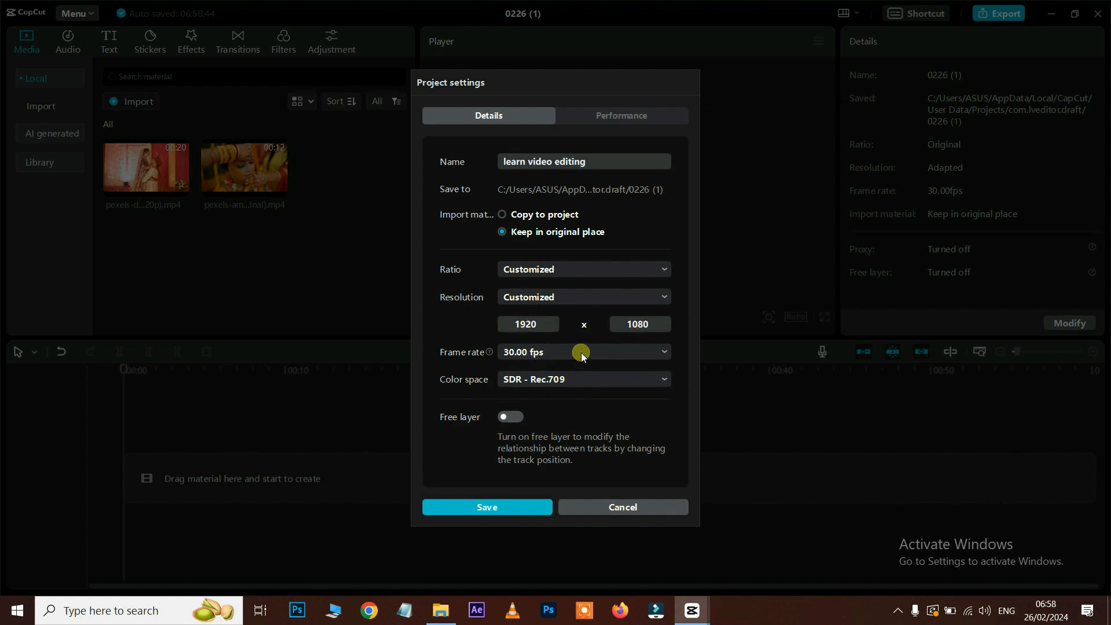
# Step: Set the project frame rate to 25.00 fps, save, and recheck the settings
pyautogui.click(606, 353)
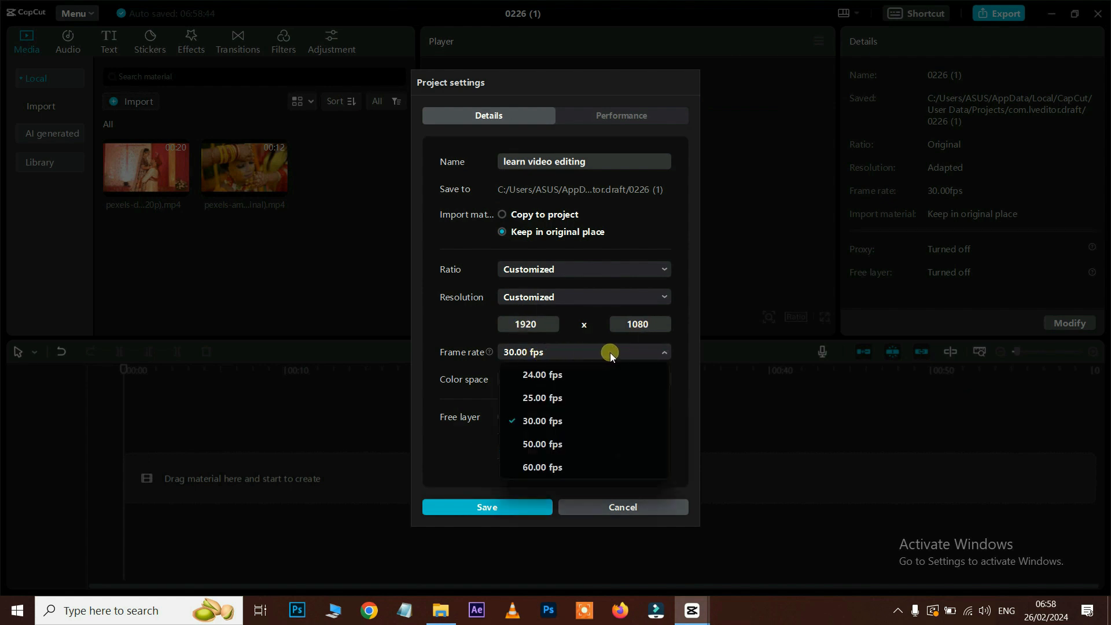
pyautogui.click(538, 398)
pyautogui.click(502, 512)
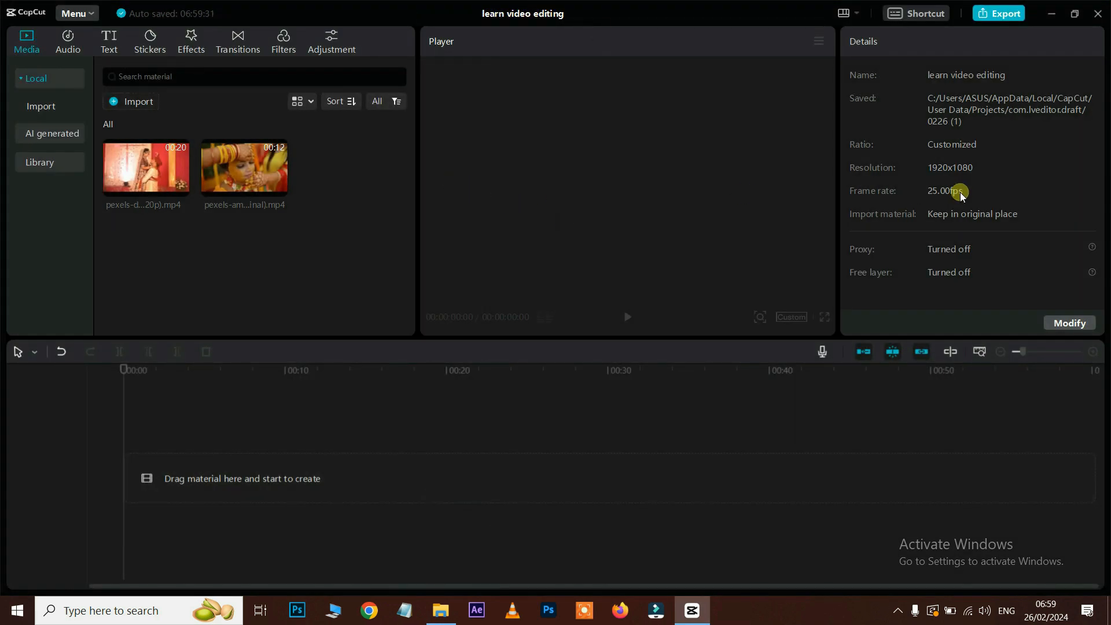
pyautogui.click(1062, 322)
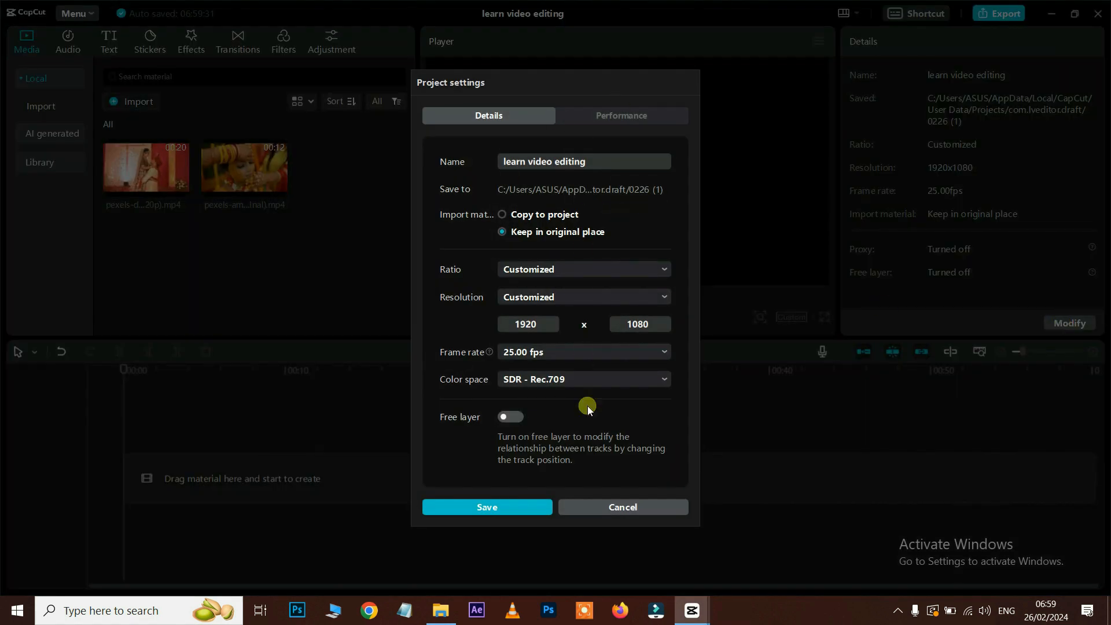
pyautogui.click(603, 507)
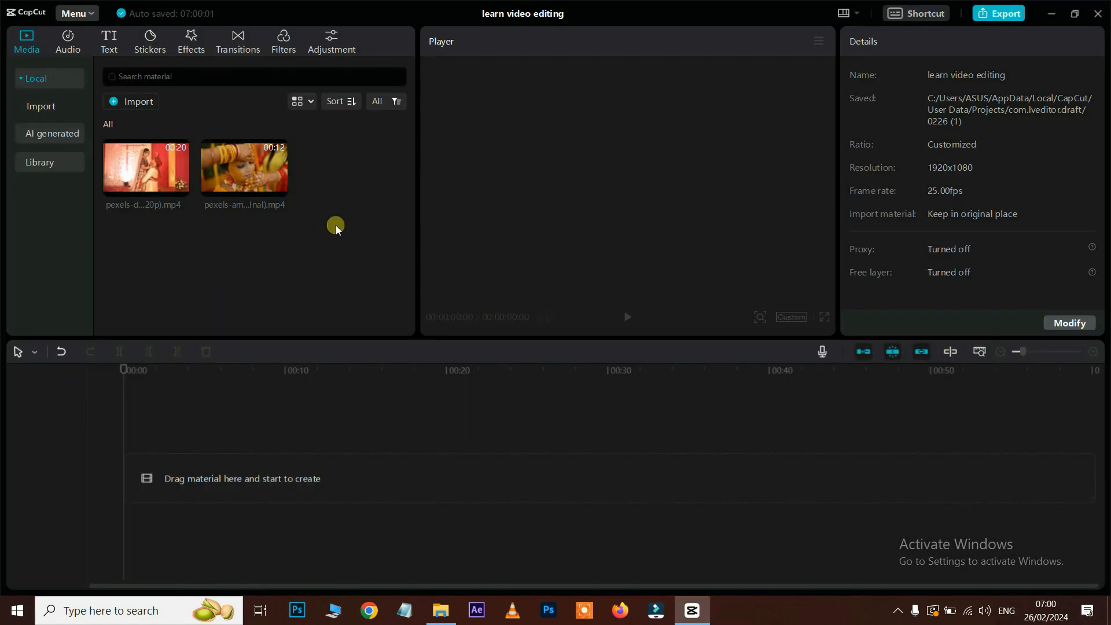
# Step: Import 1.jpg, Butterflies, Good_To_Go, Edit Video and Move_That_Azz into the project media
pyautogui.click(143, 108)
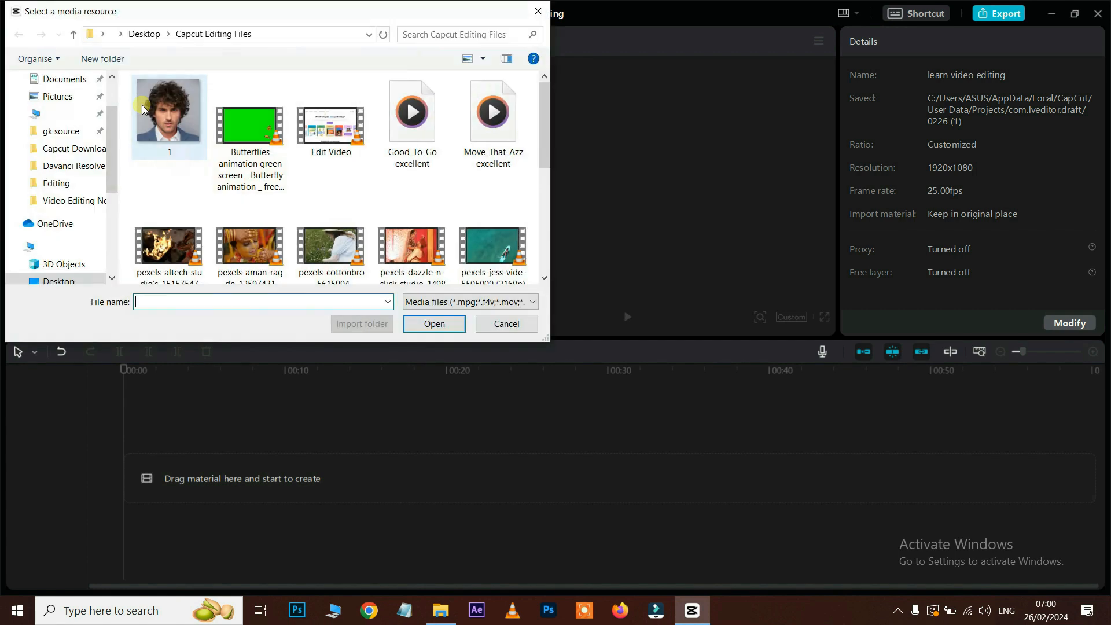
pyautogui.click(250, 166)
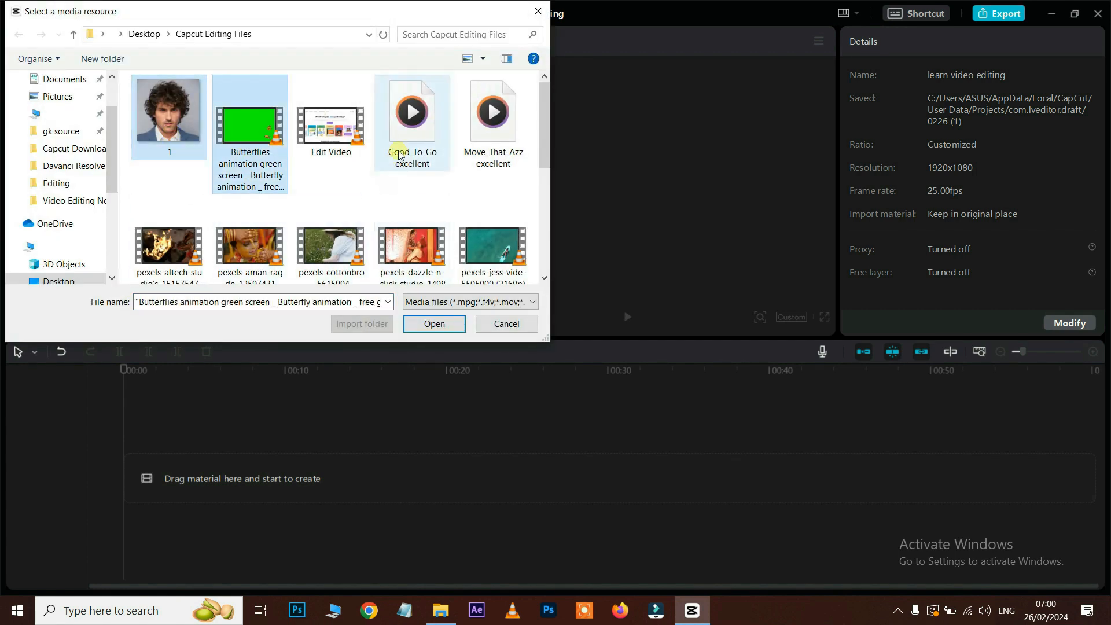
pyautogui.keyDown('ctrl'); pyautogui.click(411, 135); pyautogui.keyUp('ctrl')
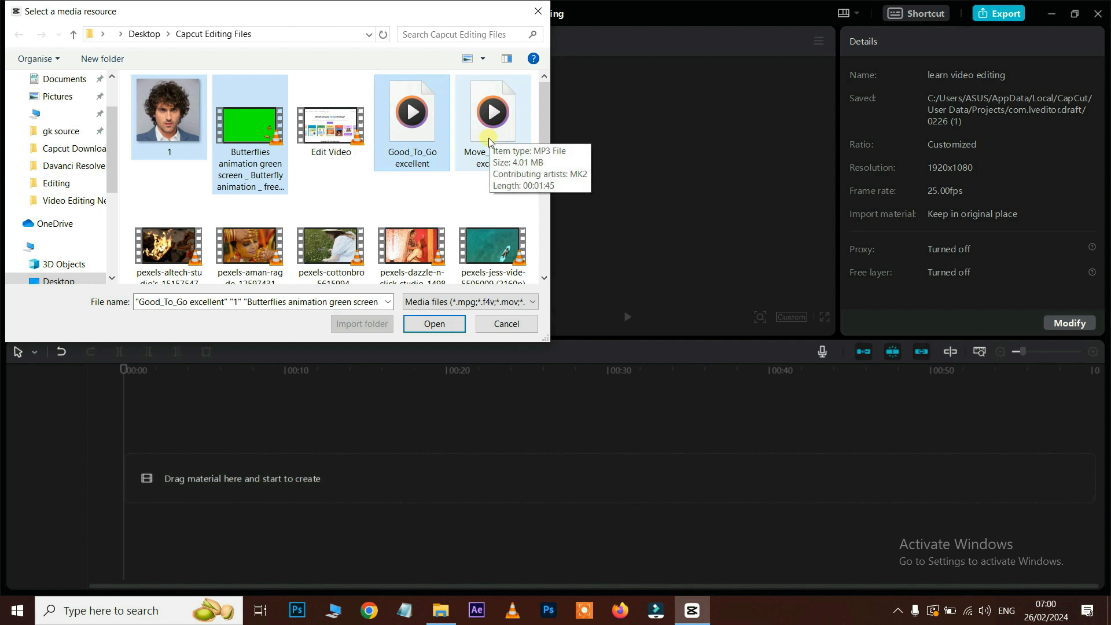
pyautogui.keyDown('ctrl'); pyautogui.click(331, 124); pyautogui.keyUp('ctrl')
pyautogui.keyDown('ctrl'); pyautogui.click(492, 134); pyautogui.keyUp('ctrl')
pyautogui.scroll(-5, 547, 154)
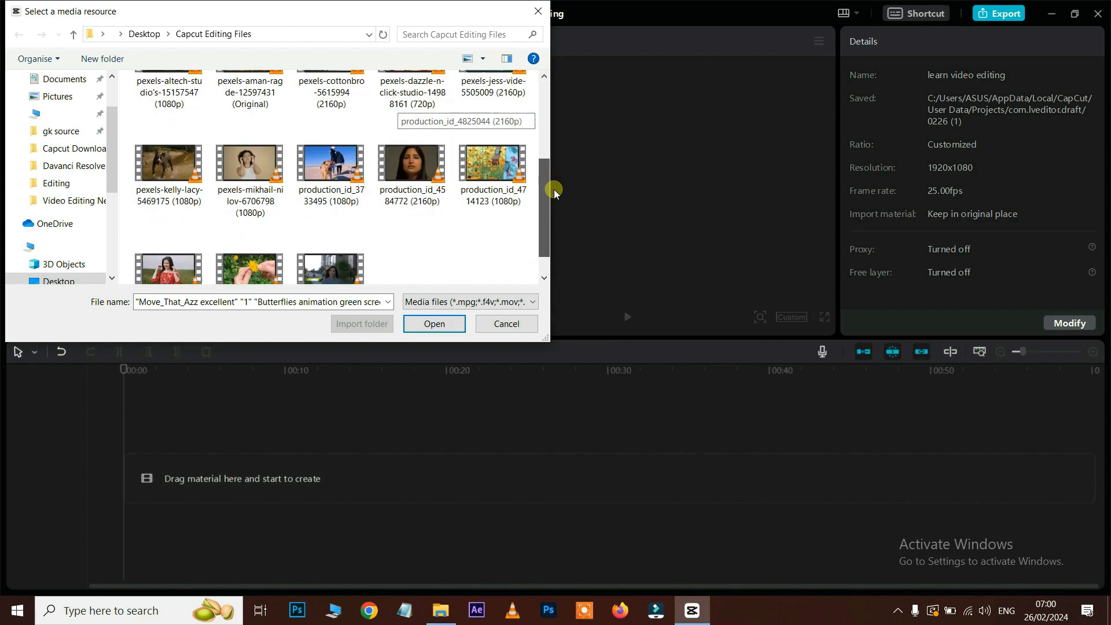
pyautogui.click(435, 324)
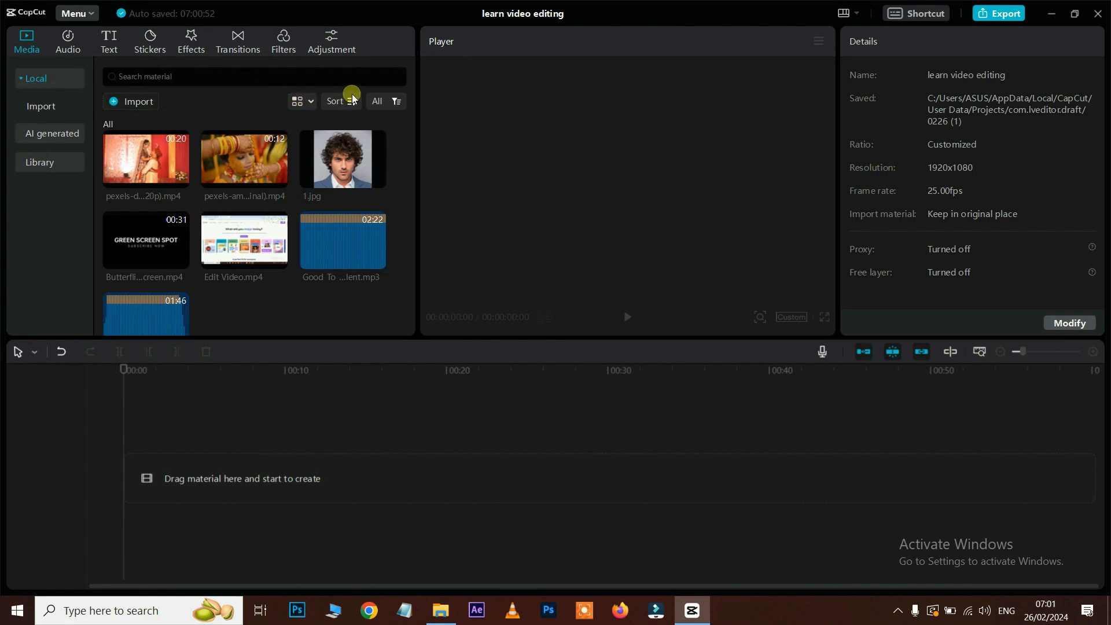
pyautogui.click(310, 102)
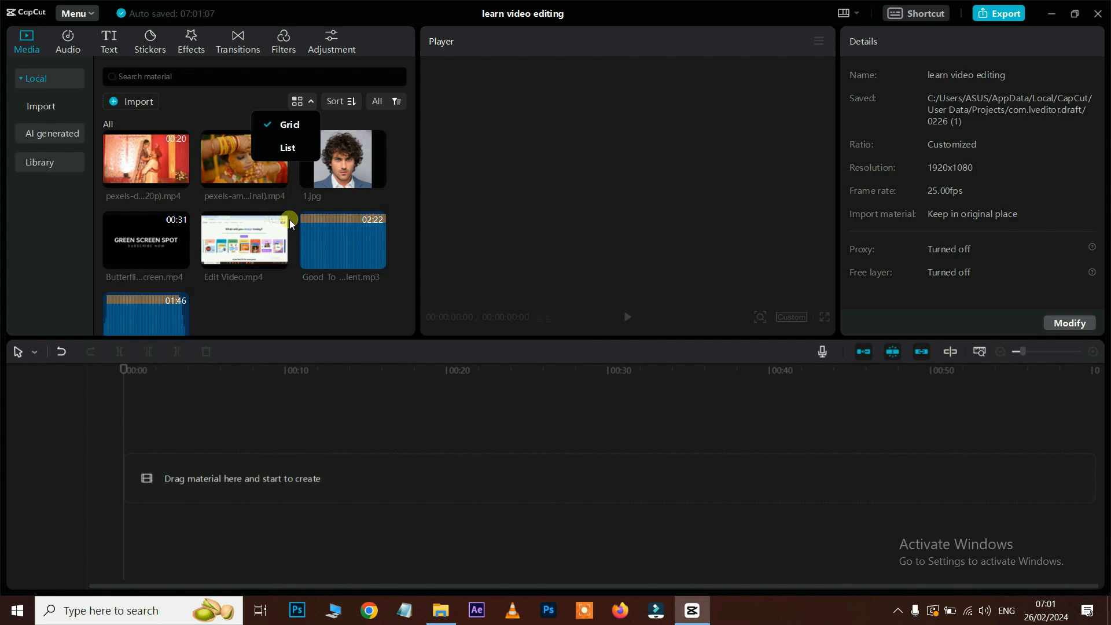
pyautogui.click(293, 149)
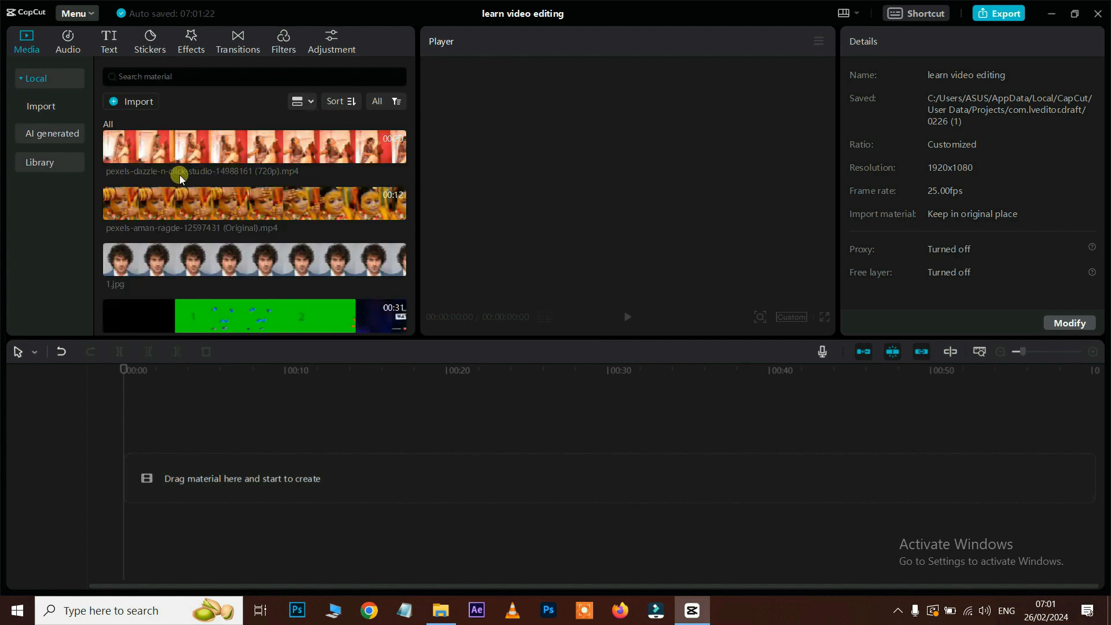
pyautogui.scroll(-1, 179, 175)
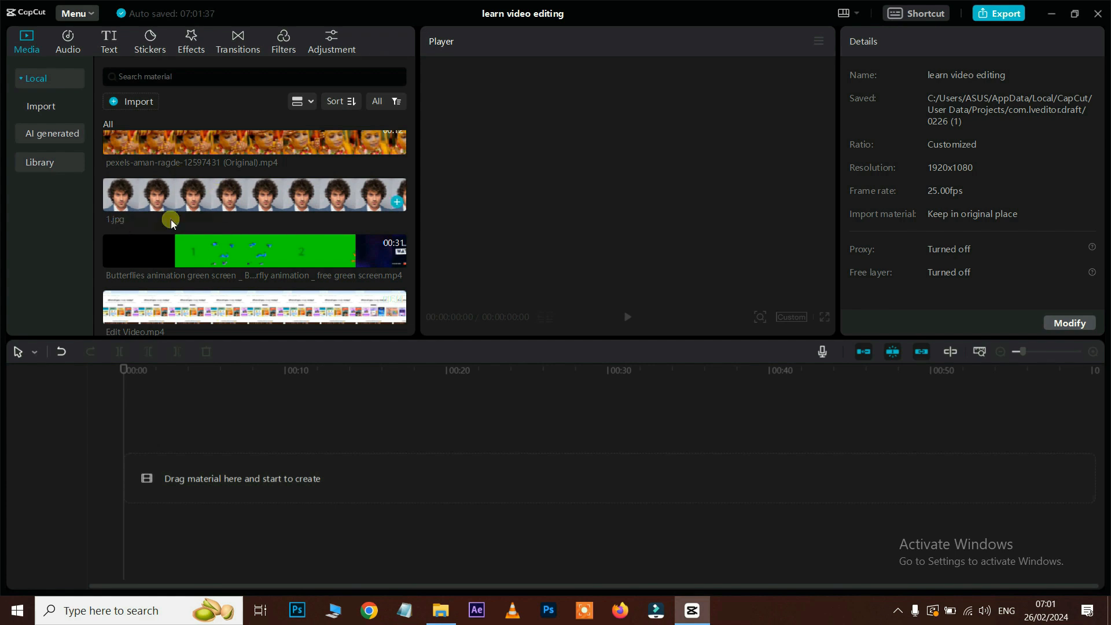
pyautogui.scroll(1, 242, 209)
pyautogui.click(302, 102)
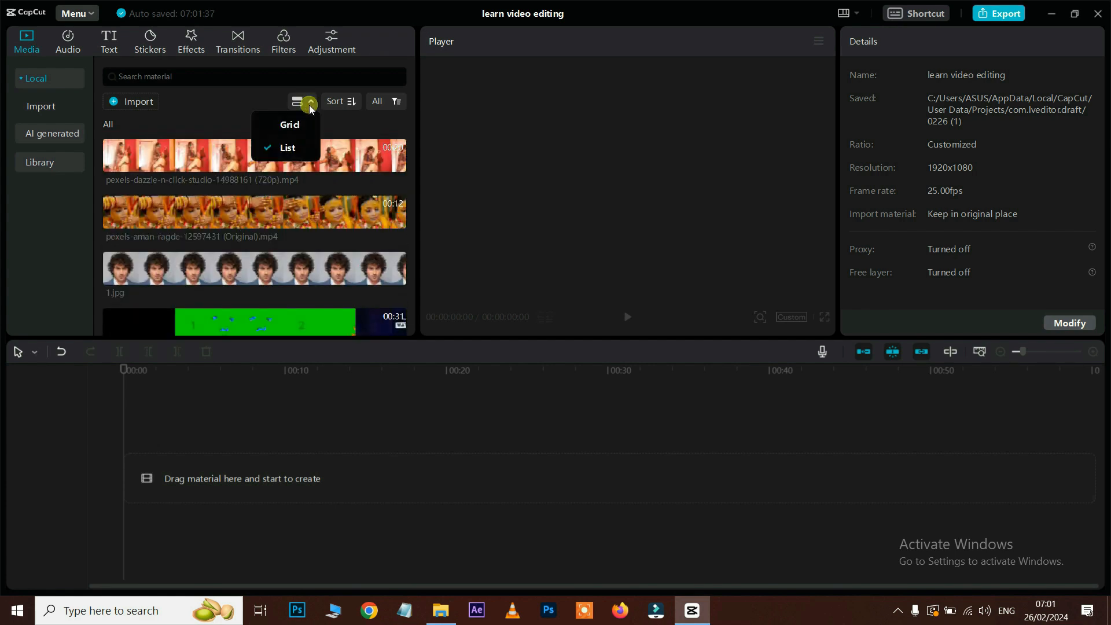
pyautogui.click(297, 126)
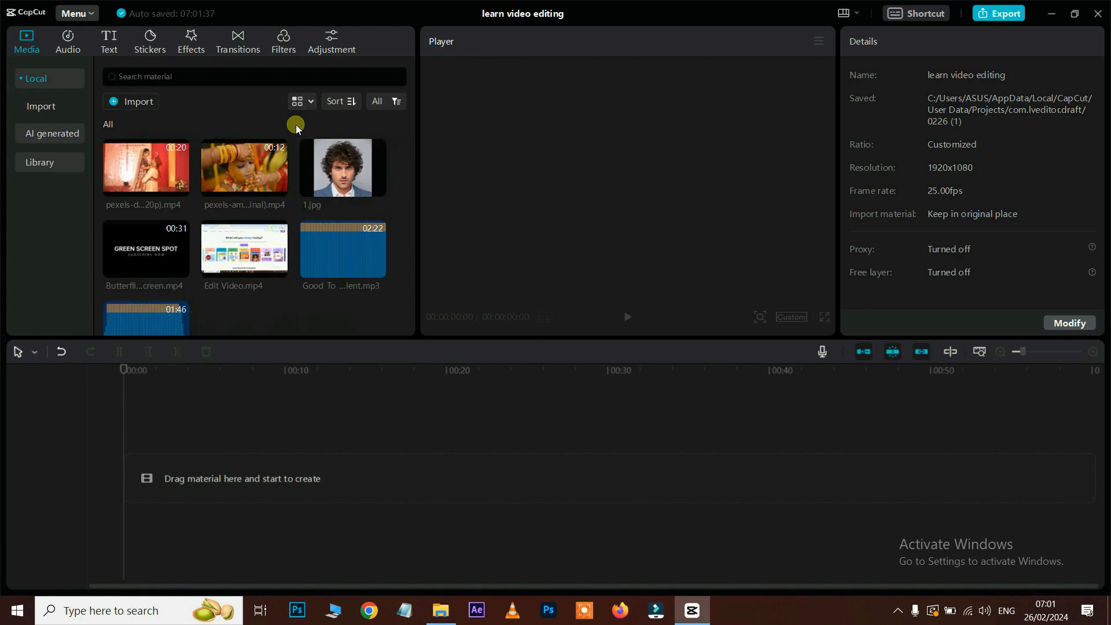
pyautogui.click(351, 101)
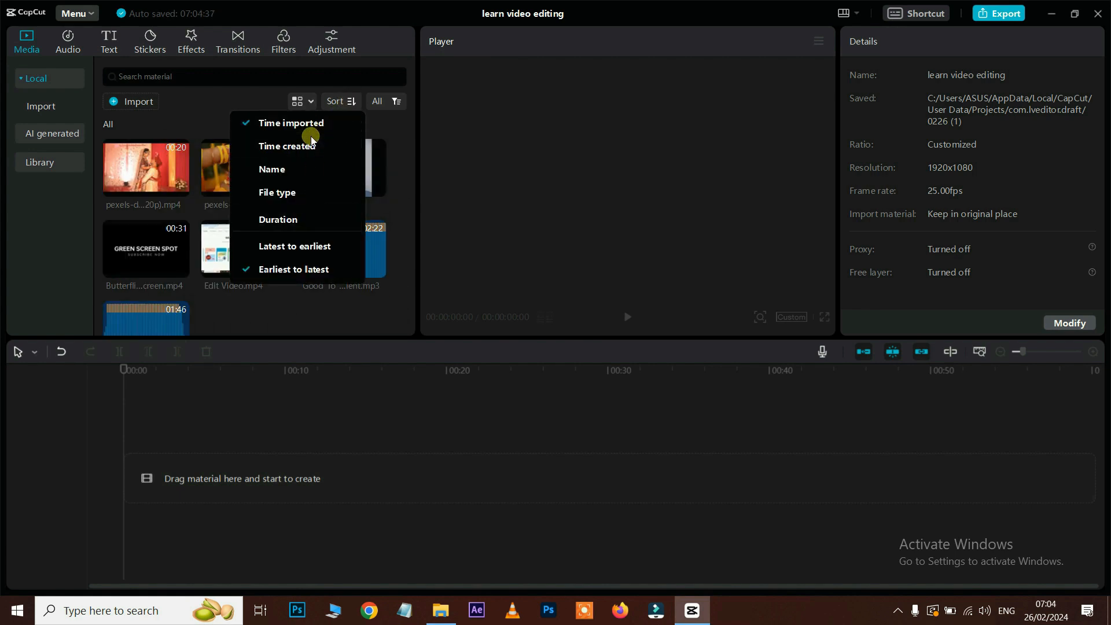
pyautogui.click(293, 225)
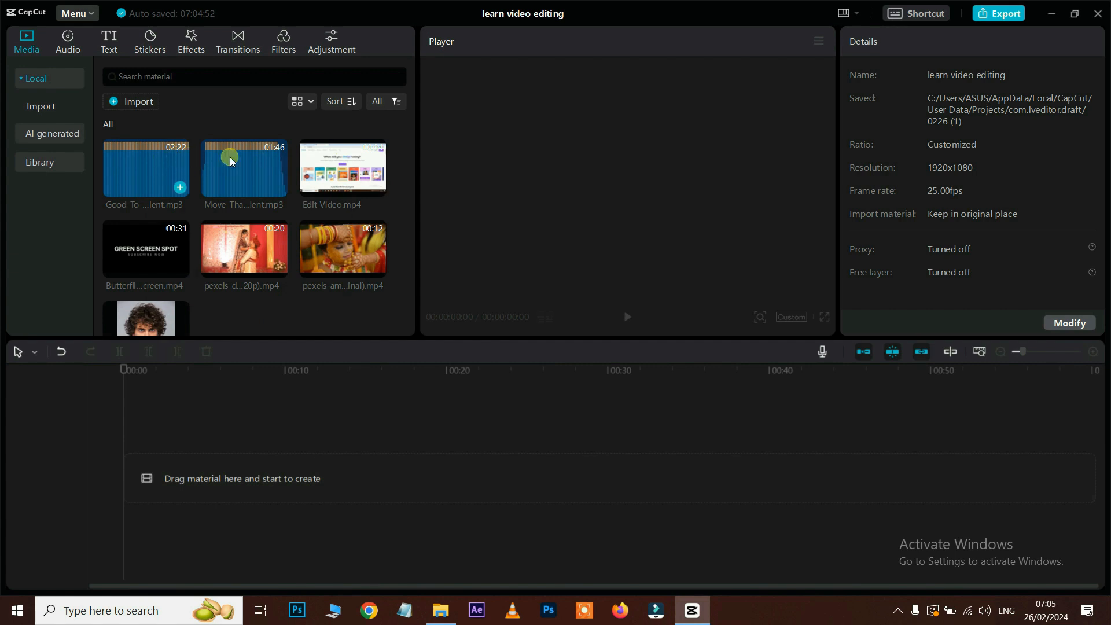
pyautogui.scroll(-1, 209, 288)
pyautogui.scroll(1, 209, 288)
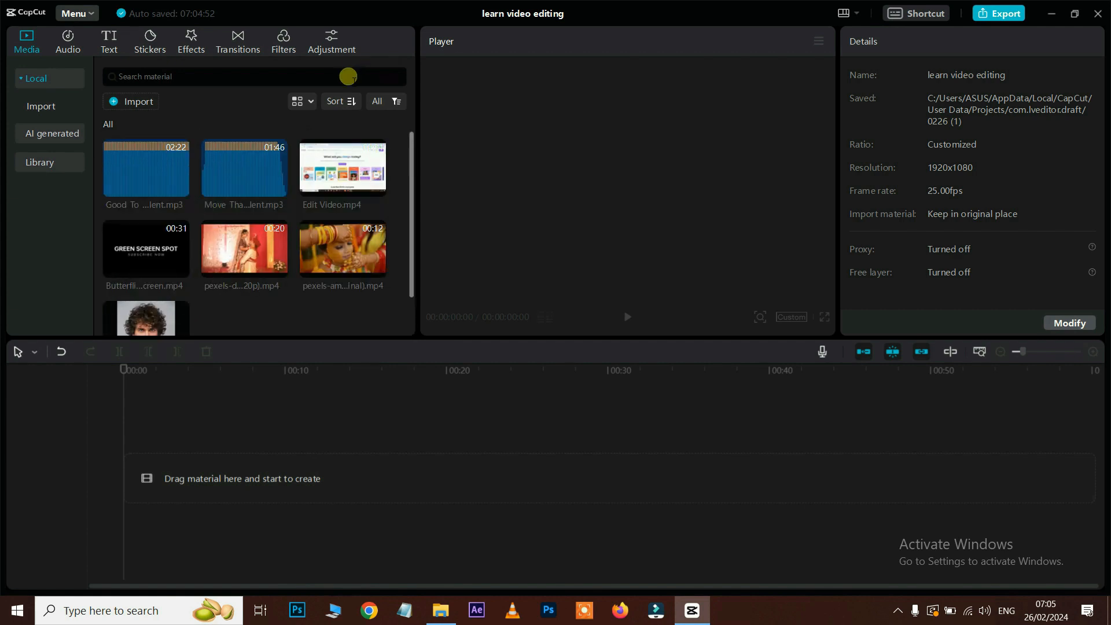
pyautogui.click(342, 101)
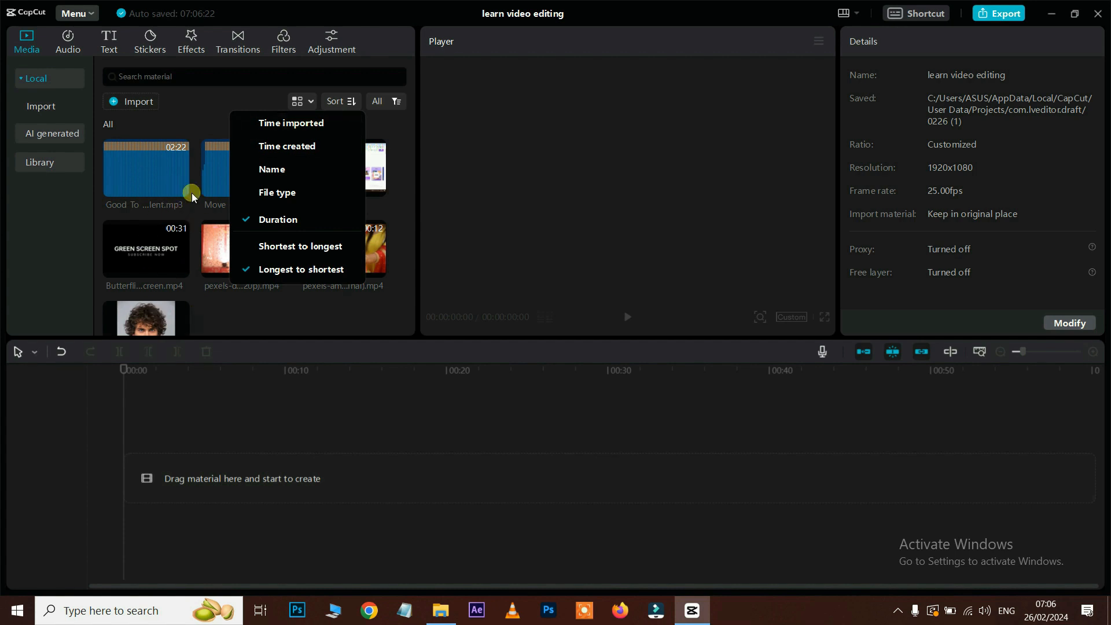
pyautogui.click(283, 122)
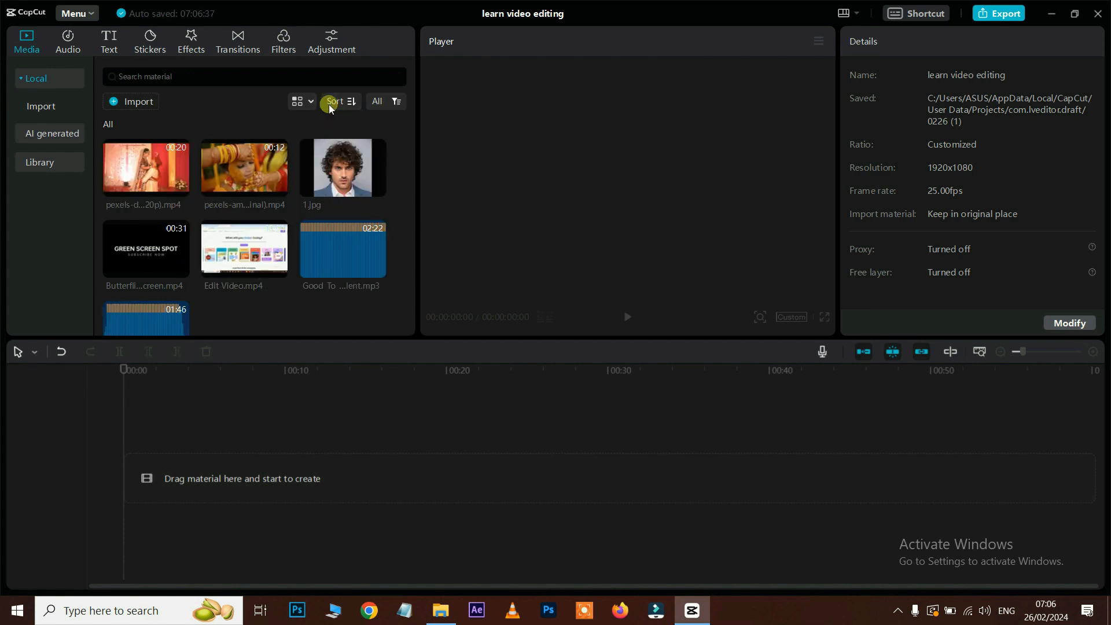
# Step: Filter the media panel by Video, Audio and Image, then return it to All
pyautogui.click(378, 102)
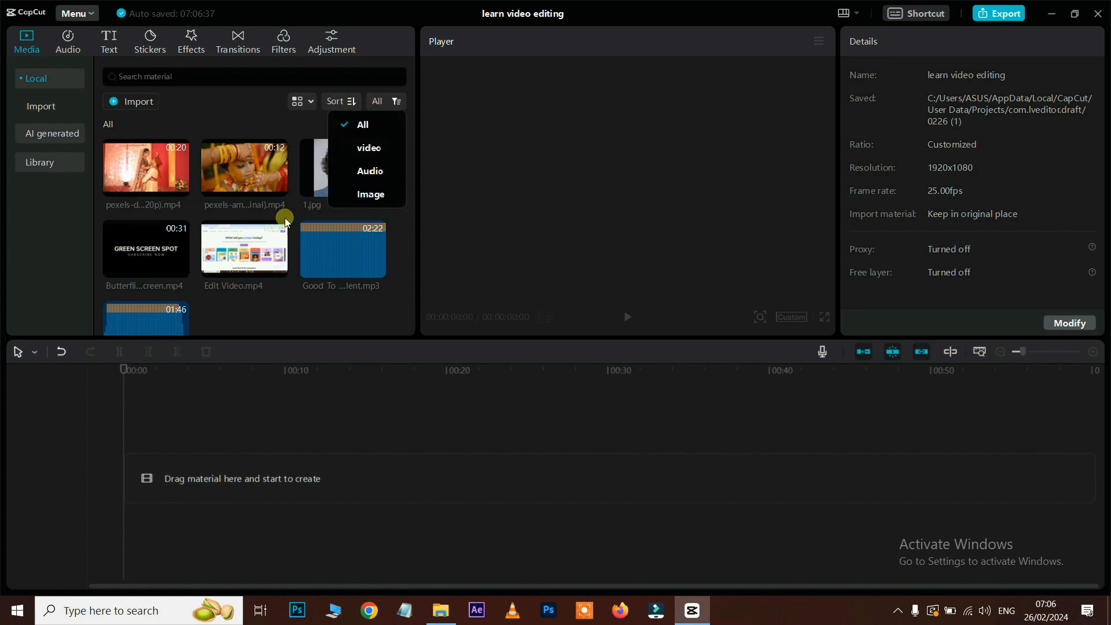
pyautogui.click(376, 152)
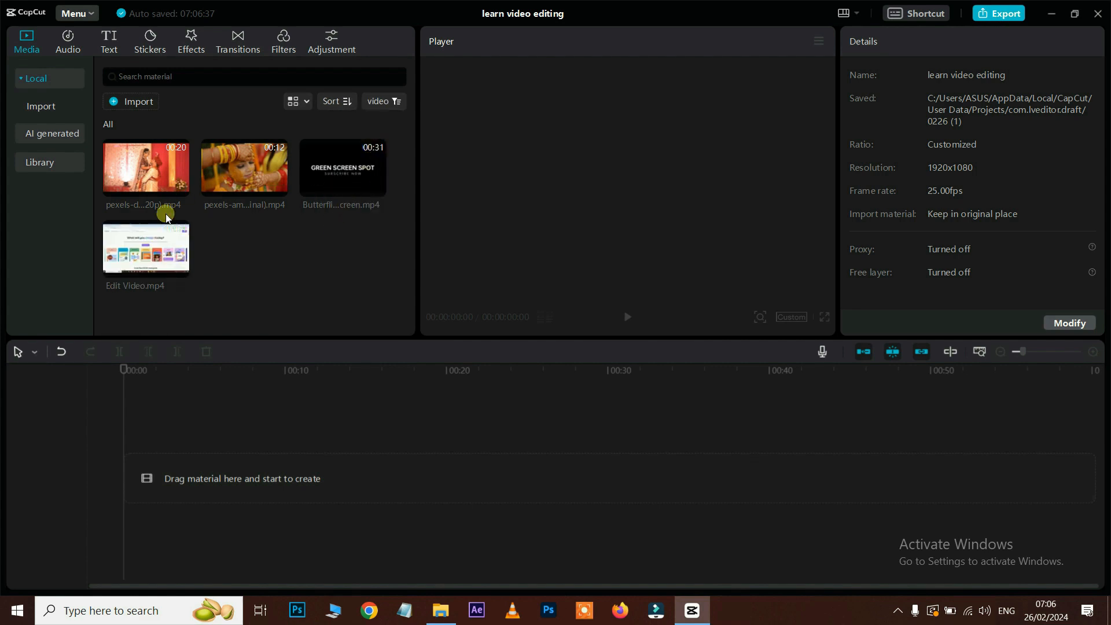
pyautogui.click(384, 102)
pyautogui.click(371, 170)
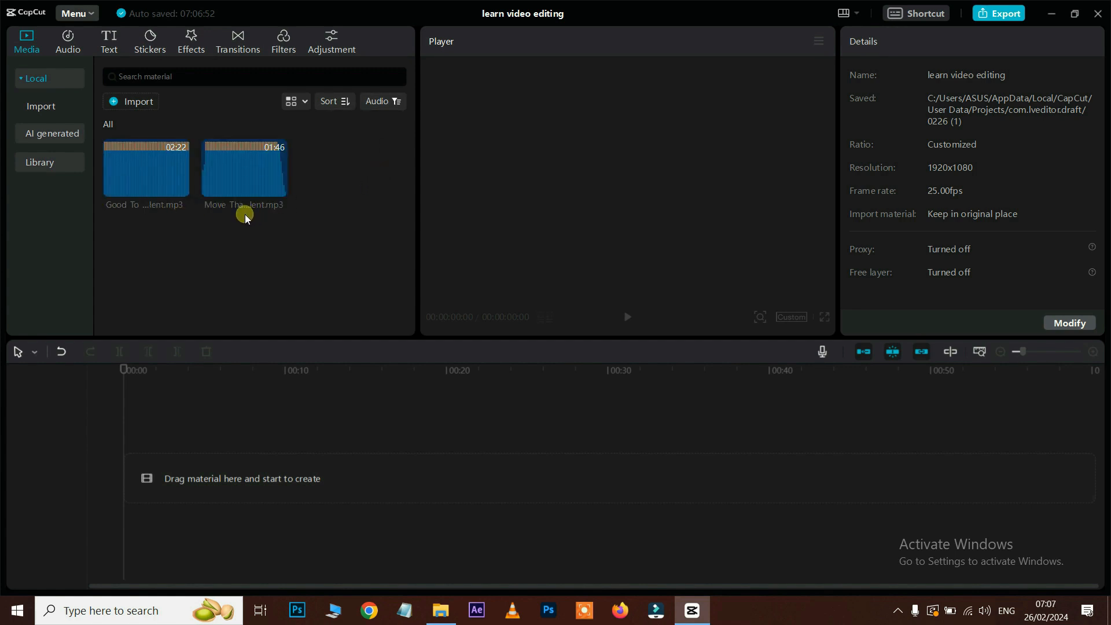
pyautogui.click(389, 102)
pyautogui.click(384, 194)
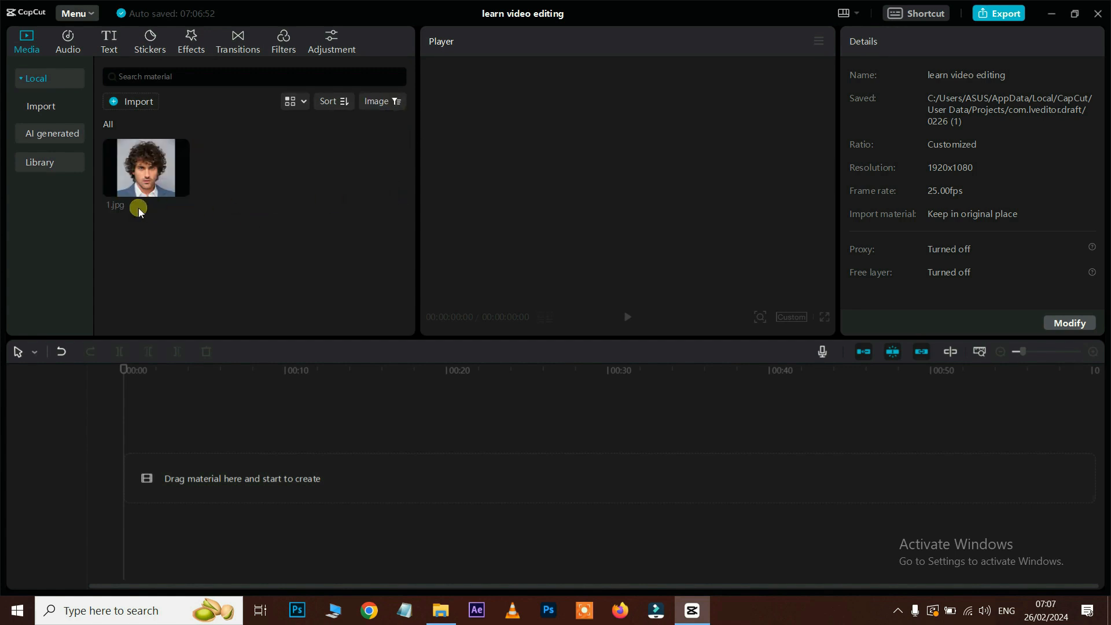
pyautogui.click(387, 102)
pyautogui.click(242, 252)
pyautogui.click(390, 110)
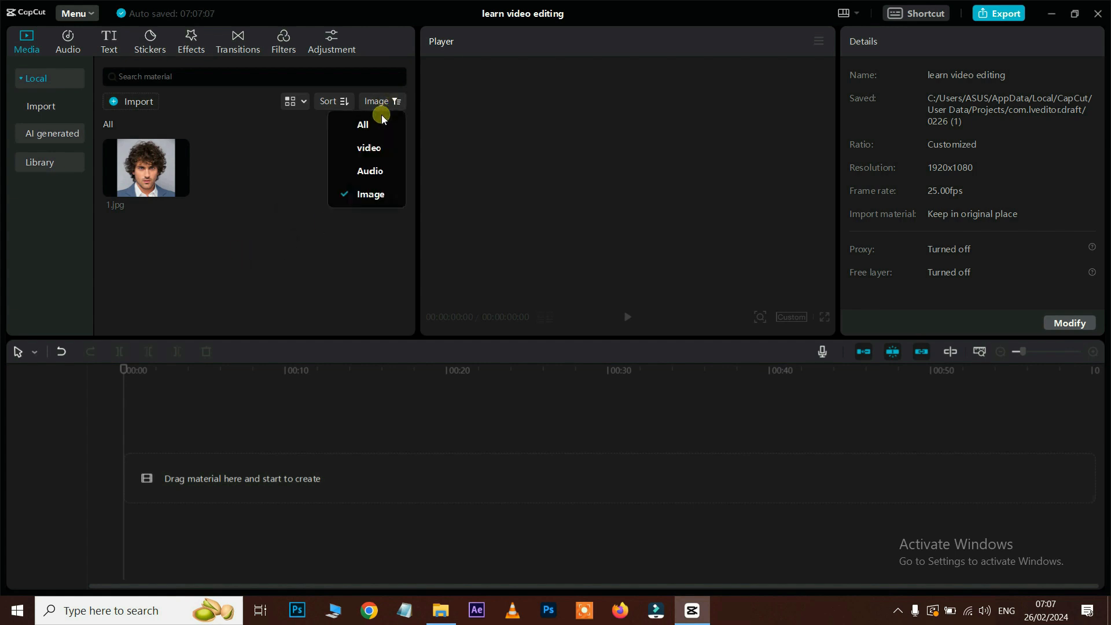
pyautogui.click(380, 118)
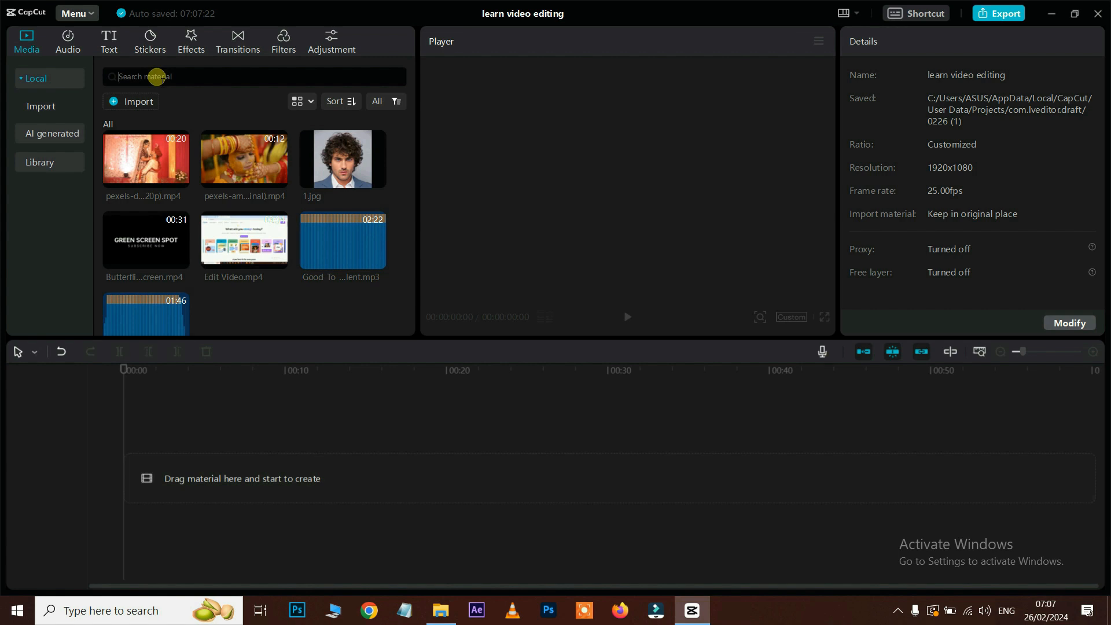
# Step: Search the imported media for 'edit video'
pyautogui.click(156, 76)
pyautogui.write('edit video')
pyautogui.press('Return')
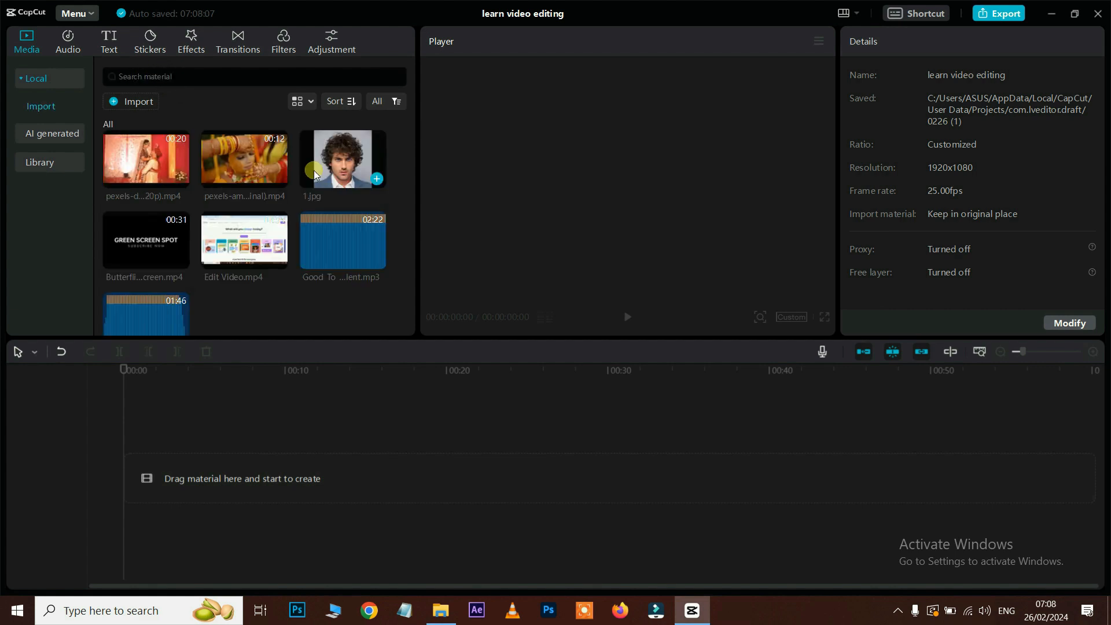
# Step: Browse the AI generated materials and the Library's Trending materials
pyautogui.click(54, 132)
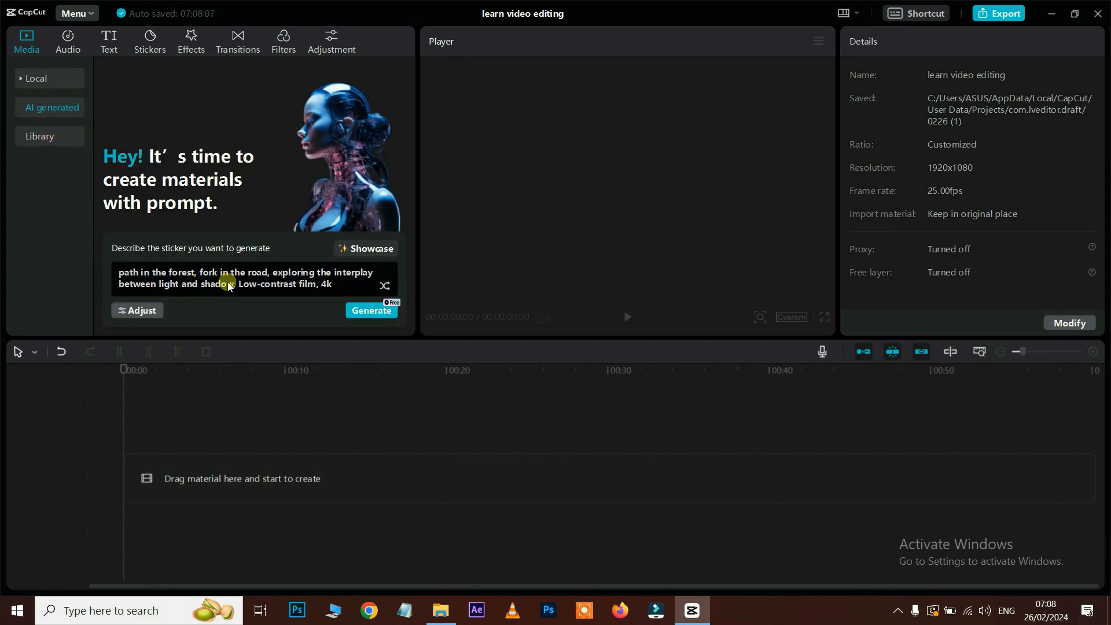
pyautogui.click(41, 136)
pyautogui.click(54, 112)
pyautogui.click(44, 137)
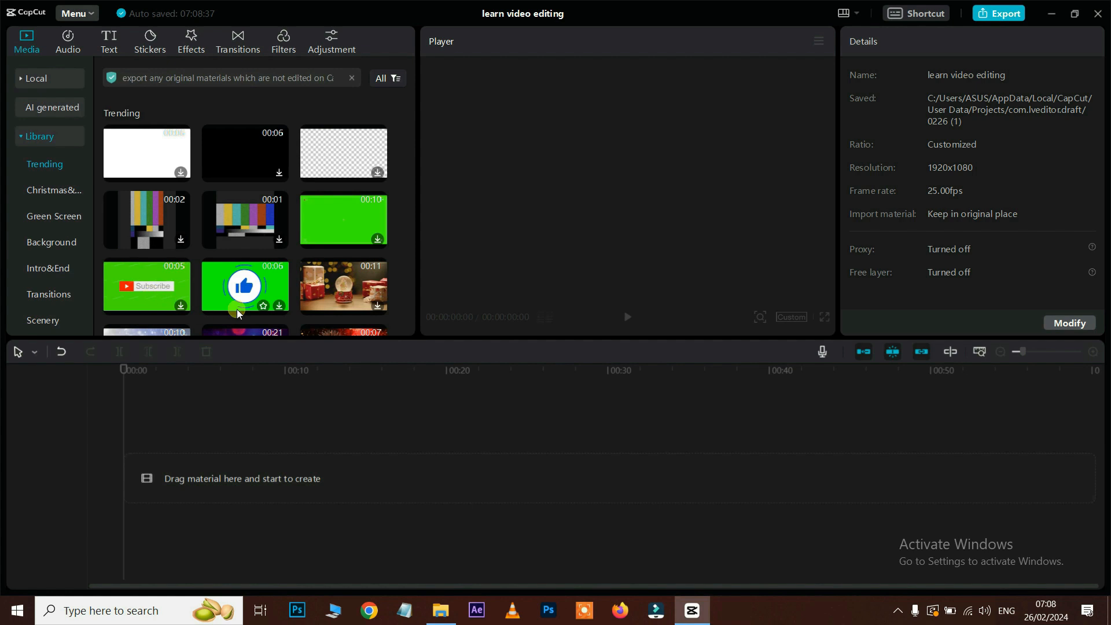
pyautogui.scroll(-3, 268, 263)
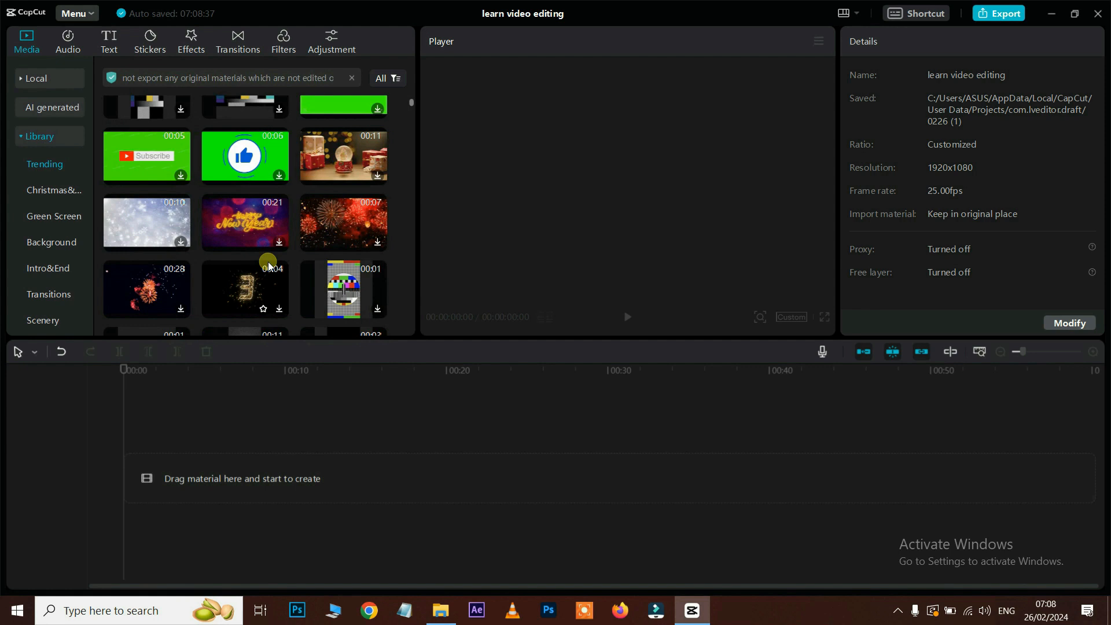
pyautogui.scroll(-4, 268, 262)
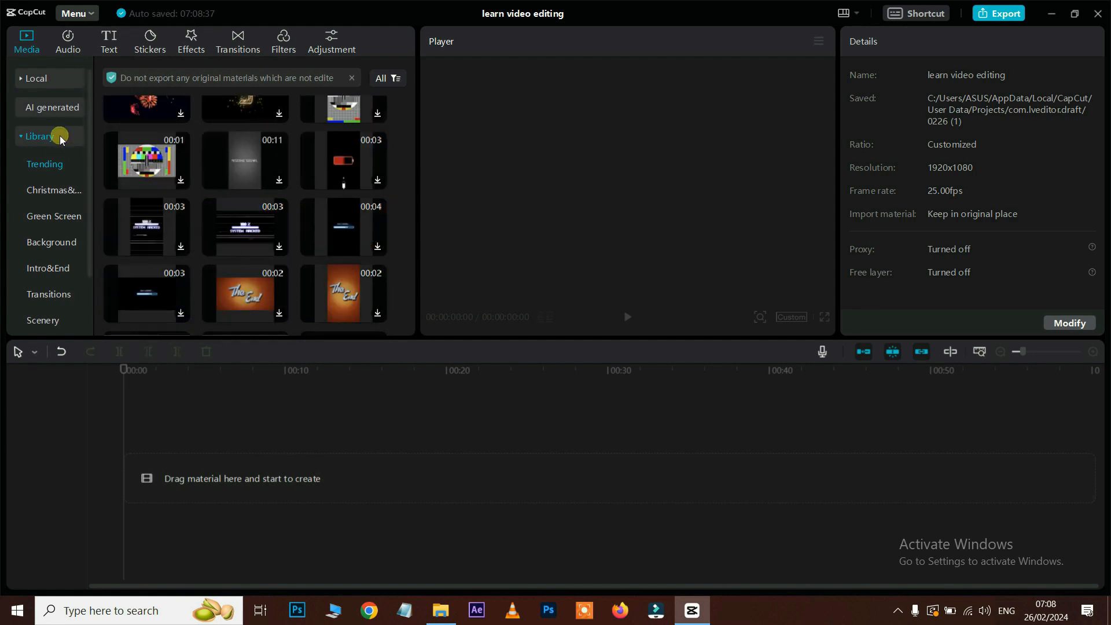
pyautogui.scroll(-2, 54, 230)
# Step: View the Intro&End and Background library categories, then return to Local media
pyautogui.click(45, 214)
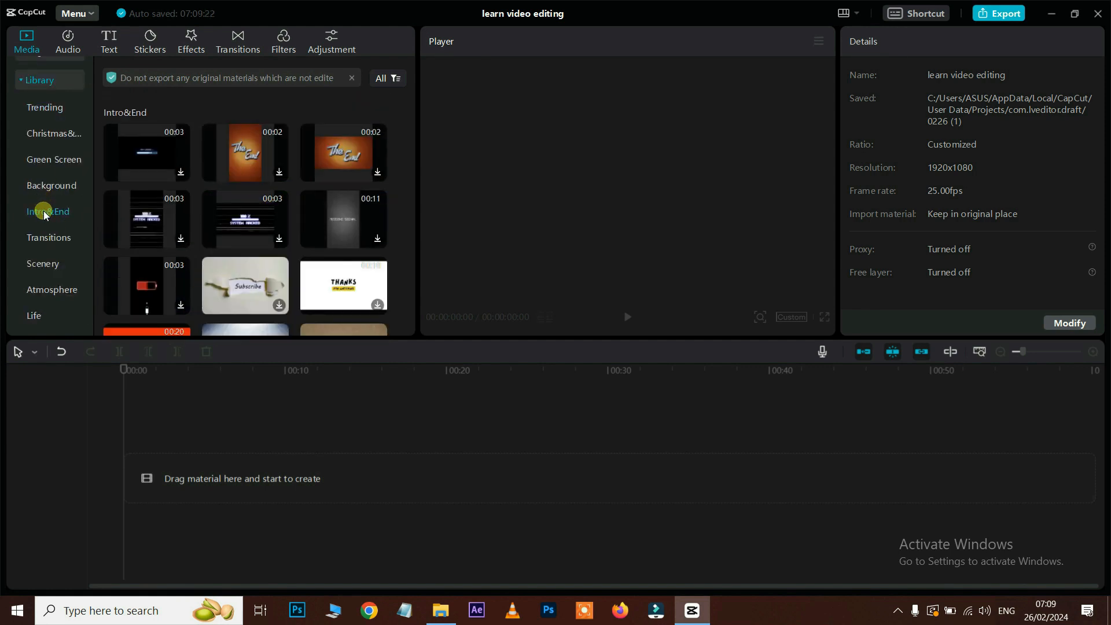
pyautogui.click(48, 188)
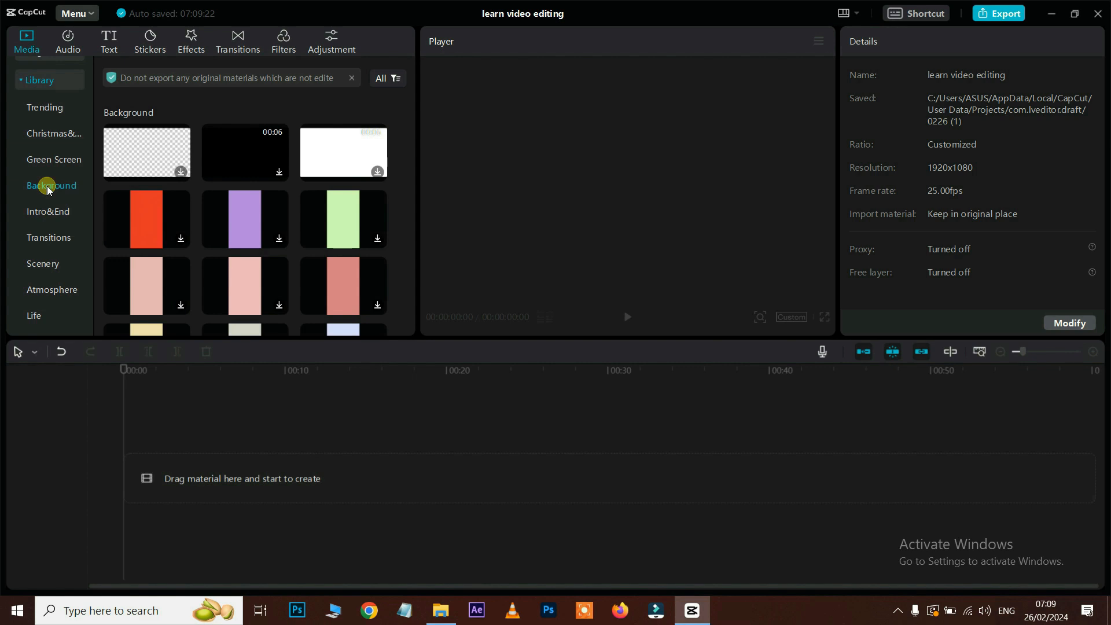
pyautogui.scroll(2, 47, 186)
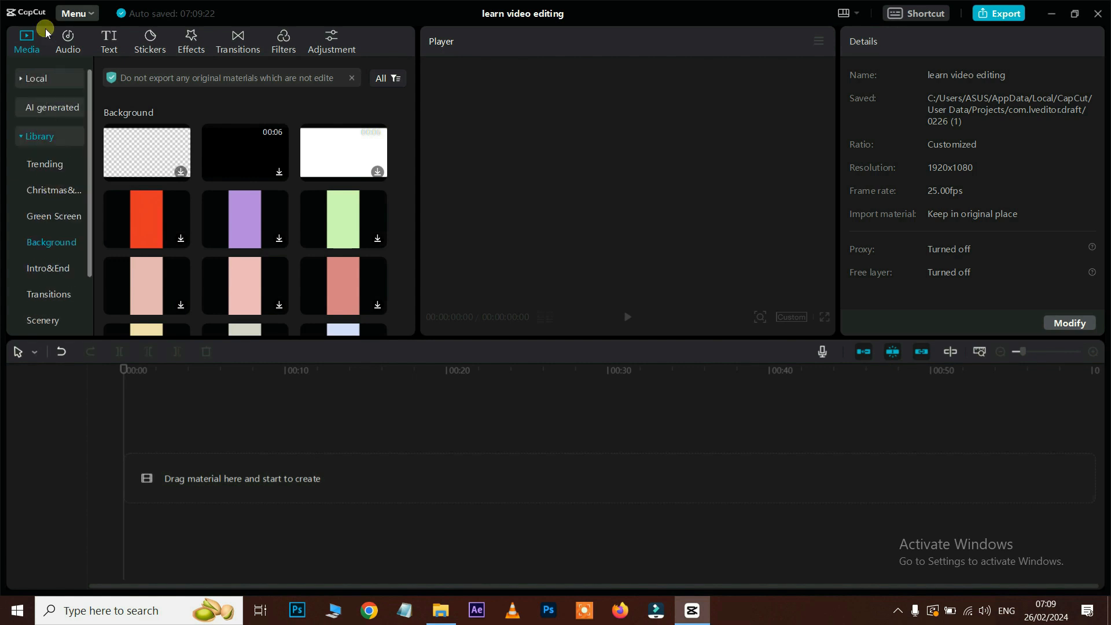
pyautogui.click(38, 79)
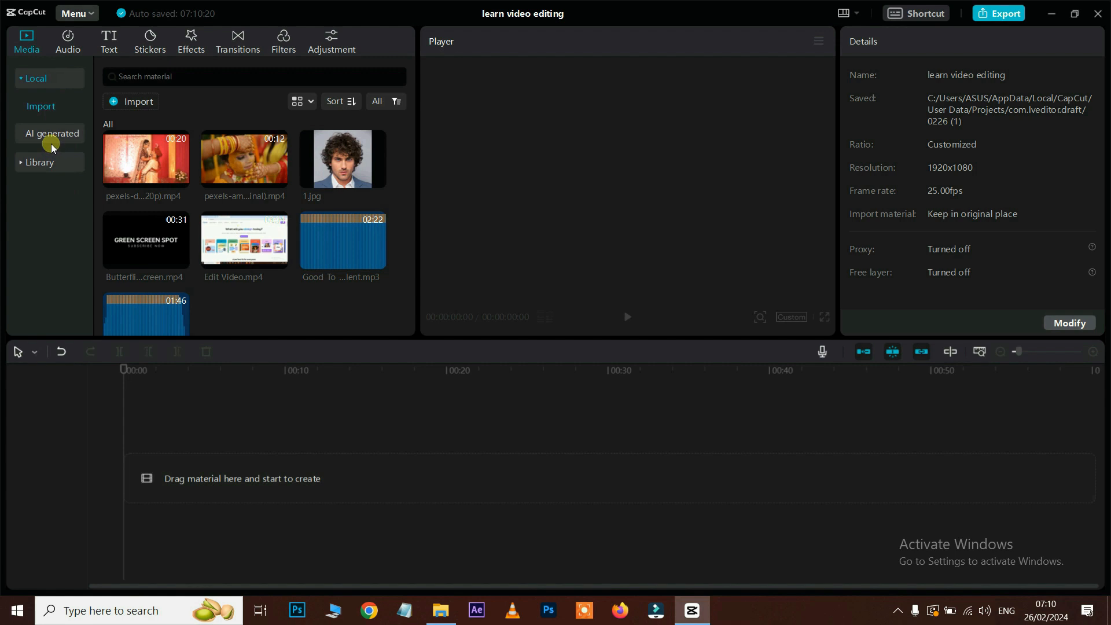
# Step: Drag Edit Video.mp4 onto the timeline and scrub through it around 11–19 seconds
pyautogui.moveTo(271, 249); pyautogui.dragTo(155, 478)
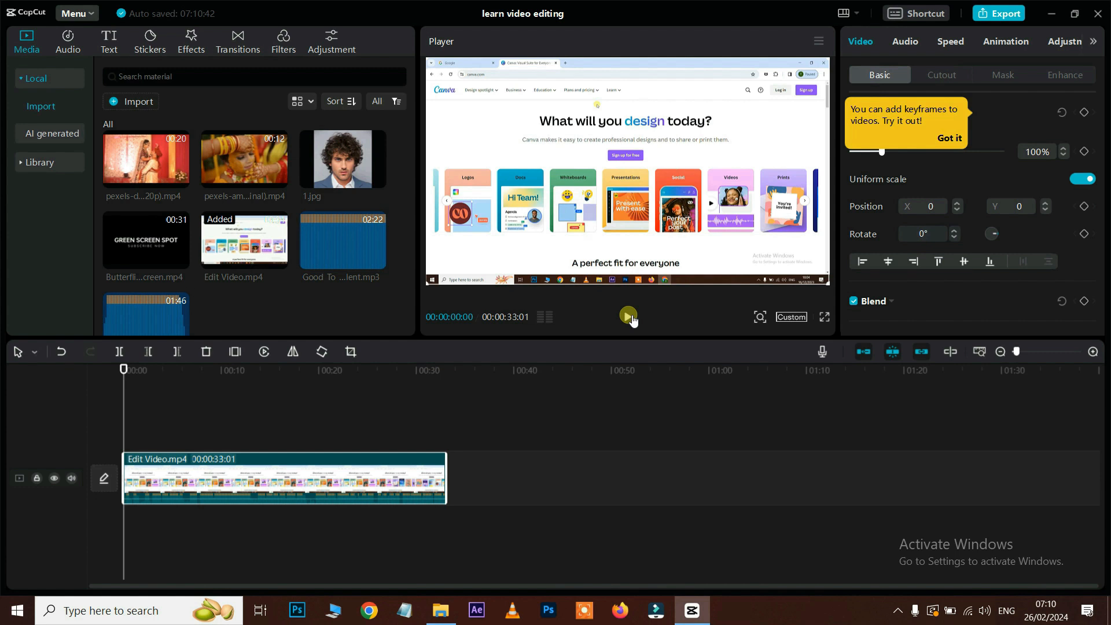
pyautogui.moveTo(168, 373); pyautogui.dragTo(241, 406)
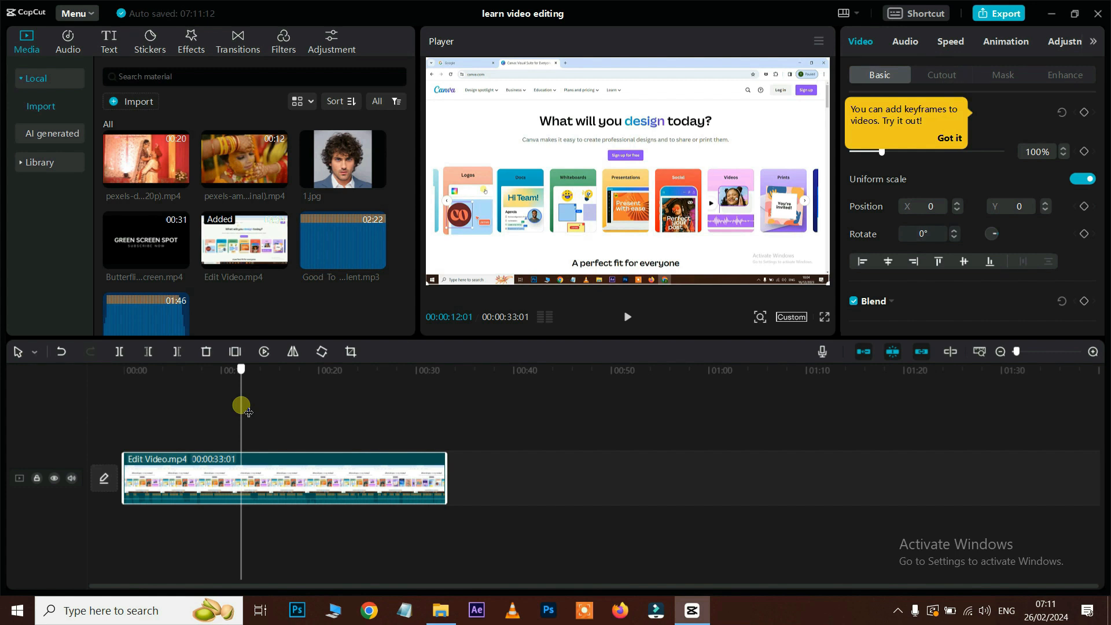
pyautogui.moveTo(242, 406); pyautogui.dragTo(313, 412)
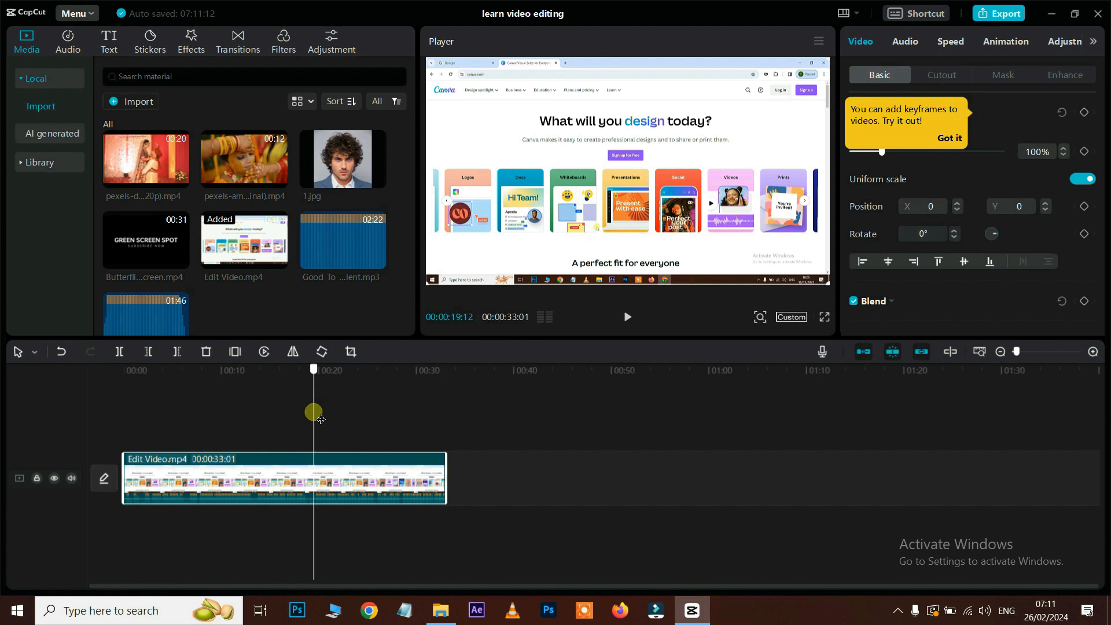
pyautogui.moveTo(321, 419); pyautogui.dragTo(123, 417)
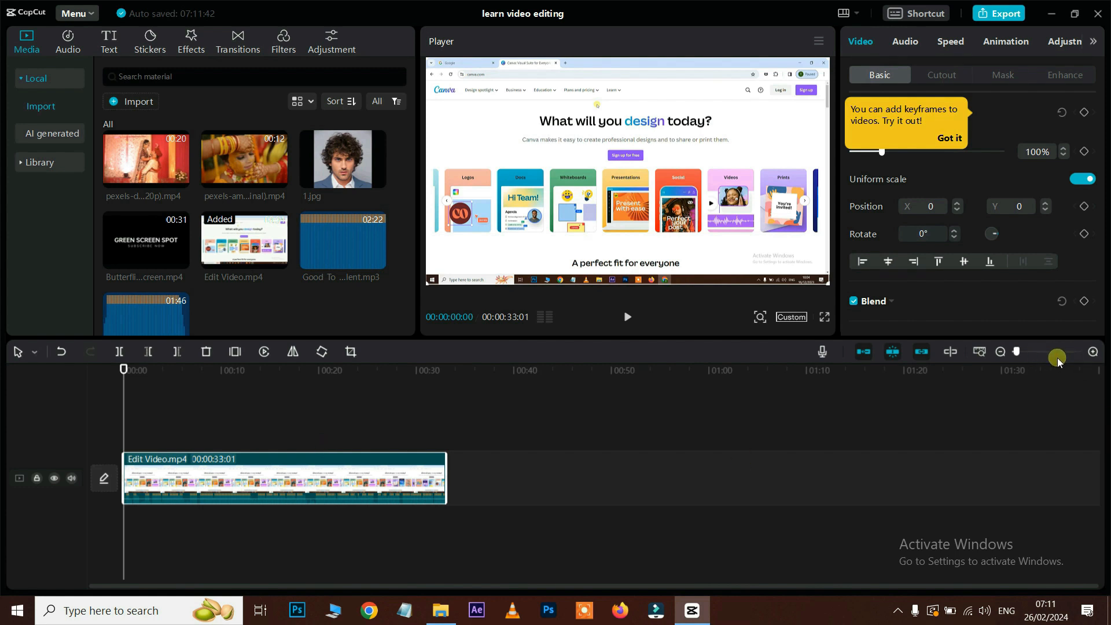
# Step: Zoom the timeline in, fit the project, zoom to frame level, then back to five-second marks
pyautogui.click(1093, 353)
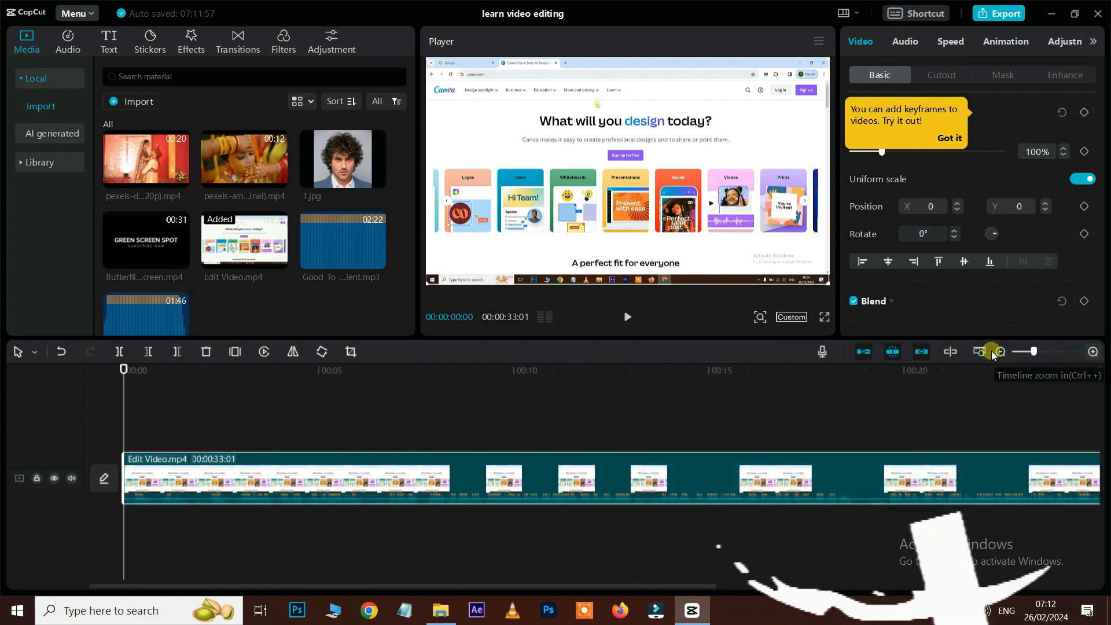
pyautogui.click(1036, 353)
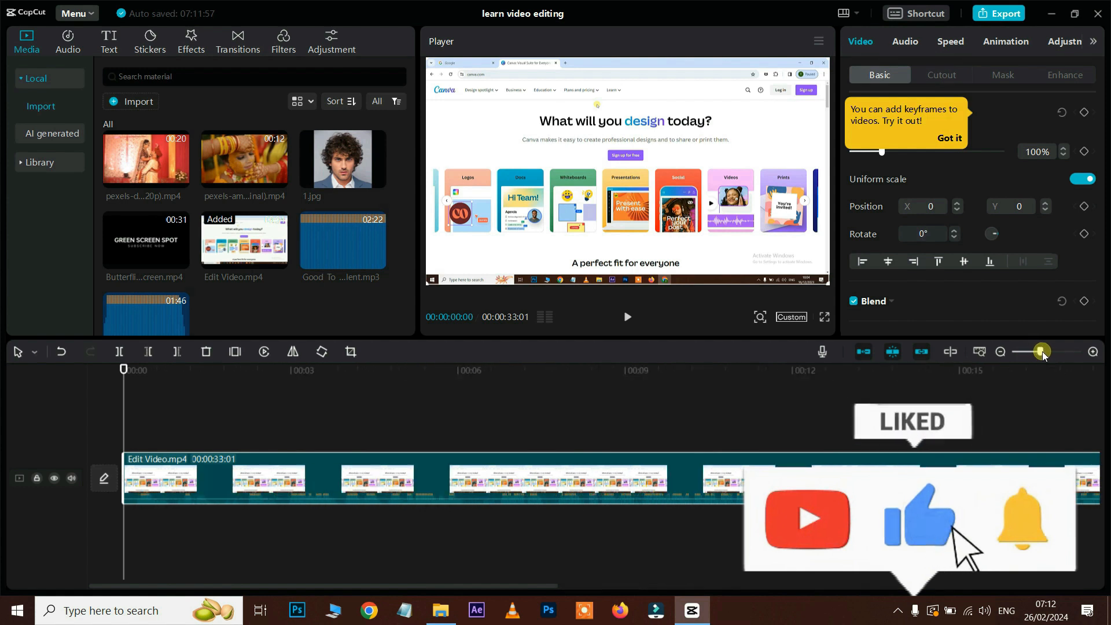
pyautogui.moveTo(1036, 354); pyautogui.dragTo(1016, 353)
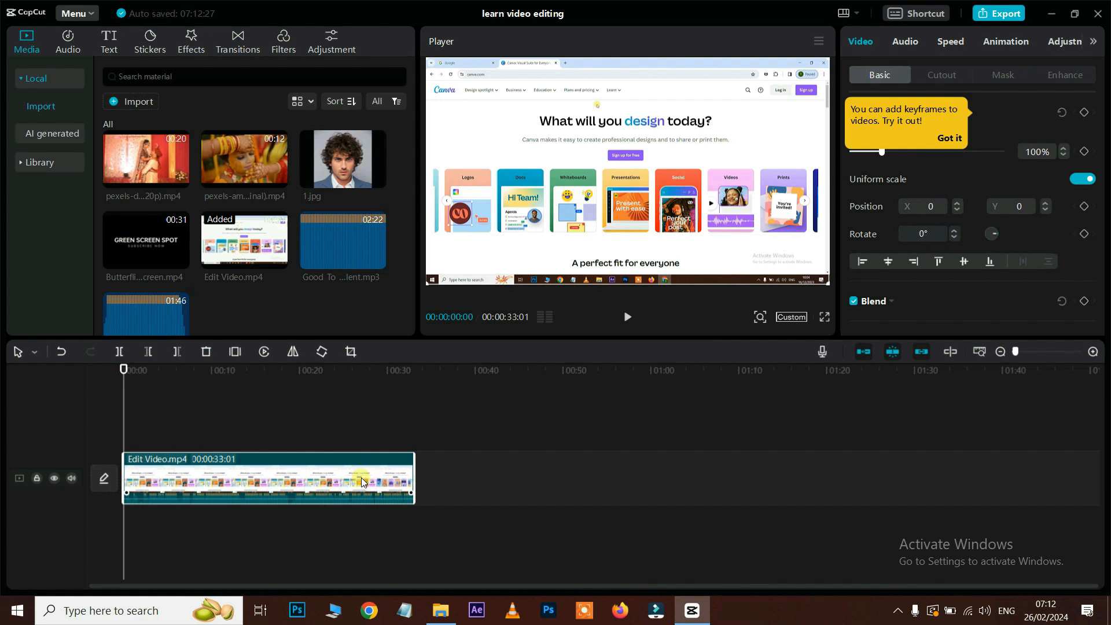
pyautogui.click(982, 353)
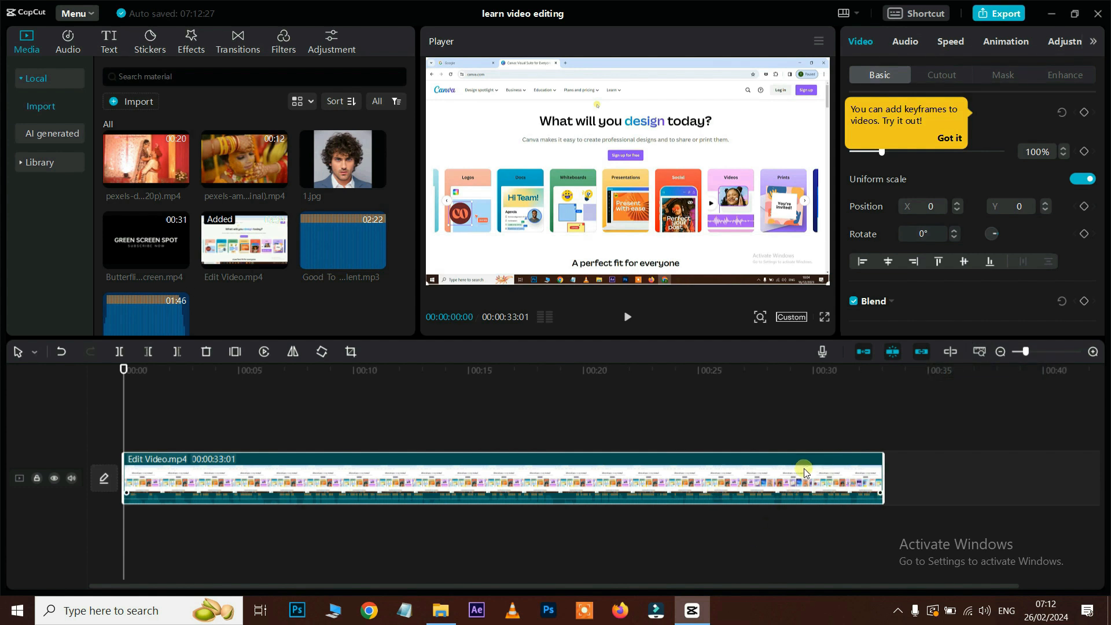
pyautogui.click(1093, 353)
pyautogui.click(1094, 352)
pyautogui.click(1093, 352)
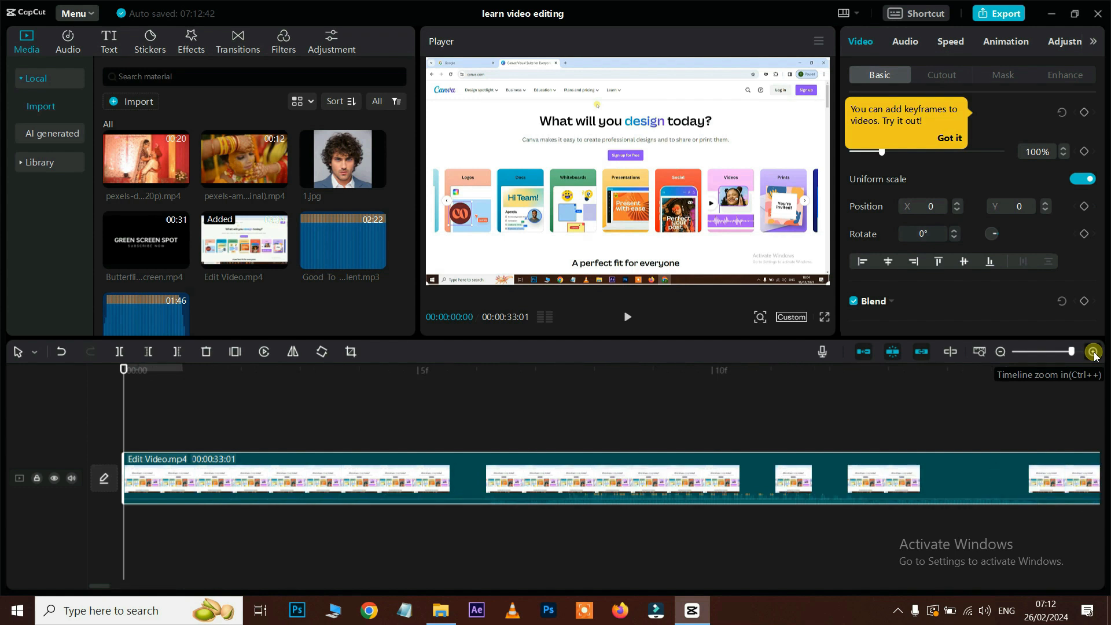
pyautogui.click(1093, 352)
pyautogui.click(1001, 352)
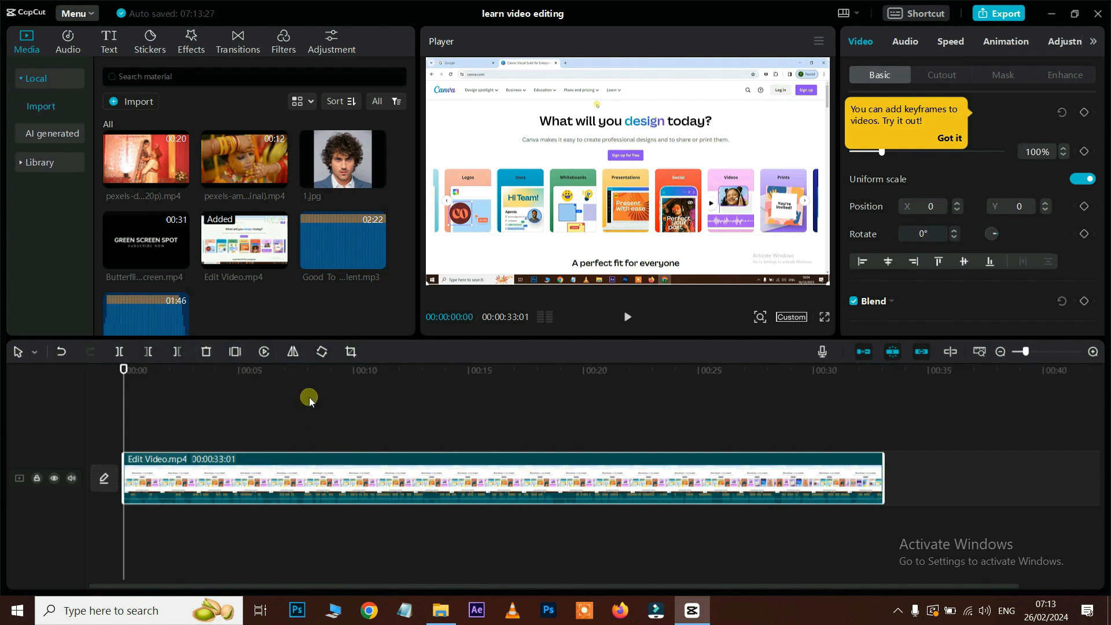
# Step: Split the clip at 00:00:02:03, delete the opening piece, and replay from the start
pyautogui.press('space')
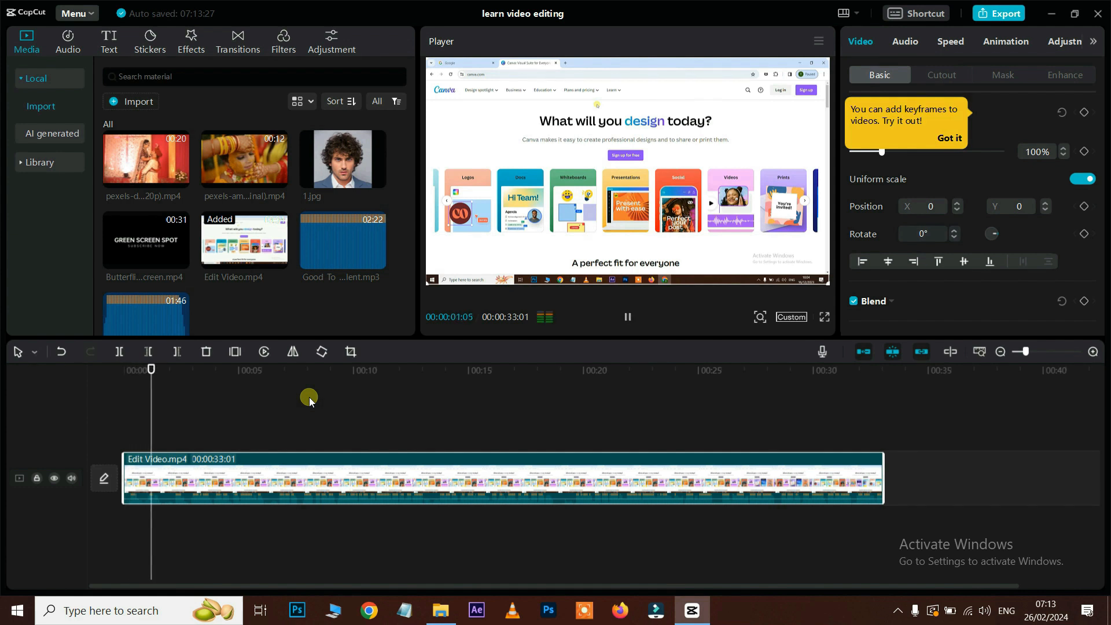
pyautogui.press('space')
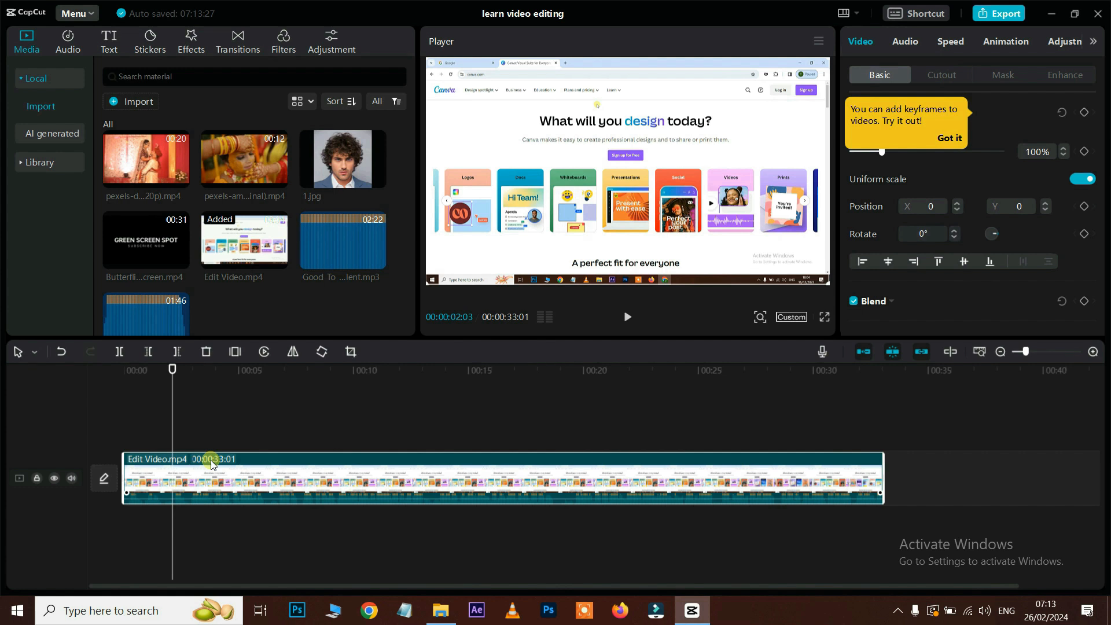
pyautogui.click(117, 352)
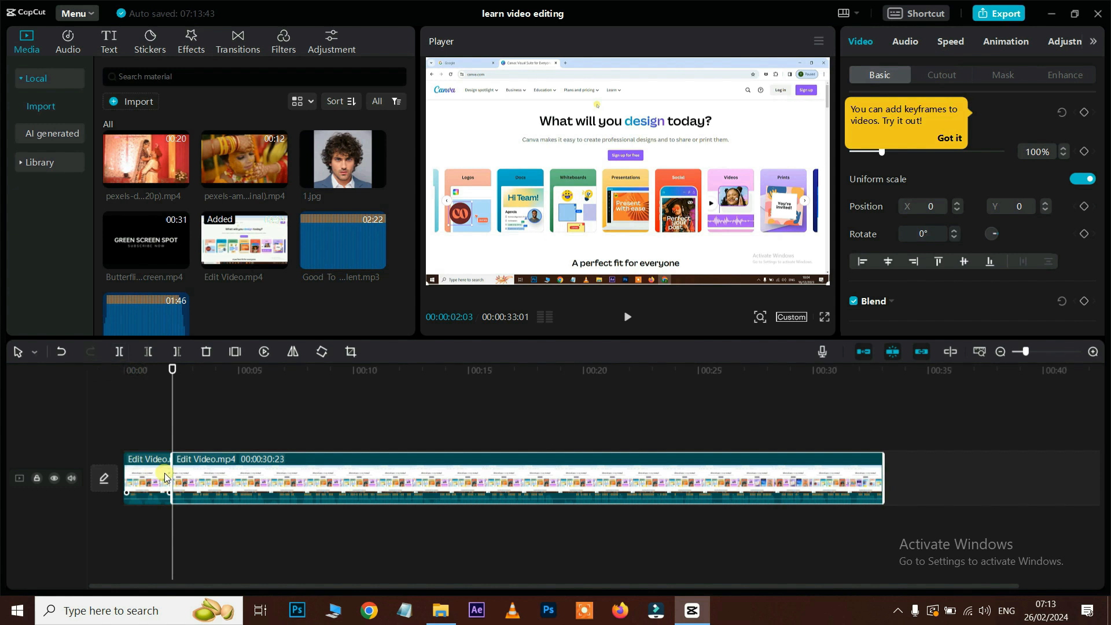
pyautogui.click(142, 476)
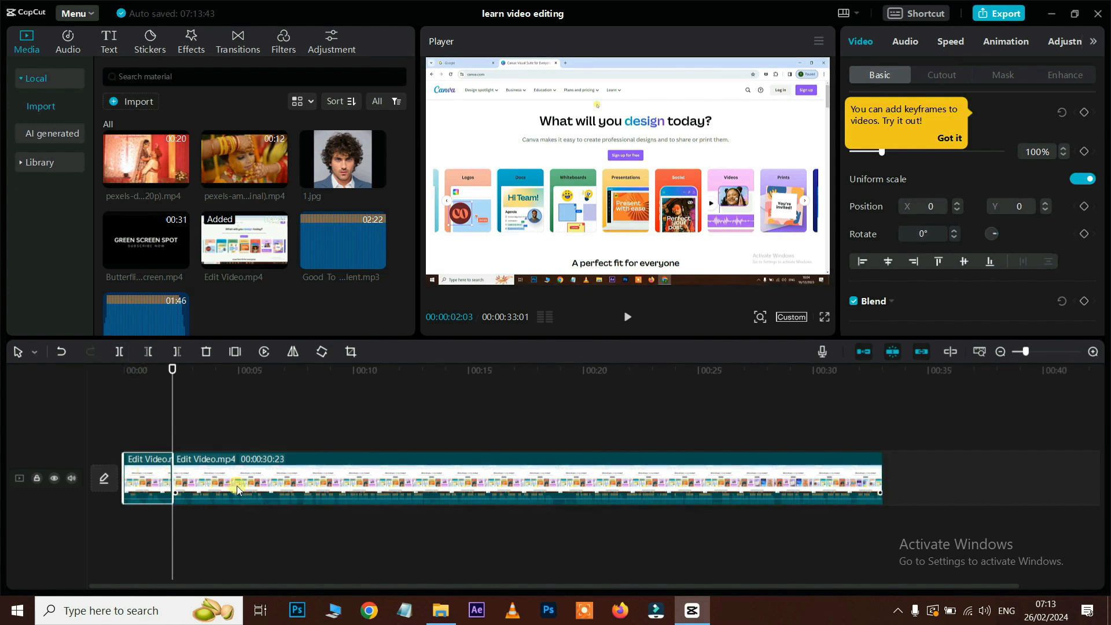
pyautogui.click(156, 478)
pyautogui.press('Delete')
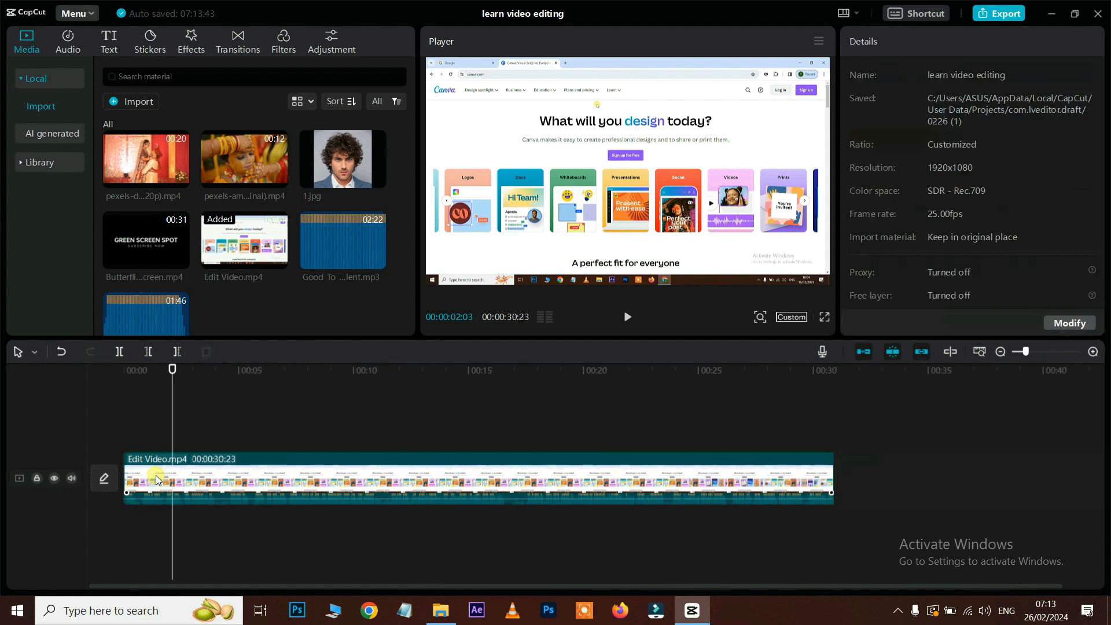
pyautogui.moveTo(172, 369); pyautogui.dragTo(116, 368)
pyautogui.press('space')
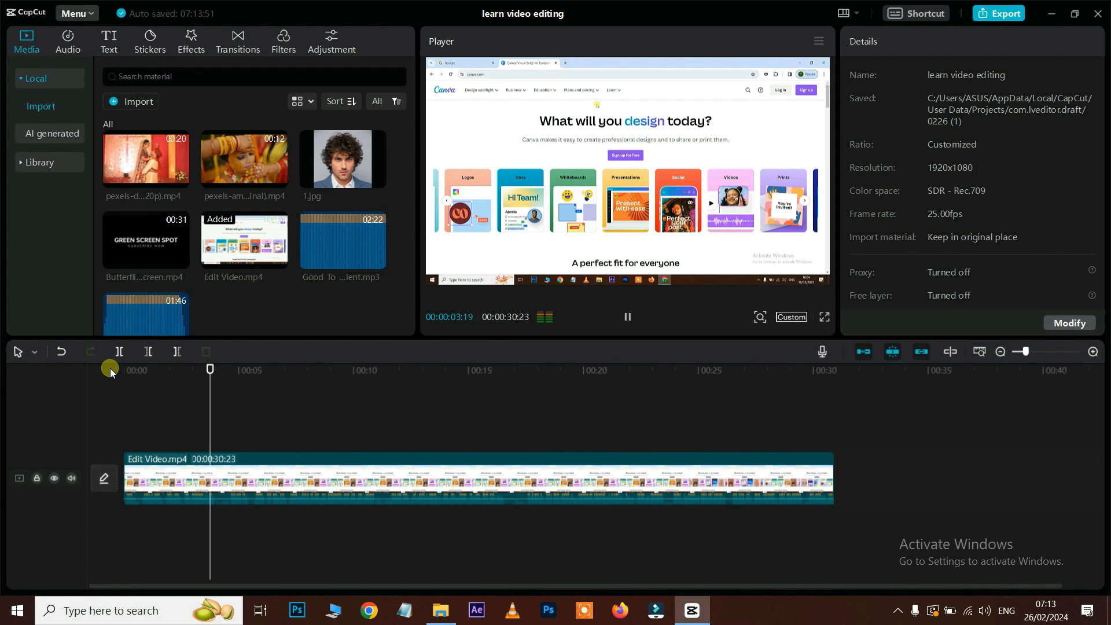
pyautogui.press('space')
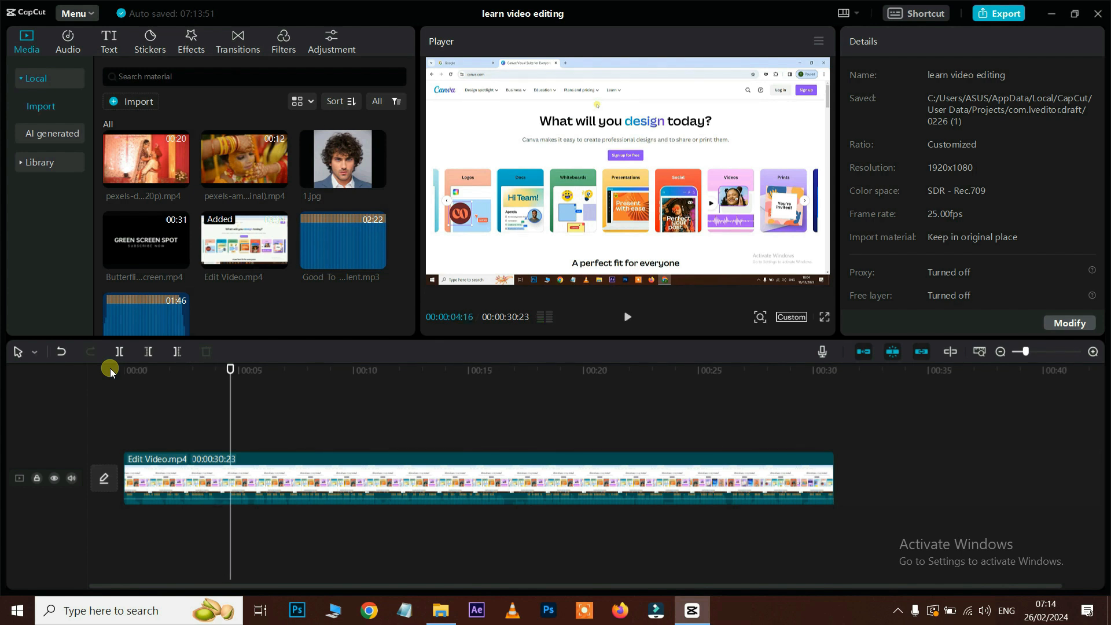
# Step: Split at 00:00:04:01 and 00:00:04:17, delete the middle piece, and play across the cut
pyautogui.moveTo(234, 377); pyautogui.dragTo(218, 373)
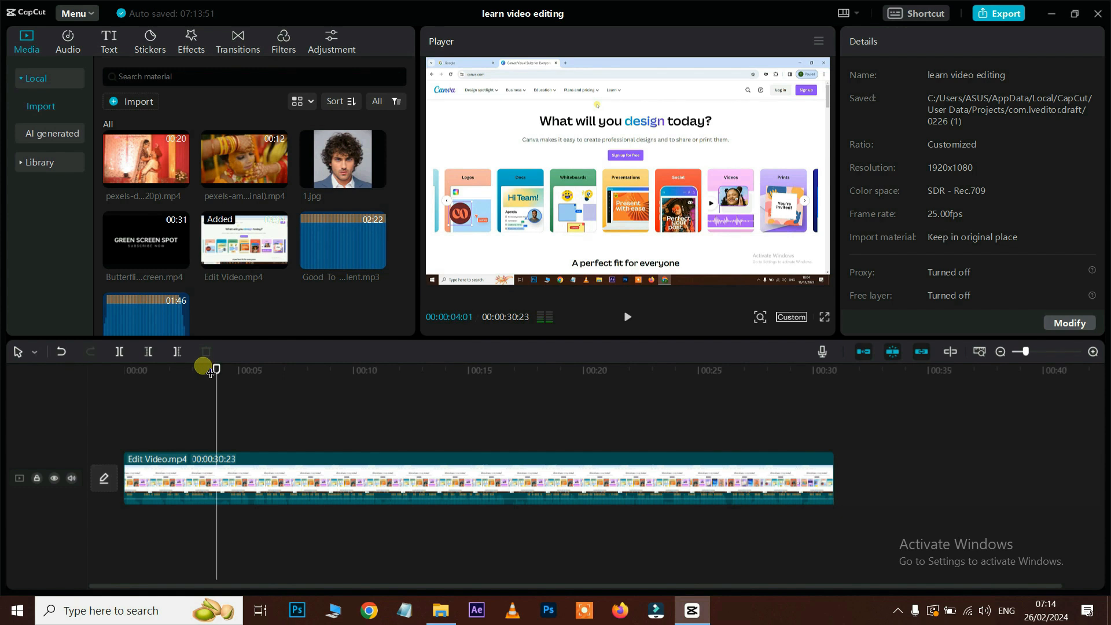
pyautogui.click(228, 464)
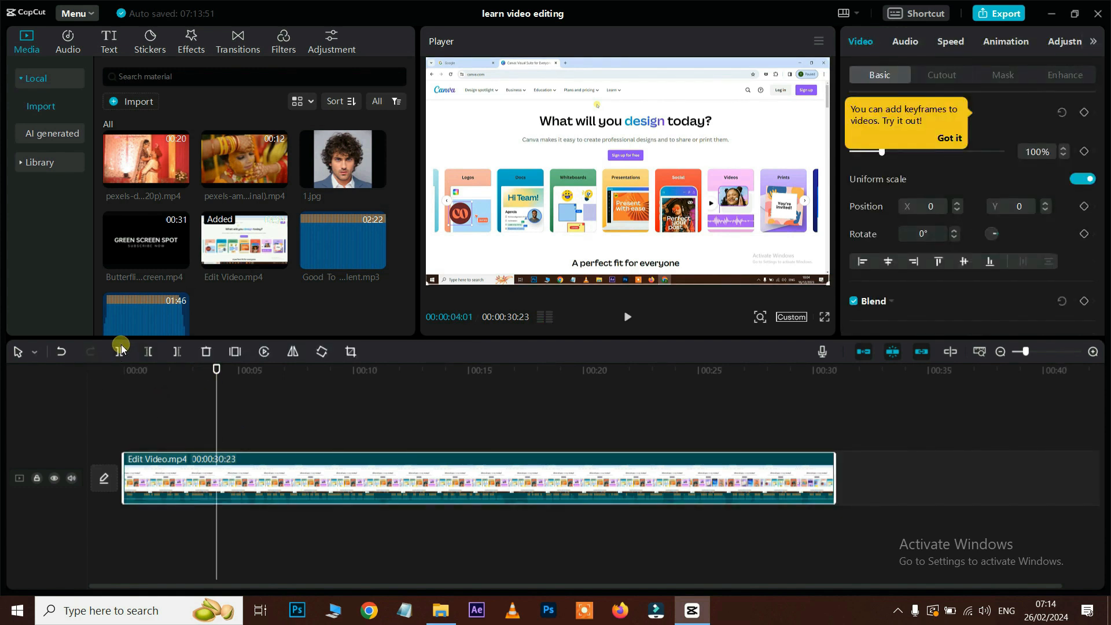
pyautogui.click(119, 352)
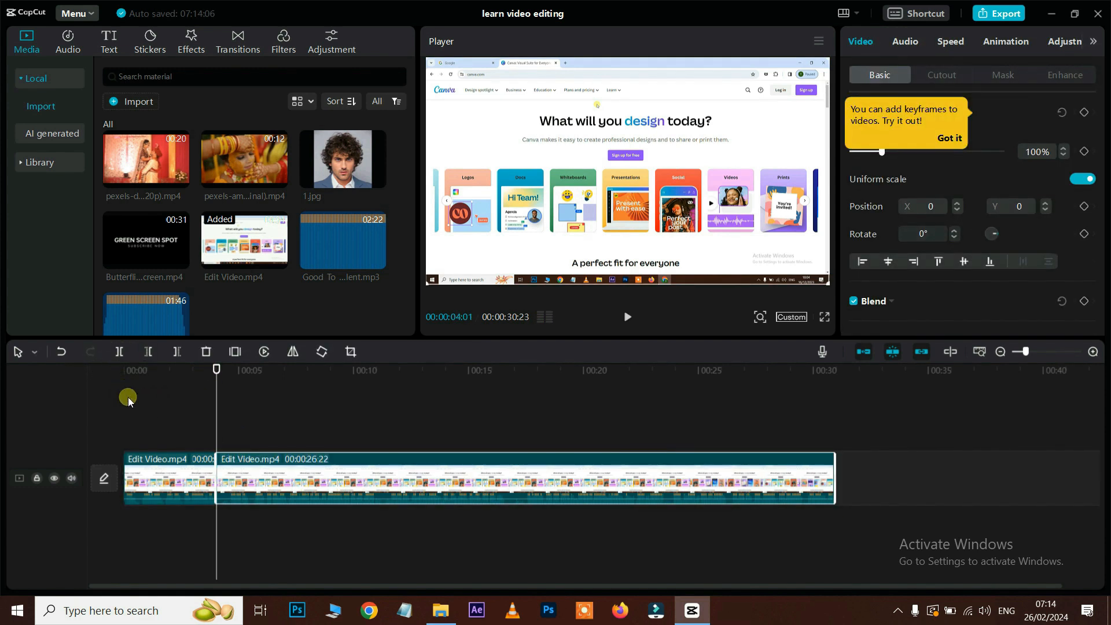
pyautogui.press('space')
pyautogui.press('space')
pyautogui.click(119, 351)
pyautogui.click(220, 482)
pyautogui.press('Delete')
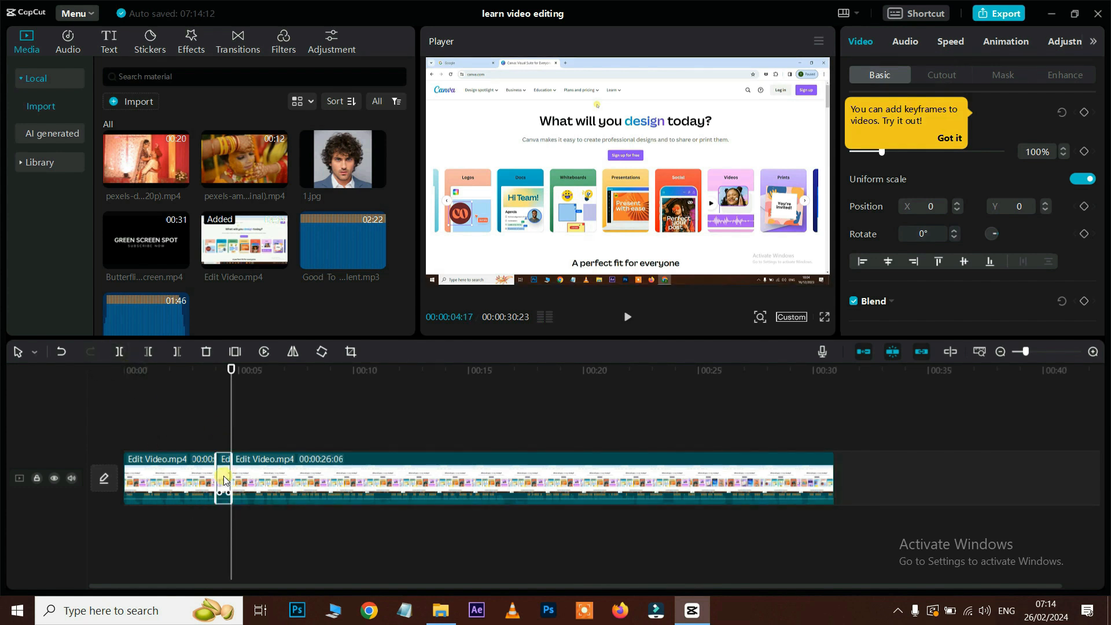
pyautogui.click(191, 370)
pyautogui.press('space')
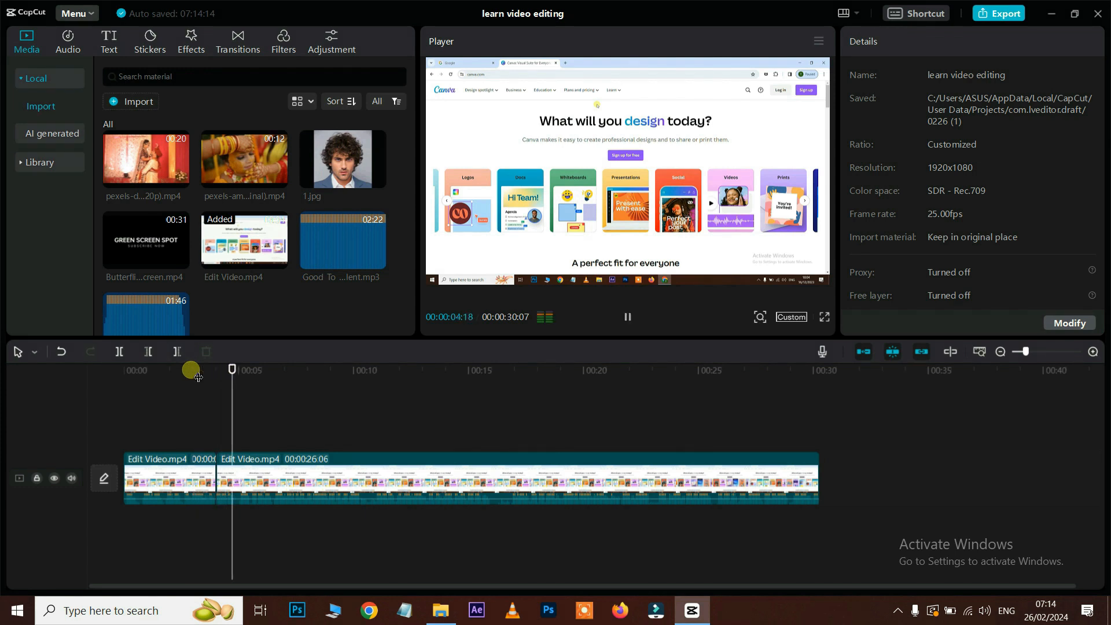
pyautogui.press('space')
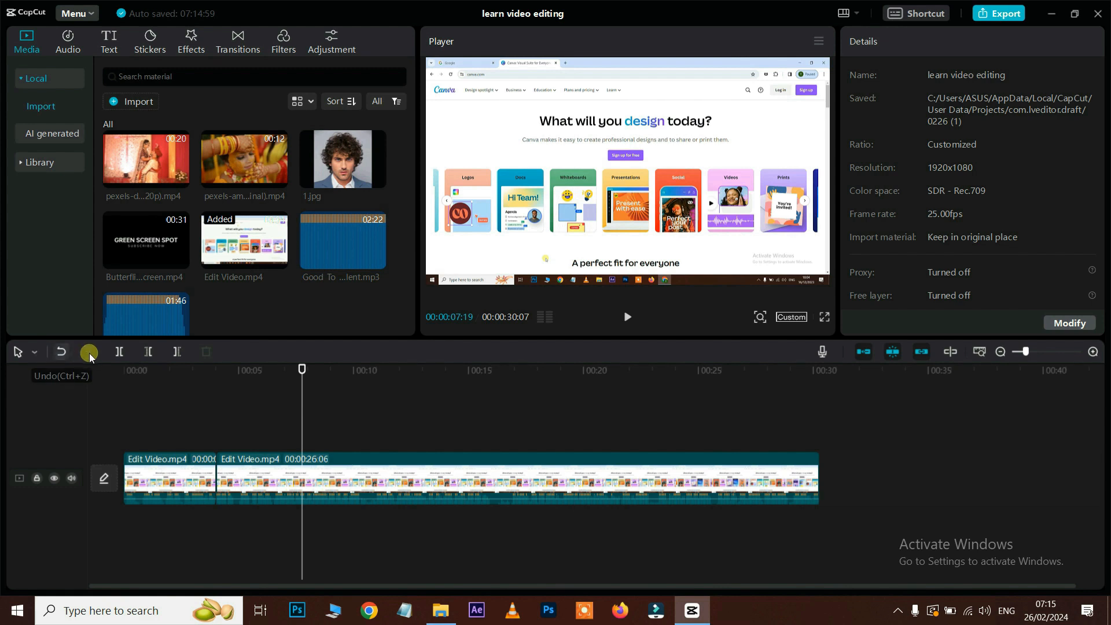
# Step: Undo the edits back to the original uncut Edit Video clip
pyautogui.click(90, 353)
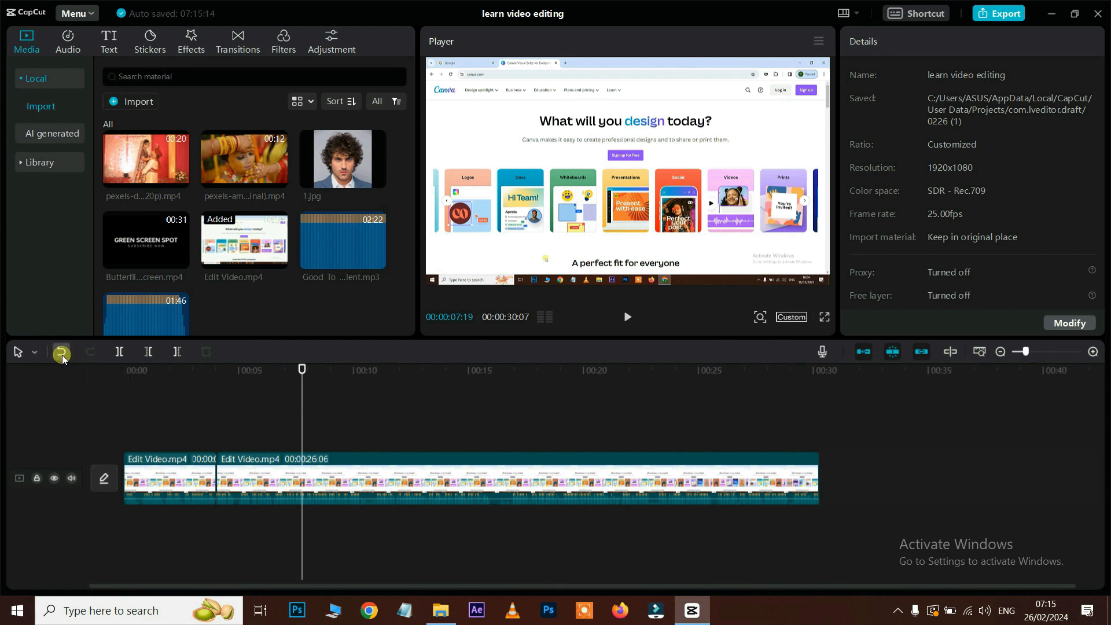
pyautogui.click(62, 353)
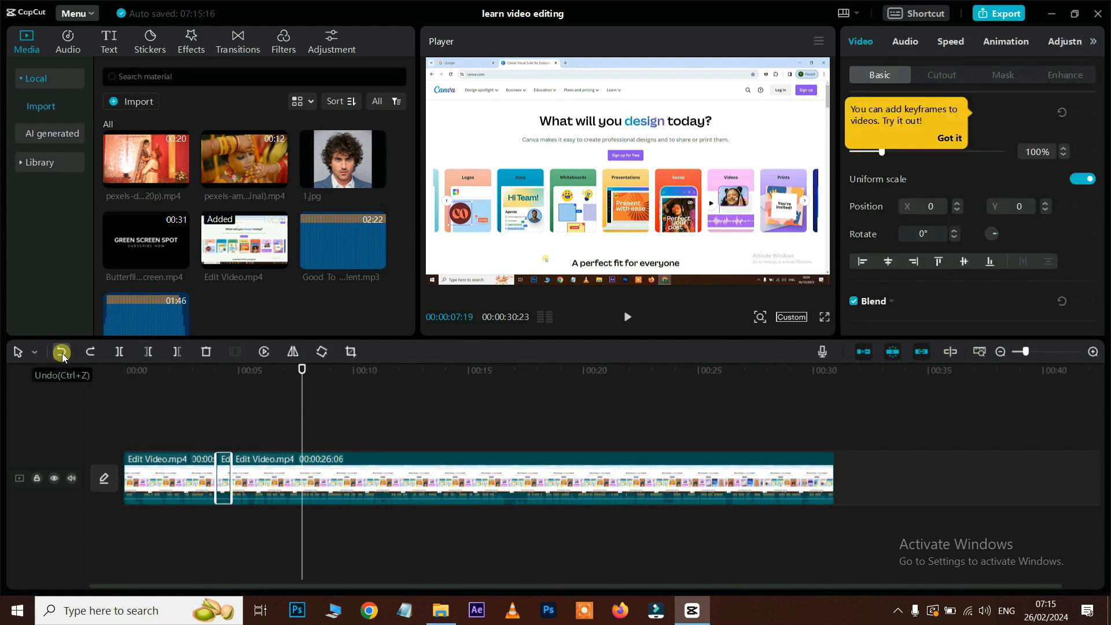
pyautogui.click(61, 353)
pyautogui.click(61, 352)
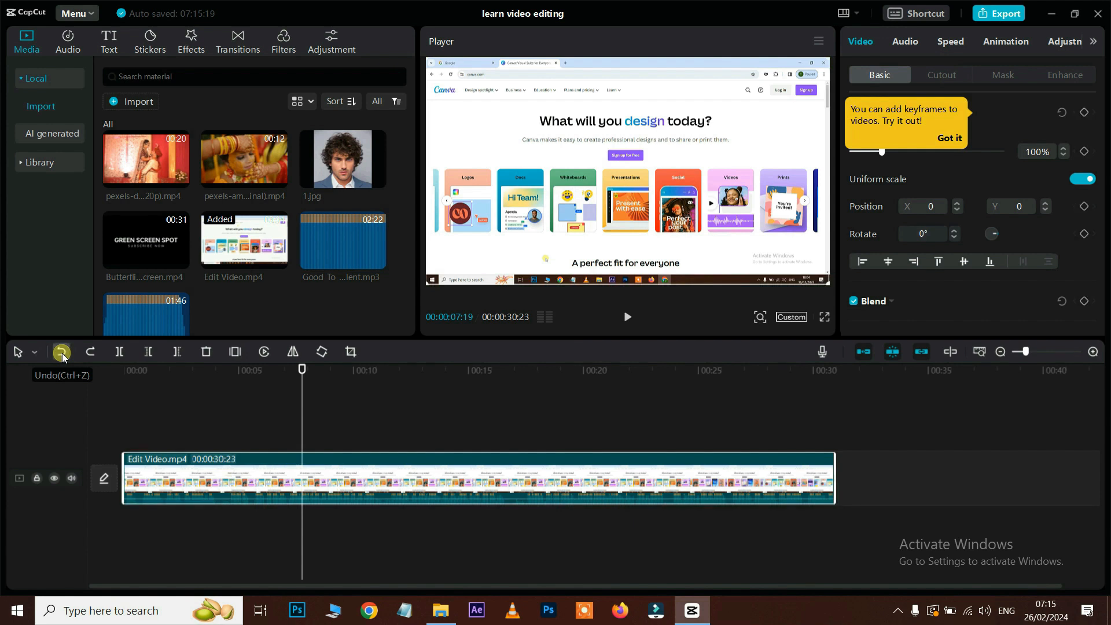
pyautogui.click(61, 352)
pyautogui.click(61, 353)
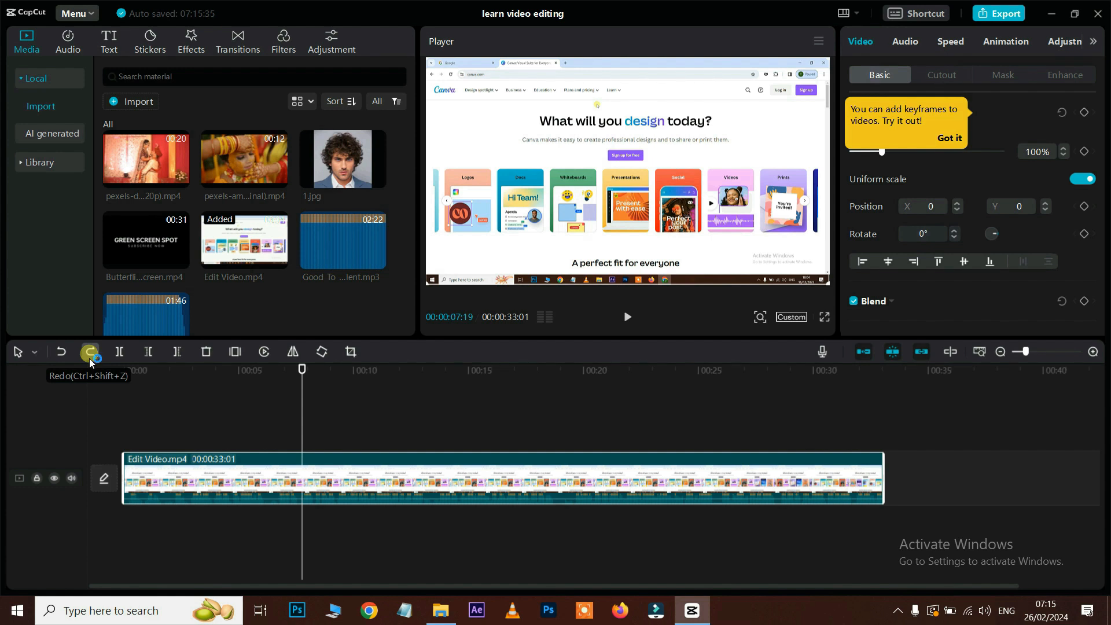
# Step: Redo the edits to restore the two-second opening trim
pyautogui.click(90, 354)
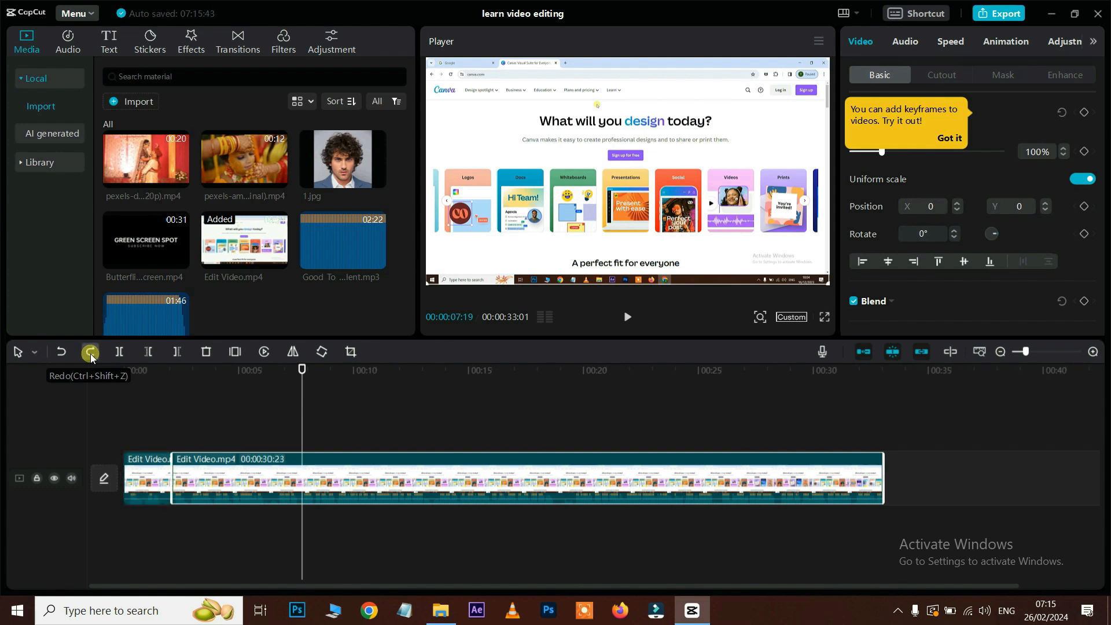
pyautogui.click(90, 354)
pyautogui.click(90, 354)
pyautogui.click(90, 354)
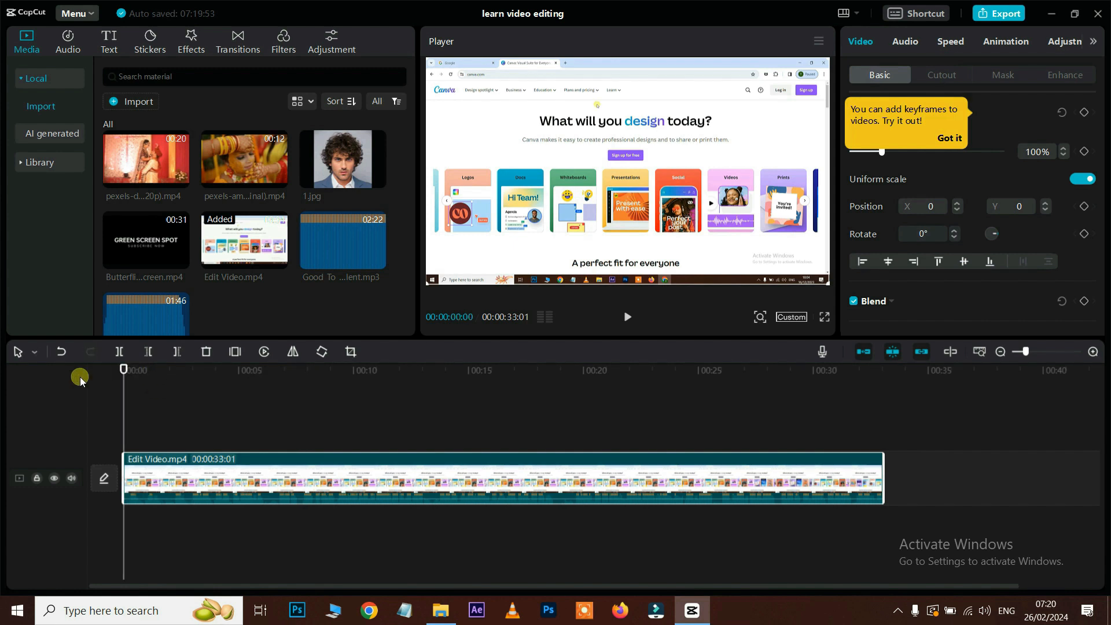
# Step: Trim about two seconds off the clip's start and its end back to about 22 seconds
pyautogui.press('space')
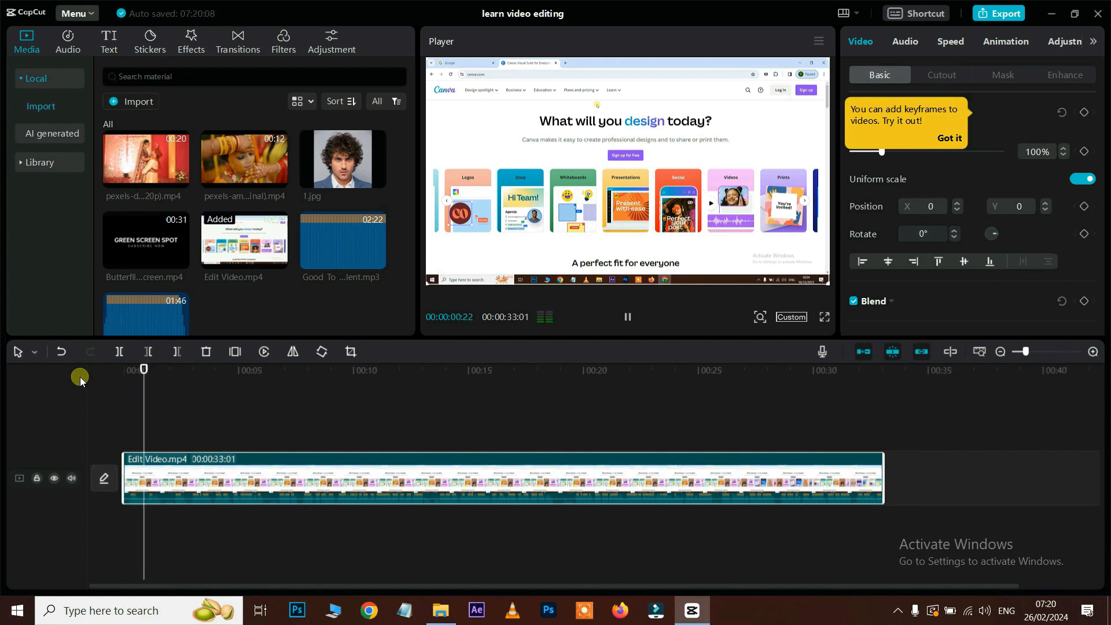
pyautogui.press('space')
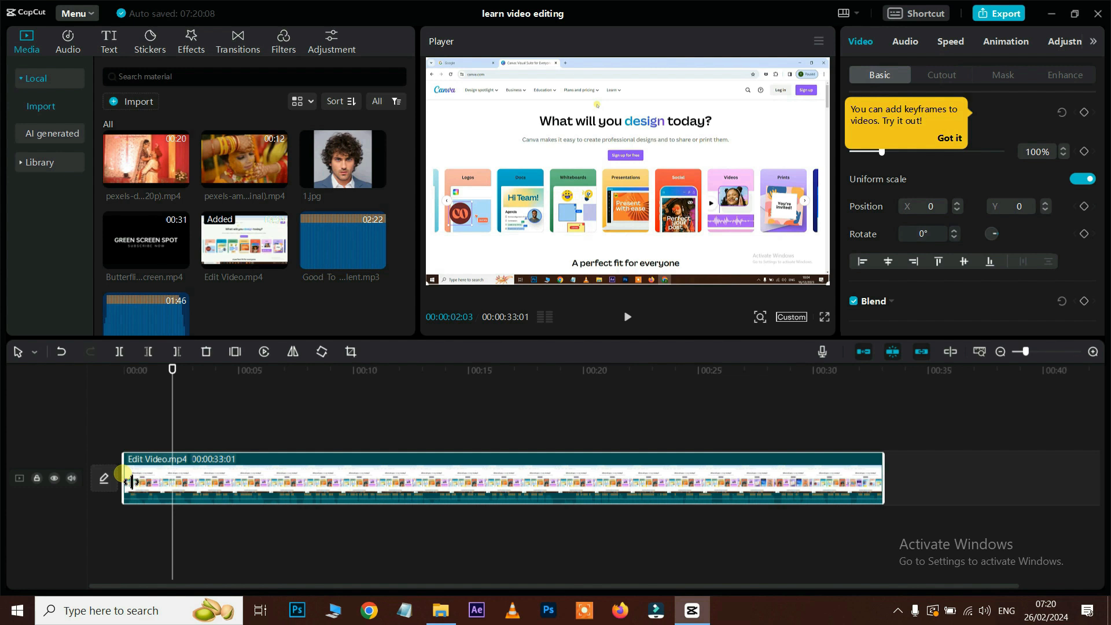
pyautogui.moveTo(132, 482); pyautogui.dragTo(184, 485)
pyautogui.moveTo(162, 369); pyautogui.dragTo(96, 371)
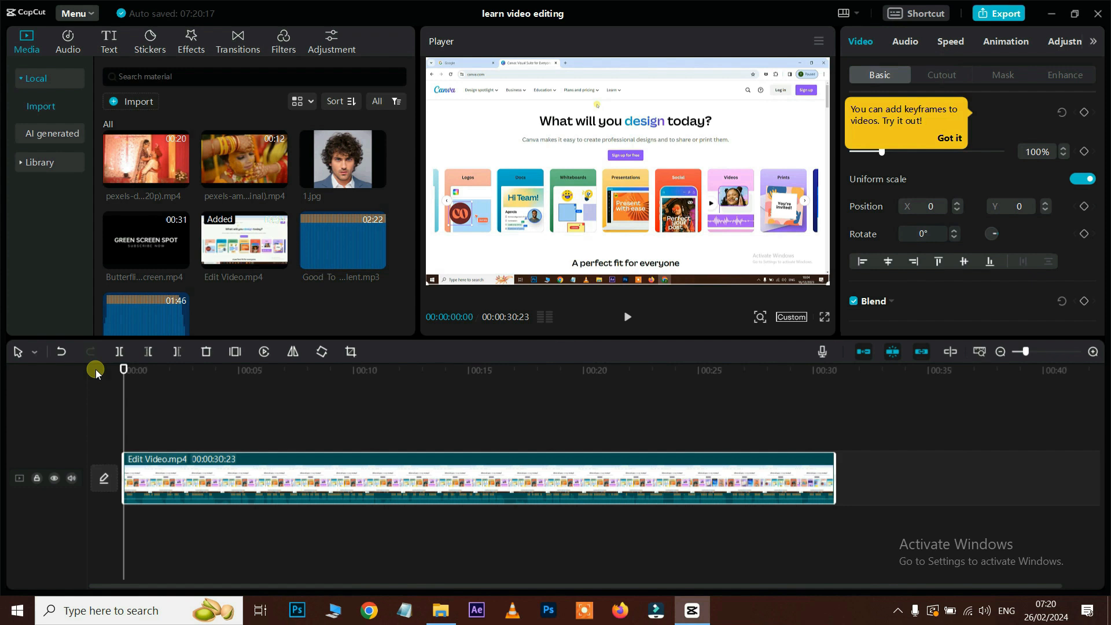
pyautogui.click(164, 369)
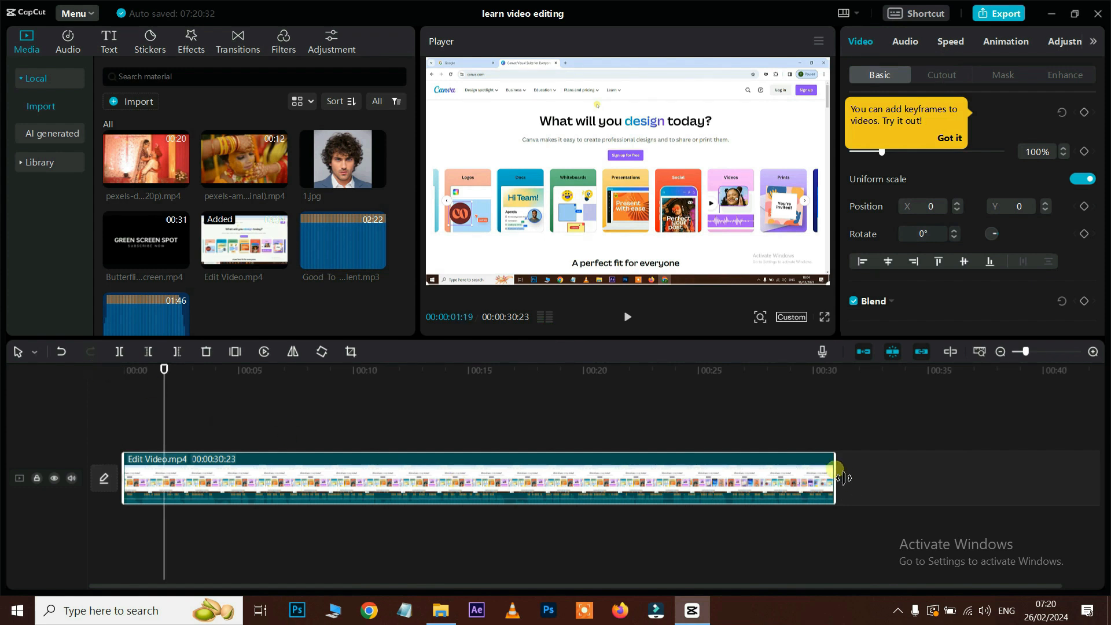
pyautogui.moveTo(724, 370); pyautogui.dragTo(643, 372)
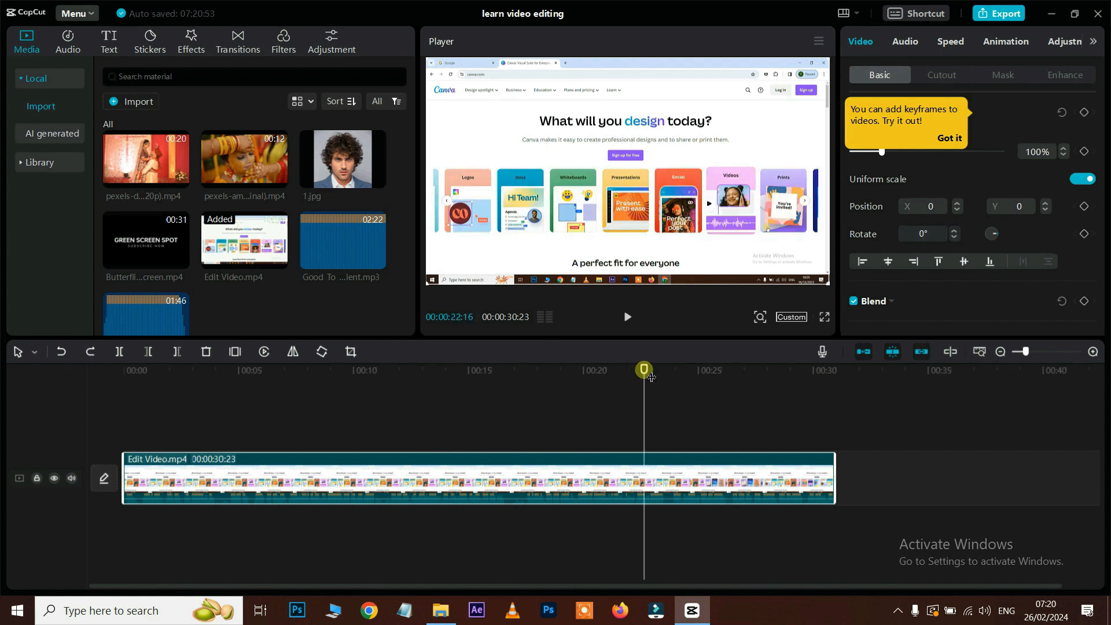
pyautogui.press('space')
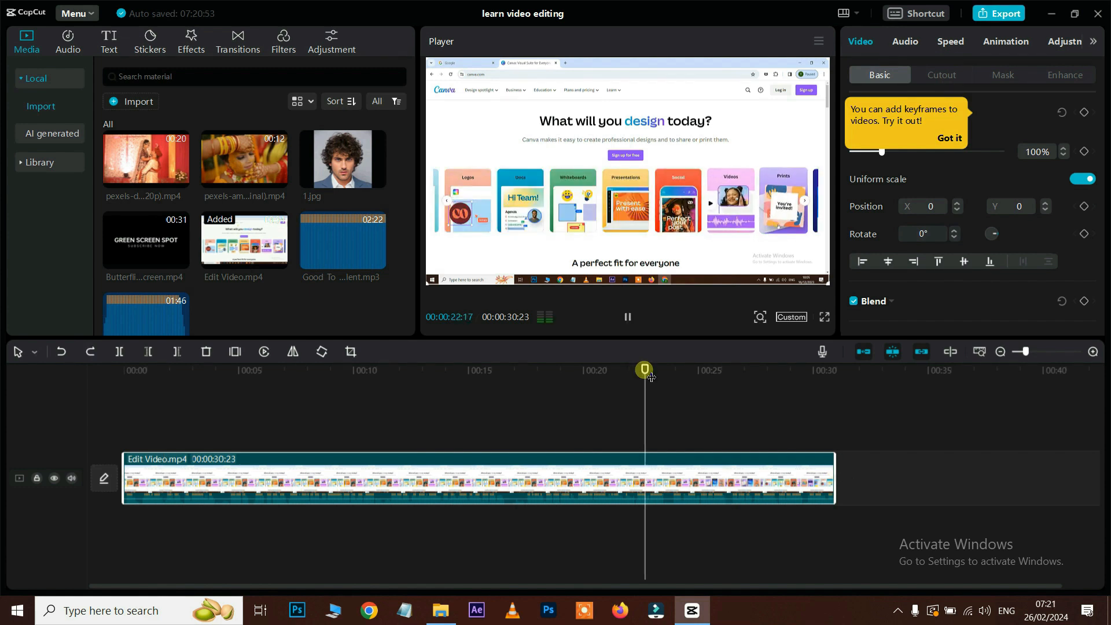
pyautogui.press('space')
pyautogui.moveTo(843, 486); pyautogui.dragTo(667, 486)
# Step: Extend the clip's end out to 30:23 and its start back to 00:00, restoring 33:01
pyautogui.click(631, 370)
pyautogui.press('space')
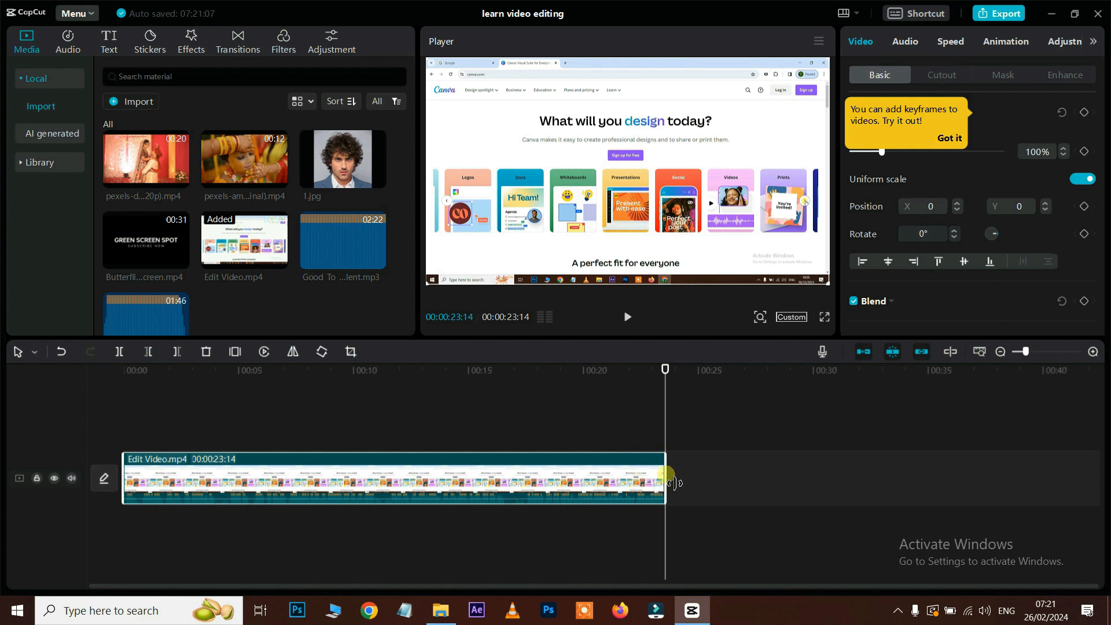
pyautogui.moveTo(671, 482); pyautogui.dragTo(944, 482)
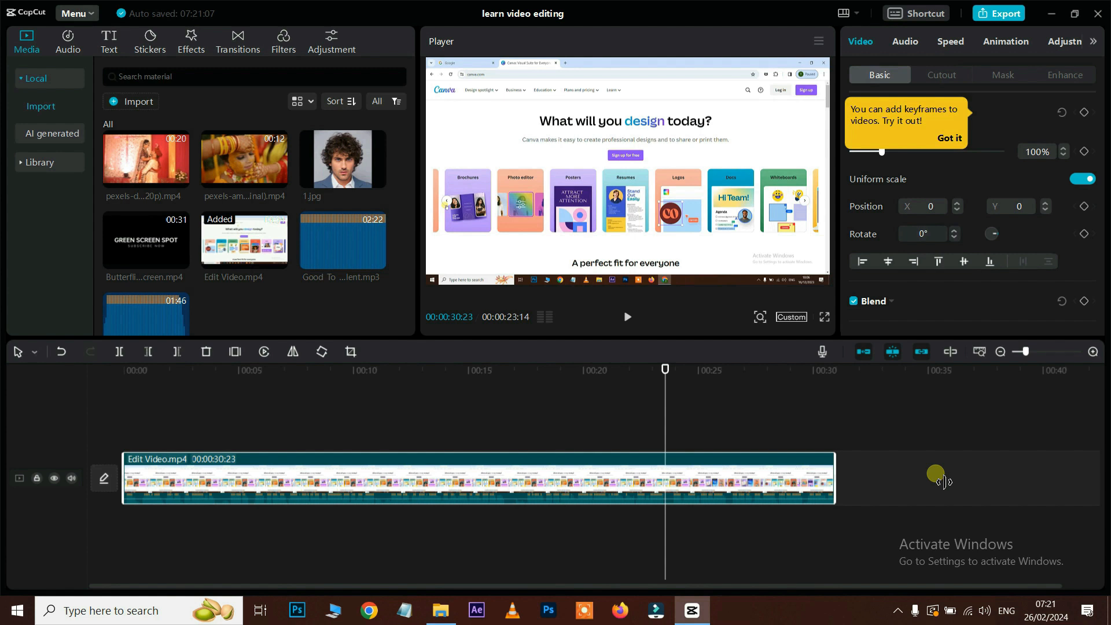
pyautogui.moveTo(943, 482); pyautogui.dragTo(936, 476)
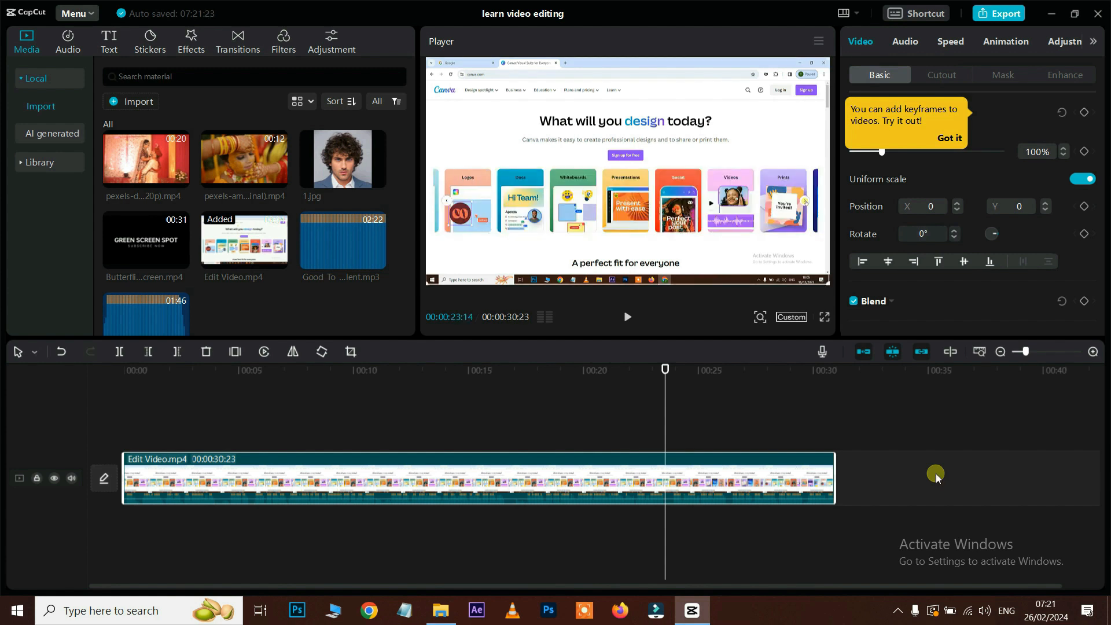
pyautogui.press('space')
pyautogui.press('space')
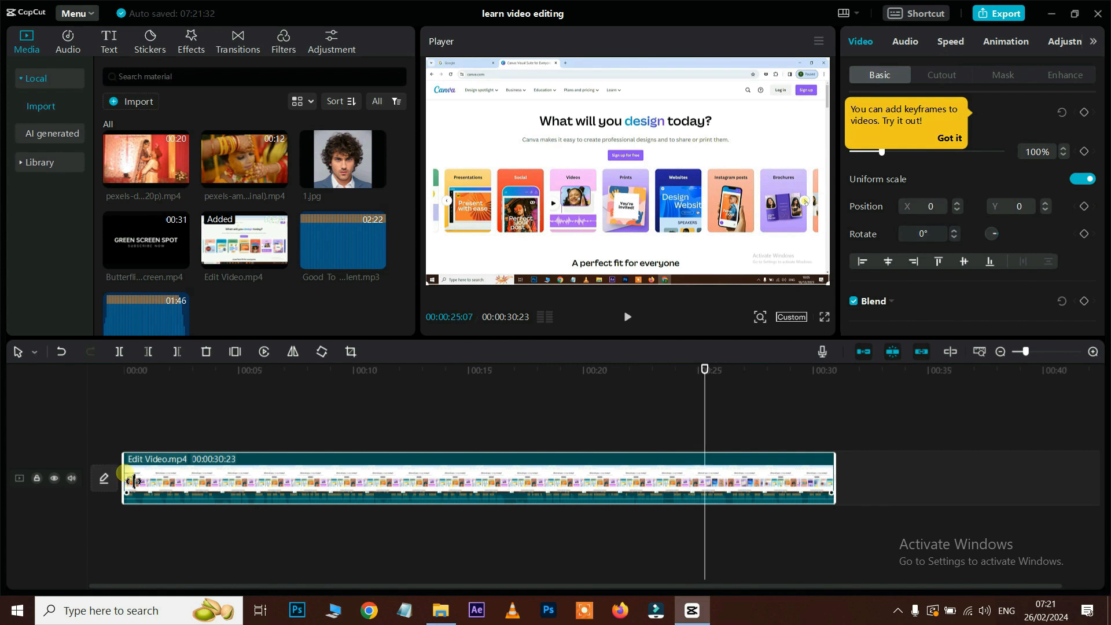
pyautogui.moveTo(133, 481); pyautogui.dragTo(12, 471)
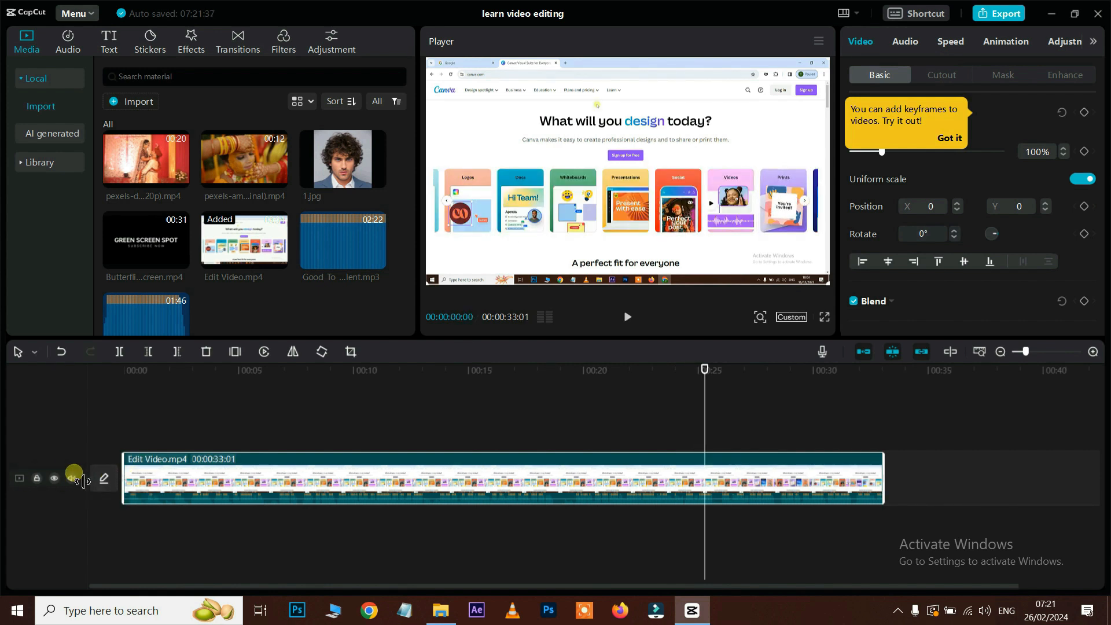
# Step: Add the pexels-aman clip to the timeline and trim its start and end around 00:04:23
pyautogui.moveTo(137, 368); pyautogui.dragTo(123, 370)
pyautogui.press('space')
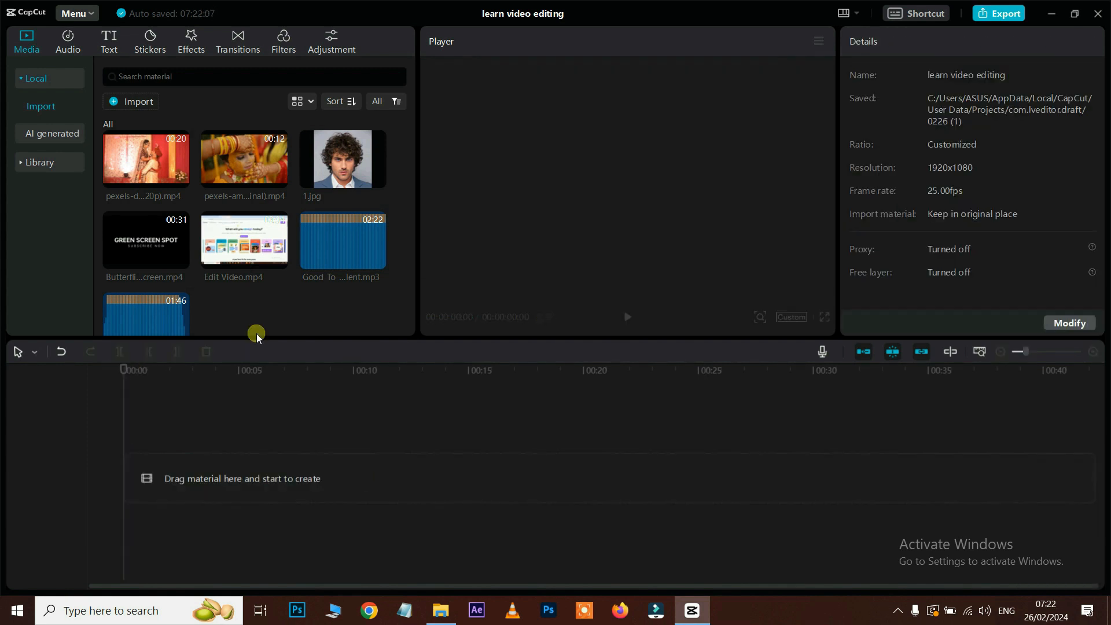
pyautogui.moveTo(232, 155); pyautogui.dragTo(168, 478)
pyautogui.moveTo(206, 380); pyautogui.dragTo(260, 389)
pyautogui.moveTo(133, 480); pyautogui.dragTo(262, 477)
pyautogui.moveTo(258, 368); pyautogui.dragTo(266, 376)
pyautogui.moveTo(310, 475); pyautogui.dragTo(275, 475)
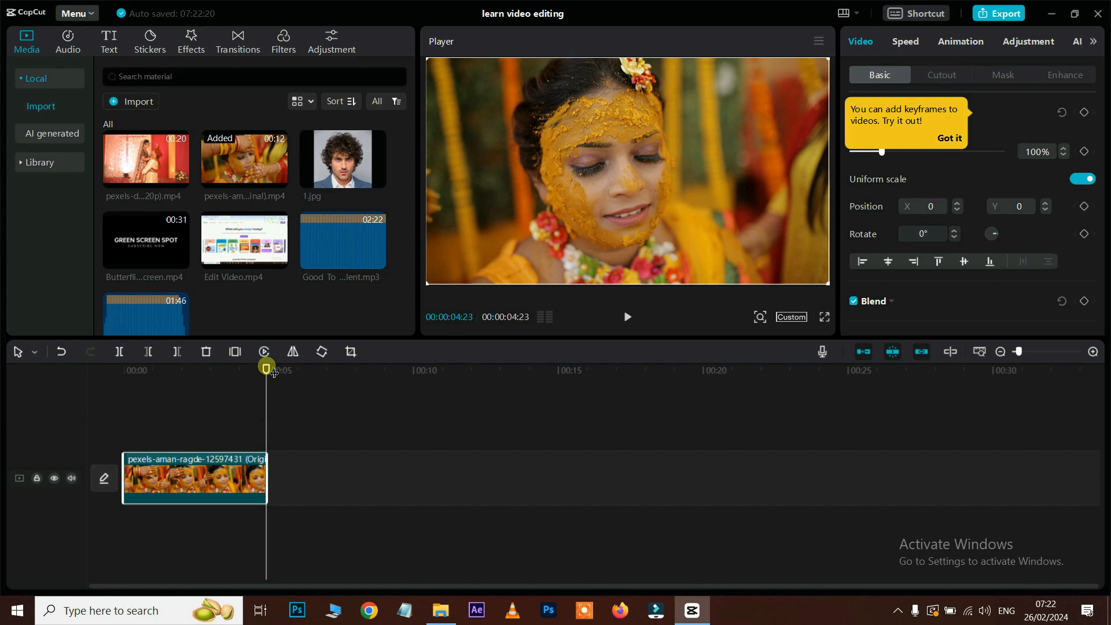
# Step: Split the clip at about 00:02:12, shorten the first piece, then undo the edits
pyautogui.moveTo(265, 369); pyautogui.dragTo(196, 369)
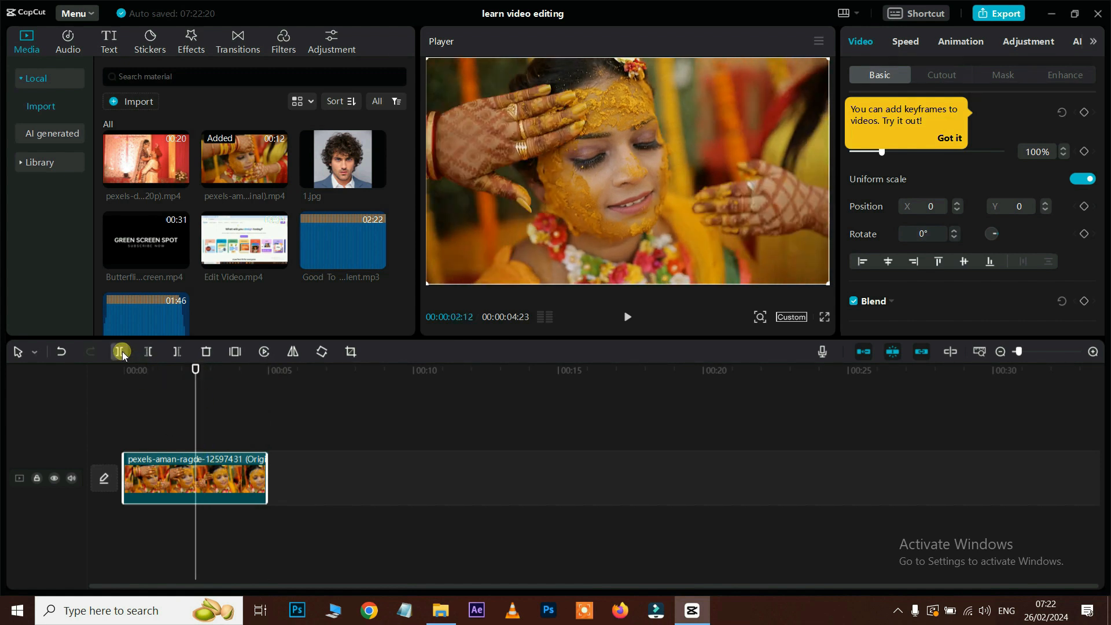
pyautogui.click(119, 352)
pyautogui.click(175, 485)
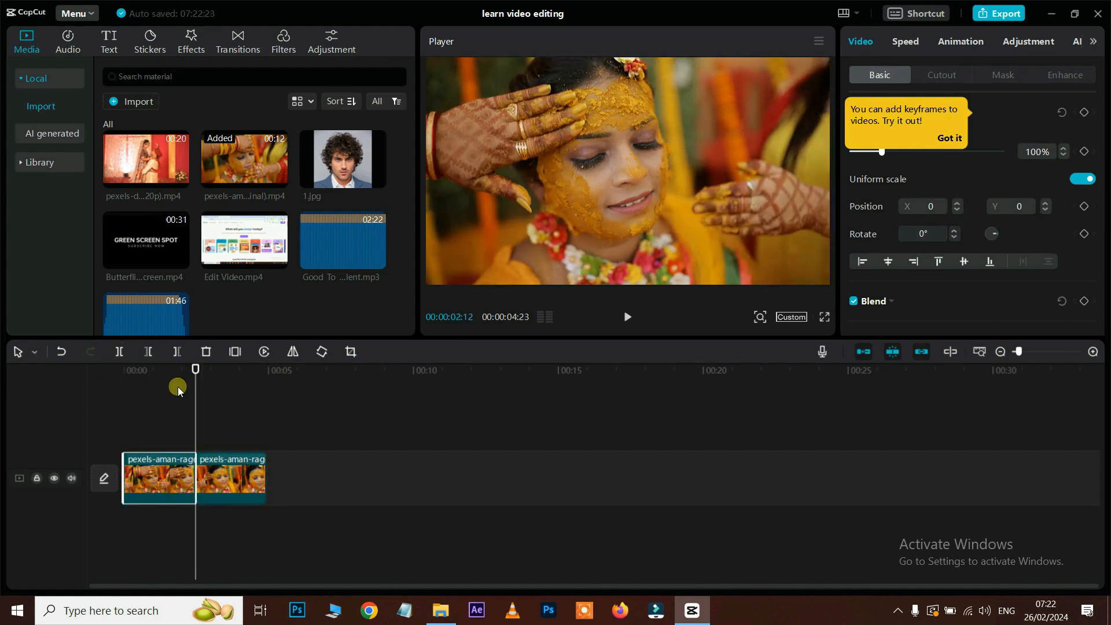
pyautogui.moveTo(204, 378); pyautogui.dragTo(155, 374)
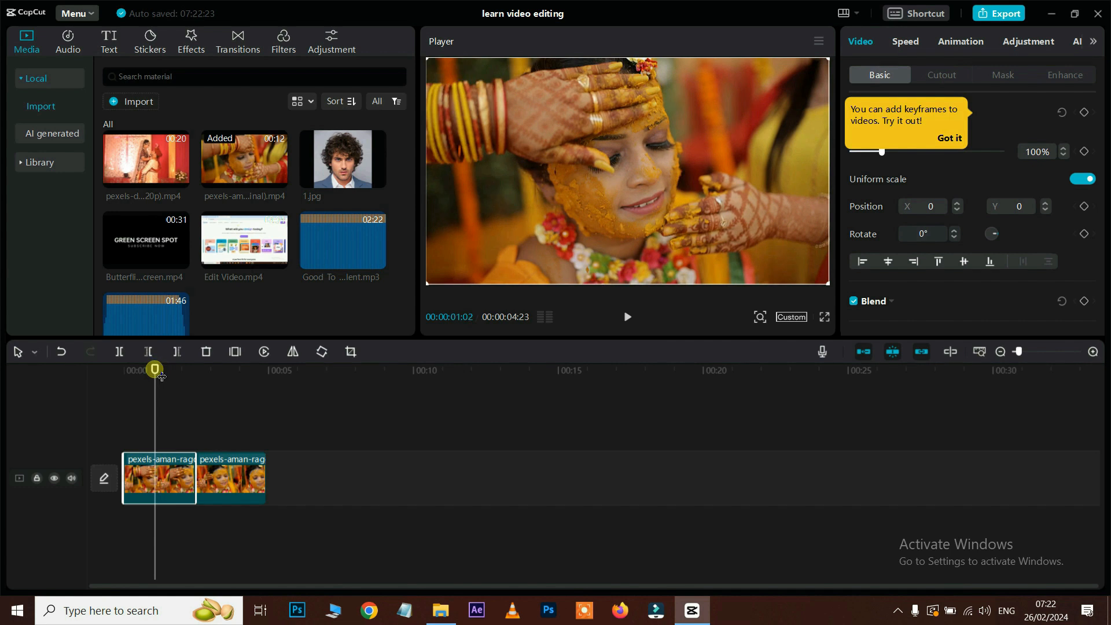
pyautogui.press('space')
pyautogui.press('space')
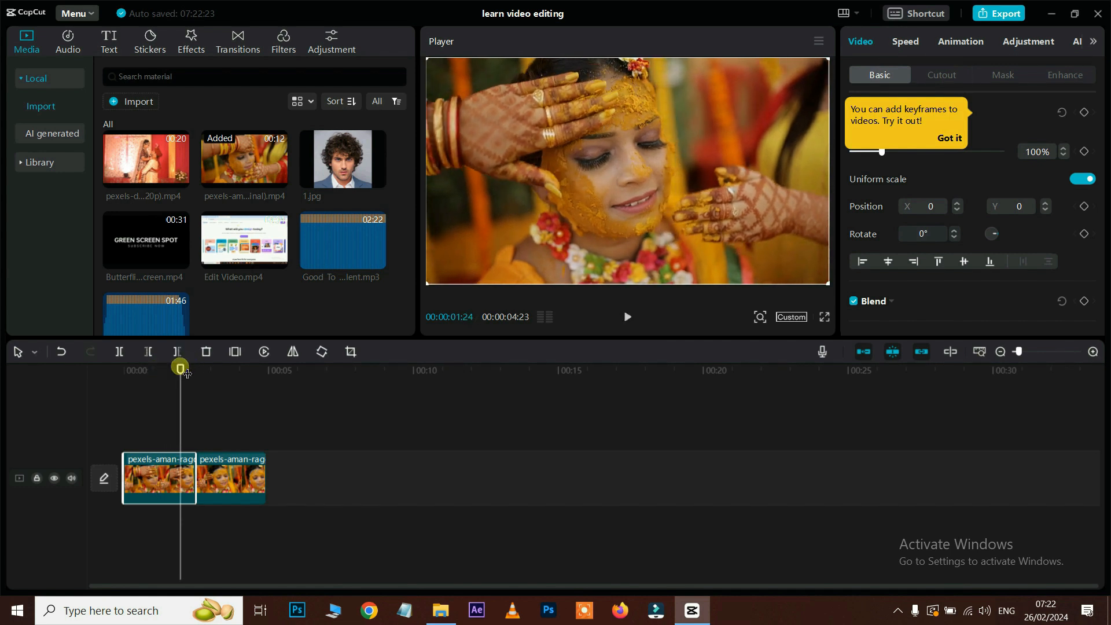
pyautogui.moveTo(186, 374); pyautogui.dragTo(157, 376)
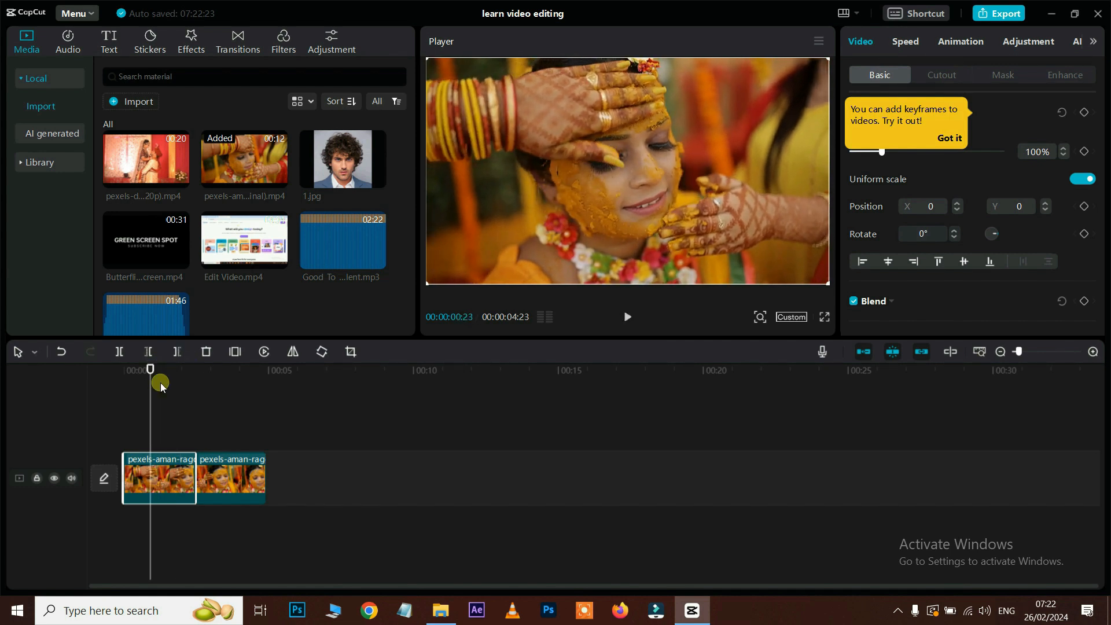
pyautogui.moveTo(196, 480); pyautogui.dragTo(154, 480)
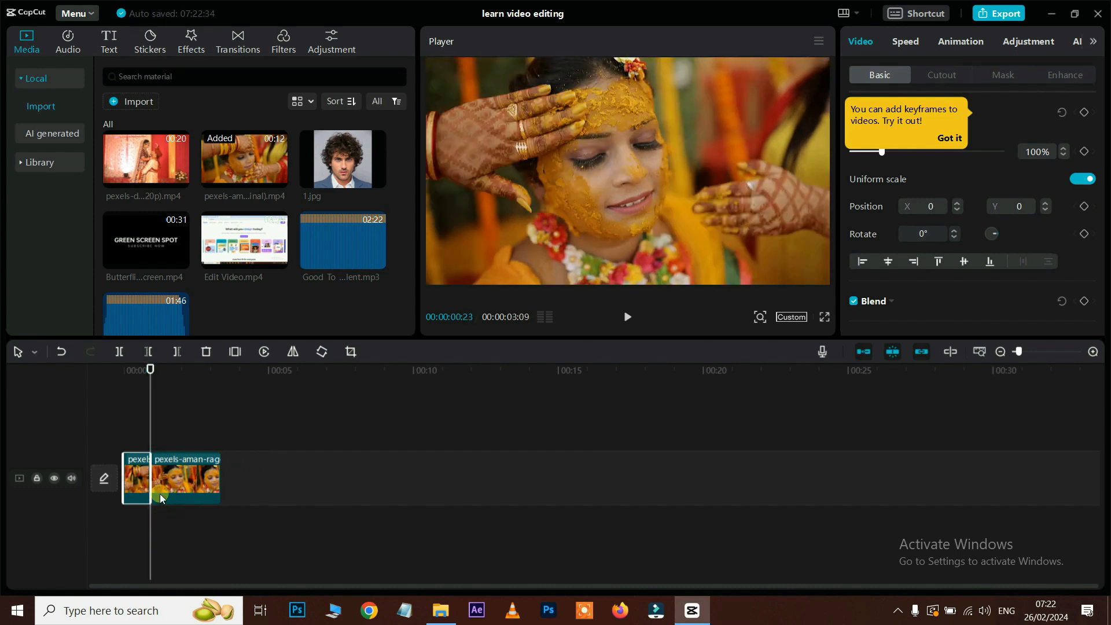
pyautogui.moveTo(160, 484); pyautogui.dragTo(194, 488)
pyautogui.click(185, 478)
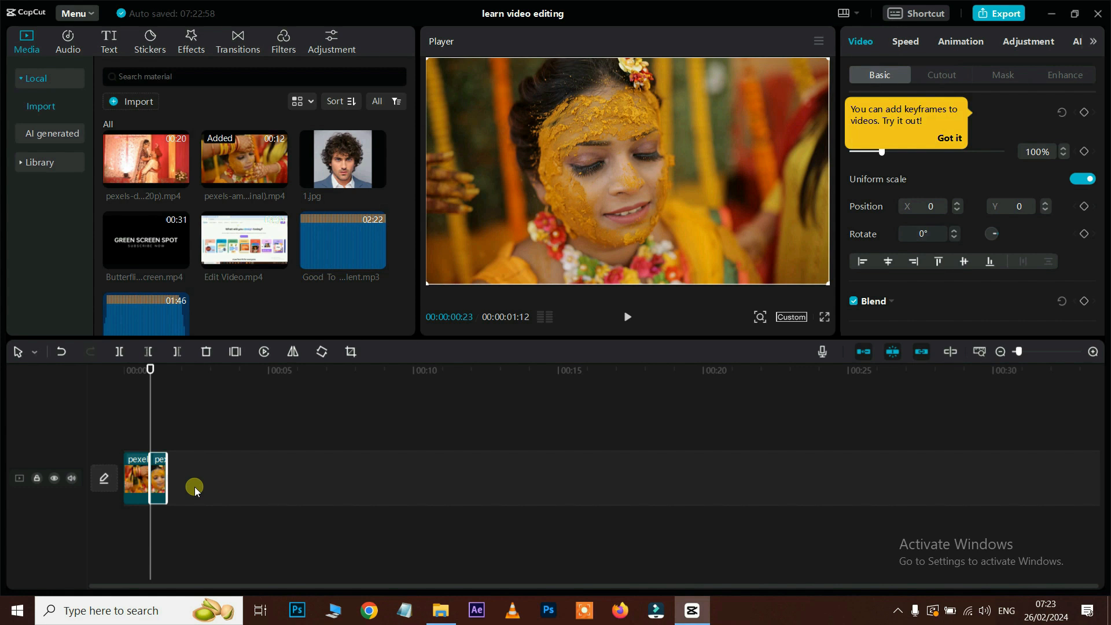
pyautogui.hotkey('ctrl', 'z')
pyautogui.hotkey('ctrl', 'z')
pyautogui.hotkey('ctrl', 'z')
pyautogui.hotkey('ctrl', 'z')
pyautogui.hotkey('ctrl', 'z')
pyautogui.hotkey('ctrl', 'z')
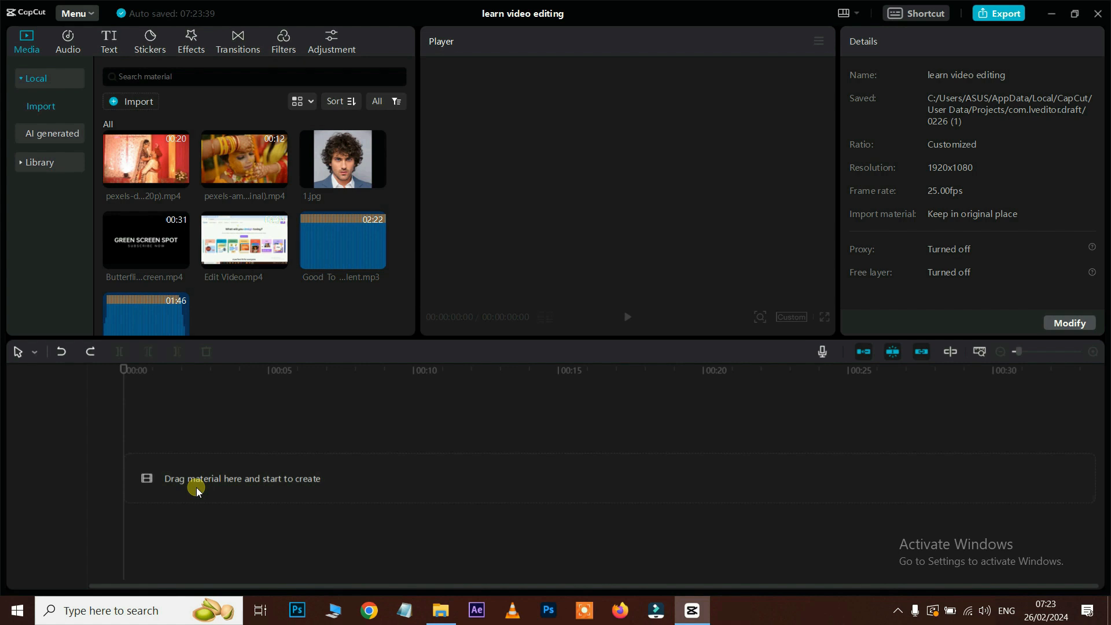
# Step: Redo to restore the pexels-aman clip, try Delete left at about 00:04:18, then undo it
pyautogui.hotkey('ctrl', 'shift', 'z')
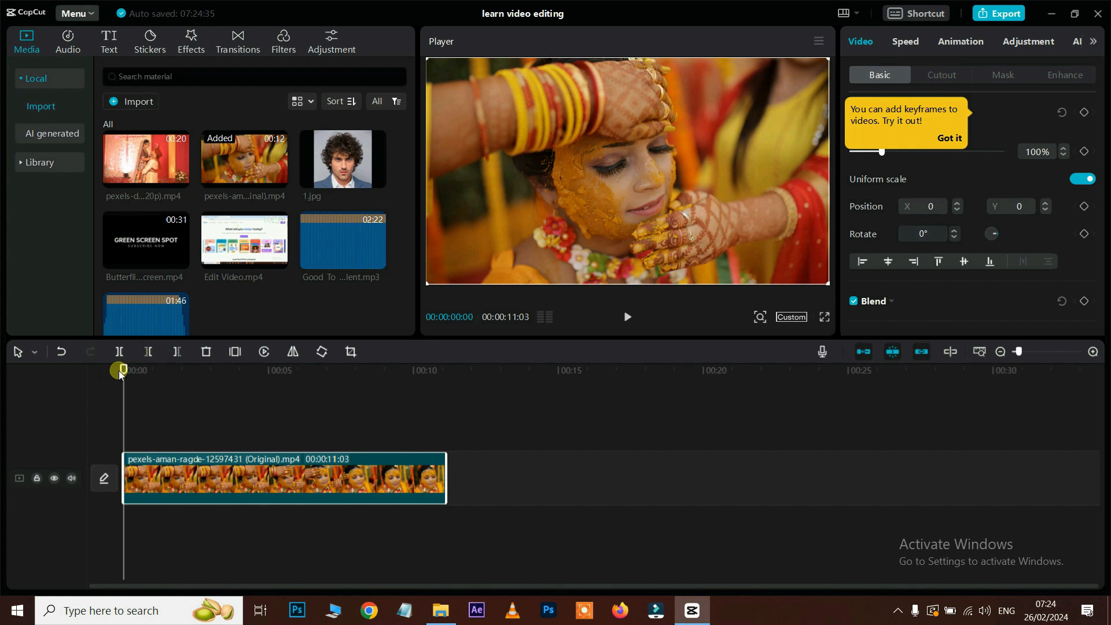
pyautogui.moveTo(122, 369); pyautogui.dragTo(261, 397)
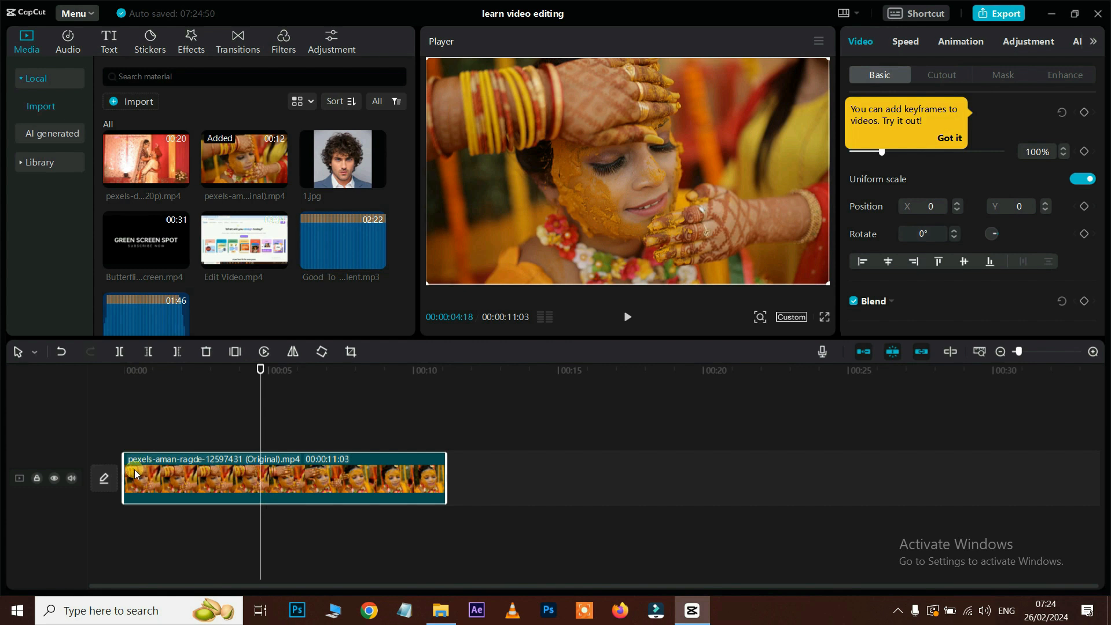
pyautogui.click(148, 352)
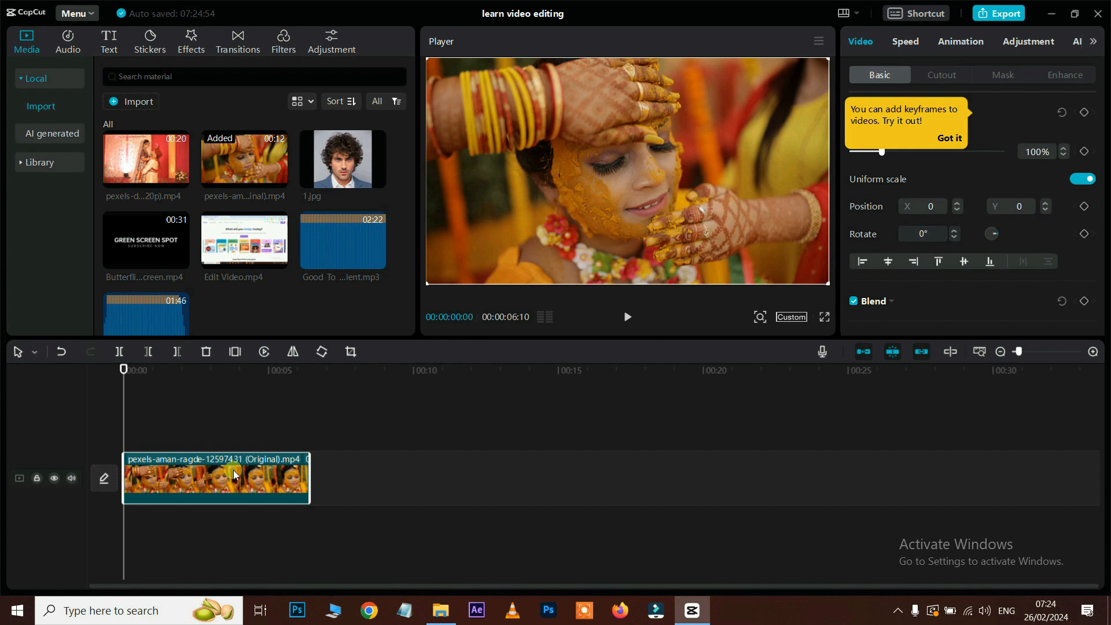
pyautogui.hotkey('ctrl', 'z')
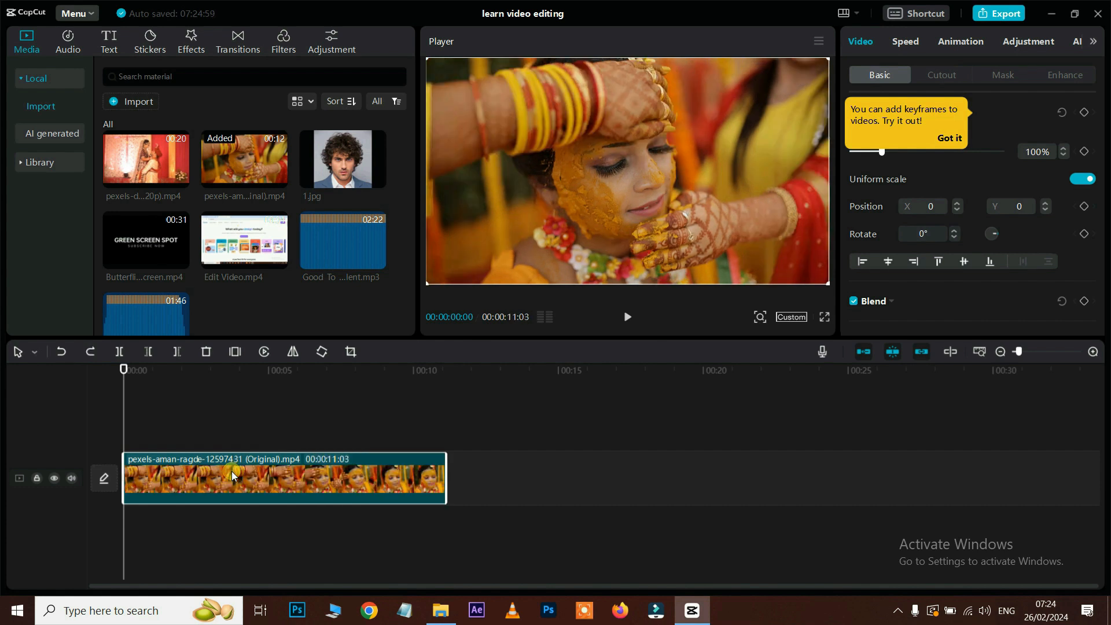
pyautogui.moveTo(127, 363); pyautogui.dragTo(313, 418)
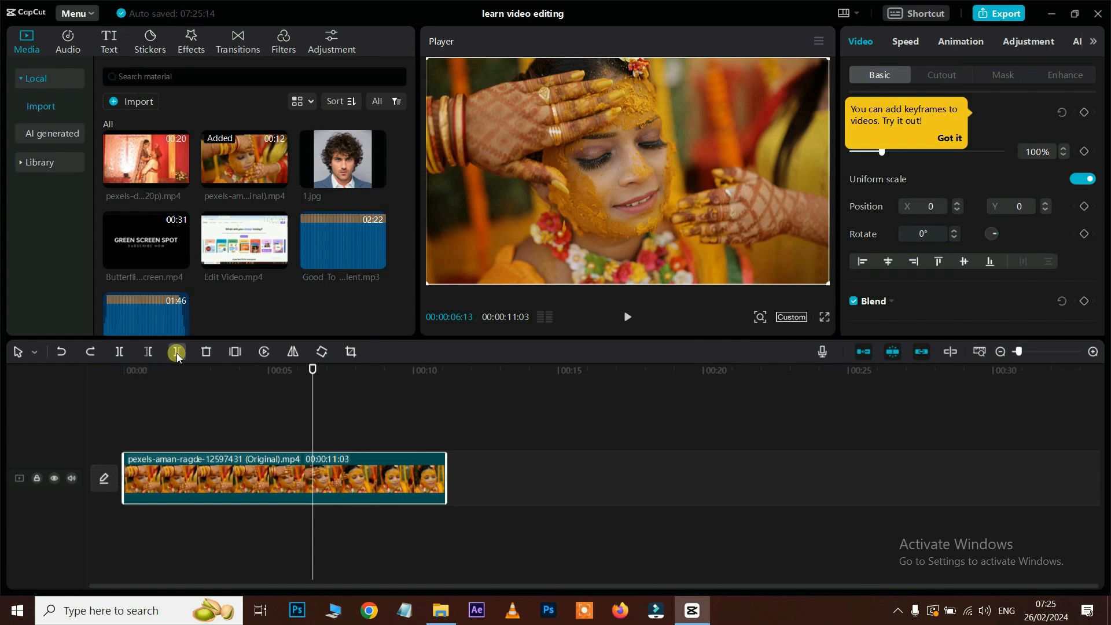
pyautogui.click(177, 353)
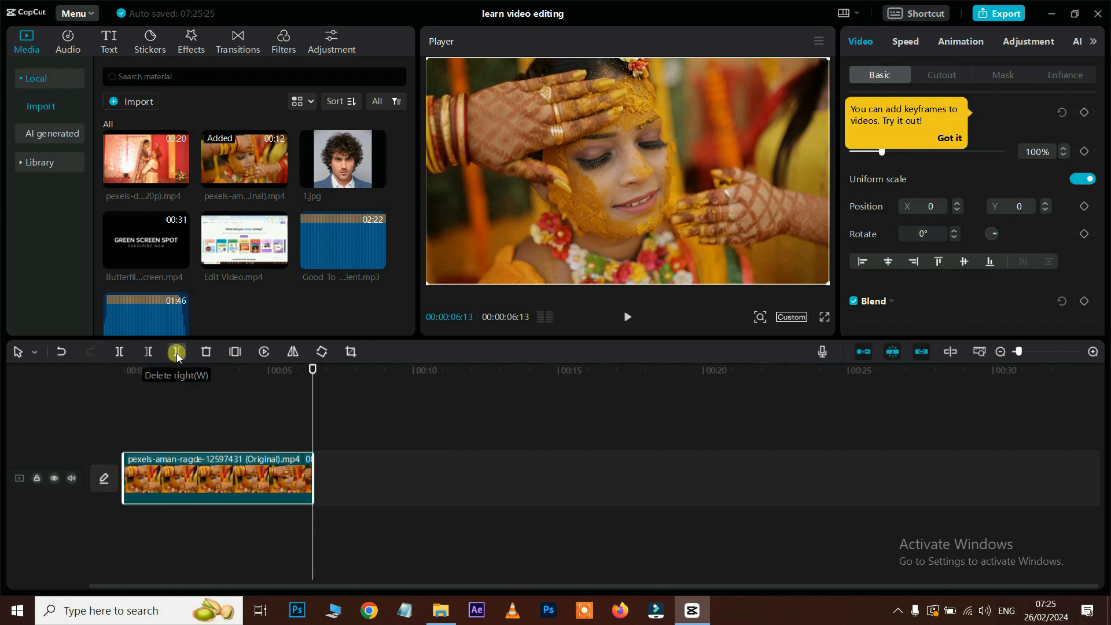
pyautogui.hotkey('ctrl', 'z')
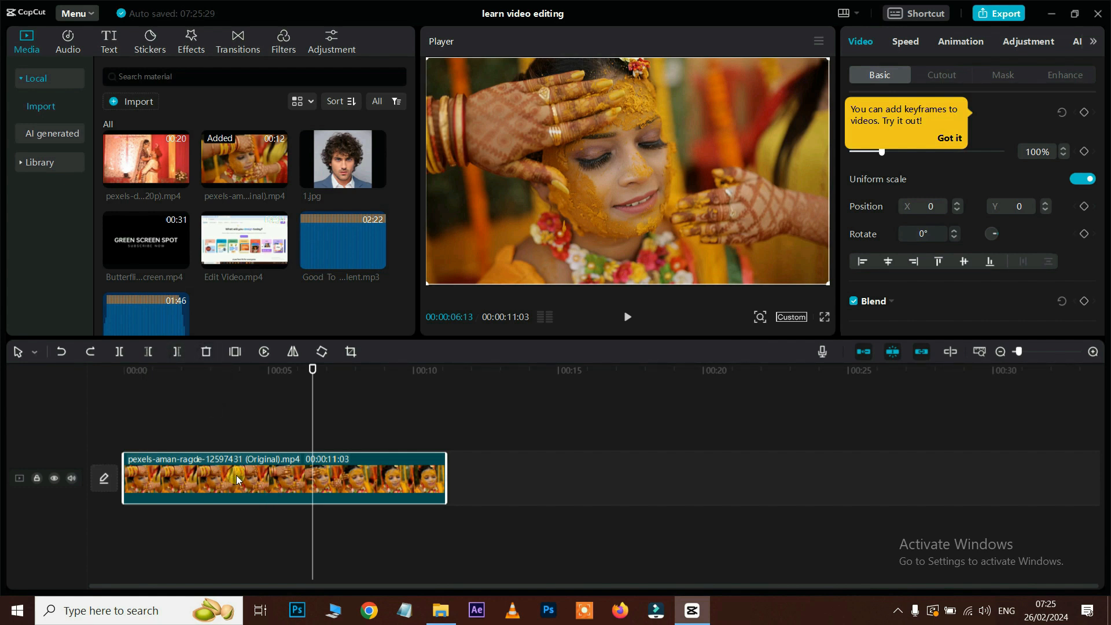
pyautogui.press('Delete')
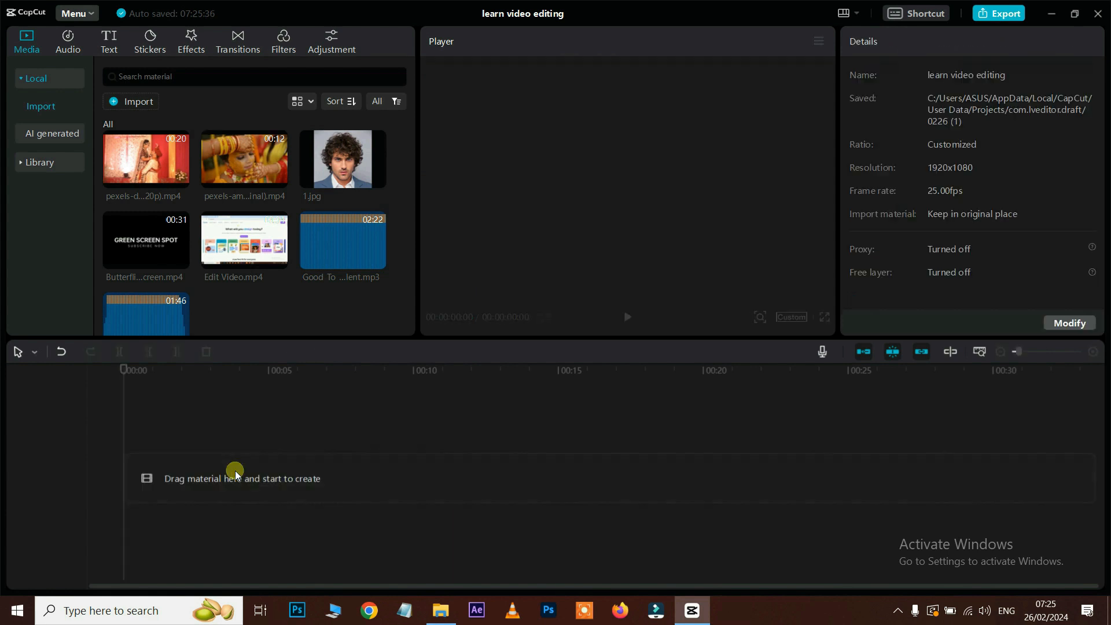
pyautogui.hotkey('ctrl', 'z')
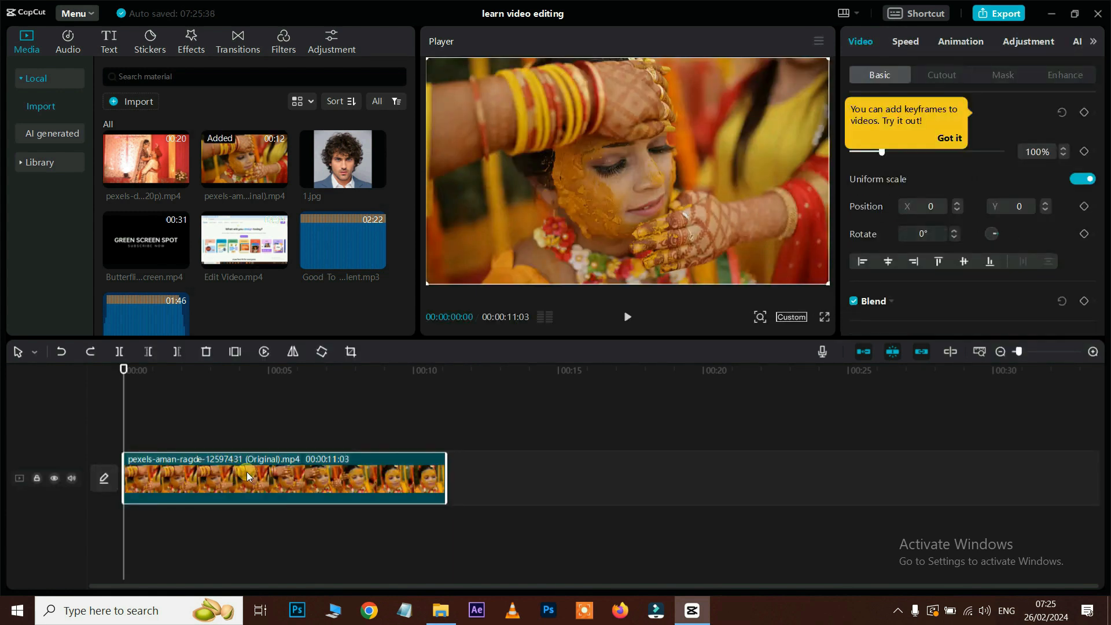
pyautogui.click(208, 353)
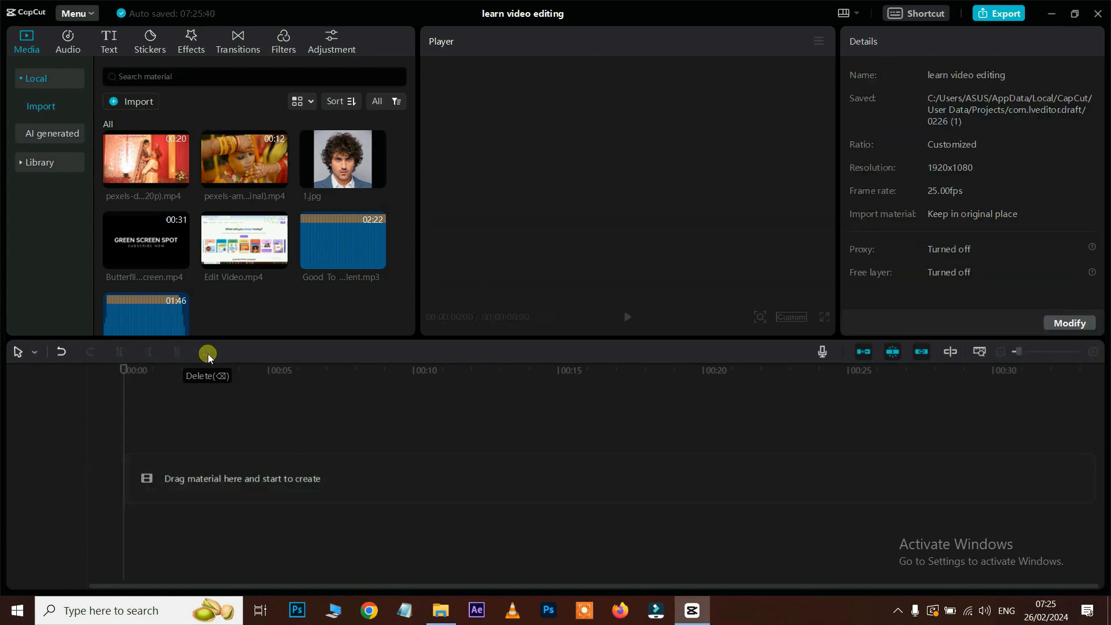
pyautogui.hotkey('ctrl', 'z')
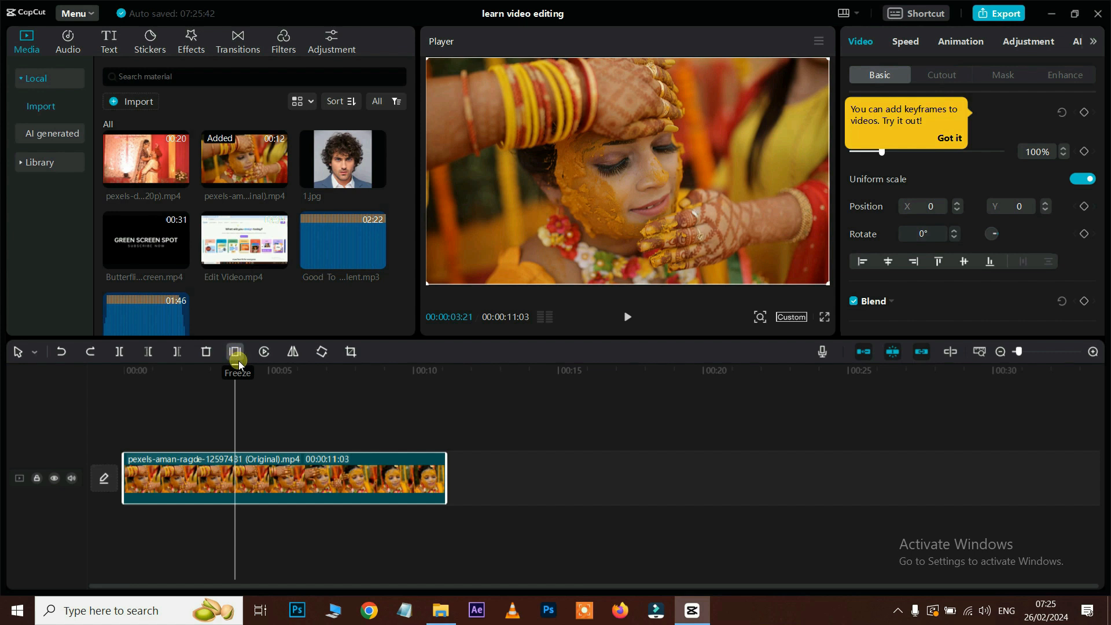
pyautogui.moveTo(241, 383); pyautogui.dragTo(200, 376)
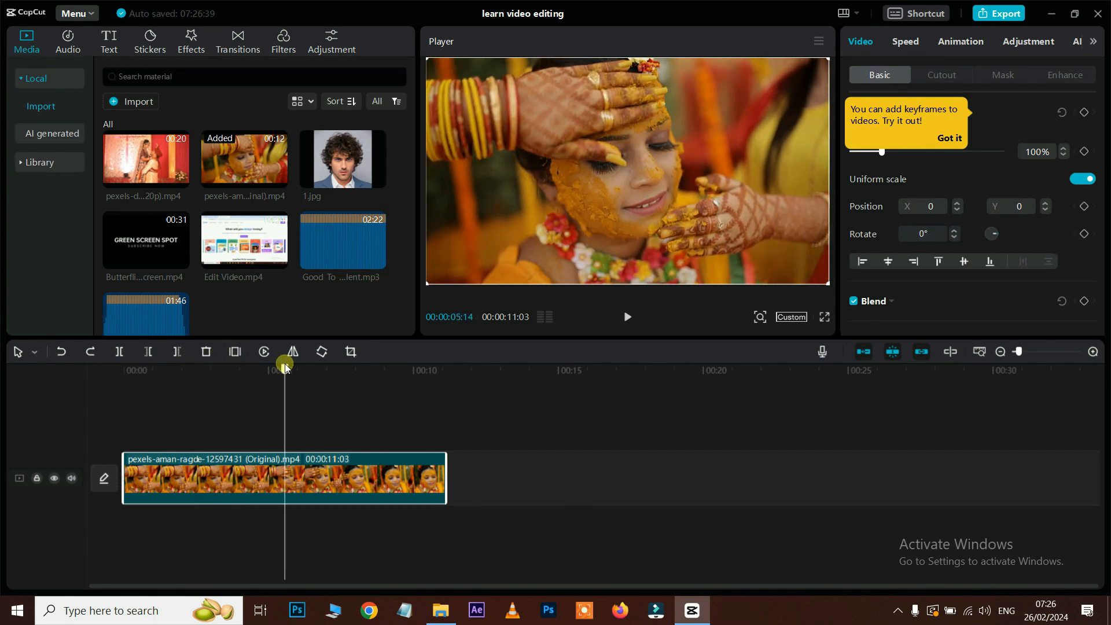
pyautogui.click(235, 353)
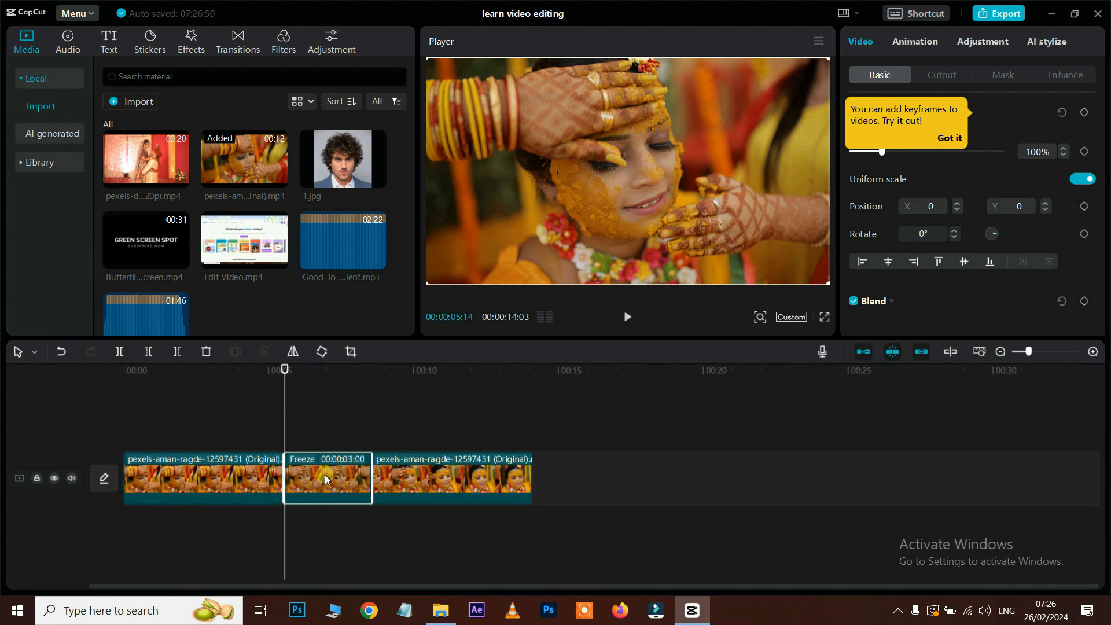
pyautogui.click(223, 369)
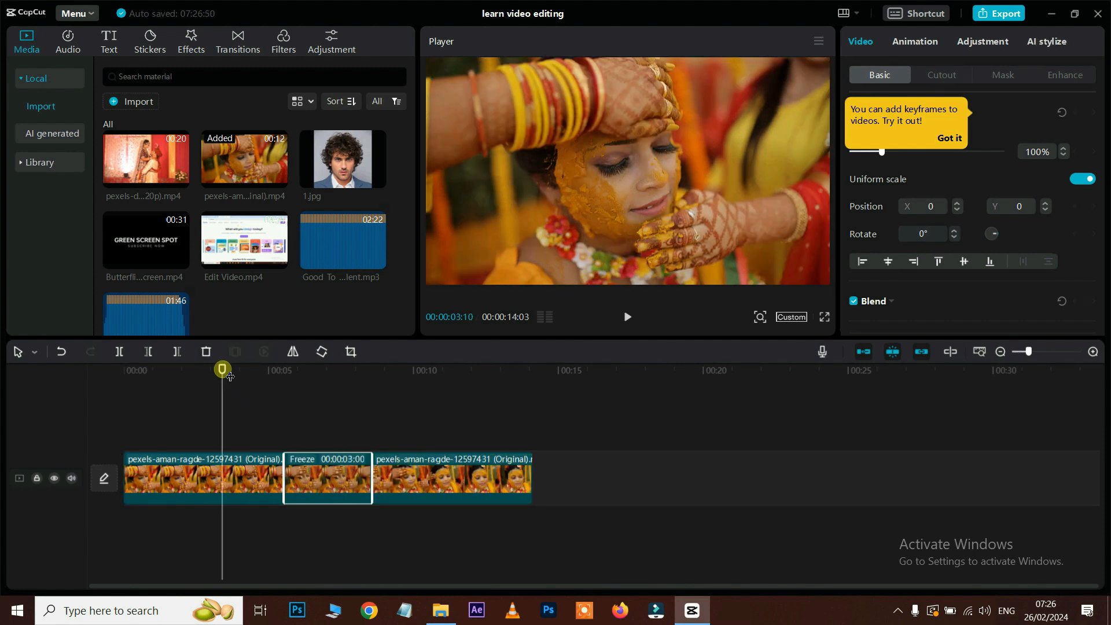
pyautogui.press('space')
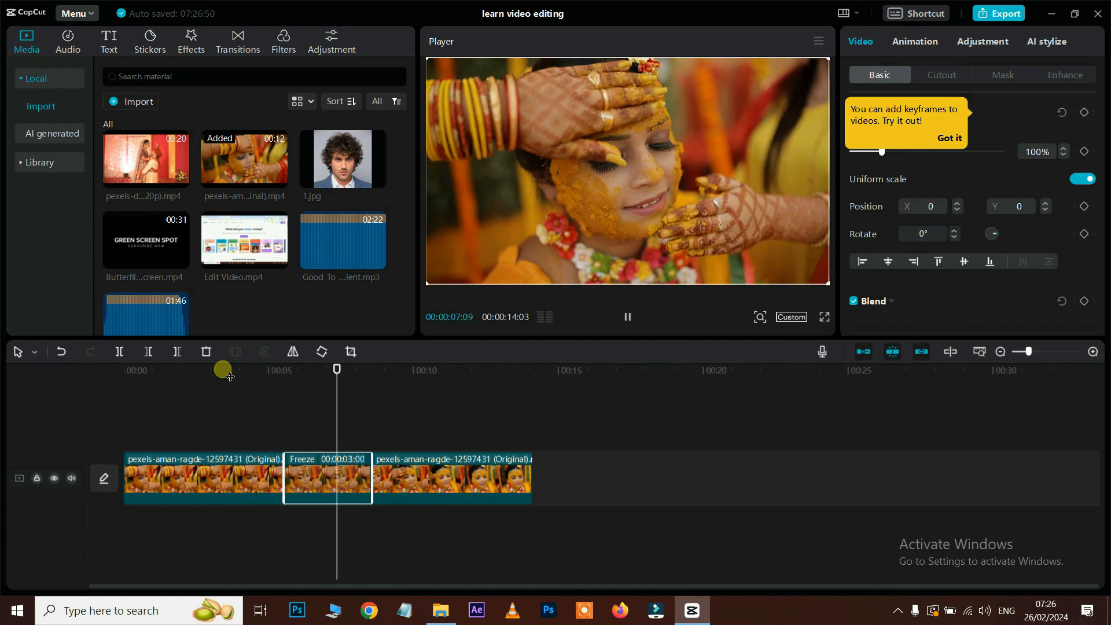
pyautogui.press('space')
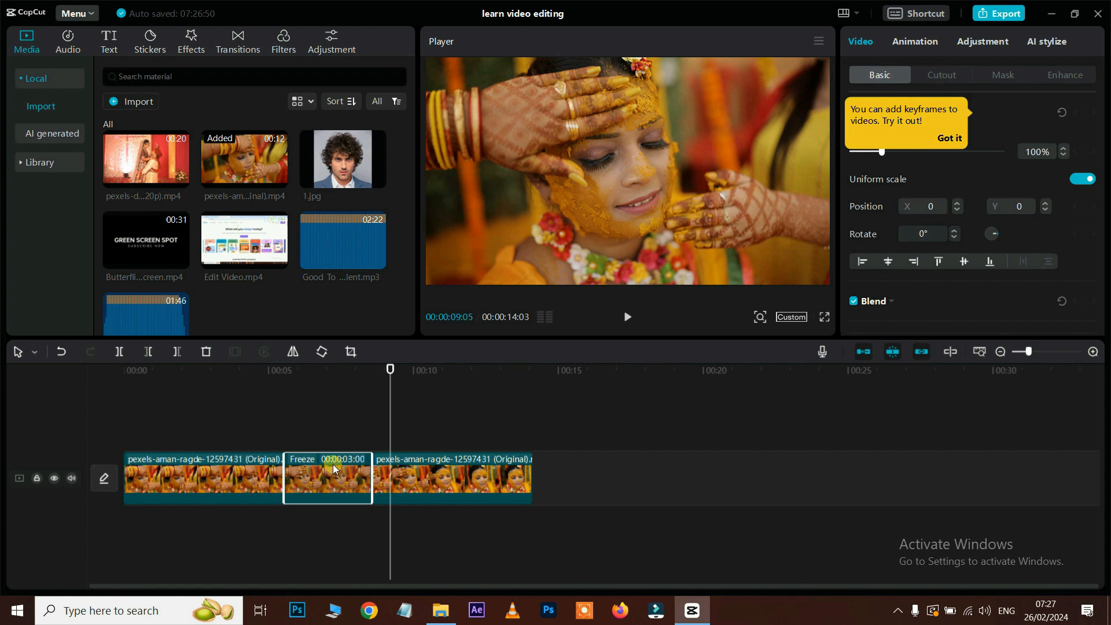
pyautogui.moveTo(380, 485); pyautogui.dragTo(299, 482)
pyautogui.click(248, 373)
pyautogui.press('space')
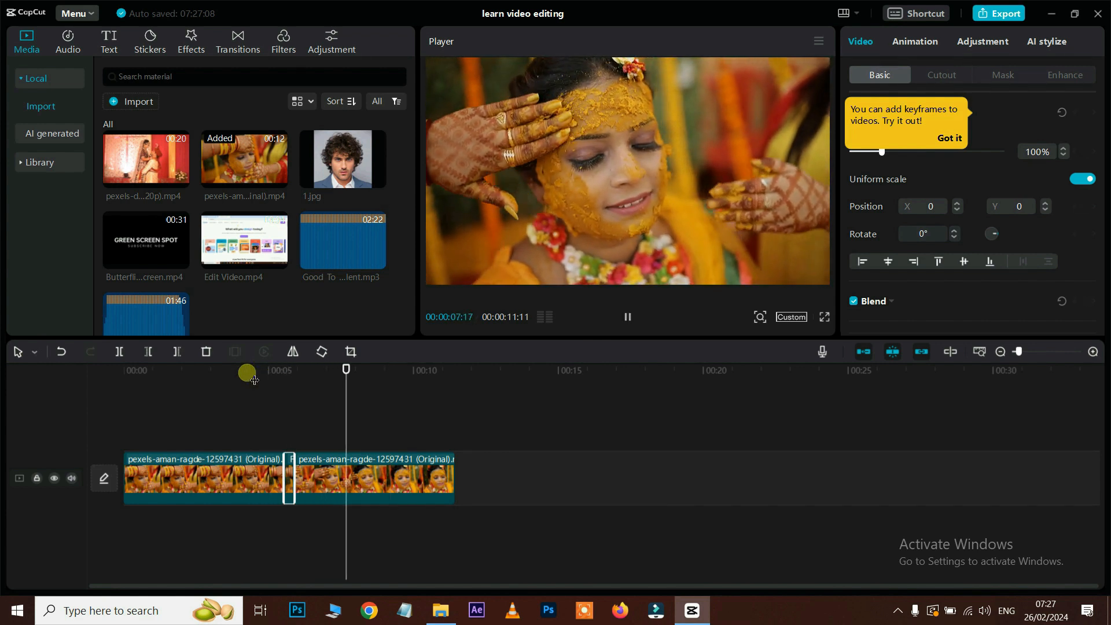
pyautogui.click(324, 480)
pyautogui.hotkey('ctrl', 'z')
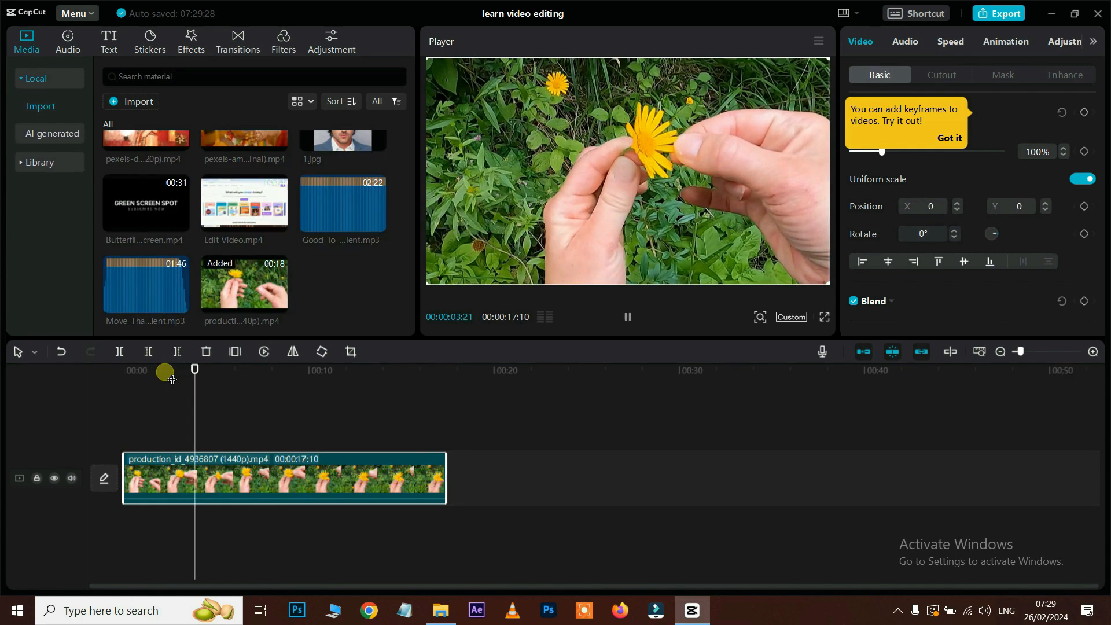
pyautogui.press('space')
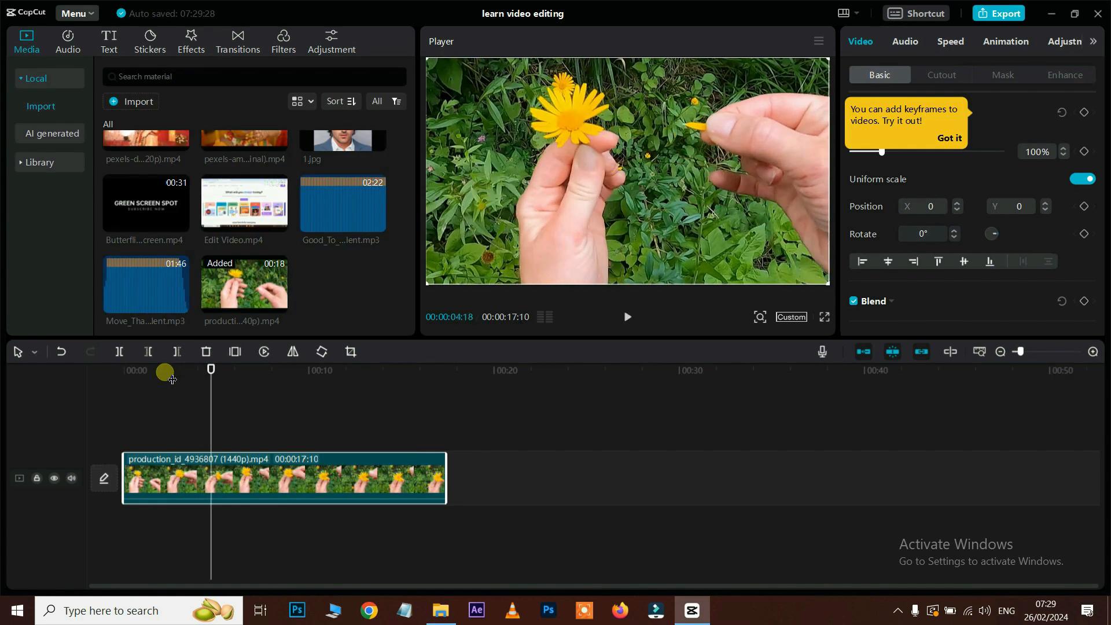
pyautogui.click(227, 479)
pyautogui.click(264, 351)
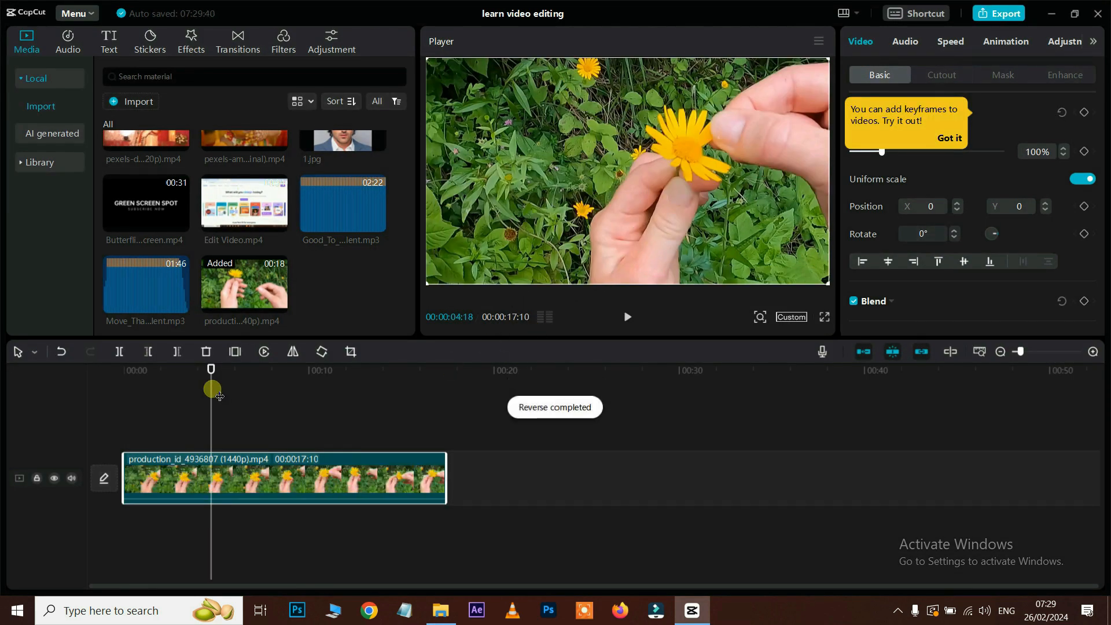
pyautogui.press('space')
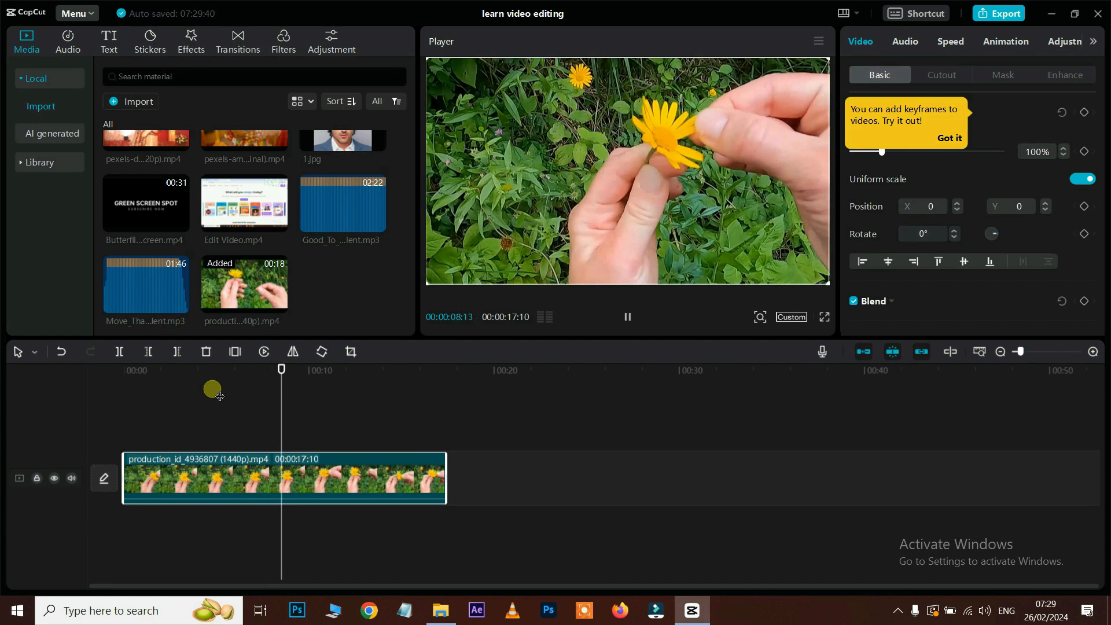
pyautogui.press('space')
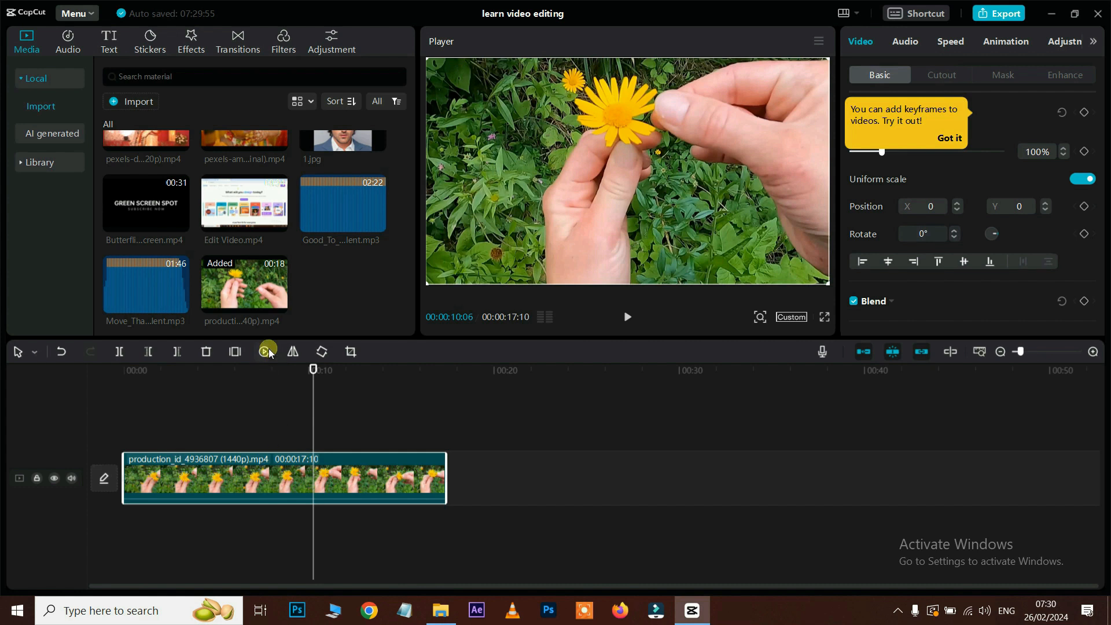
pyautogui.click(265, 352)
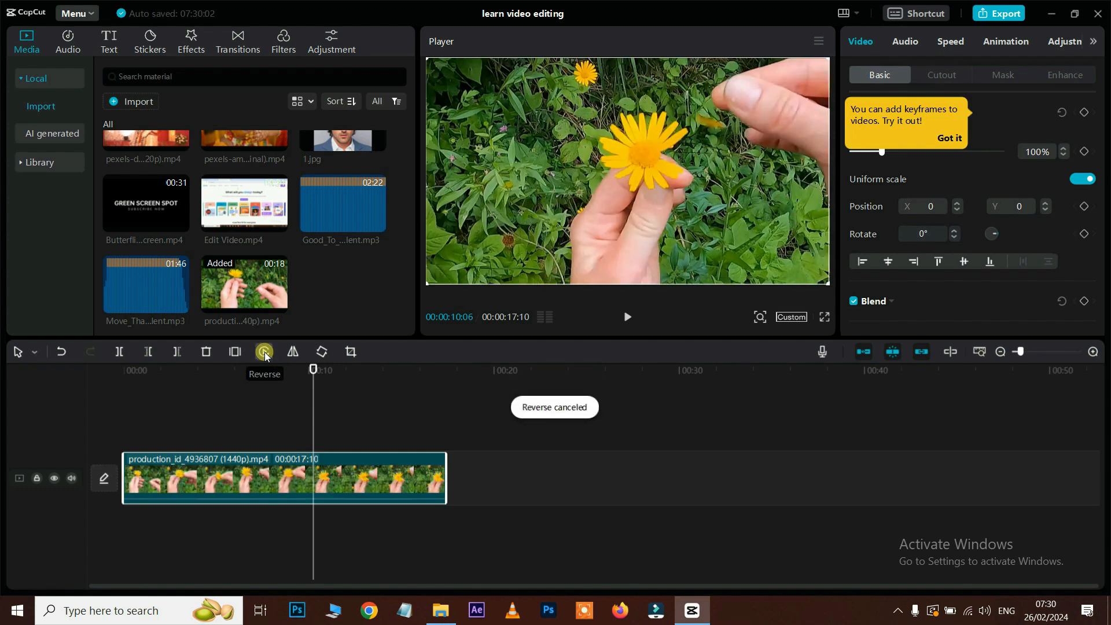
pyautogui.press('space')
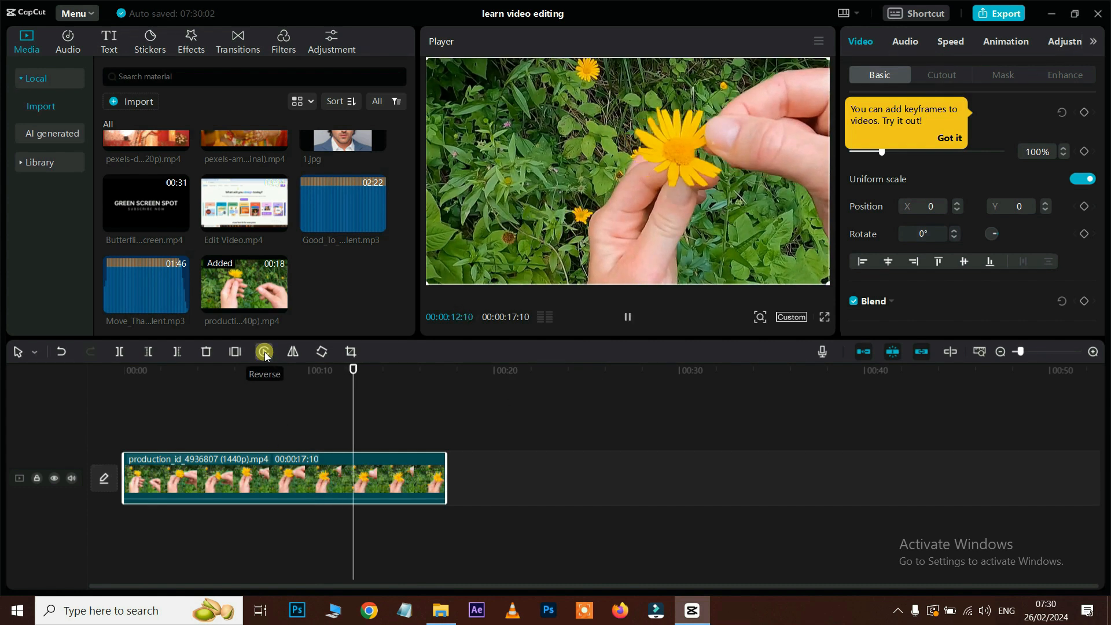
pyautogui.press('space')
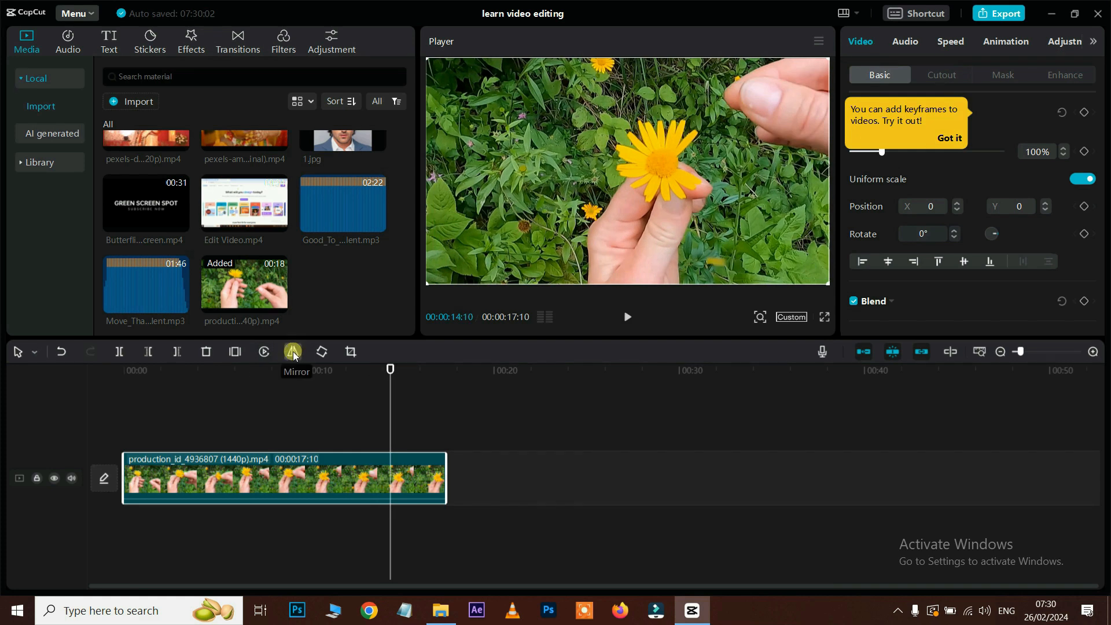
pyautogui.click(295, 354)
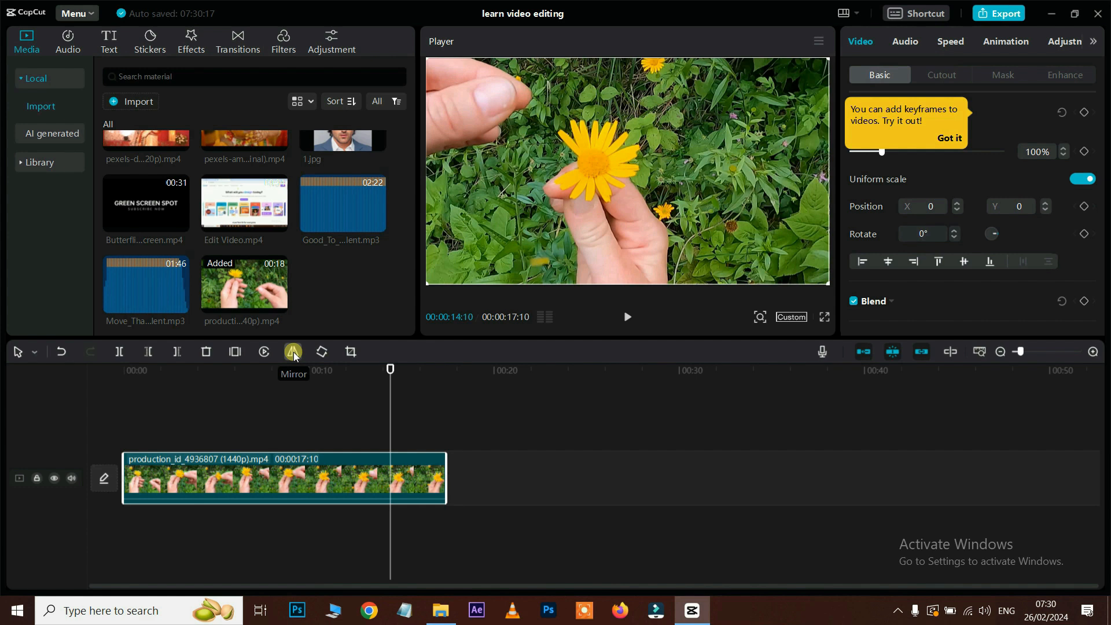
pyautogui.click(294, 352)
# Step: Rotate the flower clip in 90° steps through two full turns until Rotate reads 720°
pyautogui.click(318, 352)
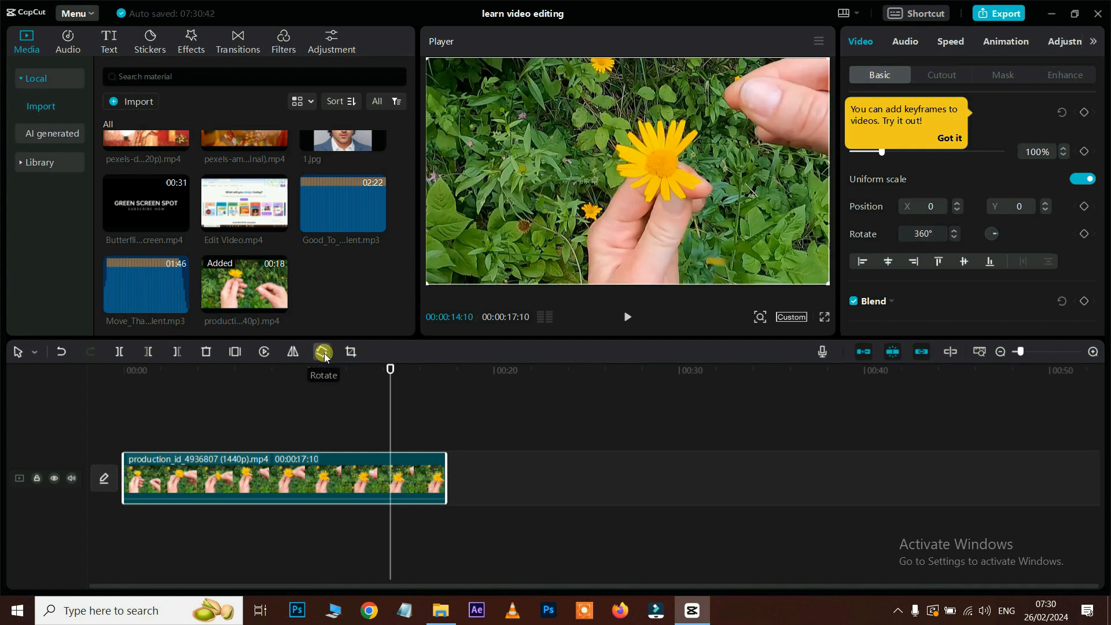
pyautogui.click(324, 353)
pyautogui.click(324, 353)
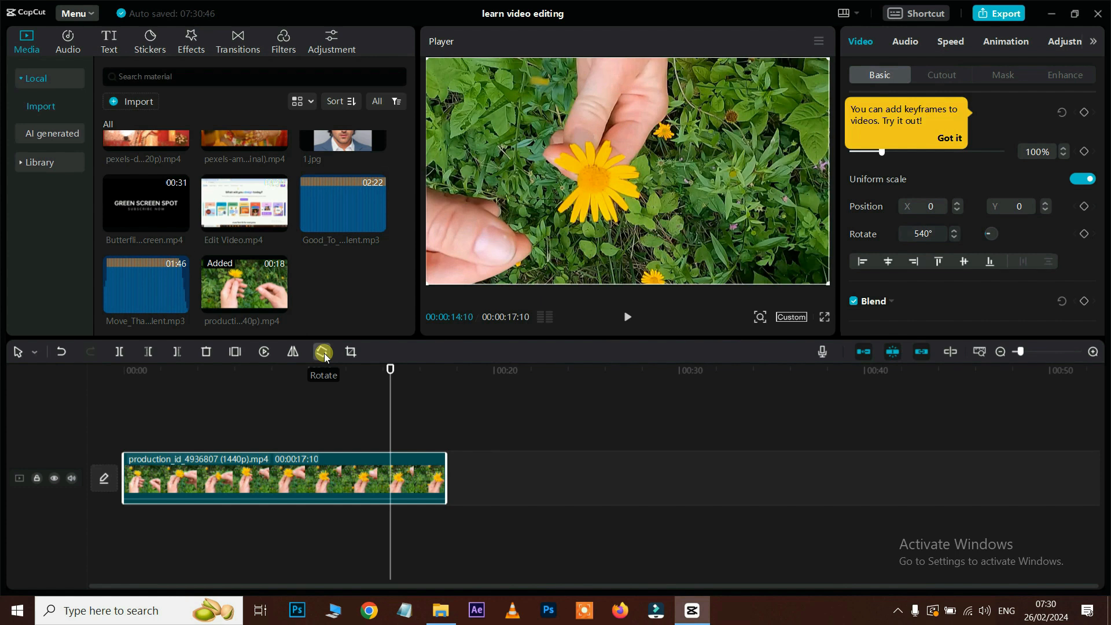
pyautogui.click(324, 353)
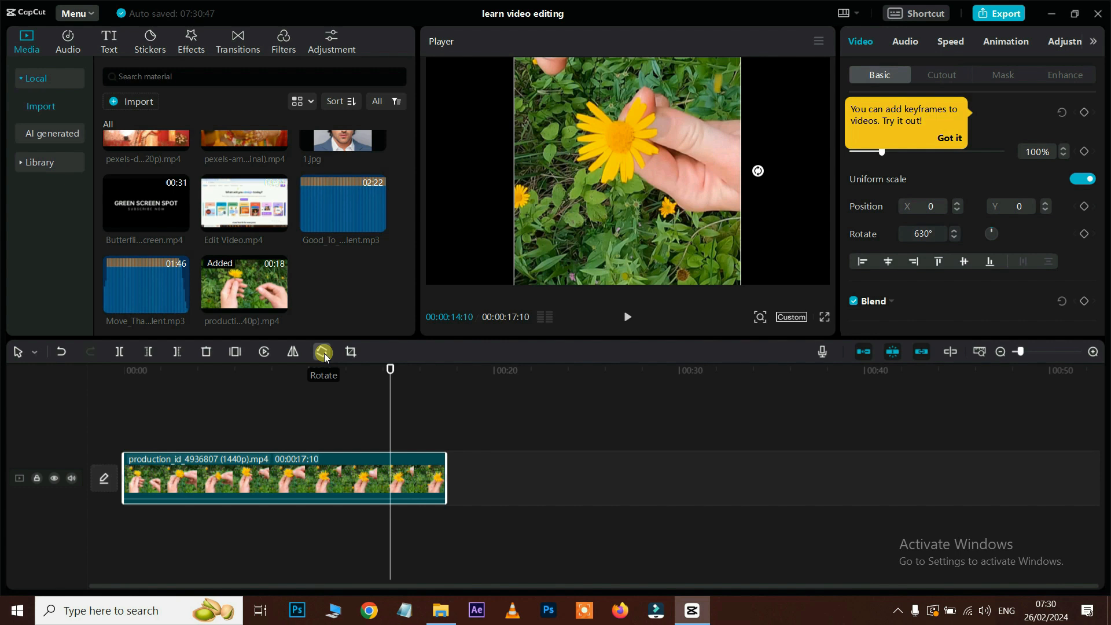
pyautogui.click(324, 353)
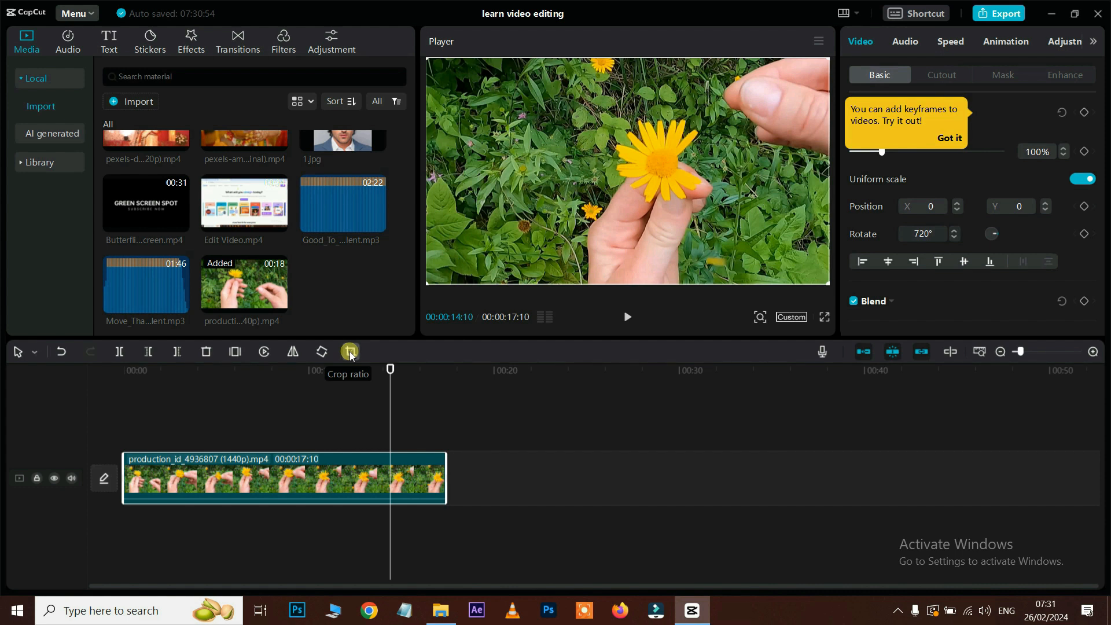
pyautogui.click(350, 353)
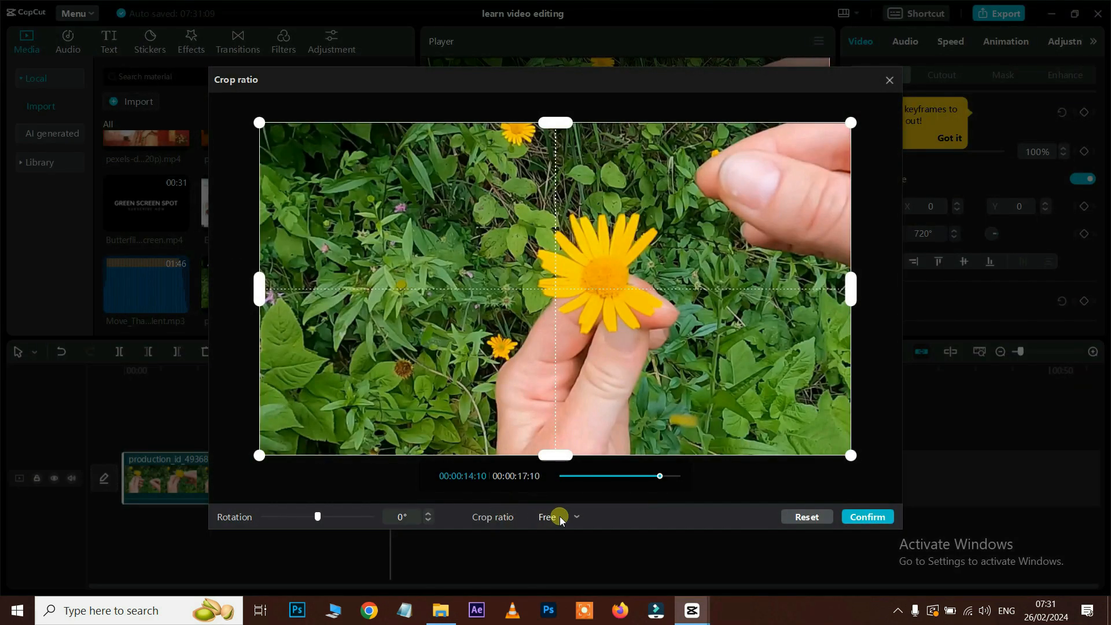
pyautogui.click(577, 518)
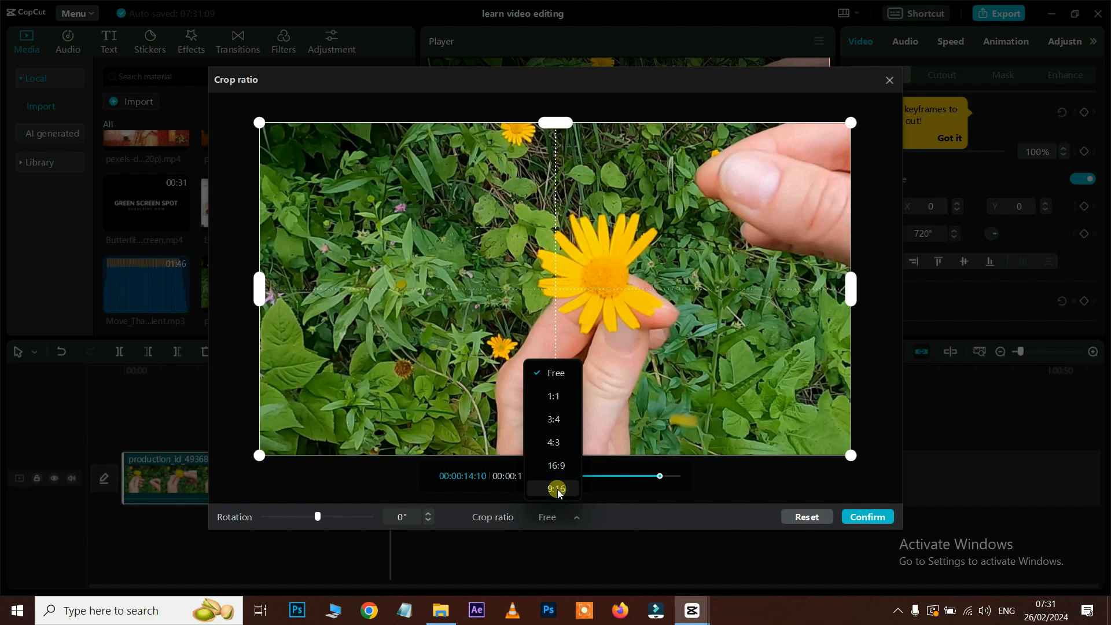
pyautogui.click(561, 488)
pyautogui.moveTo(553, 337); pyautogui.dragTo(592, 333)
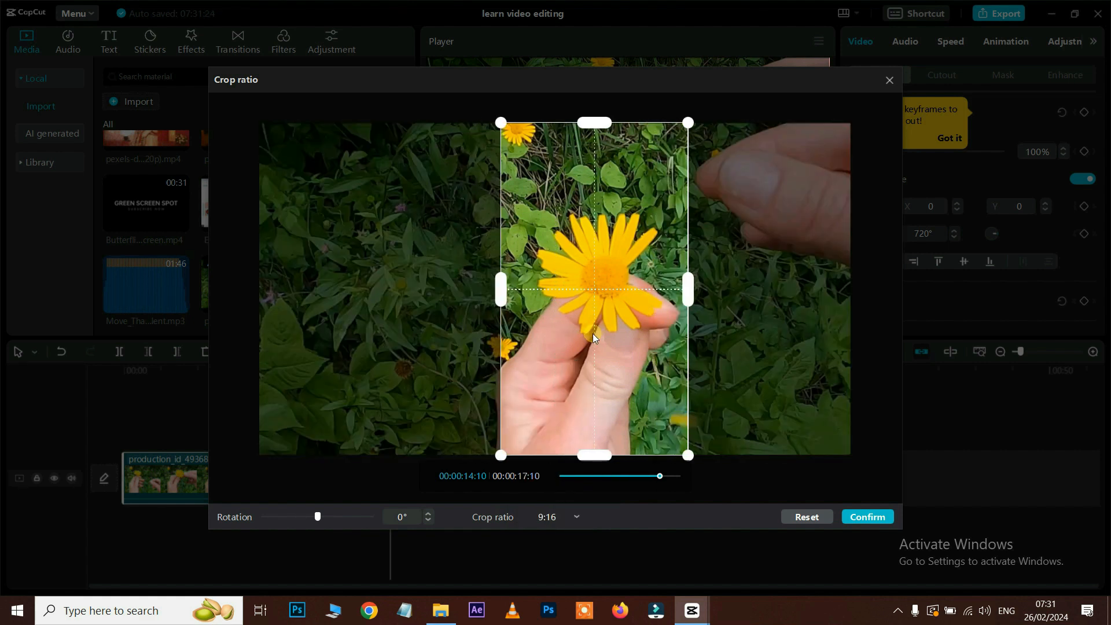
pyautogui.click(887, 517)
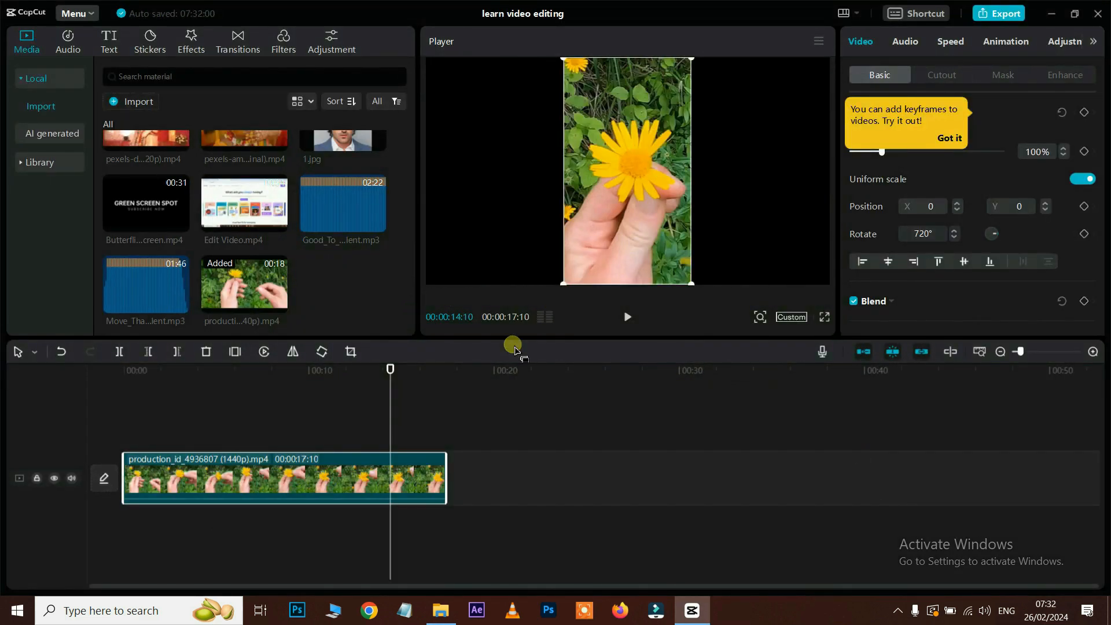
pyautogui.press('space')
pyautogui.press('space')
pyautogui.click(351, 352)
pyautogui.click(564, 518)
pyautogui.click(565, 370)
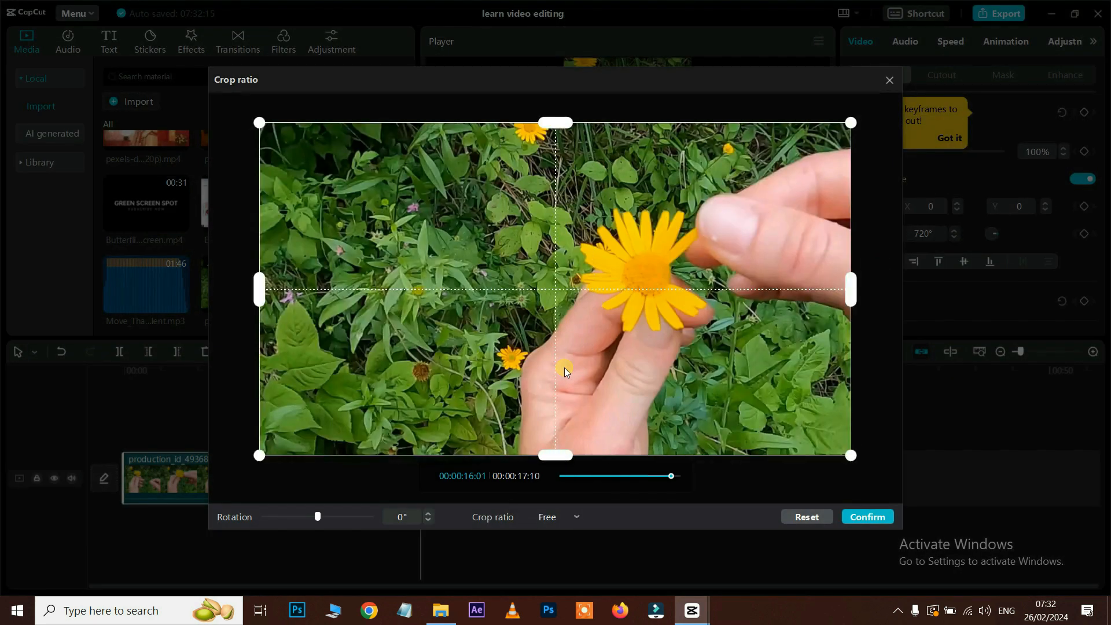
pyautogui.click(868, 517)
pyautogui.click(313, 385)
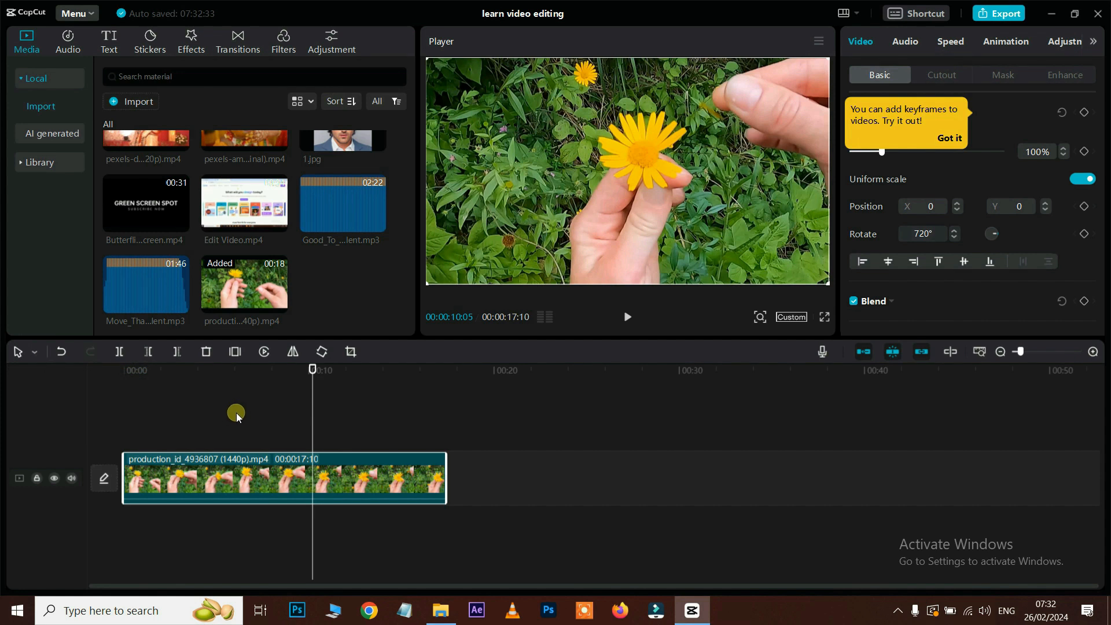
# Step: In Split mode, cut the flower clip at five points along the timeline
pyautogui.click(38, 353)
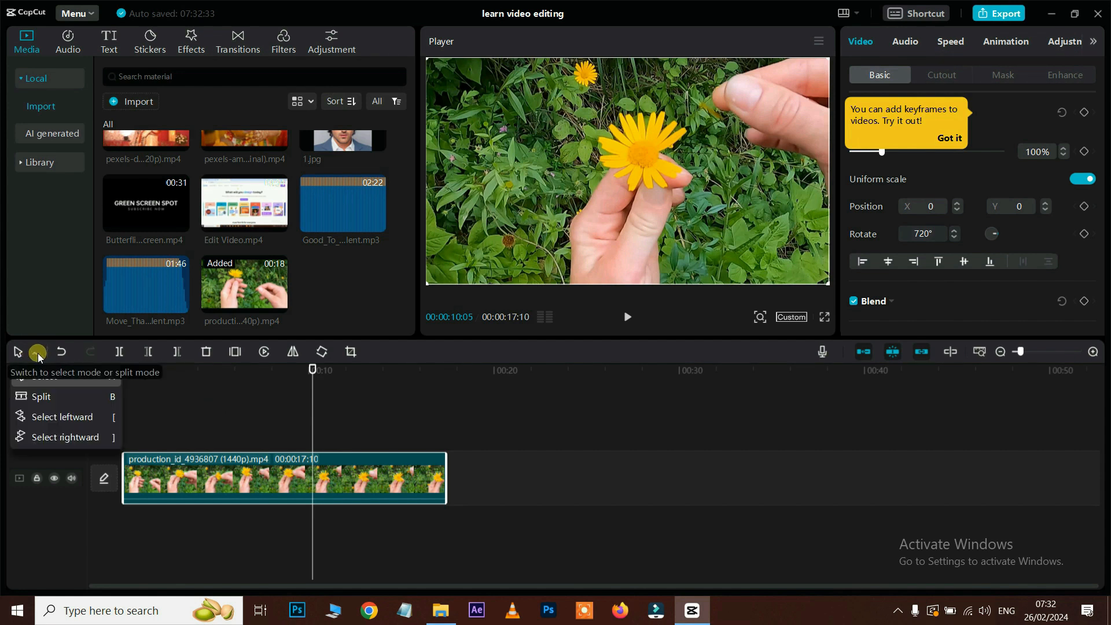
pyautogui.click(46, 397)
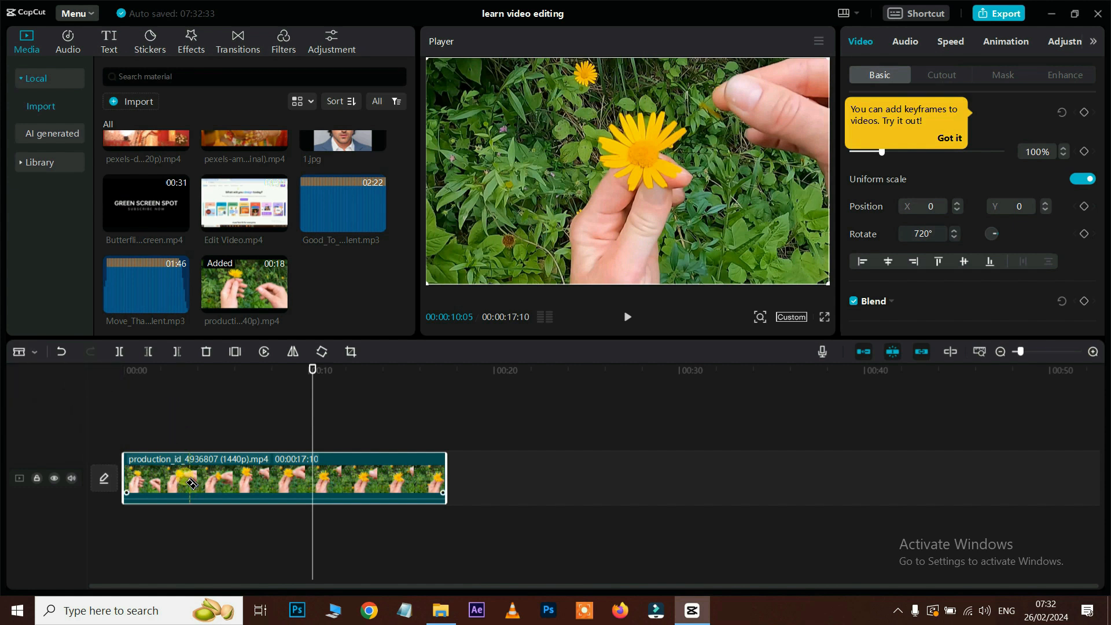
pyautogui.click(169, 484)
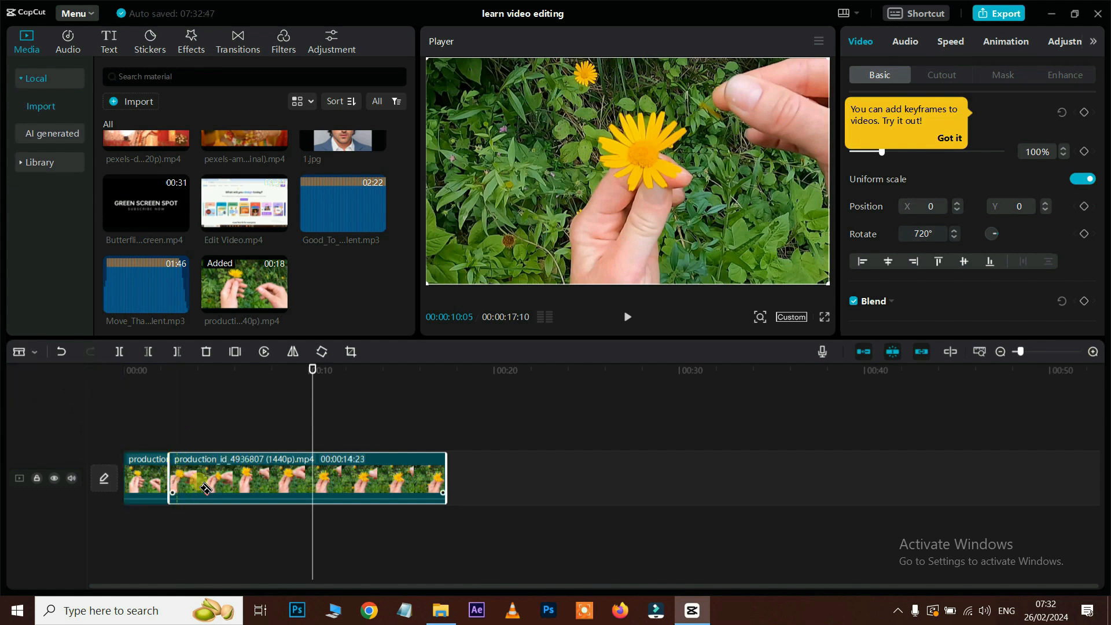
pyautogui.click(233, 484)
pyautogui.click(279, 481)
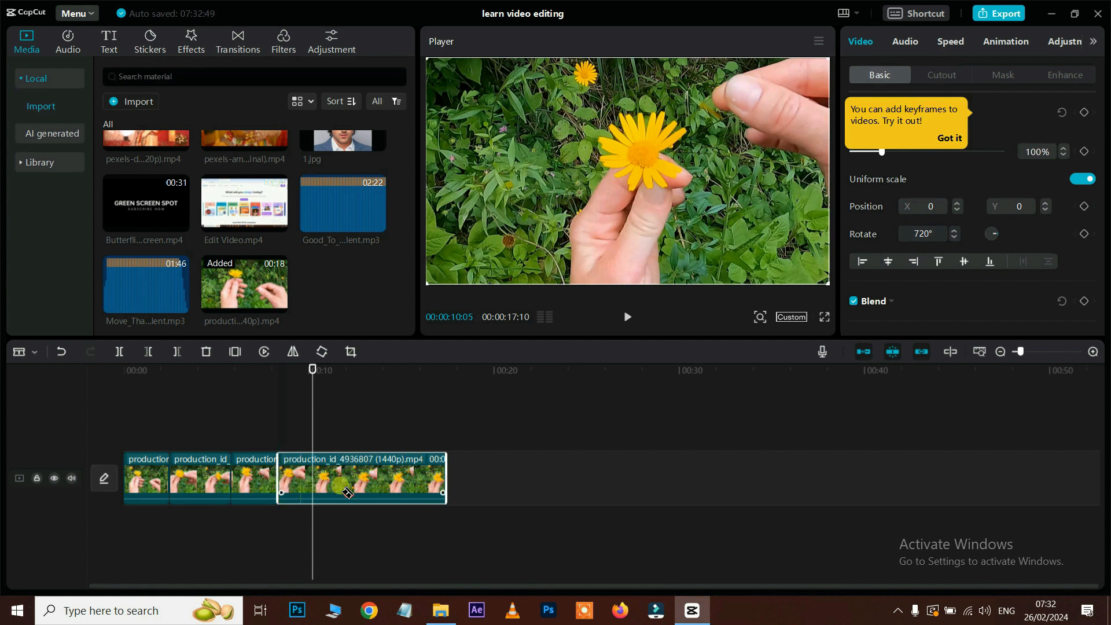
pyautogui.click(351, 481)
pyautogui.click(411, 482)
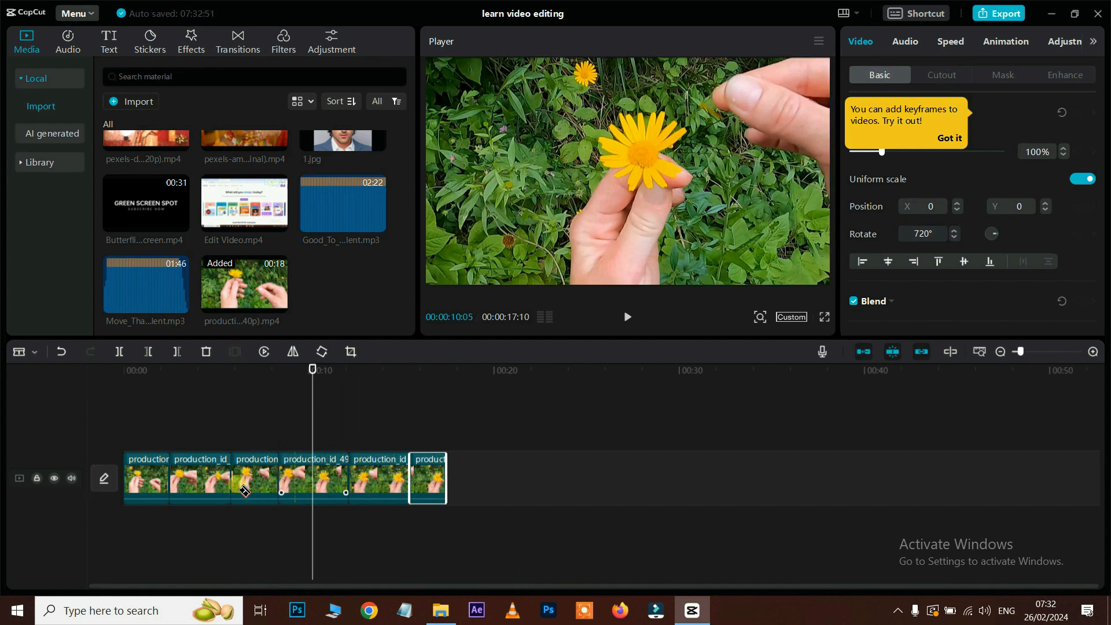
# Step: Switch back to Select mode and select the first three clip pieces
pyautogui.click(29, 352)
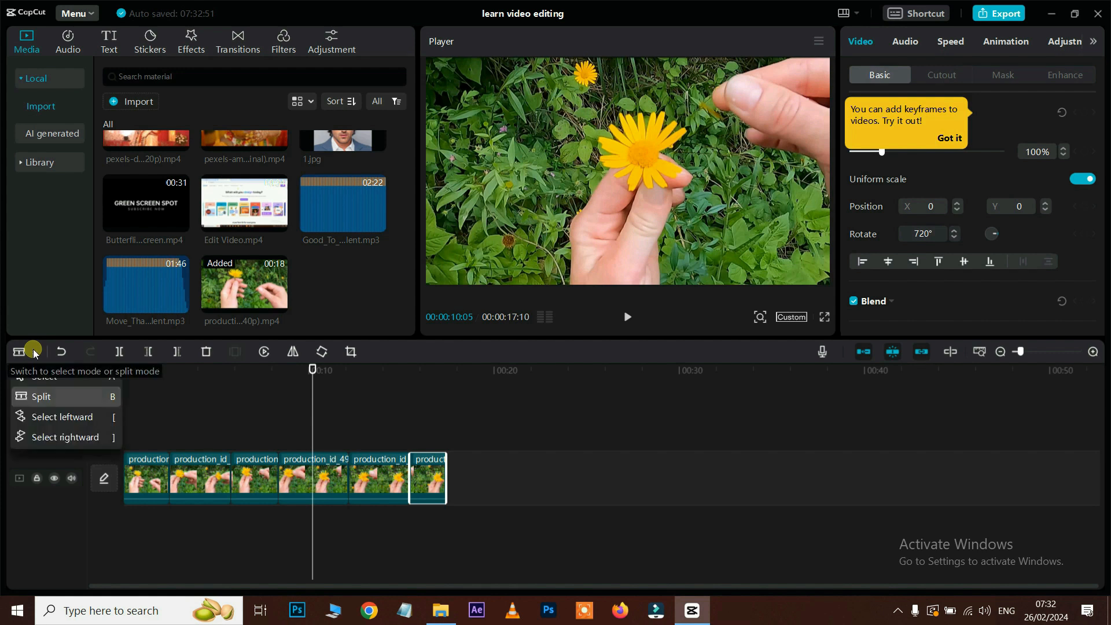
pyautogui.click(42, 378)
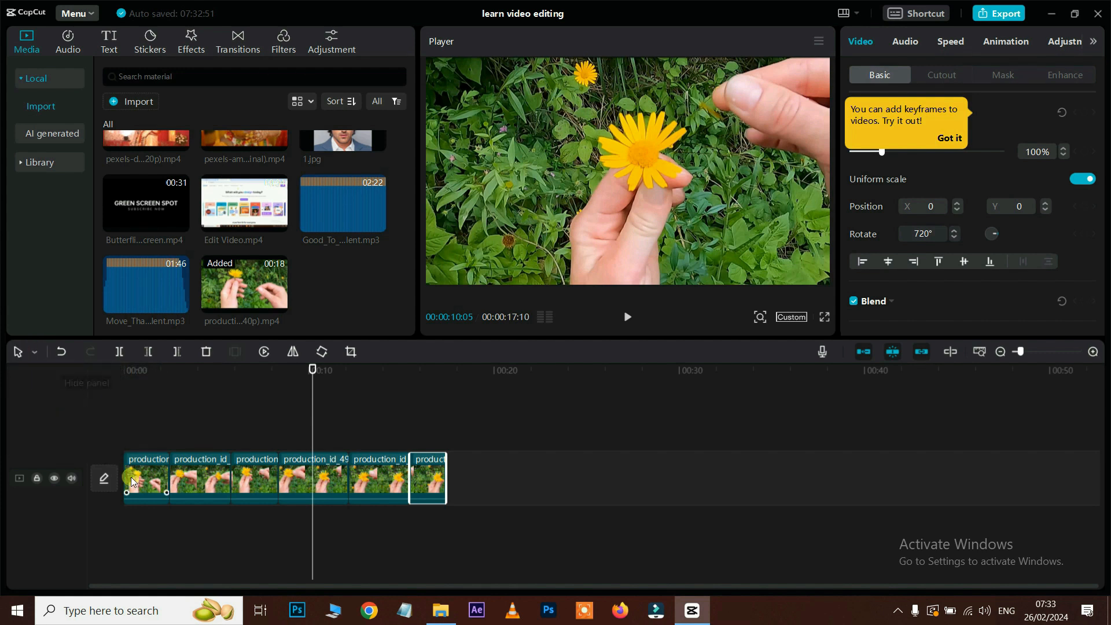
pyautogui.click(143, 485)
pyautogui.click(191, 481)
pyautogui.click(259, 477)
pyautogui.click(33, 352)
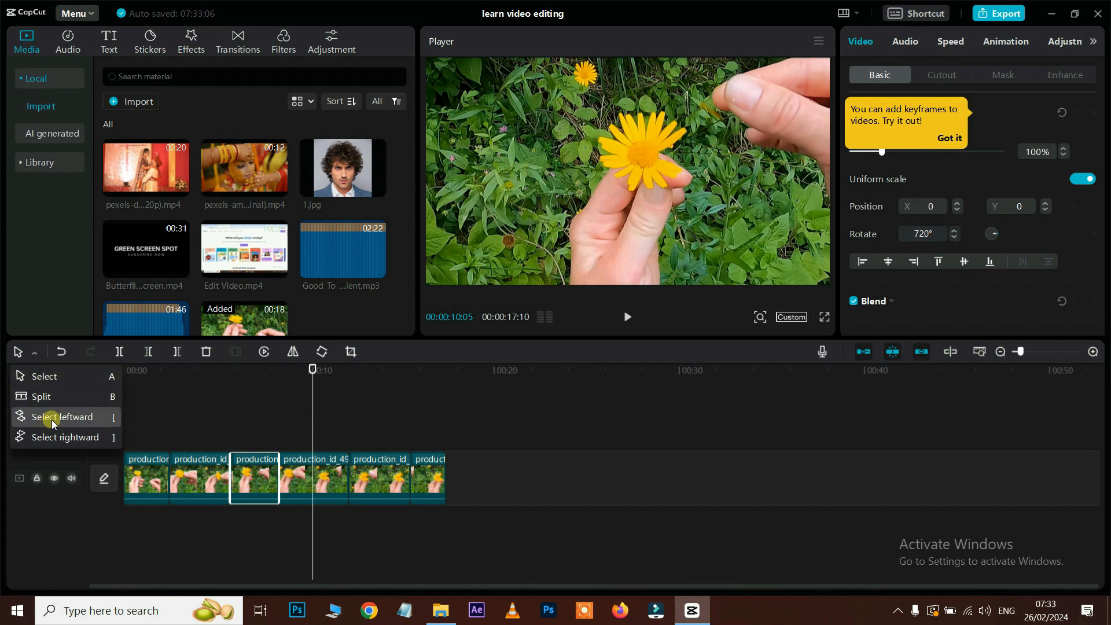
# Step: Place the wedding clip on an upper track at 00:00, split it at 00:00:08:09 and shorten the first piece
pyautogui.click(418, 399)
pyautogui.moveTo(137, 176); pyautogui.dragTo(244, 408)
pyautogui.moveTo(244, 409); pyautogui.dragTo(196, 426)
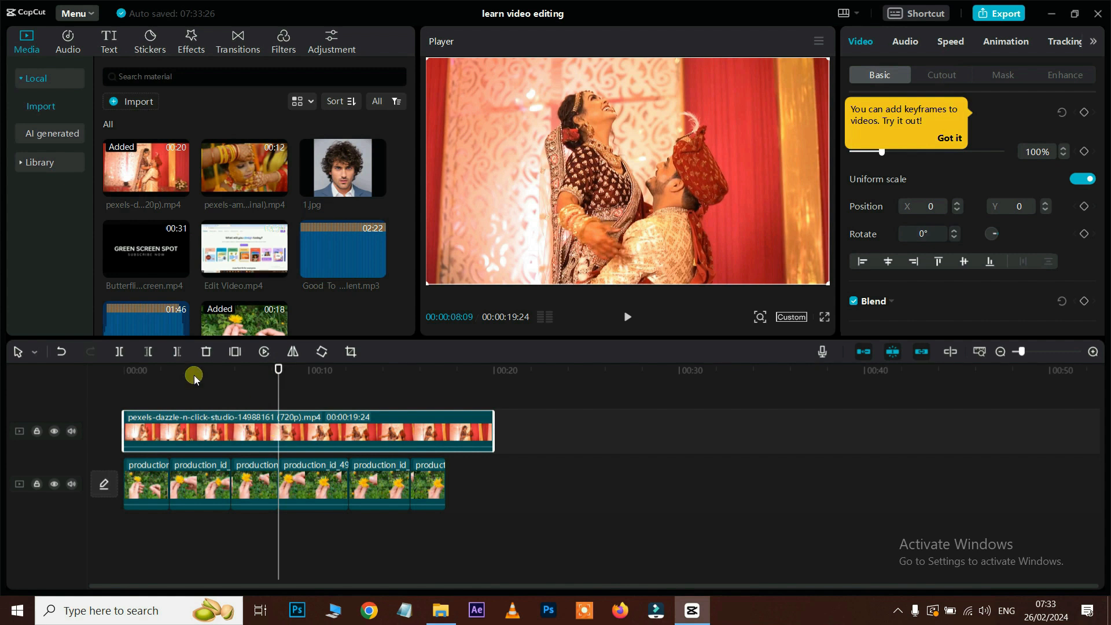
pyautogui.click(119, 352)
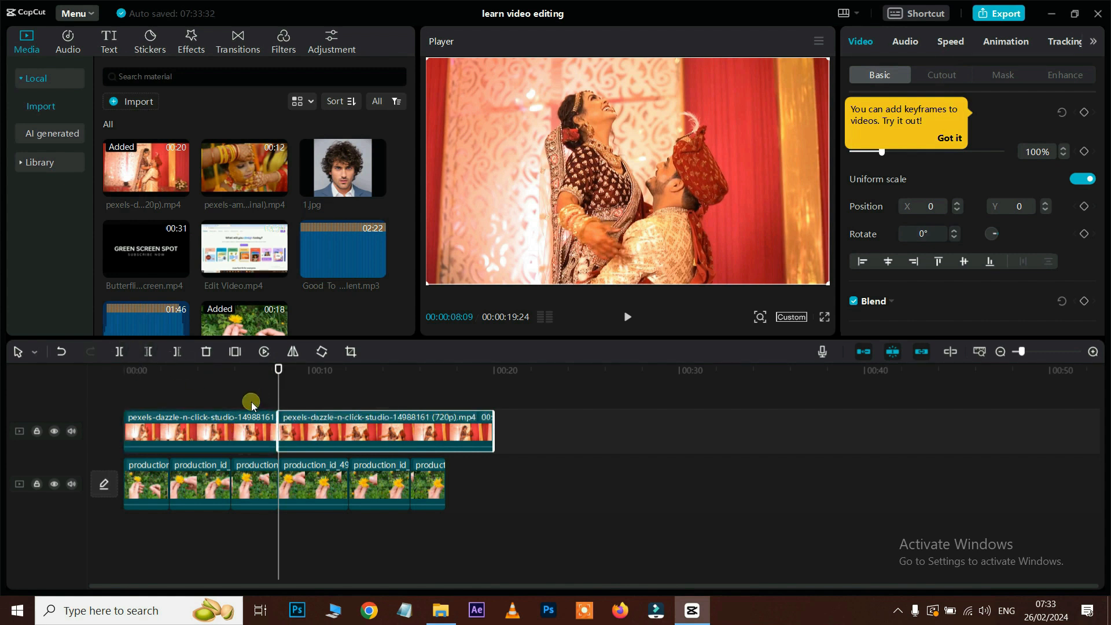
pyautogui.moveTo(291, 436); pyautogui.dragTo(223, 435)
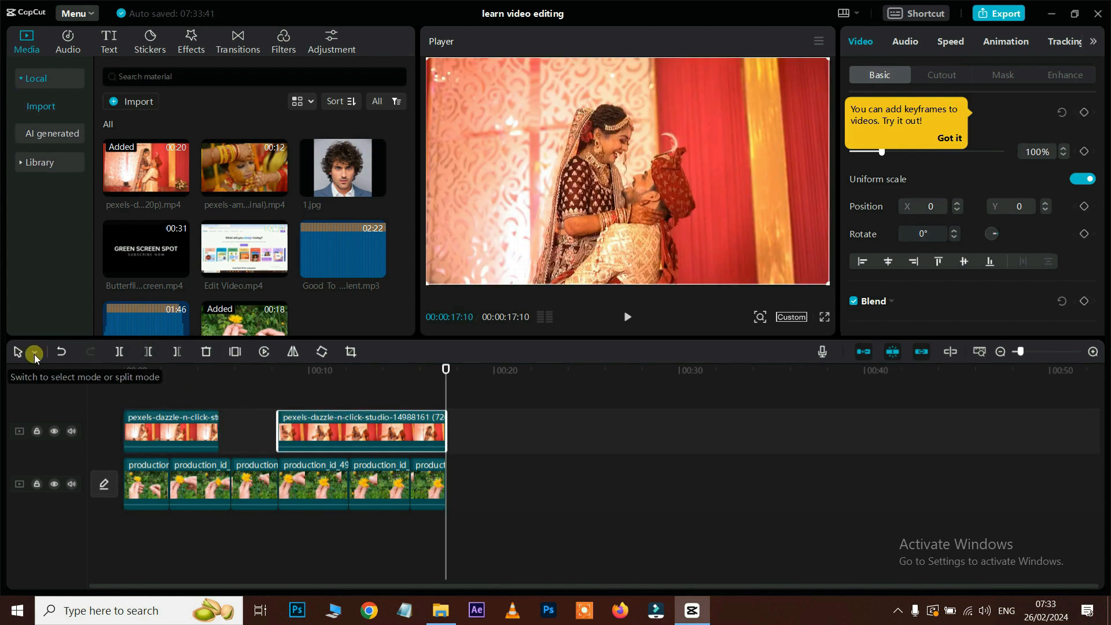
# Step: Use Select leftward and Select rightward to select clips from production_id_49 onward, plus the wedding clip
pyautogui.click(34, 351)
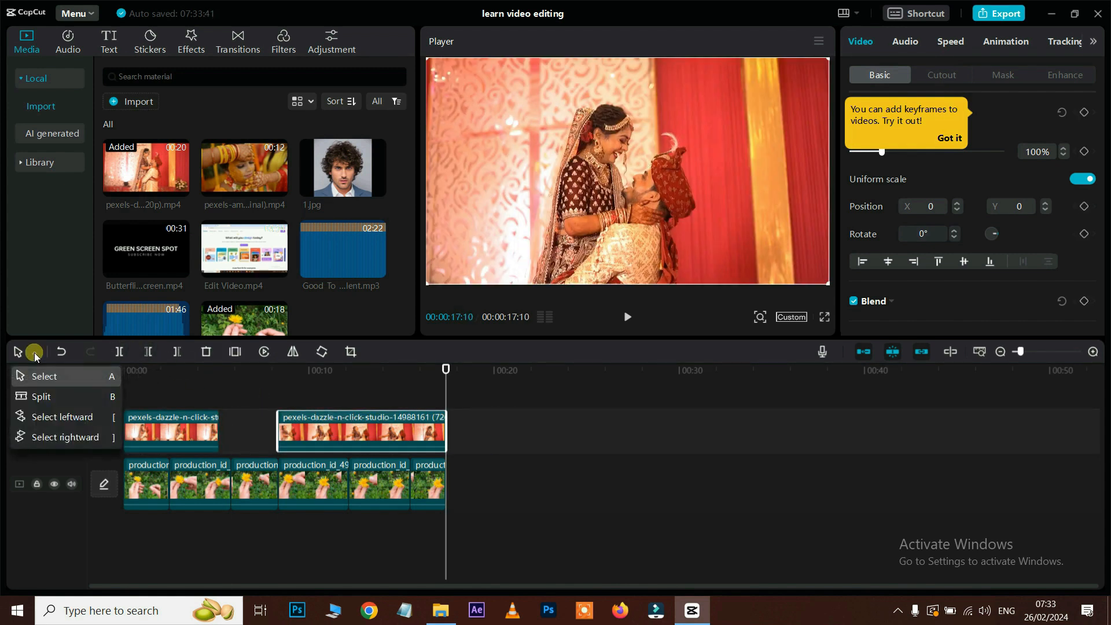
pyautogui.click(60, 418)
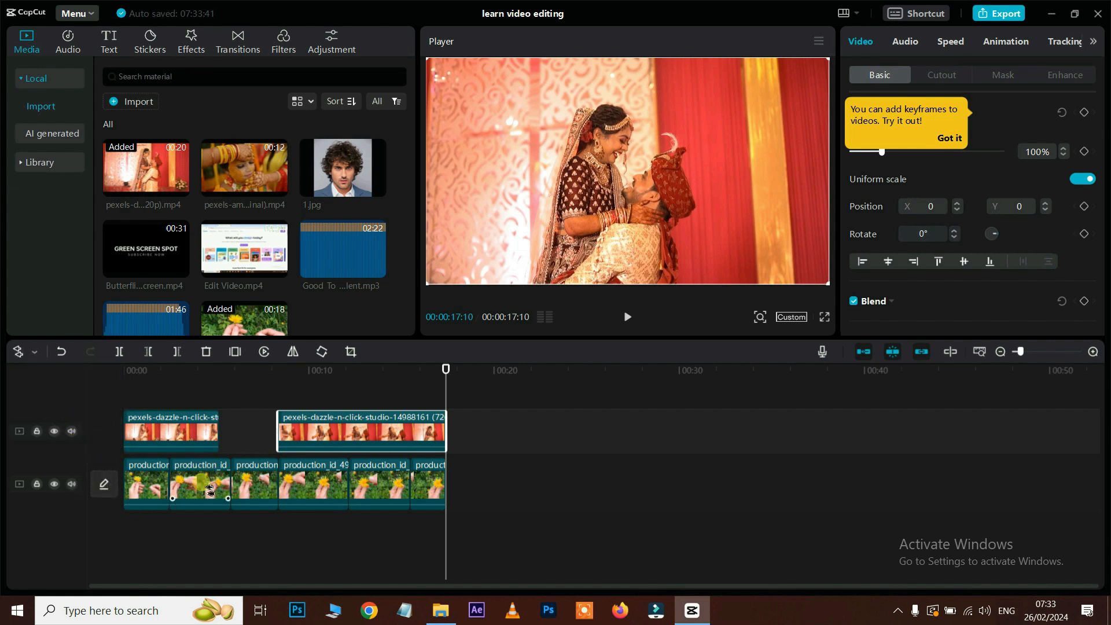
pyautogui.click(215, 444)
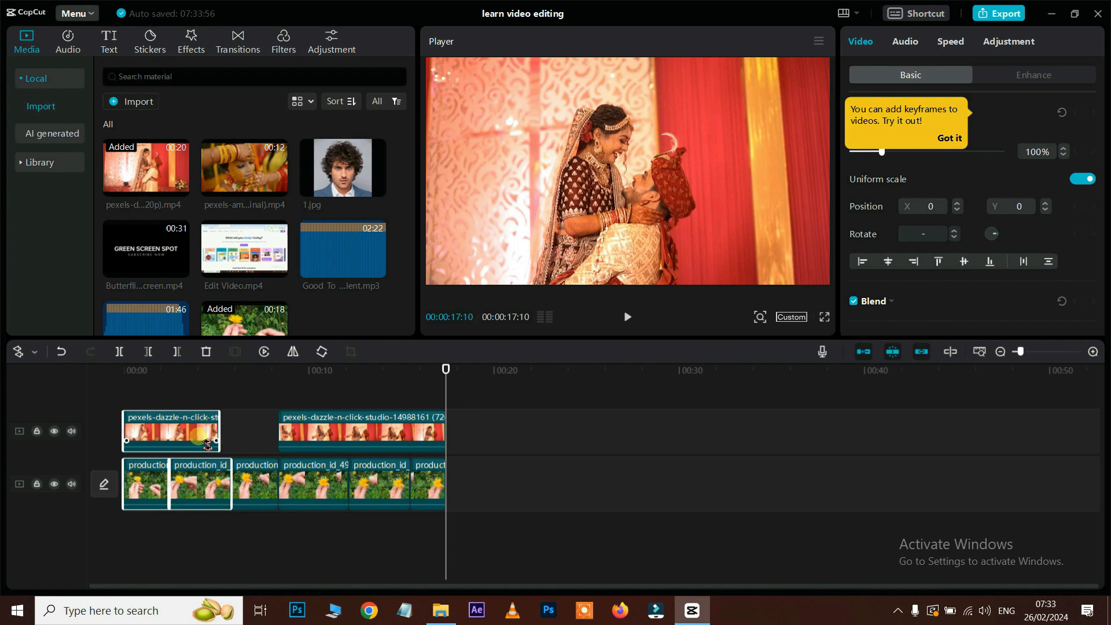
pyautogui.click(33, 351)
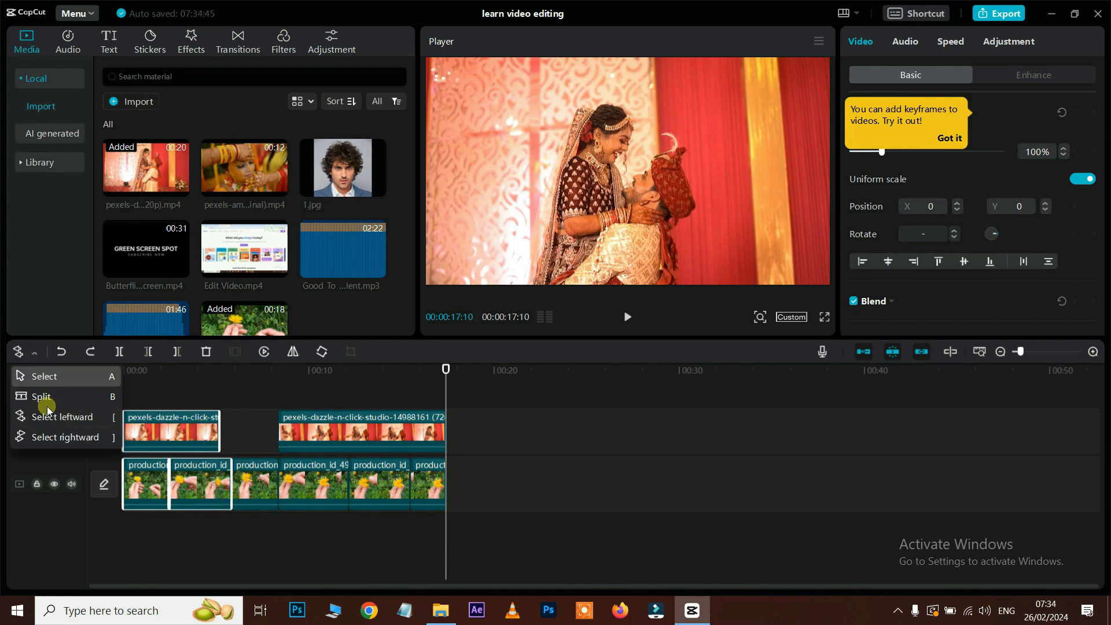
pyautogui.click(50, 435)
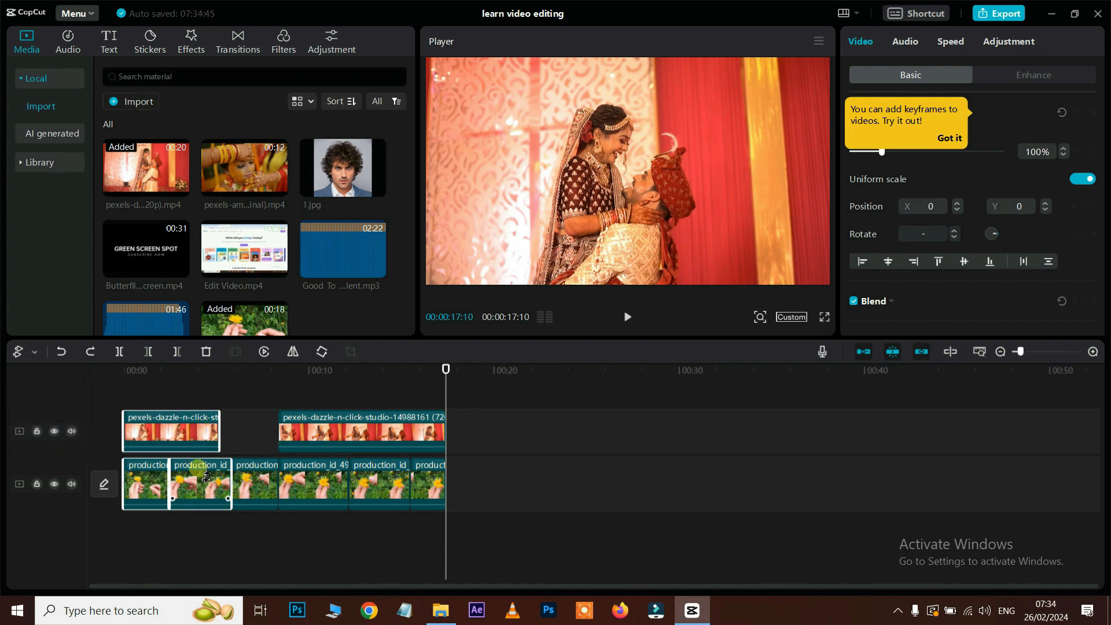
pyautogui.click(324, 490)
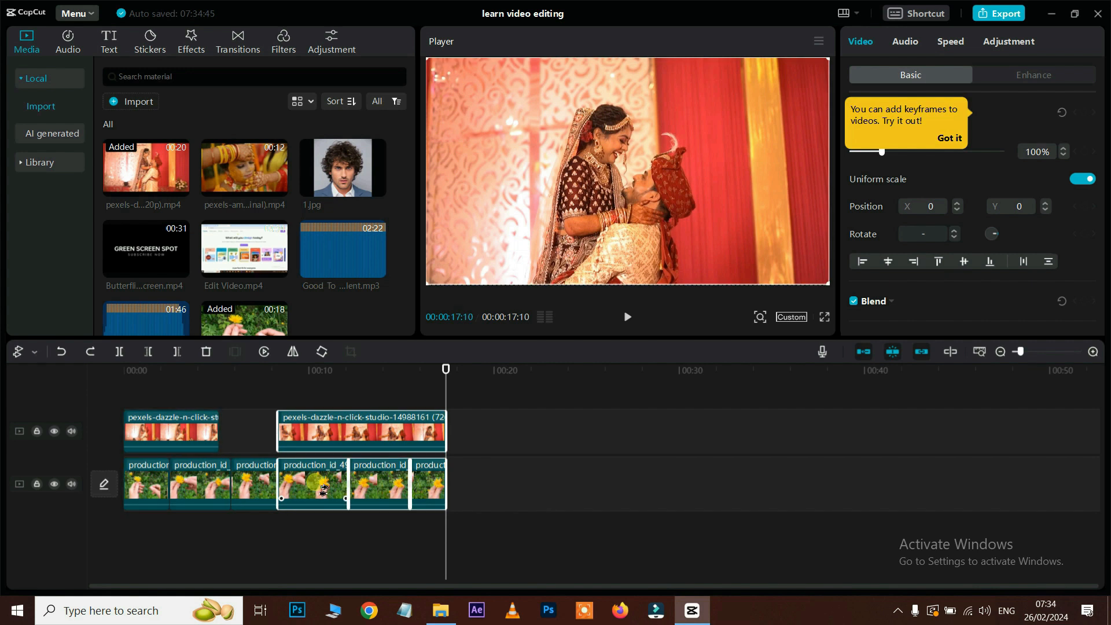
pyautogui.click(364, 428)
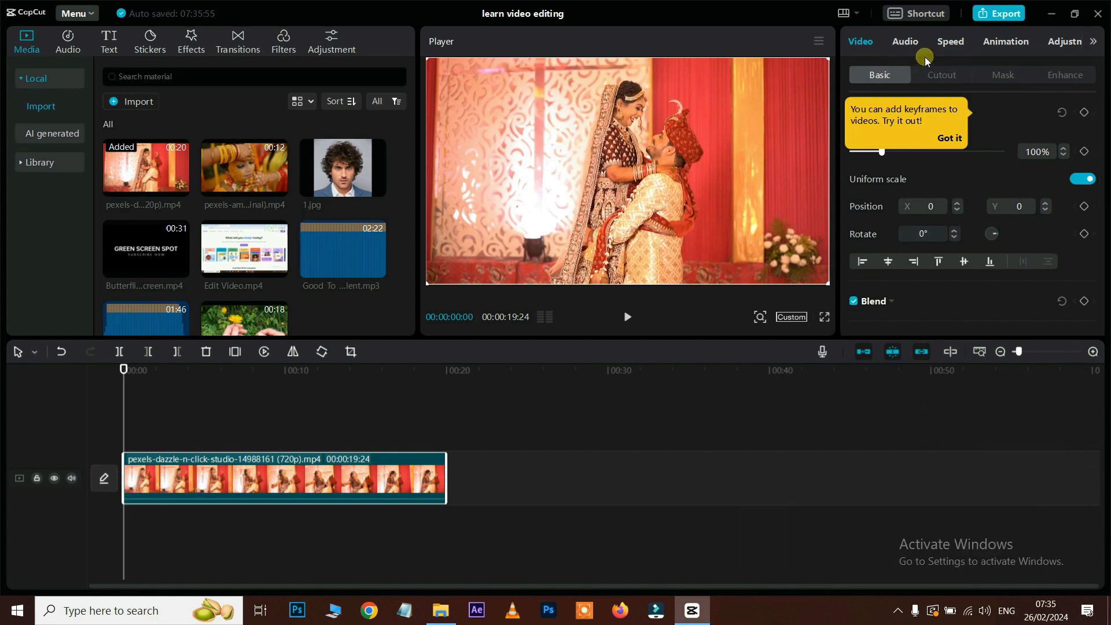
pyautogui.click(349, 487)
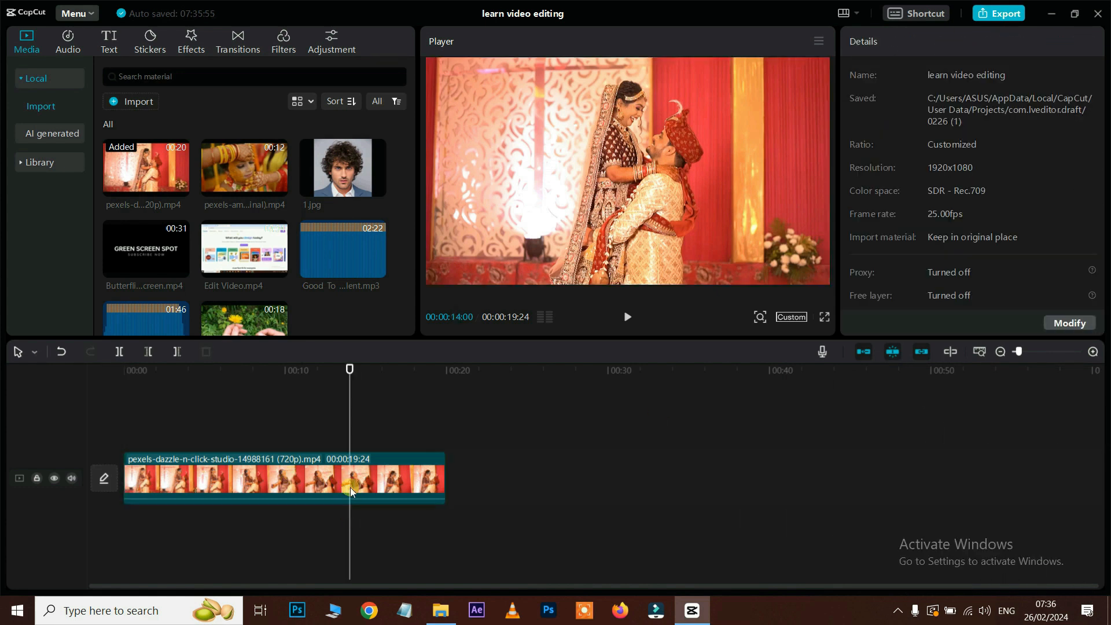
pyautogui.click(383, 470)
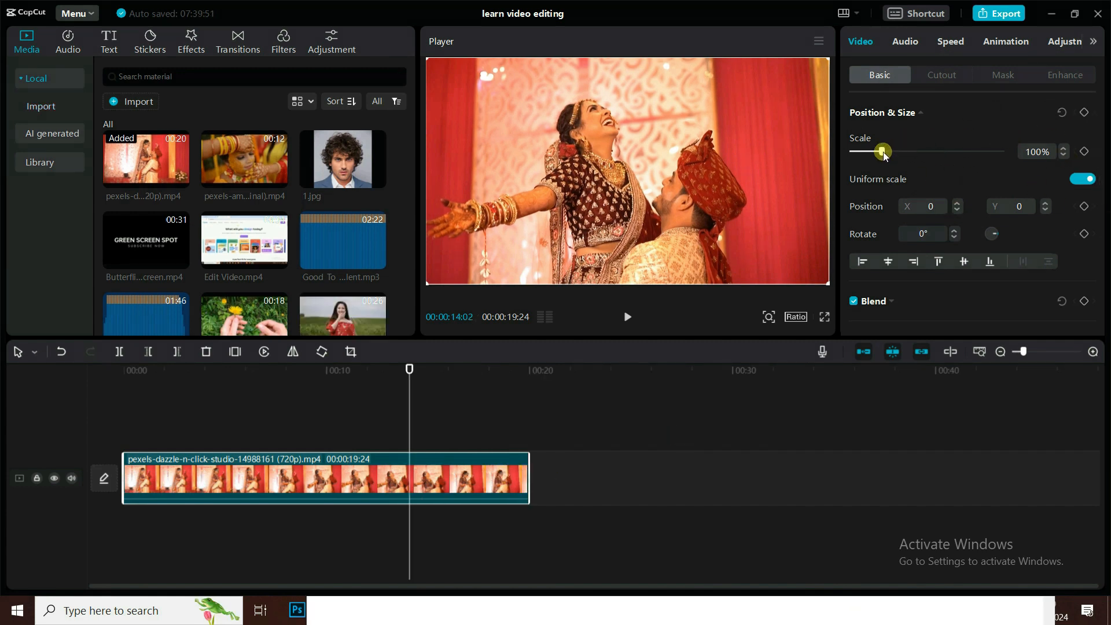
pyautogui.moveTo(884, 152); pyautogui.dragTo(901, 148)
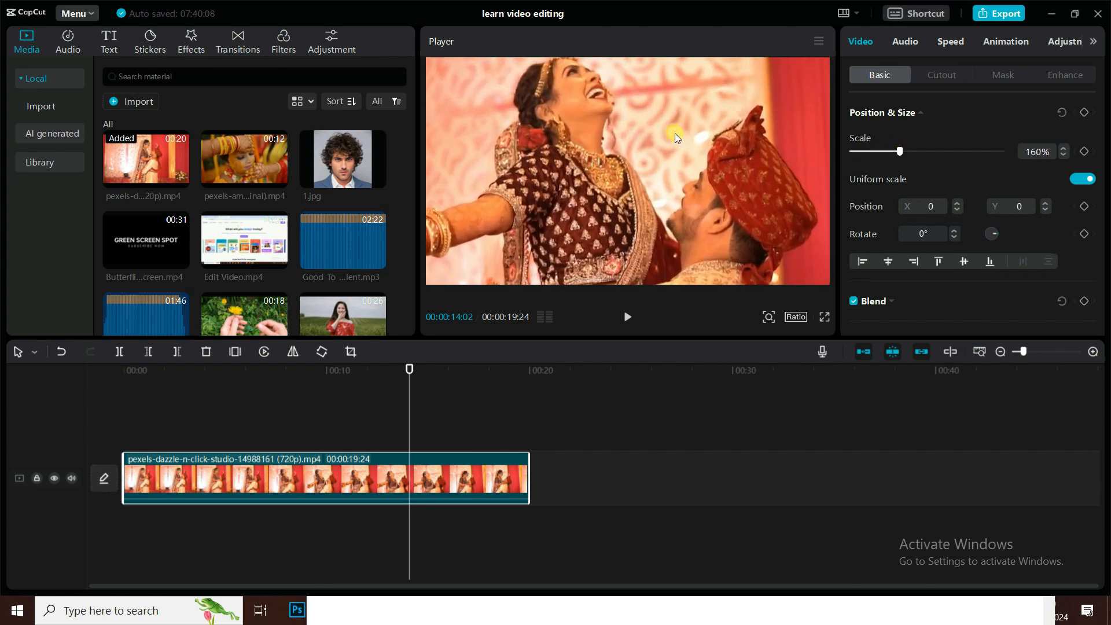
pyautogui.moveTo(675, 133); pyautogui.dragTo(702, 179)
pyautogui.moveTo(900, 150); pyautogui.dragTo(880, 149)
pyautogui.click(1030, 152)
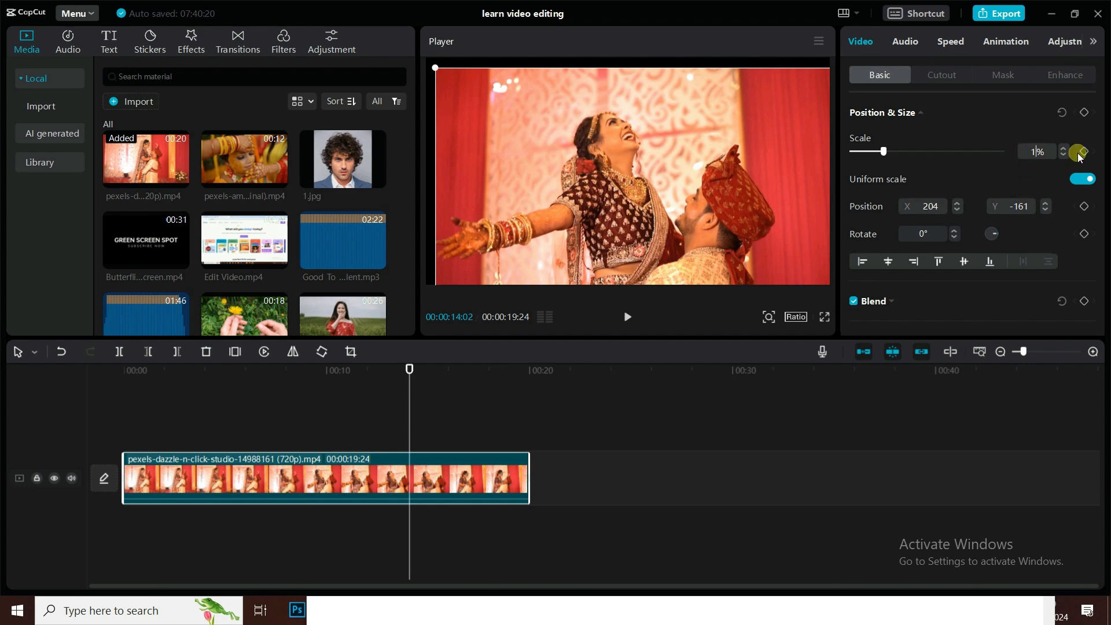
pyautogui.moveTo(698, 194); pyautogui.dragTo(683, 182)
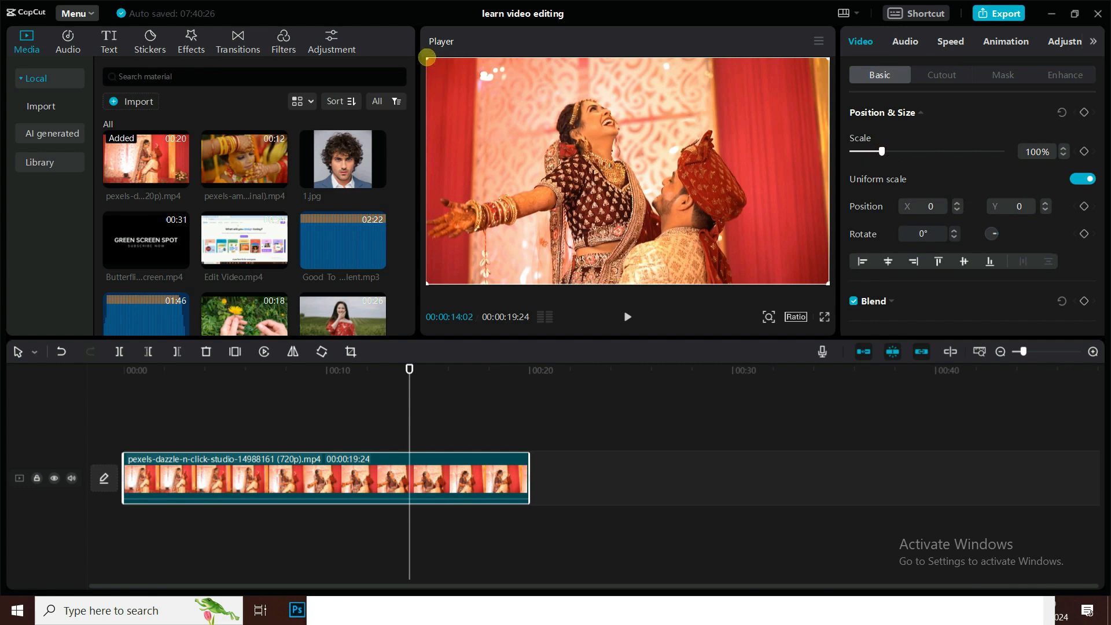
pyautogui.moveTo(427, 58); pyautogui.dragTo(377, 23)
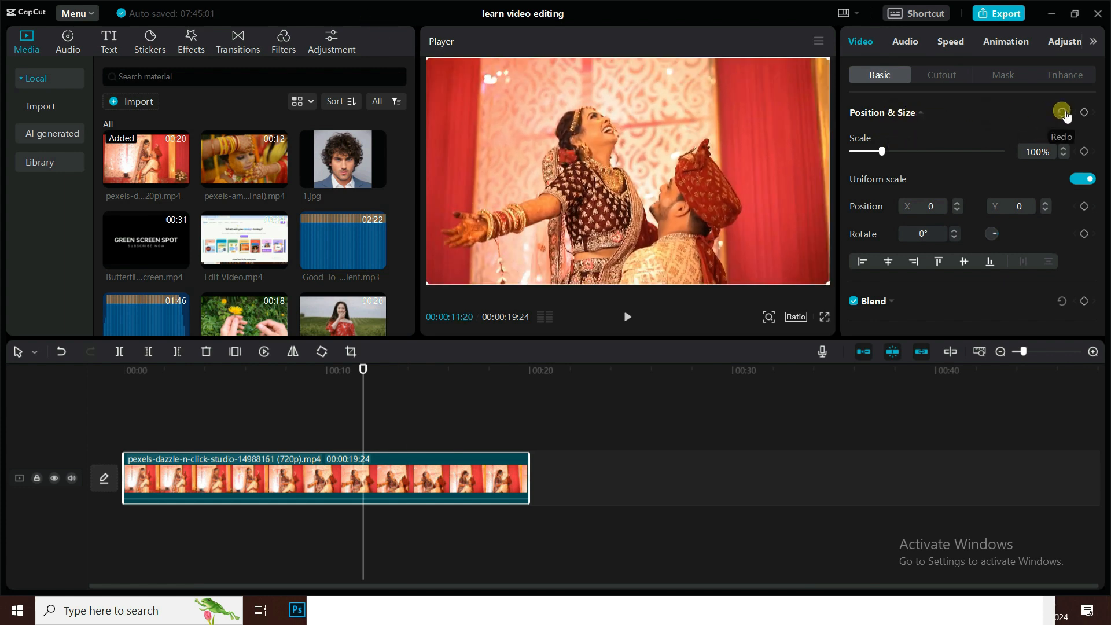
# Step: Try a 256% zoom, off-centre move and 118° rotation, then reset and set Scale to 98%
pyautogui.scroll(-4, 968, 121)
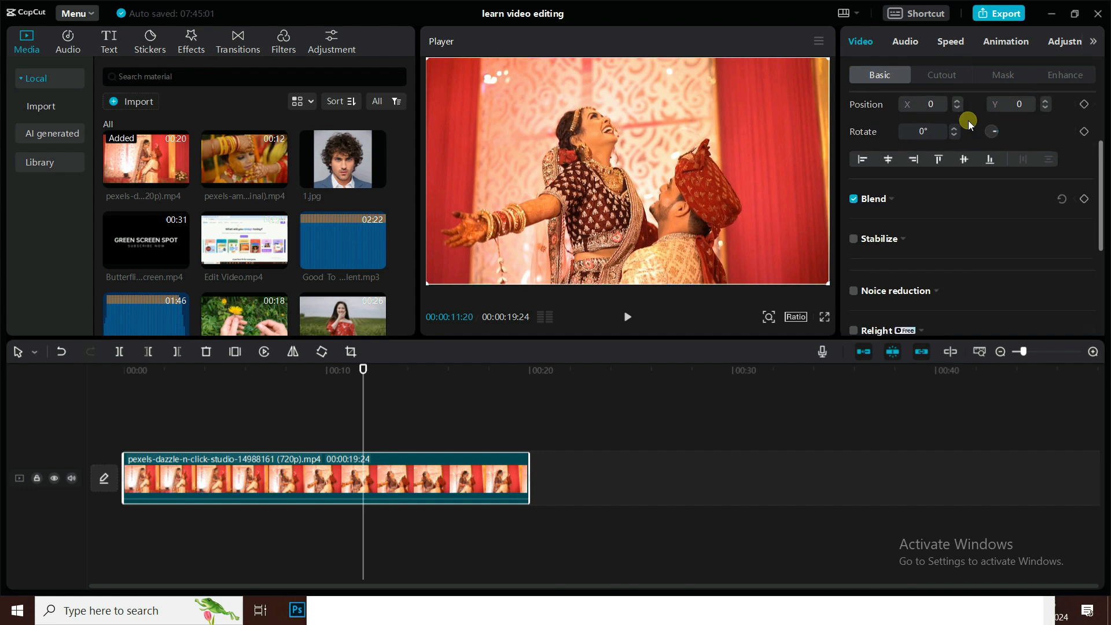
pyautogui.scroll(-2, 978, 199)
pyautogui.scroll(6, 1022, 194)
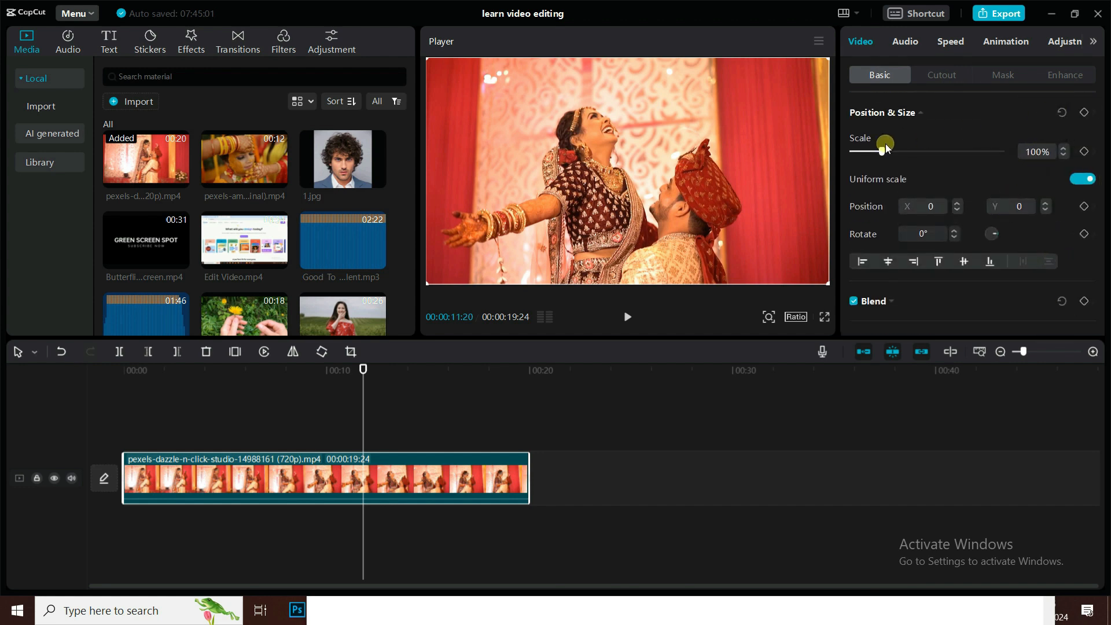
pyautogui.moveTo(882, 151); pyautogui.dragTo(929, 147)
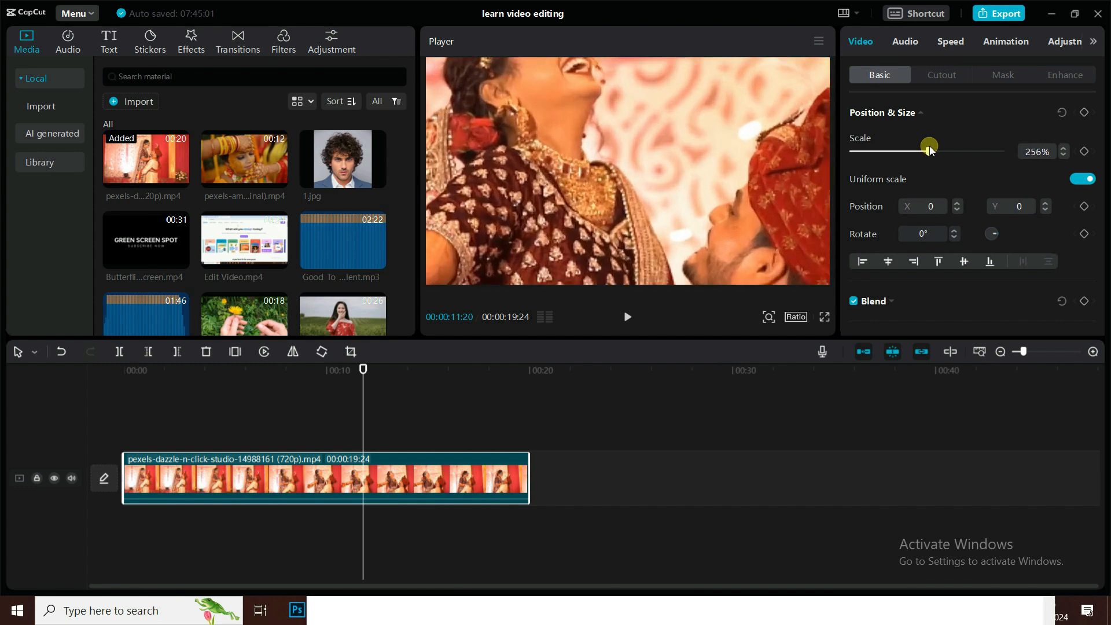
pyautogui.moveTo(594, 148); pyautogui.dragTo(687, 234)
pyautogui.moveTo(995, 236); pyautogui.dragTo(720, 230)
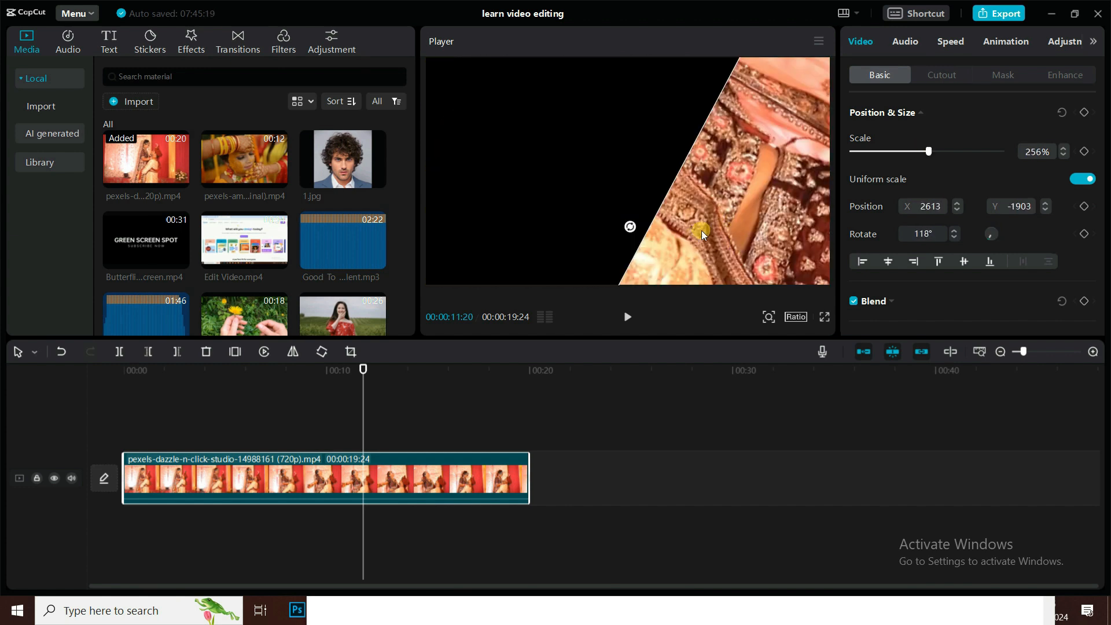
pyautogui.click(1064, 111)
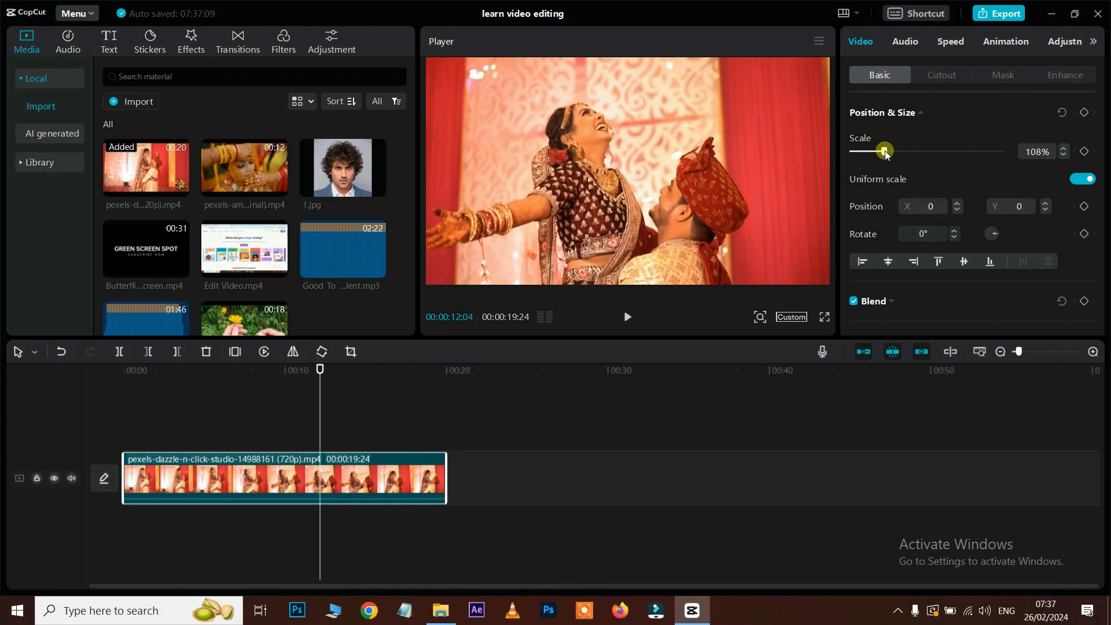
pyautogui.moveTo(884, 151); pyautogui.dragTo(882, 153)
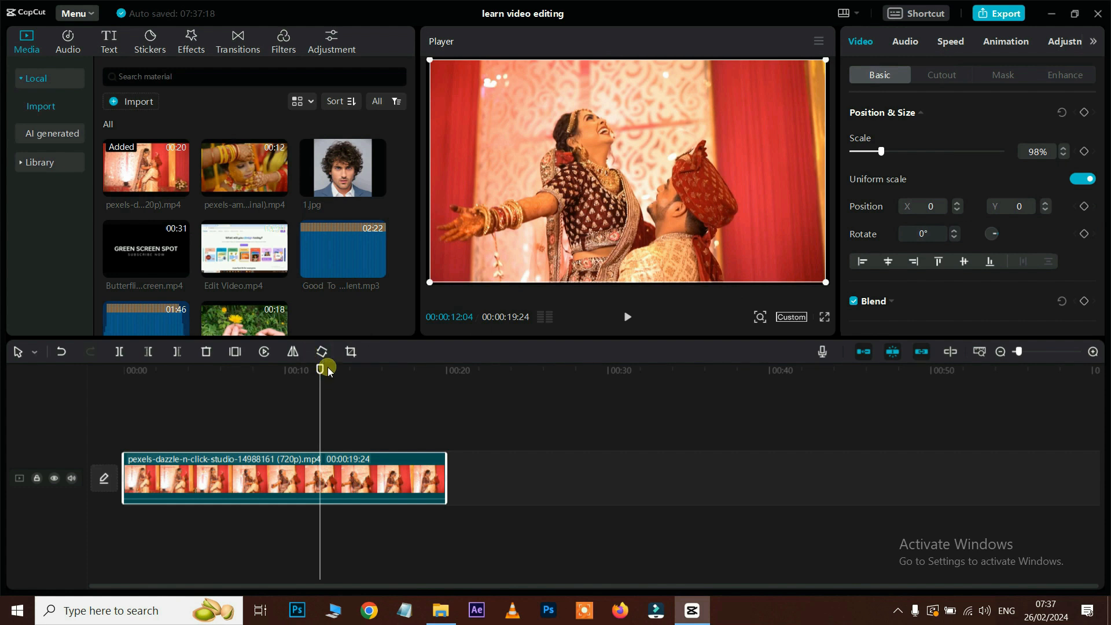
# Step: Add a scale keyframe at 7:17, then zoom the clip to 160% at about 9:18
pyautogui.moveTo(327, 375); pyautogui.dragTo(255, 395)
pyautogui.click(1084, 151)
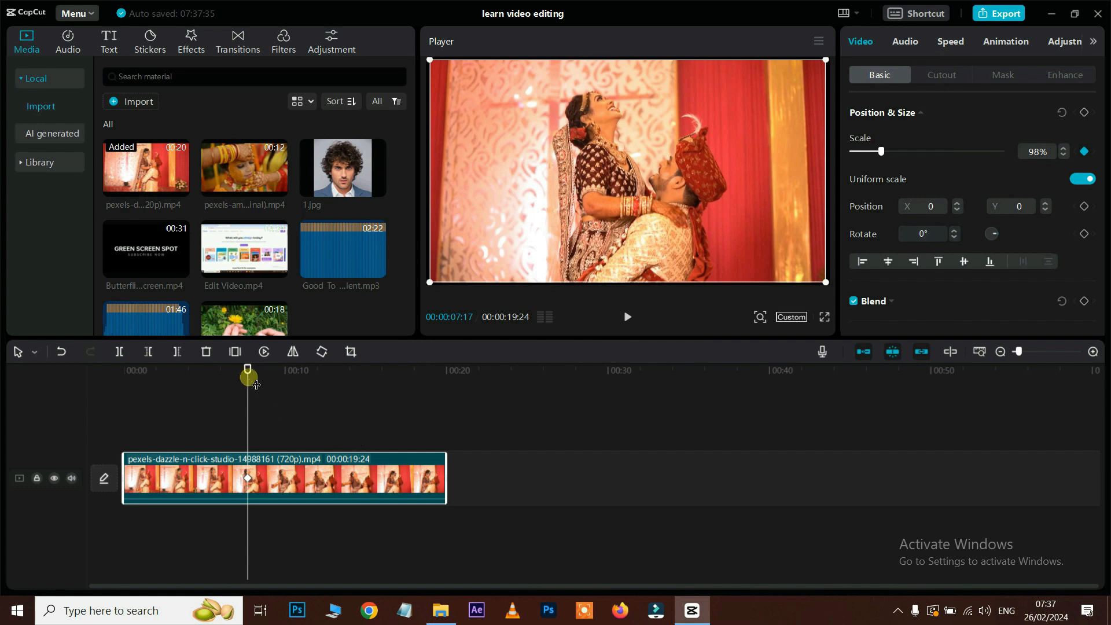
pyautogui.moveTo(257, 372); pyautogui.dragTo(289, 378)
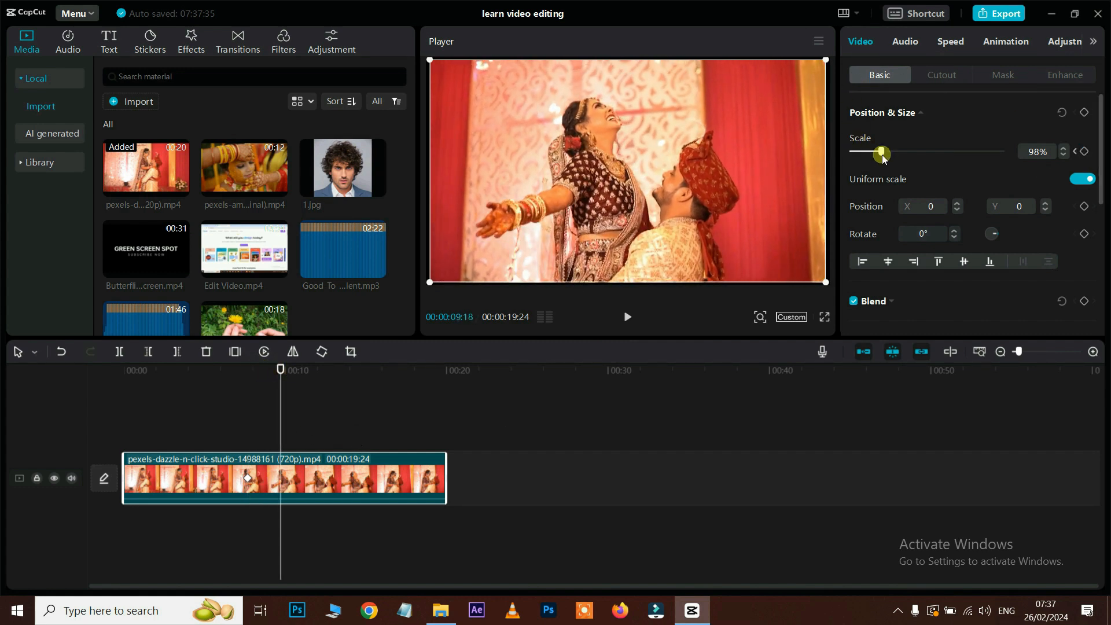
pyautogui.moveTo(880, 152); pyautogui.dragTo(899, 152)
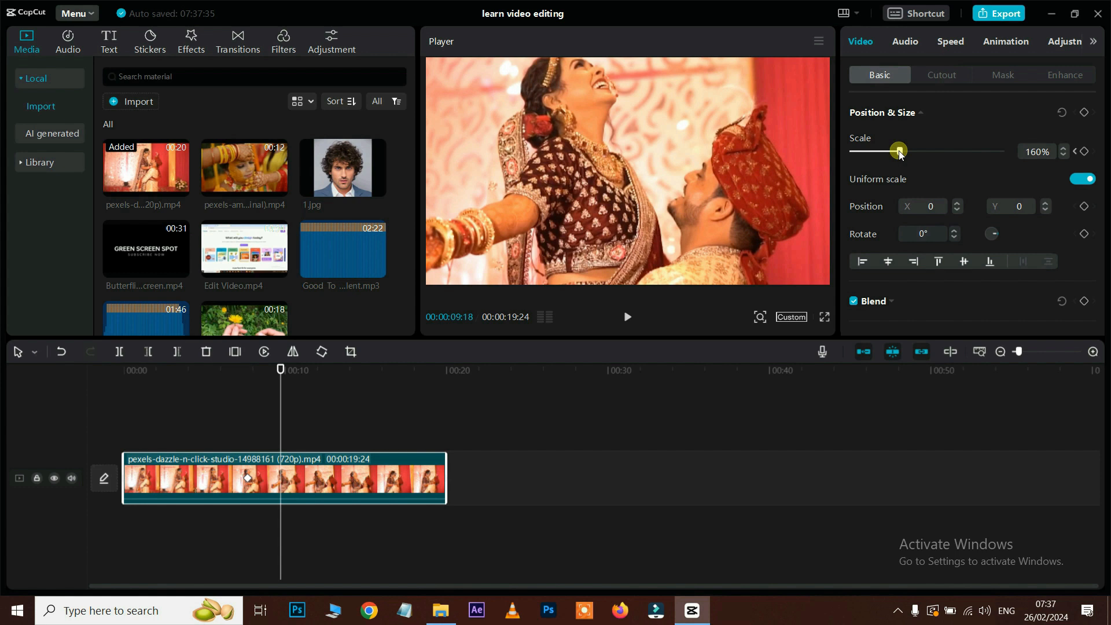
pyautogui.moveTo(630, 137); pyautogui.dragTo(663, 155)
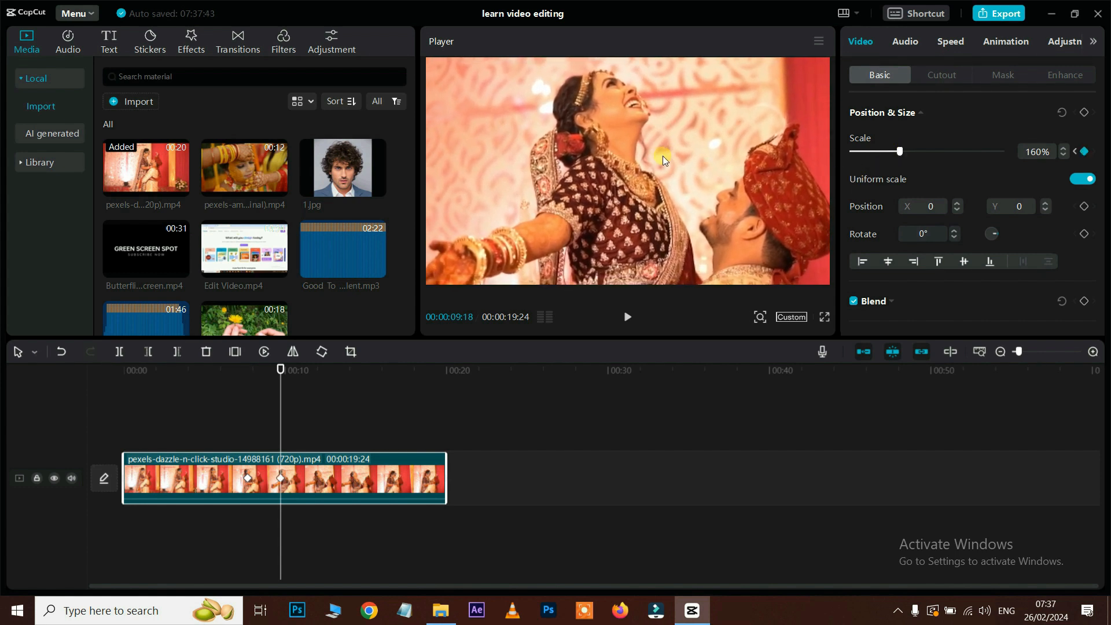
# Step: Set Scale back to 98% at 12:03, recentre, and play the zoom animation back
pyautogui.moveTo(283, 362); pyautogui.dragTo(319, 369)
pyautogui.click(1054, 150)
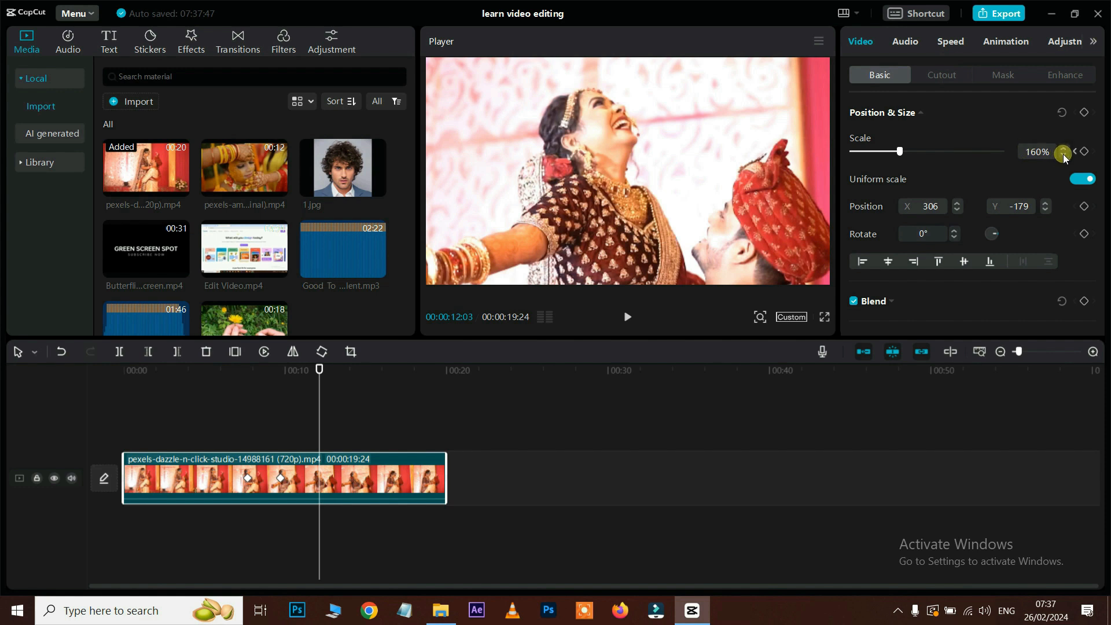
pyautogui.moveTo(897, 152); pyautogui.dragTo(881, 151)
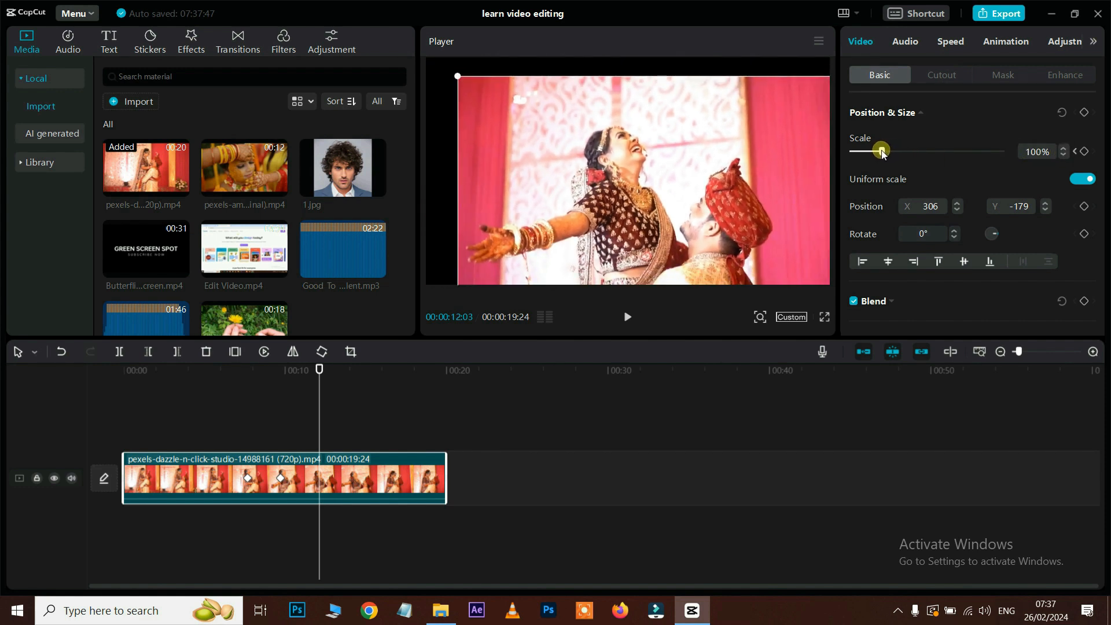
pyautogui.moveTo(700, 185); pyautogui.dragTo(668, 169)
pyautogui.moveTo(320, 376); pyautogui.dragTo(211, 375)
pyautogui.press('space')
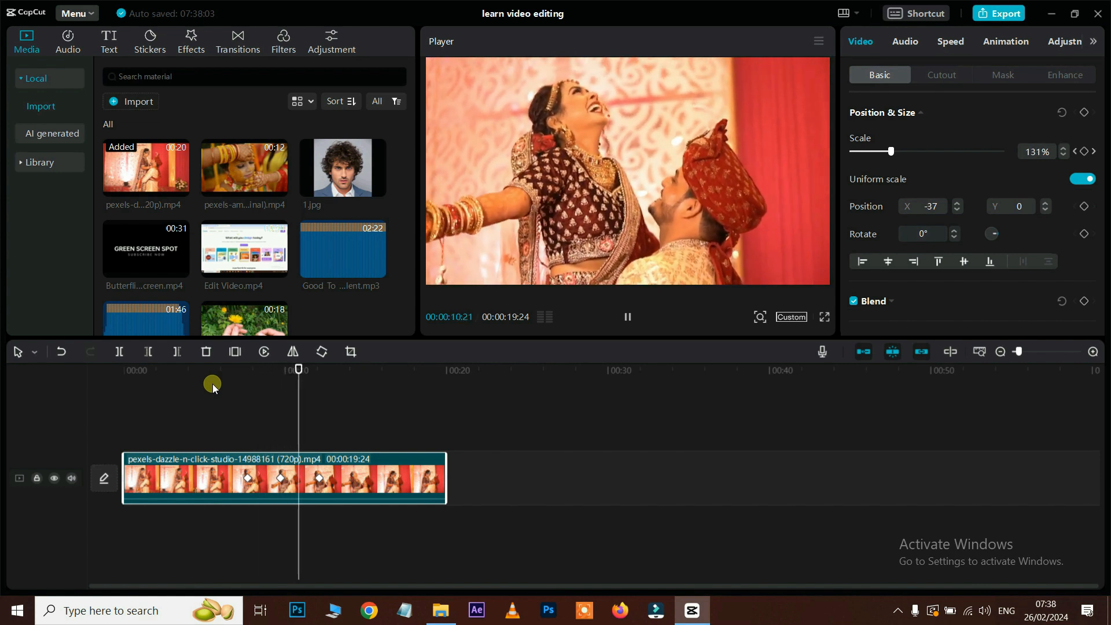
pyautogui.press('space')
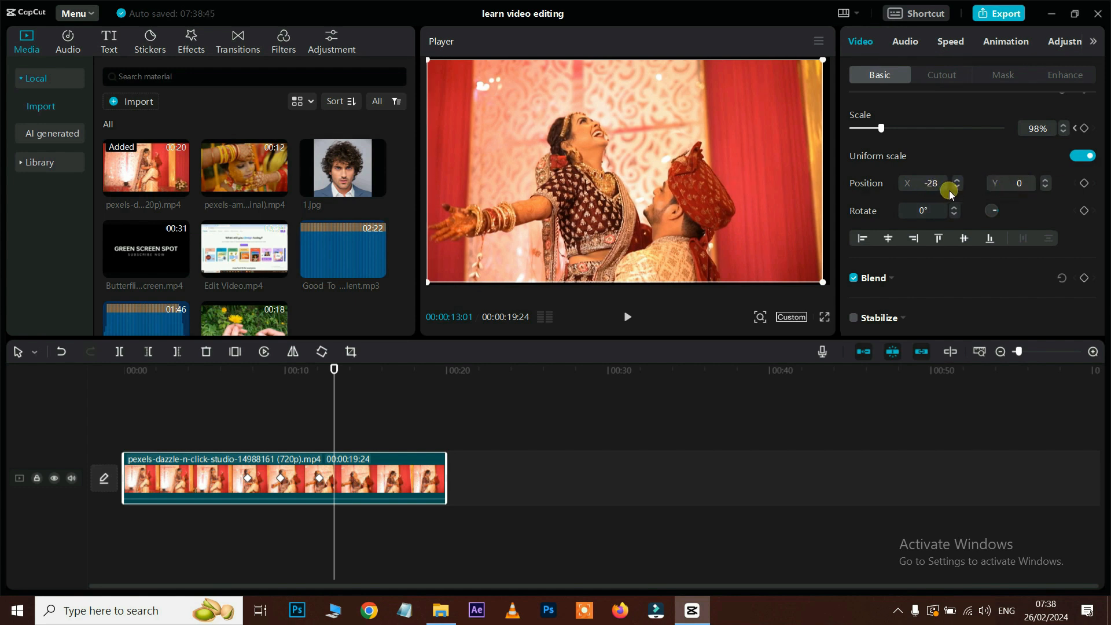
# Step: At 13:01, keyframe the wedding clip at 100% scale, position 0, 0 and 0° rotation
pyautogui.moveTo(635, 195)
pyautogui.mouseDown()
pyautogui.moveTo(658, 196)
pyautogui.moveTo(609, 202)
pyautogui.moveTo(647, 151)
pyautogui.moveTo(657, 184)
pyautogui.moveTo(633, 186)
pyautogui.mouseUp()
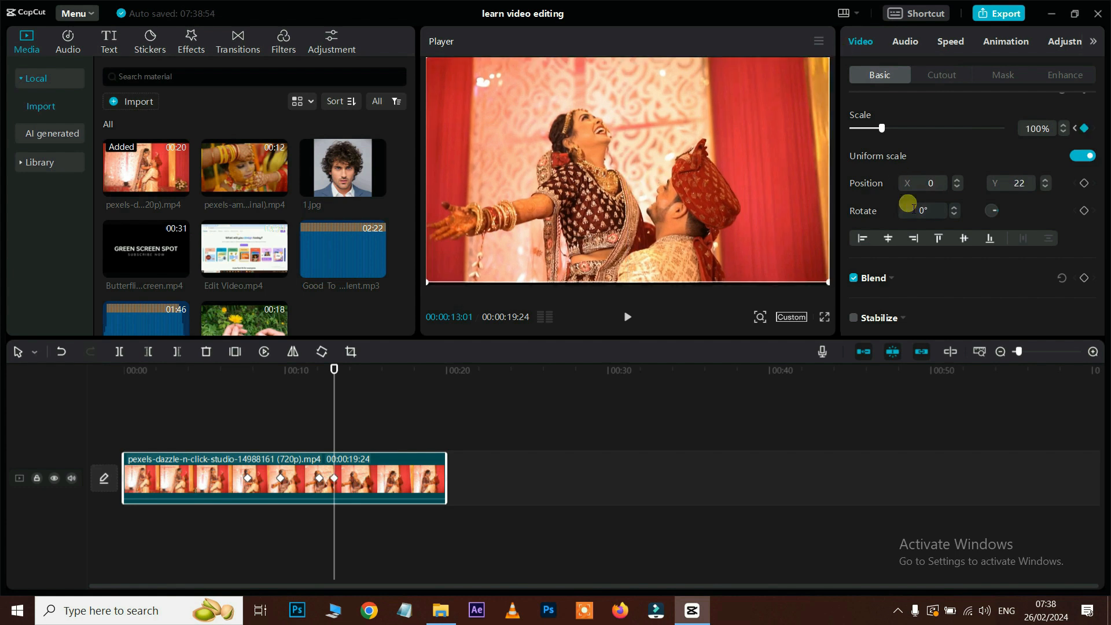
pyautogui.click(923, 211)
pyautogui.moveTo(926, 212); pyautogui.dragTo(853, 210)
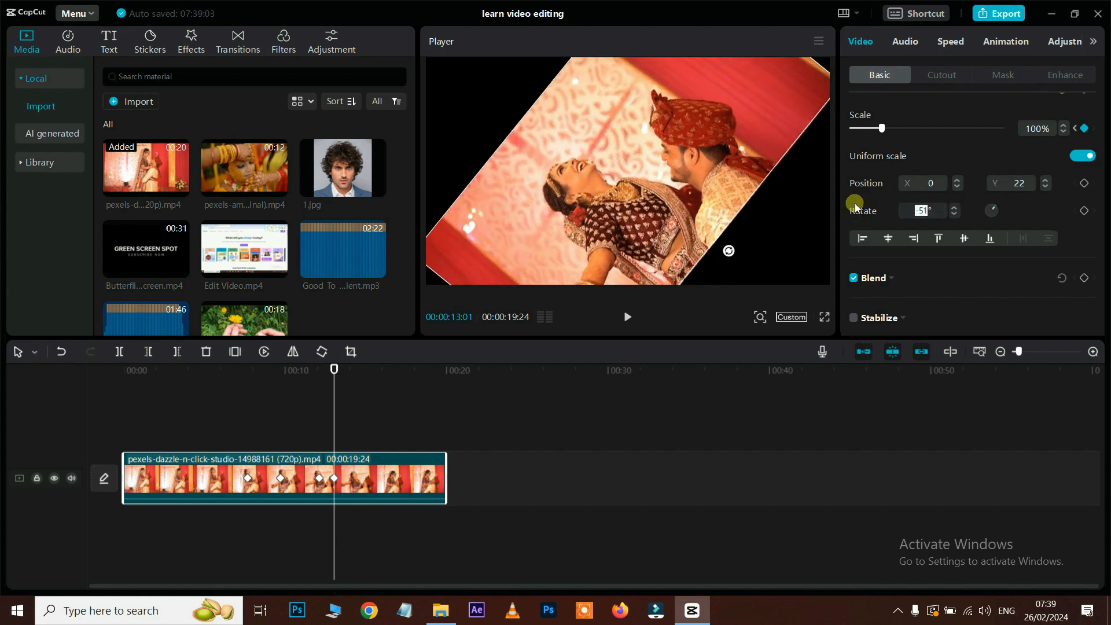
pyautogui.press('Return')
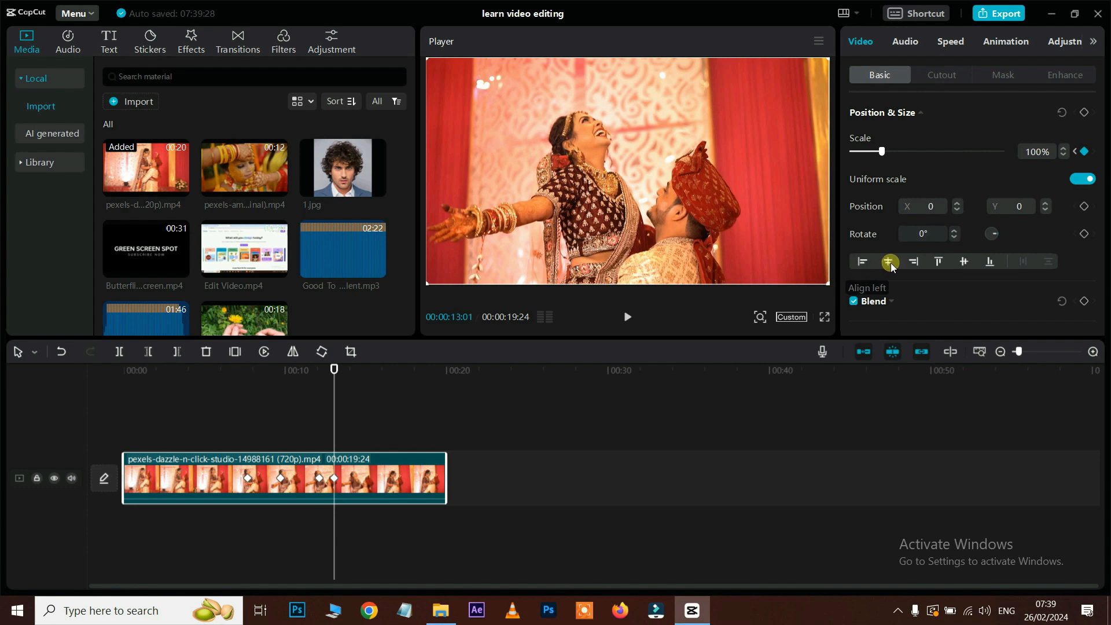
# Step: Add 1.jpg as a 45% overlay and test the left, centre, right and top alignments
pyautogui.moveTo(335, 169); pyautogui.dragTo(295, 429)
pyautogui.moveTo(739, 58); pyautogui.dragTo(665, 158)
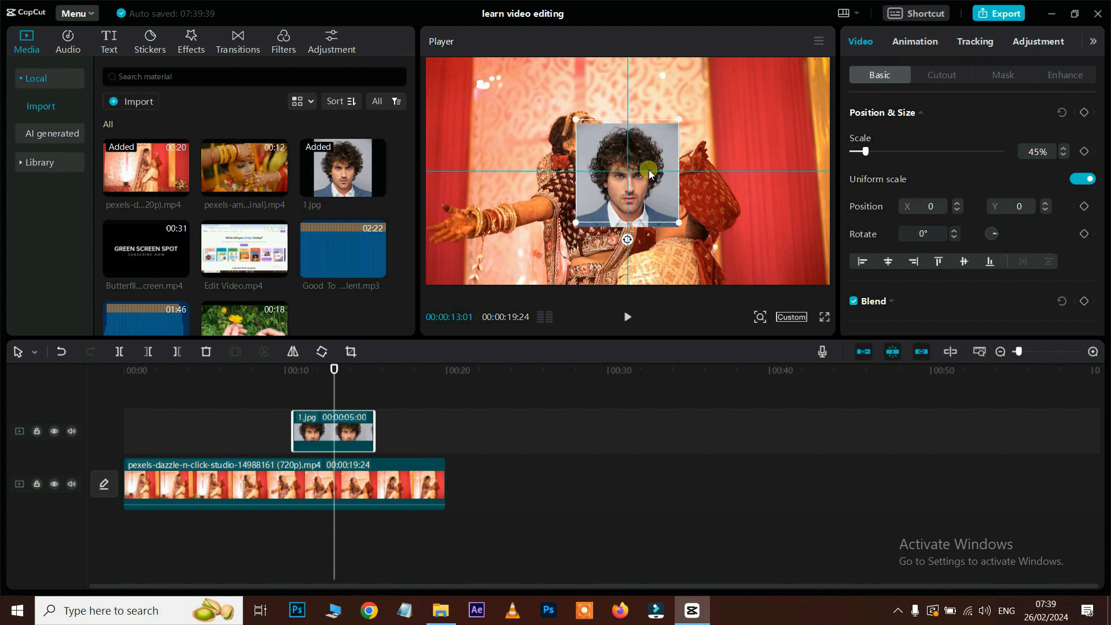
pyautogui.click(862, 261)
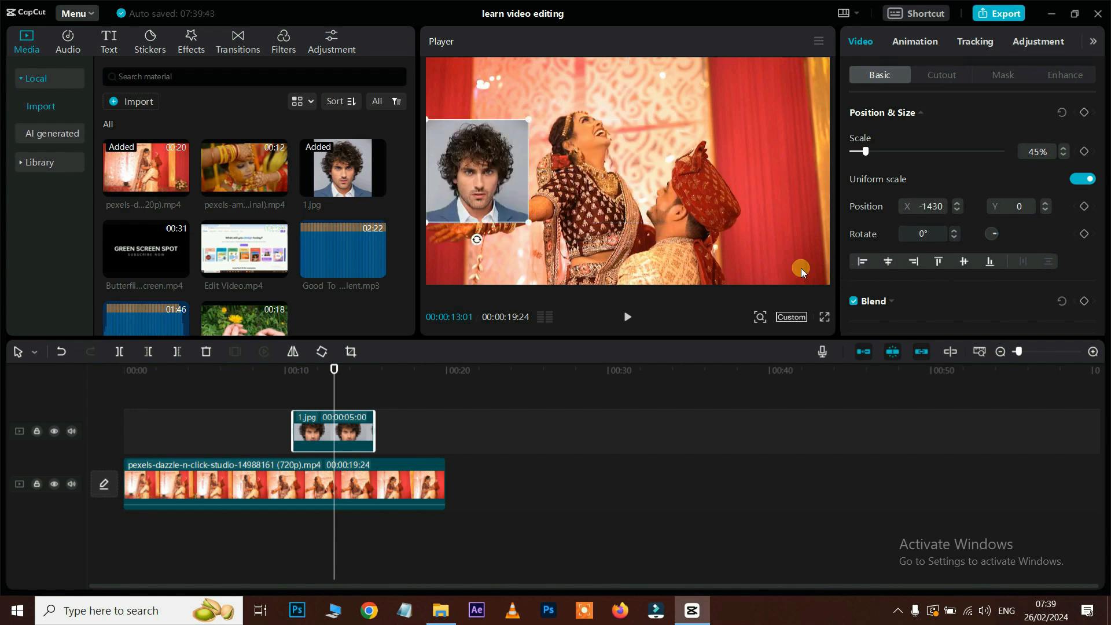
pyautogui.click(887, 261)
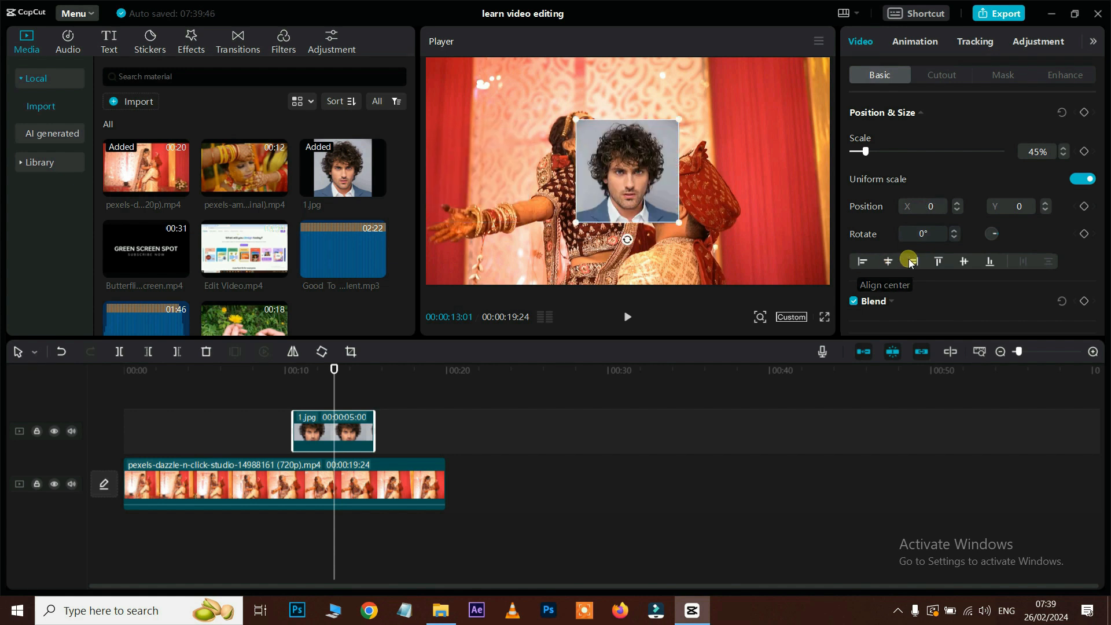
pyautogui.click(914, 262)
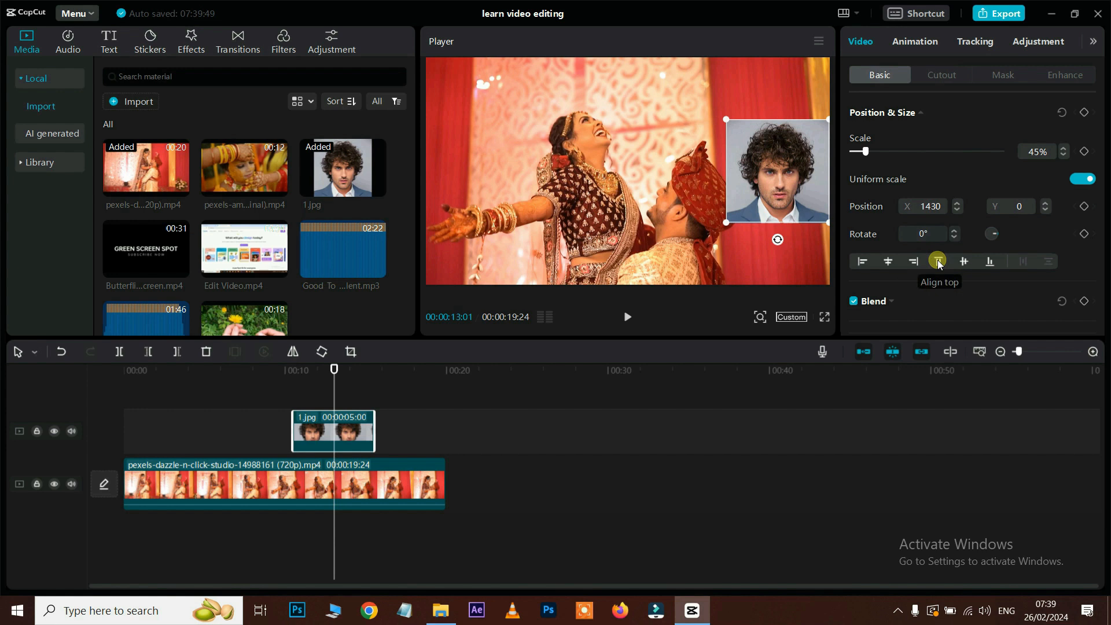
pyautogui.click(938, 262)
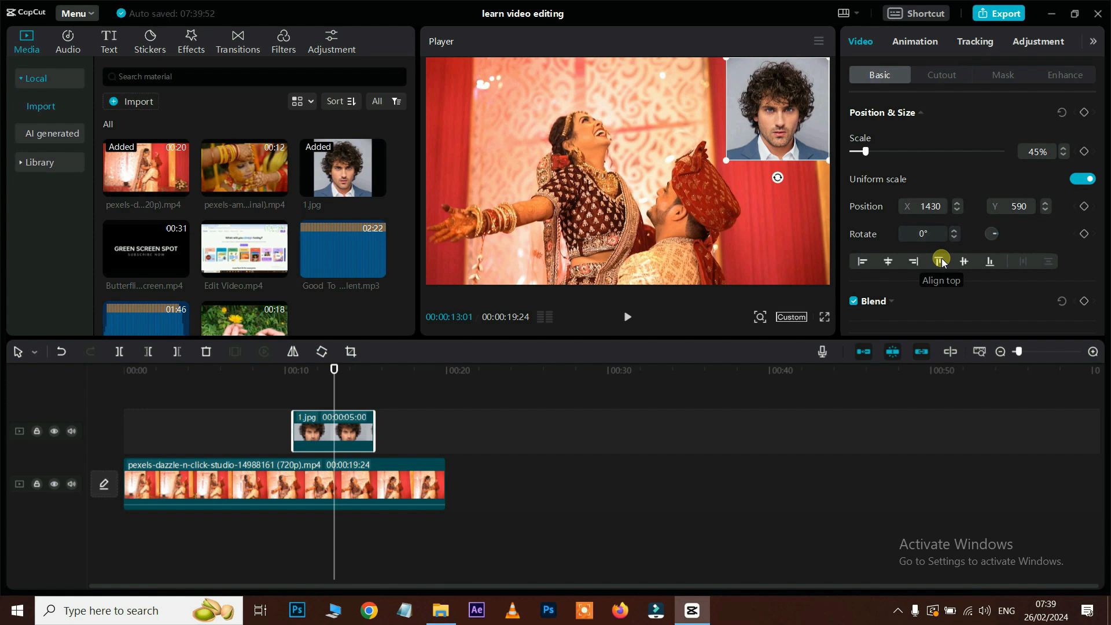
# Step: Align the face photo to the bottom-right corner at X 1430, Y -590
pyautogui.click(887, 261)
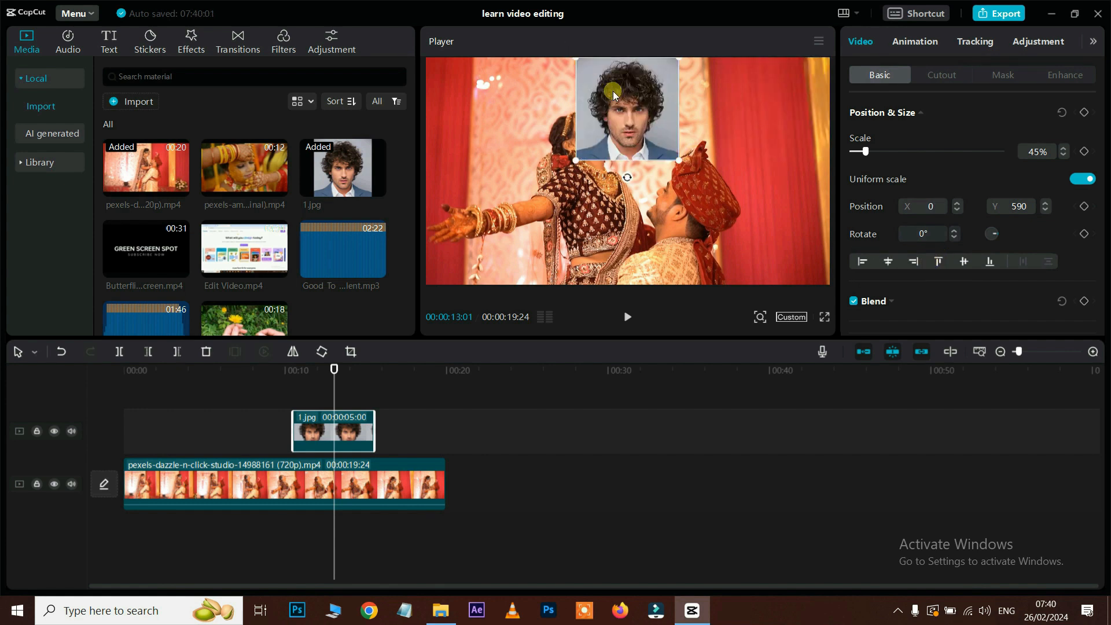
pyautogui.click(981, 265)
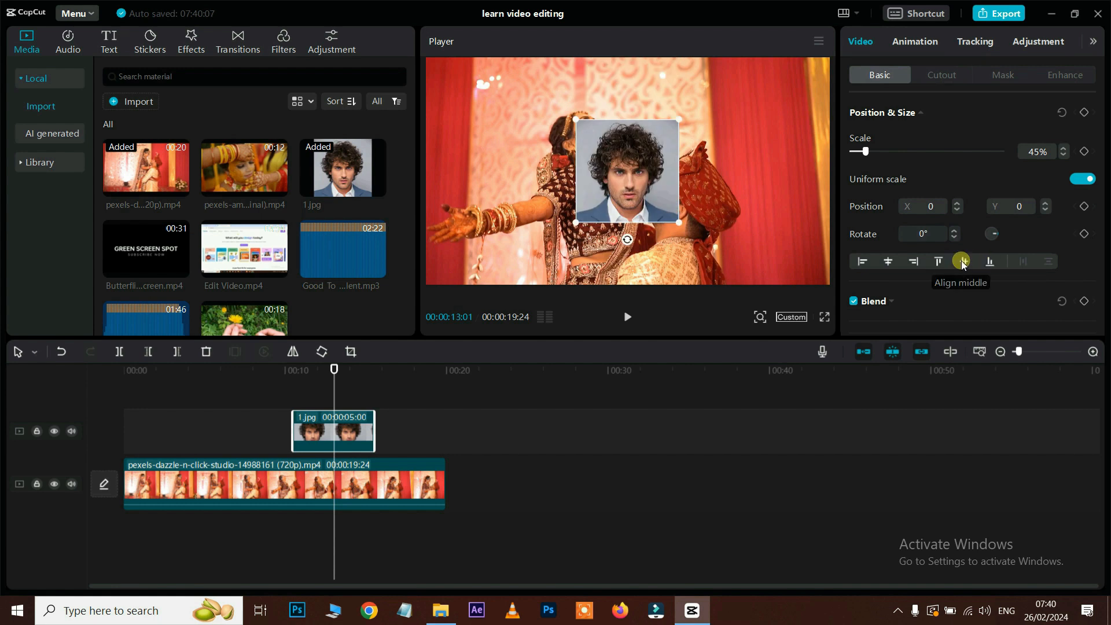
pyautogui.click(862, 261)
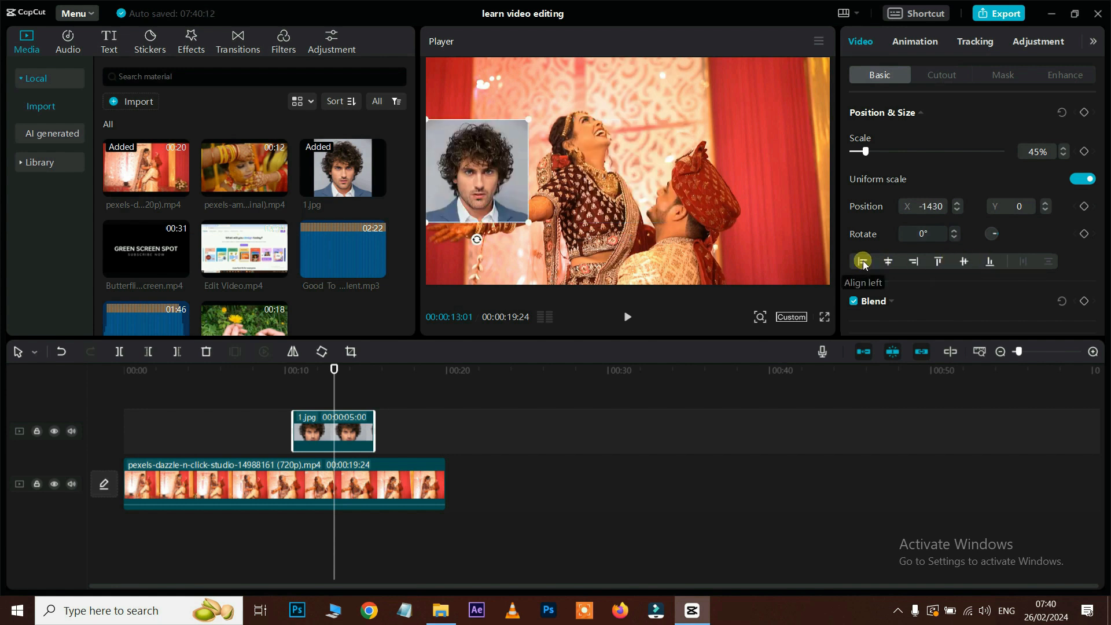
pyautogui.click(990, 262)
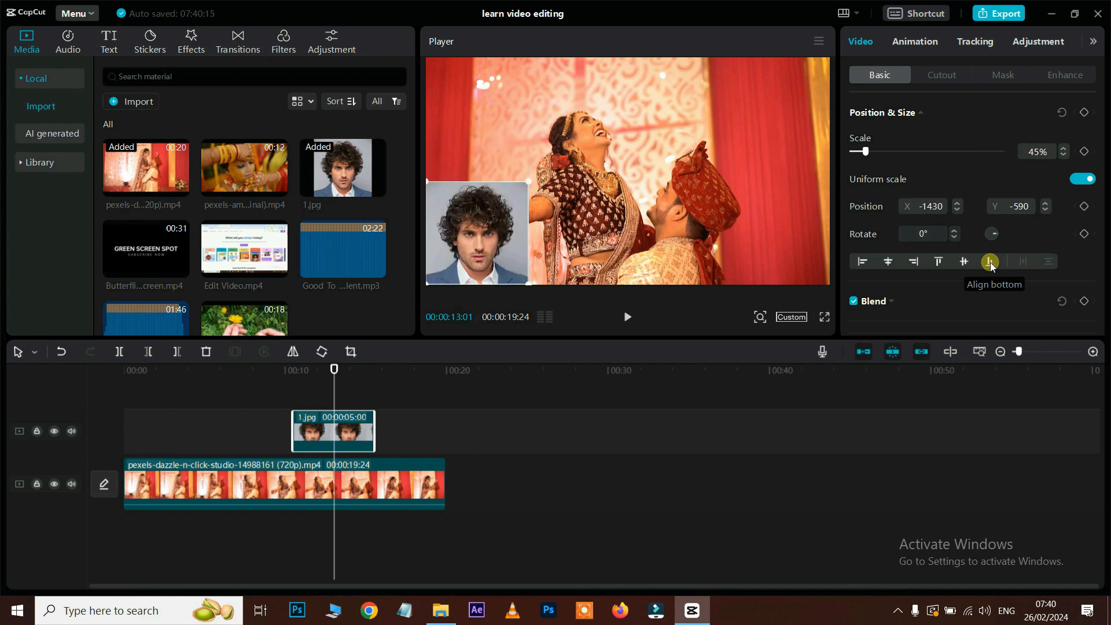
pyautogui.click(916, 262)
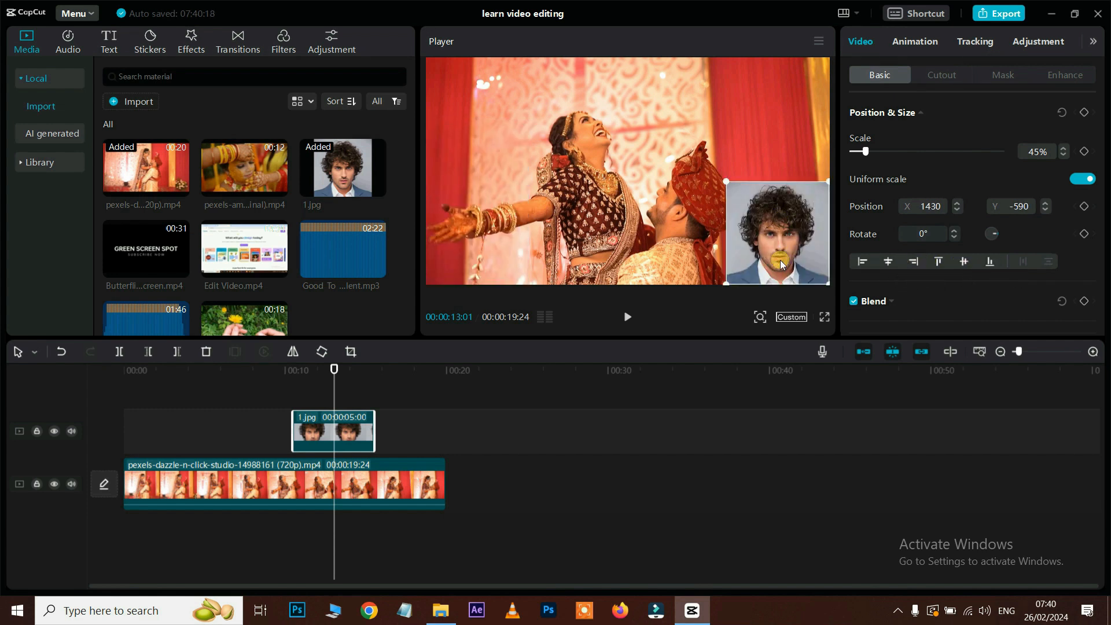
pyautogui.scroll(-3, 970, 235)
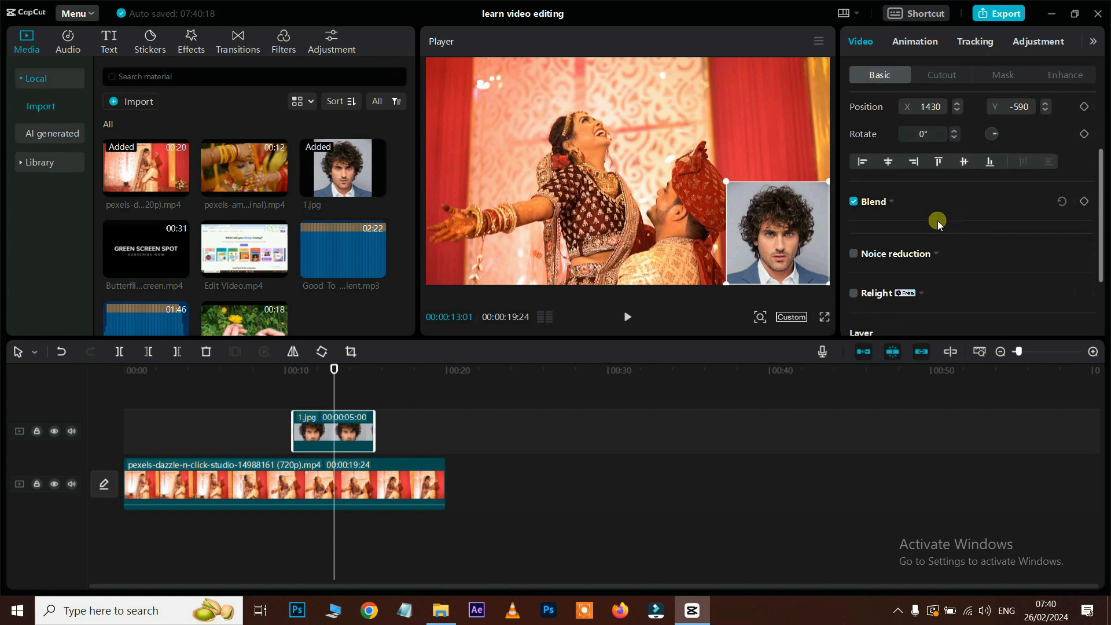
# Step: Delete the 1.jpg overlay and add the pexels-aman ceremony clip on an overlay track
pyautogui.click(893, 204)
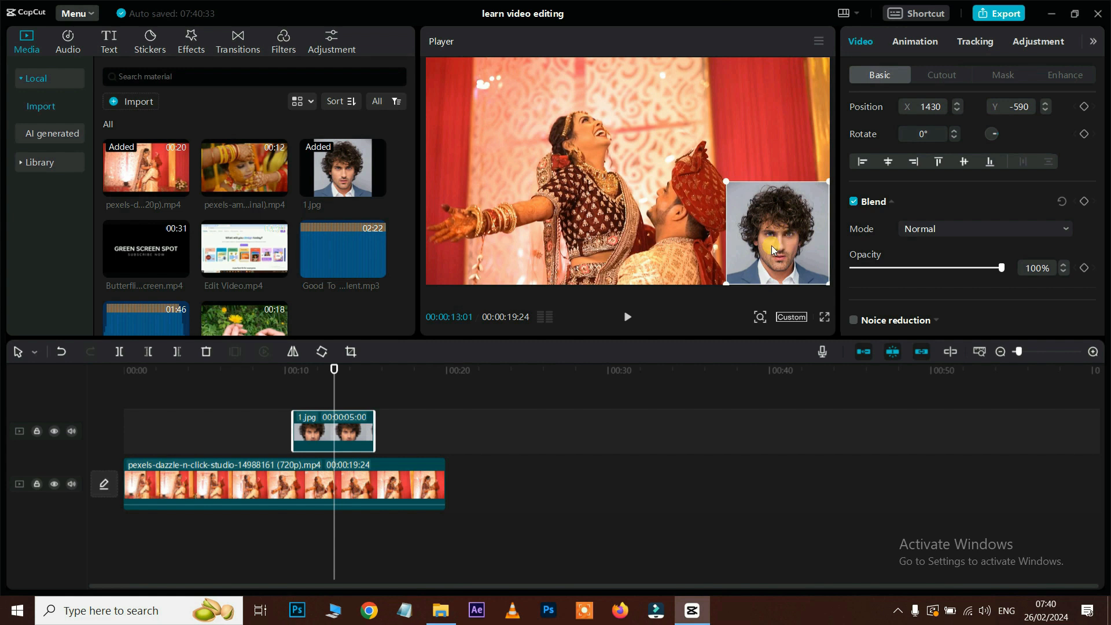
pyautogui.press('Delete')
pyautogui.moveTo(249, 162); pyautogui.dragTo(215, 429)
pyautogui.moveTo(332, 370); pyautogui.dragTo(293, 371)
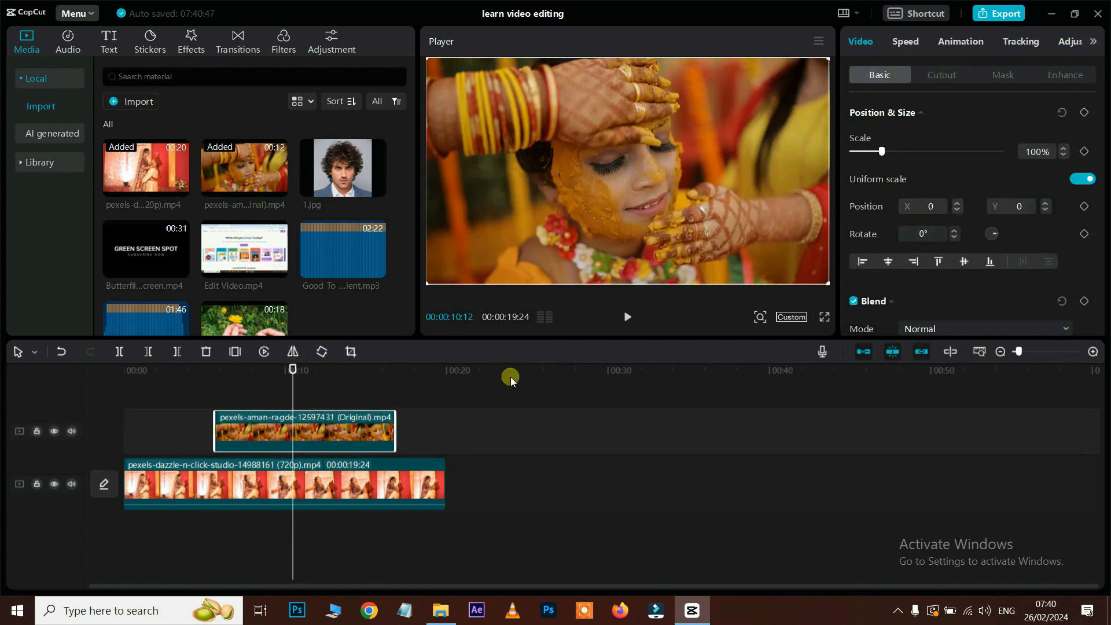
pyautogui.scroll(-3, 938, 257)
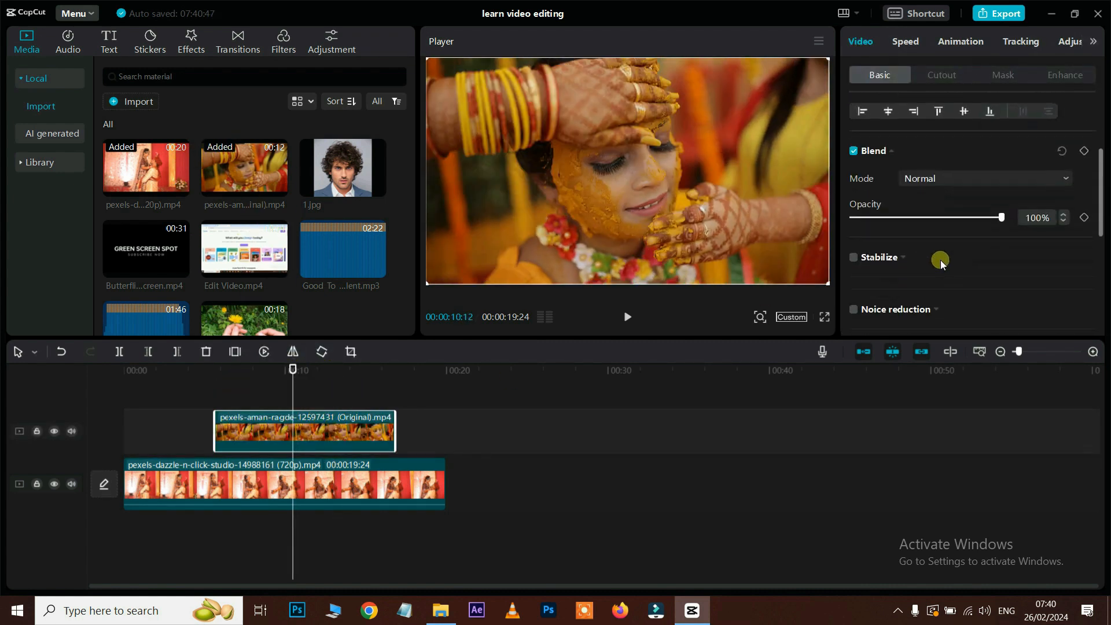
# Step: Preview the ceremony overlay with Brighten, Darken and Overlay blend modes
pyautogui.click(956, 165)
pyautogui.click(939, 212)
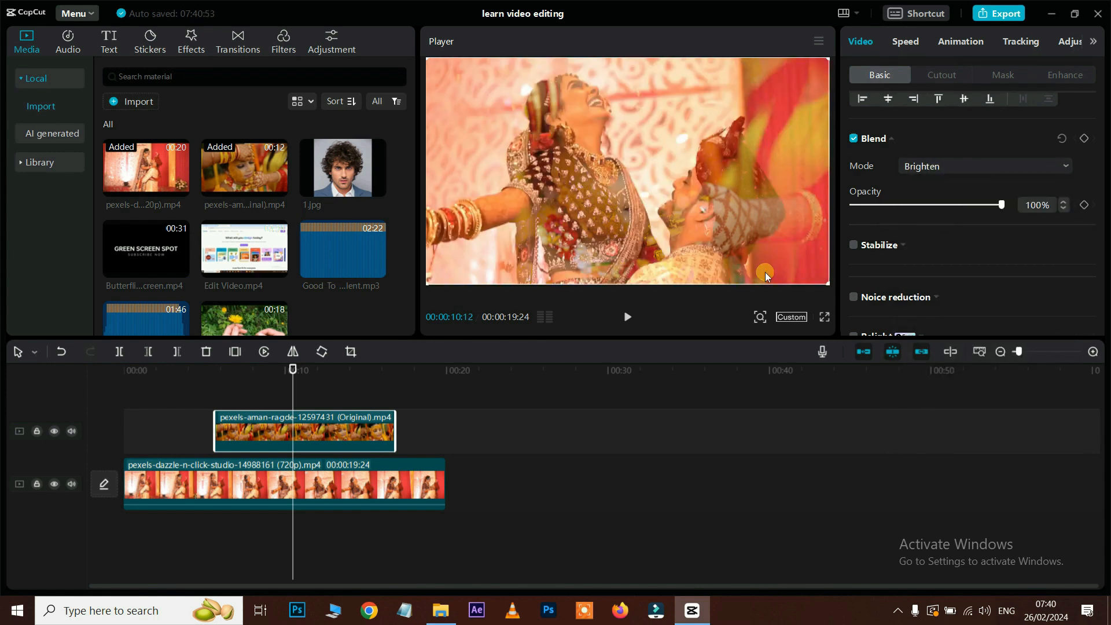
pyautogui.click(200, 372)
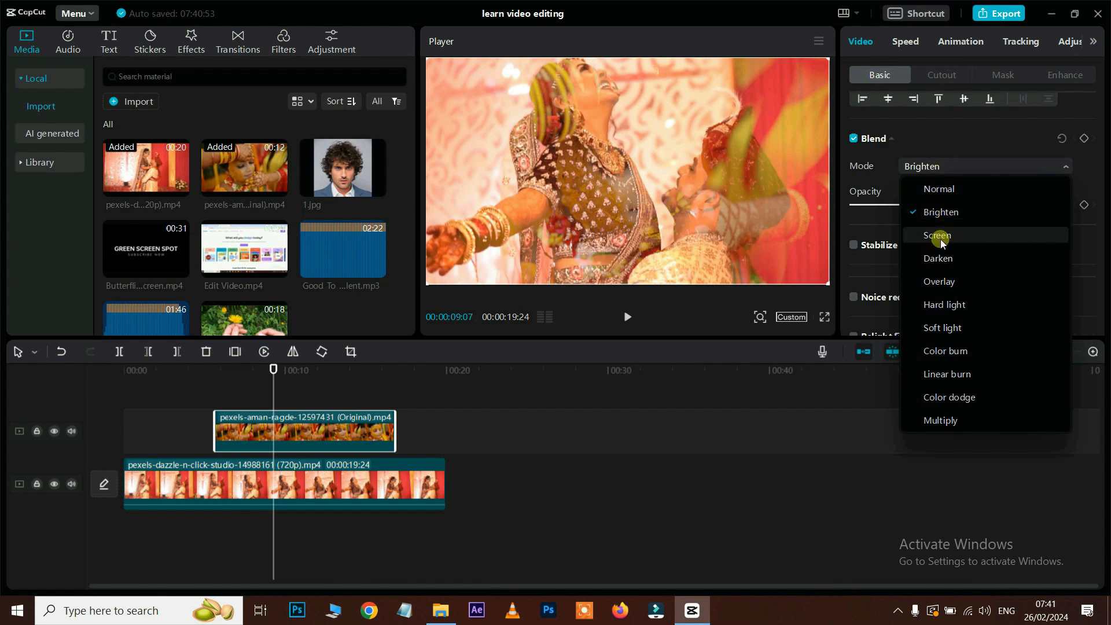
pyautogui.click(936, 254)
pyautogui.press('space')
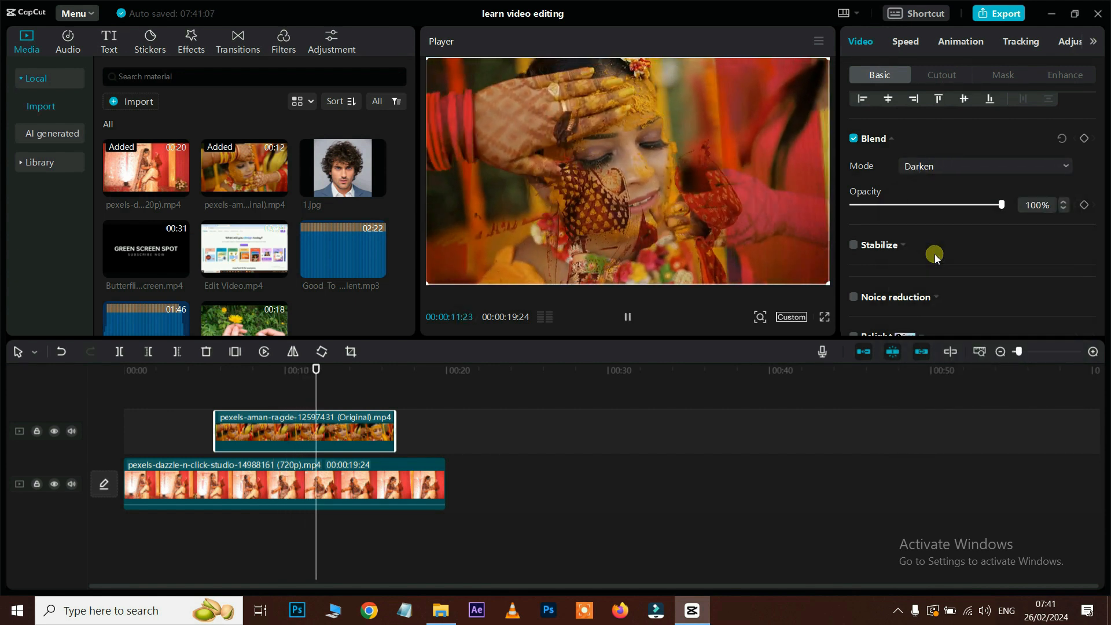
pyautogui.click(938, 166)
pyautogui.click(943, 281)
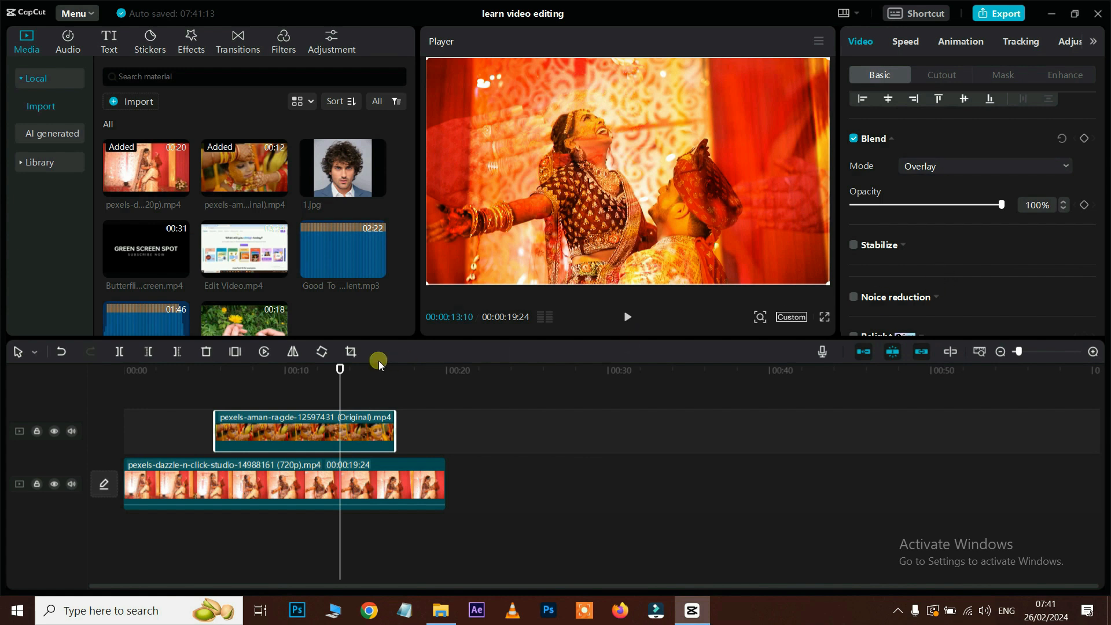
pyautogui.click(320, 372)
pyautogui.press('space')
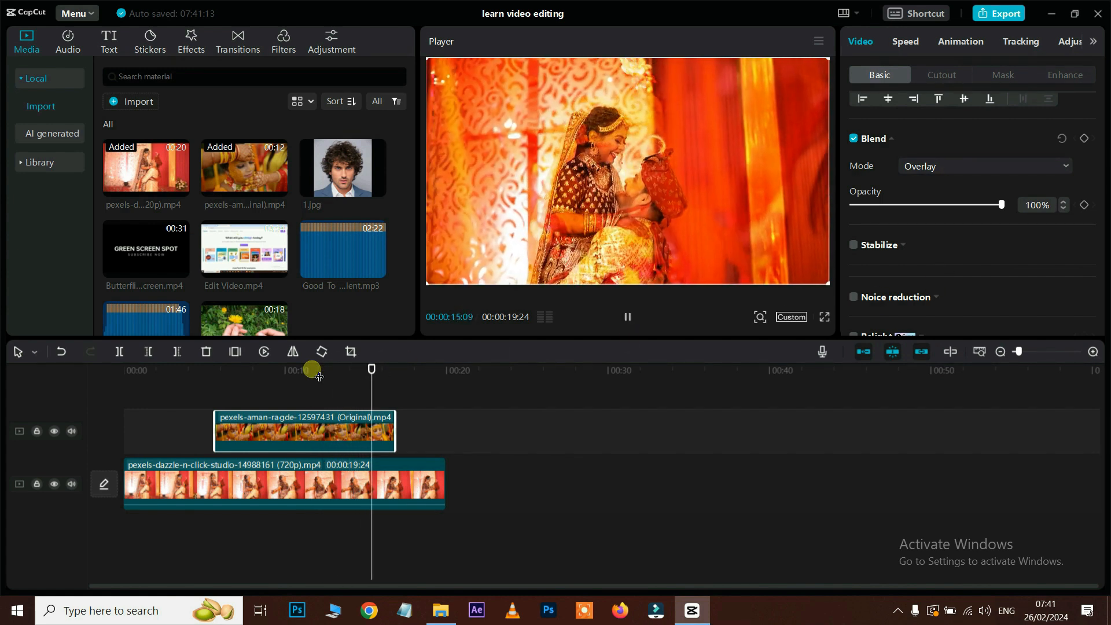
pyautogui.press('space')
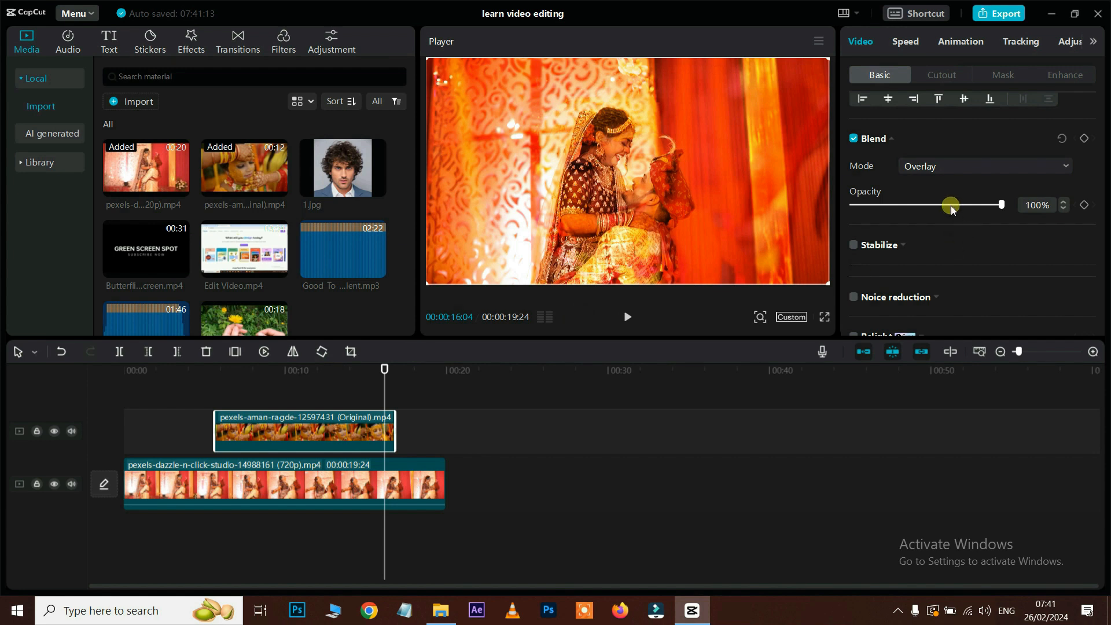
# Step: Try Hard light and Soft light blend modes, then delete the ceremony overlay clip
pyautogui.click(942, 165)
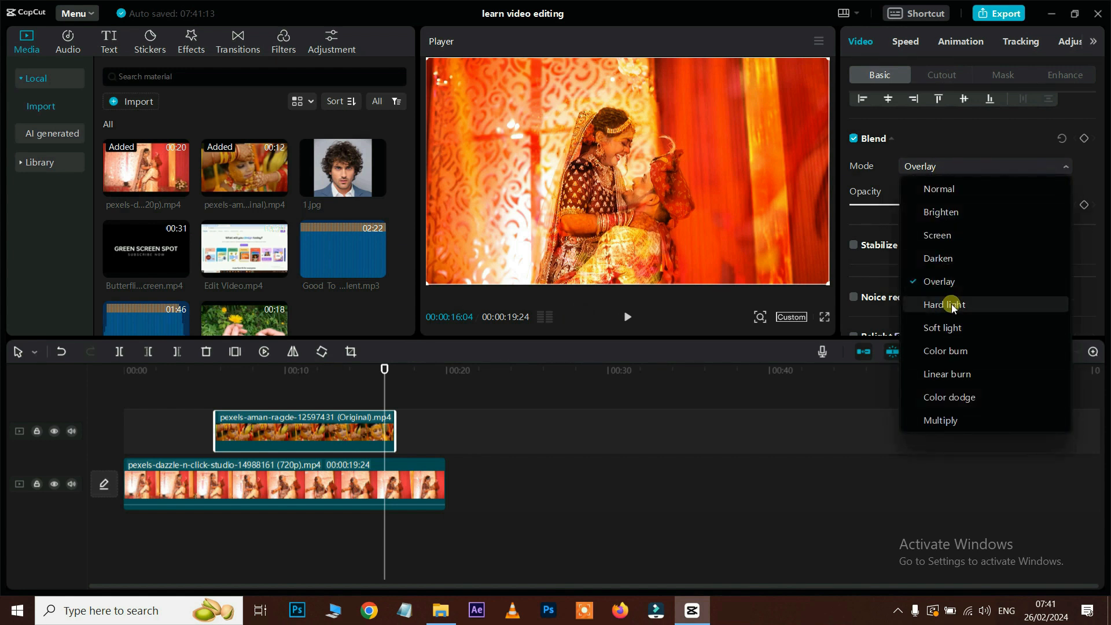
pyautogui.click(949, 303)
pyautogui.click(317, 373)
pyautogui.press('space')
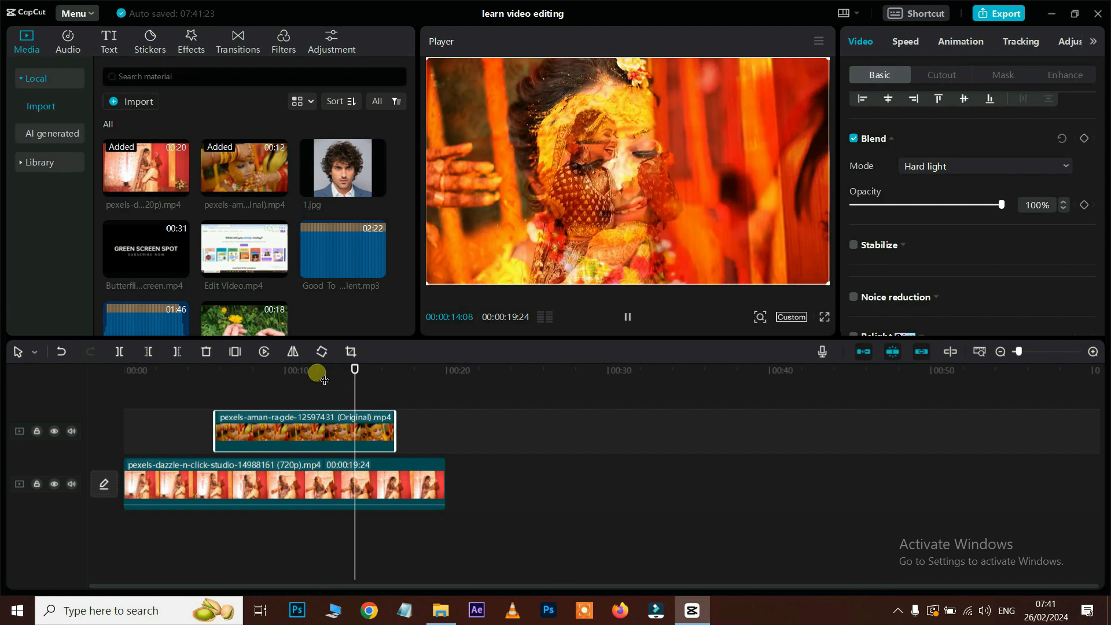
pyautogui.click(939, 167)
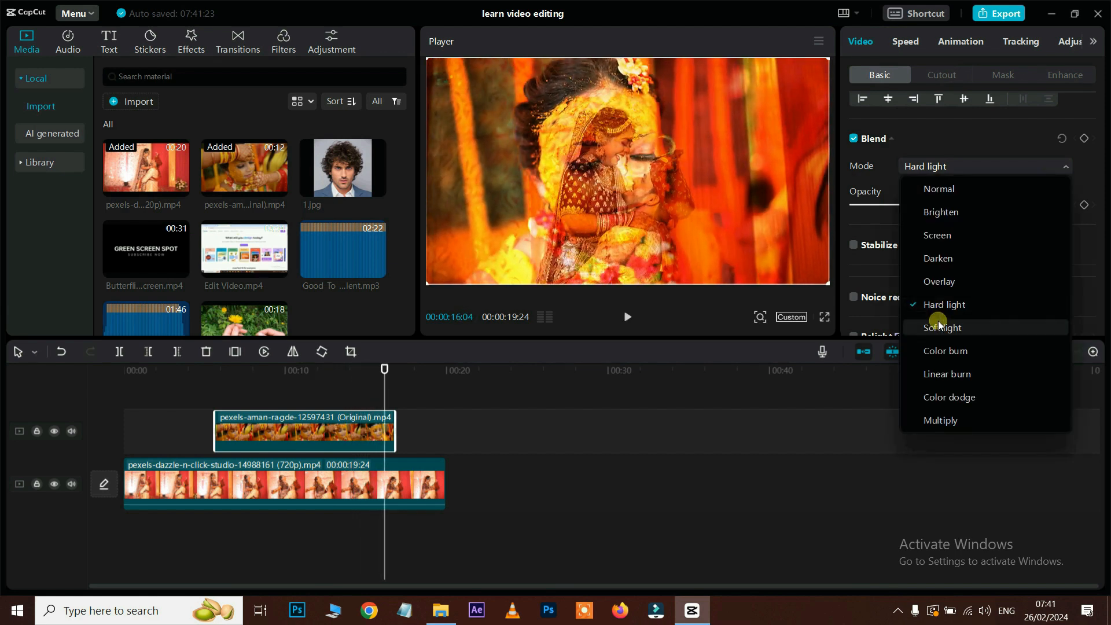
pyautogui.click(939, 321)
pyautogui.click(326, 370)
pyautogui.press('space')
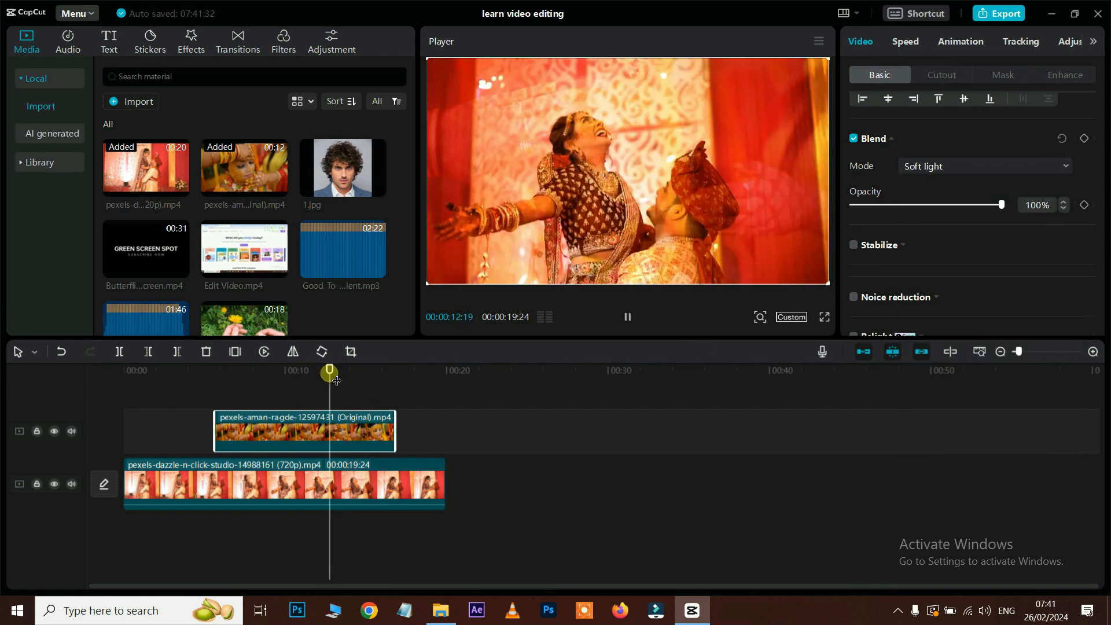
pyautogui.click(988, 166)
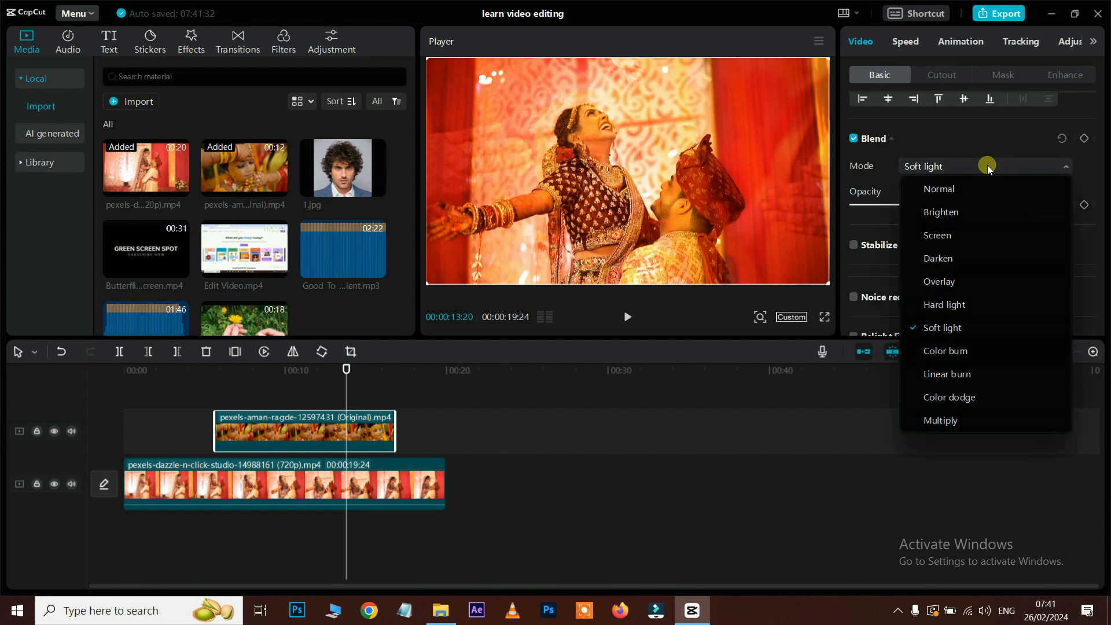
pyautogui.click(305, 431)
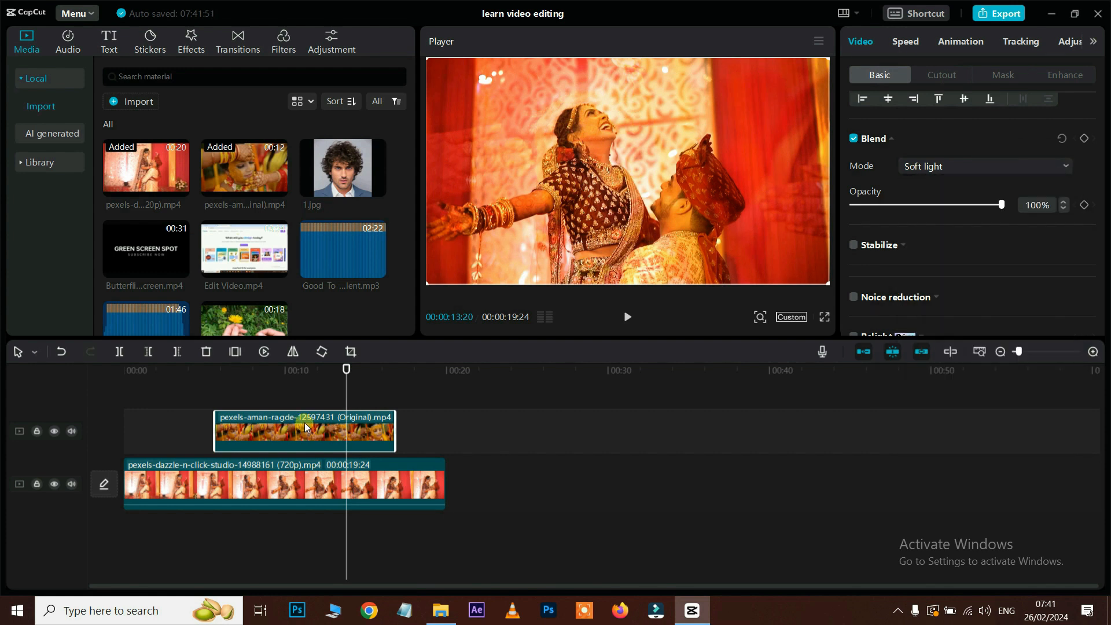
pyautogui.press('Delete')
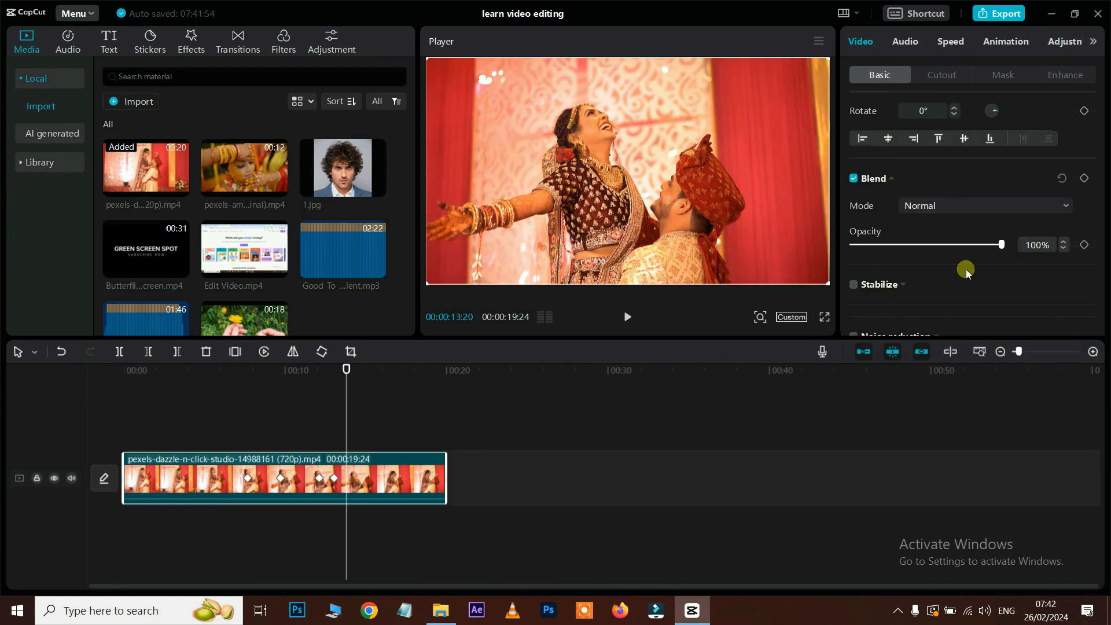
pyautogui.moveTo(1002, 246)
pyautogui.mouseDown()
pyautogui.moveTo(918, 247)
pyautogui.moveTo(1002, 247)
pyautogui.mouseUp()
pyautogui.moveTo(340, 174); pyautogui.dragTo(302, 424)
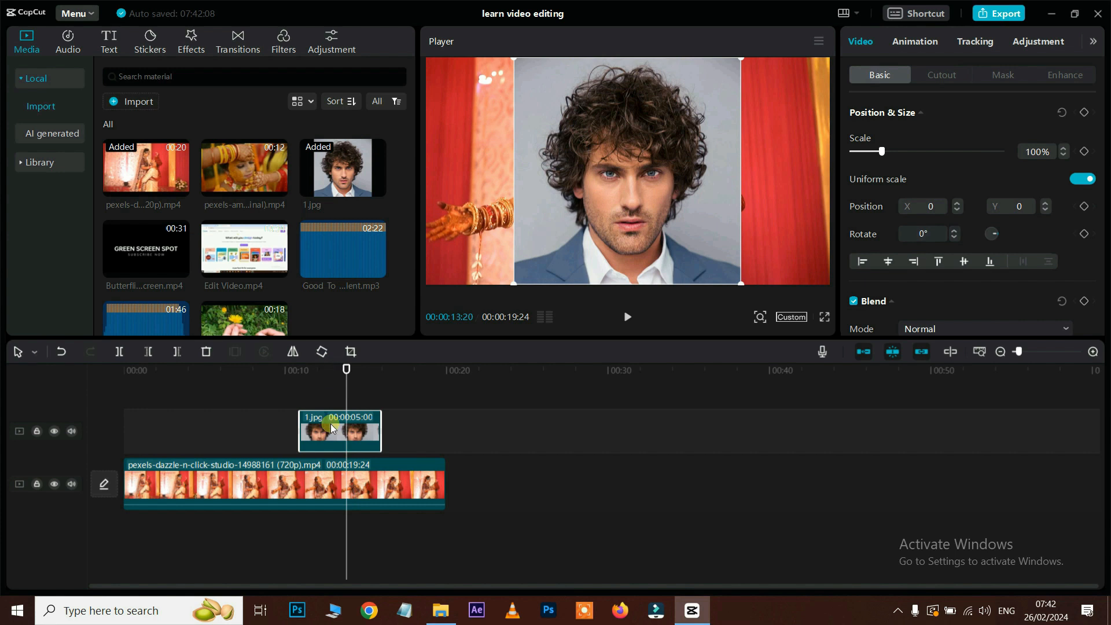
pyautogui.moveTo(514, 60); pyautogui.dragTo(598, 137)
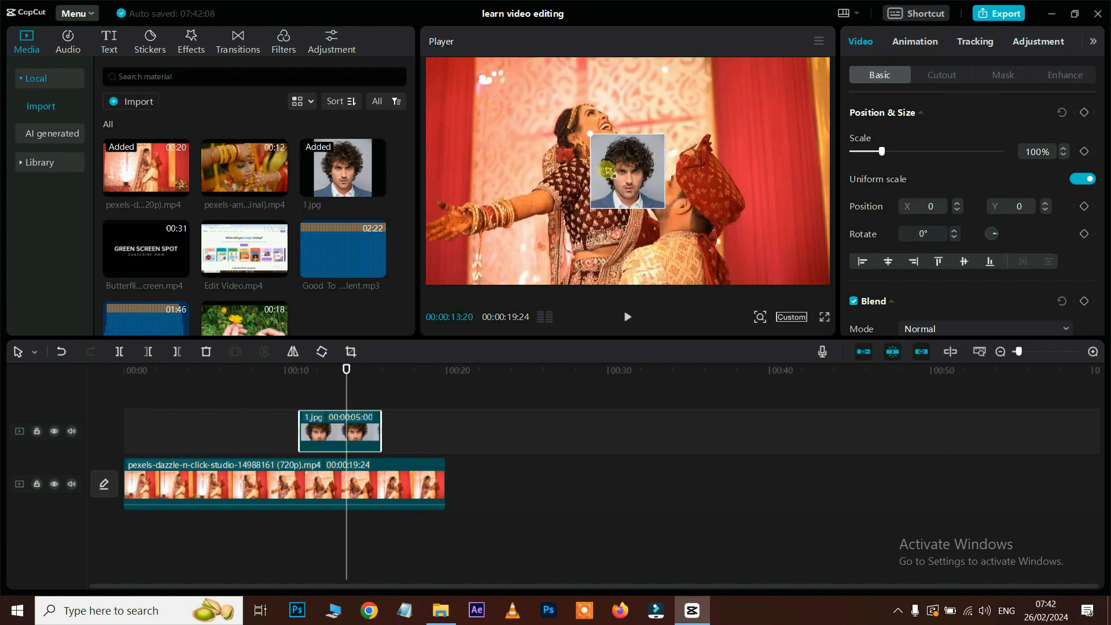
pyautogui.moveTo(620, 175); pyautogui.dragTo(773, 244)
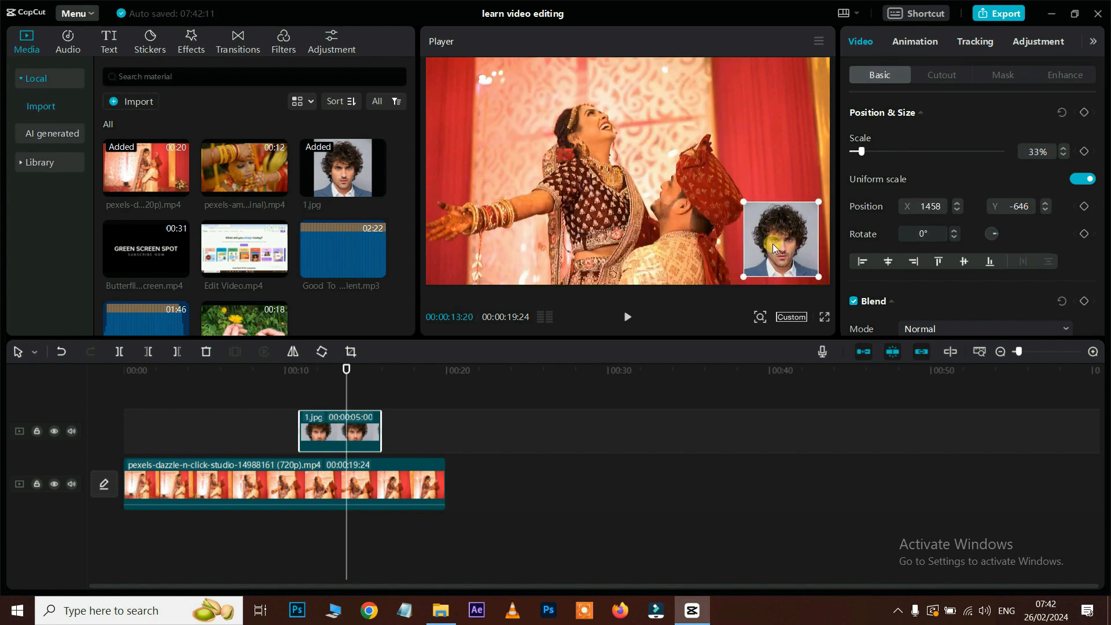
pyautogui.scroll(-4, 1062, 173)
pyautogui.moveTo(1002, 160); pyautogui.dragTo(921, 162)
pyautogui.moveTo(801, 236); pyautogui.dragTo(811, 252)
pyautogui.press('Delete')
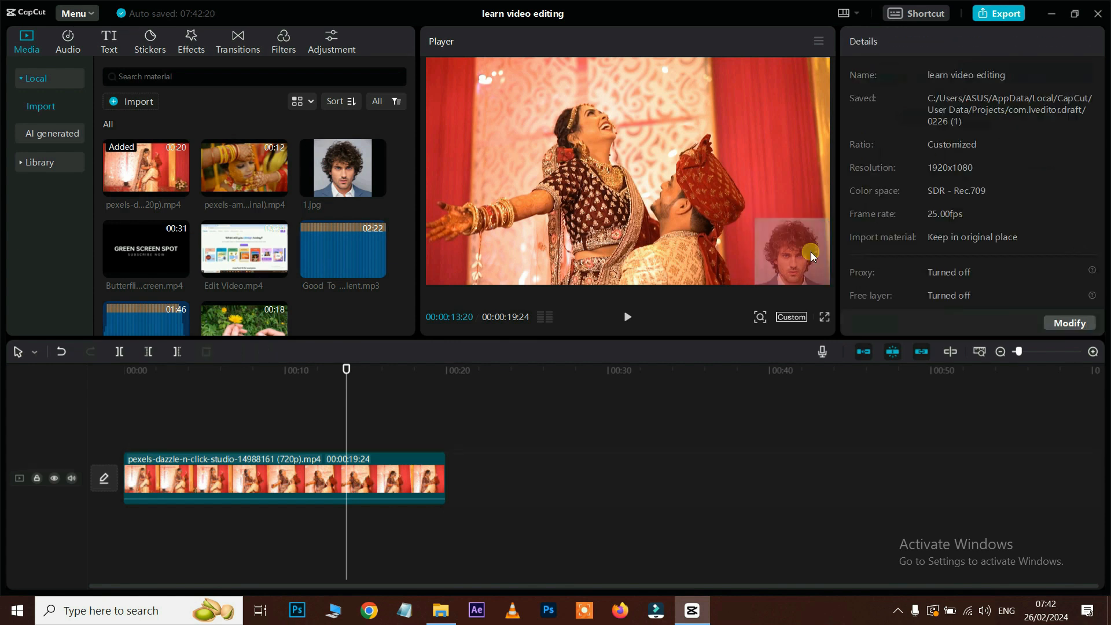
pyautogui.click(811, 252)
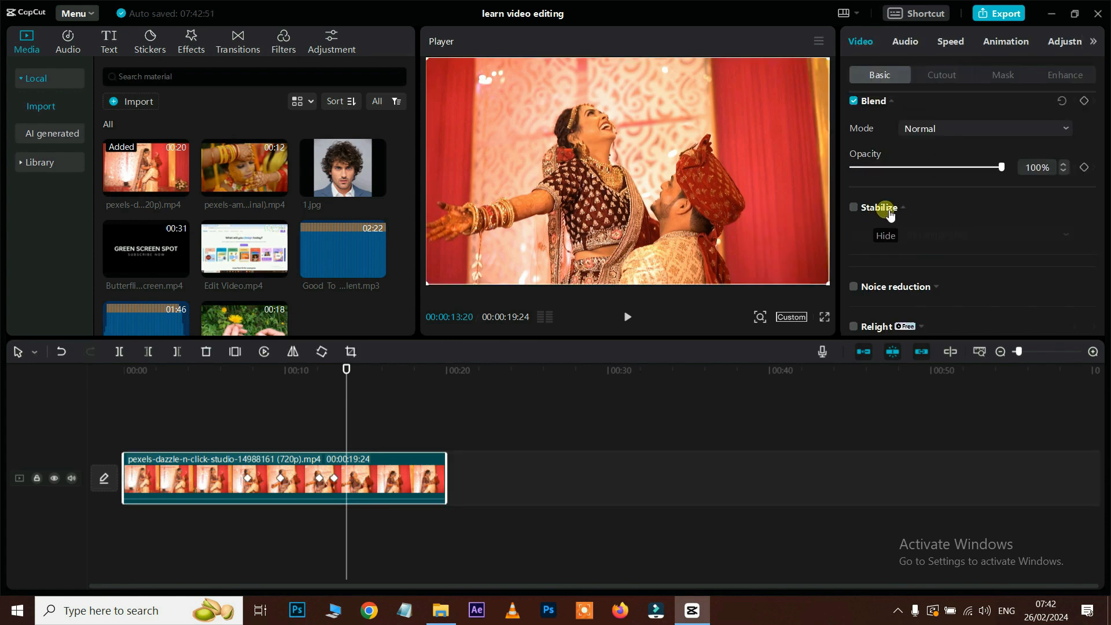
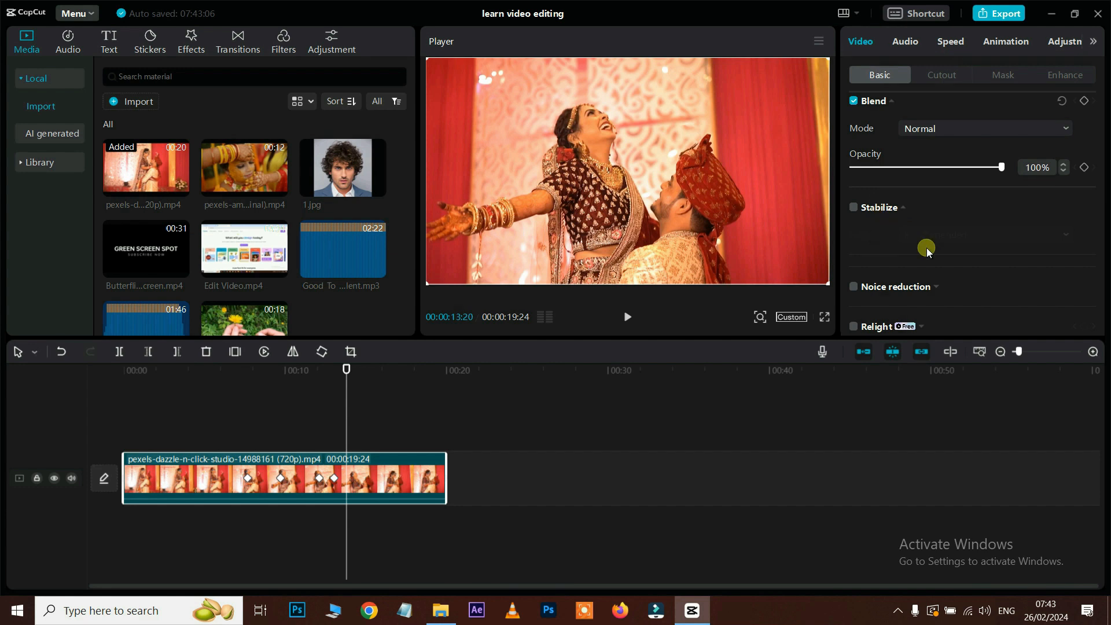
# Step: Place Edit Video.mp4 right after the wedding clip and move the playhead into it
pyautogui.scroll(-2, 926, 248)
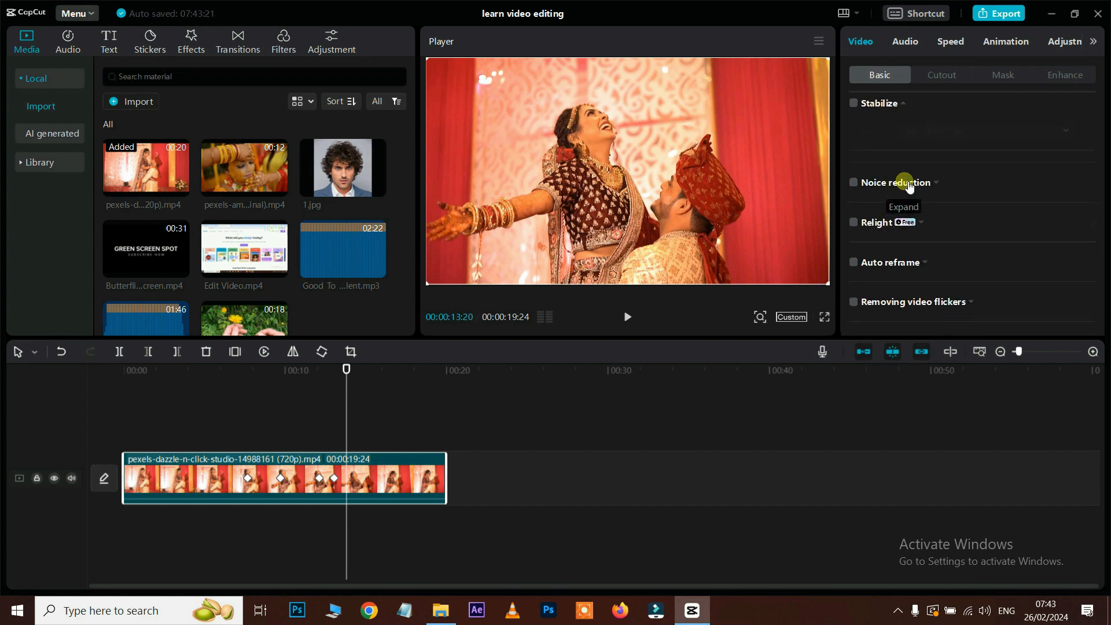
pyautogui.moveTo(244, 249); pyautogui.dragTo(488, 540)
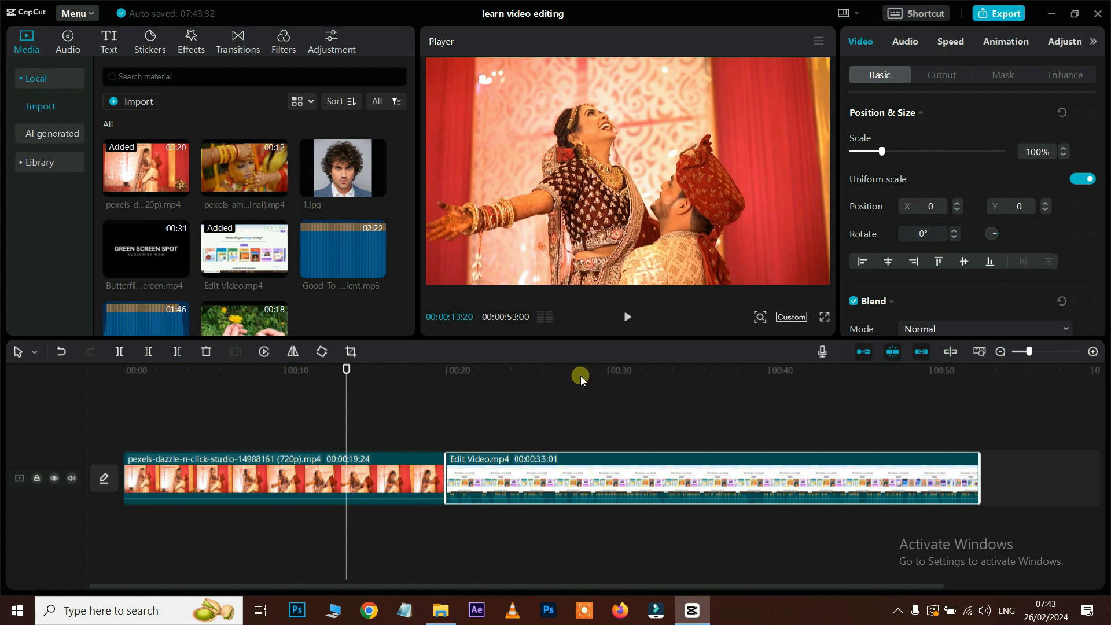
pyautogui.click(581, 376)
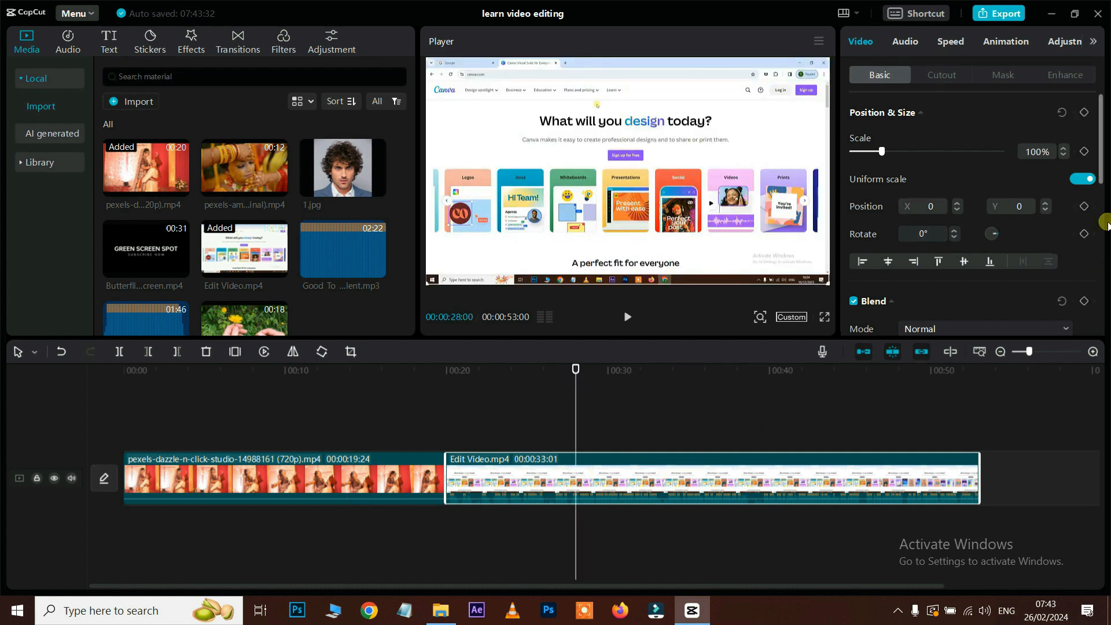
pyautogui.scroll(-3, 1016, 220)
pyautogui.scroll(-5, 1016, 220)
pyautogui.scroll(1, 932, 185)
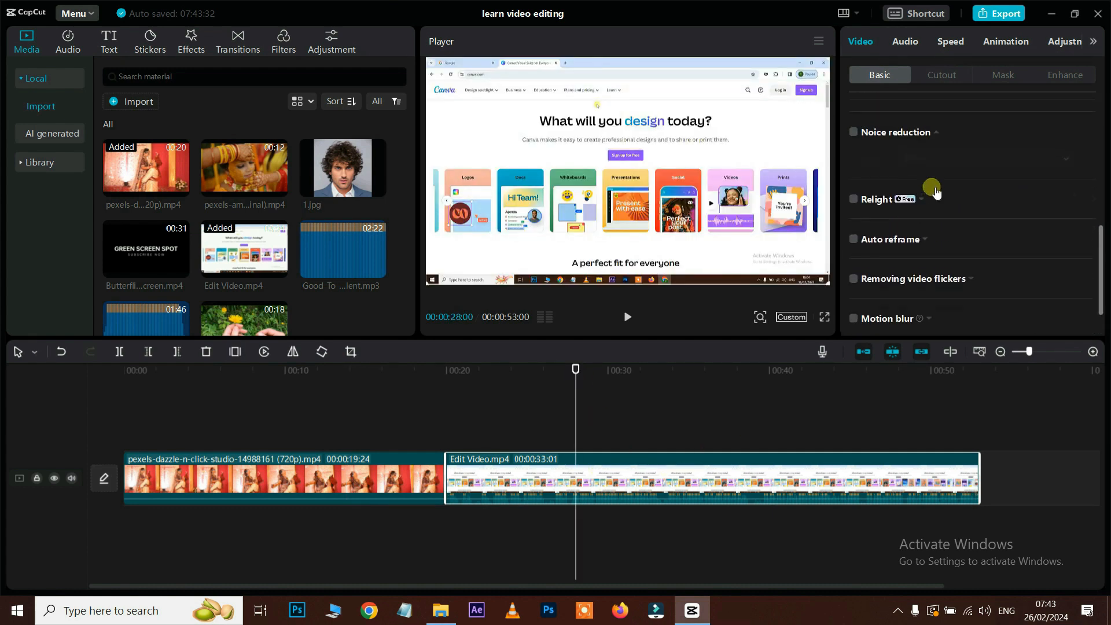
# Step: Enable noise reduction at Weak degree after trying Strong, and turn on Relight for Edit Video
pyautogui.click(853, 134)
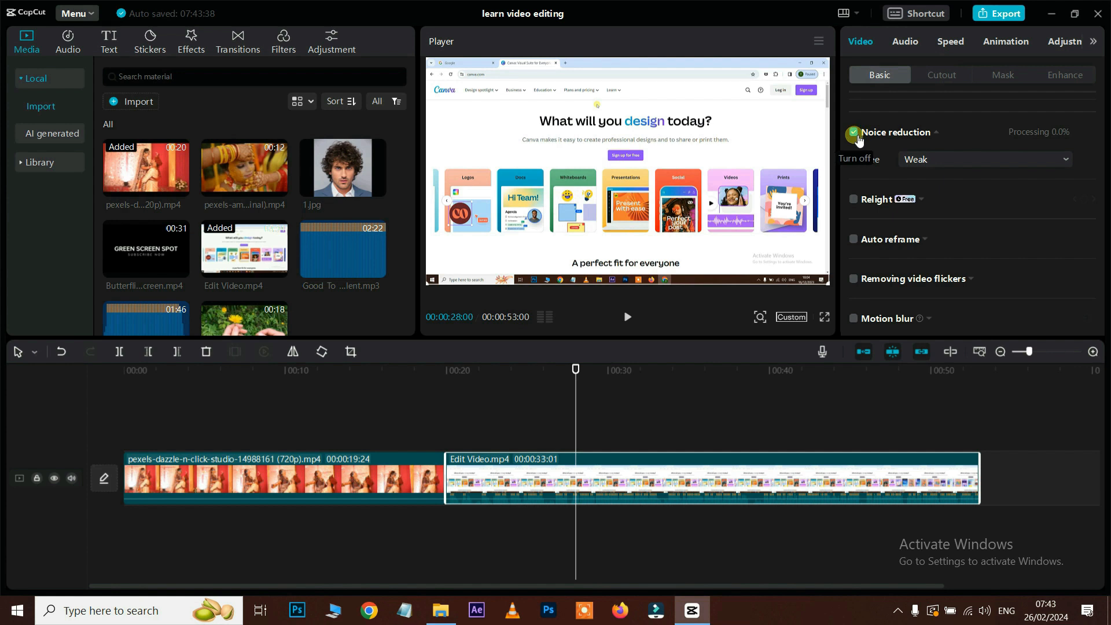
pyautogui.press('space')
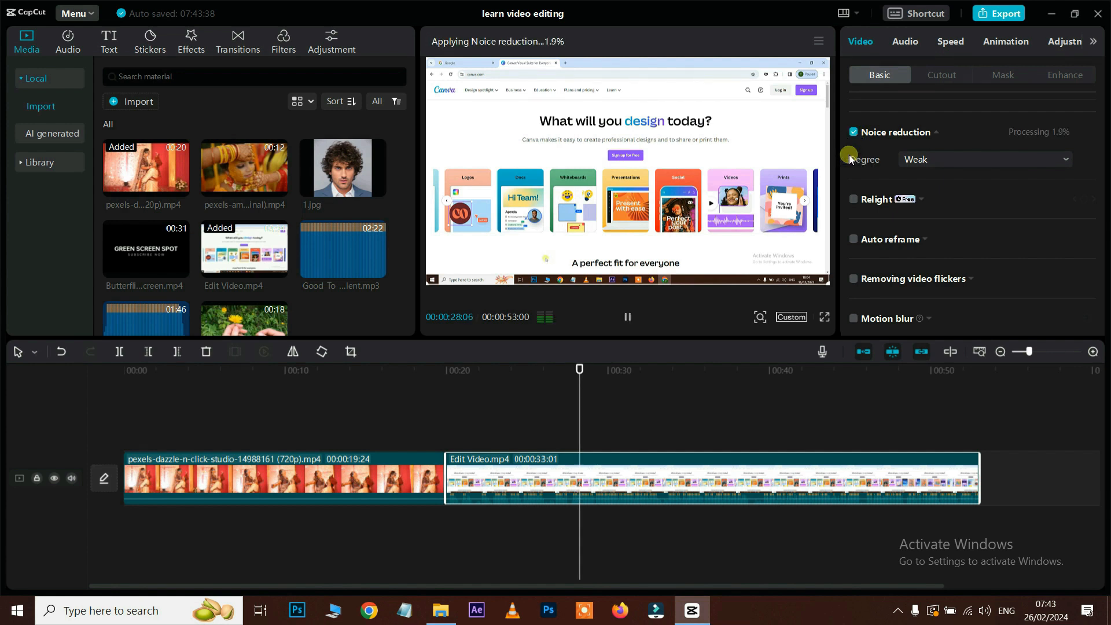
pyautogui.press('space')
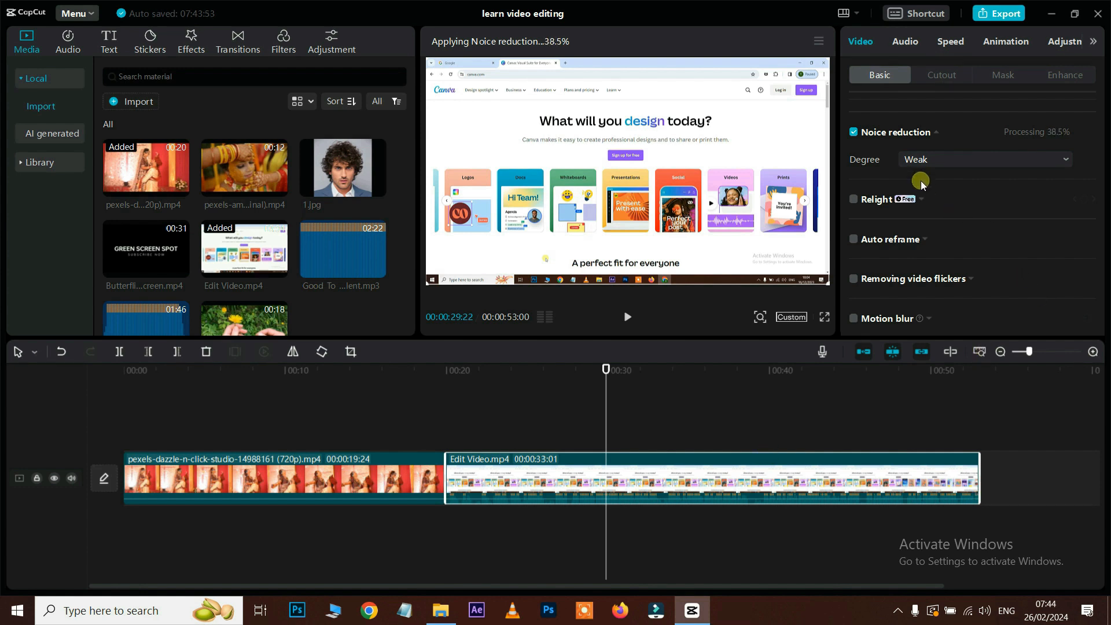
pyautogui.click(932, 166)
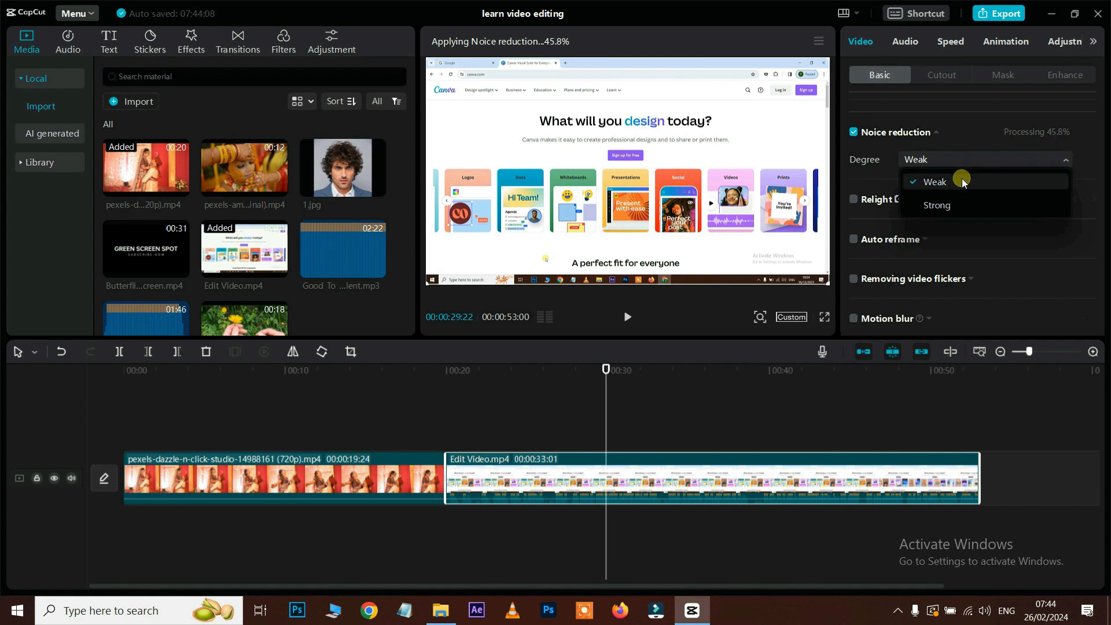
pyautogui.click(937, 206)
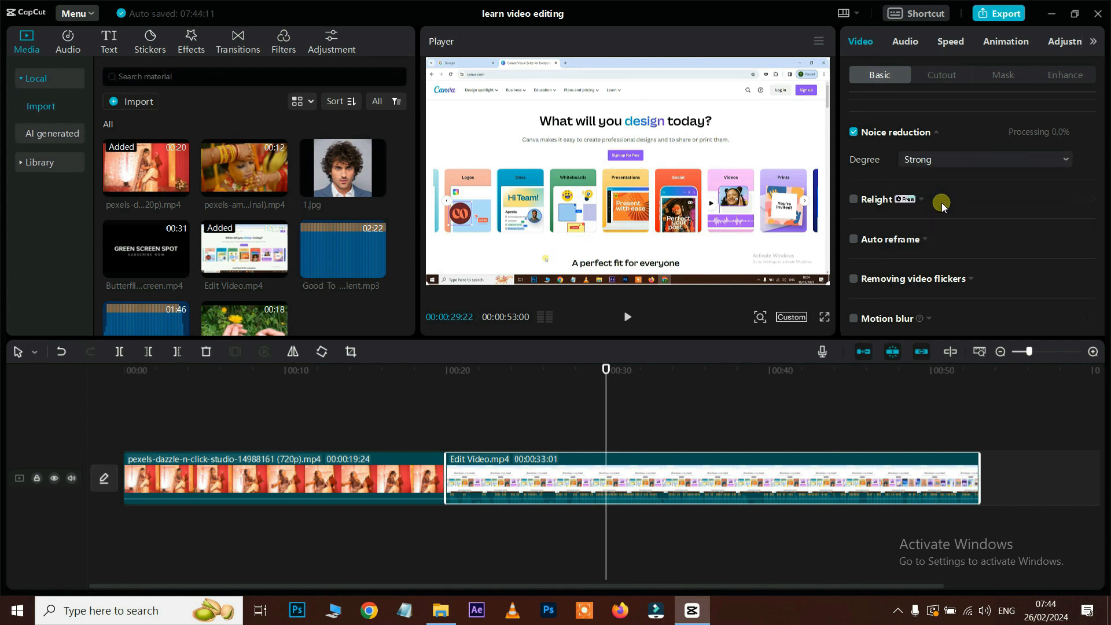
pyautogui.click(939, 162)
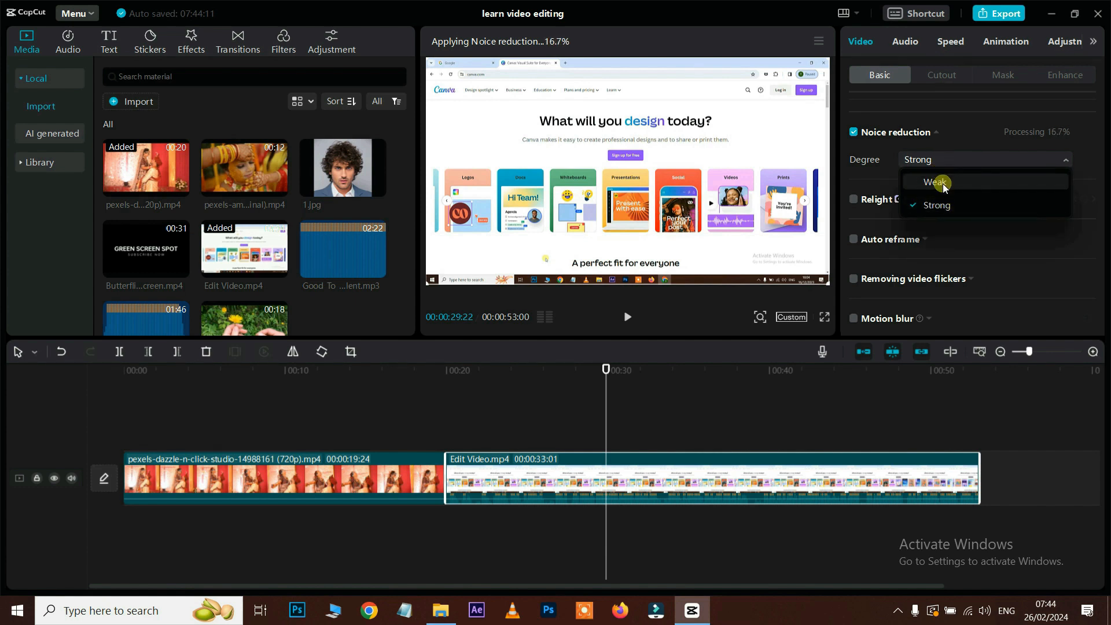
pyautogui.click(943, 183)
pyautogui.click(854, 202)
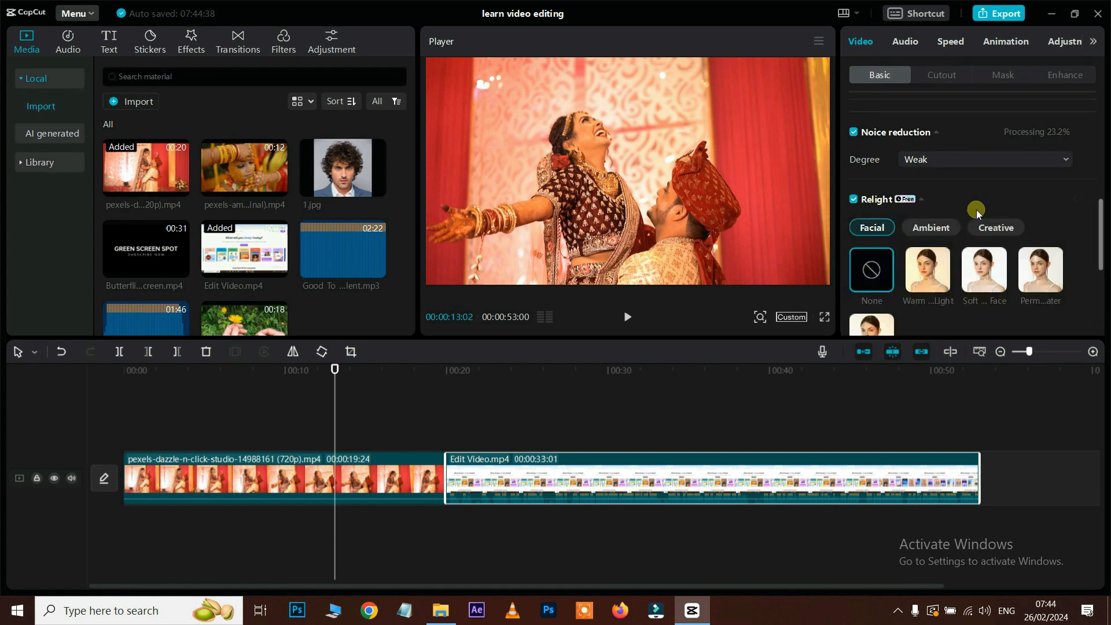
# Step: Apply the warm facial relight preset and move the light up into the sky
pyautogui.scroll(-2, 975, 210)
pyautogui.click(928, 217)
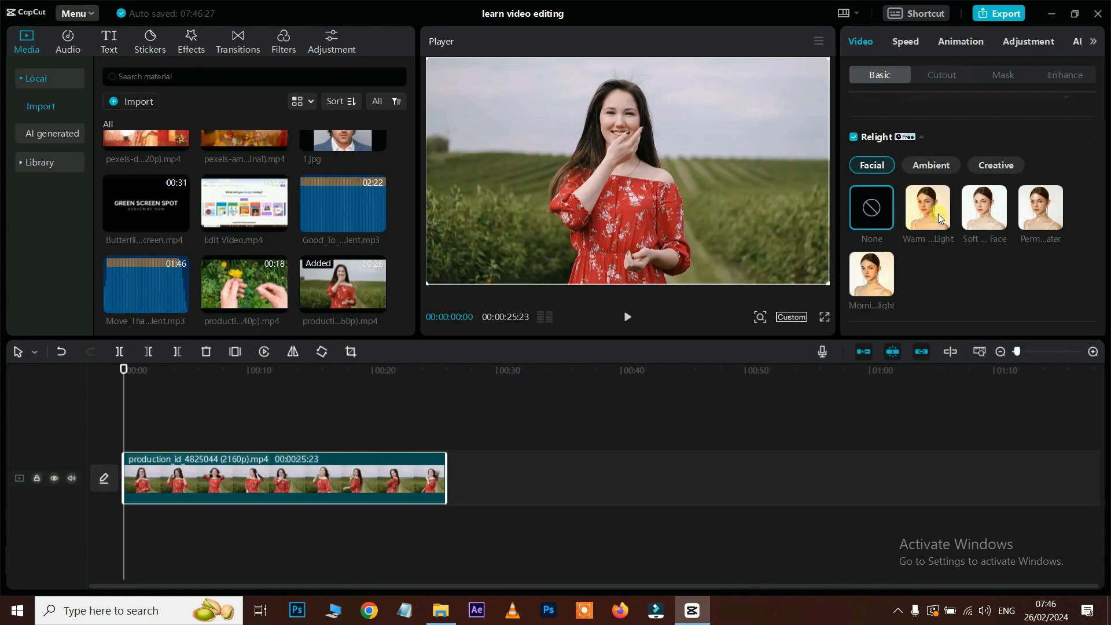
pyautogui.click(939, 215)
pyautogui.moveTo(550, 192); pyautogui.dragTo(560, 92)
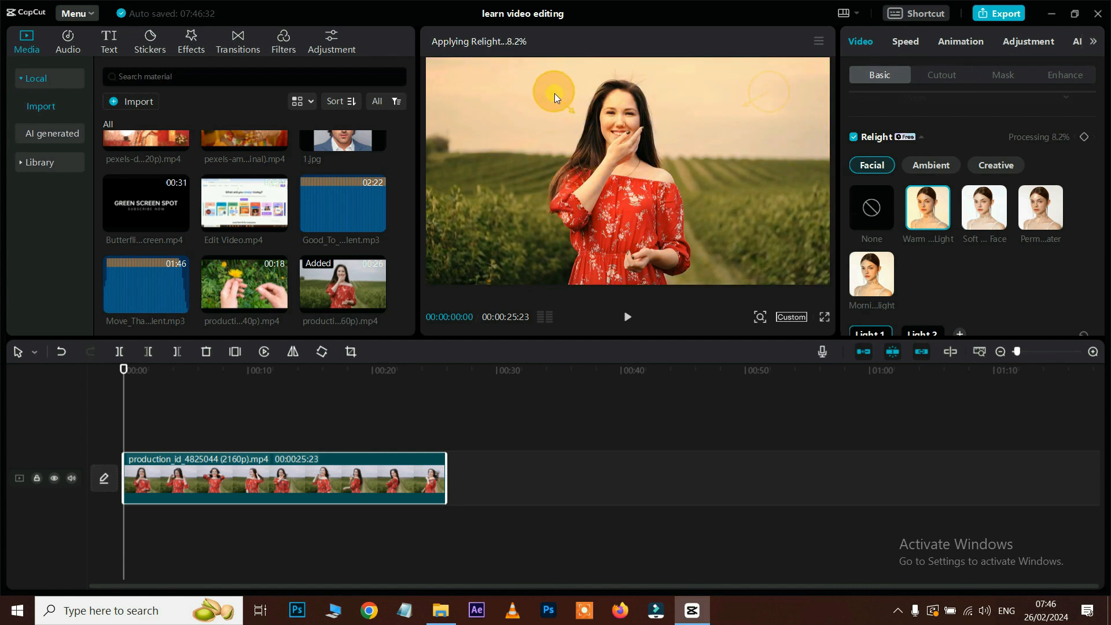
# Step: Switch to the Soft Face relight preset and reposition the light around the frame
pyautogui.click(994, 214)
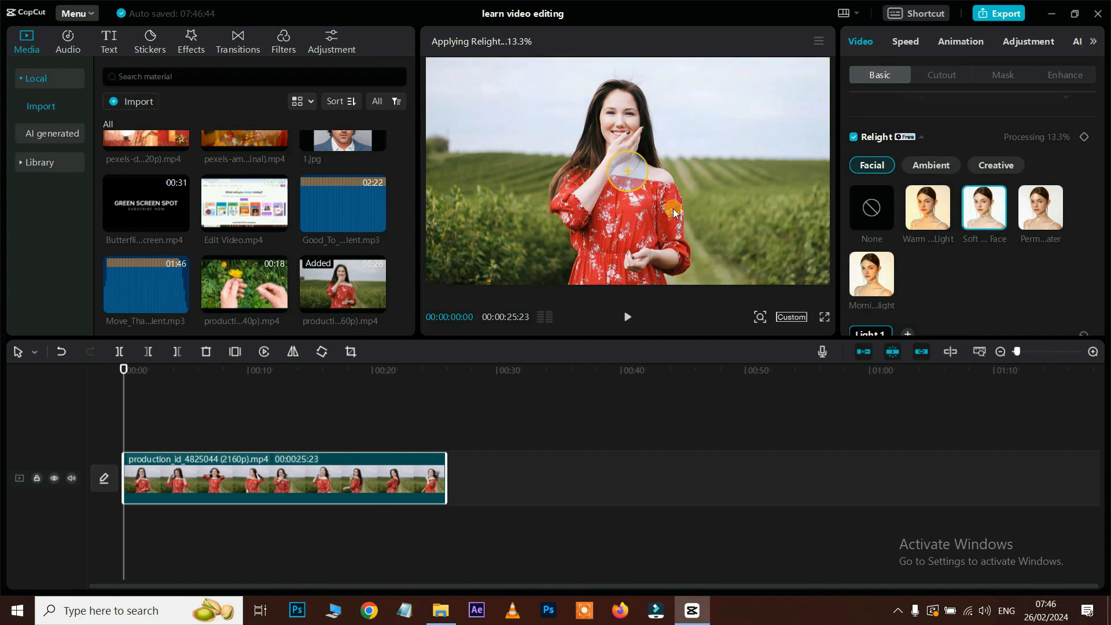
pyautogui.moveTo(667, 127); pyautogui.dragTo(571, 90)
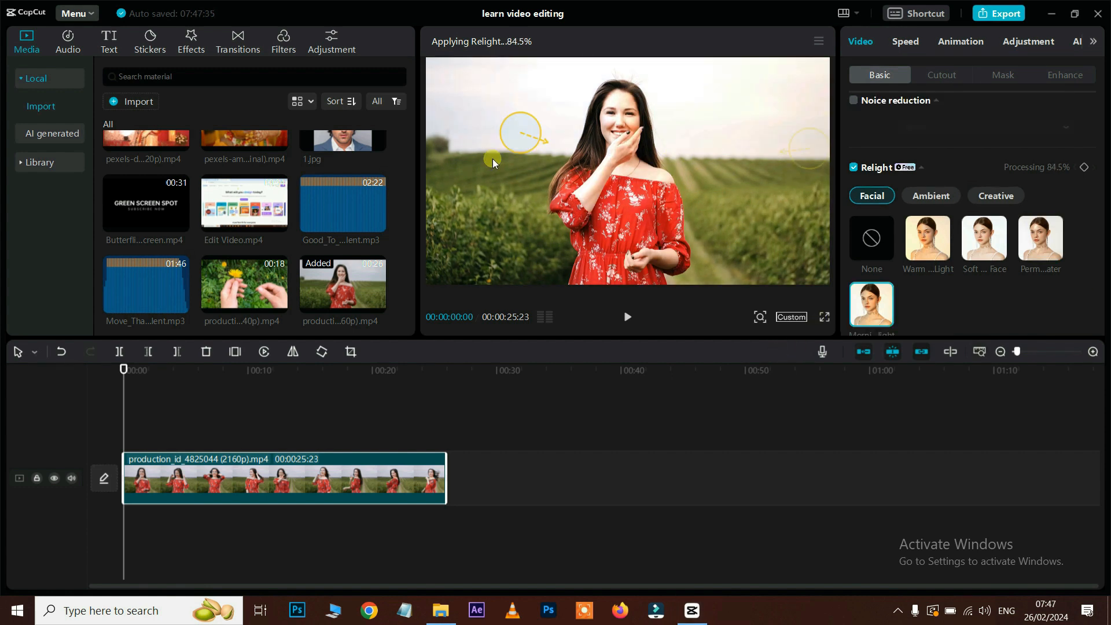
pyautogui.scroll(-6, 972, 257)
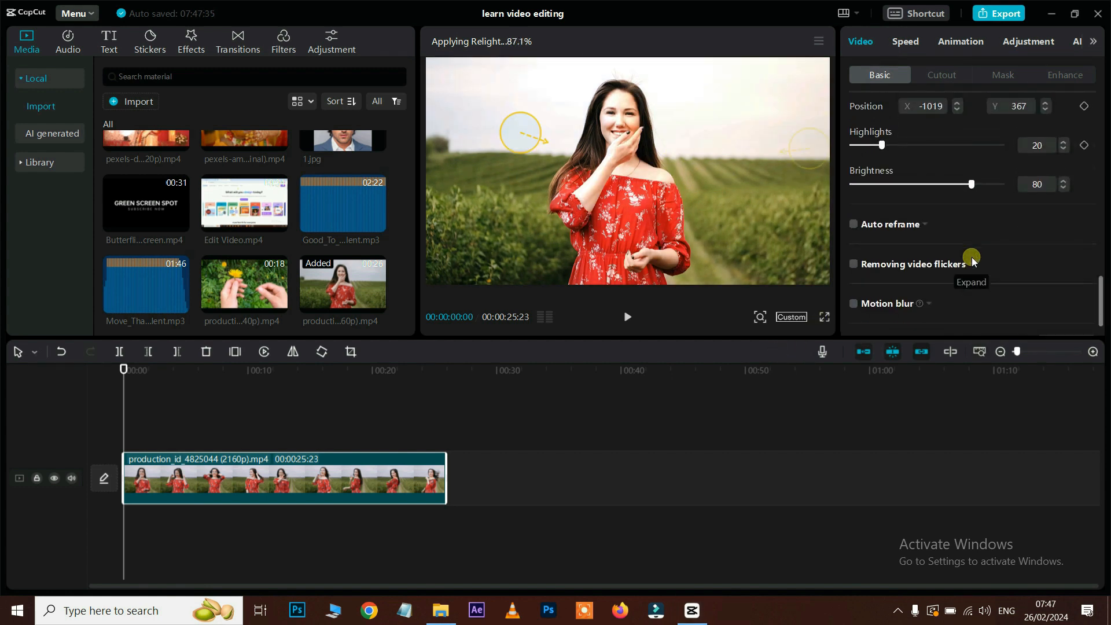
pyautogui.scroll(6, 972, 257)
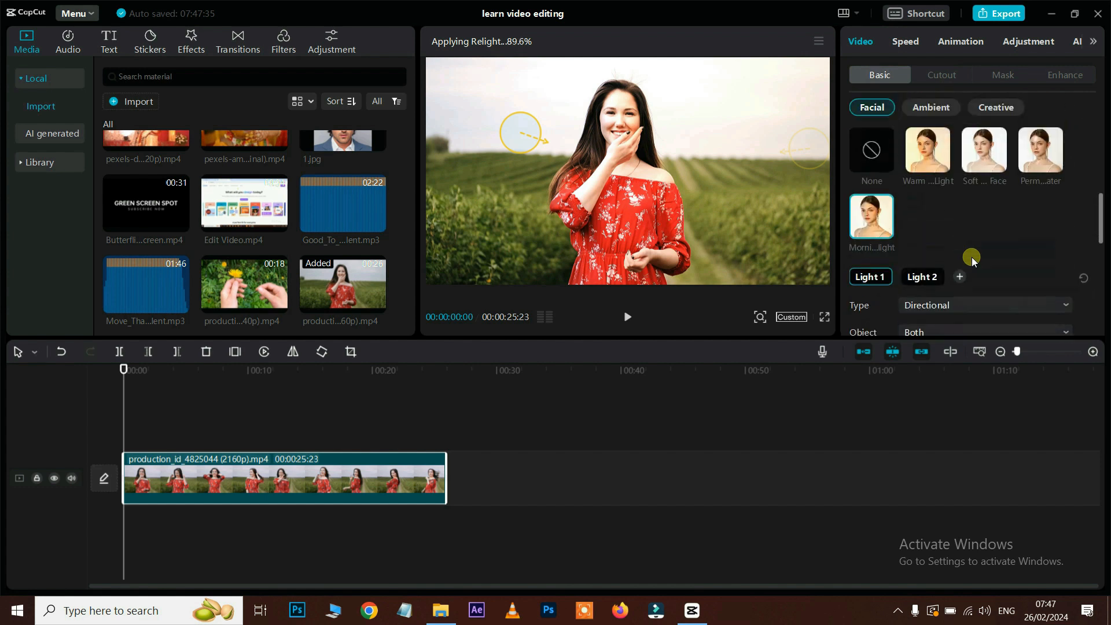
pyautogui.scroll(-3, 971, 257)
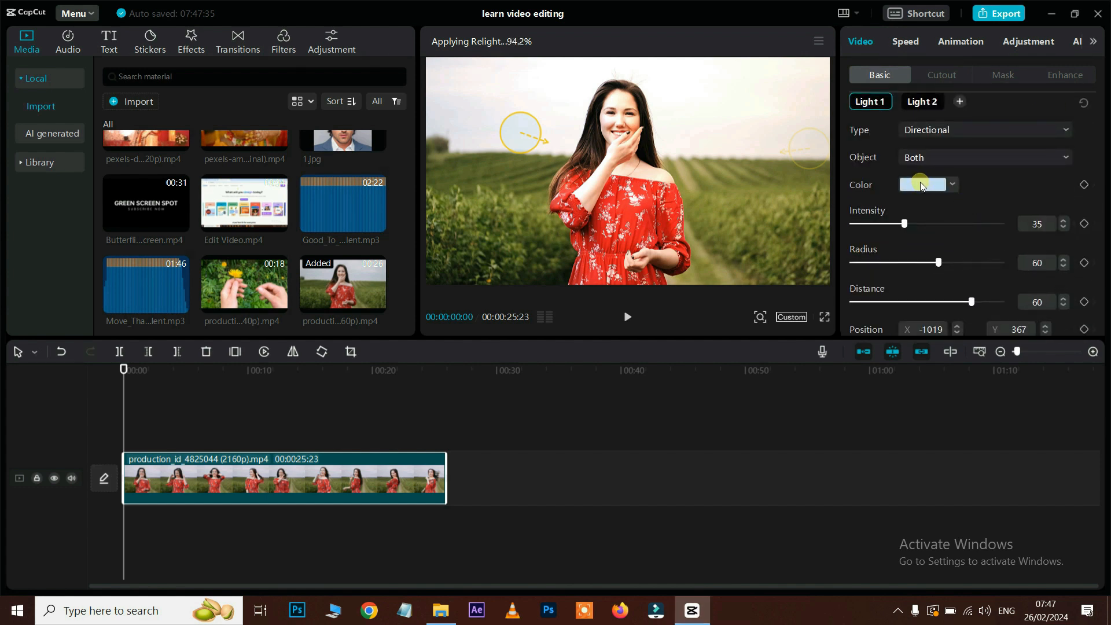
# Step: Set Light 1 colour to FFDE00 yellow, widen Radius to 63 and adjust Distance
pyautogui.click(953, 184)
pyautogui.click(915, 307)
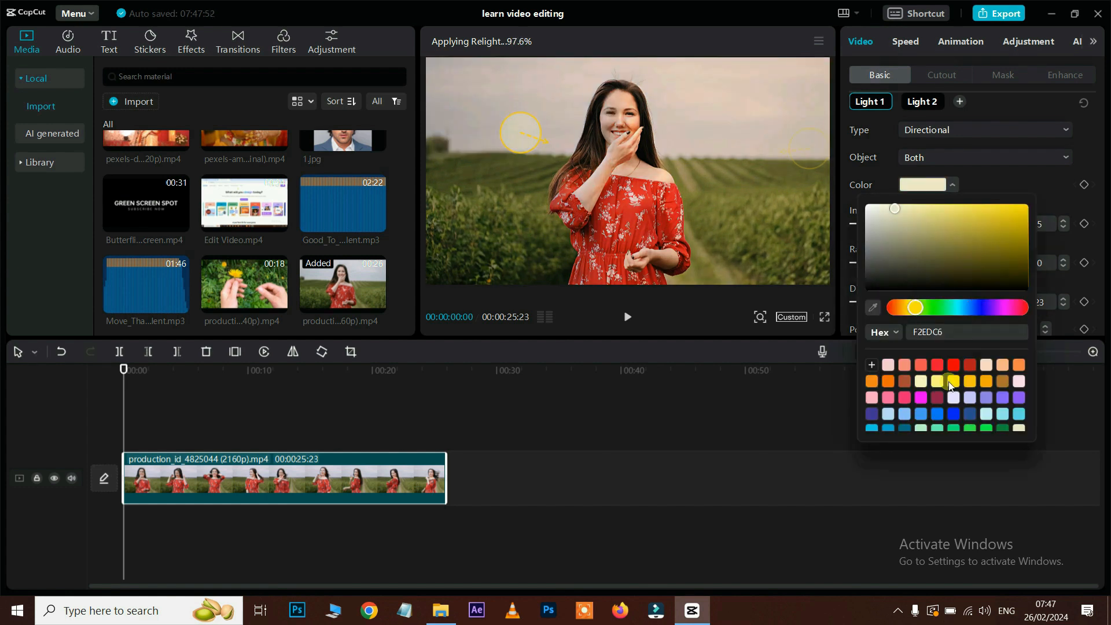
pyautogui.click(958, 382)
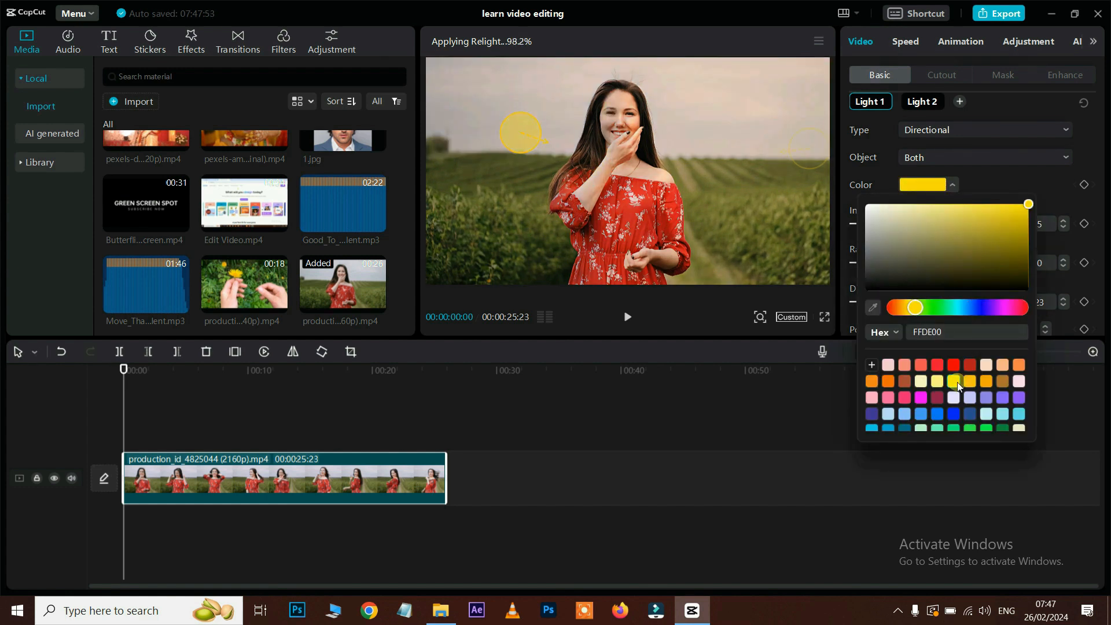
pyautogui.moveTo(944, 263); pyautogui.dragTo(942, 264)
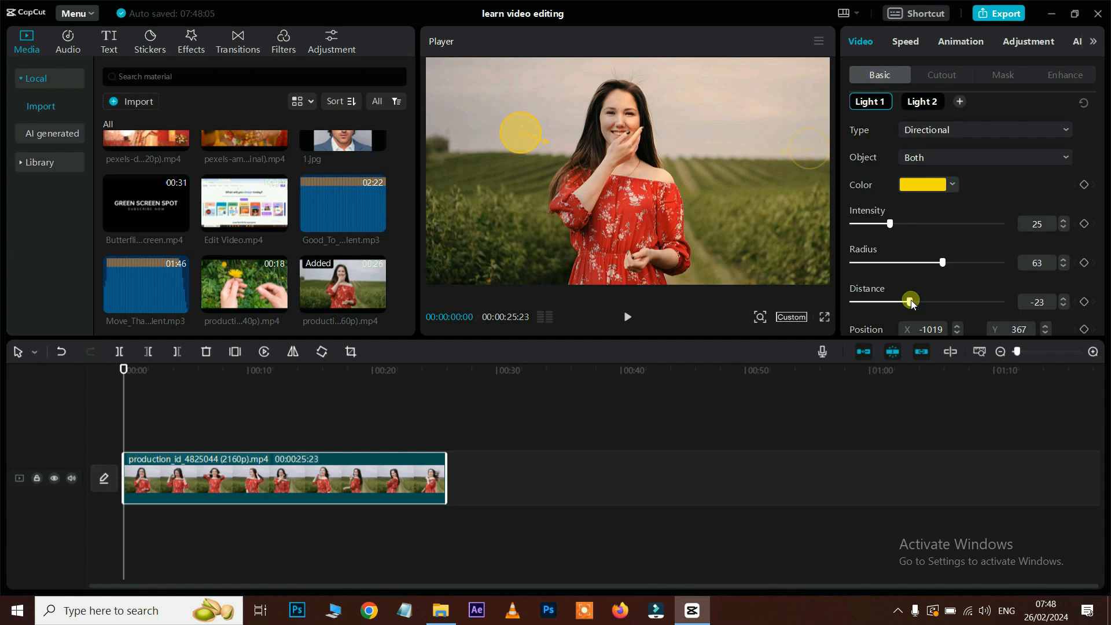
pyautogui.moveTo(911, 302); pyautogui.dragTo(948, 296)
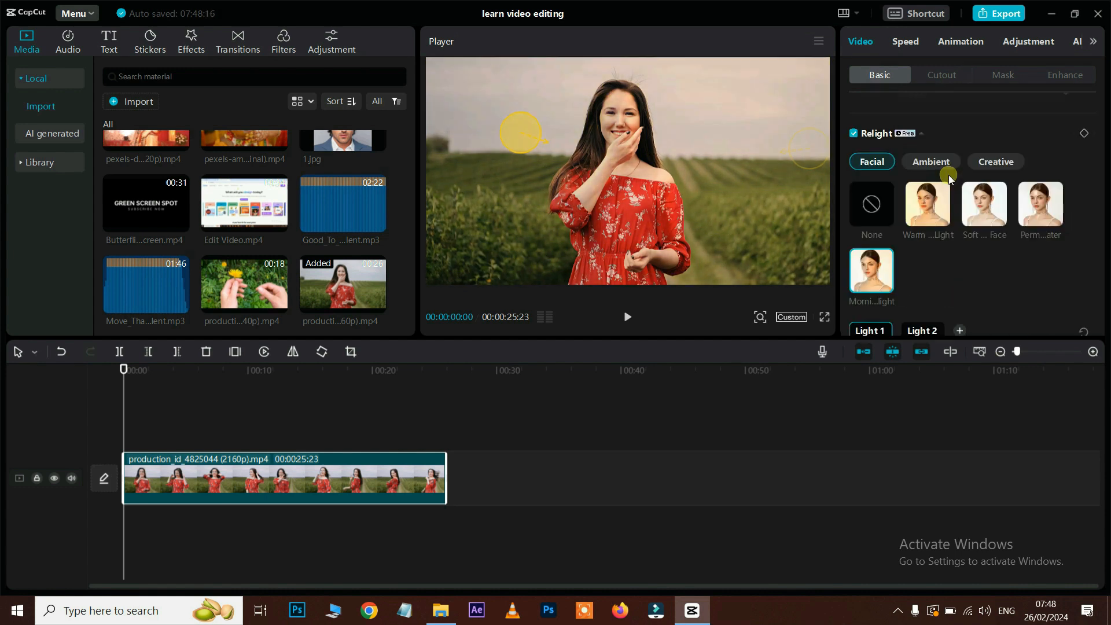
# Step: Try Ambient presets Neon Bicolor, dark green and green light, repositioning the neon lights
pyautogui.click(940, 162)
pyautogui.click(922, 217)
pyautogui.moveTo(793, 203); pyautogui.dragTo(759, 89)
pyautogui.moveTo(471, 145); pyautogui.dragTo(495, 108)
pyautogui.scroll(-1, 954, 224)
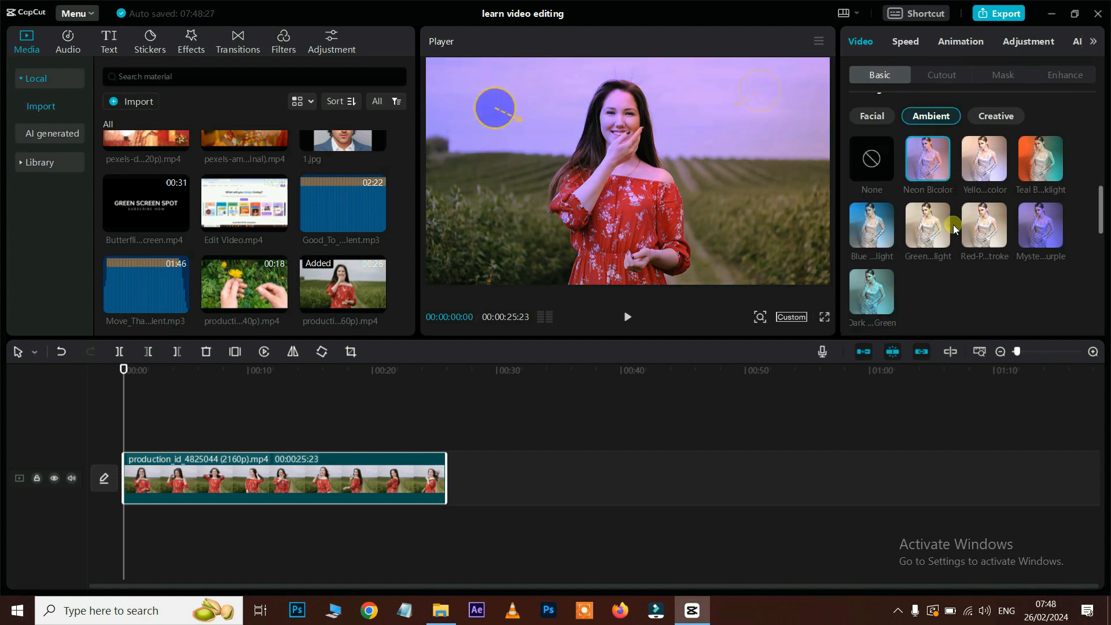
pyautogui.click(881, 282)
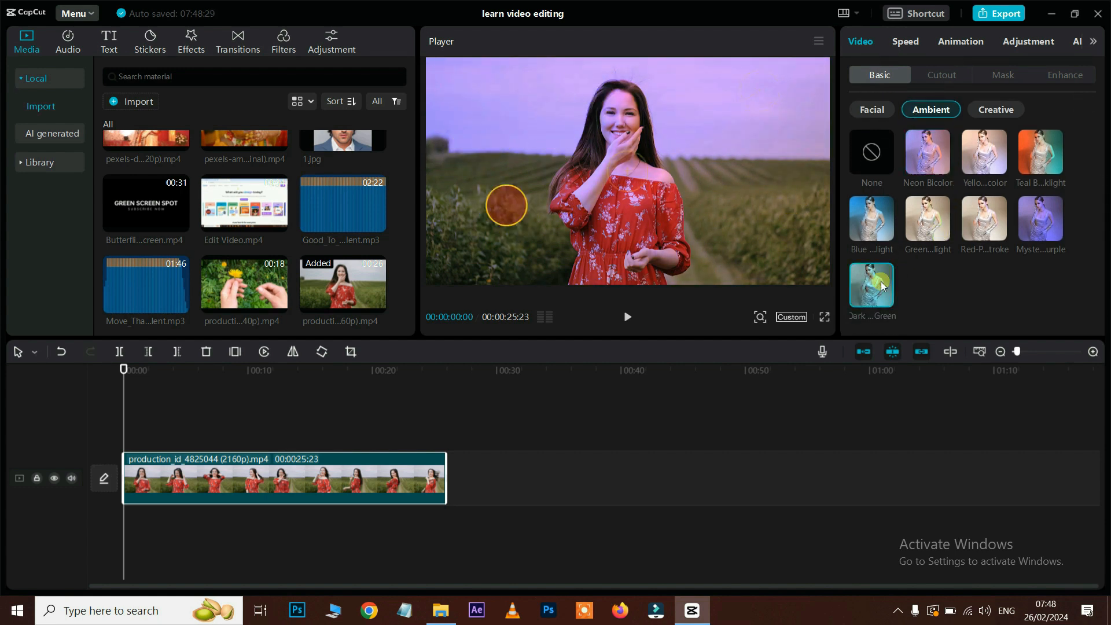
pyautogui.click(930, 227)
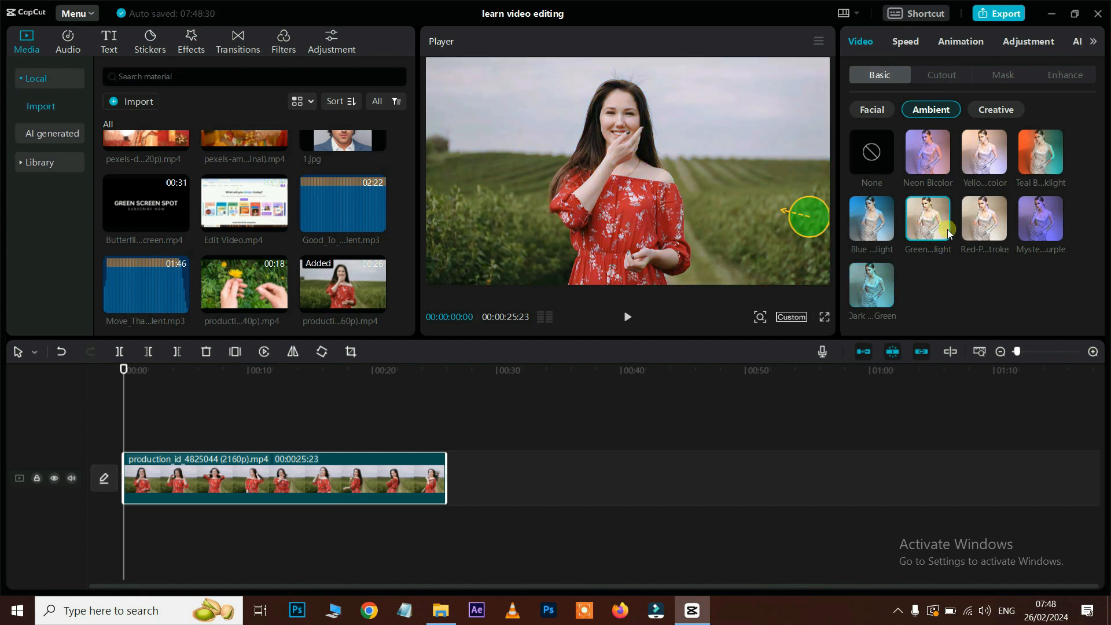
# Step: Try the rainbow spotlight and multicolour flicker Creative relight looks
pyautogui.click(1006, 111)
pyautogui.click(930, 165)
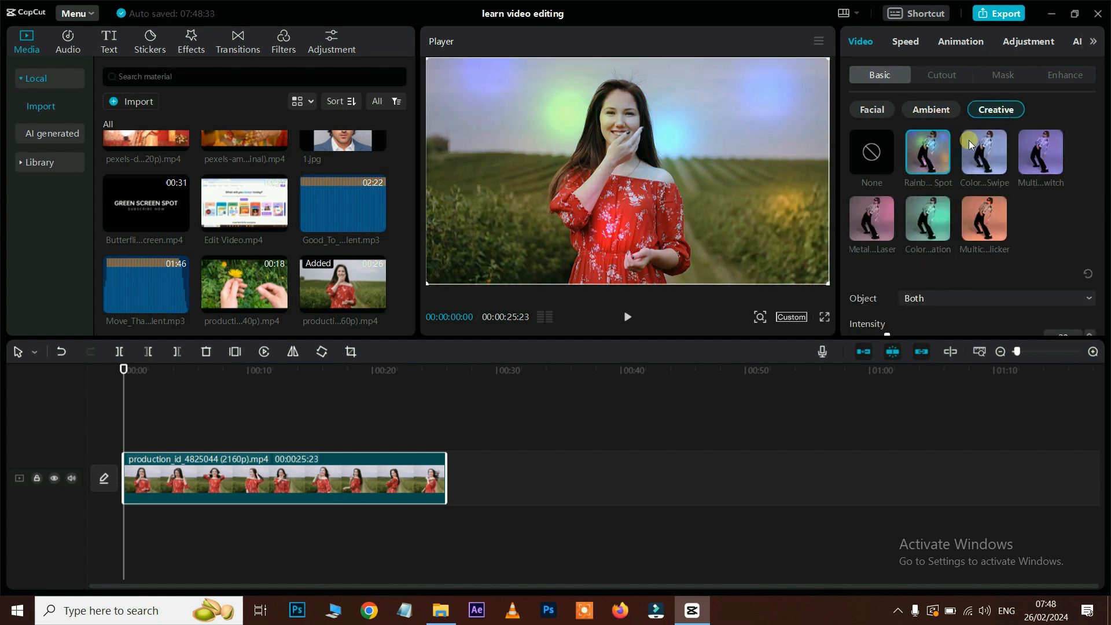
pyautogui.click(981, 222)
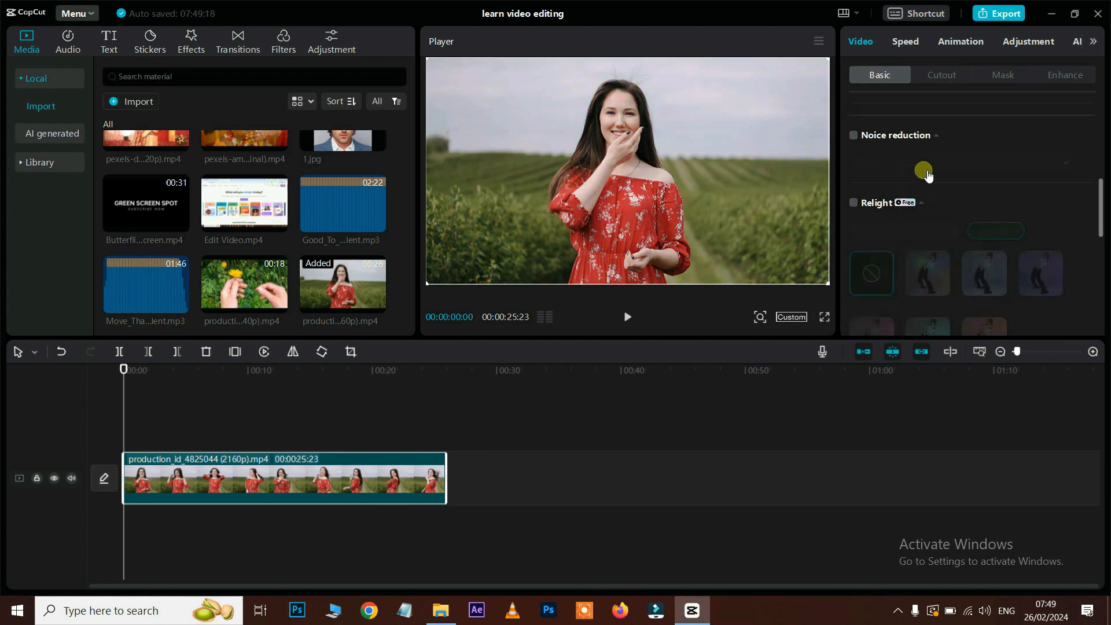
# Step: Try Auto reframe on the woman-in-red clip, keeping the Original ratio
pyautogui.scroll(-3, 926, 175)
pyautogui.click(892, 251)
pyautogui.scroll(-1, 946, 220)
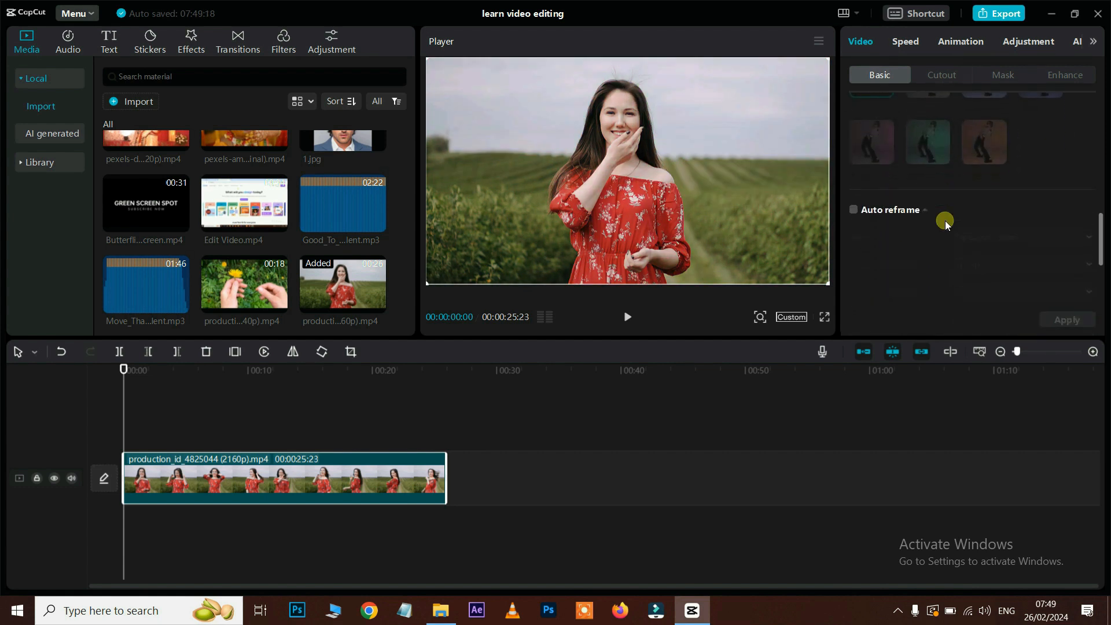
pyautogui.click(855, 201)
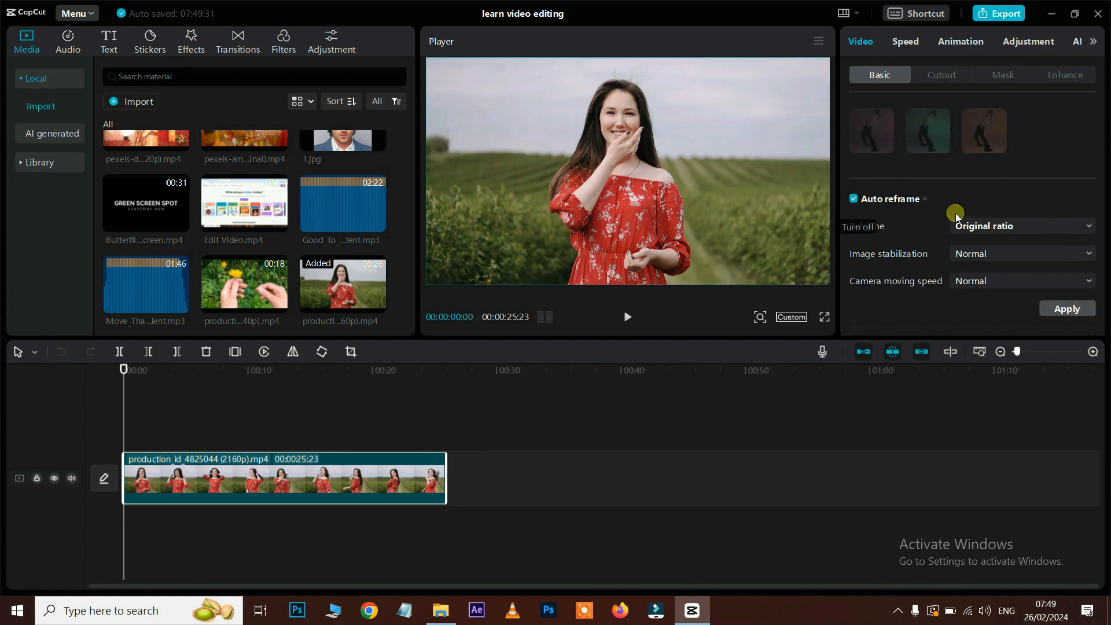
pyautogui.click(985, 226)
pyautogui.click(984, 227)
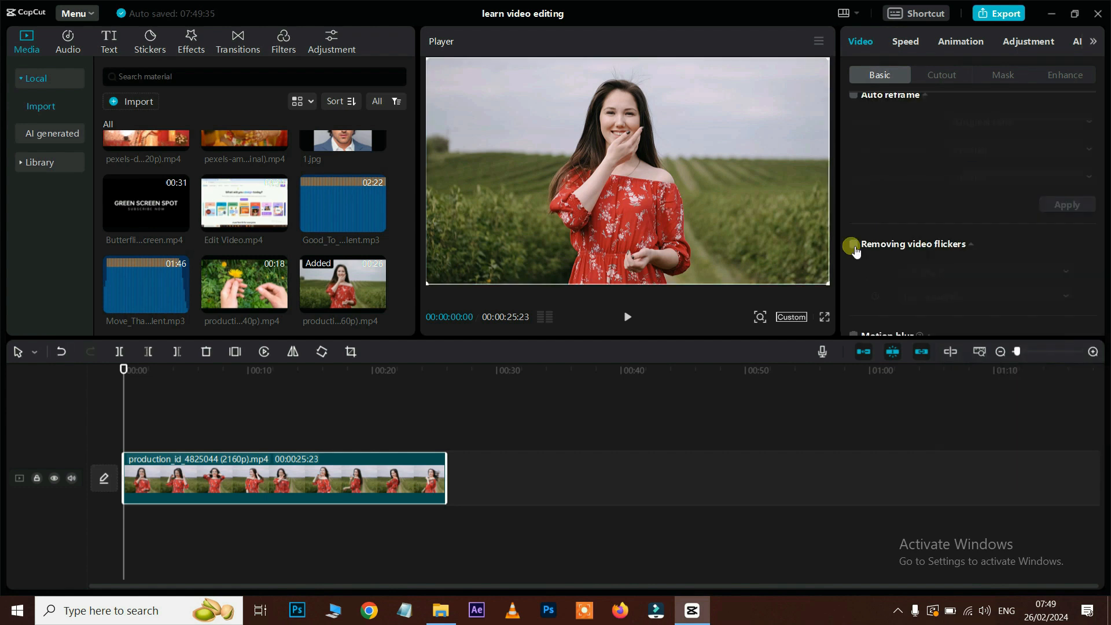
# Step: Try Flashlight-mode flicker removal, then switch Removing video flickers off again
pyautogui.click(854, 245)
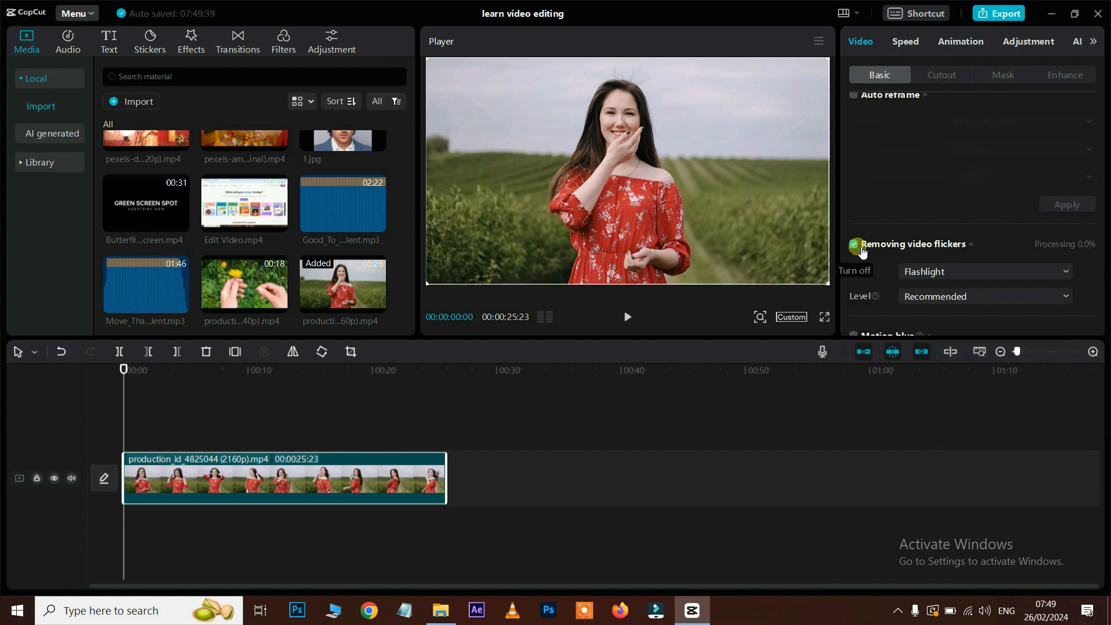
pyautogui.click(925, 272)
pyautogui.click(925, 273)
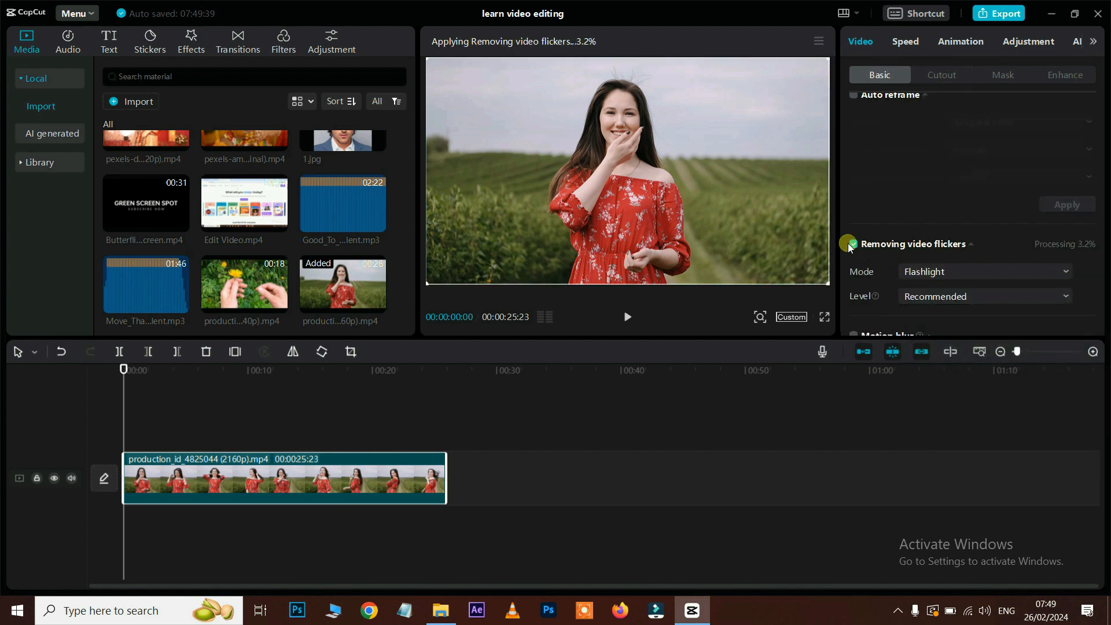
pyautogui.click(854, 246)
pyautogui.scroll(5, 959, 277)
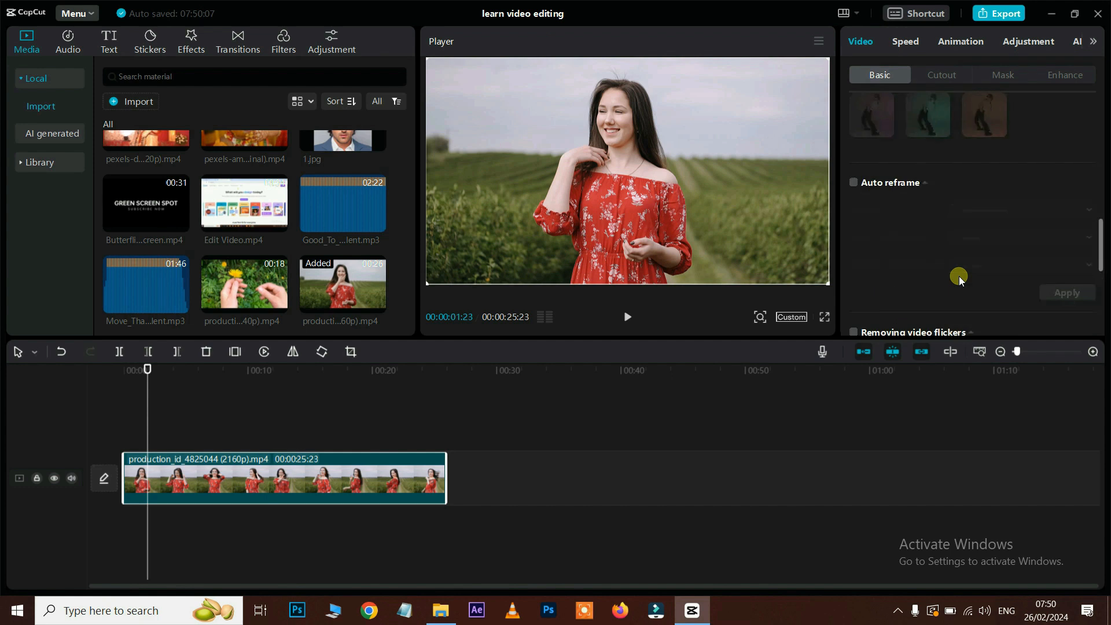
pyautogui.scroll(5, 960, 276)
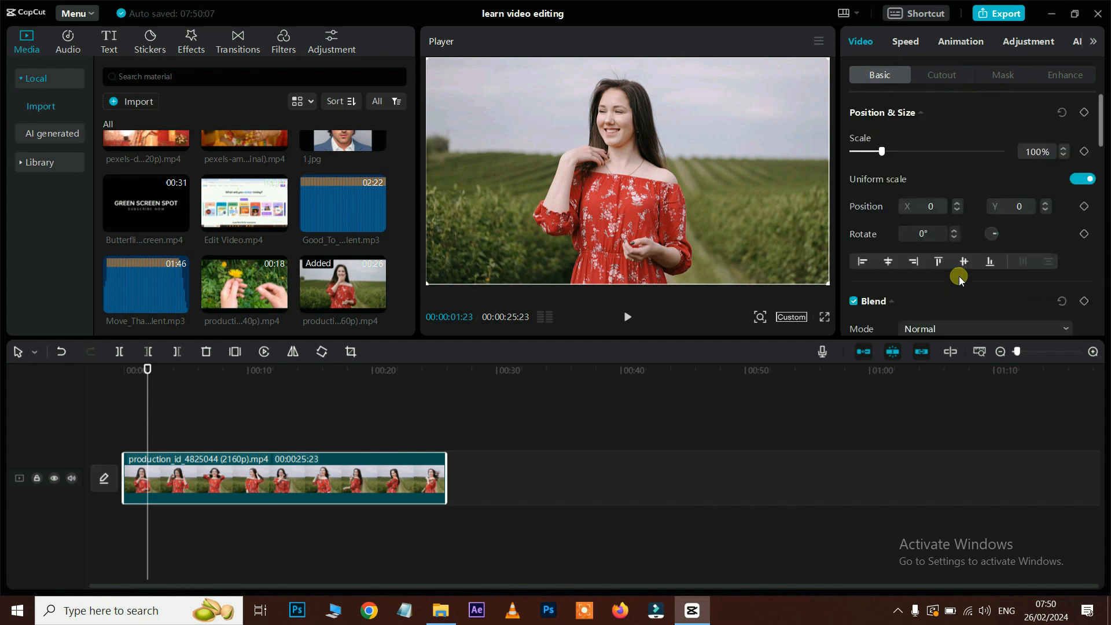
# Step: Add the Butterflies green-screen video from Capcut Editing Files above the woman-in-red clip
pyautogui.click(943, 75)
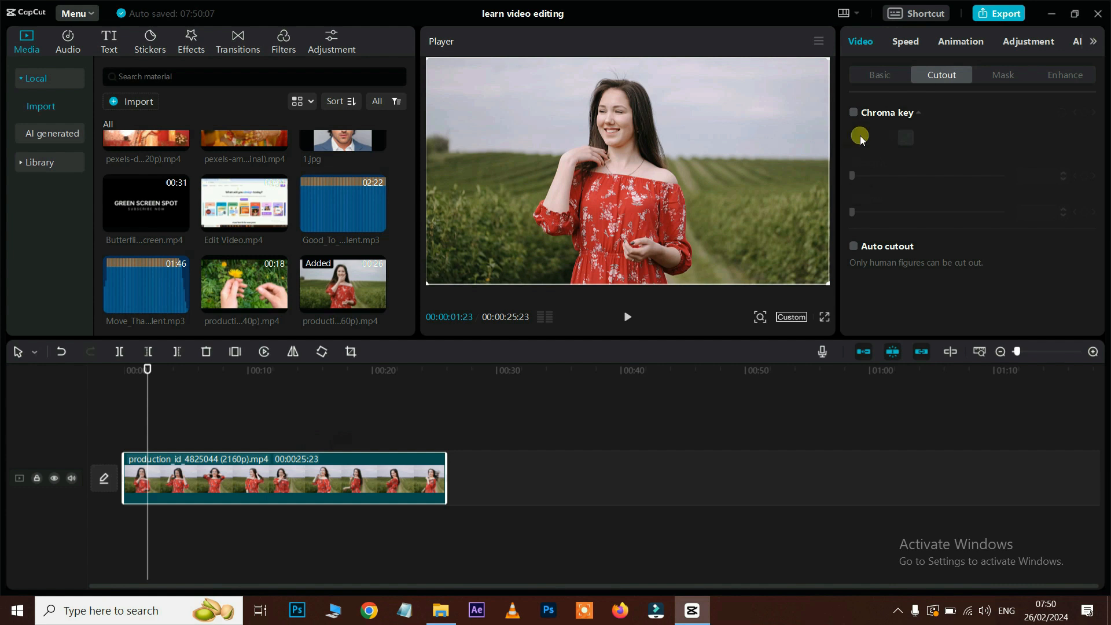
pyautogui.click(441, 611)
pyautogui.scroll(5, 831, 272)
pyautogui.moveTo(830, 384); pyautogui.dragTo(192, 422)
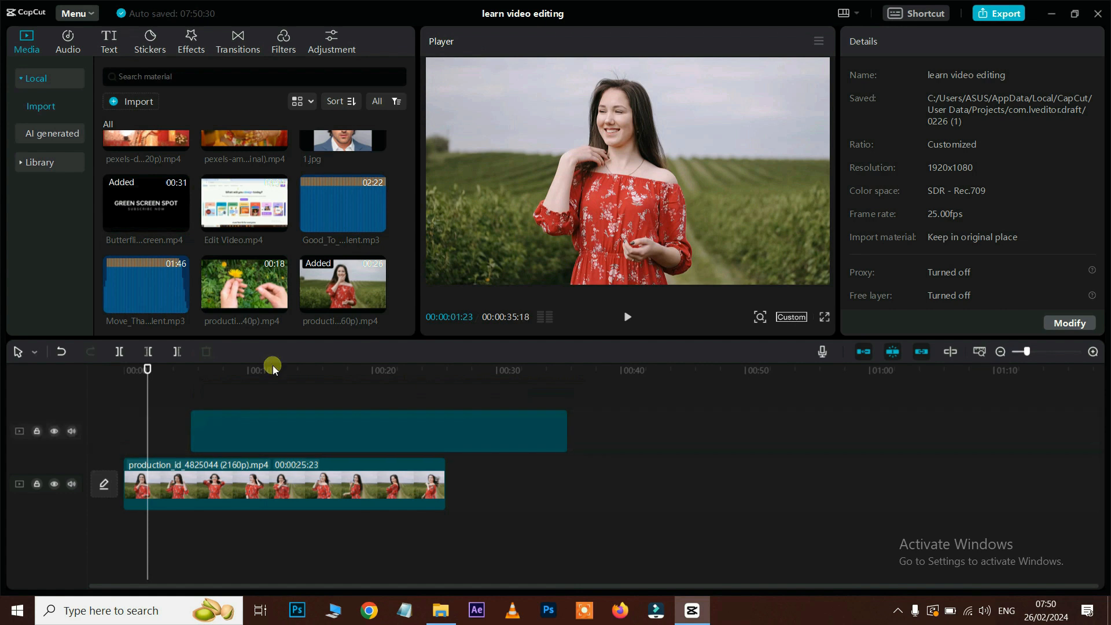
# Step: Trim the Butterflies clip's start and end to the section where butterflies appear
pyautogui.moveTo(273, 366); pyautogui.dragTo(298, 380)
pyautogui.moveTo(191, 435); pyautogui.dragTo(303, 437)
pyautogui.click(297, 379)
pyautogui.moveTo(293, 378); pyautogui.dragTo(356, 375)
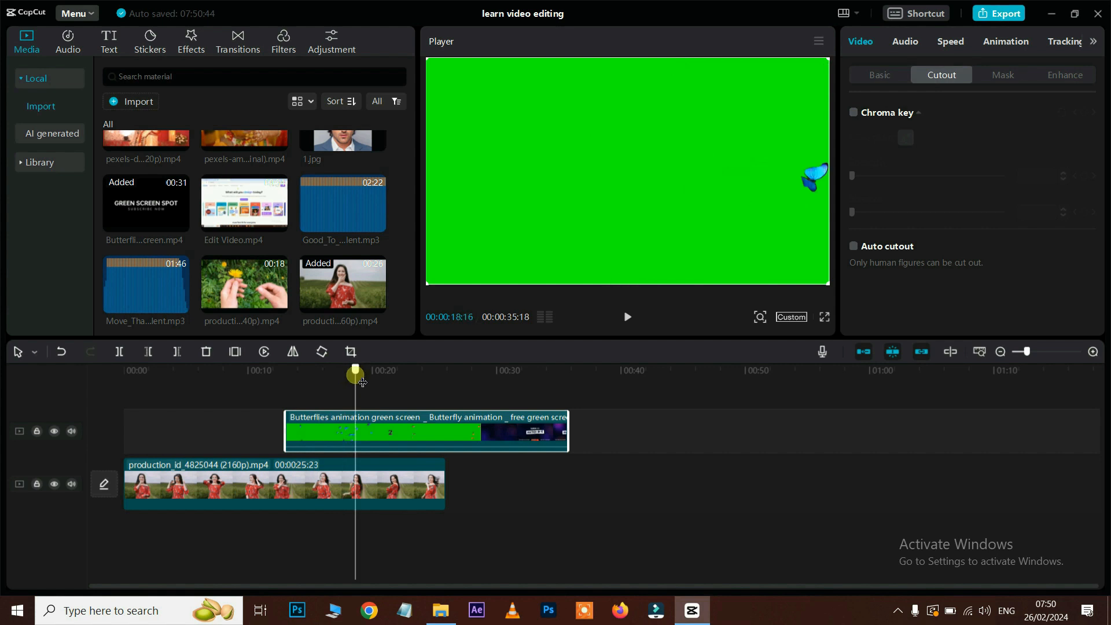
pyautogui.moveTo(575, 433); pyautogui.dragTo(354, 432)
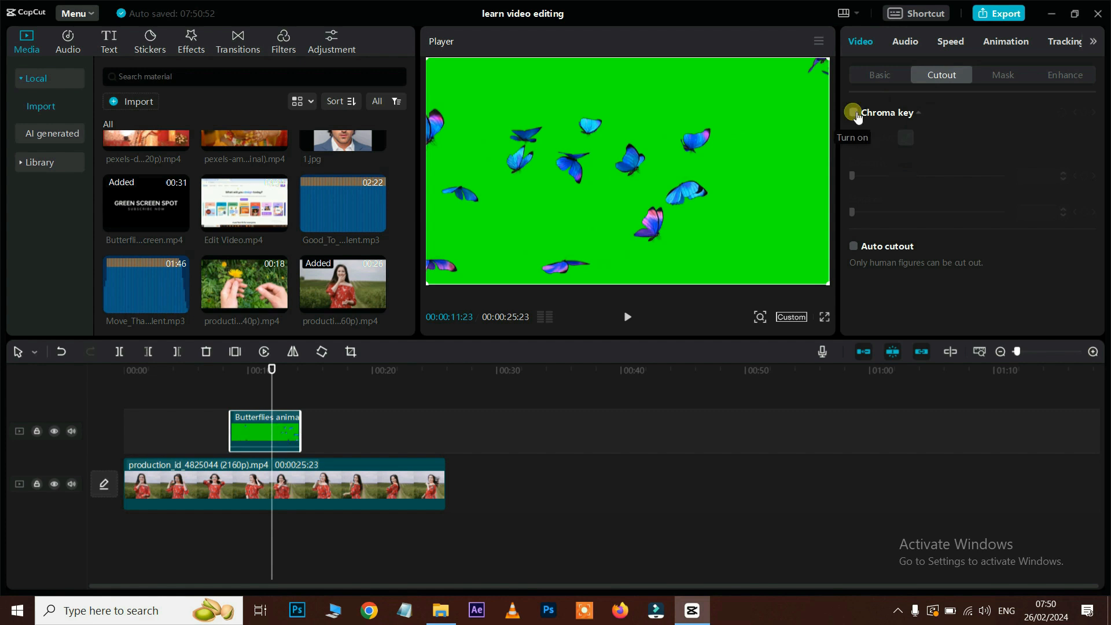
# Step: Chroma-key the picked green background at Strength 34 and preview from about 7 seconds
pyautogui.click(894, 146)
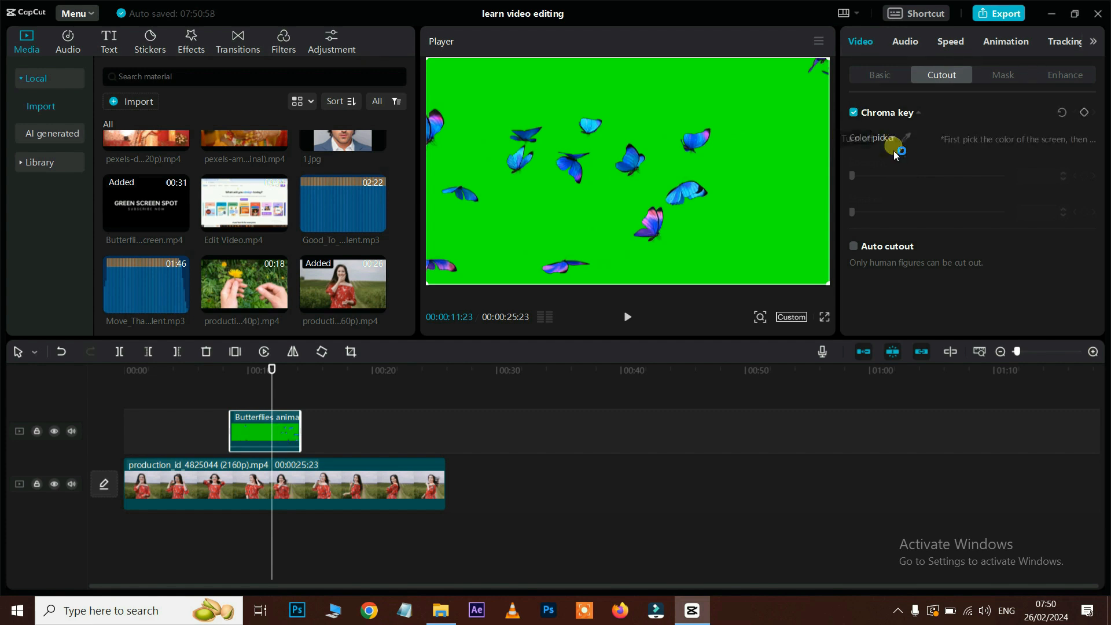
pyautogui.click(540, 123)
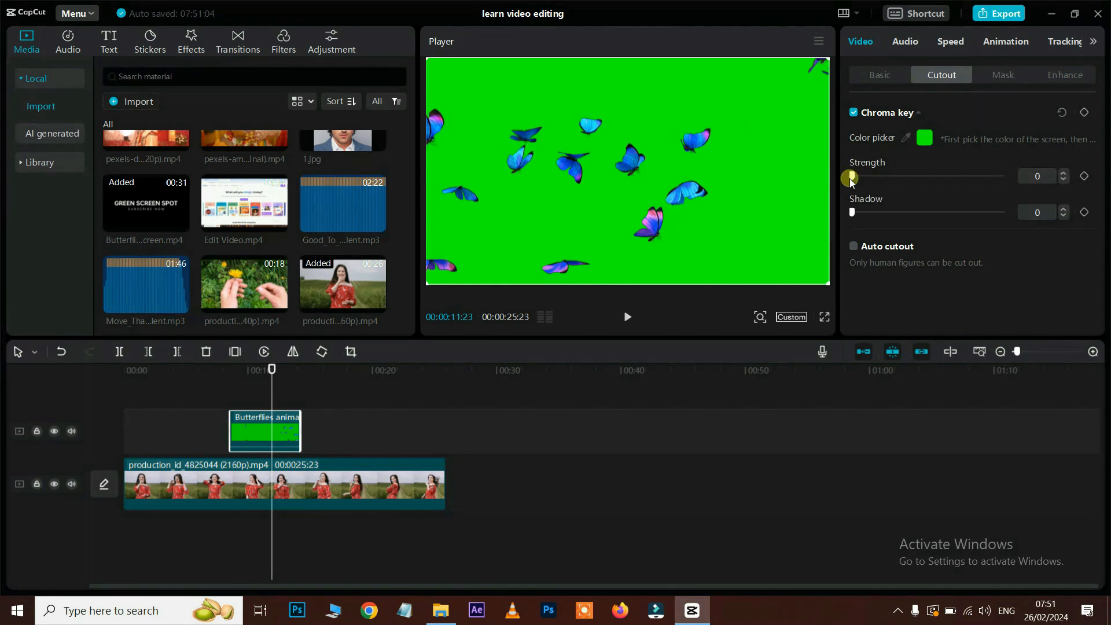
pyautogui.moveTo(850, 182); pyautogui.dragTo(903, 177)
pyautogui.click(266, 366)
pyautogui.moveTo(266, 365); pyautogui.dragTo(212, 369)
pyautogui.press('space')
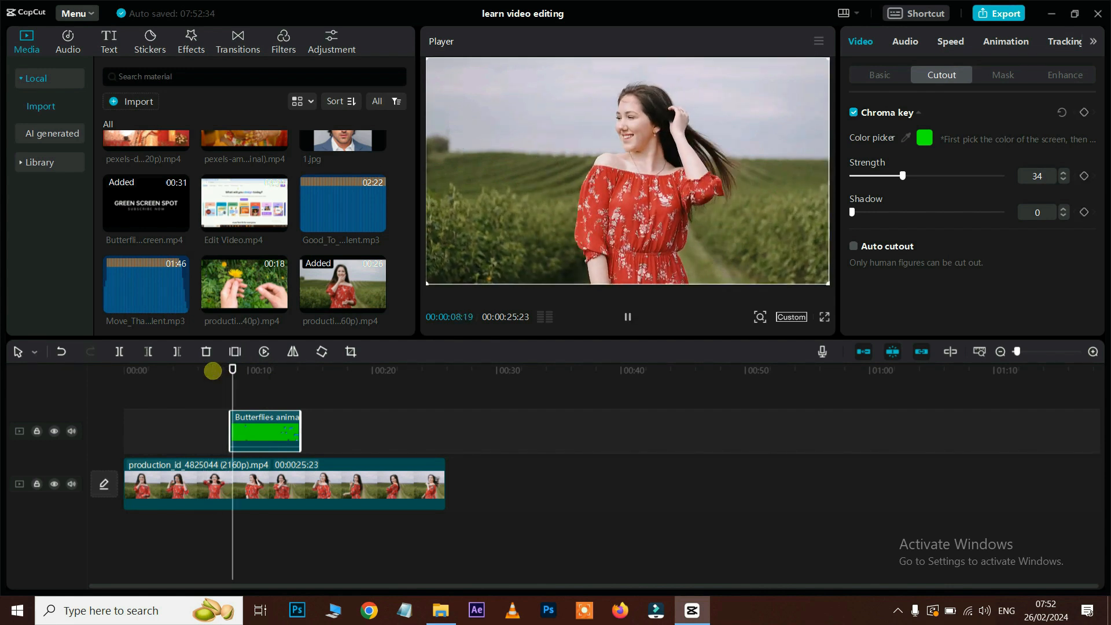
# Step: Apply a narrow Mirror mask rotated 49° to the woman-in-red clip, starting at the top-right corner
pyautogui.click(280, 464)
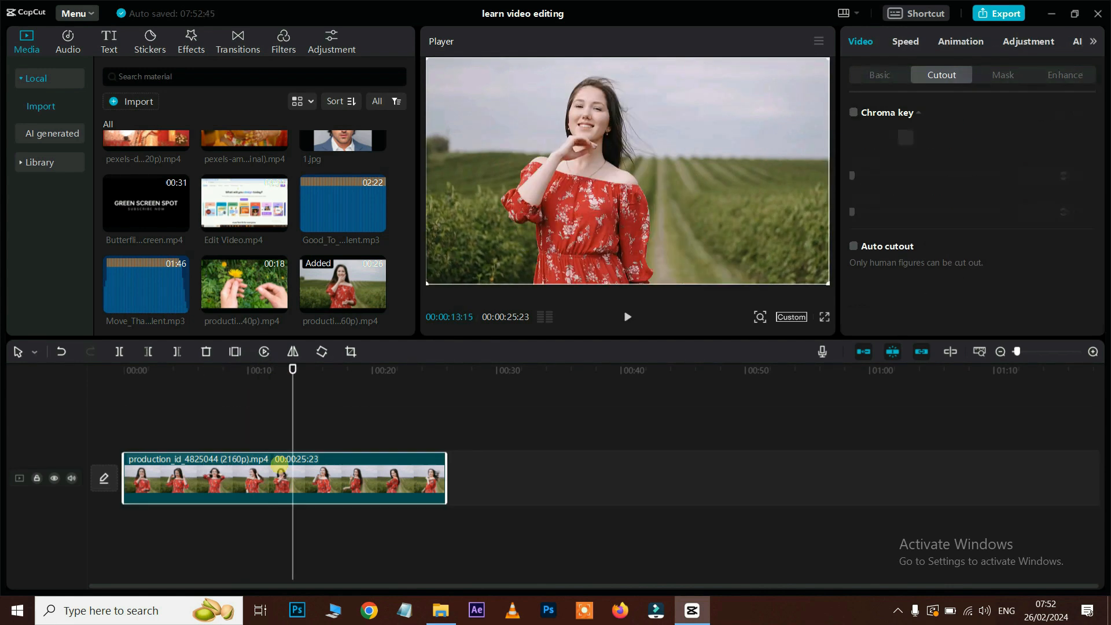
pyautogui.click(1000, 73)
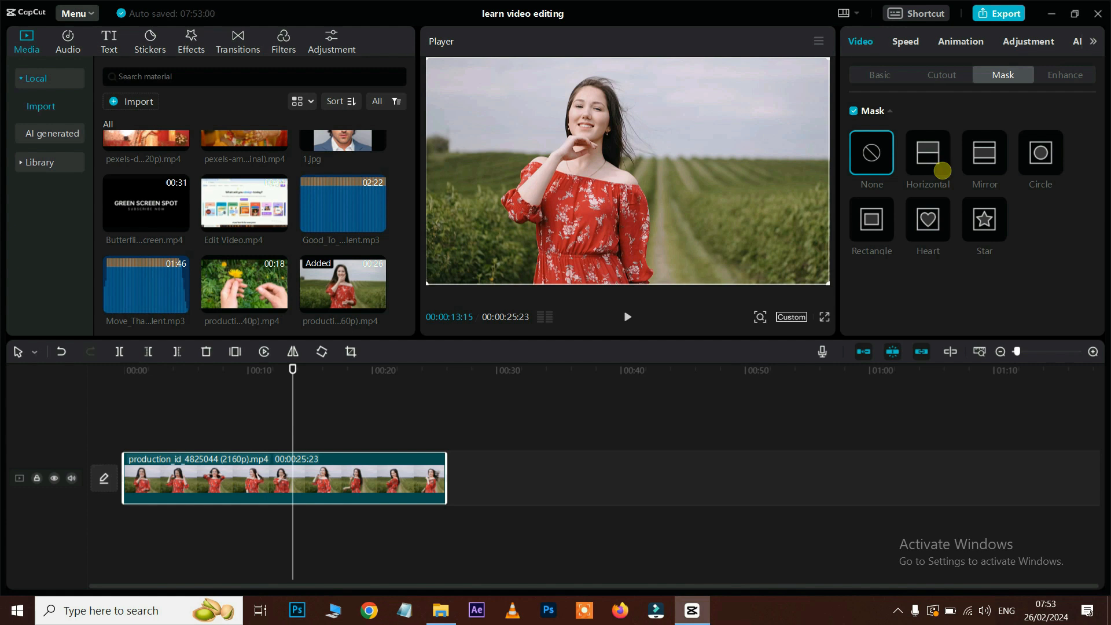
pyautogui.click(985, 155)
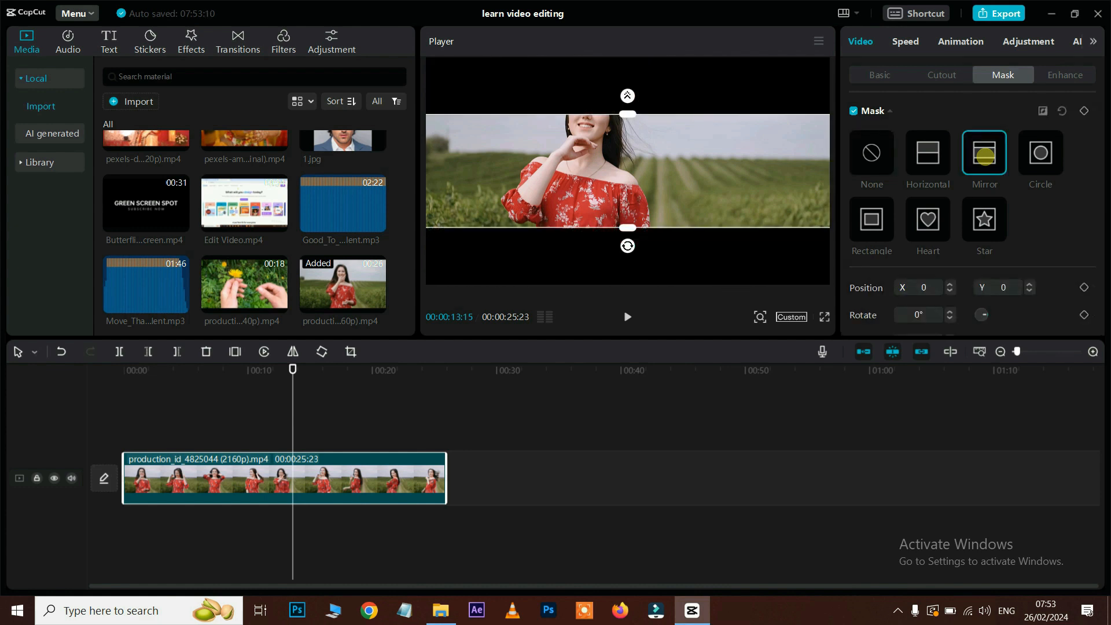
pyautogui.moveTo(626, 111); pyautogui.dragTo(626, 155)
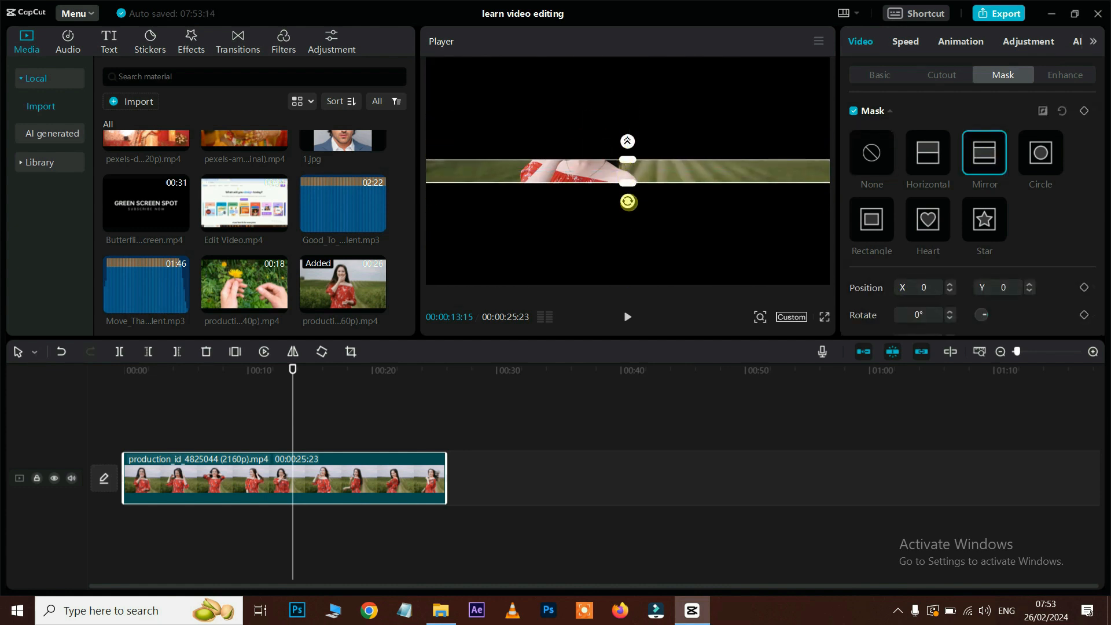
pyautogui.moveTo(628, 203); pyautogui.dragTo(584, 211)
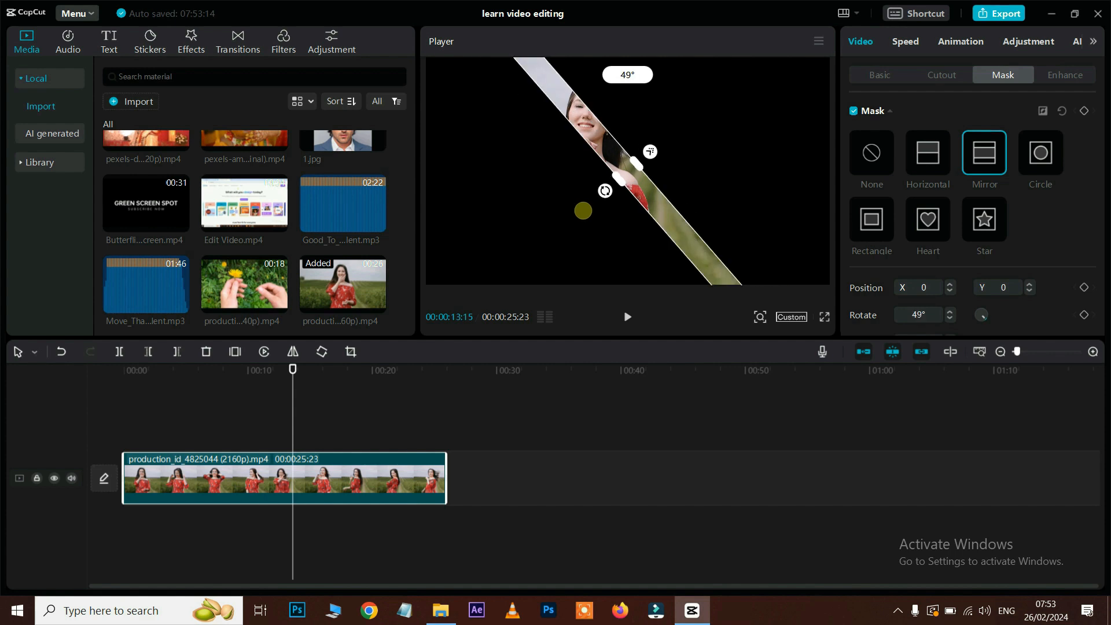
pyautogui.moveTo(626, 176); pyautogui.dragTo(807, 63)
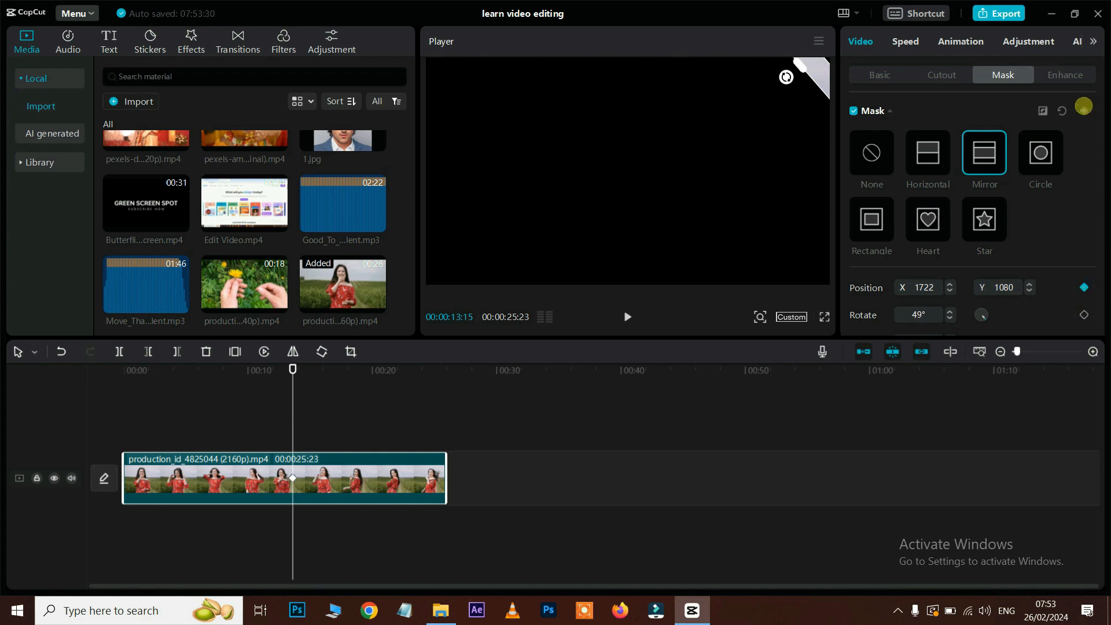
# Step: Keyframe the mask band's position at 00:00:15:14 and 00:00:19:20, then play the sweep
pyautogui.moveTo(293, 366); pyautogui.dragTo(357, 368)
pyautogui.moveTo(807, 76); pyautogui.dragTo(434, 275)
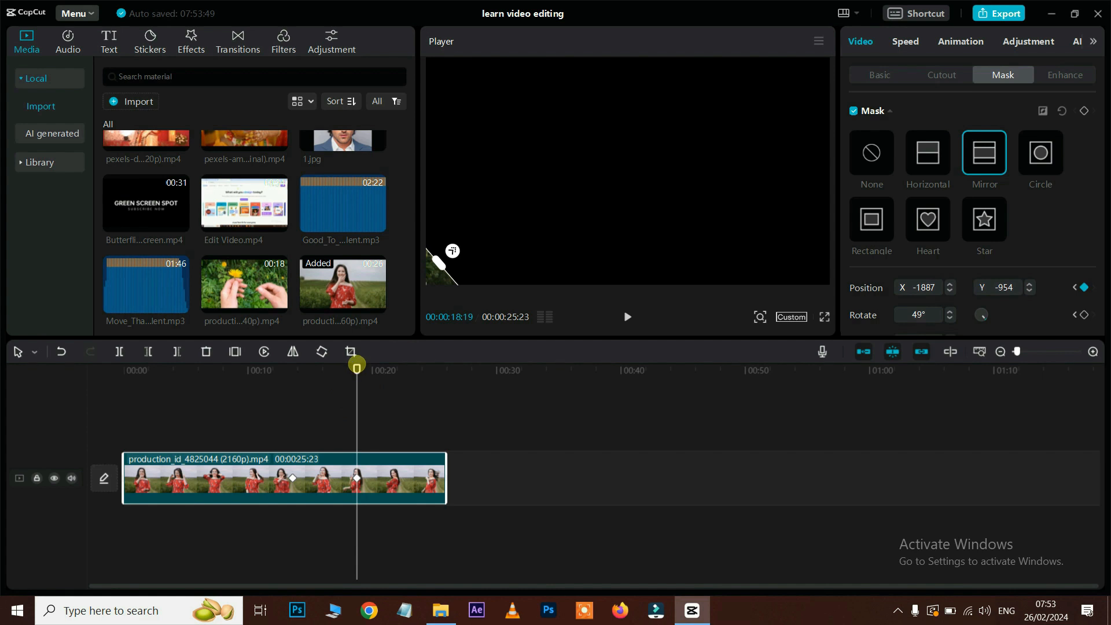
pyautogui.moveTo(354, 367); pyautogui.dragTo(370, 368)
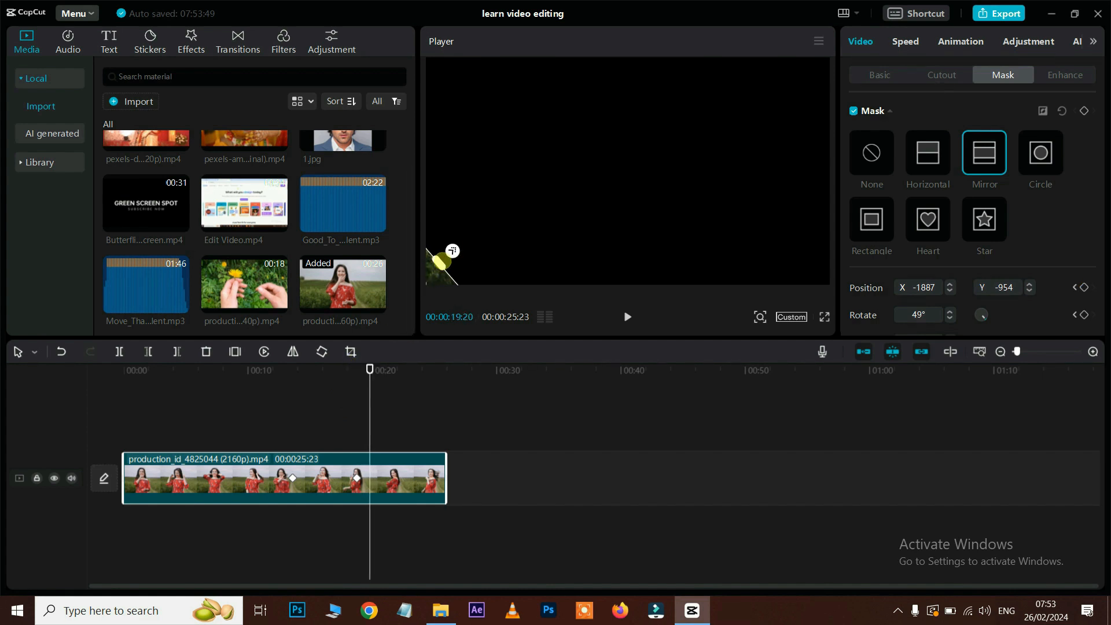
pyautogui.moveTo(440, 262); pyautogui.dragTo(820, 42)
pyautogui.moveTo(275, 370); pyautogui.dragTo(283, 373)
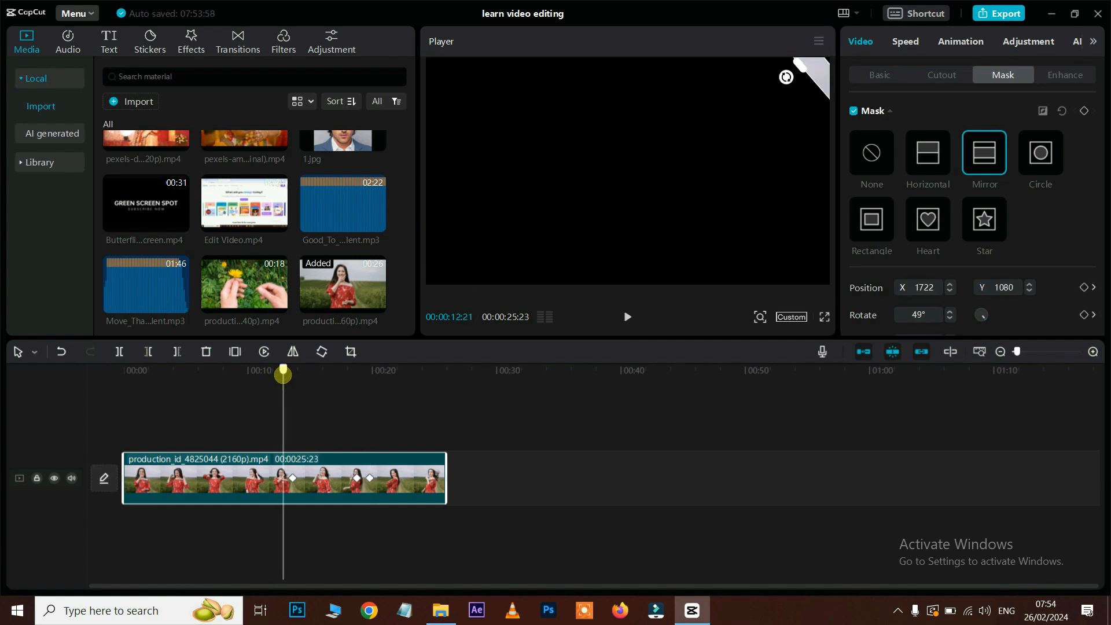
pyautogui.press('space')
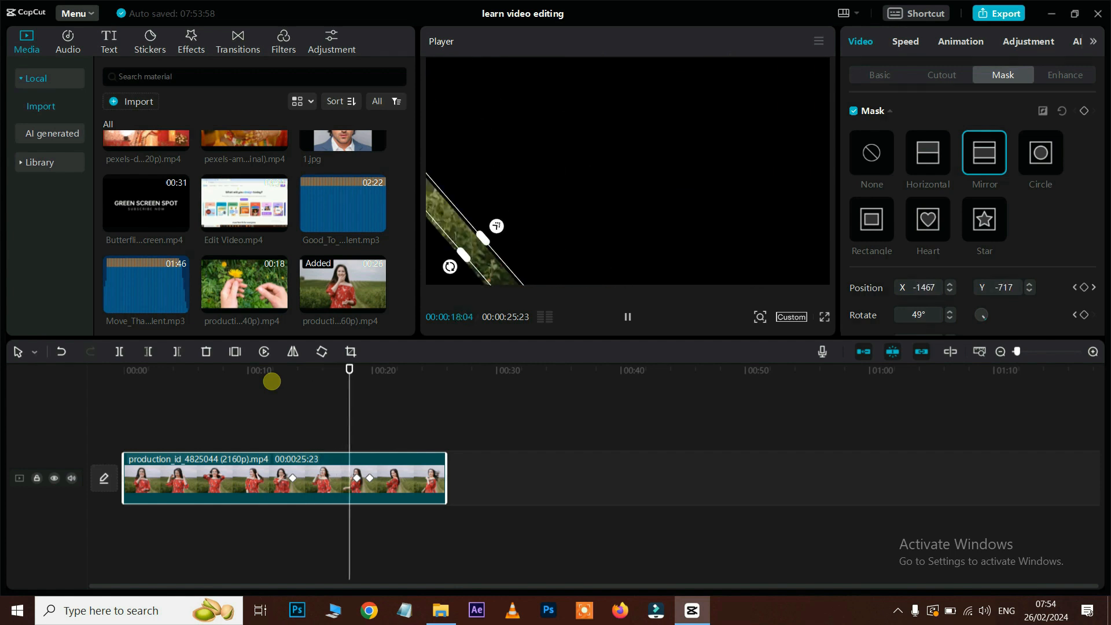
pyautogui.click(271, 380)
# Step: Reposition the mask band around 17 seconds to refine the sweep and replay it
pyautogui.click(376, 375)
pyautogui.moveTo(376, 376); pyautogui.dragTo(271, 390)
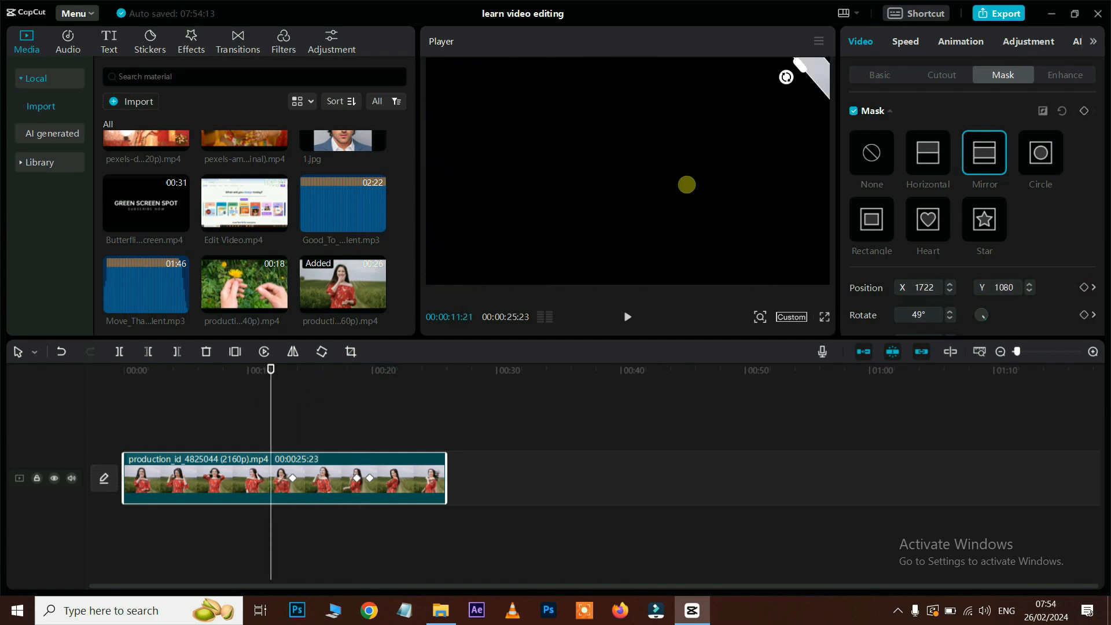
pyautogui.moveTo(786, 77); pyautogui.dragTo(430, 306)
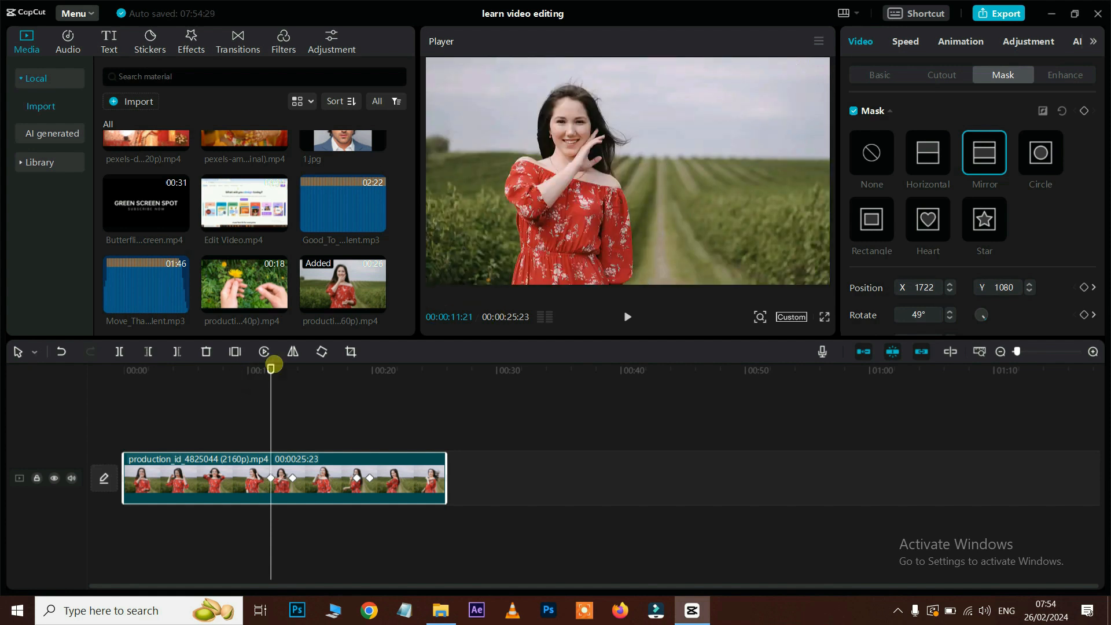
pyautogui.click(236, 364)
pyautogui.press('space')
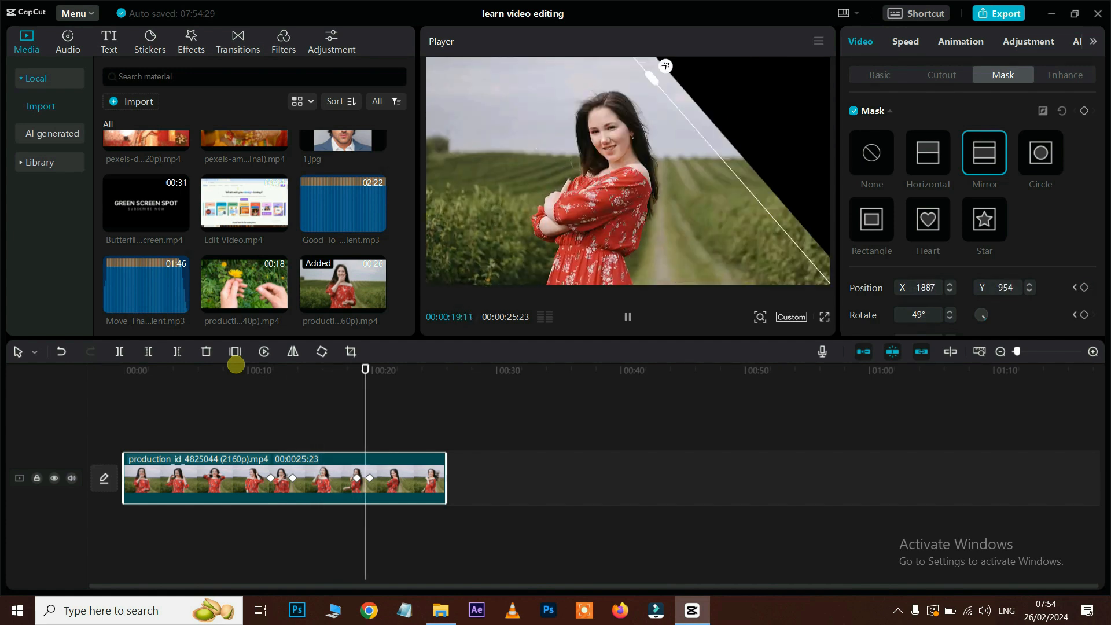
pyautogui.press('space')
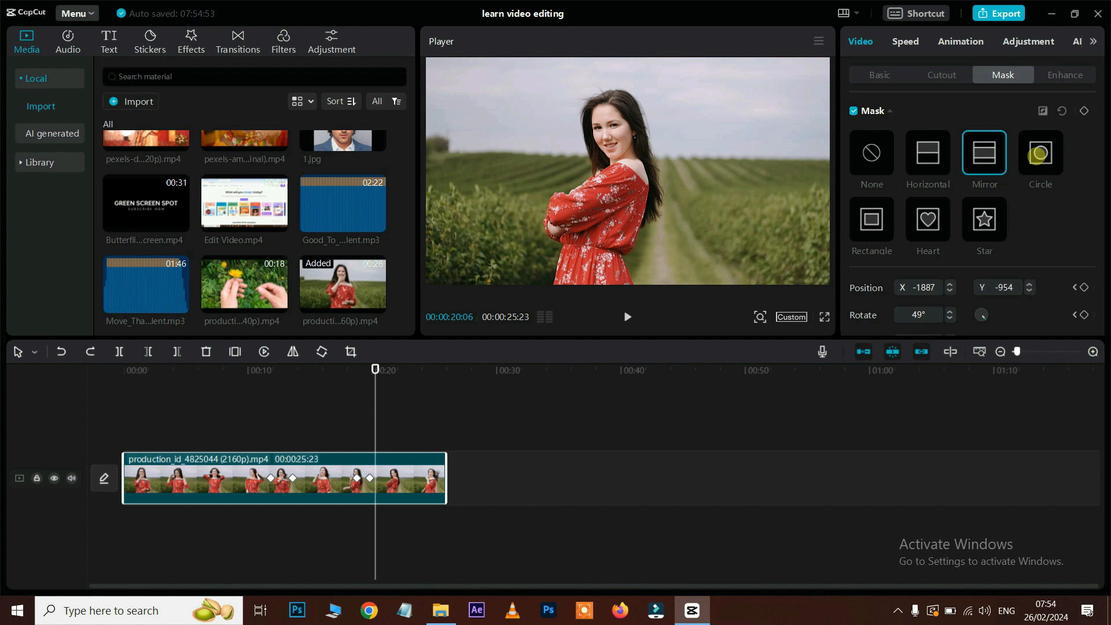
pyautogui.click(1036, 157)
pyautogui.click(984, 219)
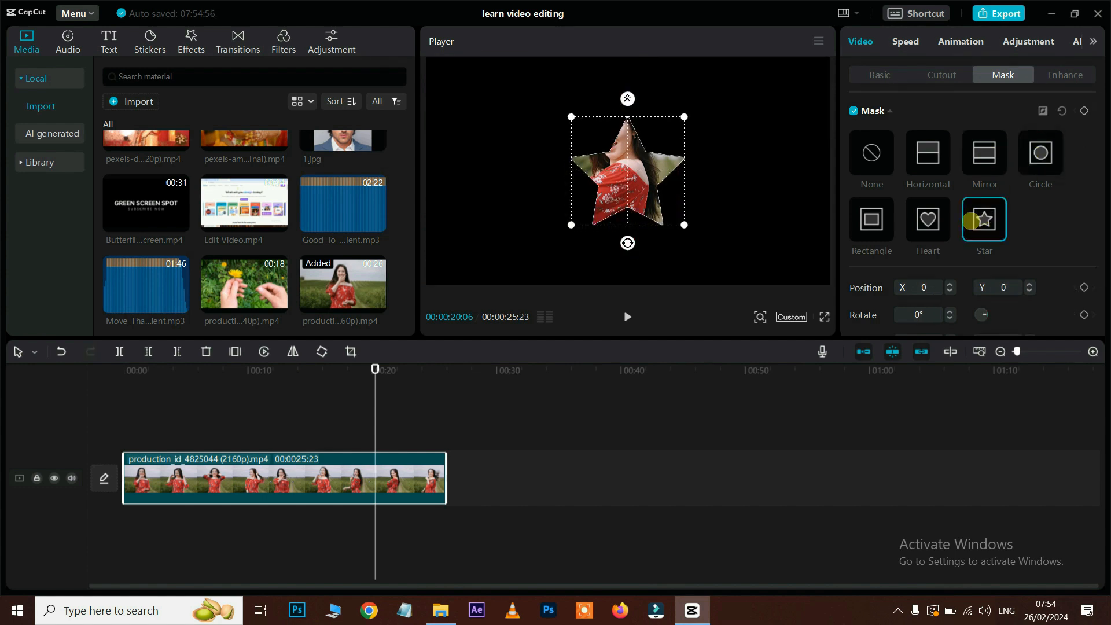
pyautogui.click(930, 219)
pyautogui.moveTo(685, 118); pyautogui.dragTo(726, 98)
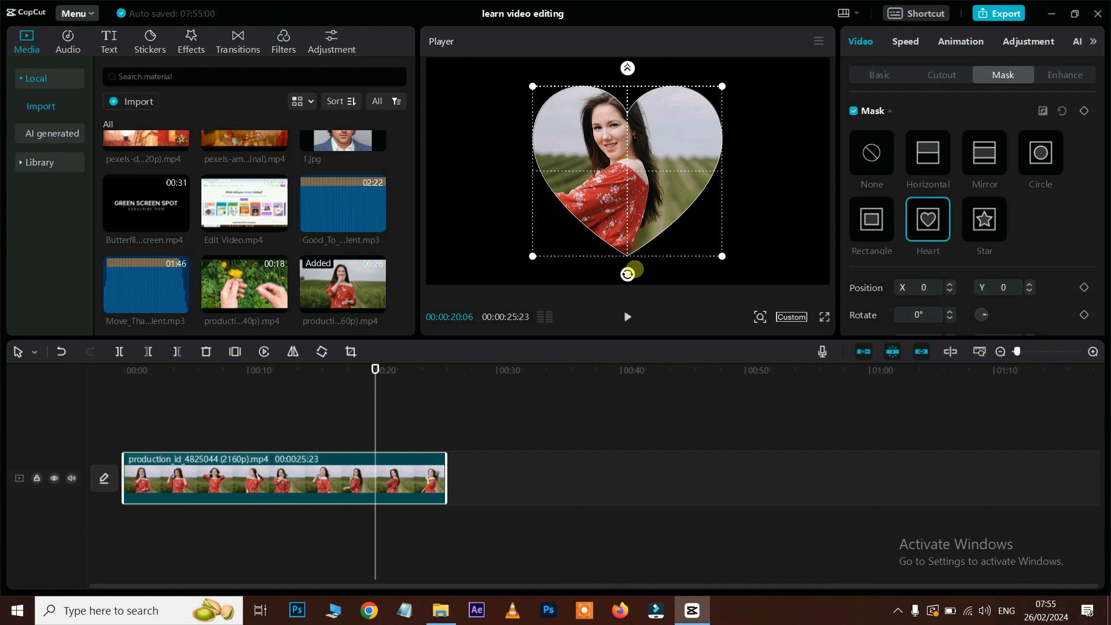
pyautogui.moveTo(627, 277); pyautogui.dragTo(658, 269)
pyautogui.moveTo(598, 74); pyautogui.dragTo(572, 59)
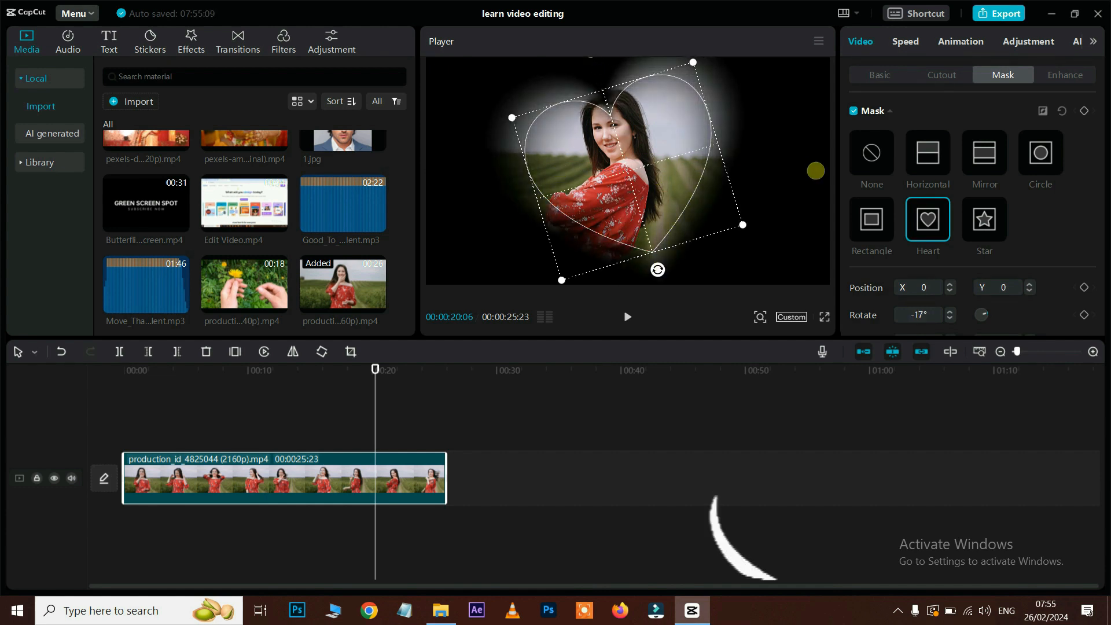
pyautogui.moveTo(744, 224); pyautogui.dragTo(768, 251)
pyautogui.click(327, 367)
pyautogui.press('space')
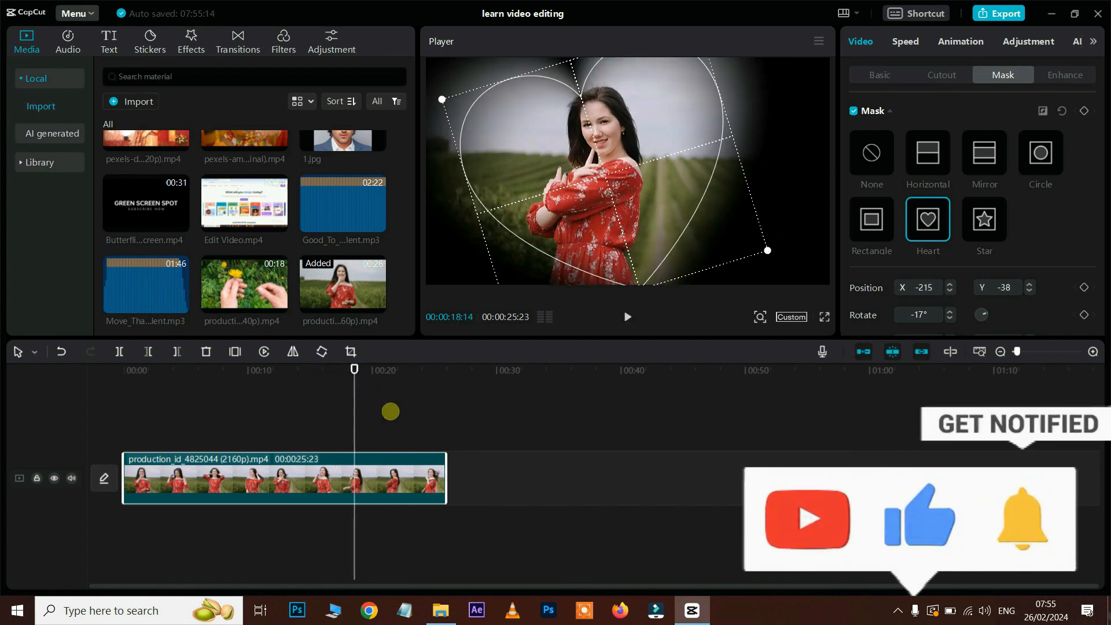
pyautogui.click(391, 410)
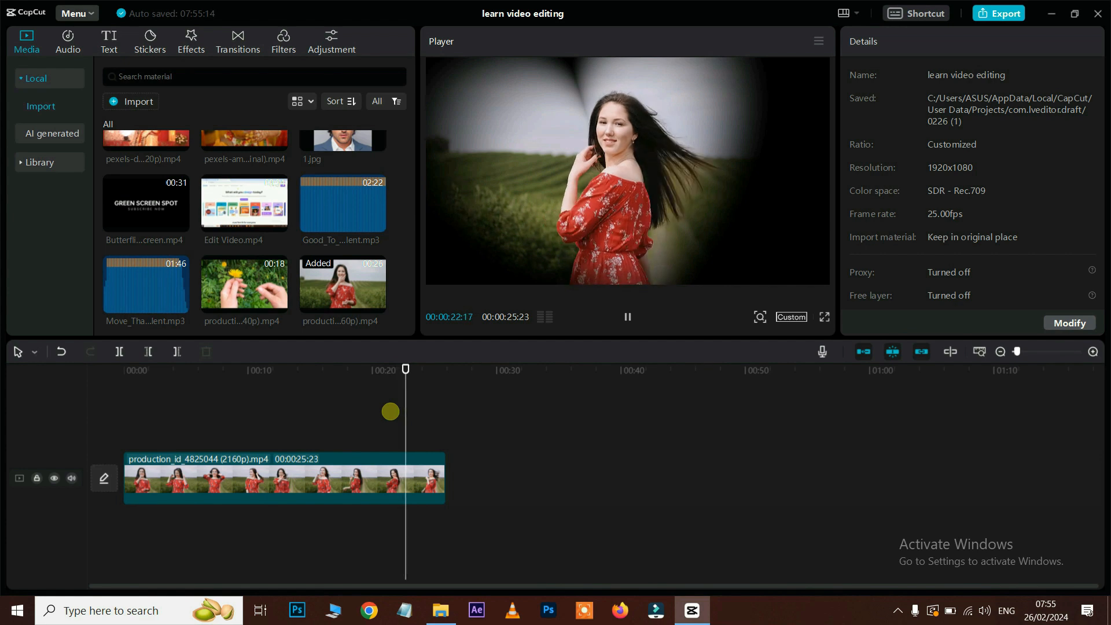
pyautogui.click(312, 472)
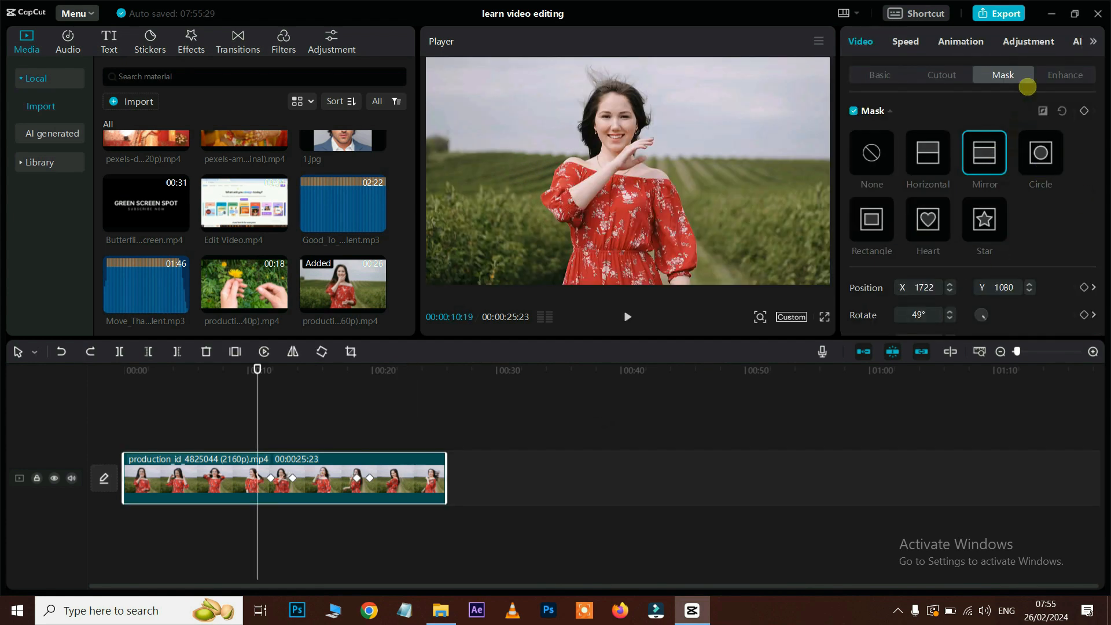
# Step: Replace the woman-in-red clip on the timeline with the 1.jpg portrait
pyautogui.click(1067, 75)
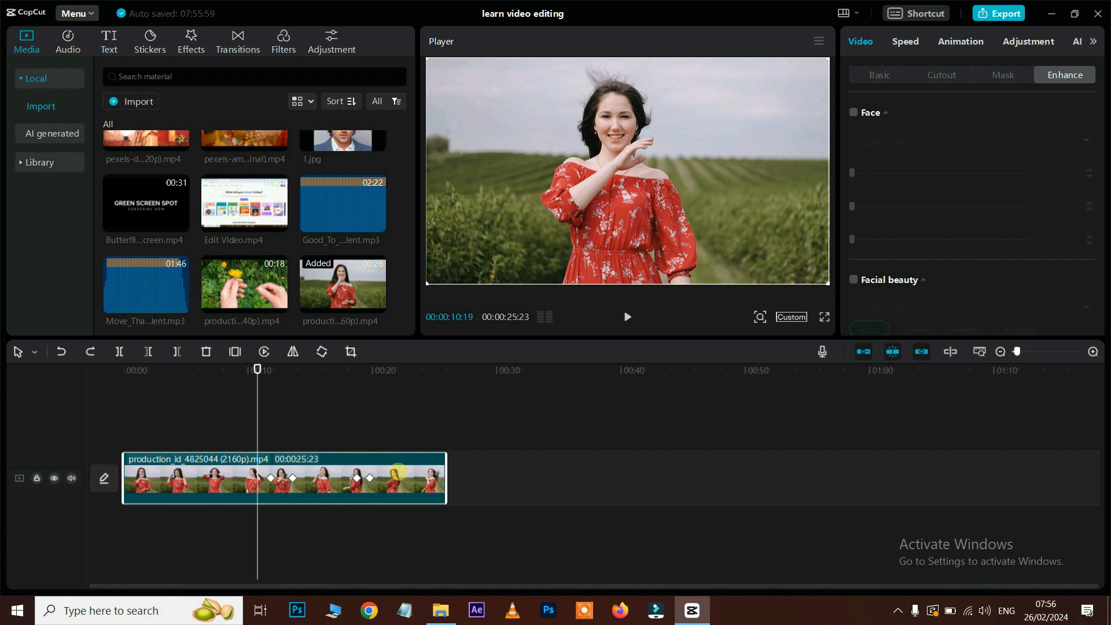
pyautogui.press('Delete')
pyautogui.moveTo(350, 158); pyautogui.dragTo(218, 478)
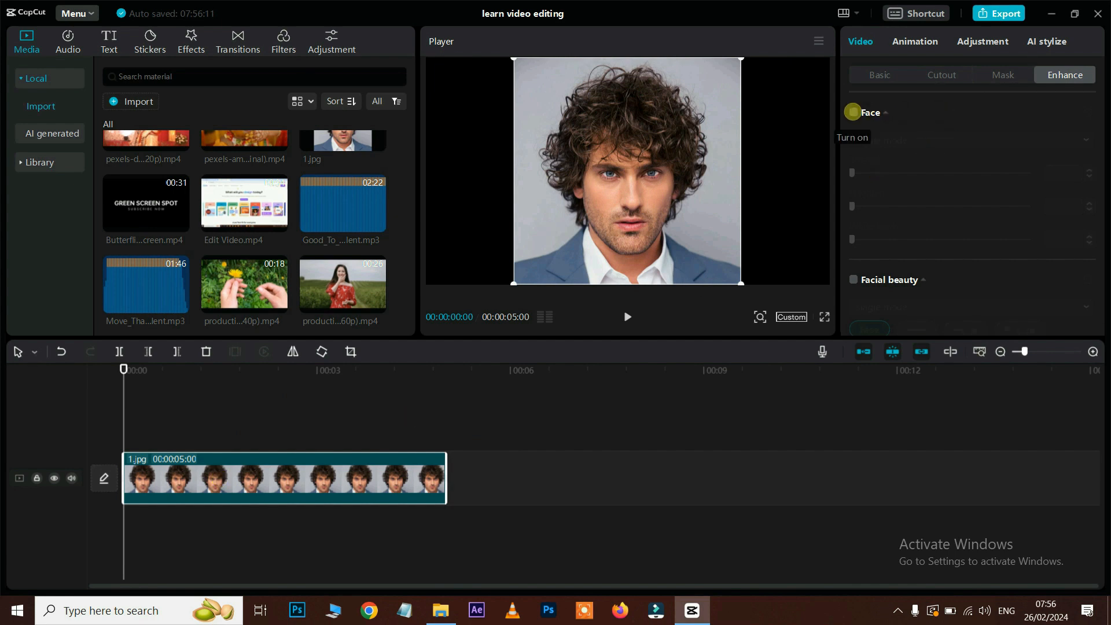
# Step: Enable face retouching with Smooth 36, Brighten 19 and White teeth 6 in Single mode
pyautogui.click(853, 112)
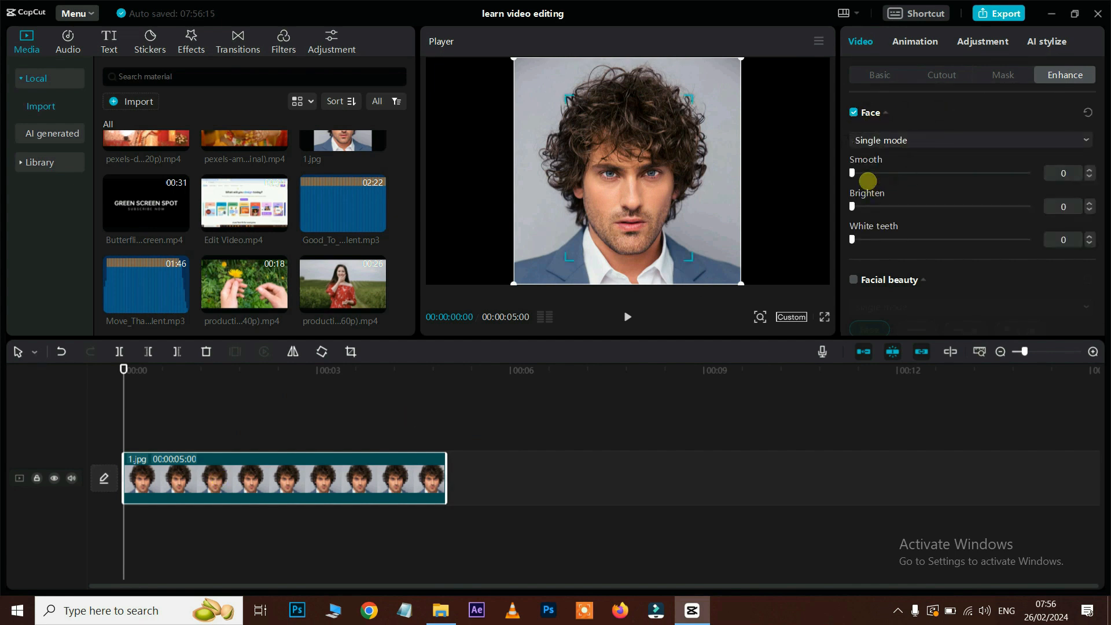
pyautogui.moveTo(853, 171); pyautogui.dragTo(907, 174)
pyautogui.moveTo(857, 206); pyautogui.dragTo(889, 206)
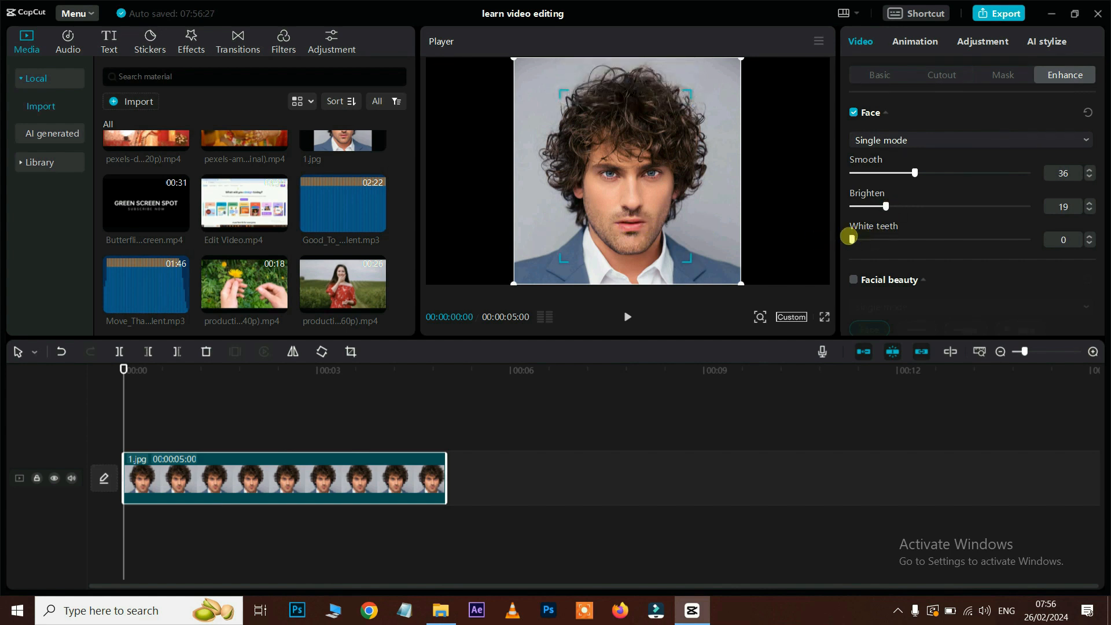
pyautogui.moveTo(853, 238)
pyautogui.mouseDown()
pyautogui.moveTo(869, 238)
pyautogui.moveTo(855, 239)
pyautogui.mouseUp()
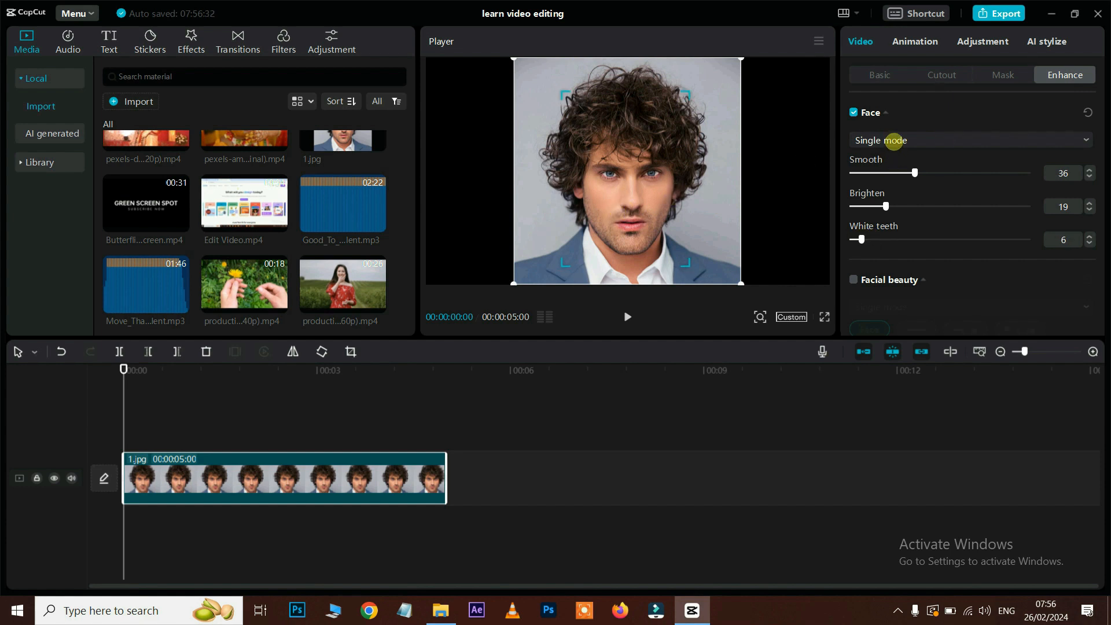
pyautogui.click(894, 140)
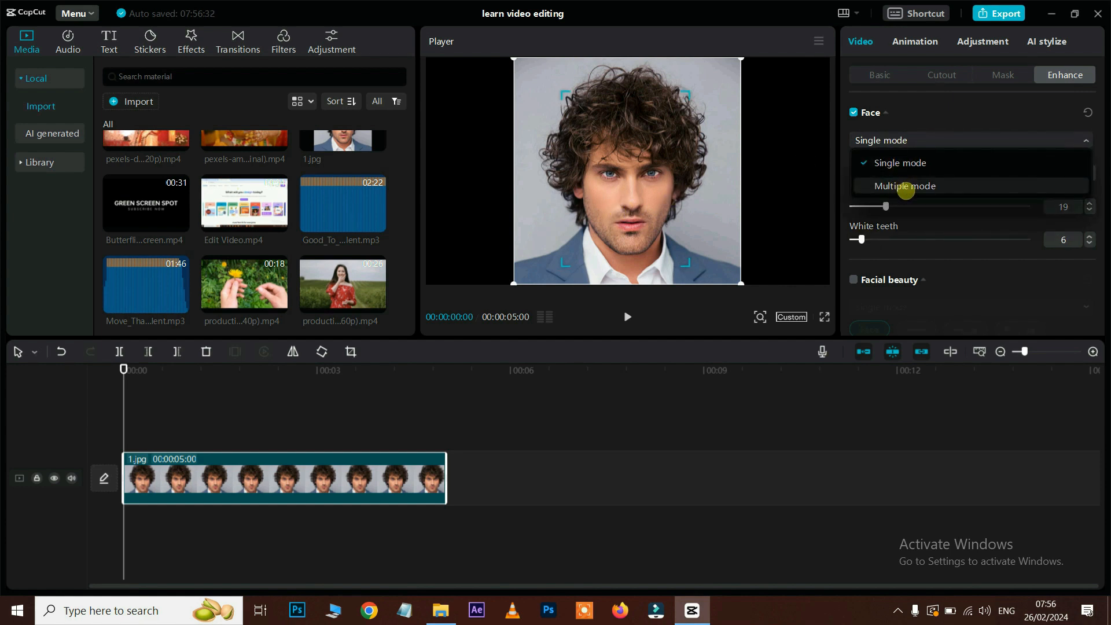
pyautogui.click(846, 189)
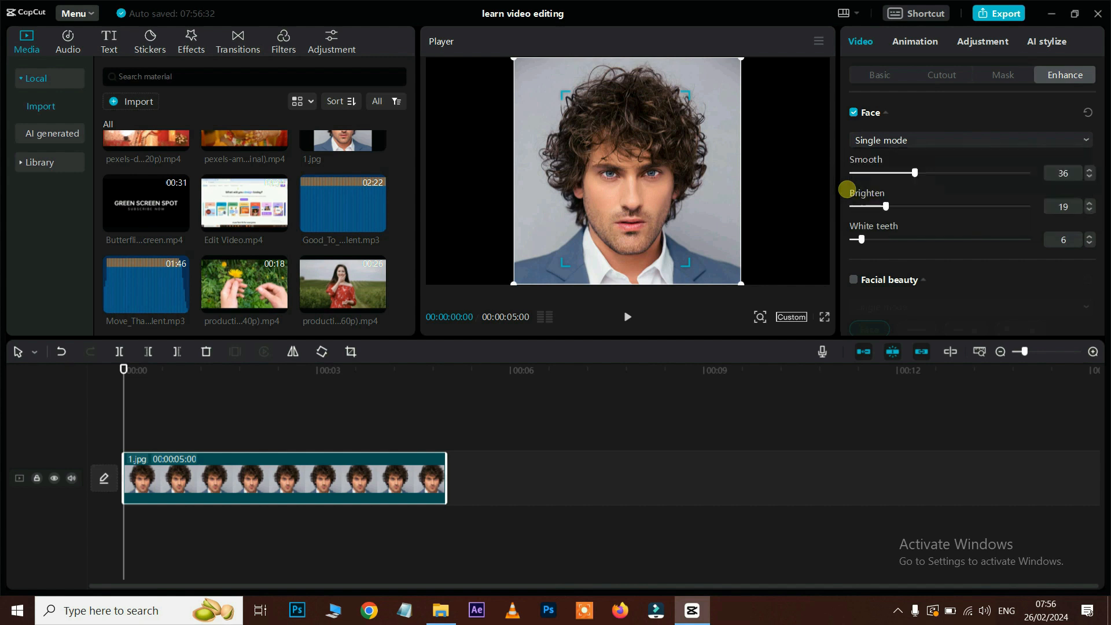
pyautogui.scroll(-1, 946, 249)
pyautogui.scroll(-1, 946, 249)
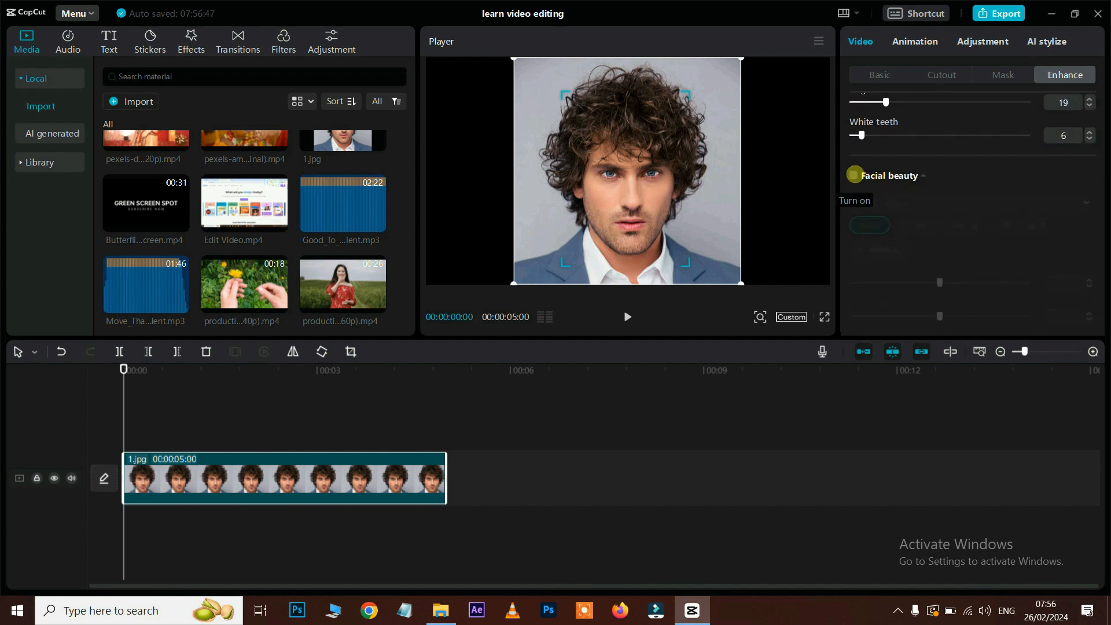
# Step: Enable Facial beauty on the 1.jpg face with Slim 48, Chin Length 50 and Shorten 55
pyautogui.click(855, 175)
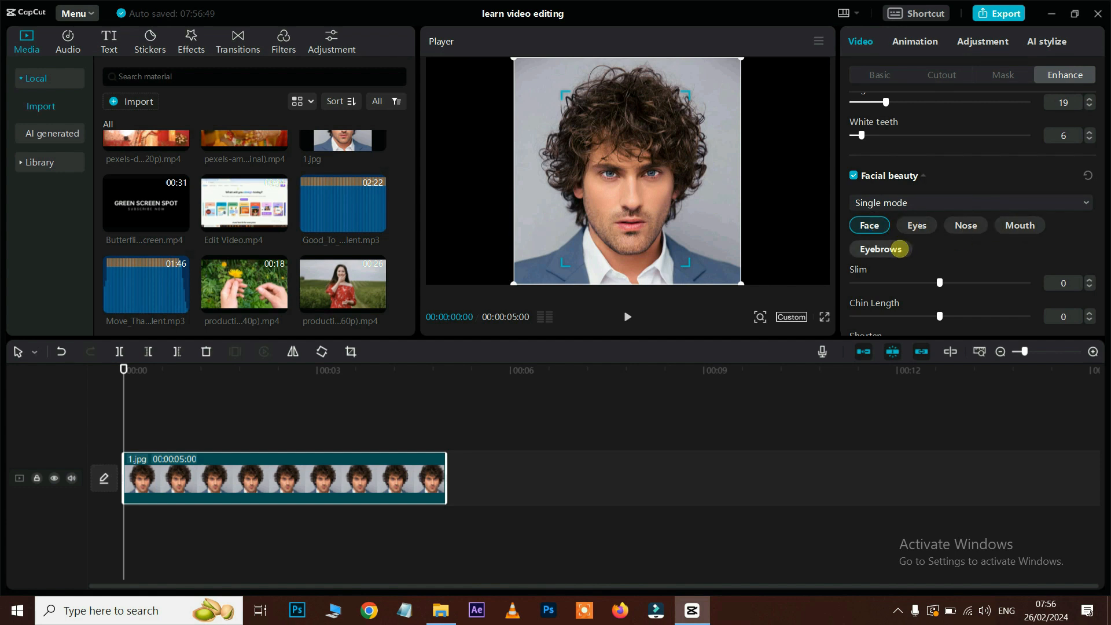
pyautogui.scroll(-2, 946, 249)
pyautogui.scroll(2, 946, 251)
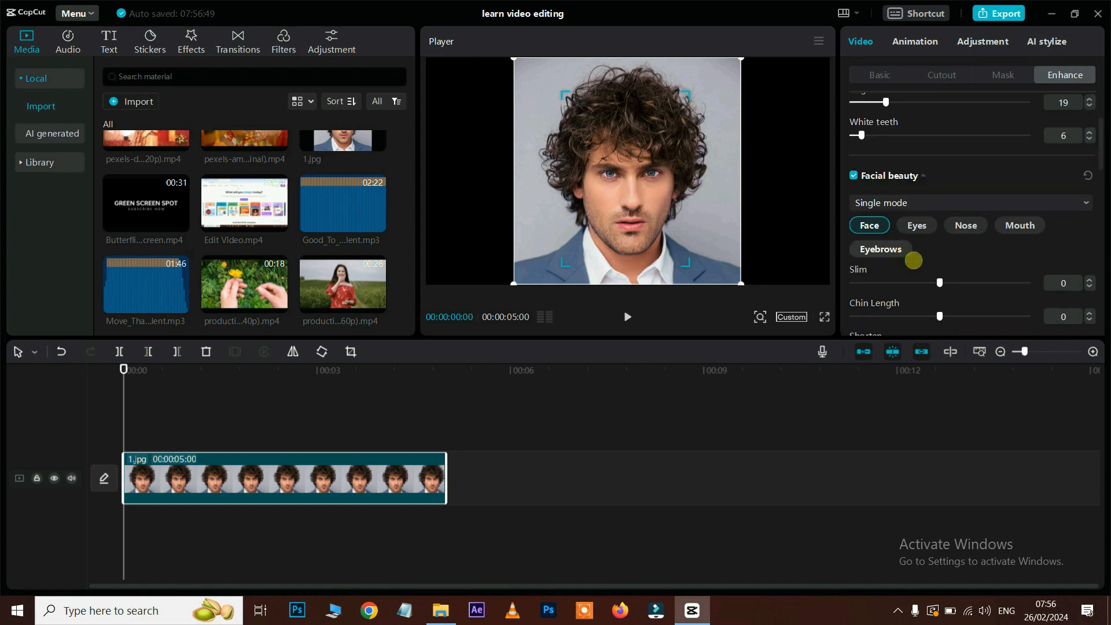
pyautogui.moveTo(946, 282); pyautogui.dragTo(1020, 288)
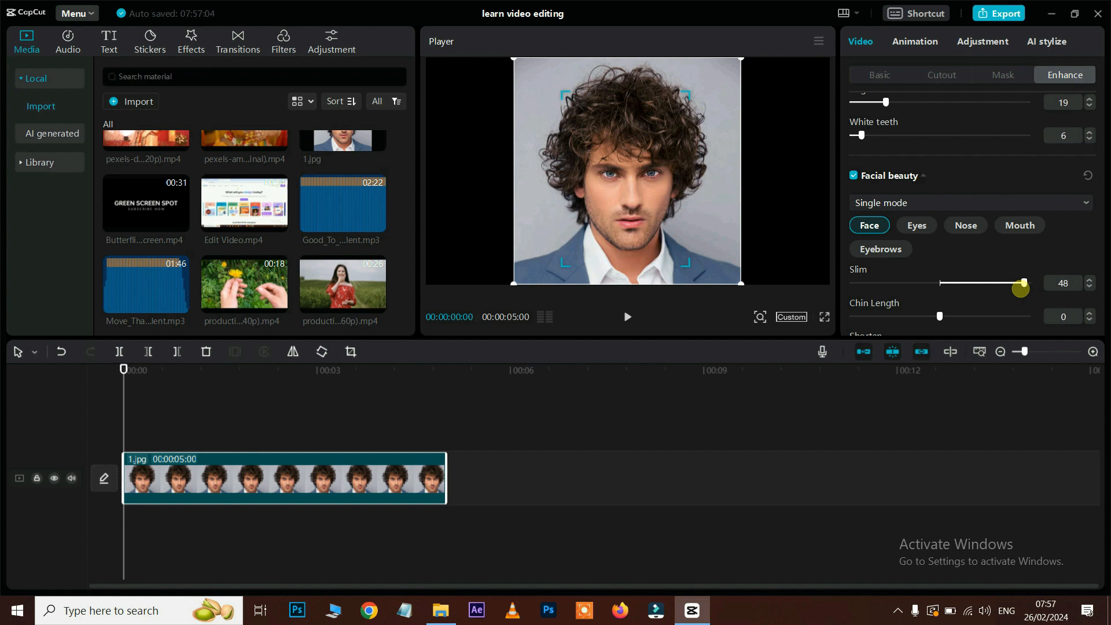
pyautogui.moveTo(941, 316); pyautogui.dragTo(1047, 323)
pyautogui.scroll(-3, 995, 256)
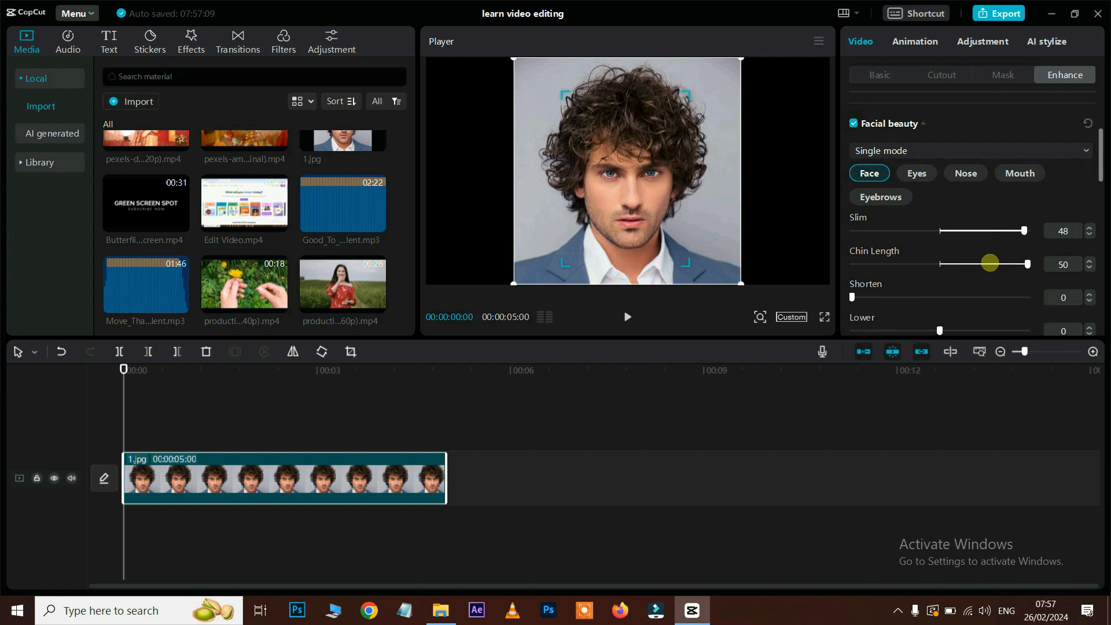
pyautogui.moveTo(852, 246); pyautogui.dragTo(1010, 257)
pyautogui.scroll(-5, 1015, 258)
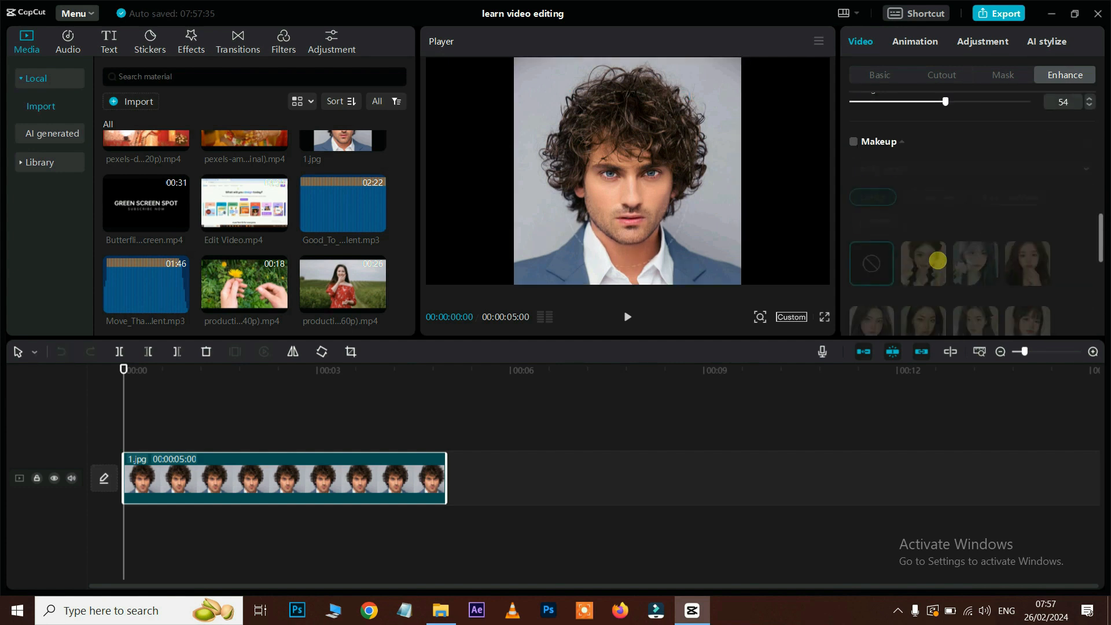
# Step: Enable Makeup on the portrait and try the Tulip, Salt and a darker-eyed look
pyautogui.click(854, 142)
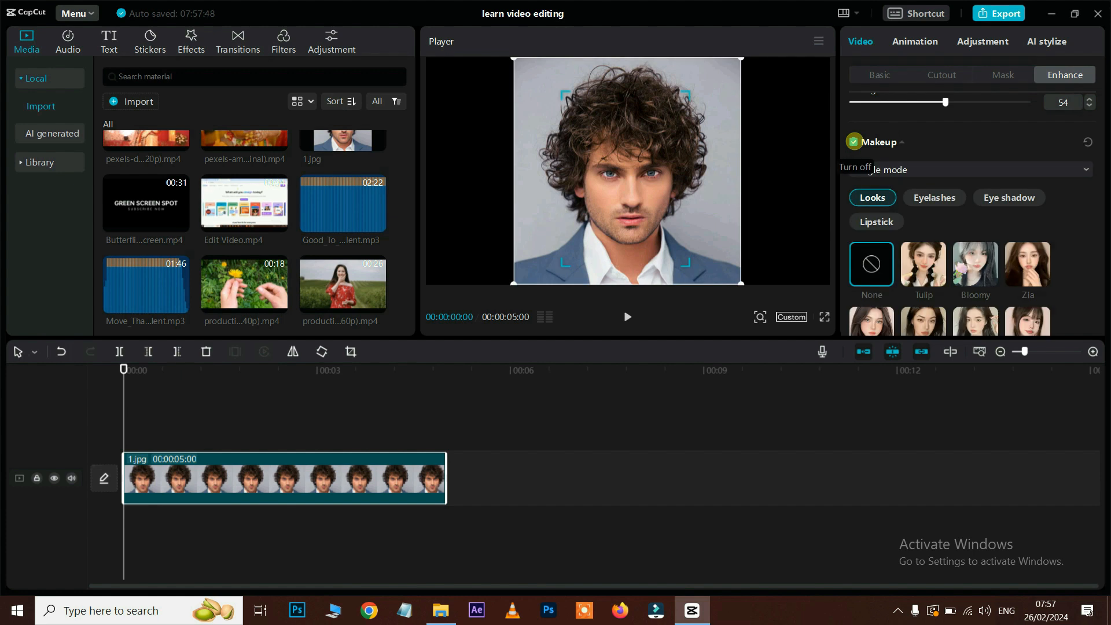
pyautogui.click(854, 142)
pyautogui.click(854, 142)
pyautogui.scroll(-2, 923, 174)
pyautogui.click(926, 160)
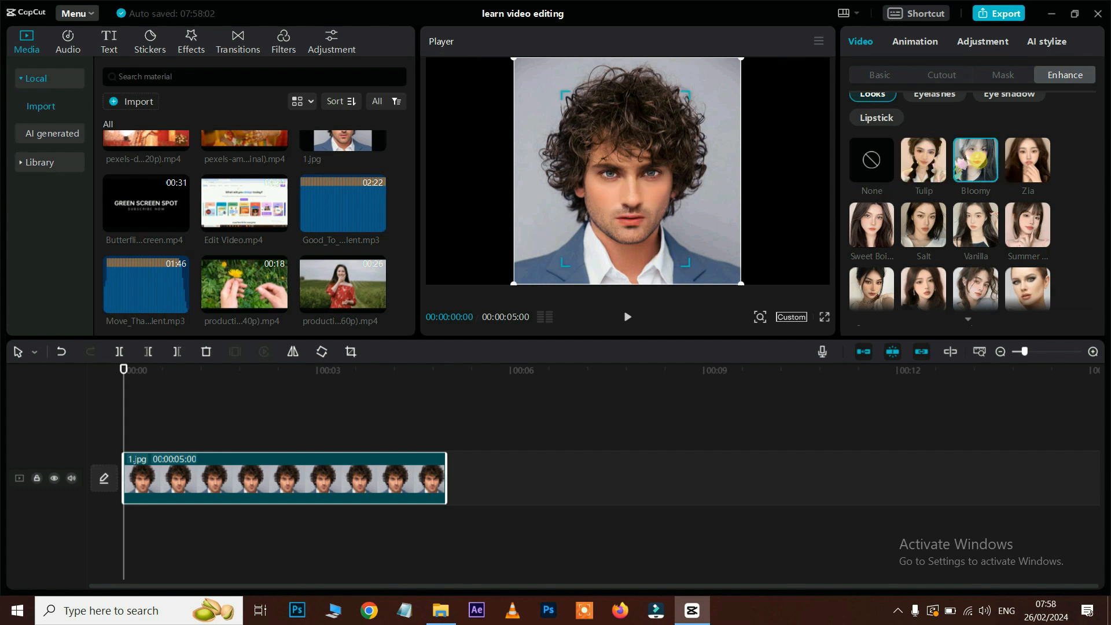
pyautogui.click(924, 223)
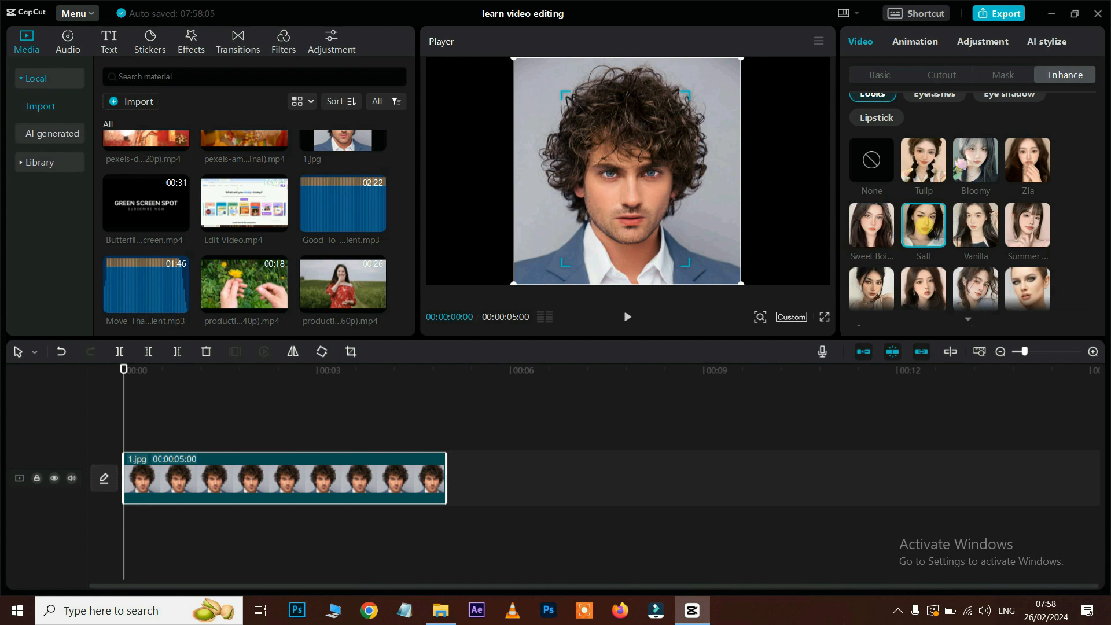
pyautogui.scroll(-1, 955, 247)
pyautogui.click(1026, 238)
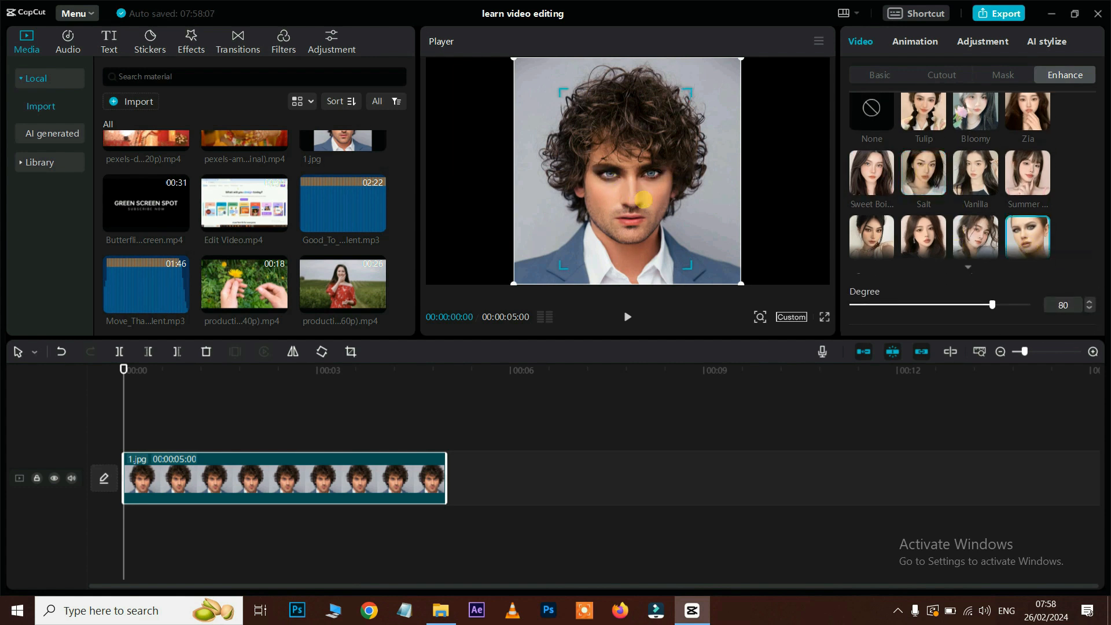
# Step: Turn on Body retouching for the portrait and scroll through its options
pyautogui.scroll(-2, 915, 197)
pyautogui.click(853, 240)
pyautogui.scroll(-3, 965, 224)
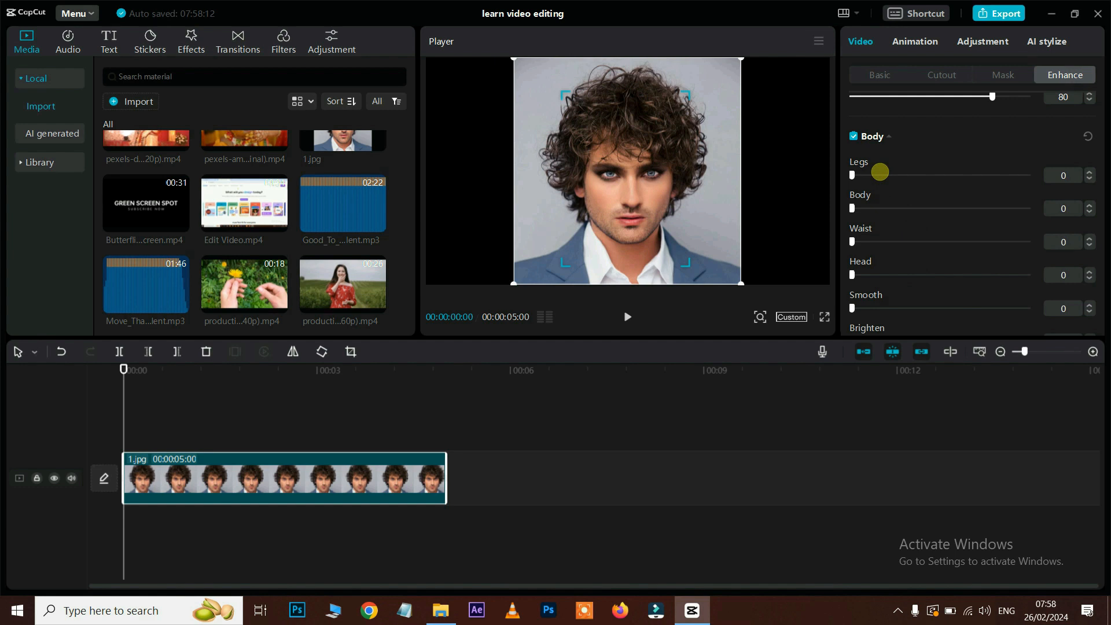
pyautogui.scroll(-1, 874, 205)
# Step: Delete the portrait clip and drag production_id_4584772 from Capcut Editing Files onto the timeline
pyautogui.press('Delete')
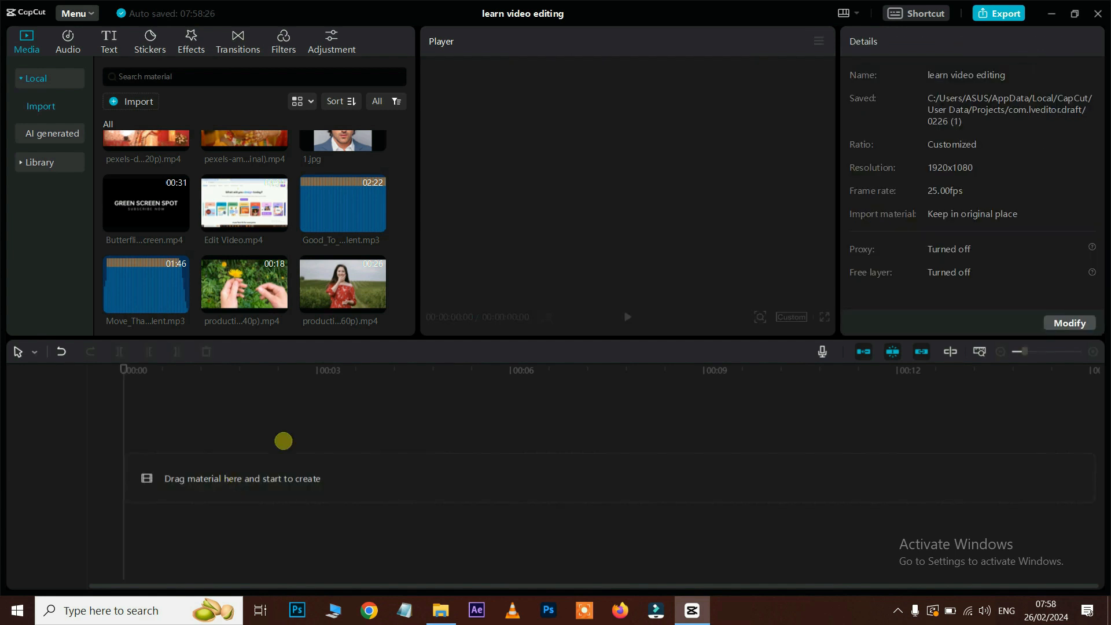
pyautogui.scroll(1, 173, 243)
pyautogui.click(440, 611)
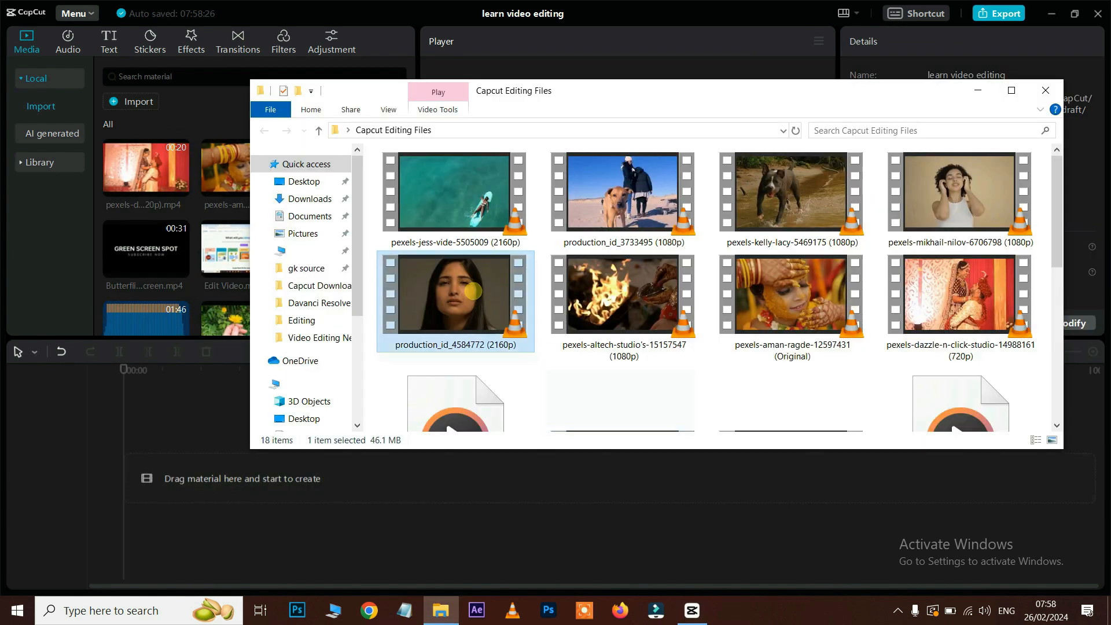
pyautogui.moveTo(592, 101); pyautogui.dragTo(884, 99)
pyautogui.moveTo(763, 278); pyautogui.dragTo(260, 427)
pyautogui.press('space')
pyautogui.press('space')
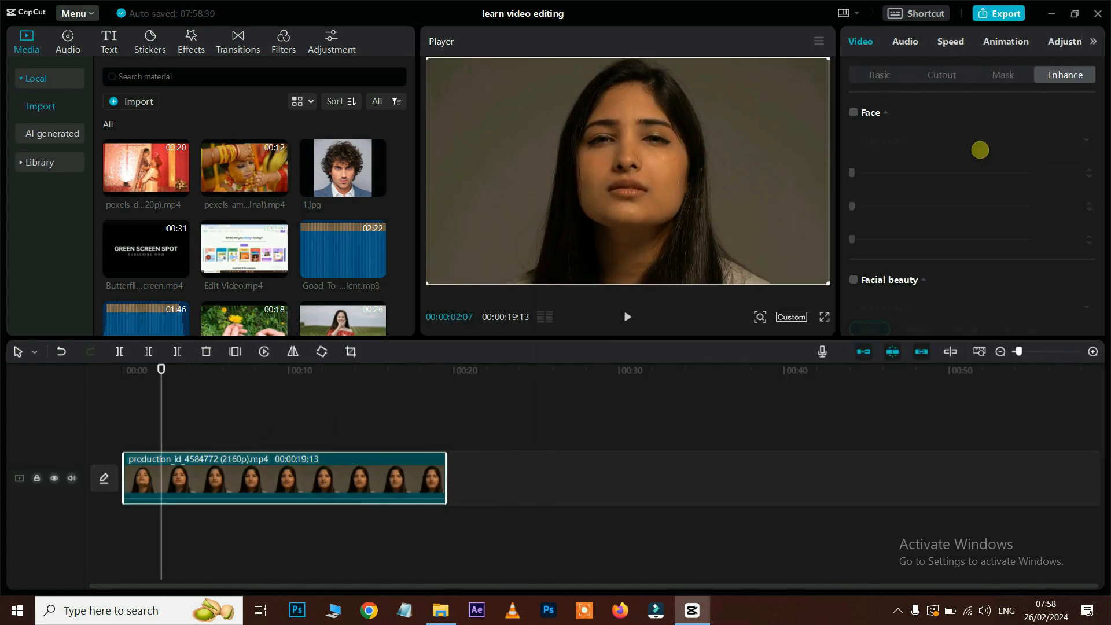
# Step: Enable Face retouching with Smooth 35, Brighten 39 and White teeth 17, then preview
pyautogui.click(853, 113)
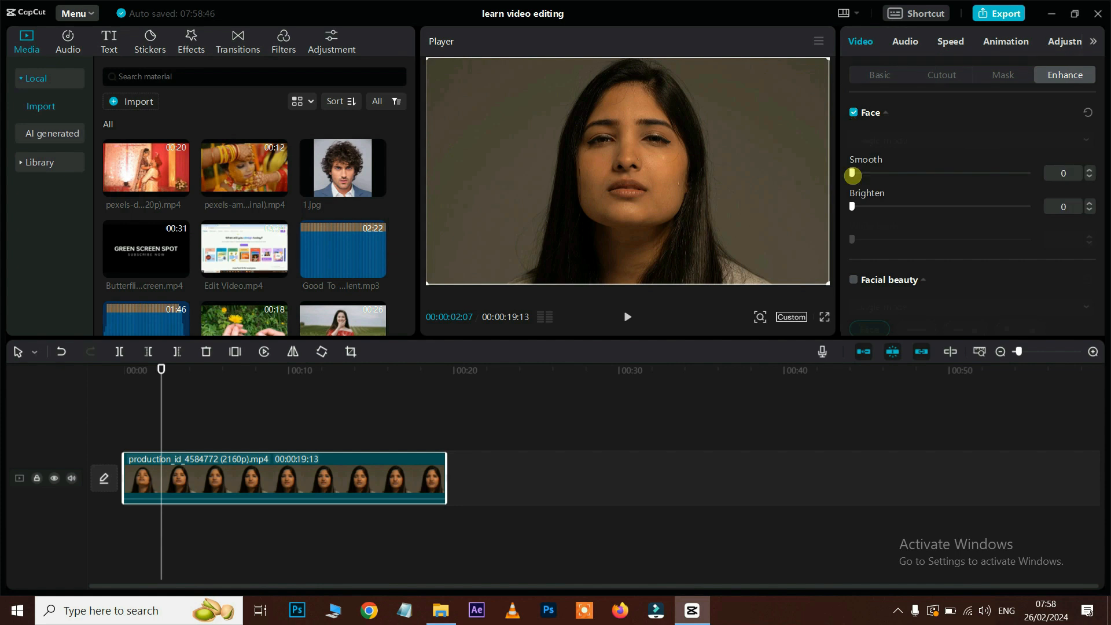
pyautogui.moveTo(853, 174); pyautogui.dragTo(913, 174)
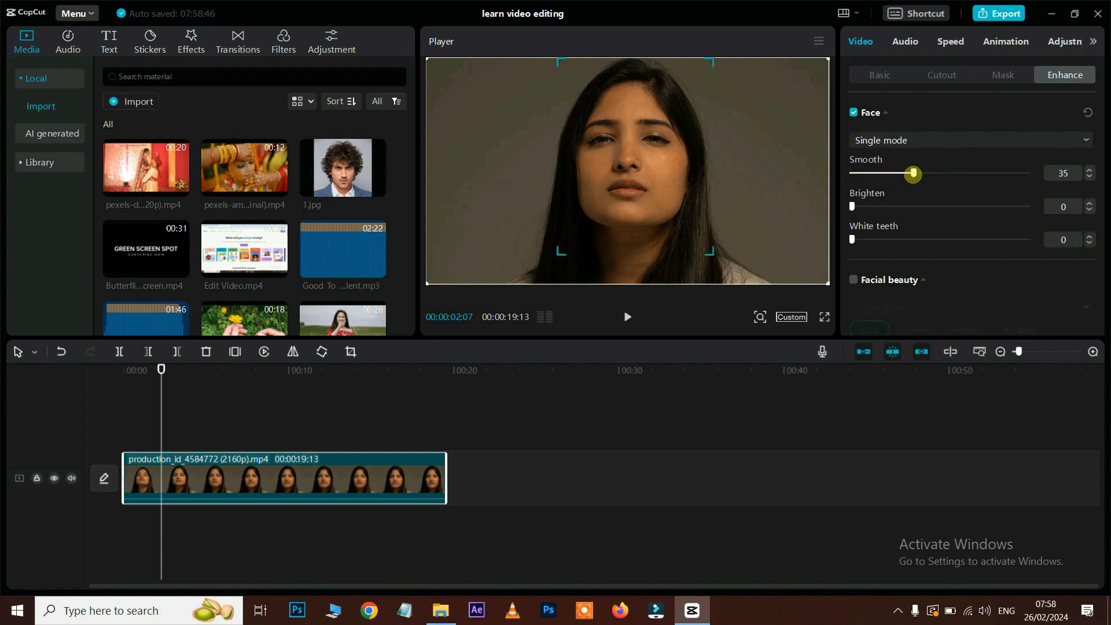
pyautogui.moveTo(852, 207); pyautogui.dragTo(919, 202)
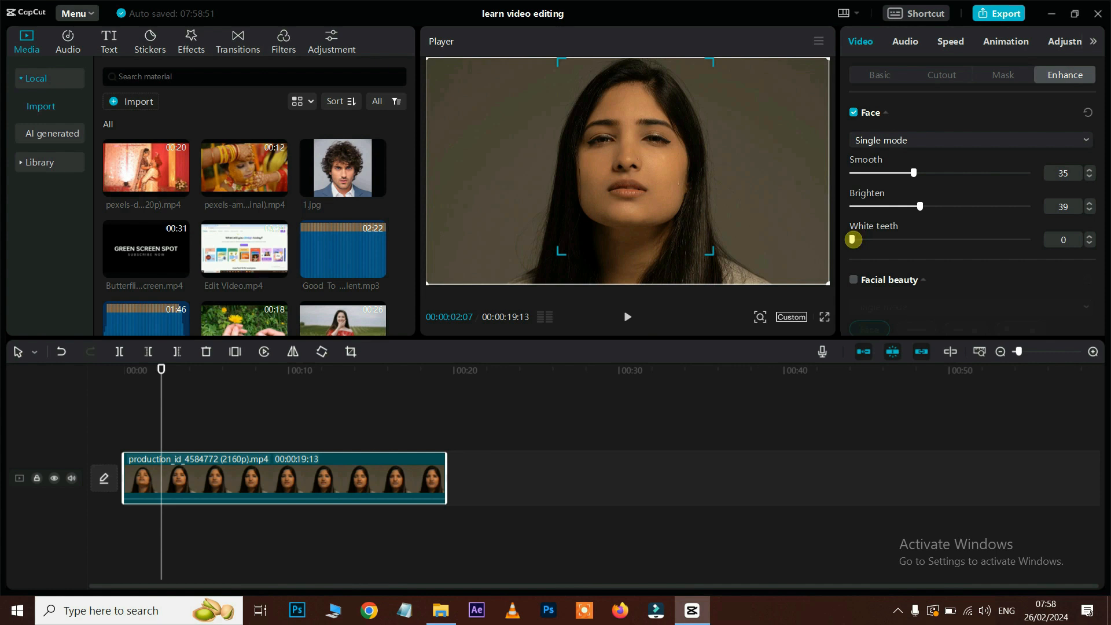
pyautogui.moveTo(852, 239); pyautogui.dragTo(883, 240)
pyautogui.press('space')
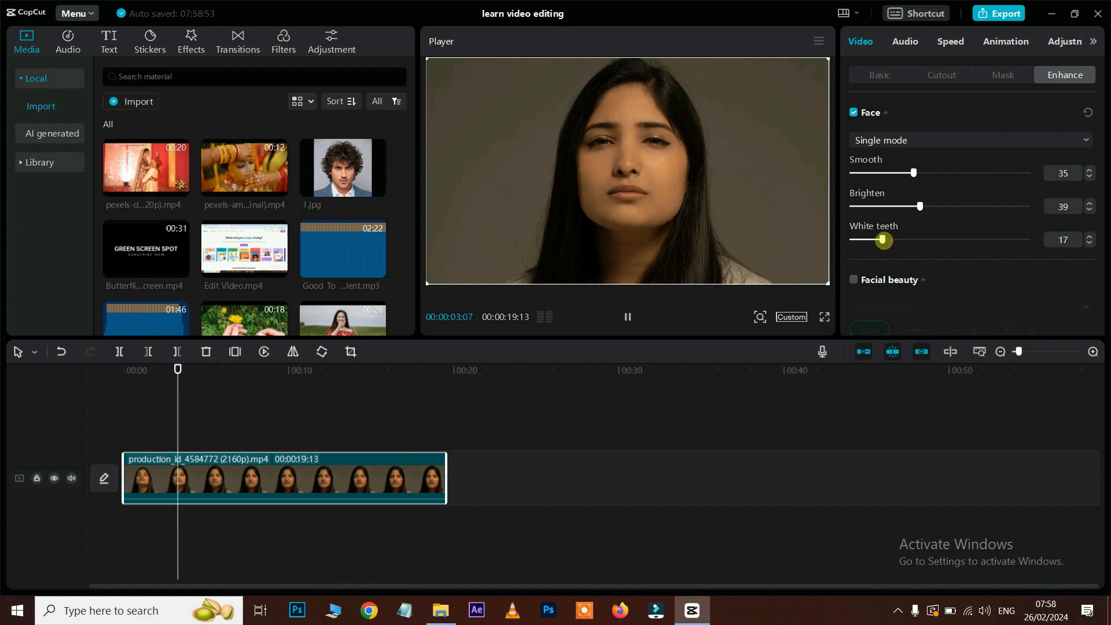
pyautogui.press('space')
# Step: Turn on Facial beauty and set Slim to 42
pyautogui.scroll(-1, 952, 237)
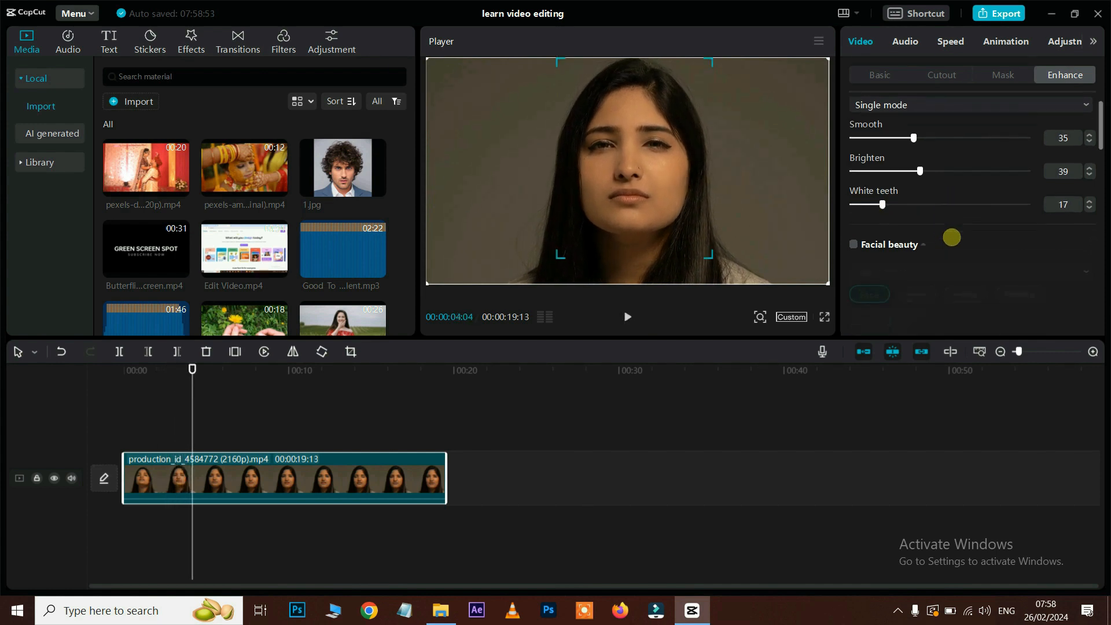
pyautogui.scroll(-1, 952, 238)
pyautogui.click(853, 232)
pyautogui.scroll(-1, 972, 206)
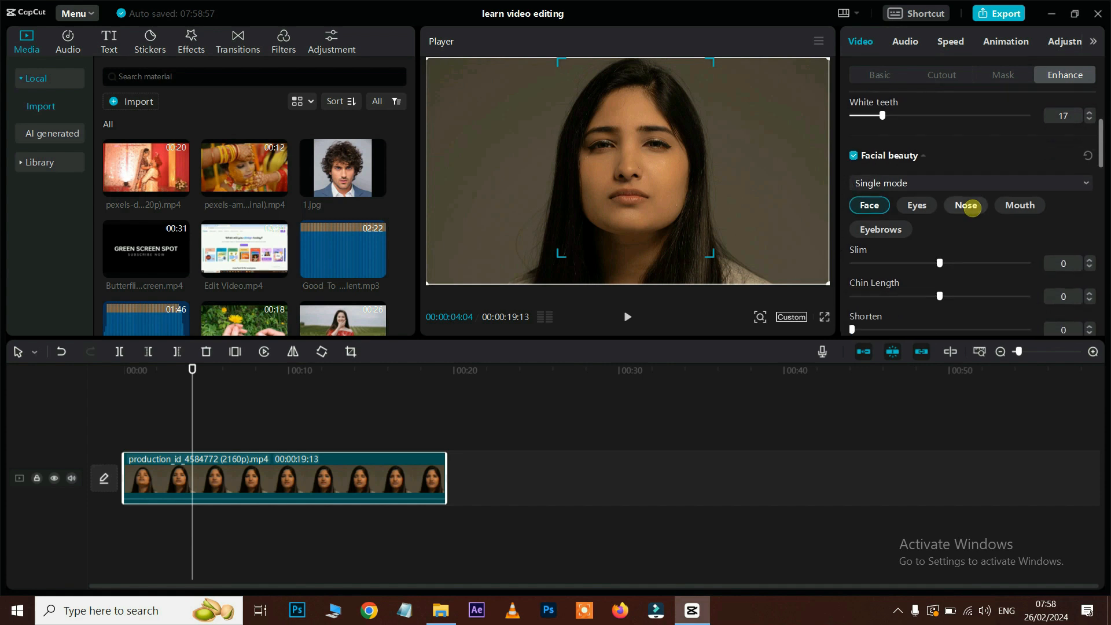
pyautogui.scroll(-1, 973, 207)
pyautogui.moveTo(940, 230); pyautogui.dragTo(1023, 230)
# Step: Adjust another facial beauty slider, enable Makeup, and try Bloomy, Zia and Salt before settling on Tulip
pyautogui.moveTo(940, 263); pyautogui.dragTo(1052, 258)
pyautogui.scroll(-3, 984, 266)
pyautogui.click(854, 194)
pyautogui.scroll(-1, 930, 206)
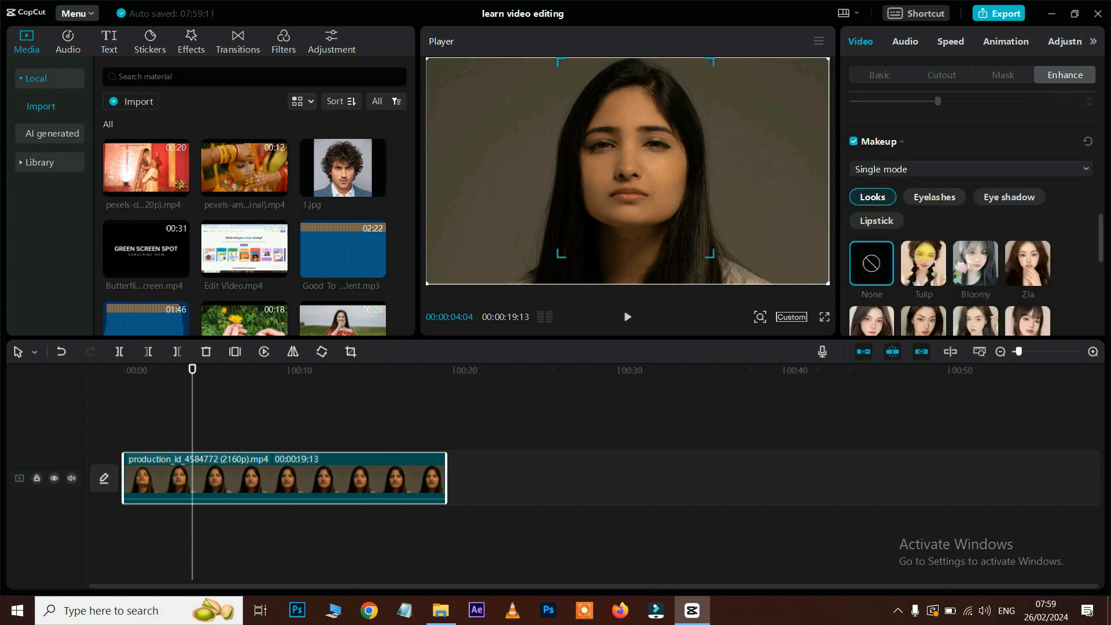
pyautogui.click(997, 272)
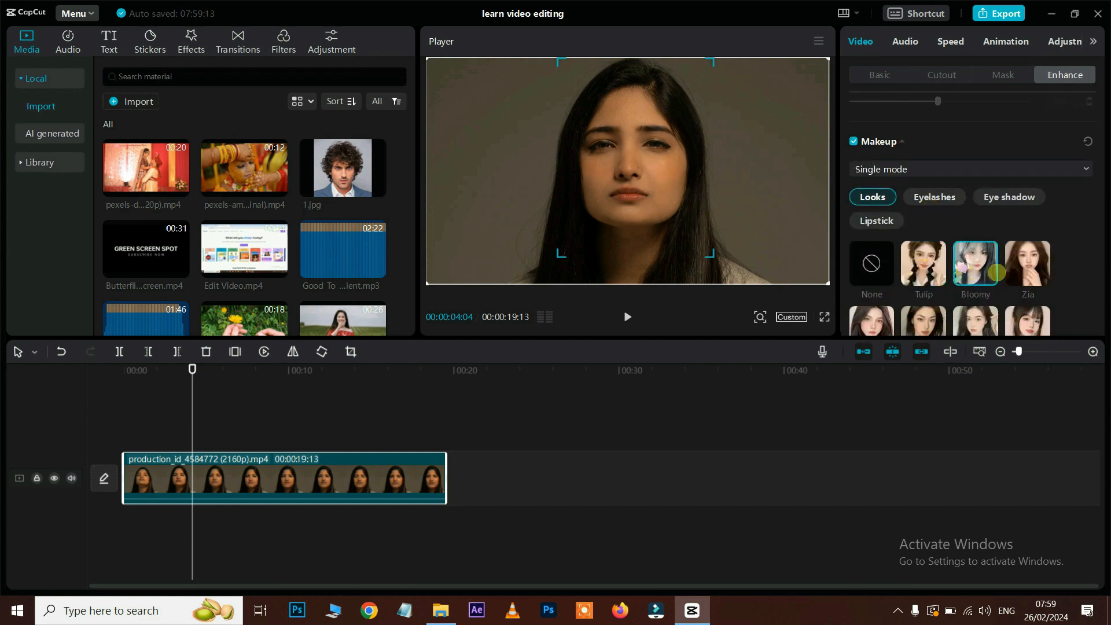
pyautogui.click(1023, 268)
pyautogui.scroll(-1, 956, 273)
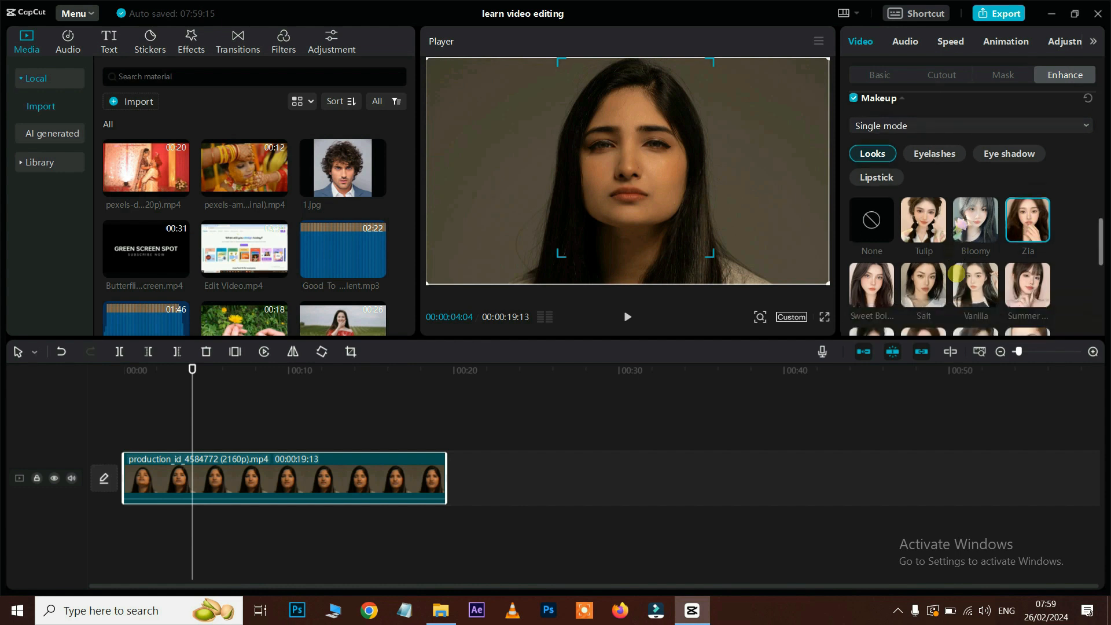
pyautogui.click(928, 279)
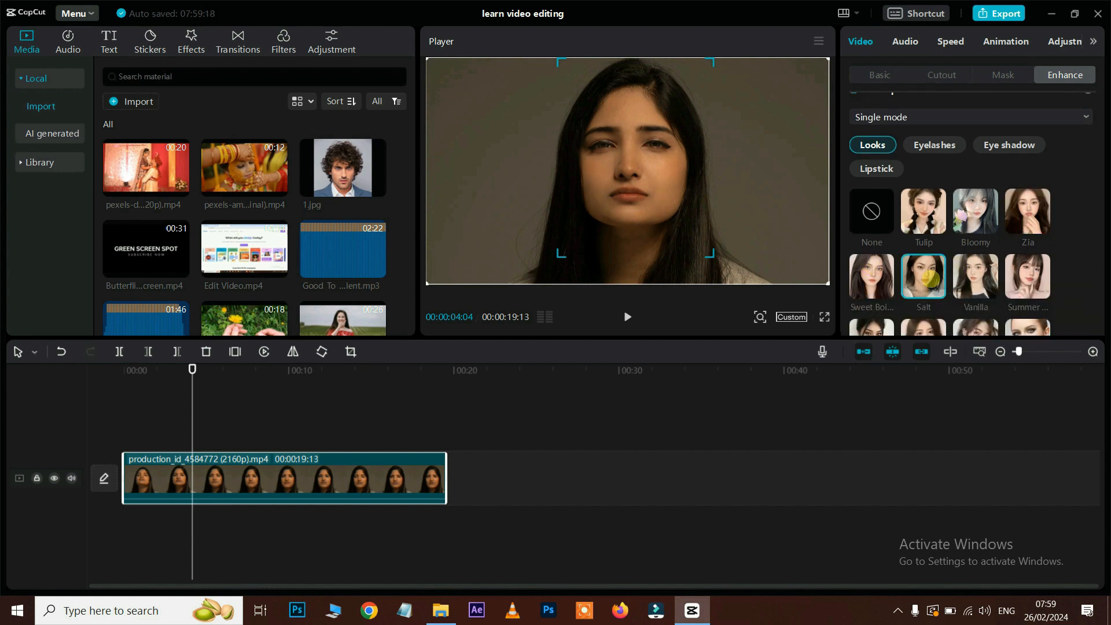
pyautogui.click(927, 215)
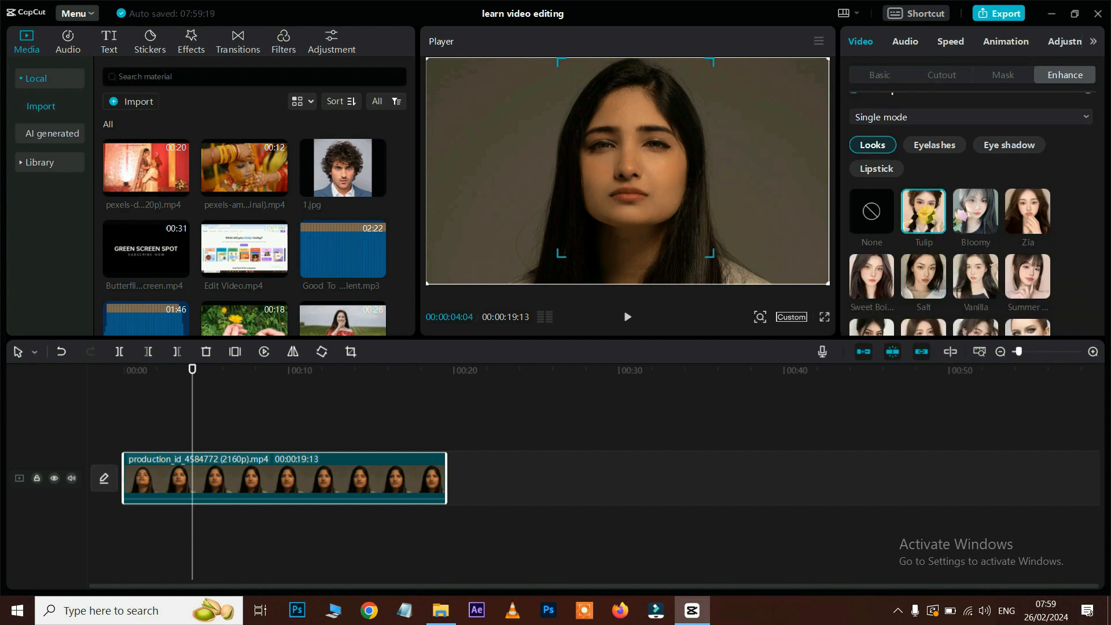
# Step: Play back the woman's clip to preview the Tulip makeup
pyautogui.scroll(-1, 976, 220)
pyautogui.moveTo(192, 371); pyautogui.dragTo(107, 388)
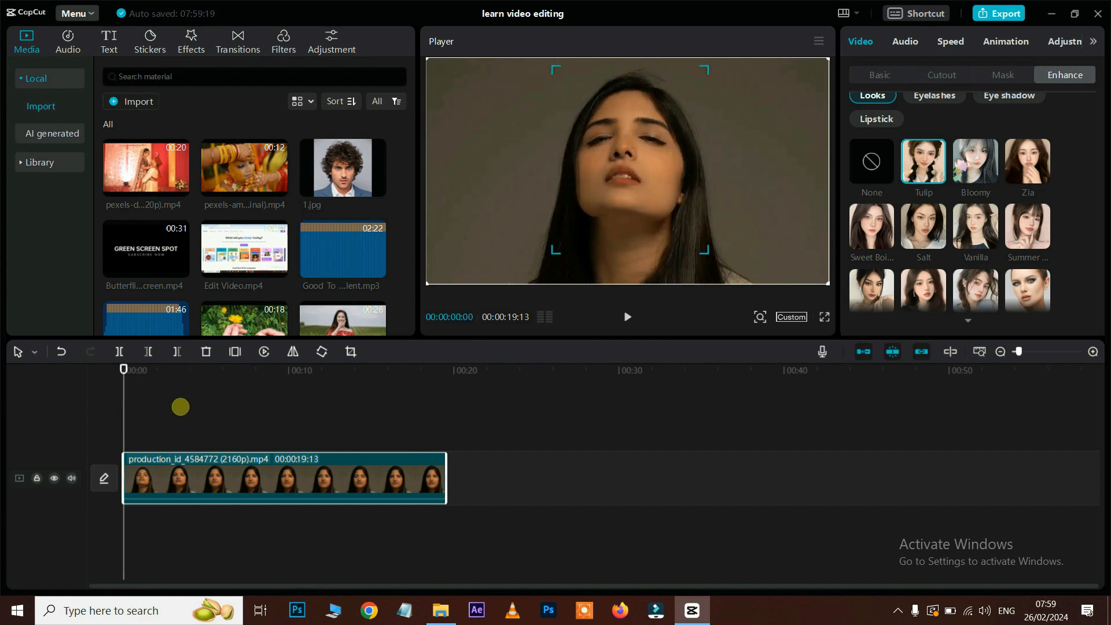
pyautogui.press('space')
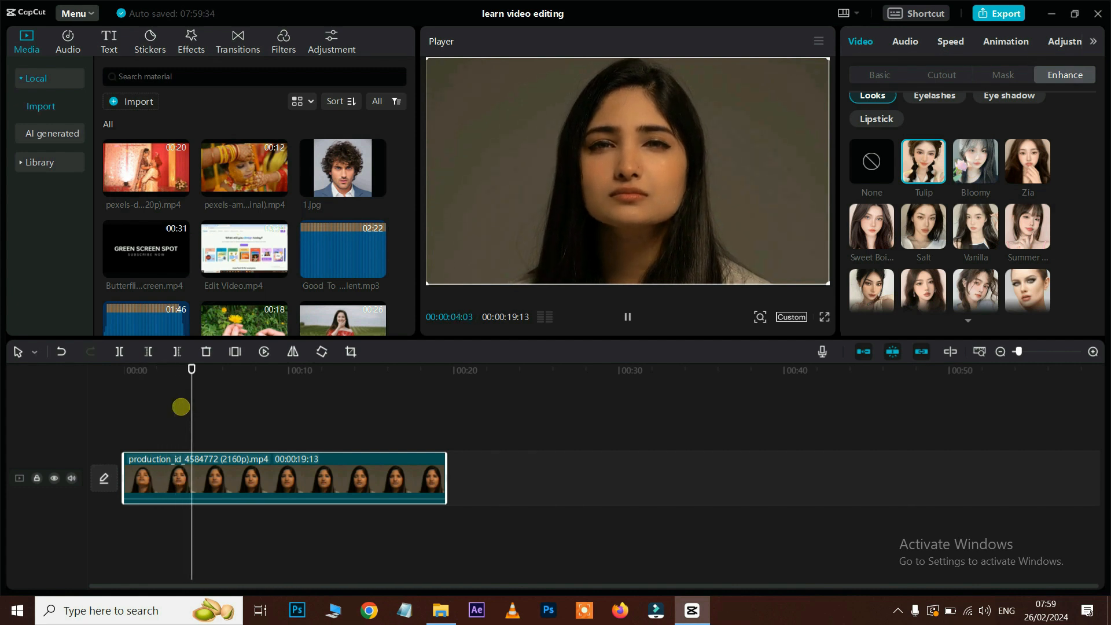
pyautogui.press('space')
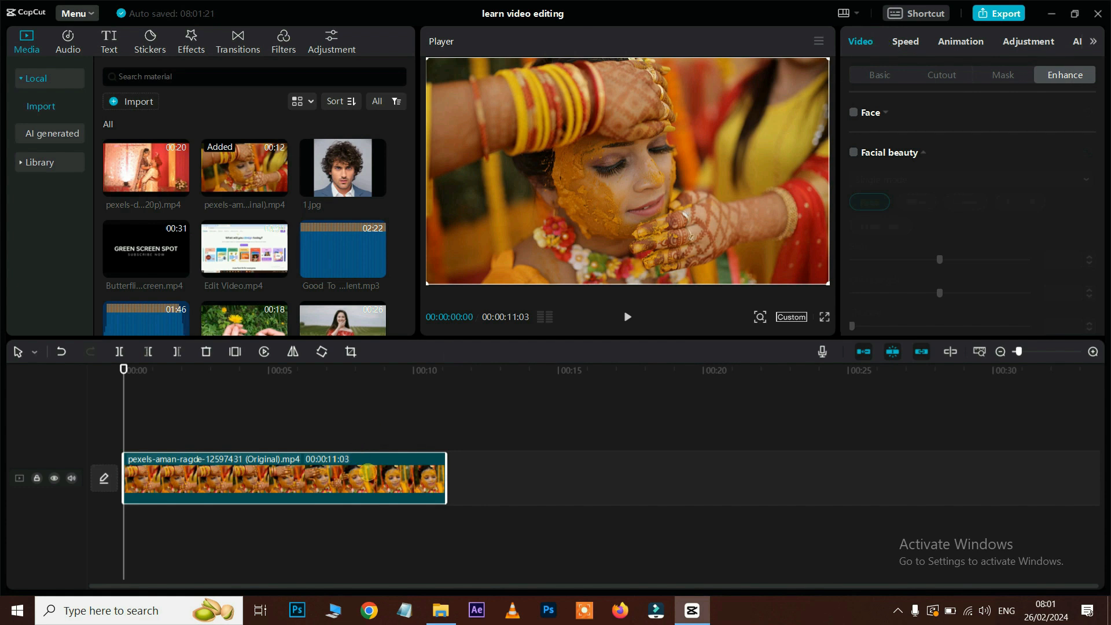
# Step: Replace the woman's clip with Edit Video.mp4 and test its audio volume at 10 dB and 8.8 dB
pyautogui.press('Delete')
pyautogui.moveTo(244, 249); pyautogui.dragTo(136, 476)
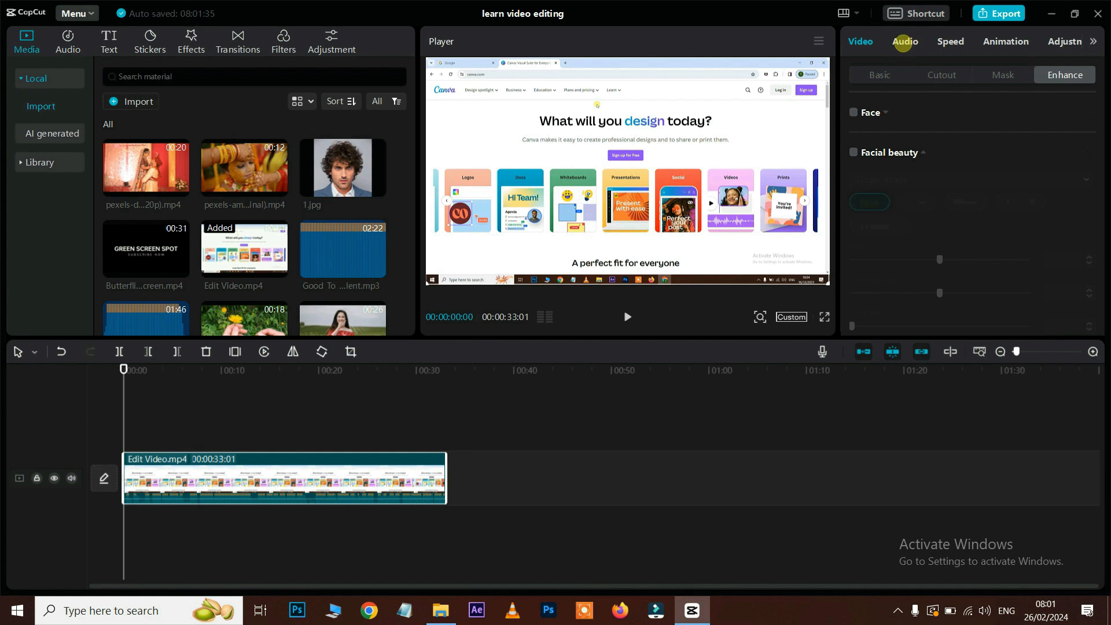
pyautogui.click(904, 42)
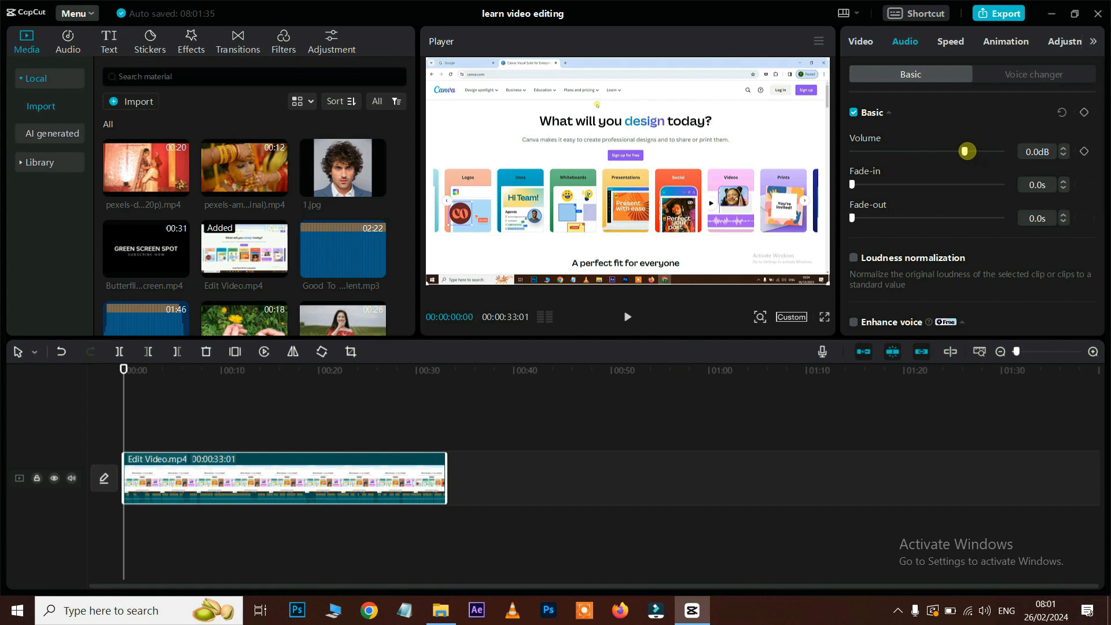
pyautogui.moveTo(966, 151); pyautogui.dragTo(981, 151)
pyautogui.press('space')
pyautogui.press('space')
pyautogui.moveTo(981, 151)
pyautogui.mouseDown()
pyautogui.moveTo(896, 155)
pyautogui.moveTo(978, 152)
pyautogui.moveTo(931, 151)
pyautogui.moveTo(963, 151)
pyautogui.mouseUp()
pyautogui.press('space')
pyautogui.press('space')
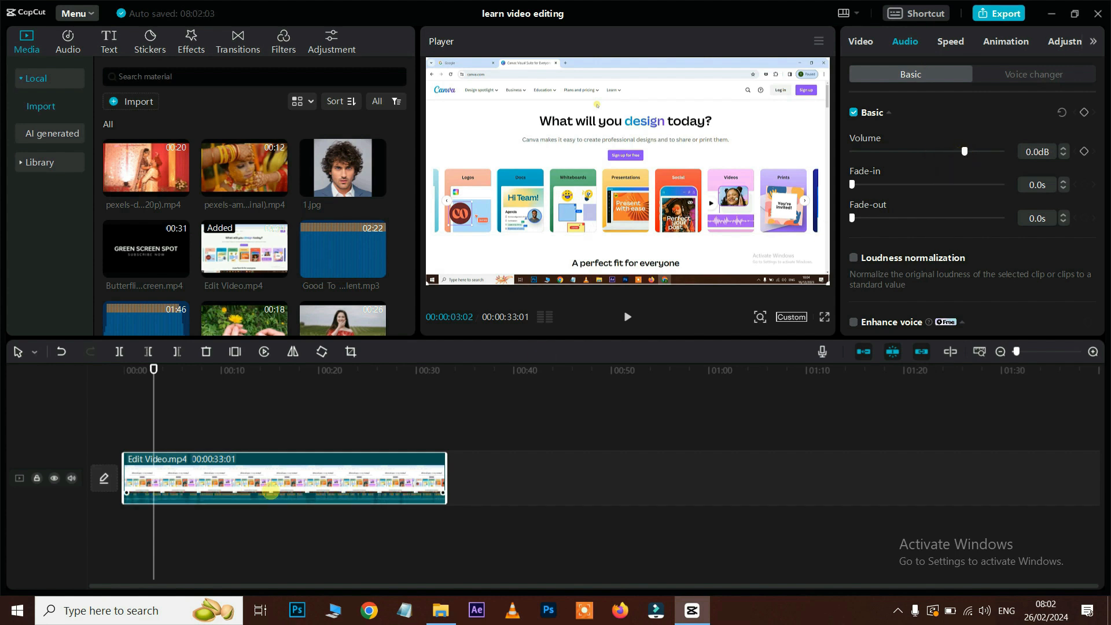
# Step: Drag the clip's volume line to test 20 dB, then -5.9 dB
pyautogui.moveTo(259, 504)
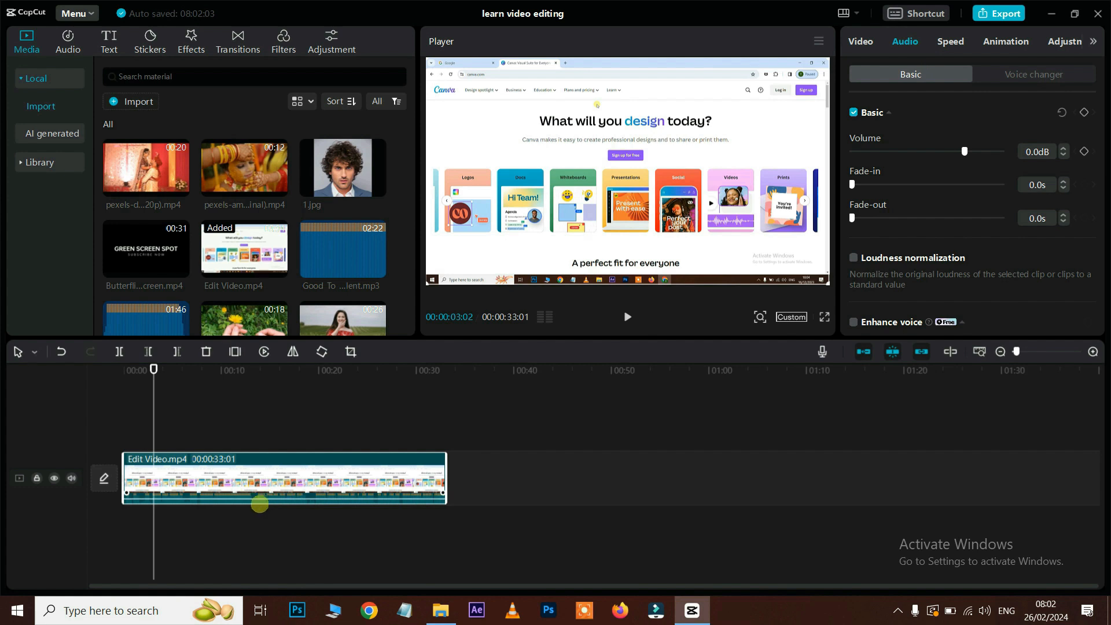
pyautogui.moveTo(261, 500); pyautogui.dragTo(298, 479)
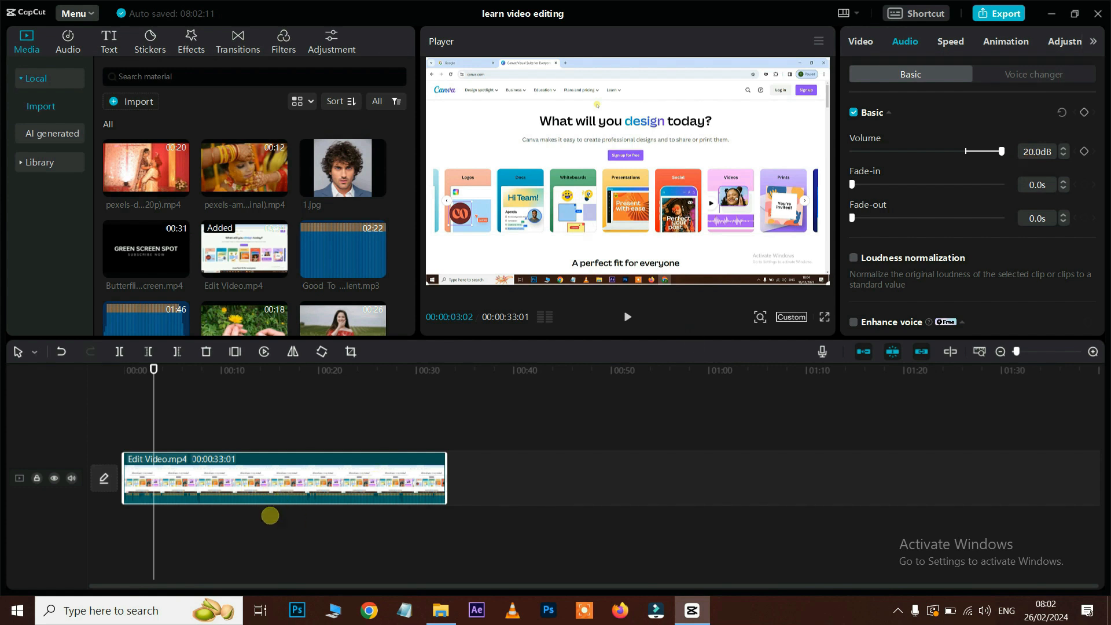
pyautogui.press('space')
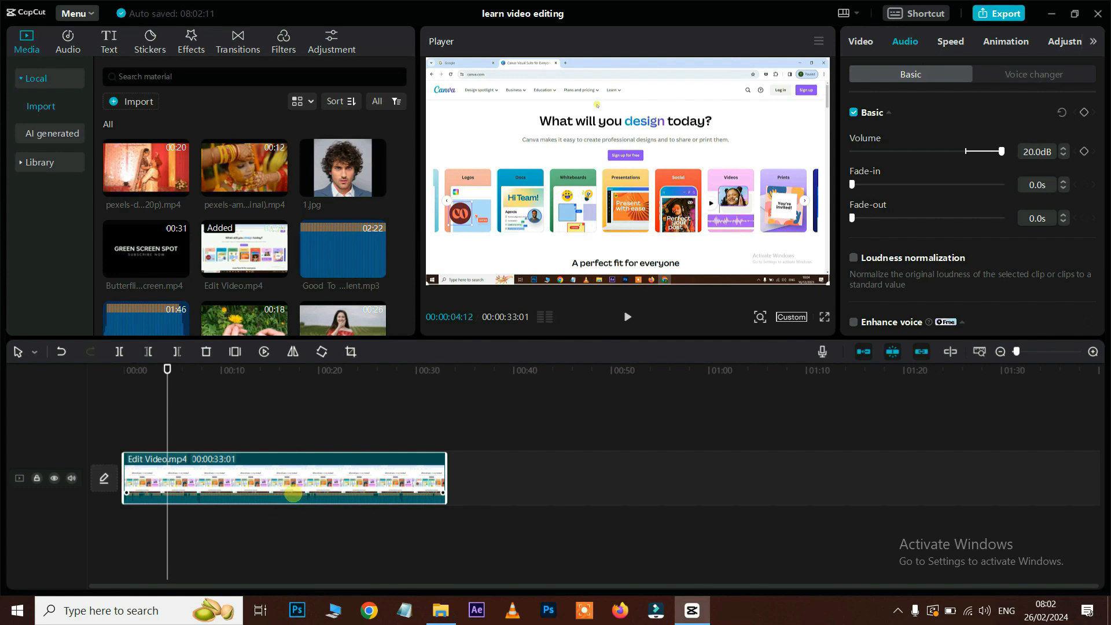
pyautogui.moveTo(293, 494)
pyautogui.moveTo(293, 494); pyautogui.dragTo(294, 499)
pyautogui.press('space')
pyautogui.press('space')
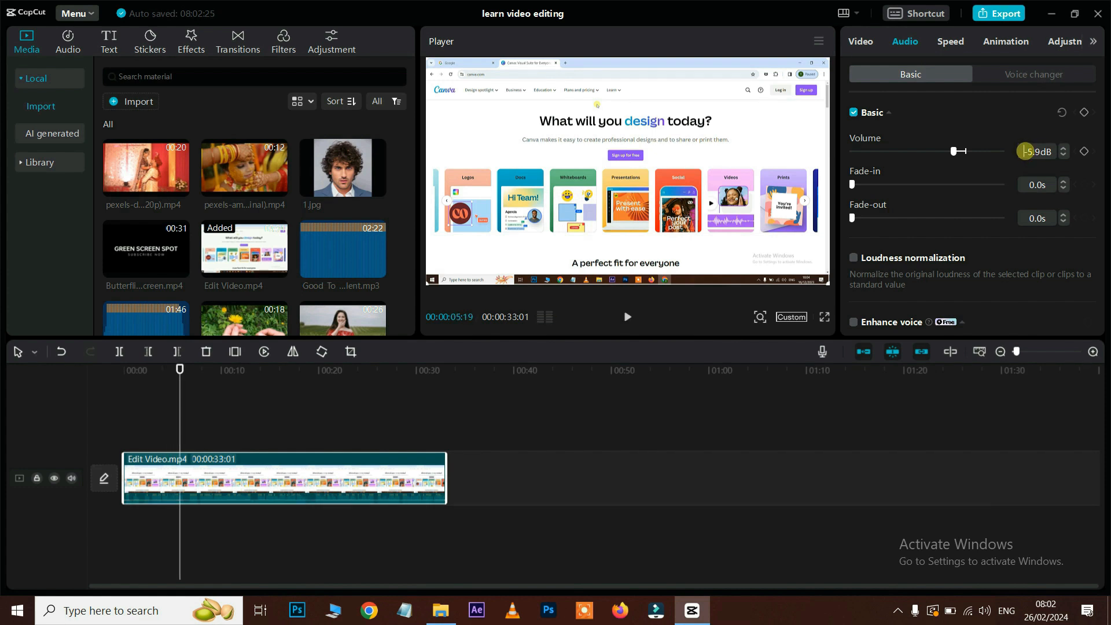
# Step: Enter 1 dB in the Volume field
pyautogui.doubleClick(1025, 152)
pyautogui.write('1')
pyautogui.press('Return')
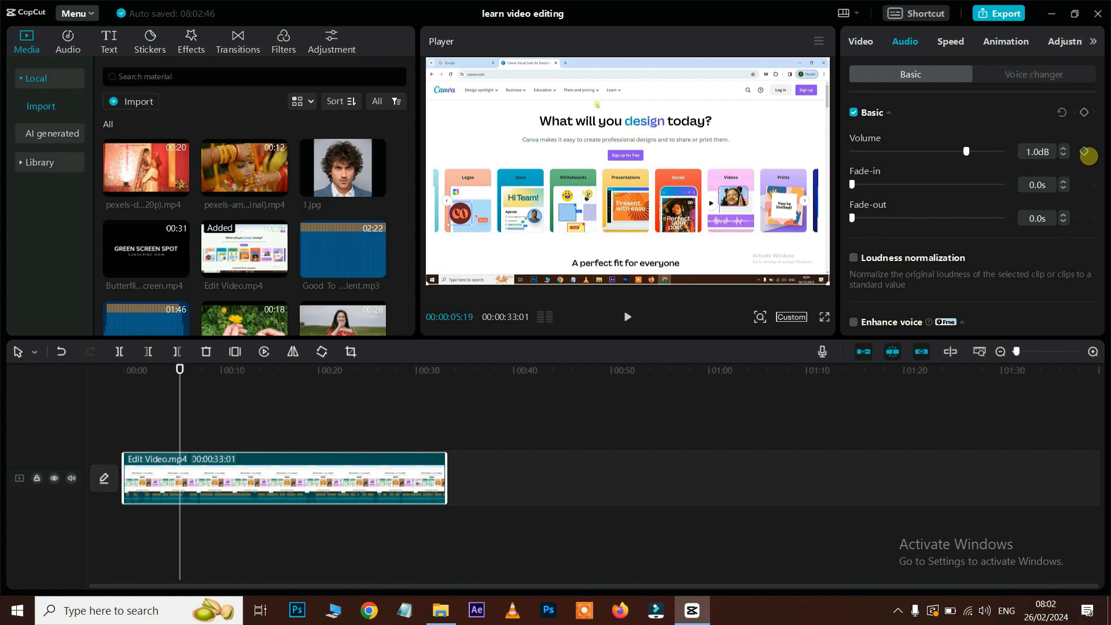
pyautogui.hotkey('ctrl', 'z')
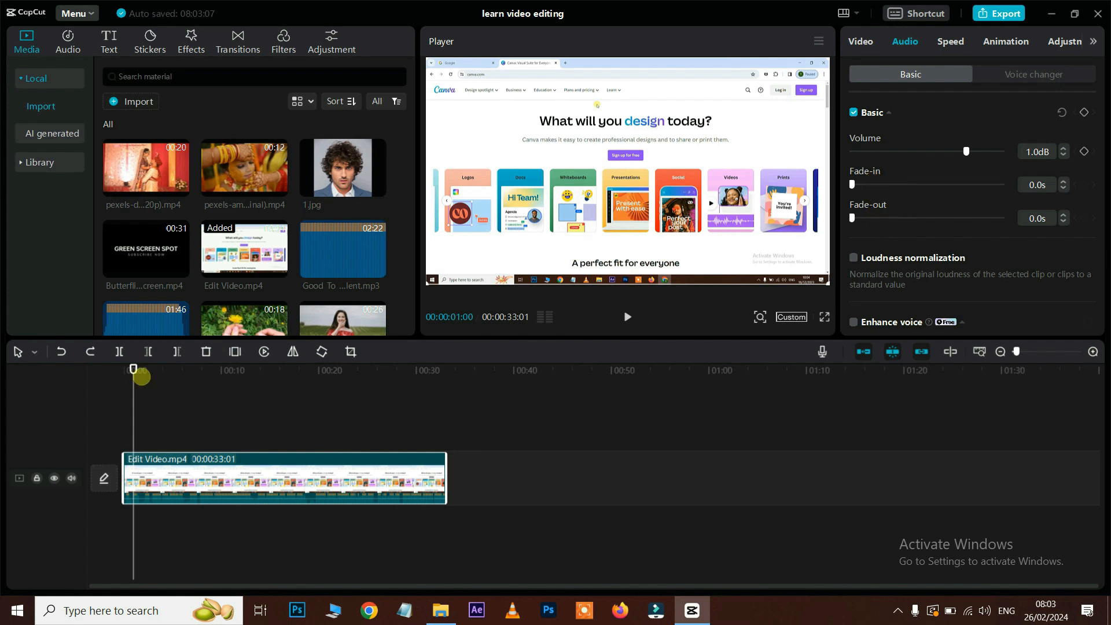
# Step: Give the clip's audio a 3.9-second fade-in and play it from the start
pyautogui.moveTo(132, 367); pyautogui.dragTo(119, 367)
pyautogui.press('space')
pyautogui.press('space')
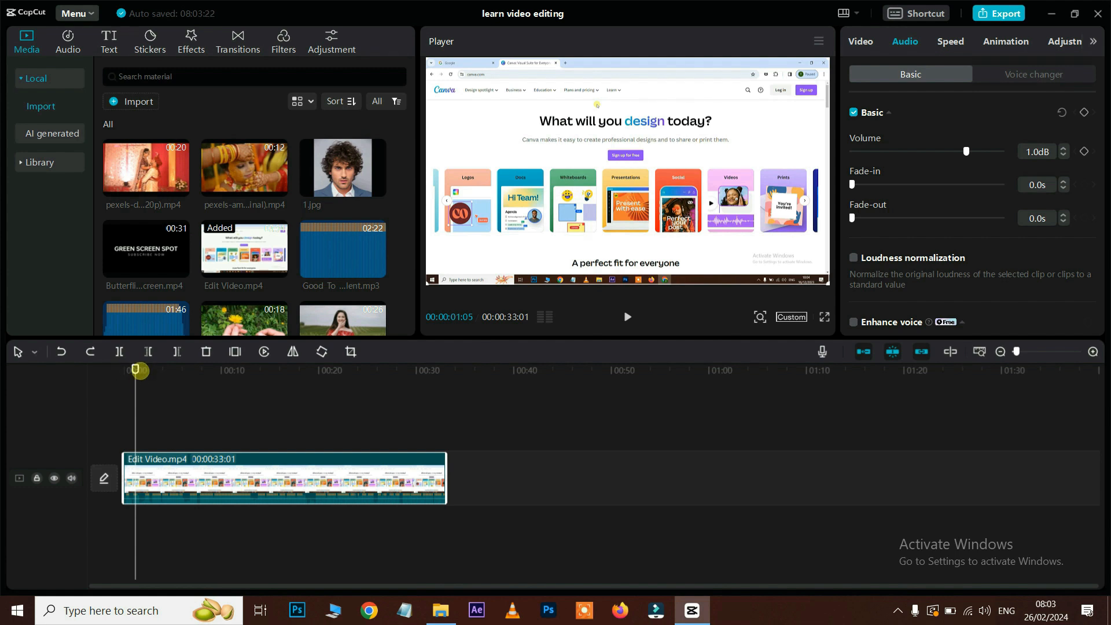
pyautogui.moveTo(853, 183); pyautogui.dragTo(904, 184)
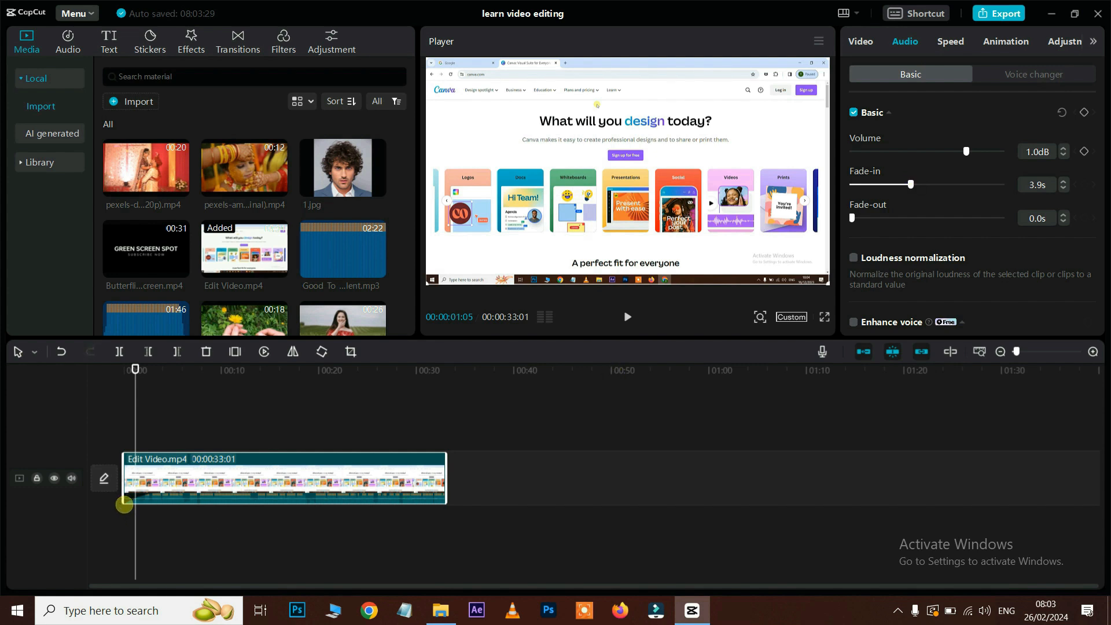
pyautogui.moveTo(135, 368); pyautogui.dragTo(123, 365)
pyautogui.press('space')
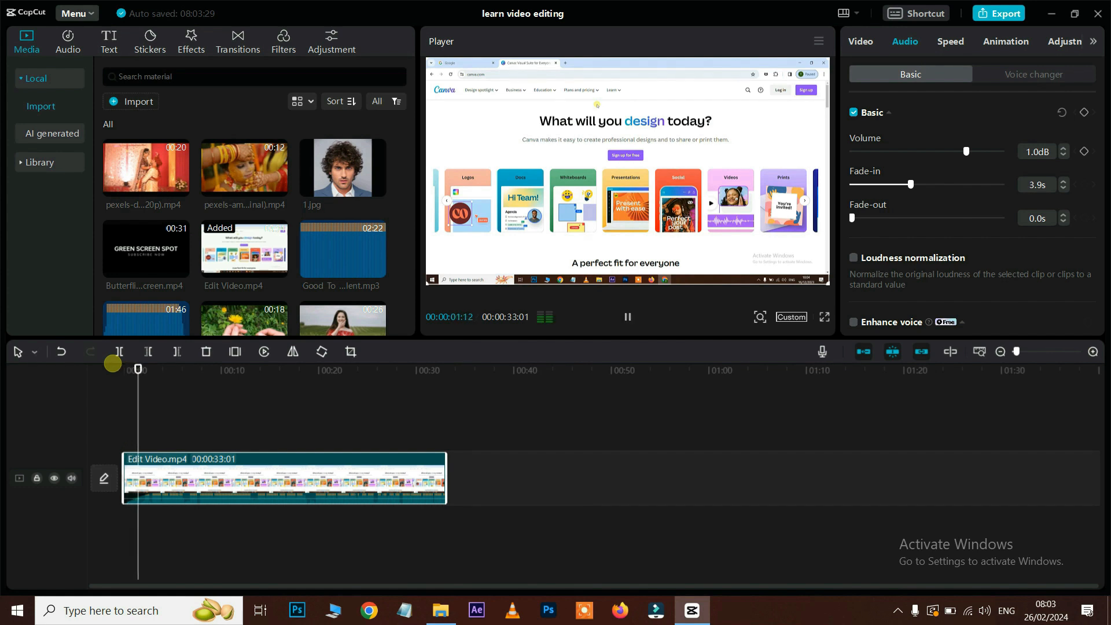
pyautogui.press('space')
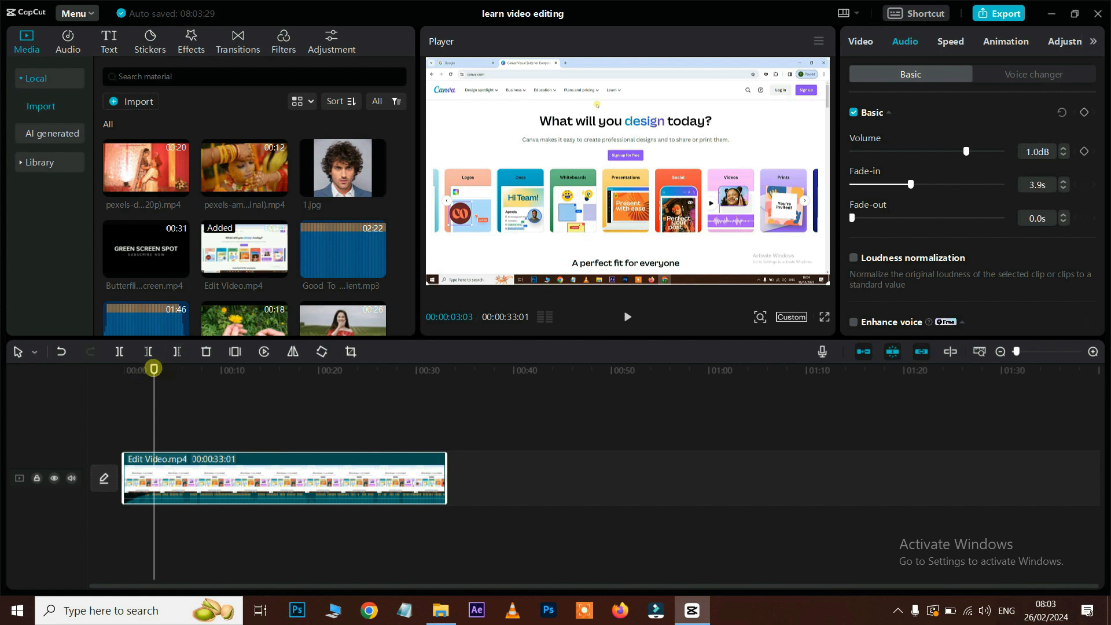
# Step: Add a 3.1-second audio fade-out and play the ending
pyautogui.moveTo(156, 368); pyautogui.dragTo(421, 389)
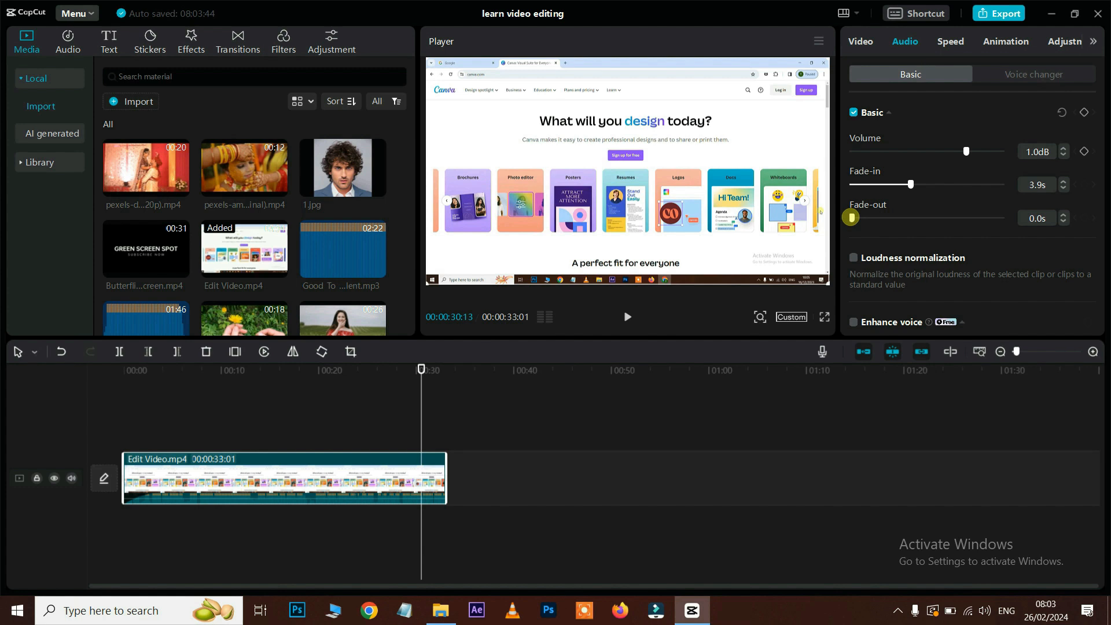
pyautogui.moveTo(852, 217); pyautogui.dragTo(897, 217)
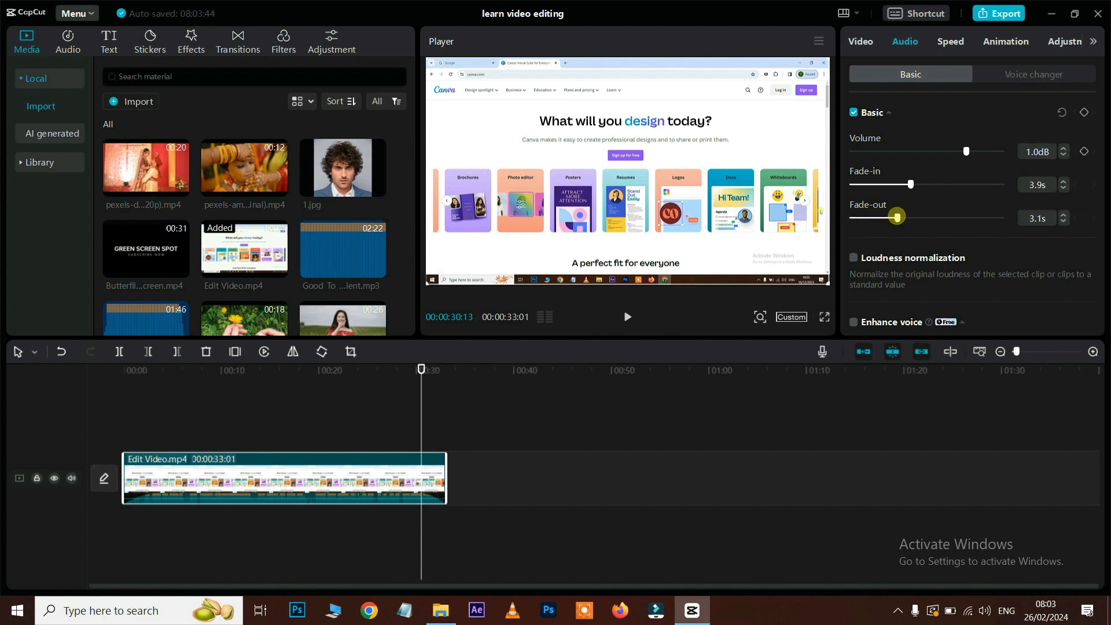
pyautogui.press('space')
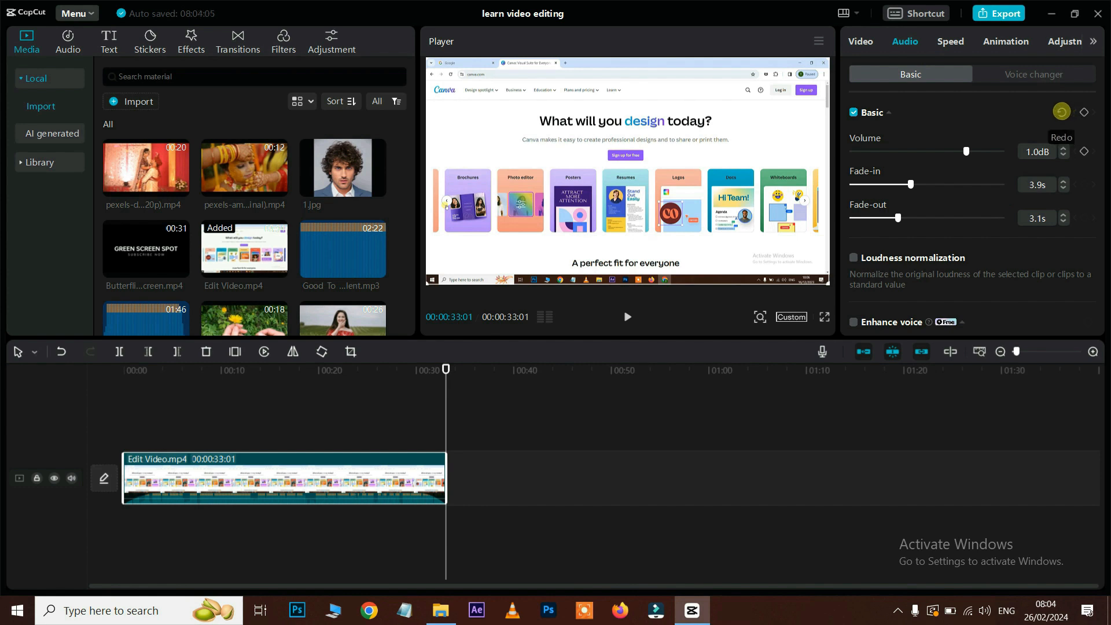
# Step: Reset volume to 0.0 dB, then drag on-clip fade handles to 5.2s fade-in and 6.4s fade-out
pyautogui.click(1062, 112)
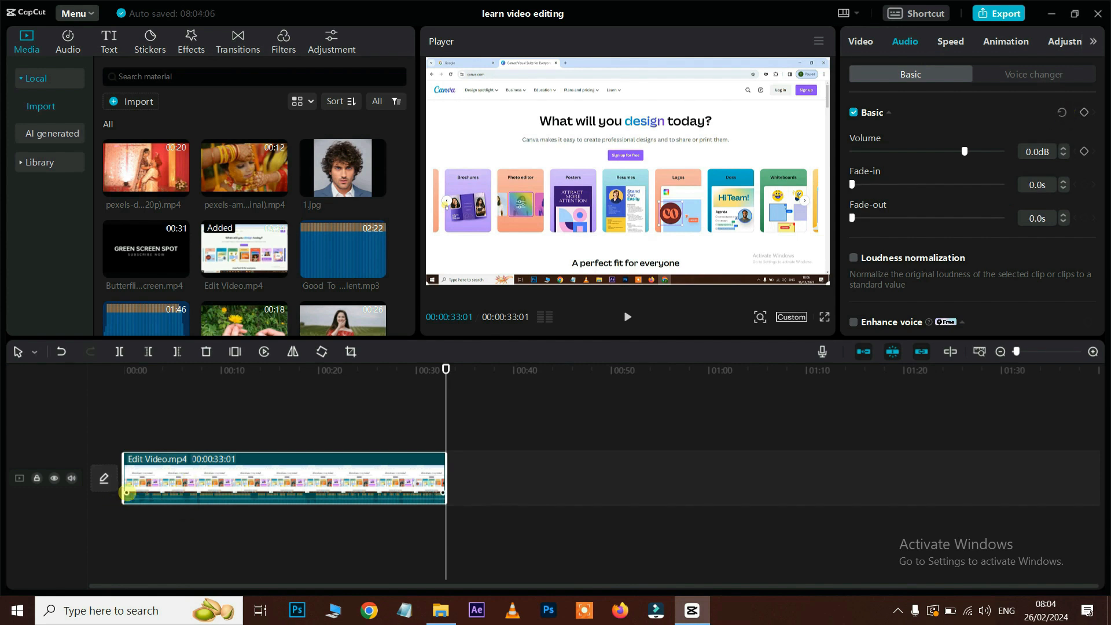
pyautogui.moveTo(127, 494); pyautogui.dragTo(174, 493)
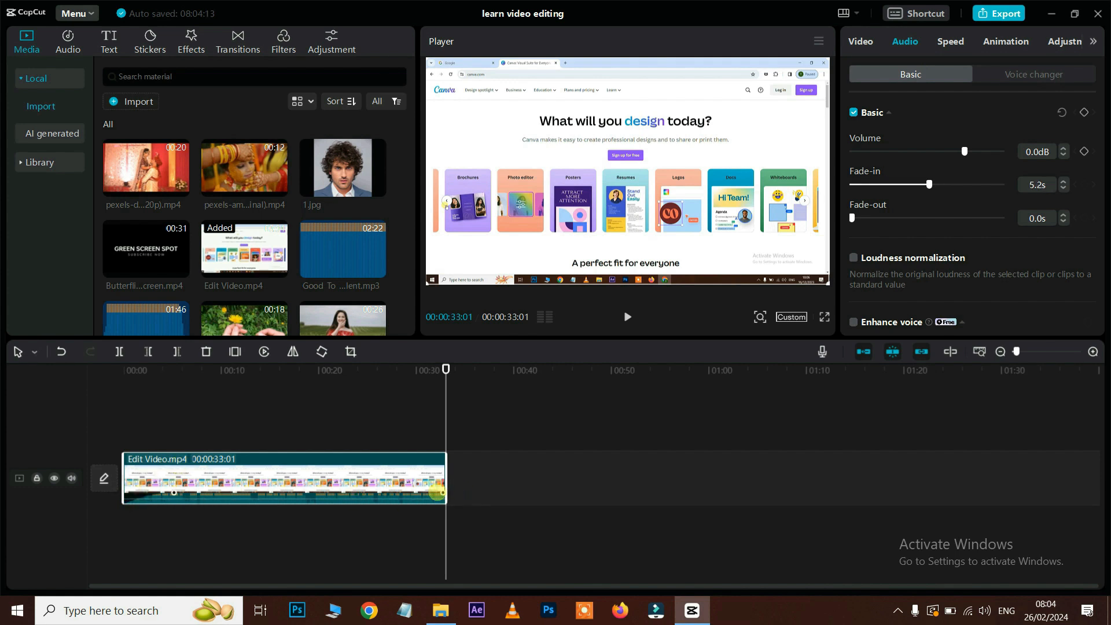
pyautogui.moveTo(417, 480); pyautogui.dragTo(380, 465)
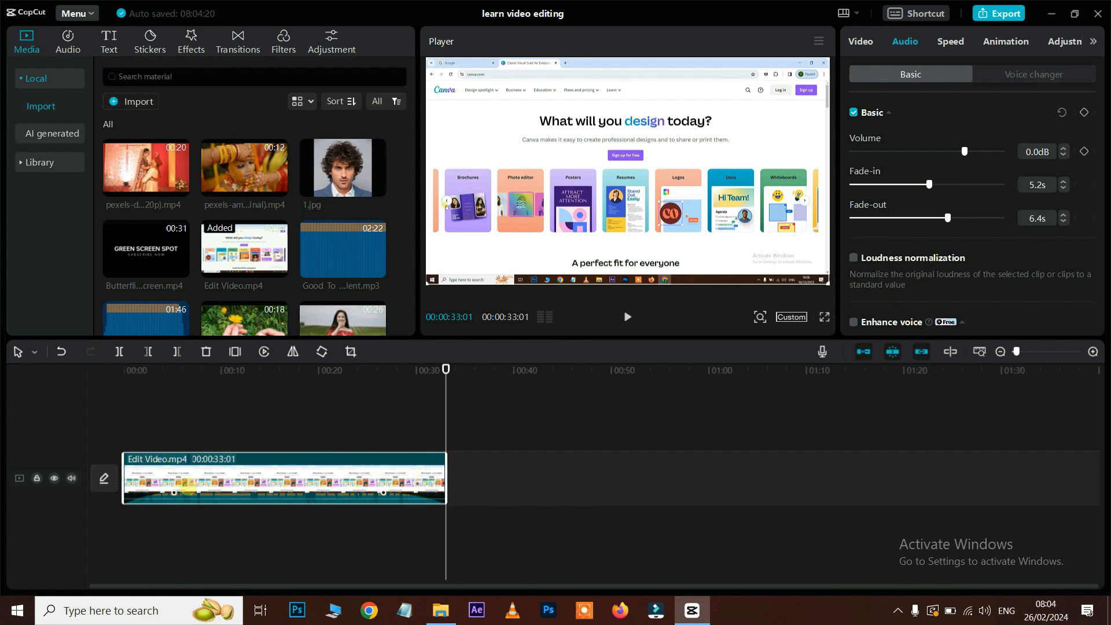
pyautogui.click(140, 374)
pyautogui.moveTo(139, 370); pyautogui.dragTo(122, 369)
pyautogui.press('space')
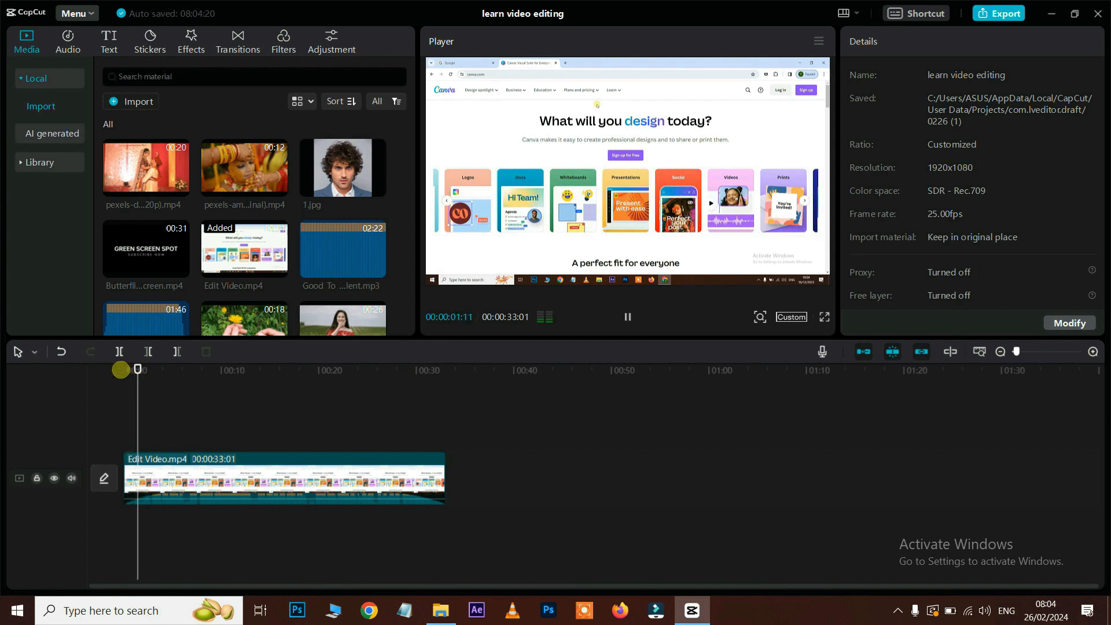
pyautogui.click(398, 371)
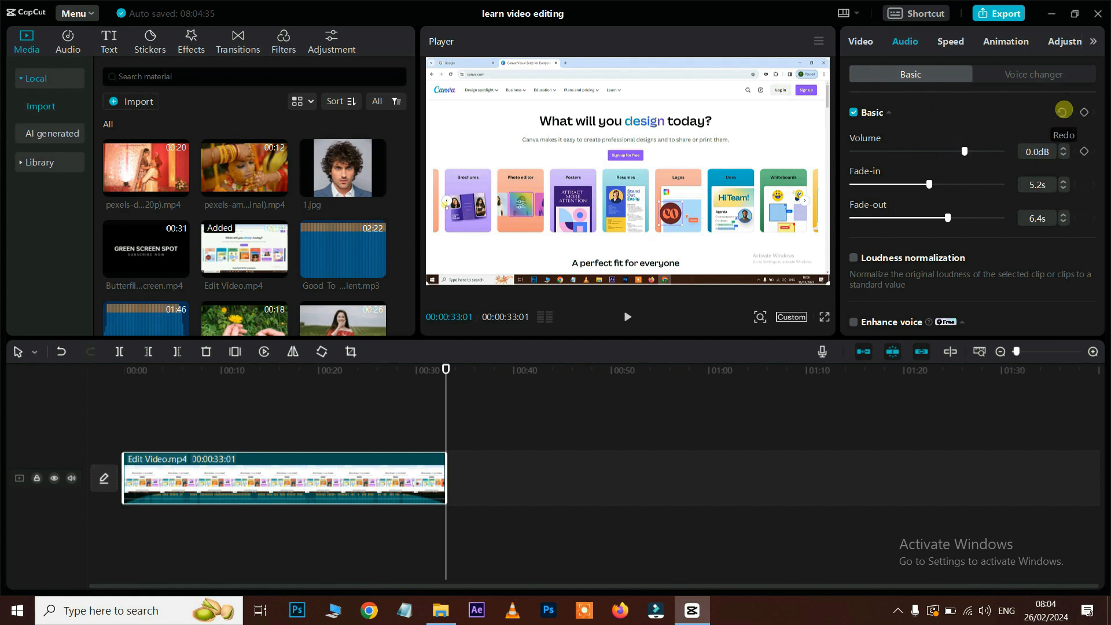
# Step: Reset the Basic audio settings and test Loudness normalization from 13 seconds in
pyautogui.click(1064, 110)
pyautogui.scroll(-3, 926, 147)
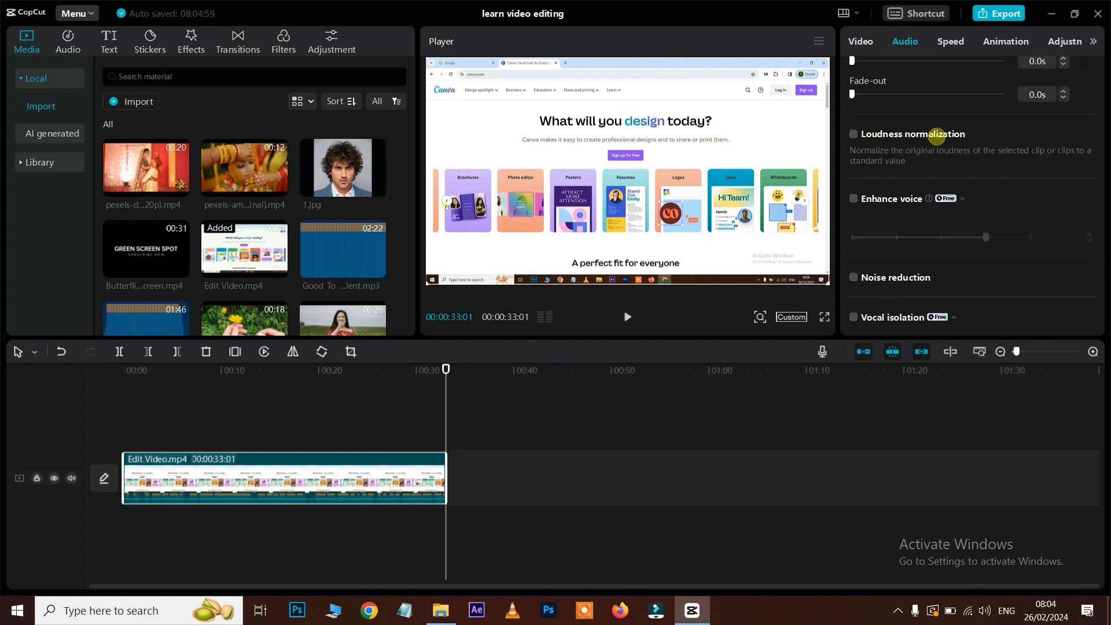
pyautogui.click(853, 134)
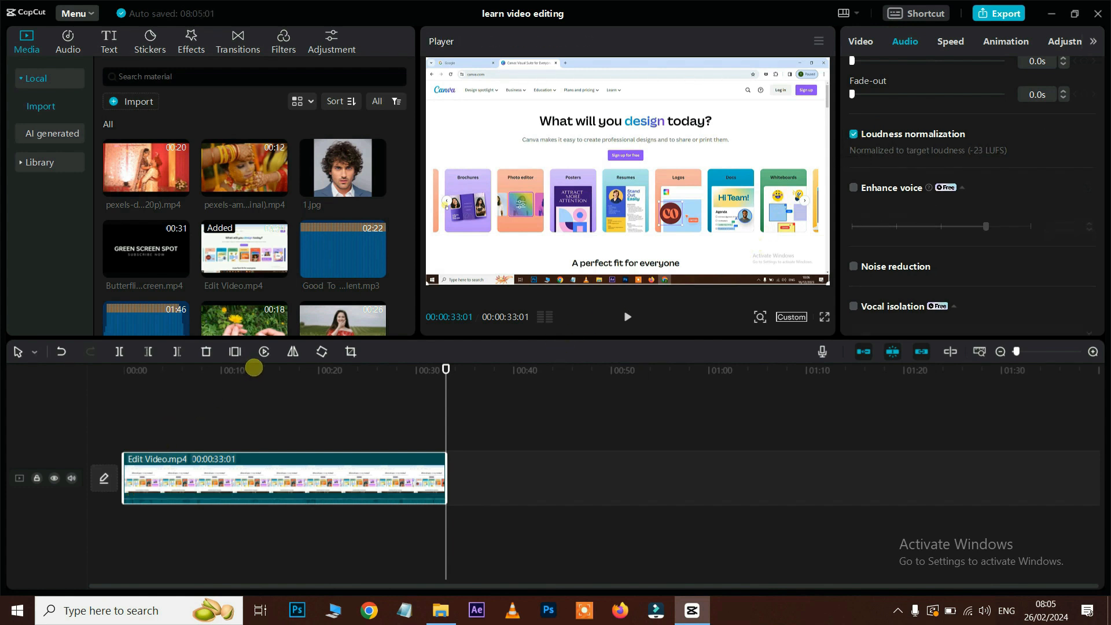
pyautogui.click(254, 367)
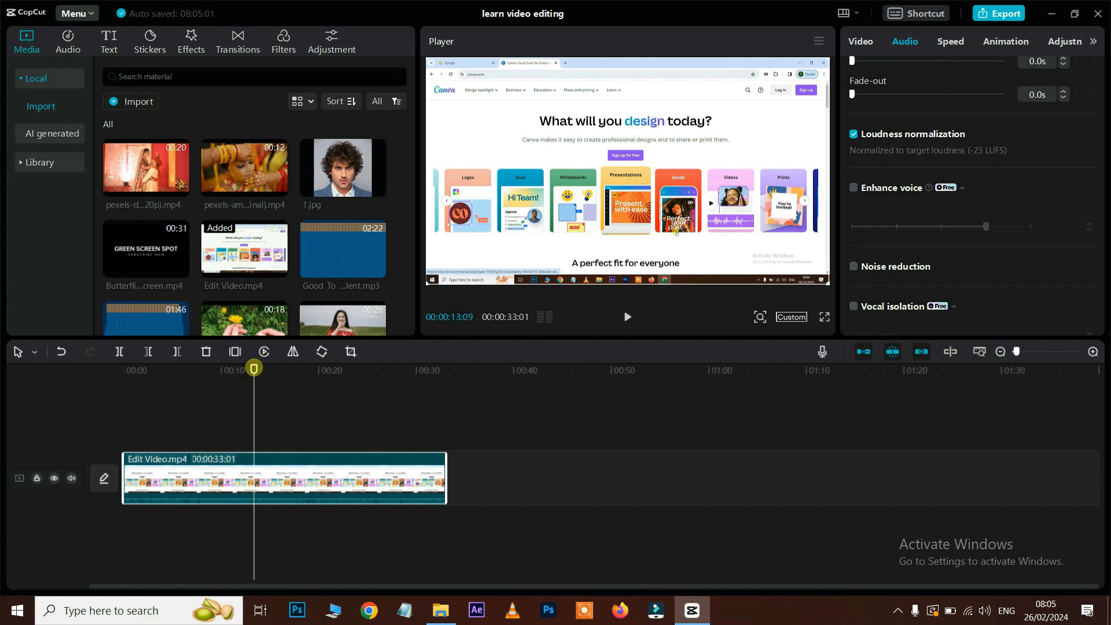
pyautogui.press('space')
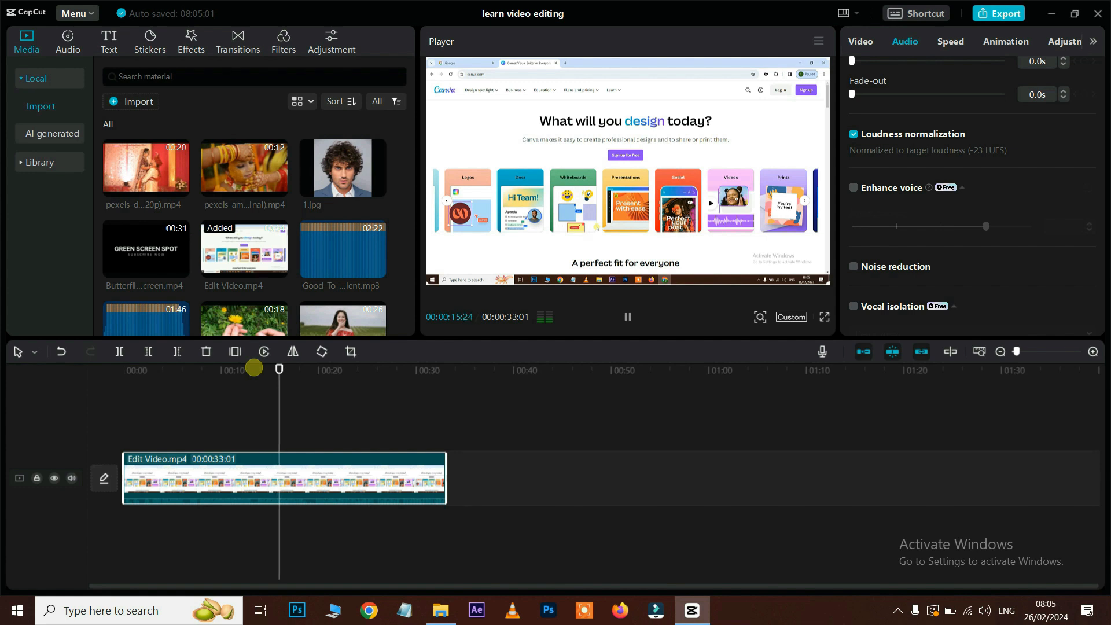
pyautogui.press('space')
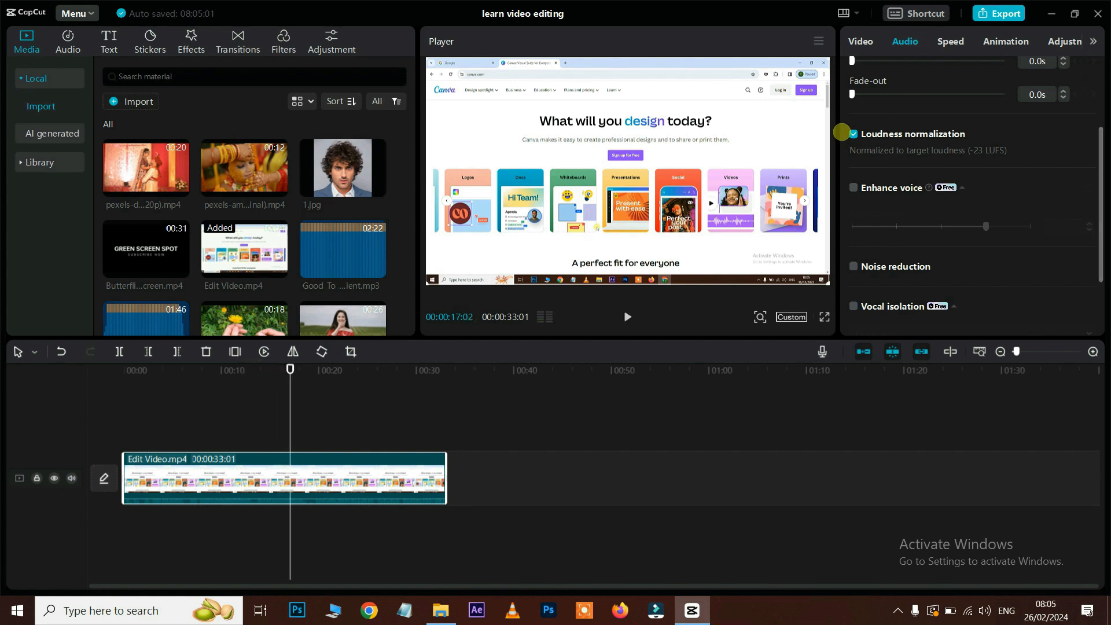
# Step: Test Enhance voice, Noise reduction, Vocal isolation and the Channels option on the clip's audio
pyautogui.click(854, 188)
pyautogui.scroll(-3, 943, 284)
pyautogui.click(853, 174)
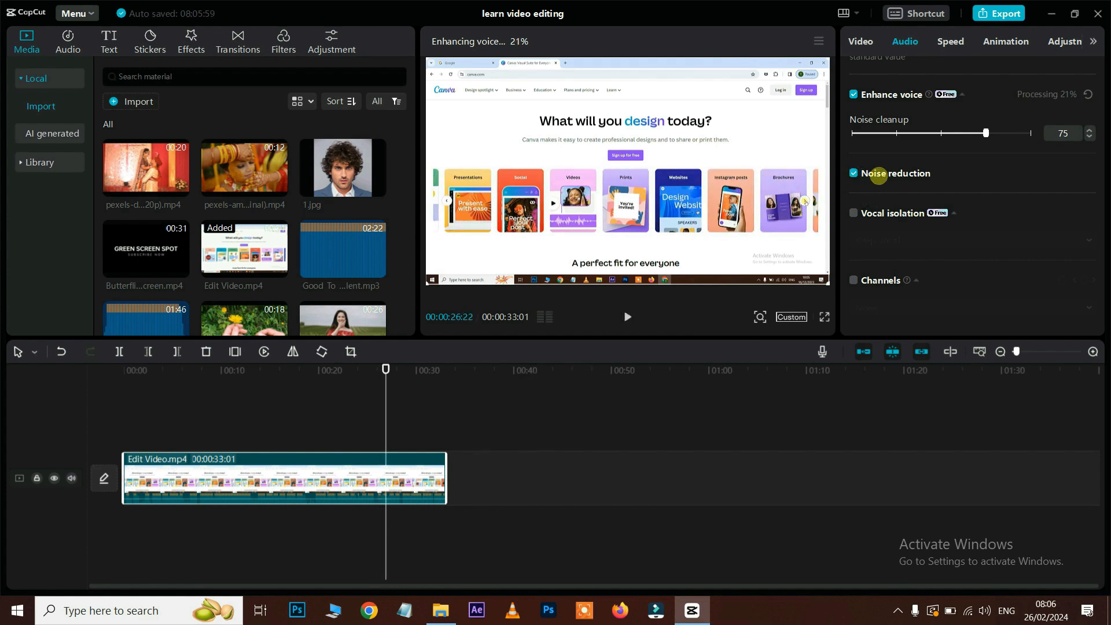
pyautogui.click(853, 173)
pyautogui.click(312, 368)
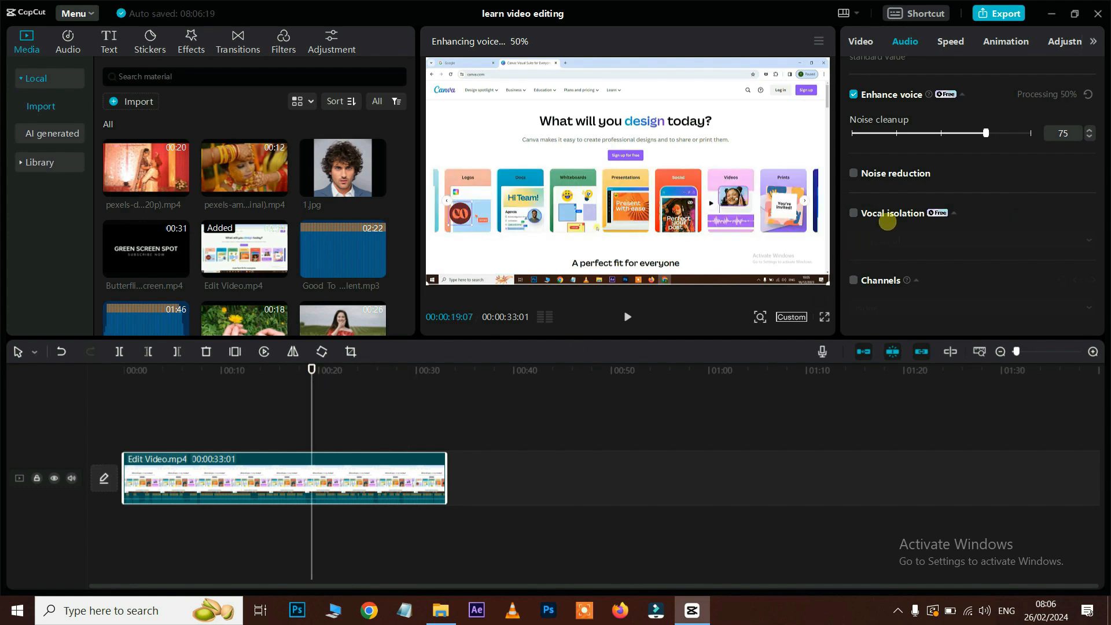
pyautogui.click(853, 213)
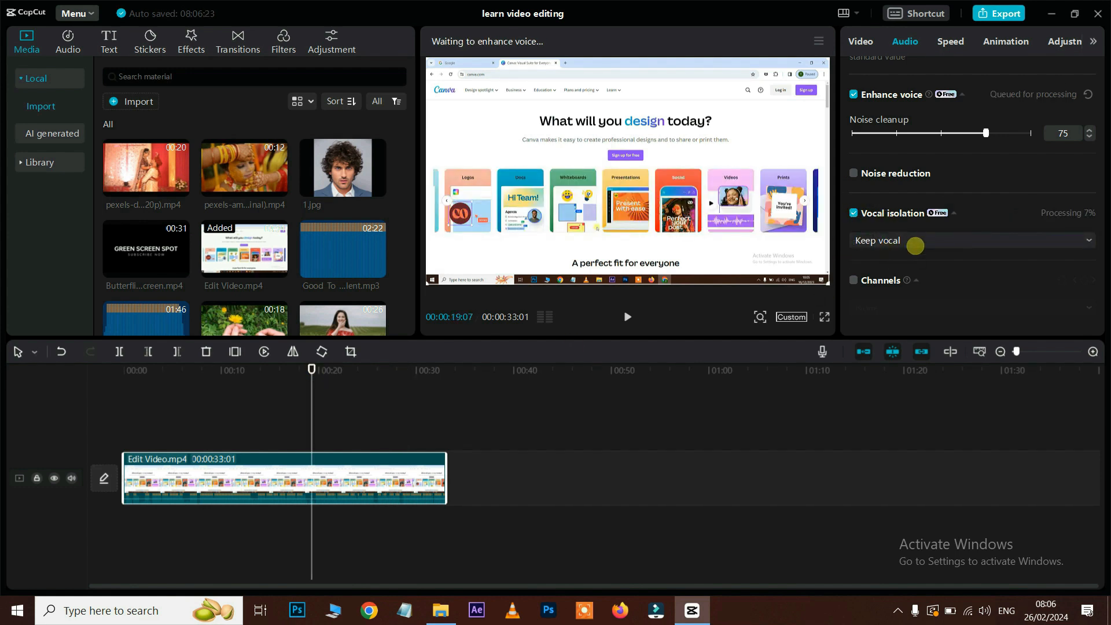
pyautogui.click(915, 242)
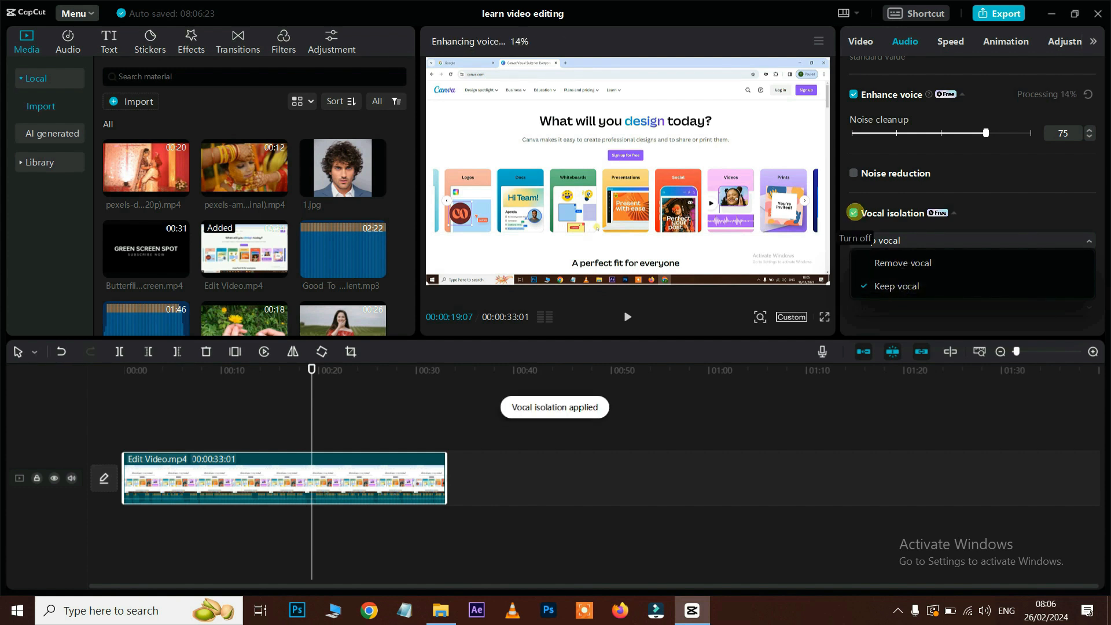
pyautogui.click(854, 213)
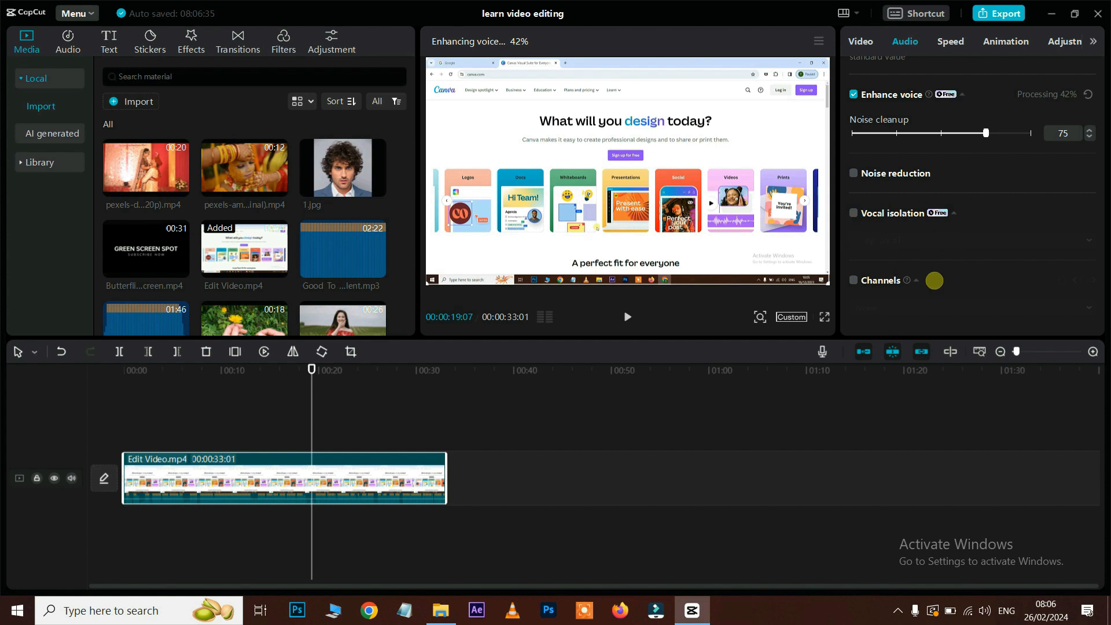
pyautogui.click(855, 280)
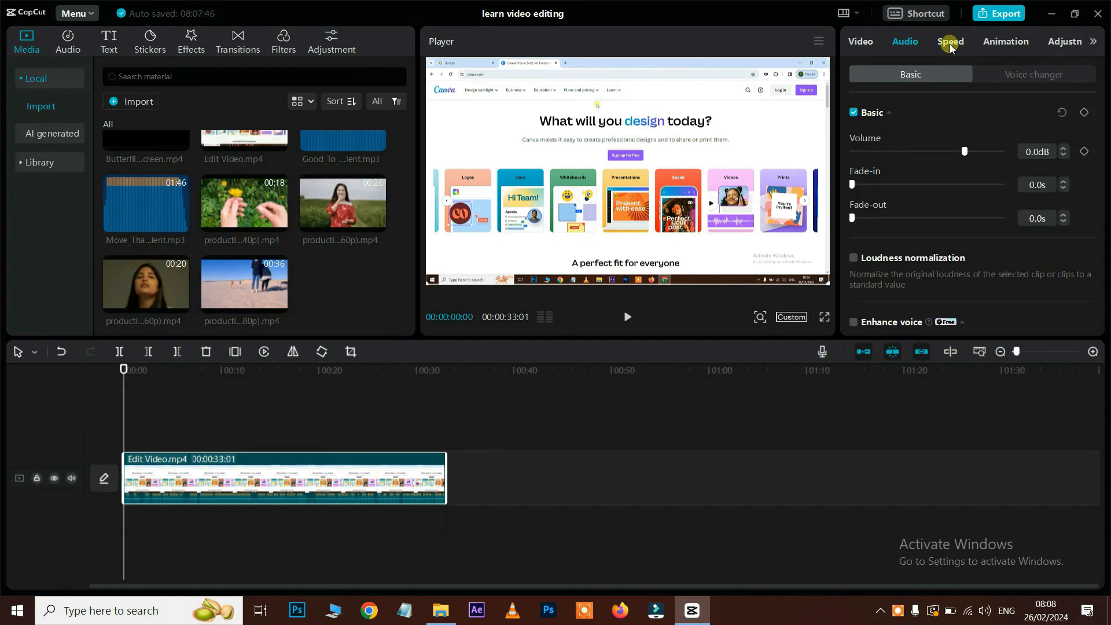
# Step: Preview the clip at 2.0x and about 1.1x speed, then set Times back to 1.0x
pyautogui.click(951, 45)
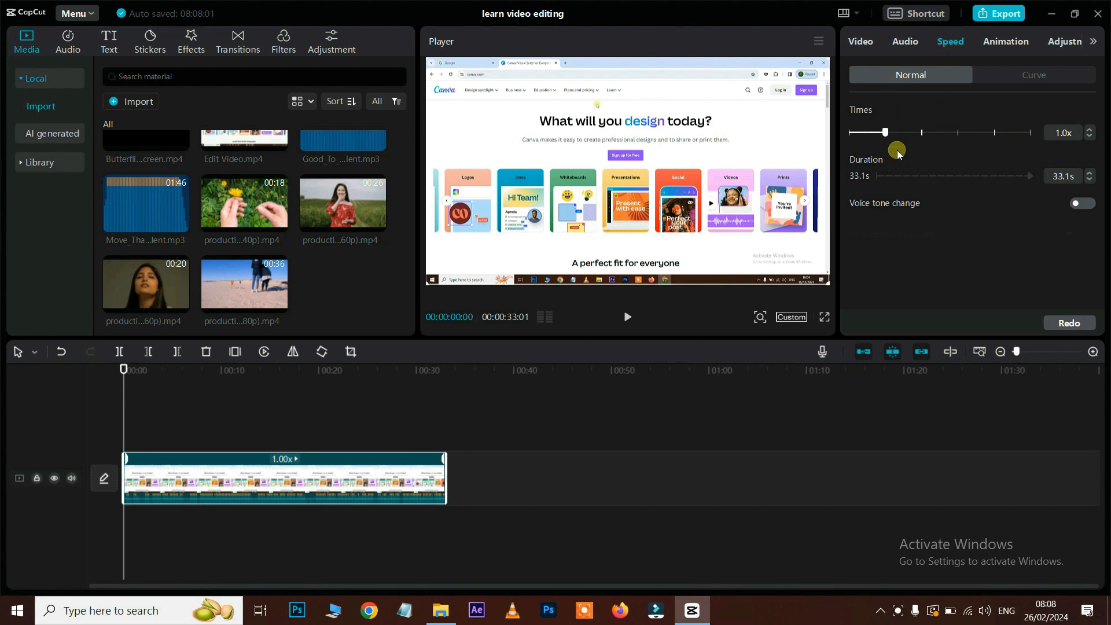
pyautogui.moveTo(888, 132); pyautogui.dragTo(921, 132)
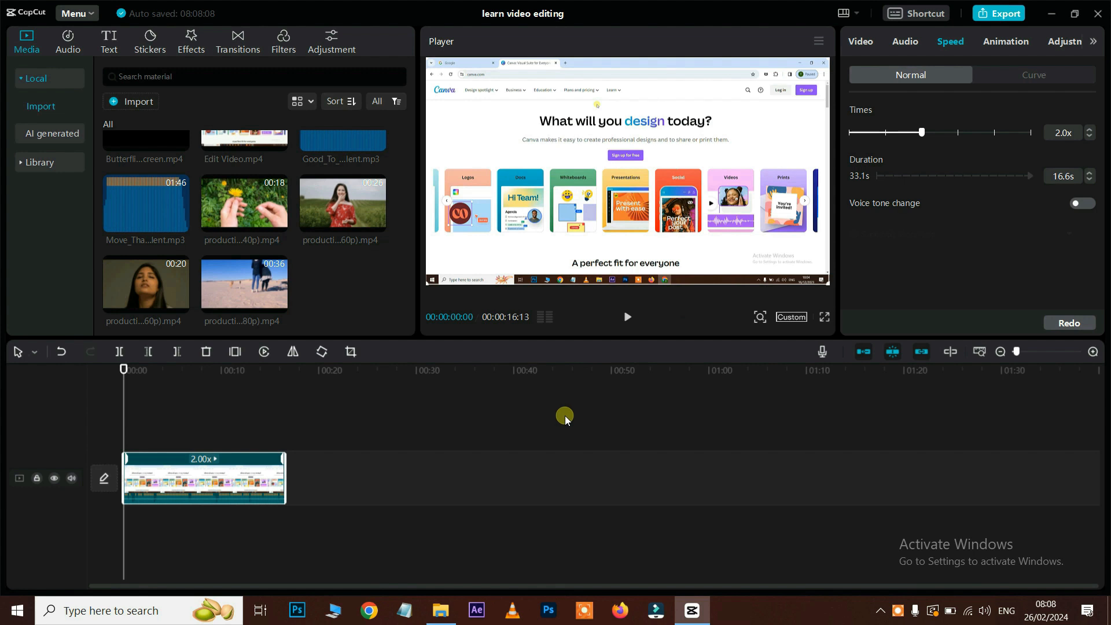
pyautogui.press('space')
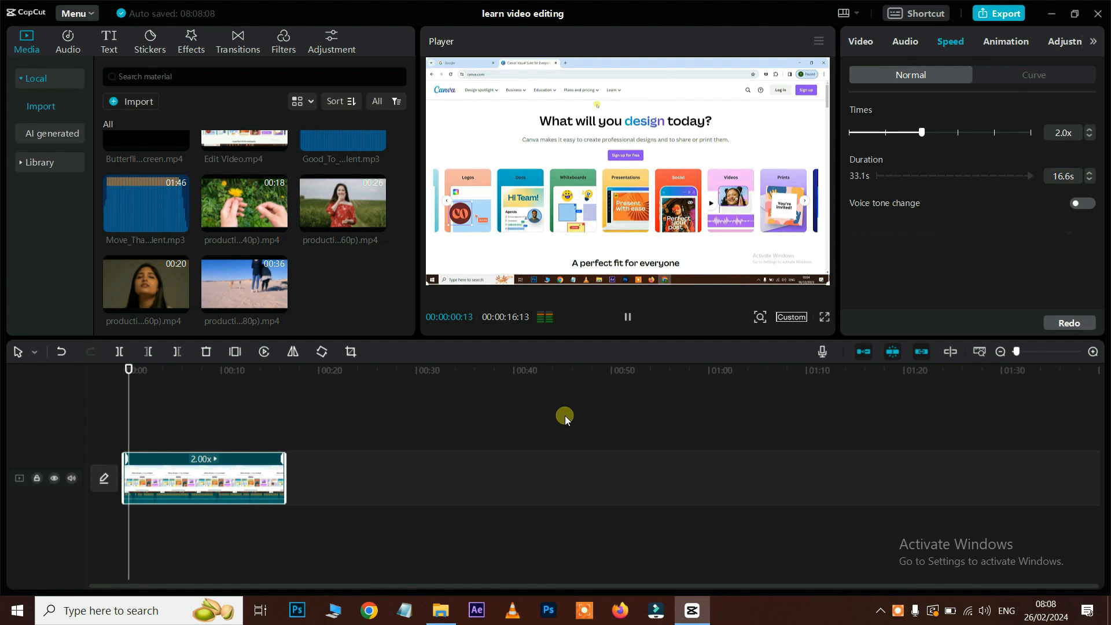
pyautogui.moveTo(921, 132); pyautogui.dragTo(878, 140)
pyautogui.press('space')
pyautogui.press('space')
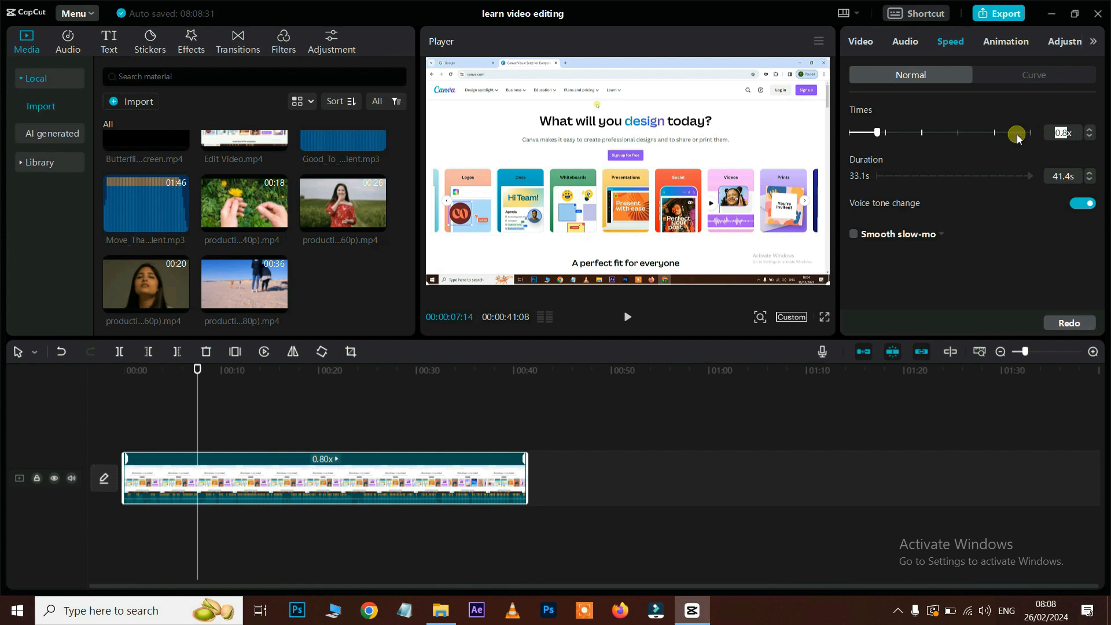
pyautogui.write('1x')
pyautogui.press('Return')
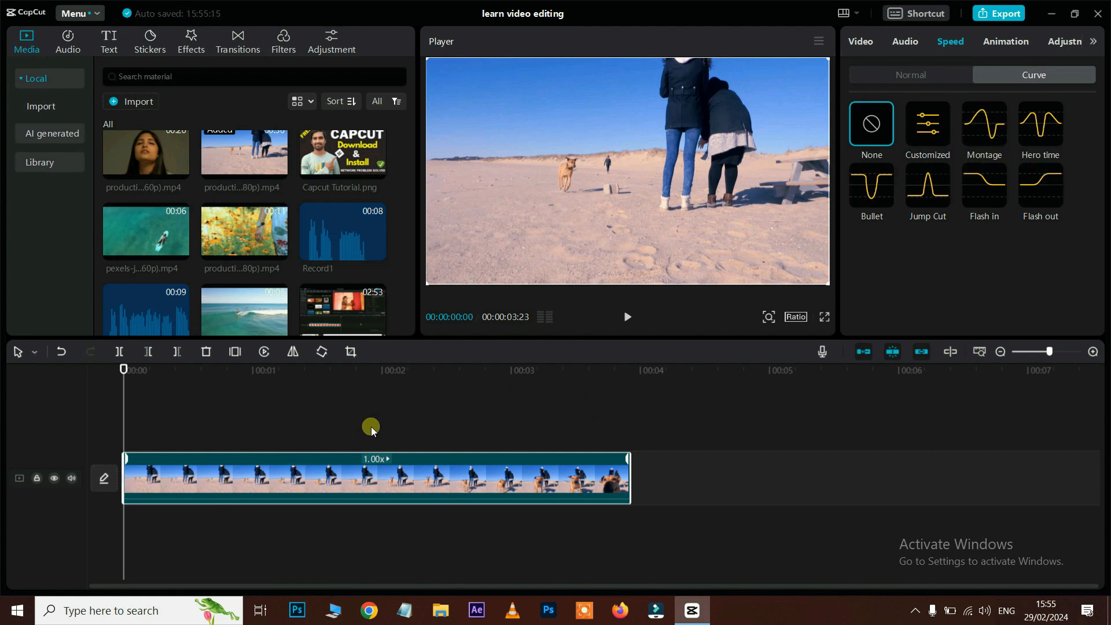
# Step: Apply the Montage speed curve to the beach clip and preview it
pyautogui.press('space')
pyautogui.click(986, 124)
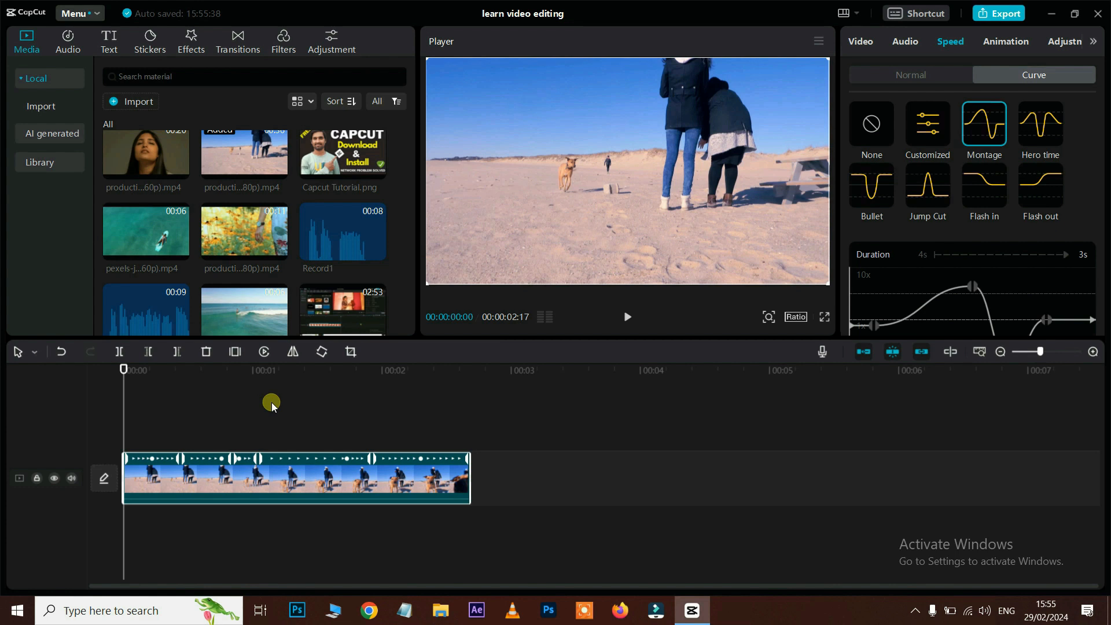
pyautogui.press('space')
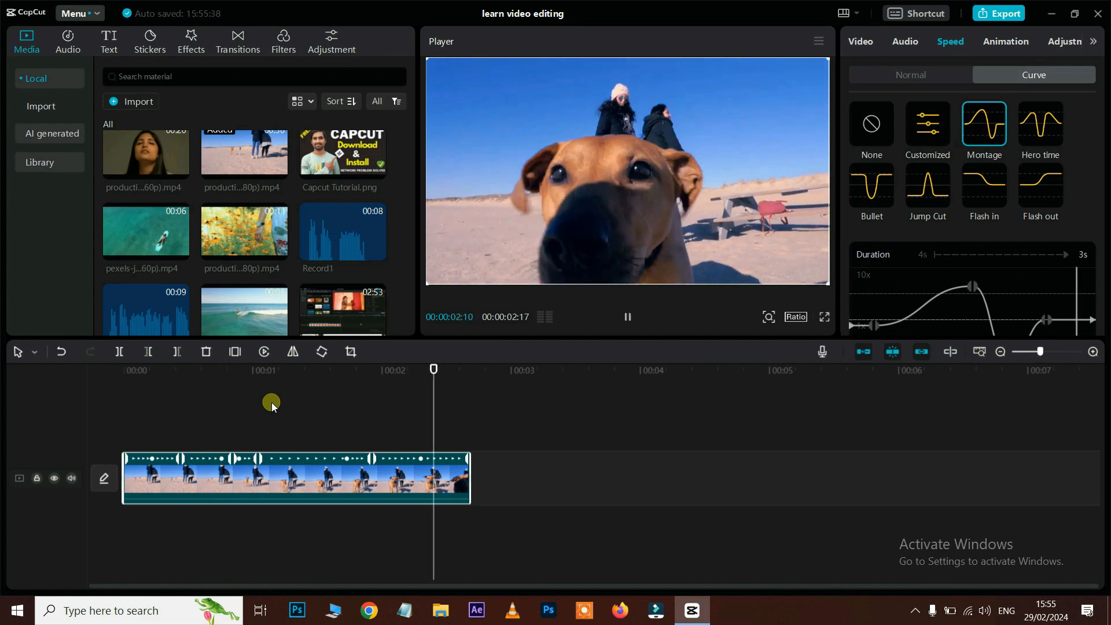
# Step: Raise the Montage curve's fast peak and lower its slow dip; toggle Smooth slow-mo on and off
pyautogui.moveTo(1099, 231); pyautogui.dragTo(1100, 287)
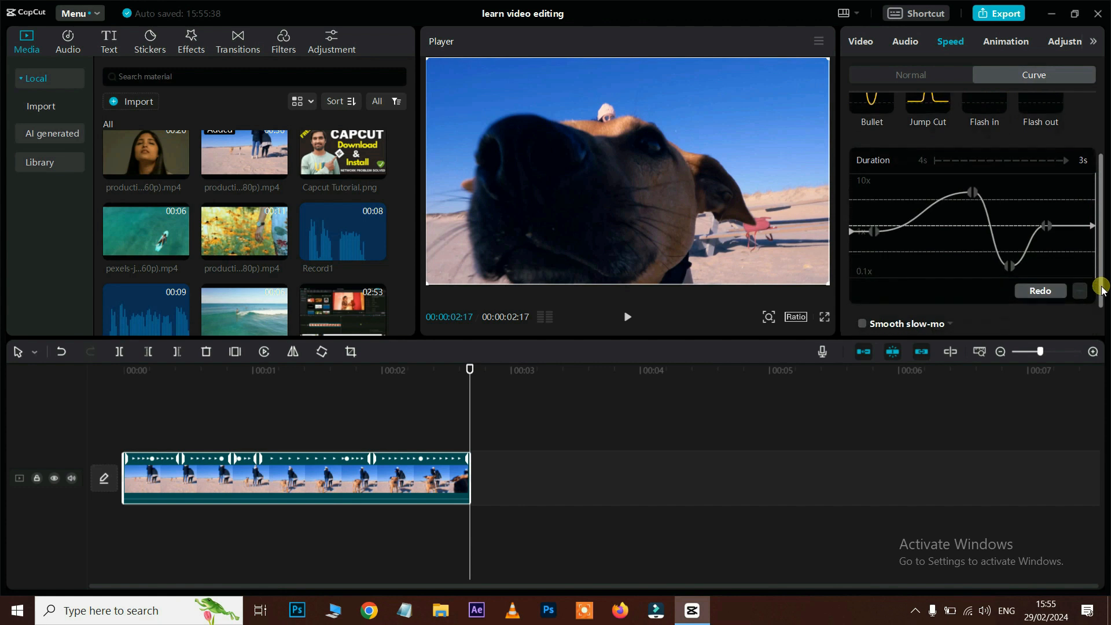
pyautogui.moveTo(974, 196); pyautogui.dragTo(965, 173)
pyautogui.moveTo(1010, 266); pyautogui.dragTo(1015, 273)
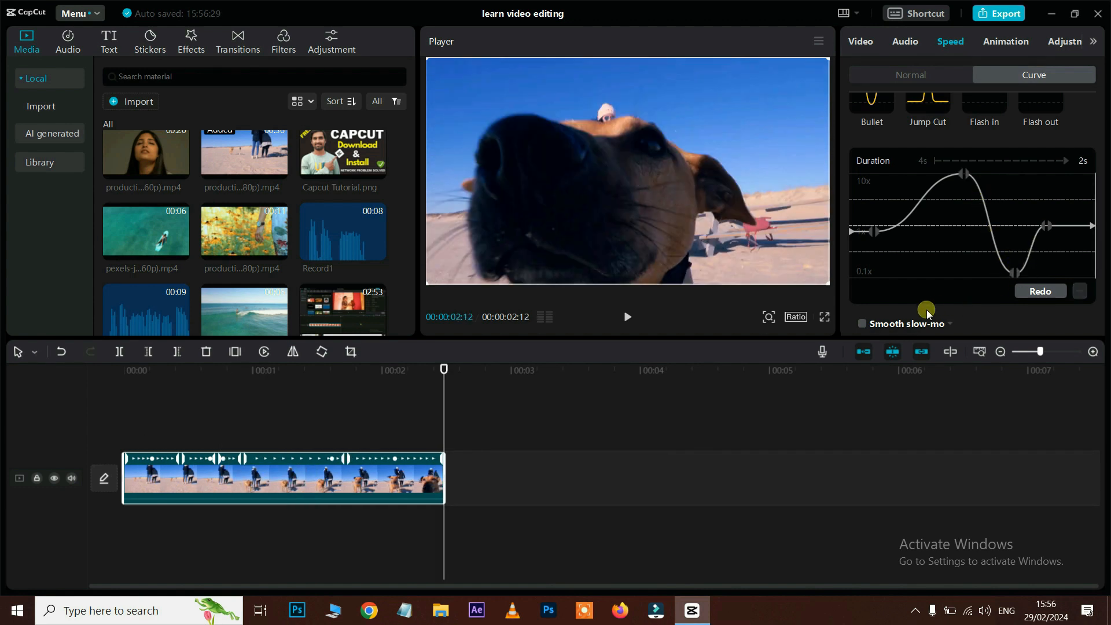
pyautogui.click(863, 324)
pyautogui.click(868, 325)
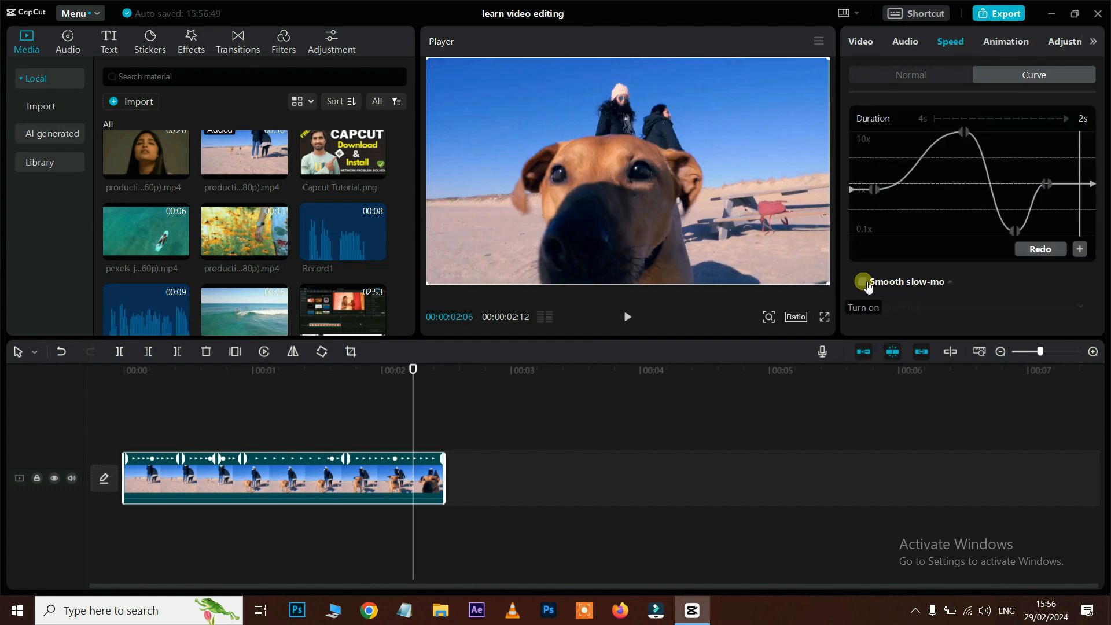
pyautogui.scroll(1, 982, 206)
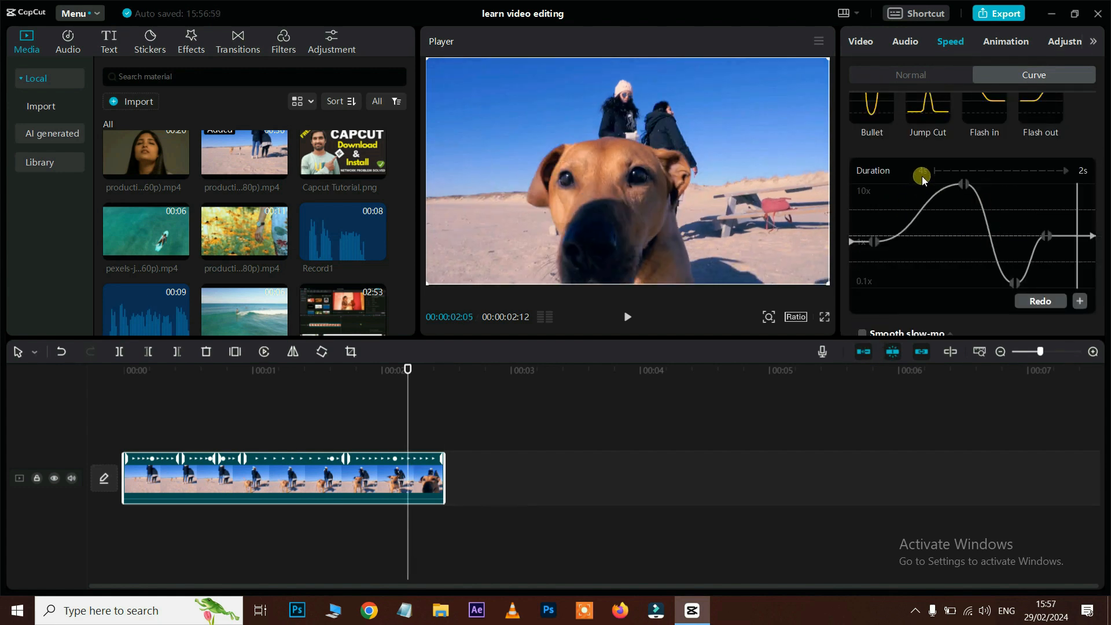
pyautogui.moveTo(922, 176); pyautogui.dragTo(917, 223)
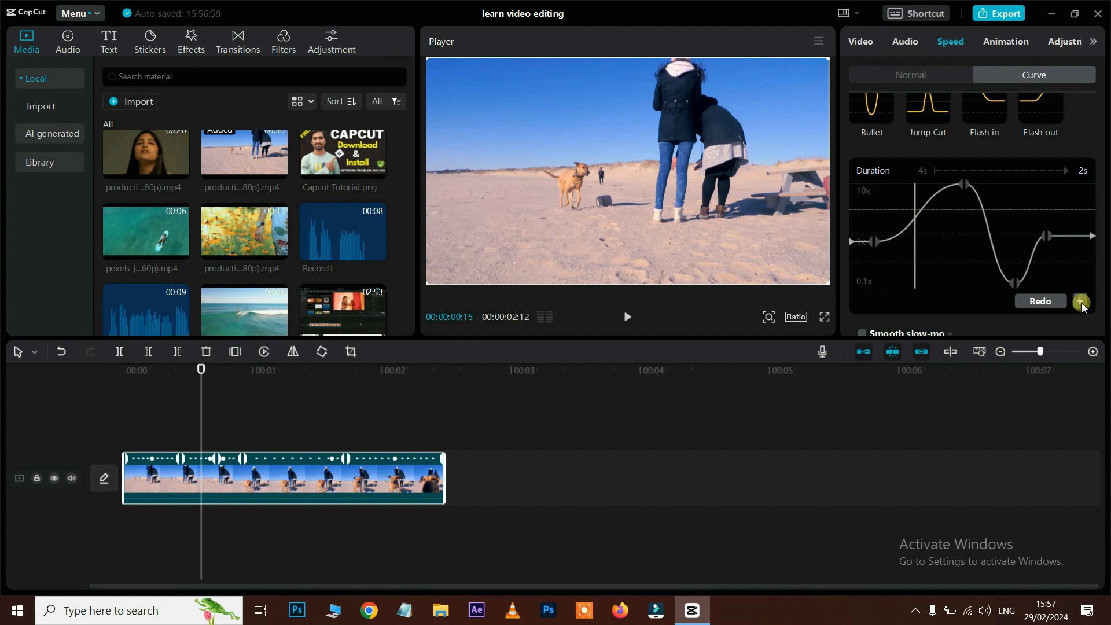
# Step: Preview the Hero time, Bullet and Jump Cut speed curves on the beach clip from its start
pyautogui.scroll(2, 947, 192)
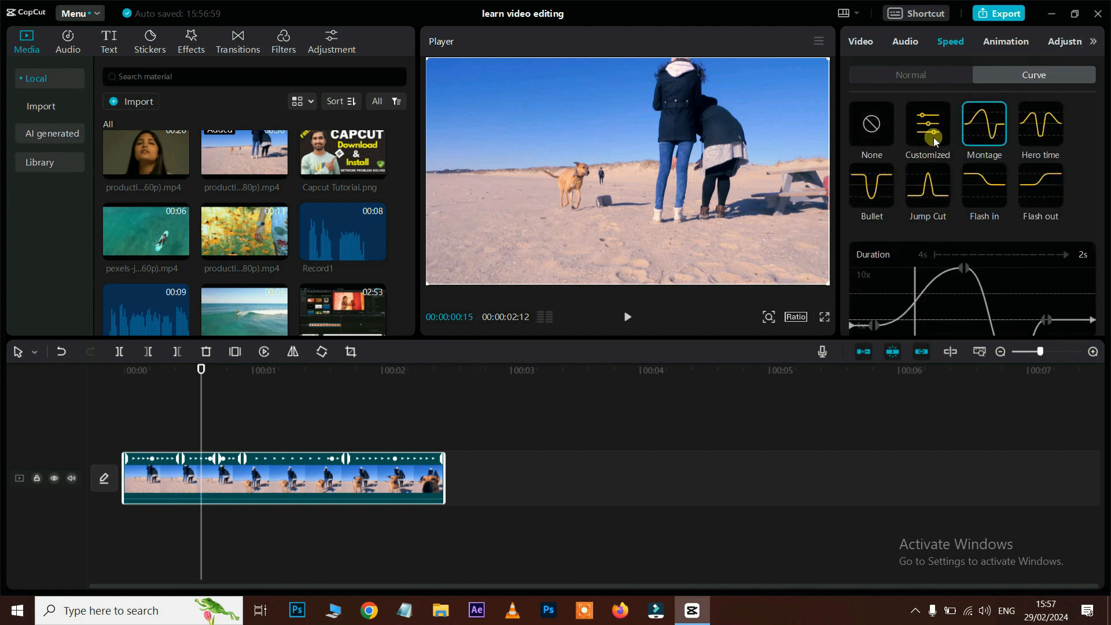
pyautogui.scroll(-1, 956, 235)
pyautogui.scroll(-1, 956, 239)
pyautogui.scroll(2, 972, 219)
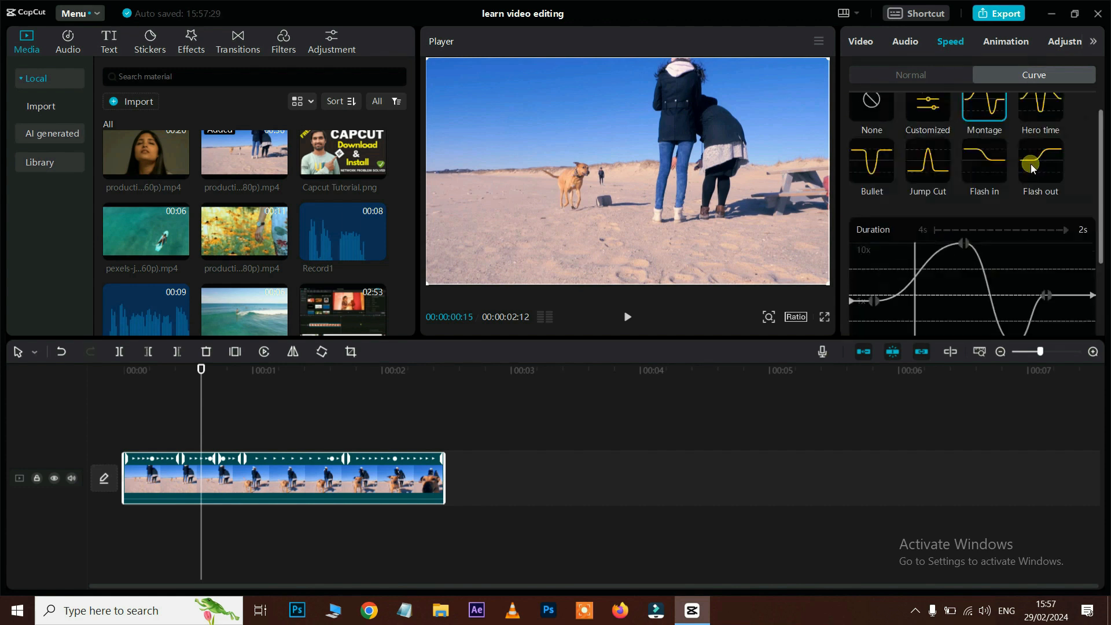
pyautogui.click(1044, 127)
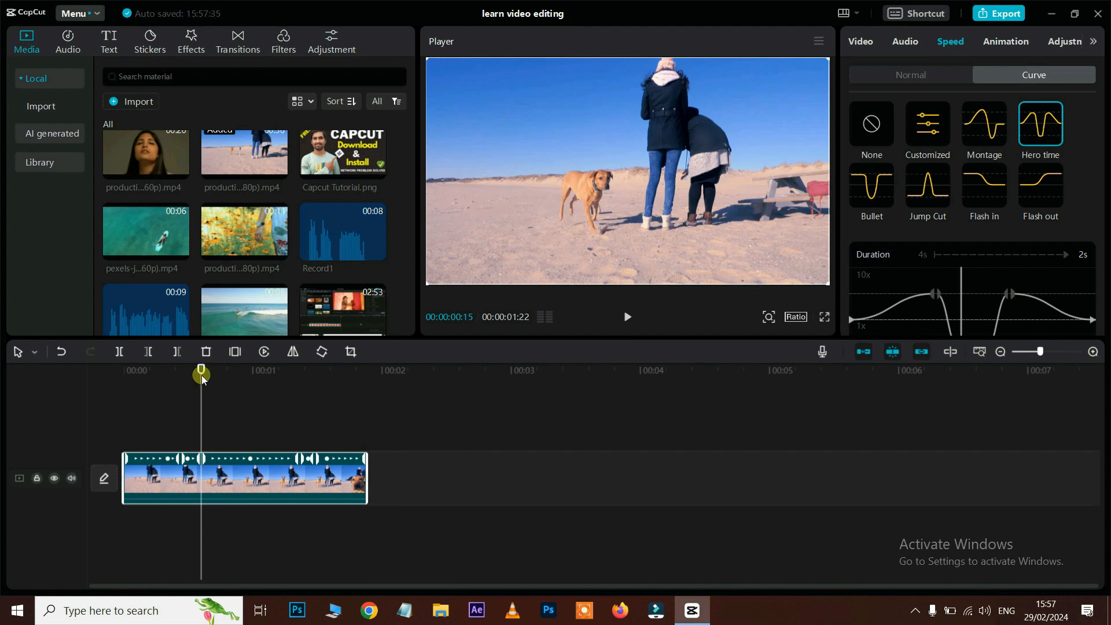
pyautogui.moveTo(202, 369); pyautogui.dragTo(79, 384)
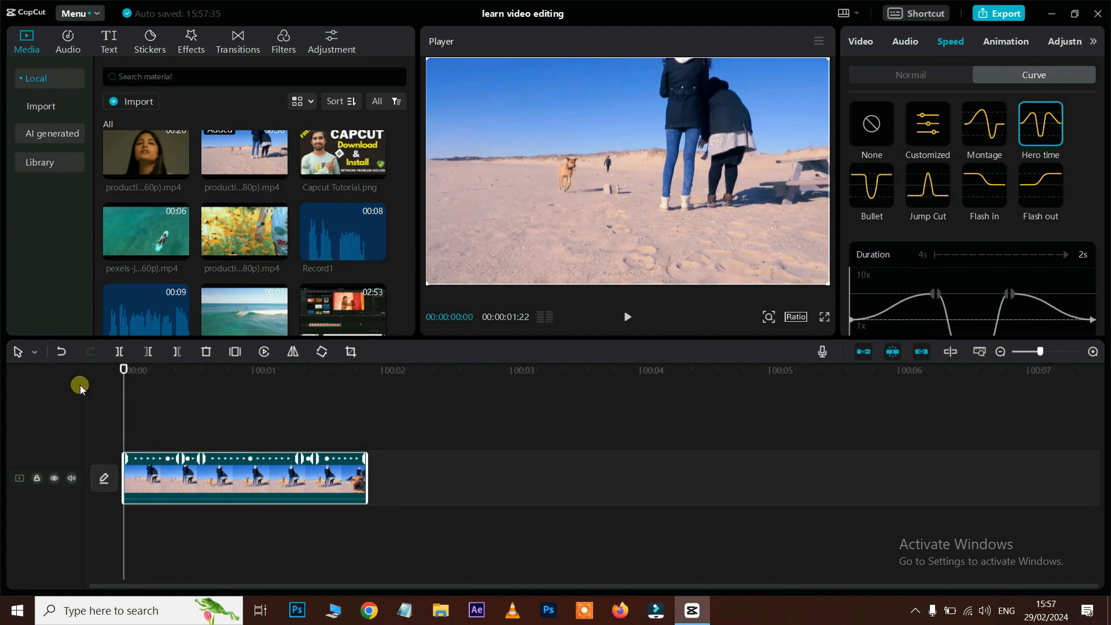
pyautogui.press('space')
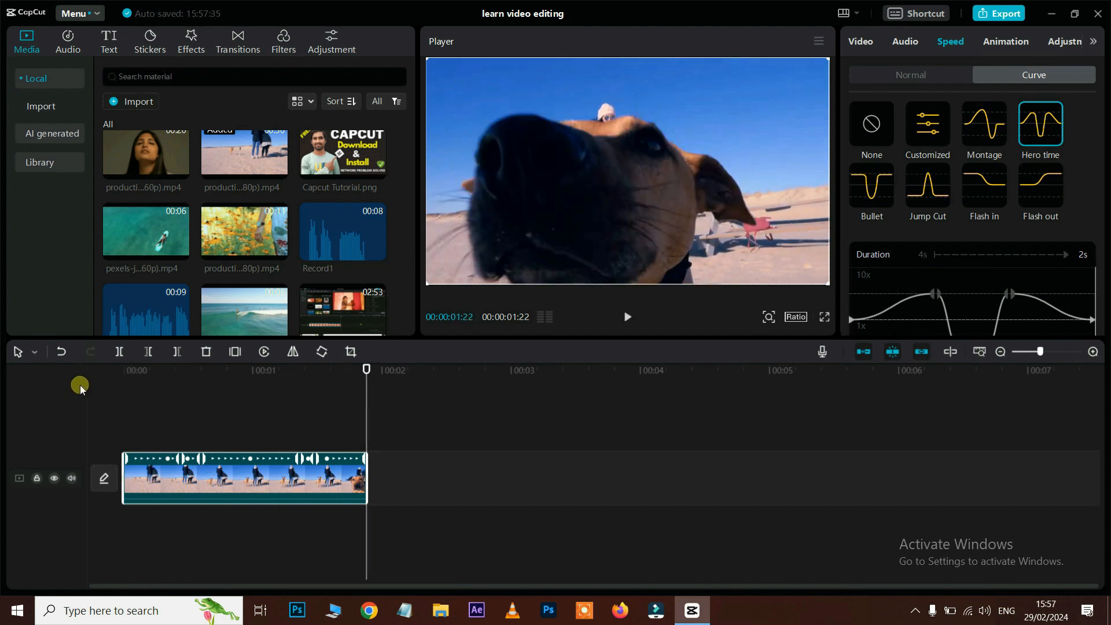
pyautogui.click(883, 192)
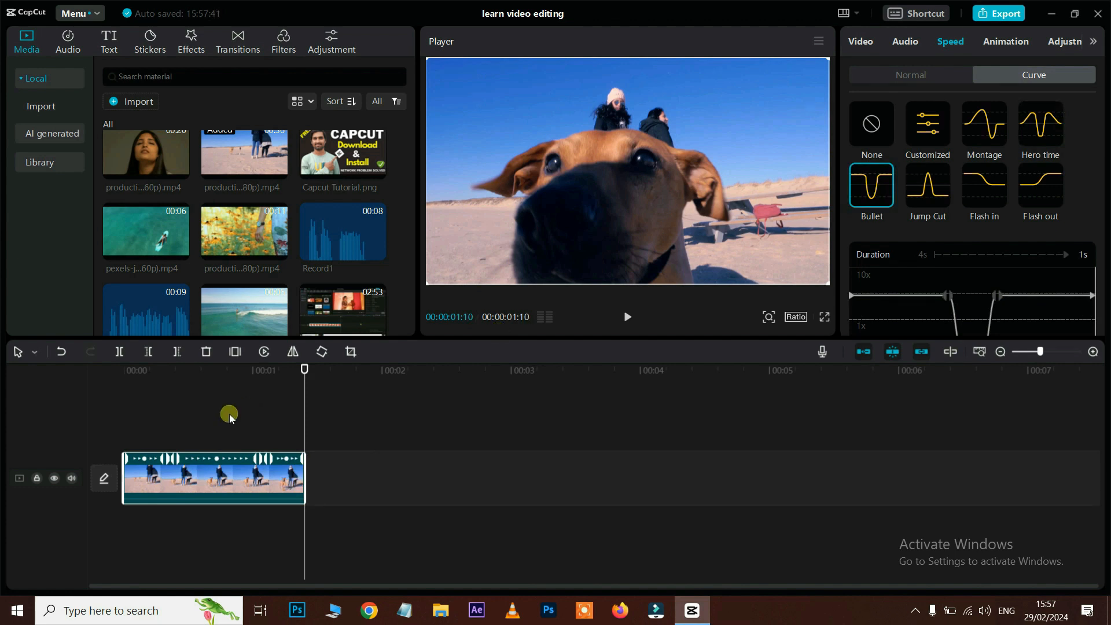
pyautogui.moveTo(303, 369); pyautogui.dragTo(55, 414)
pyautogui.press('space')
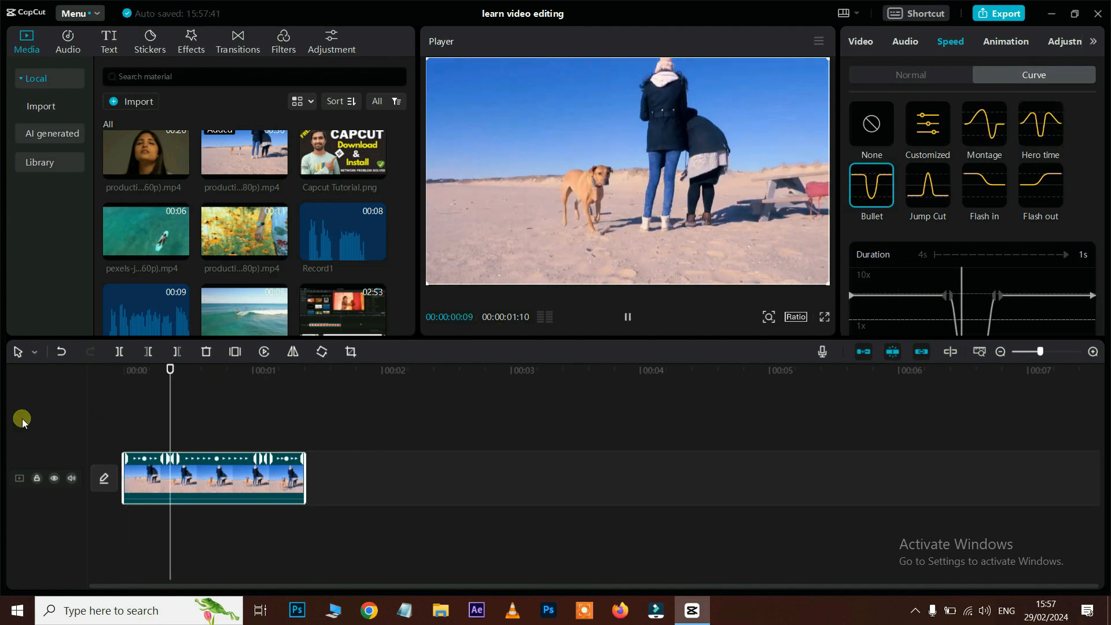
pyautogui.click(936, 190)
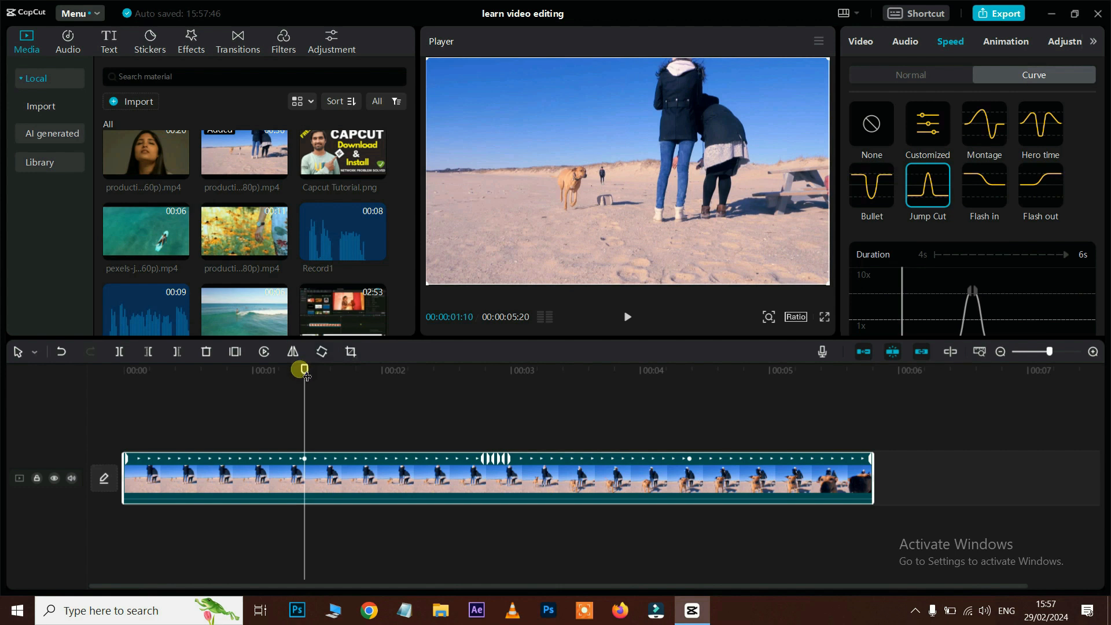
pyautogui.moveTo(307, 376); pyautogui.dragTo(12, 441)
pyautogui.press('space')
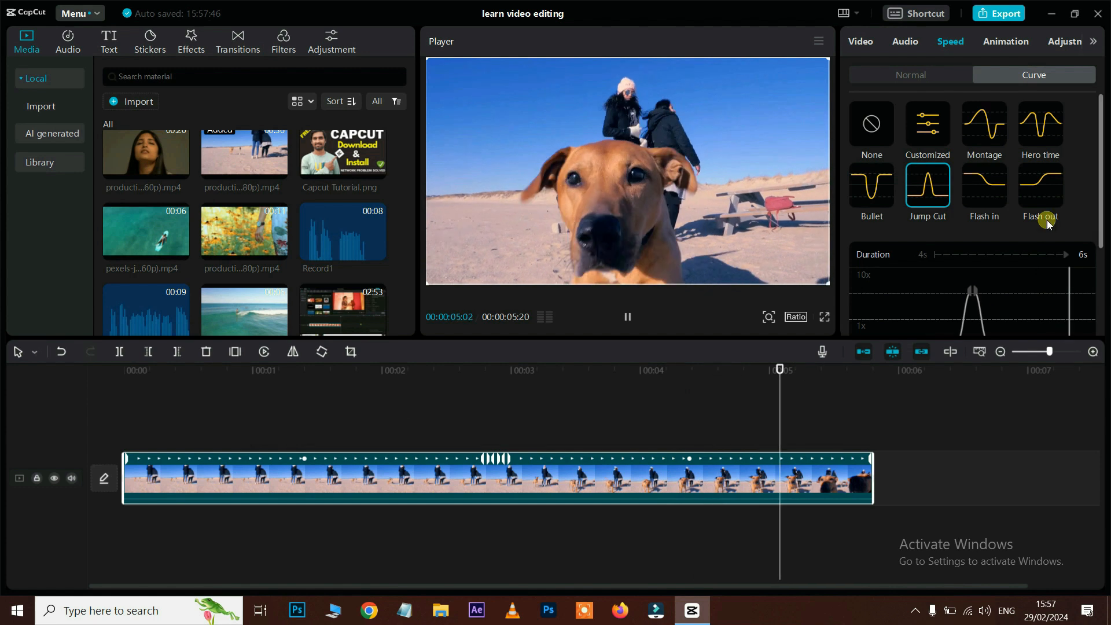
# Step: Preview Flash in, then apply the Flash out curve so the clip runs 00:00:02:03
pyautogui.click(986, 184)
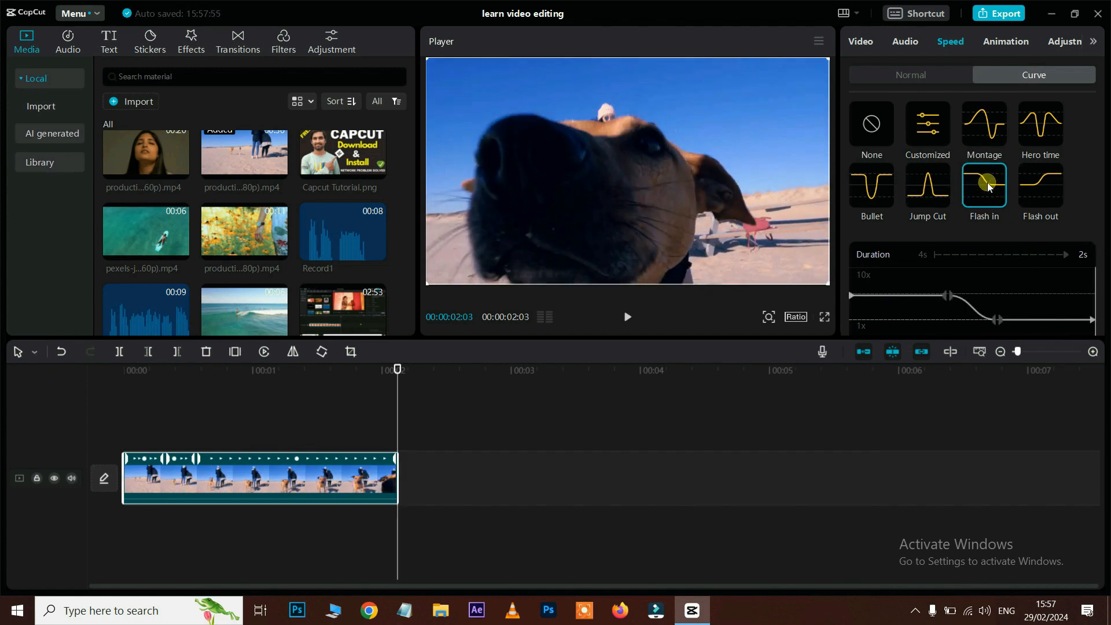
pyautogui.press('space')
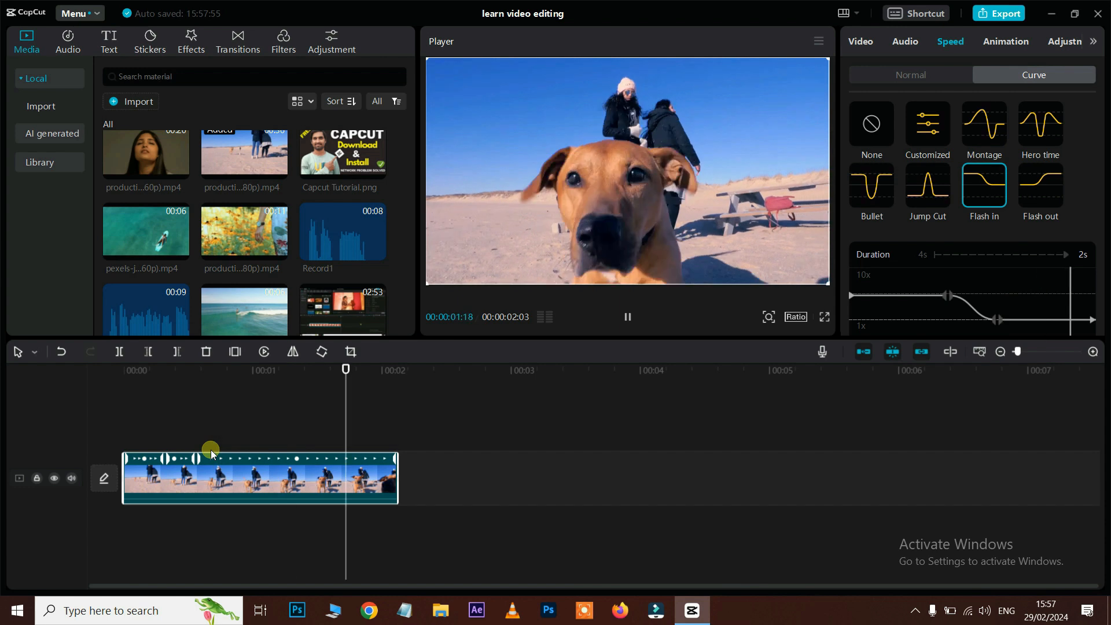
pyautogui.click(1044, 193)
pyautogui.press('space')
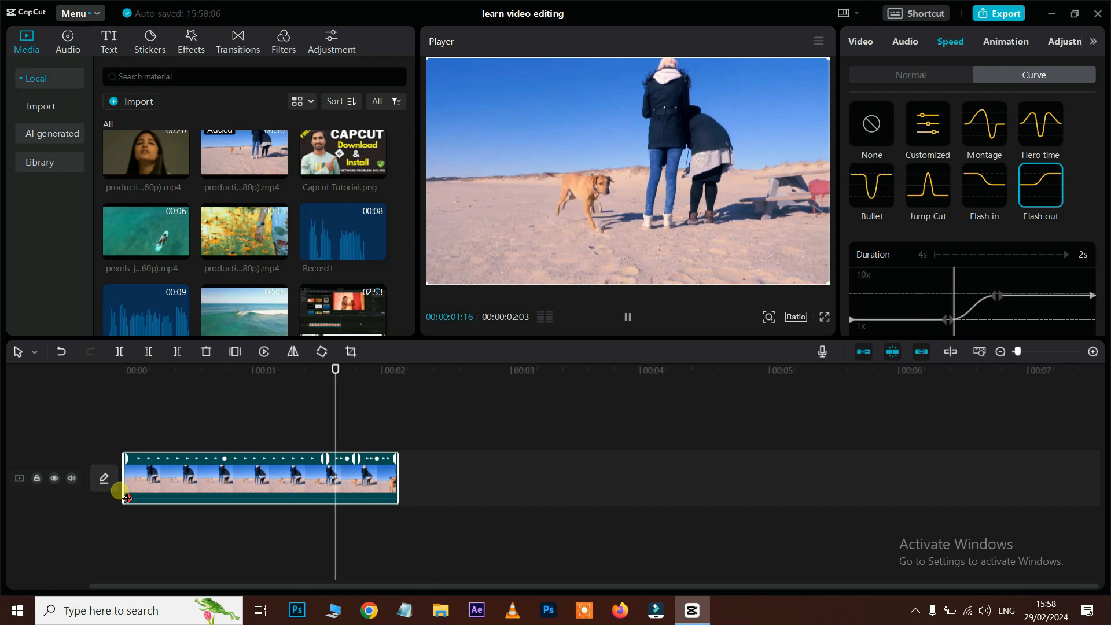
pyautogui.scroll(-1, 967, 247)
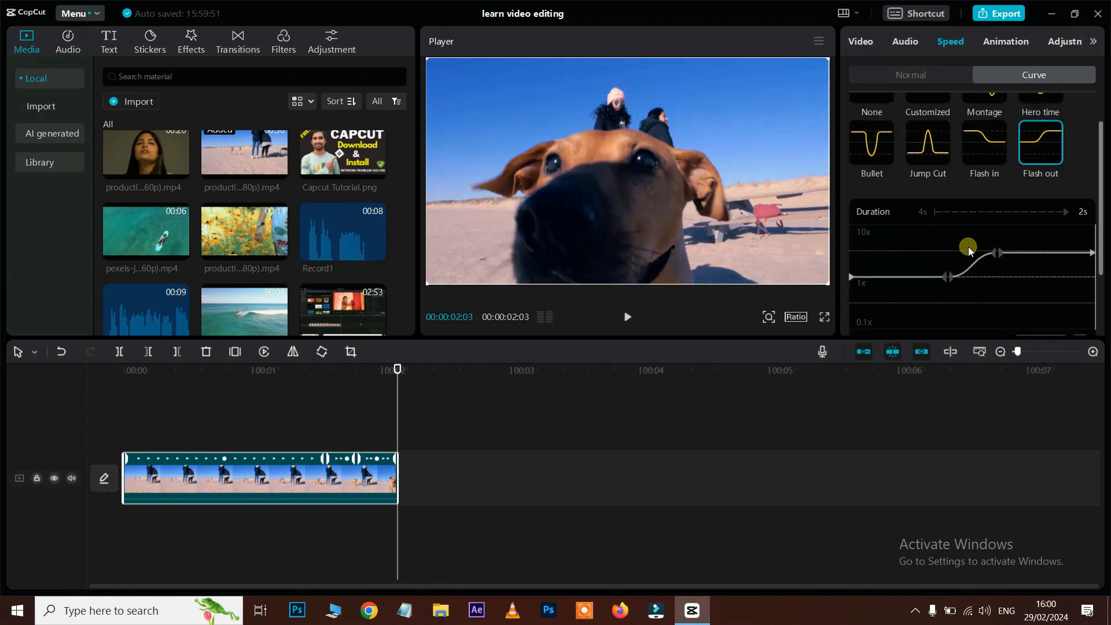
pyautogui.scroll(1, 978, 238)
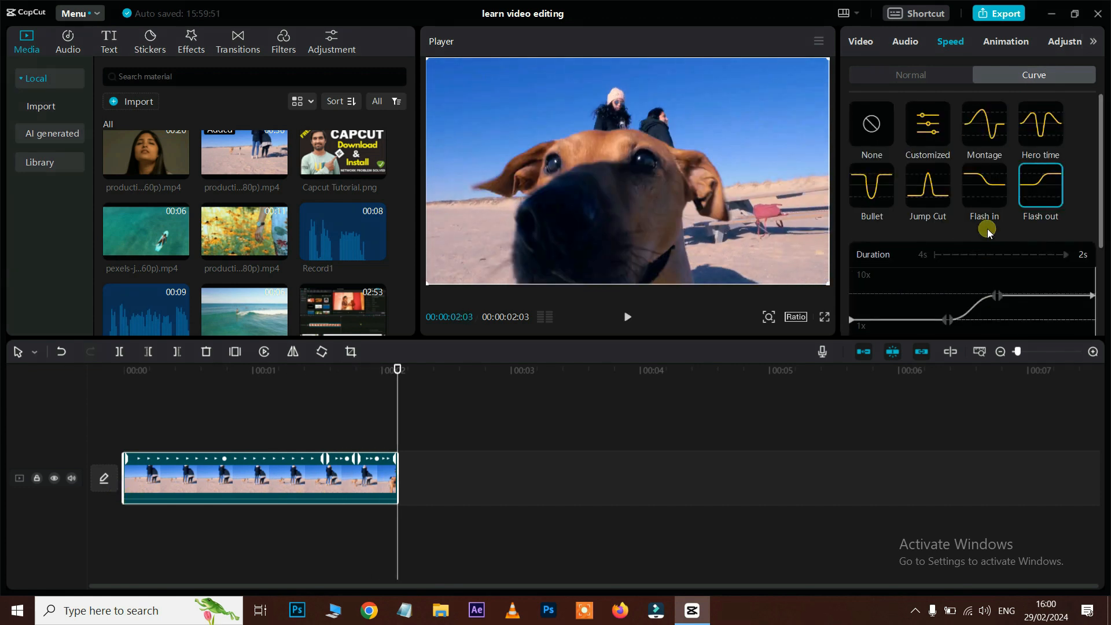
# Step: Switch to the Customized speed curve and raise its first speed point to about 6x
pyautogui.click(930, 128)
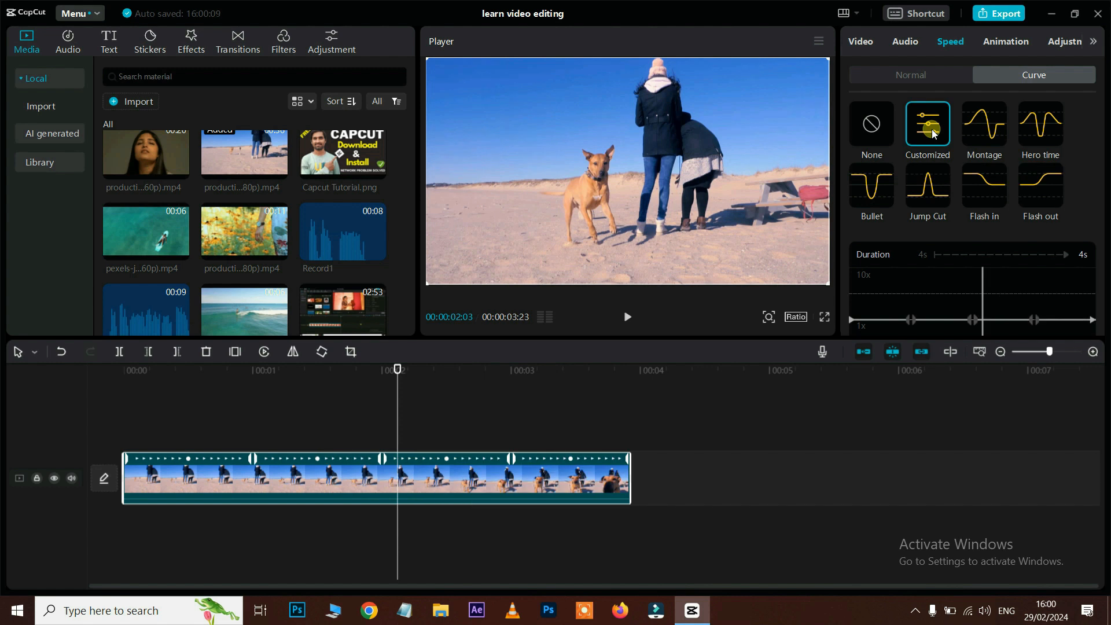
pyautogui.scroll(-1, 952, 321)
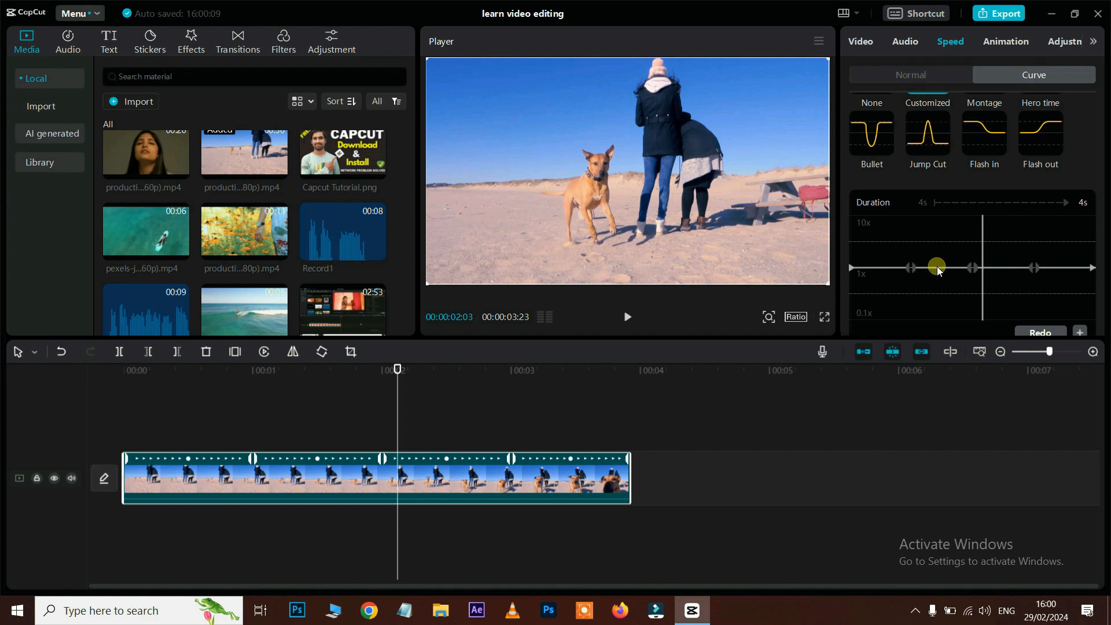
pyautogui.click(937, 268)
pyautogui.moveTo(880, 229); pyautogui.dragTo(873, 230)
pyautogui.moveTo(911, 267)
pyautogui.mouseDown()
pyautogui.moveTo(901, 228)
pyautogui.moveTo(917, 268)
pyautogui.mouseUp()
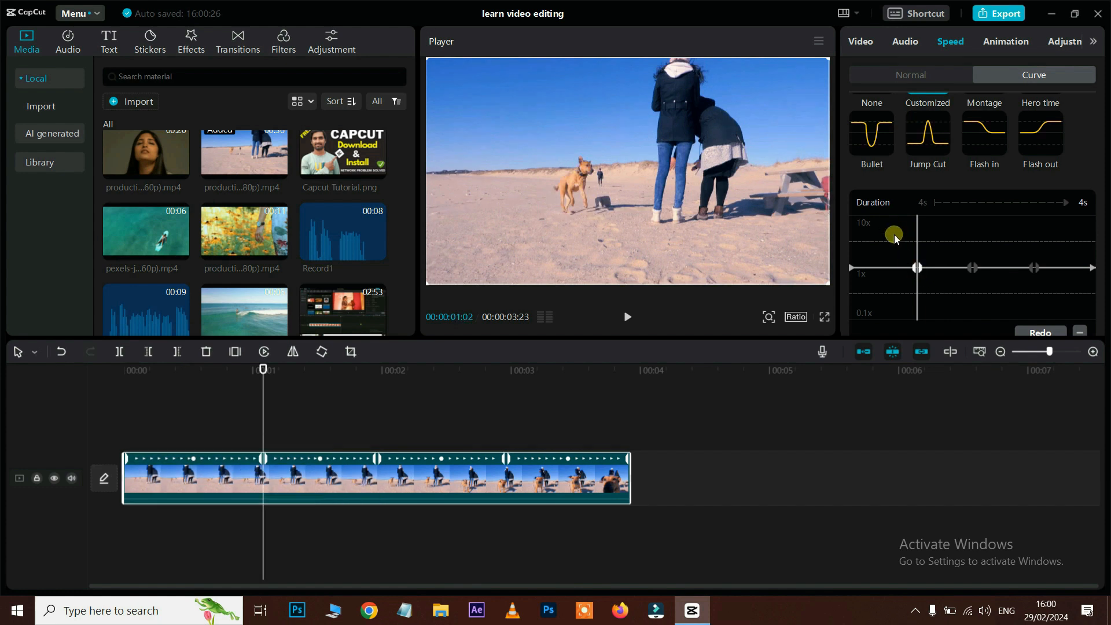
pyautogui.click(891, 221)
pyautogui.moveTo(891, 221); pyautogui.dragTo(880, 220)
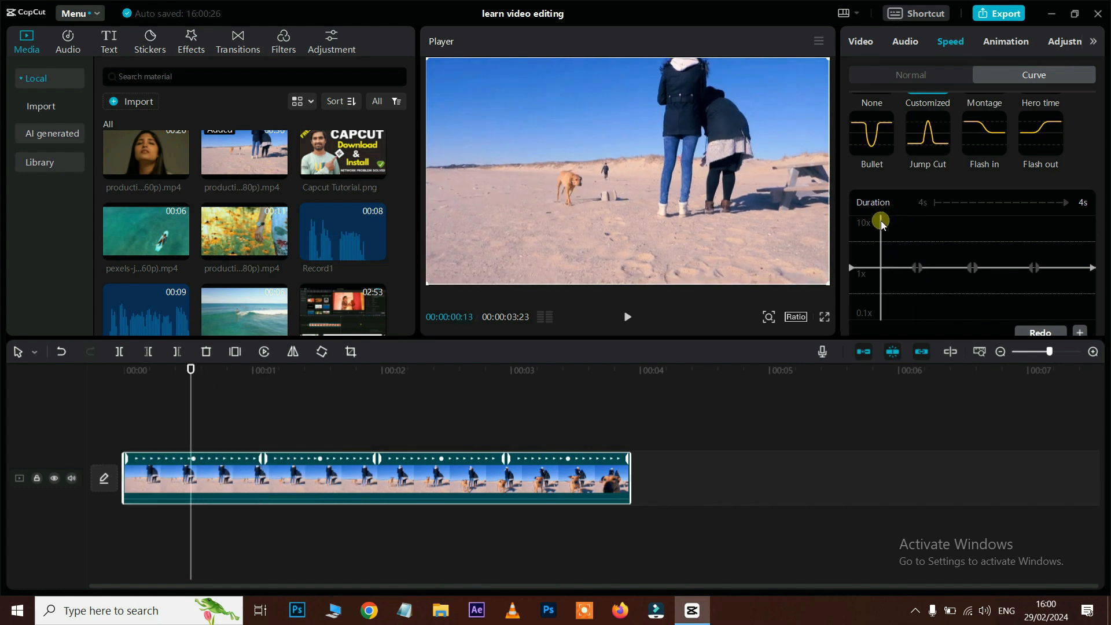
pyautogui.scroll(-1, 1059, 289)
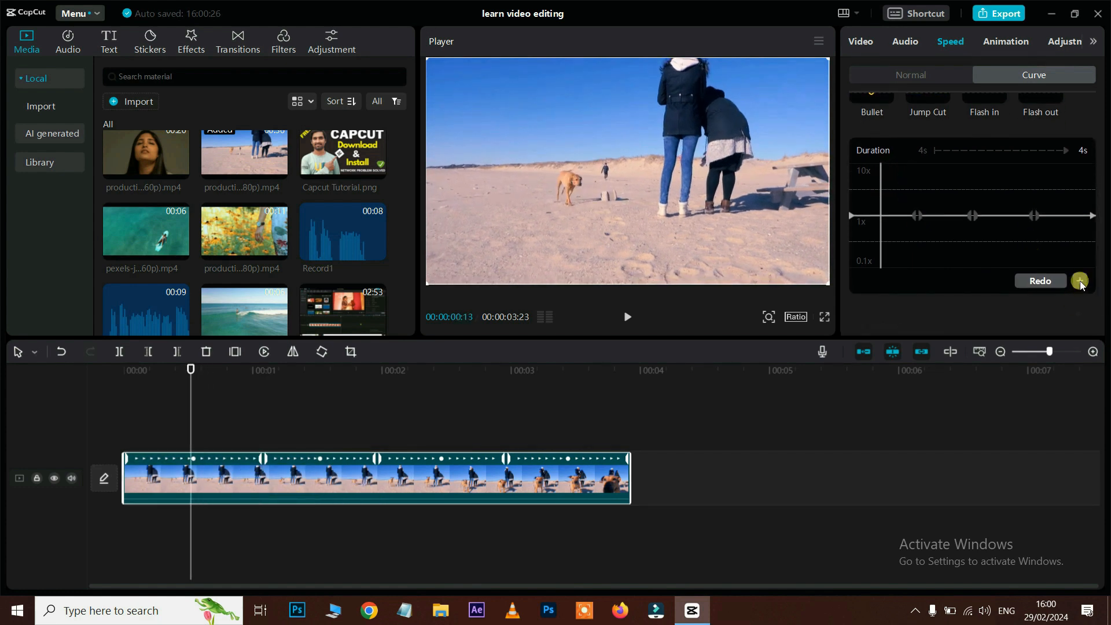
# Step: Add speed points at about 6.15x, 0.43x and 3.25x, ending with a 0.1x final point
pyautogui.click(1080, 281)
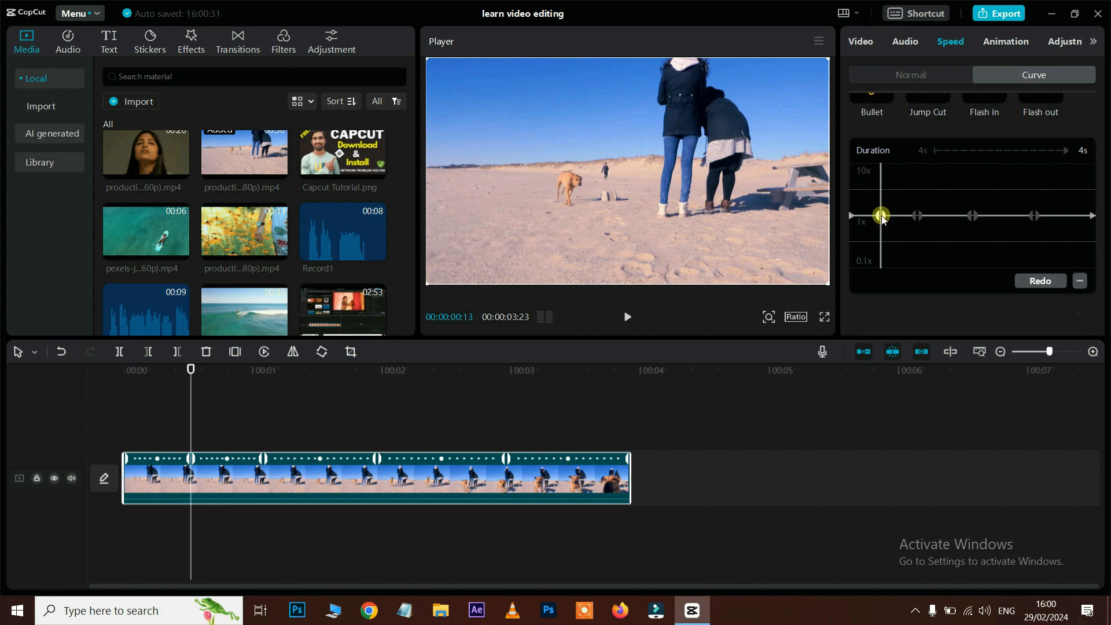
pyautogui.click(1080, 281)
pyautogui.click(1081, 281)
pyautogui.moveTo(881, 216); pyautogui.dragTo(884, 190)
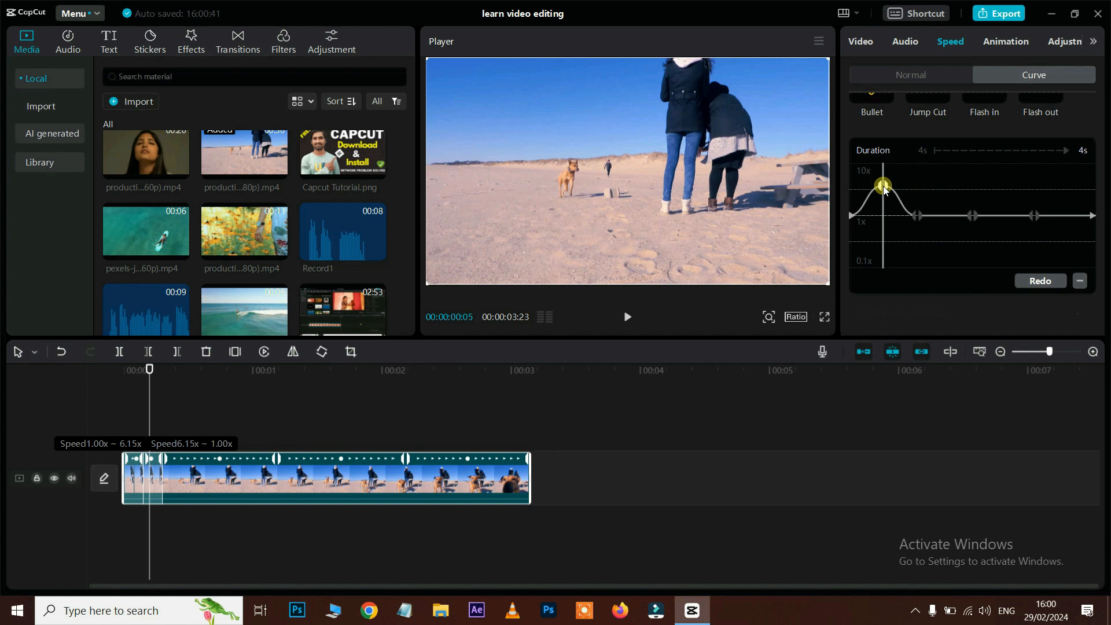
pyautogui.click(945, 175)
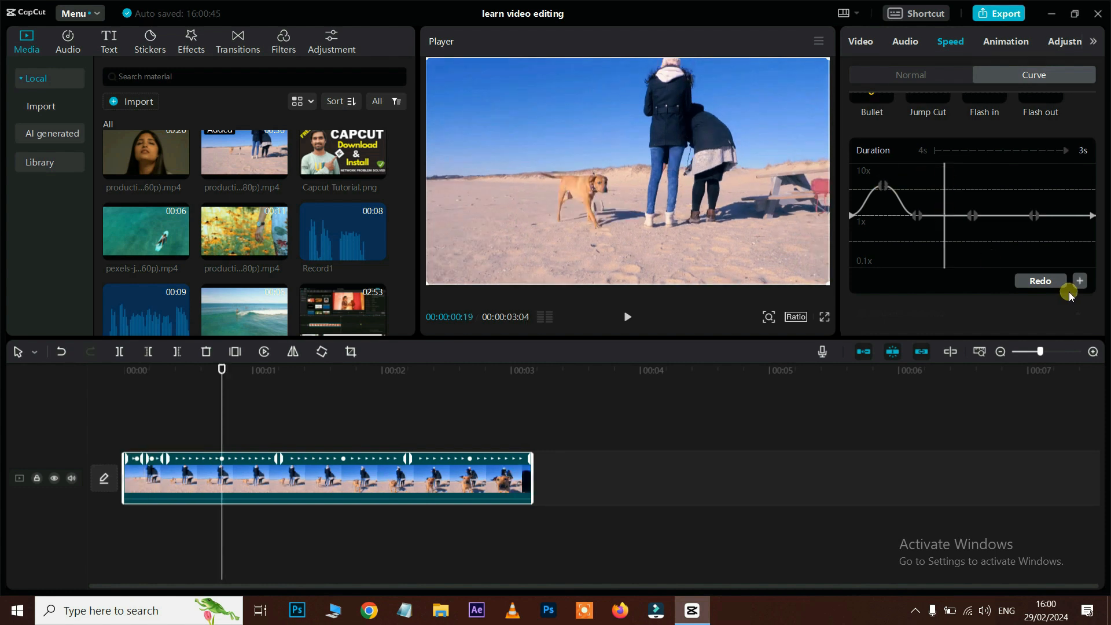
pyautogui.click(1081, 281)
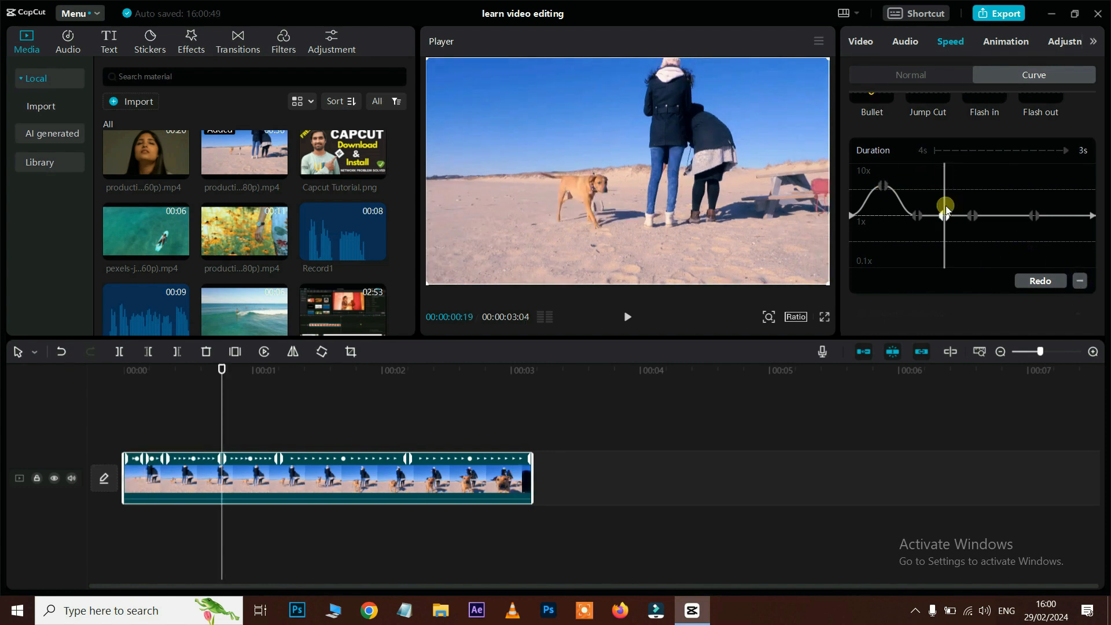
pyautogui.moveTo(945, 216); pyautogui.dragTo(951, 248)
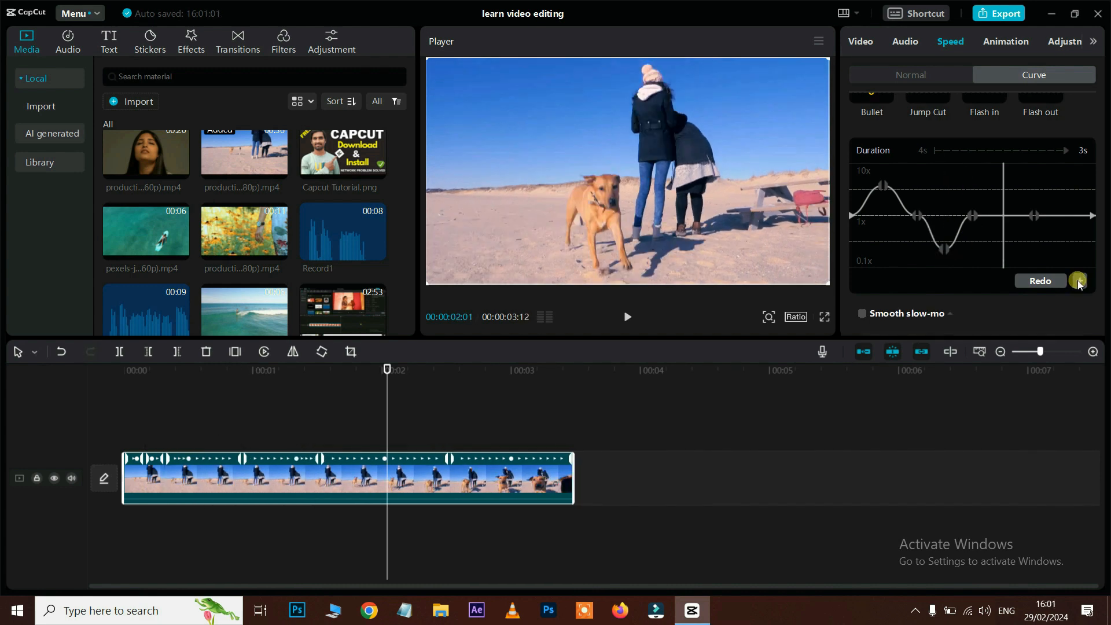
pyautogui.click(1079, 280)
pyautogui.moveTo(1002, 215); pyautogui.dragTo(1082, 268)
pyautogui.click(1080, 281)
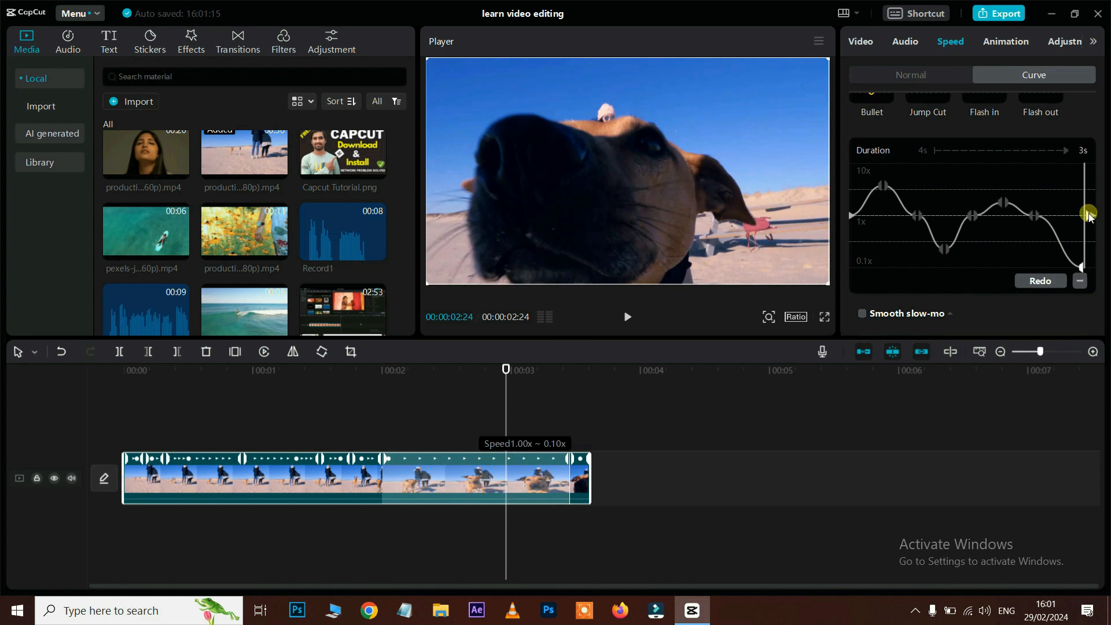
pyautogui.moveTo(1088, 216); pyautogui.dragTo(1085, 271)
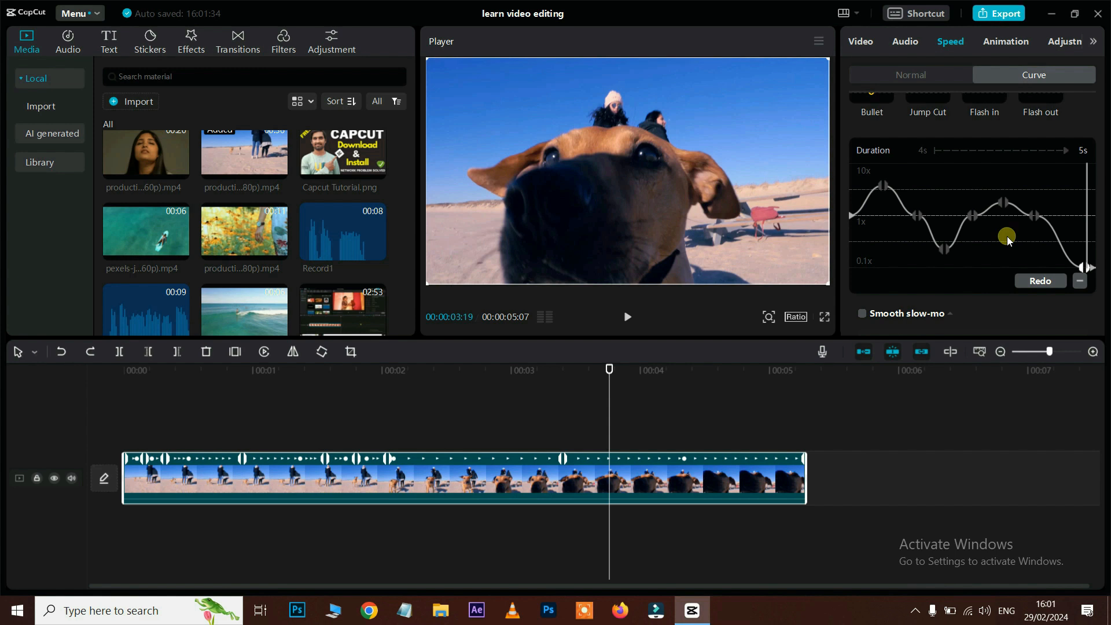
# Step: Turn on Smooth slow-mo with Frame blending and play the clip from the start
pyautogui.click(1037, 281)
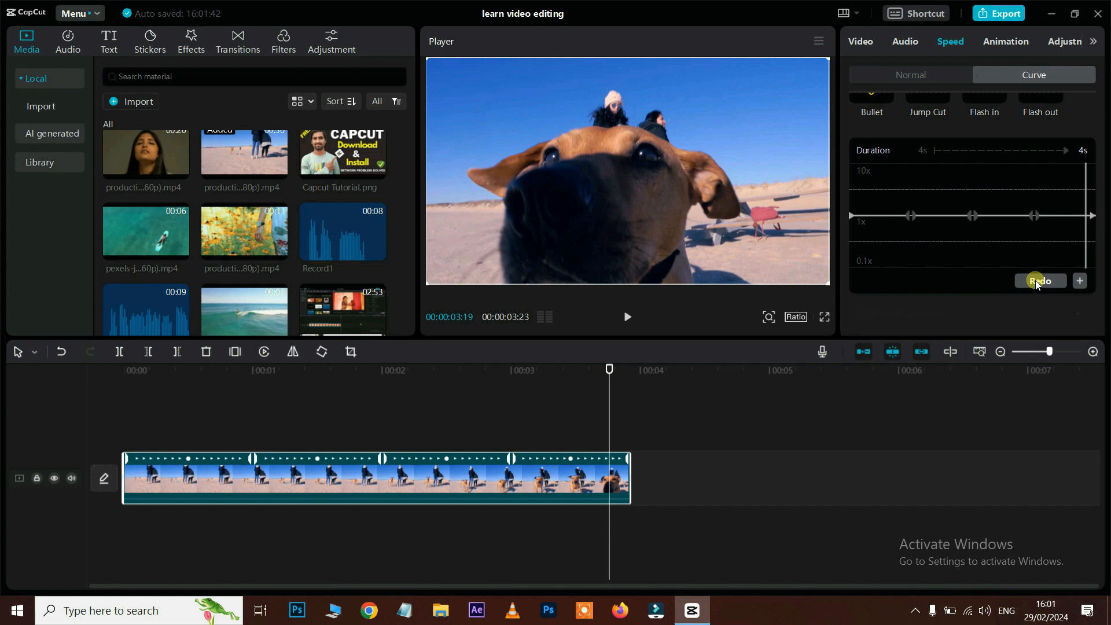
pyautogui.click(1036, 280)
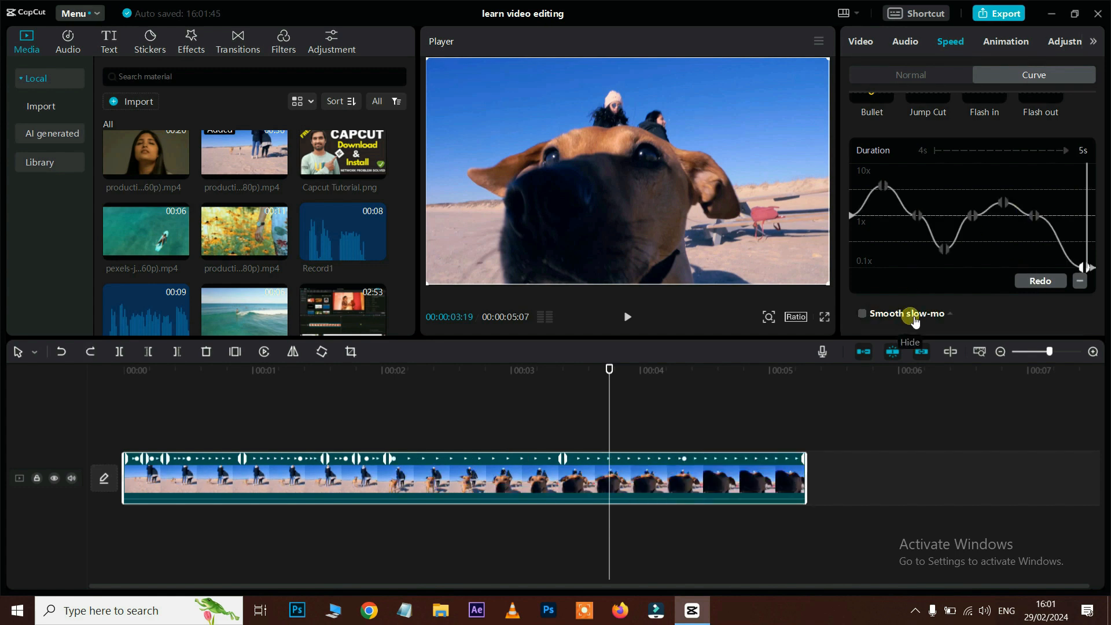
pyautogui.scroll(-1, 914, 316)
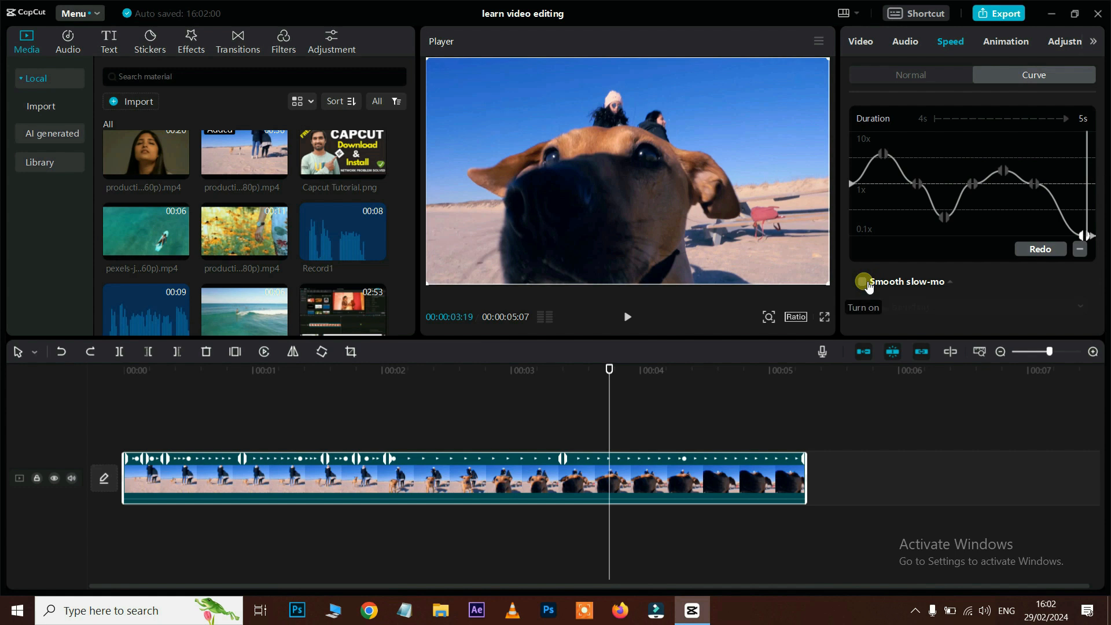
pyautogui.click(866, 284)
pyautogui.click(912, 306)
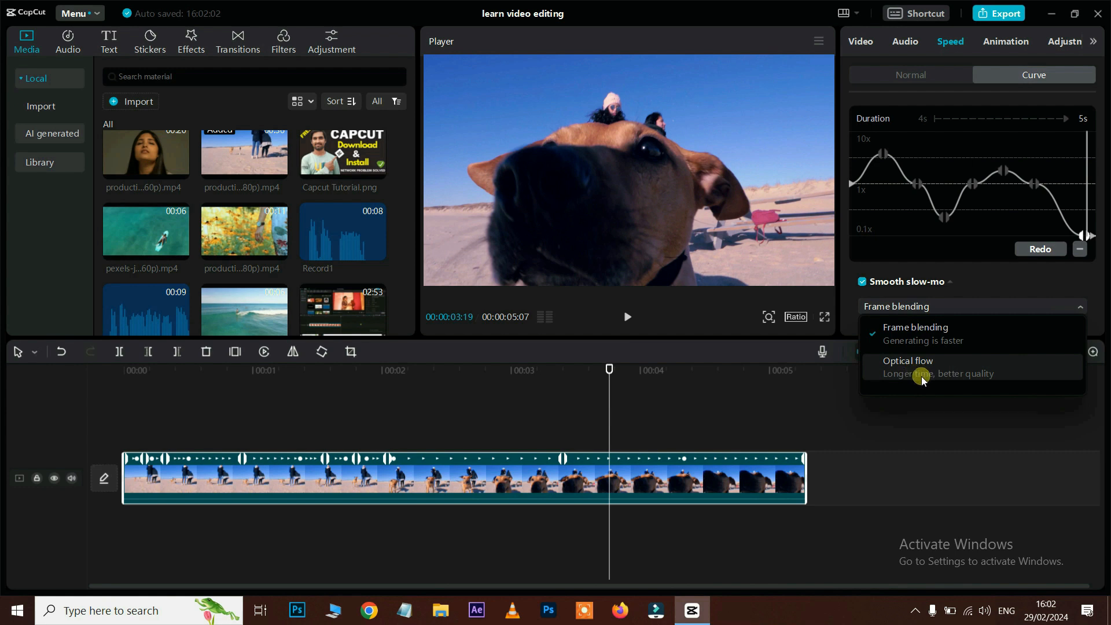
pyautogui.click(926, 336)
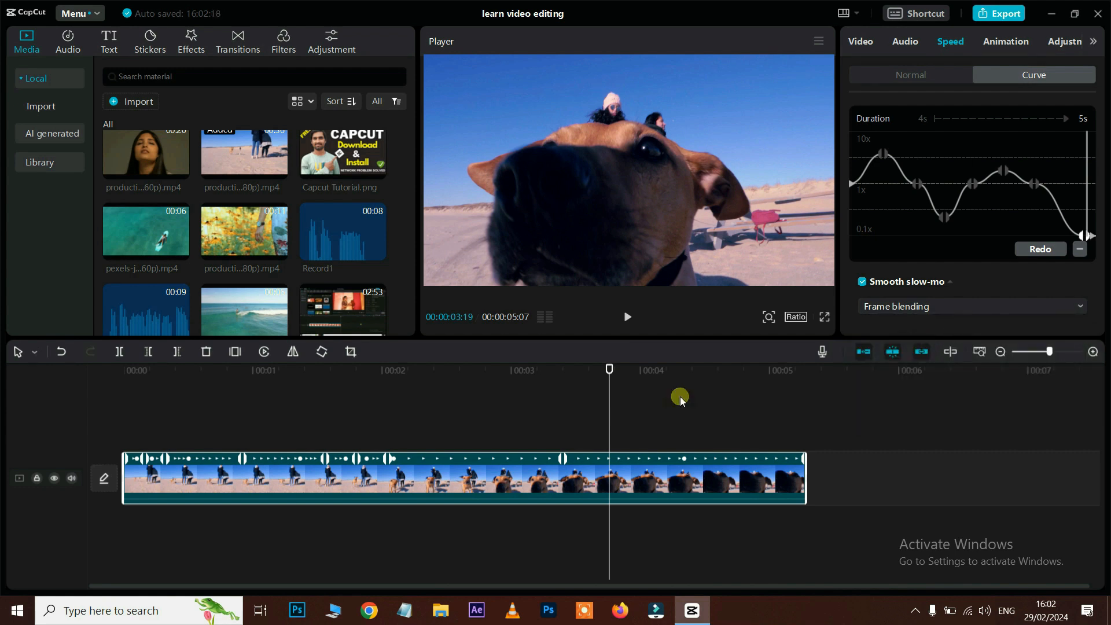
pyautogui.moveTo(609, 369); pyautogui.dragTo(0, 479)
pyautogui.press('space')
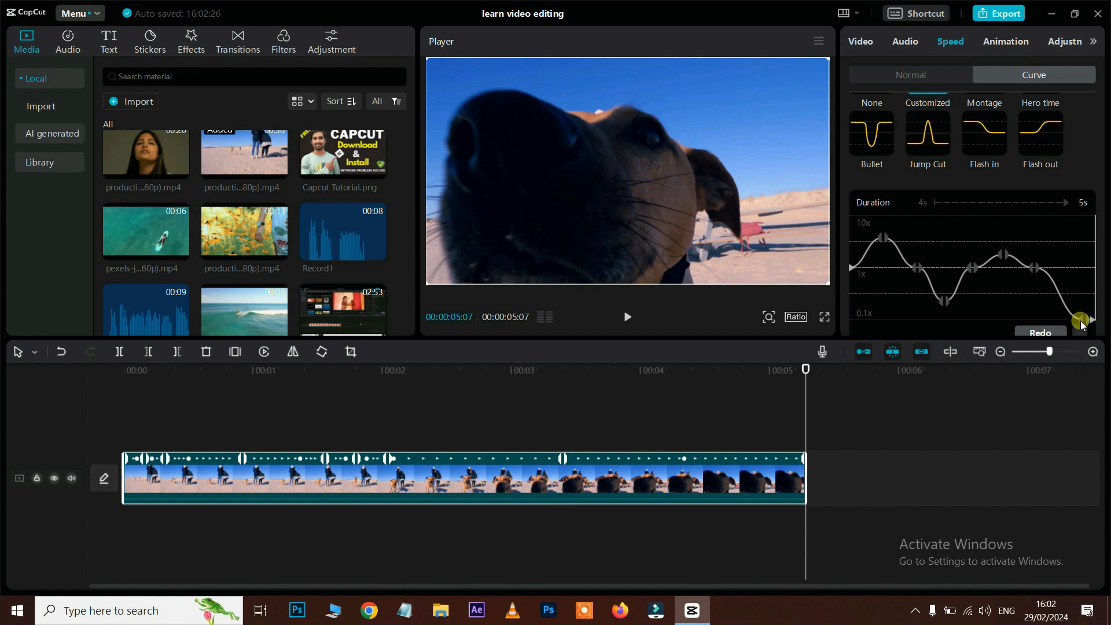
# Step: Raise the final speed point to shorten the clip and replay the speed ramp
pyautogui.moveTo(1084, 322); pyautogui.dragTo(1081, 296)
pyautogui.moveTo(551, 370); pyautogui.dragTo(123, 406)
pyautogui.press('space')
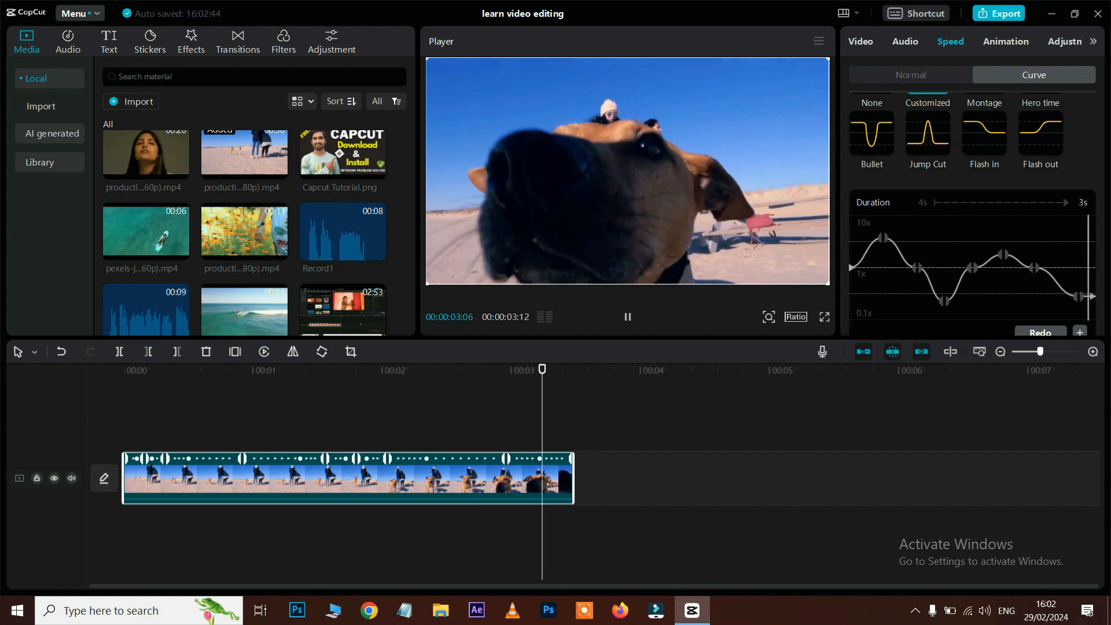
pyautogui.scroll(-1, 1036, 220)
pyautogui.scroll(2, 1037, 219)
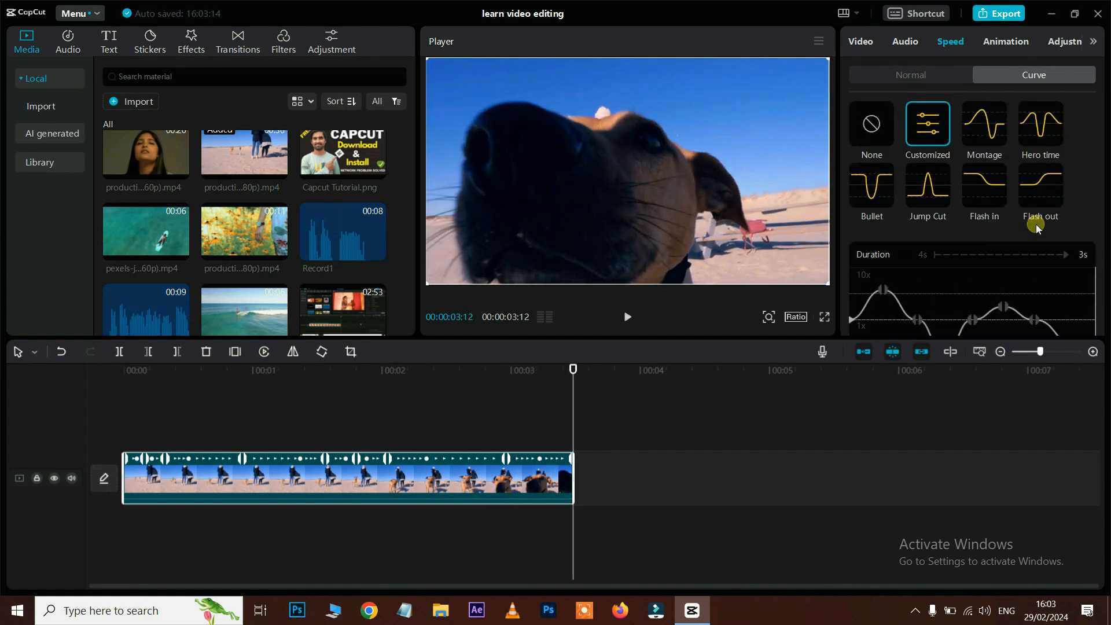
# Step: Return the clip to 1.00x with the None curve preset, preview it, and bring up animations
pyautogui.click(879, 126)
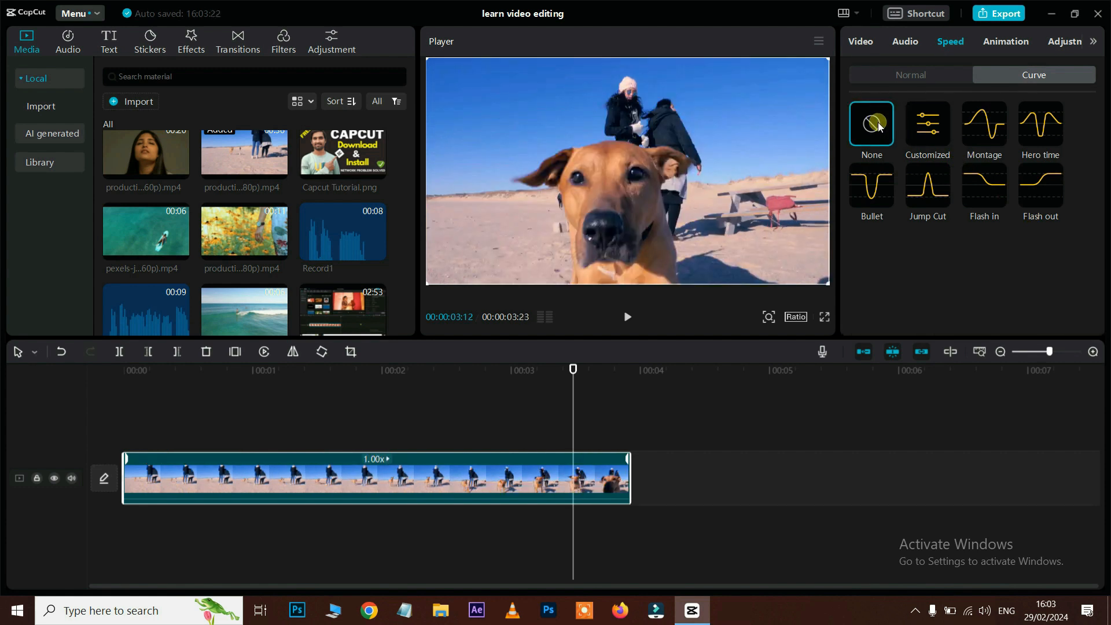
pyautogui.click(509, 370)
pyautogui.press('space')
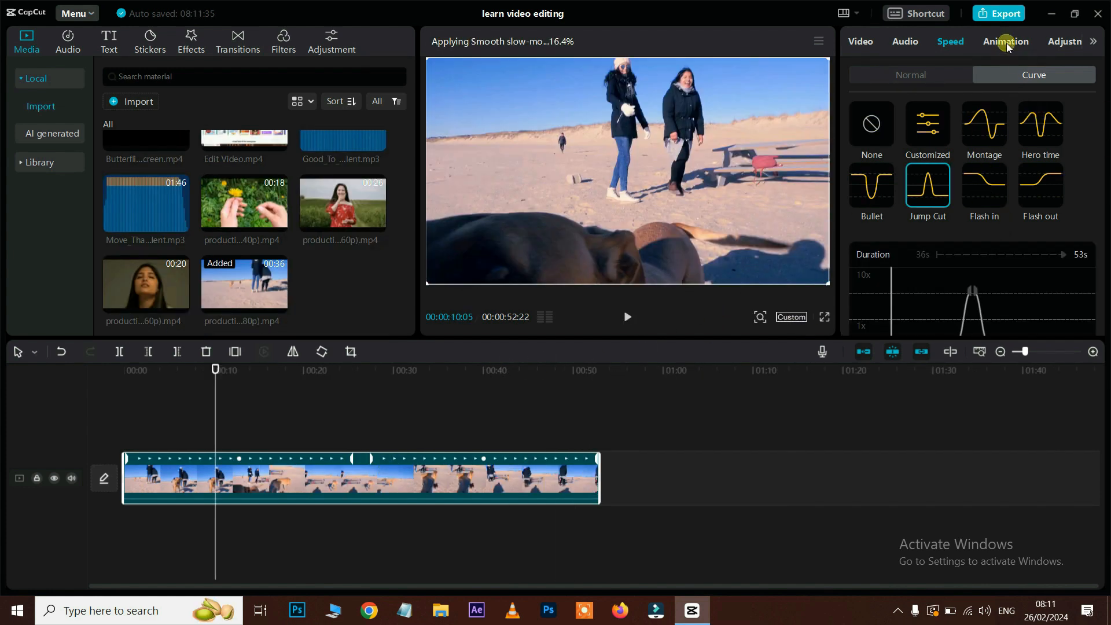
pyautogui.click(1007, 44)
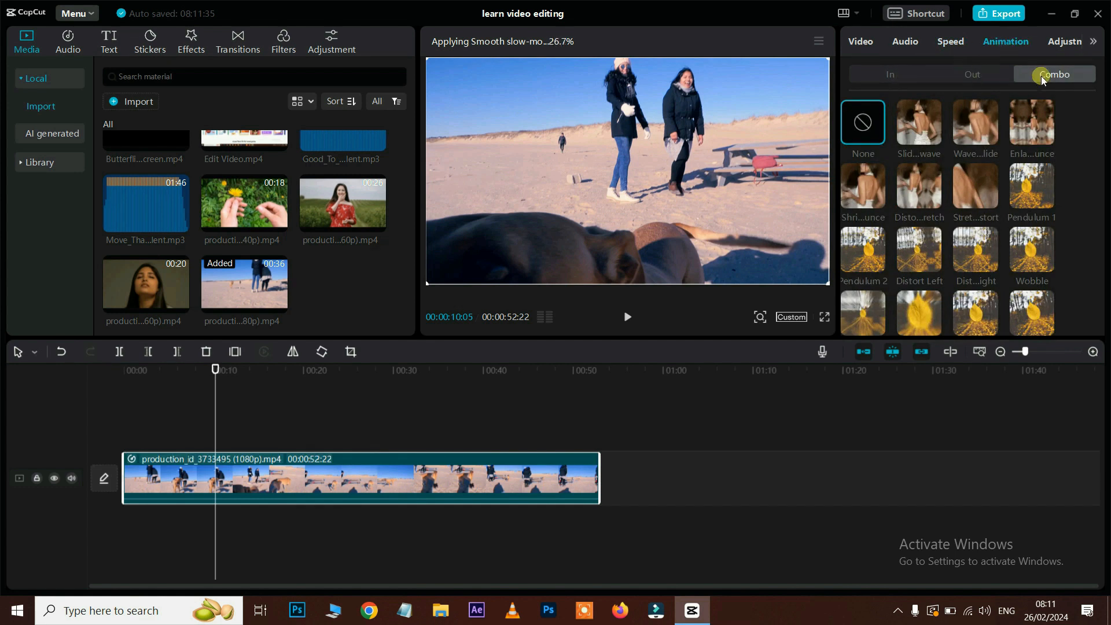
# Step: Browse the beach clip's In, Out and Combo animation presets
pyautogui.click(895, 77)
pyautogui.click(138, 480)
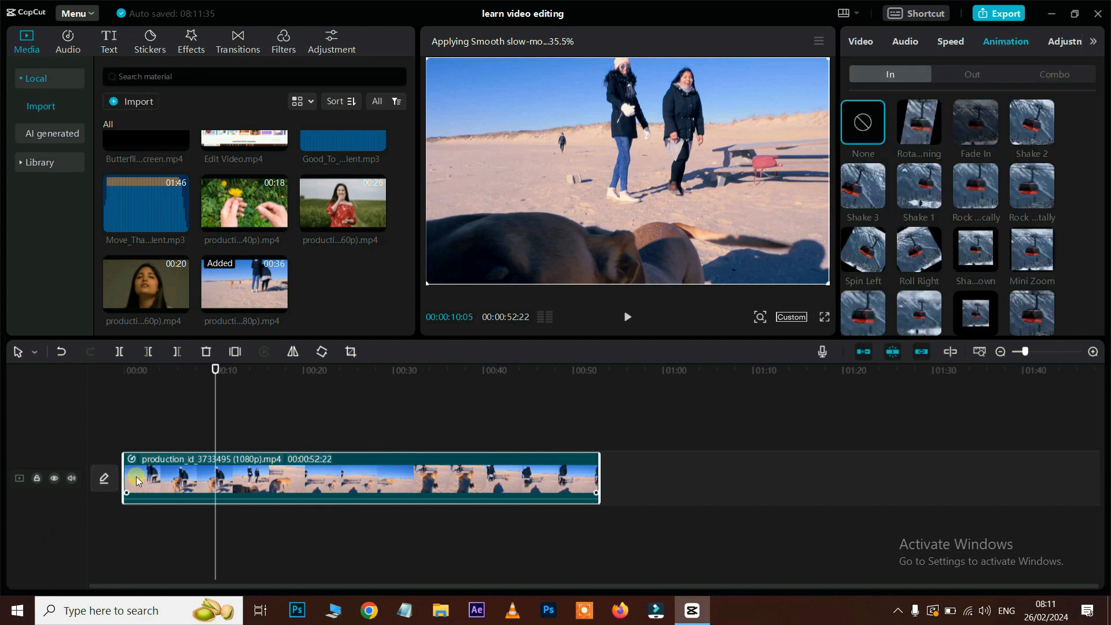
pyautogui.click(968, 75)
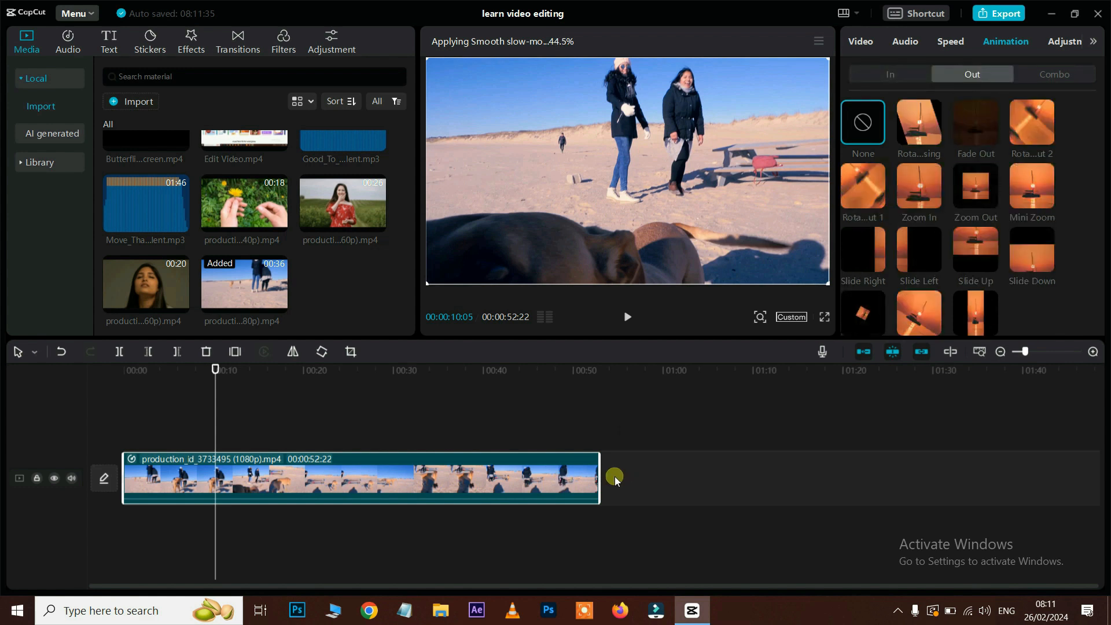
pyautogui.click(1050, 80)
pyautogui.click(894, 77)
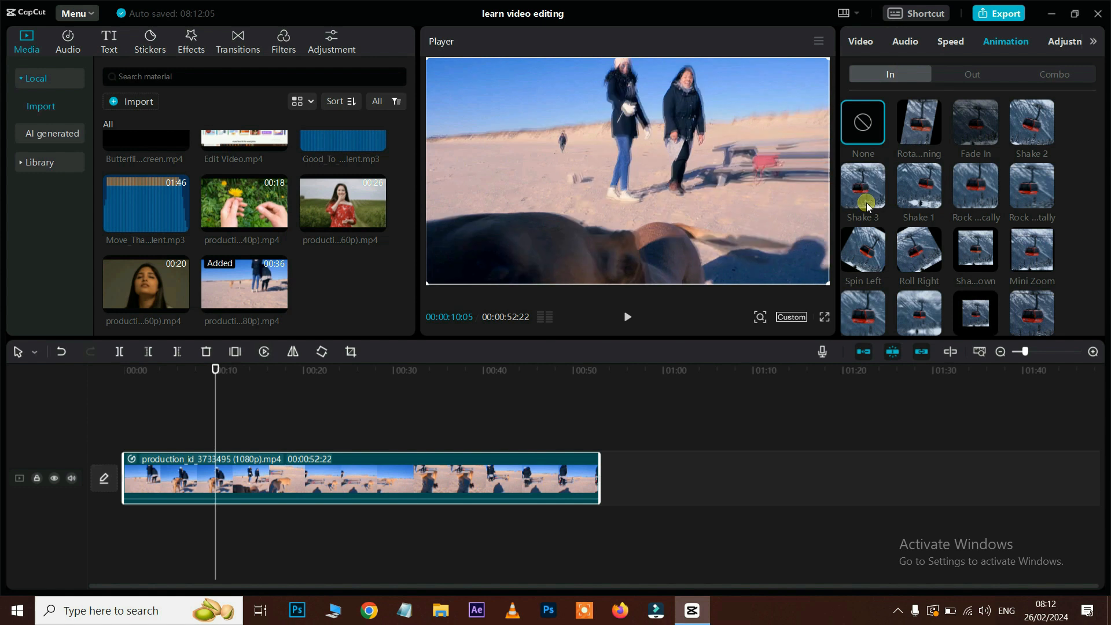
pyautogui.scroll(-5, 963, 208)
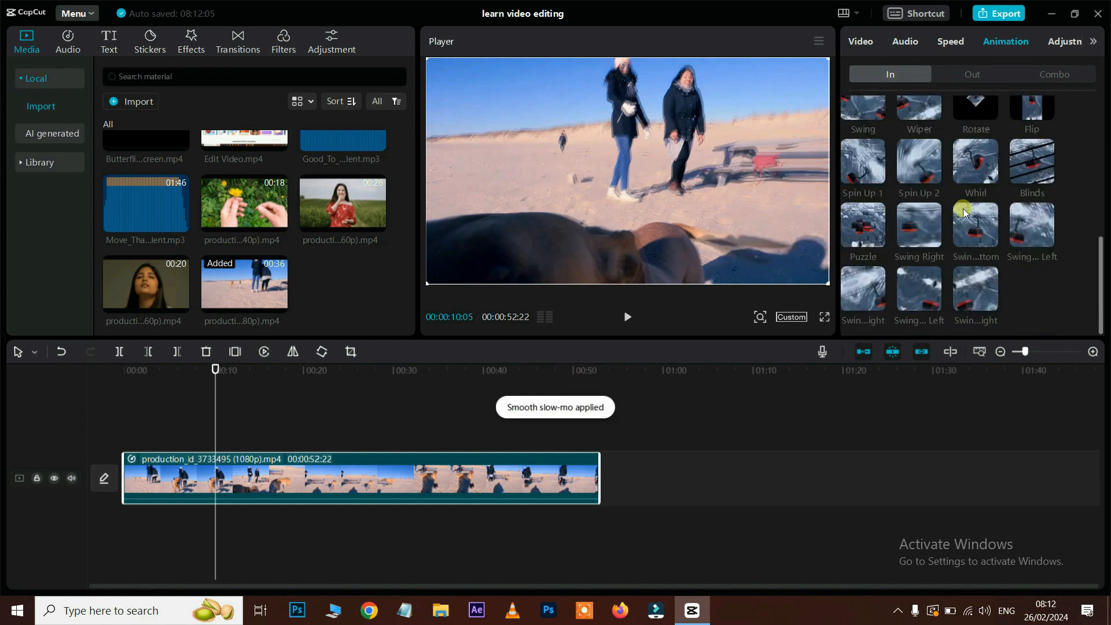
pyautogui.scroll(6, 964, 208)
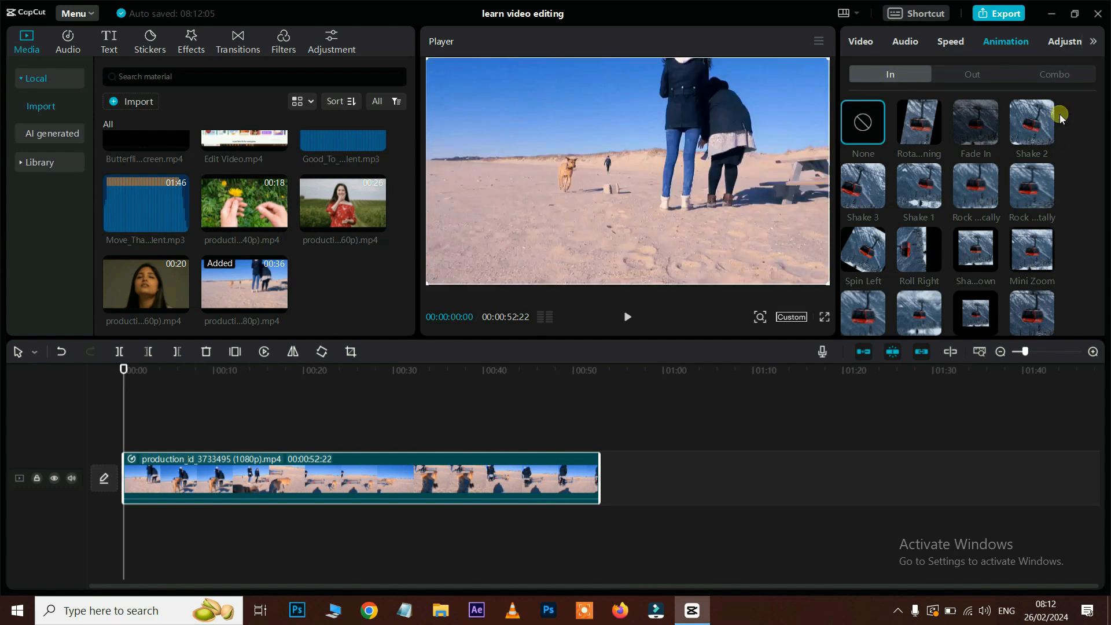
# Step: Apply the Shake 2 intro to the beach clip, then delete the beach clip
pyautogui.click(1024, 136)
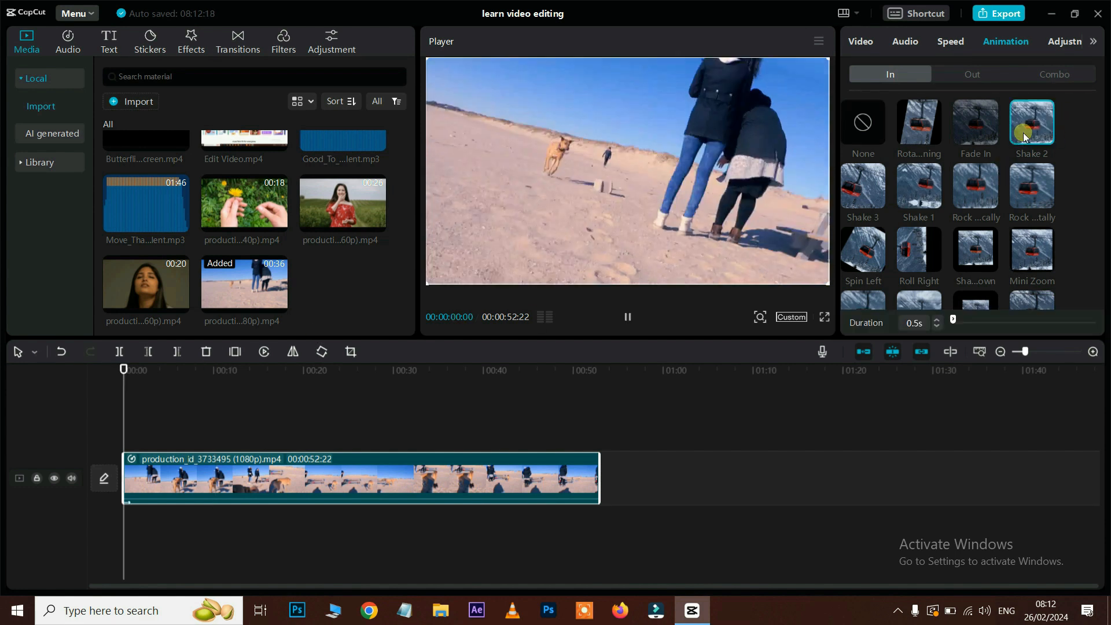
pyautogui.click(122, 368)
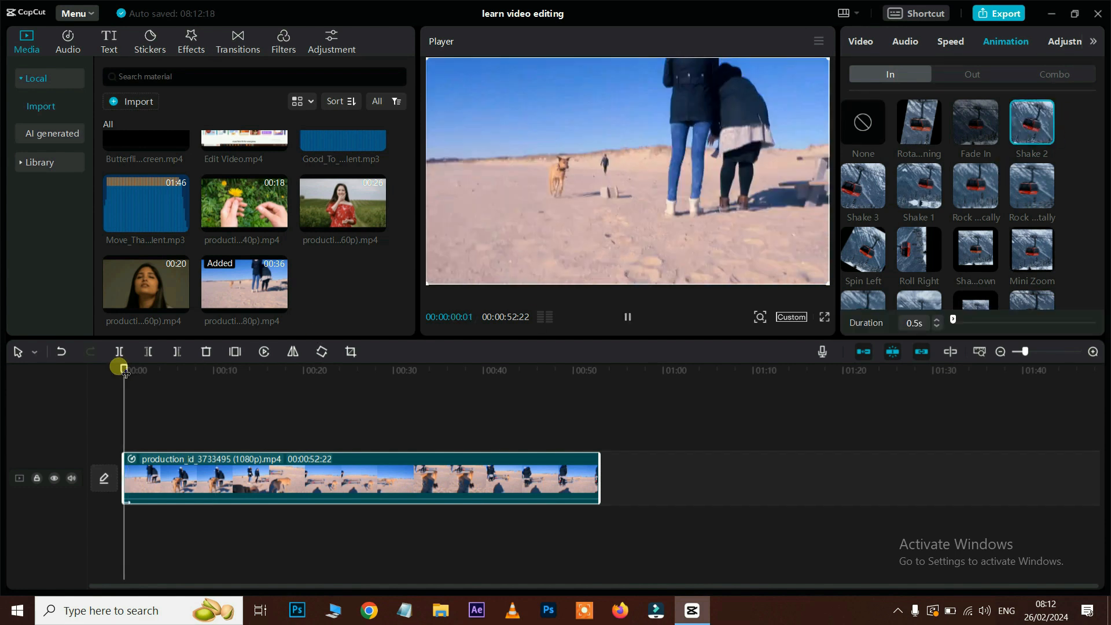
pyautogui.click(296, 488)
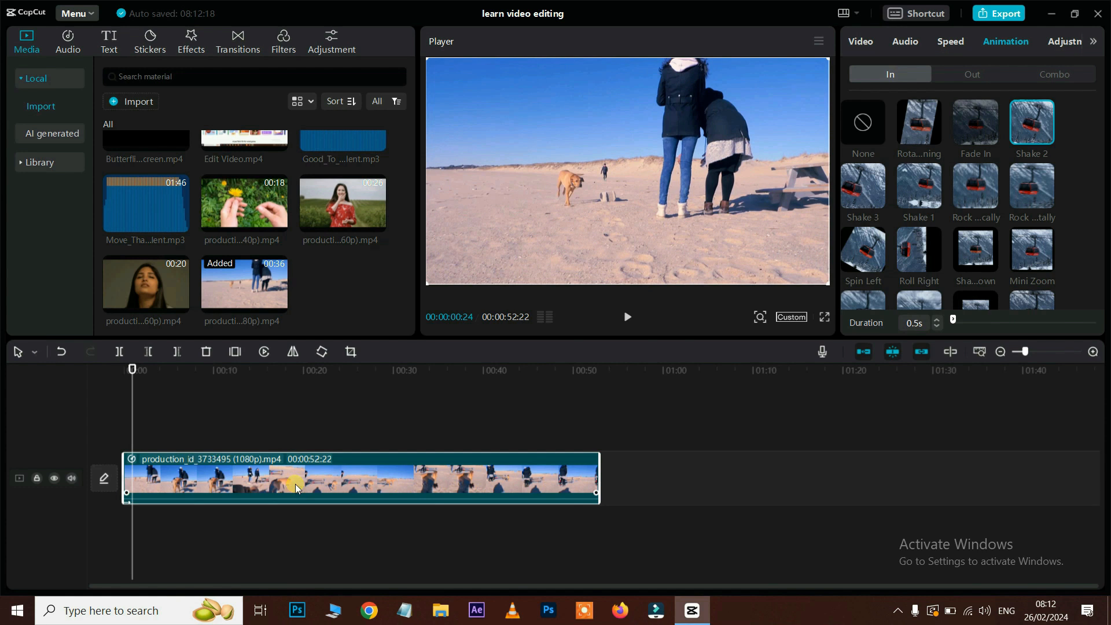
pyautogui.press('Delete')
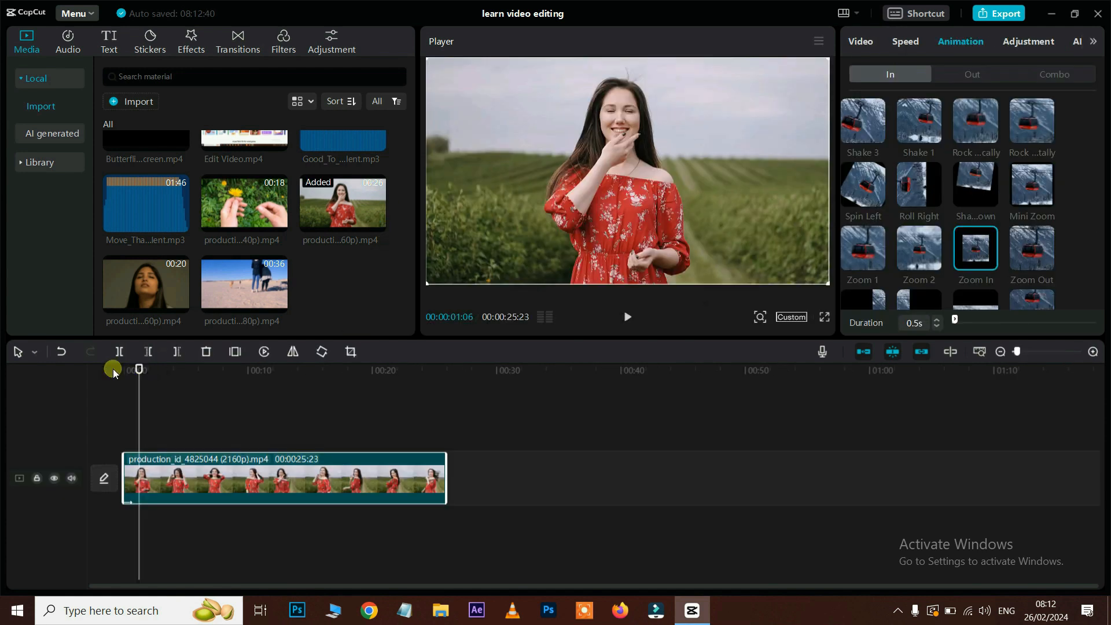
pyautogui.click(109, 369)
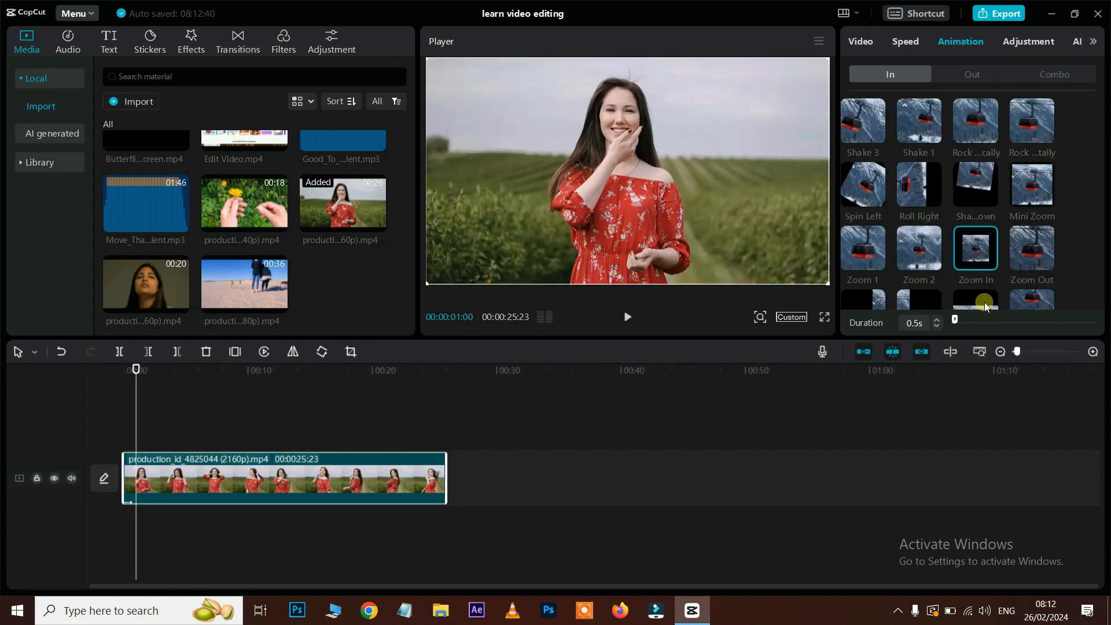
# Step: Extend the red-dress clip's intro to 1.9s and switch it from Zoom In to Zoom 1
pyautogui.click(938, 319)
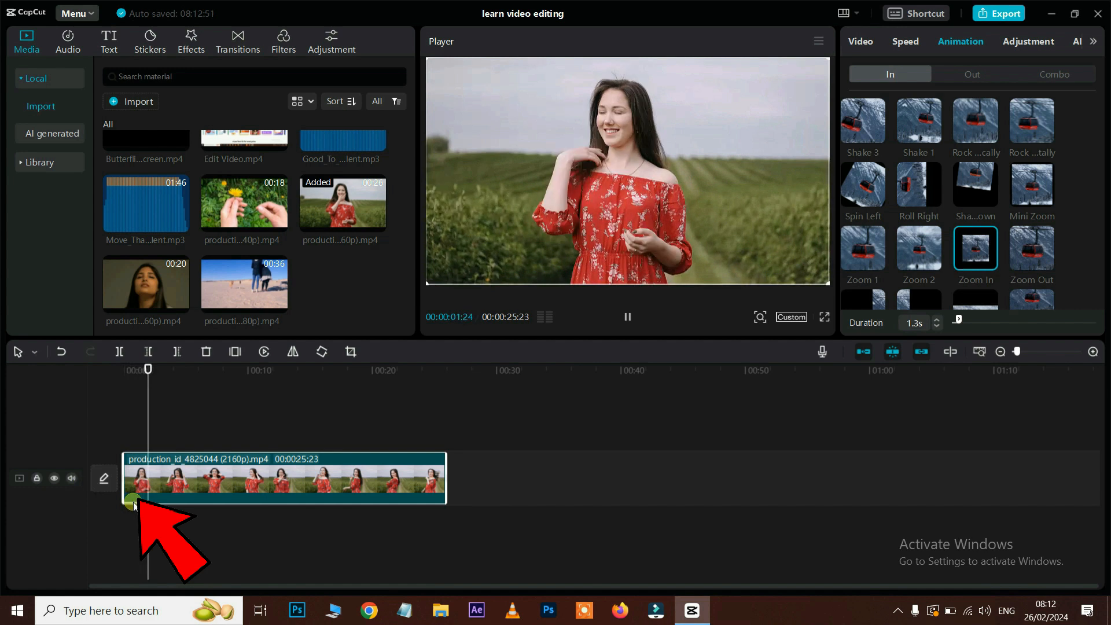
pyautogui.click(937, 319)
pyautogui.click(938, 319)
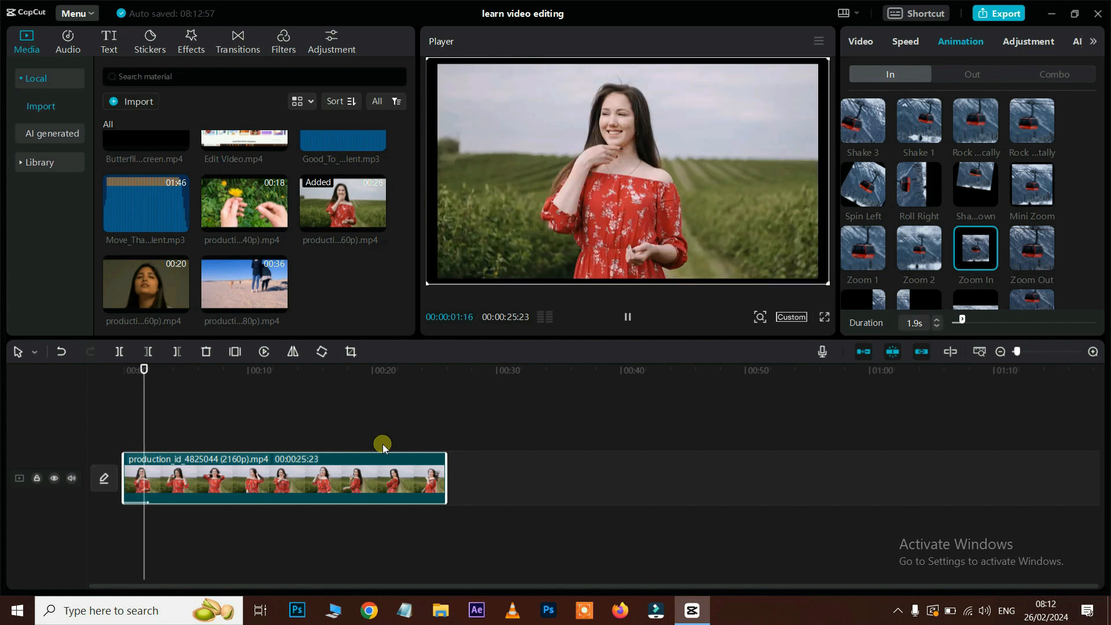
pyautogui.click(874, 191)
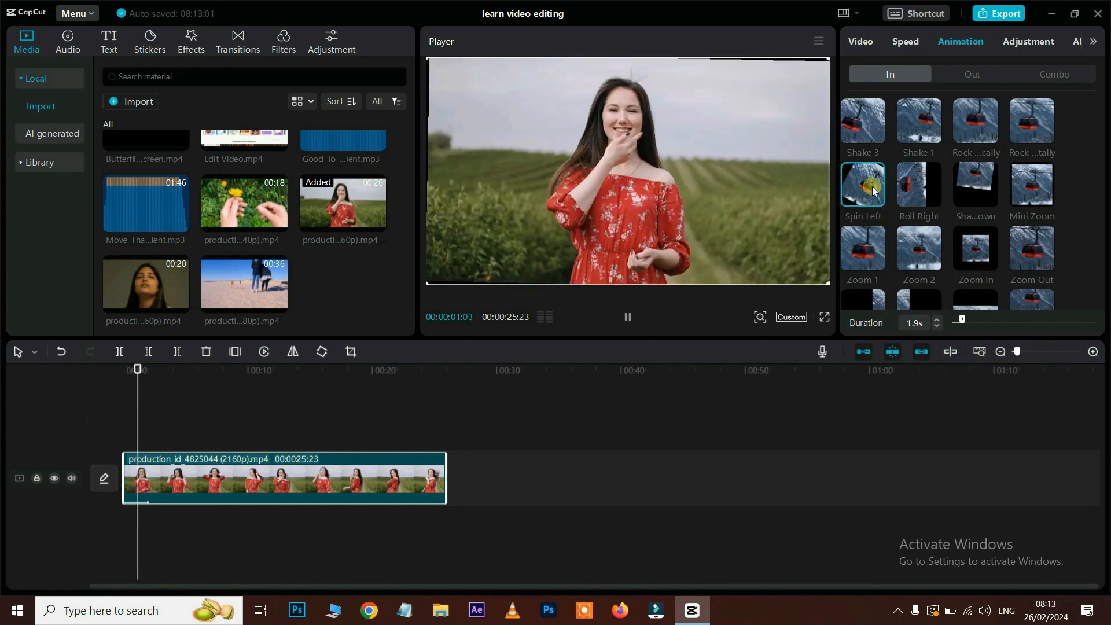
pyautogui.click(873, 253)
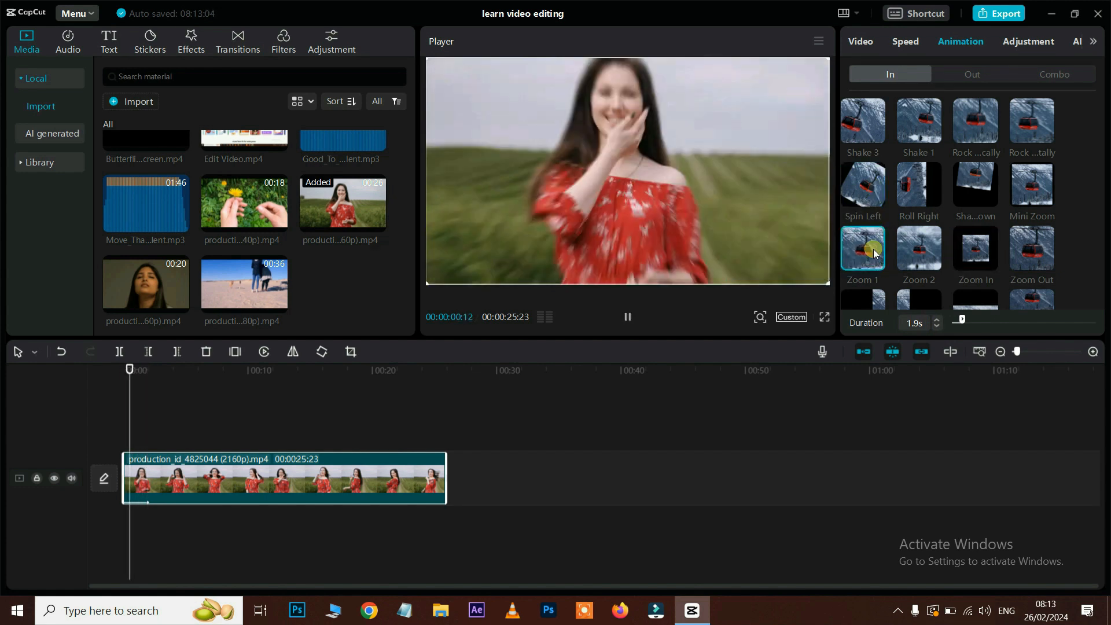
pyautogui.scroll(-2, 967, 218)
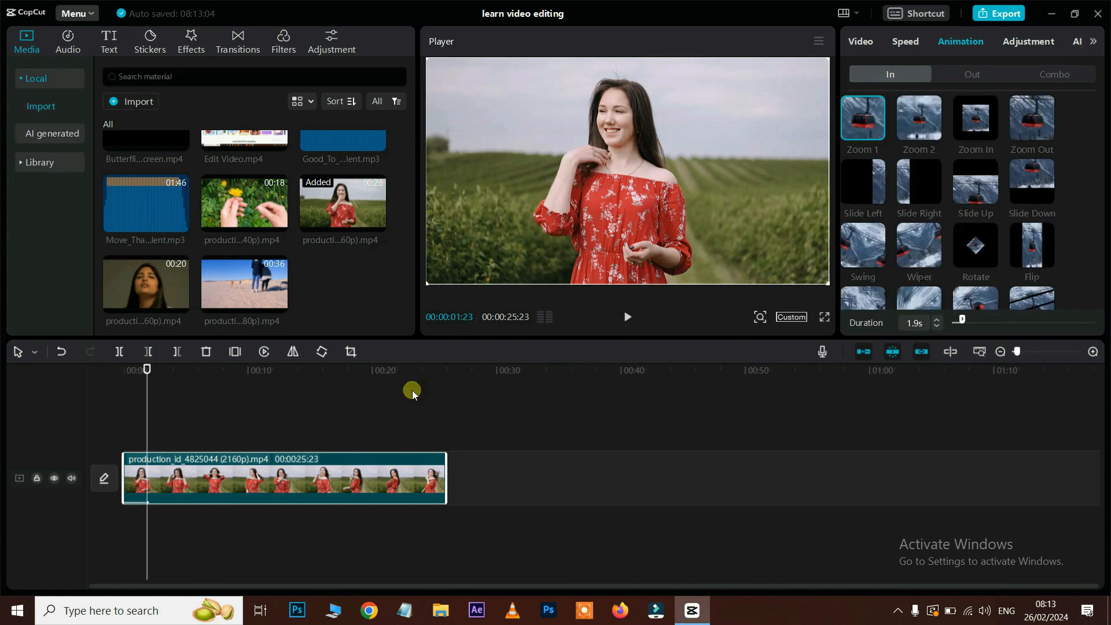
pyautogui.click(422, 370)
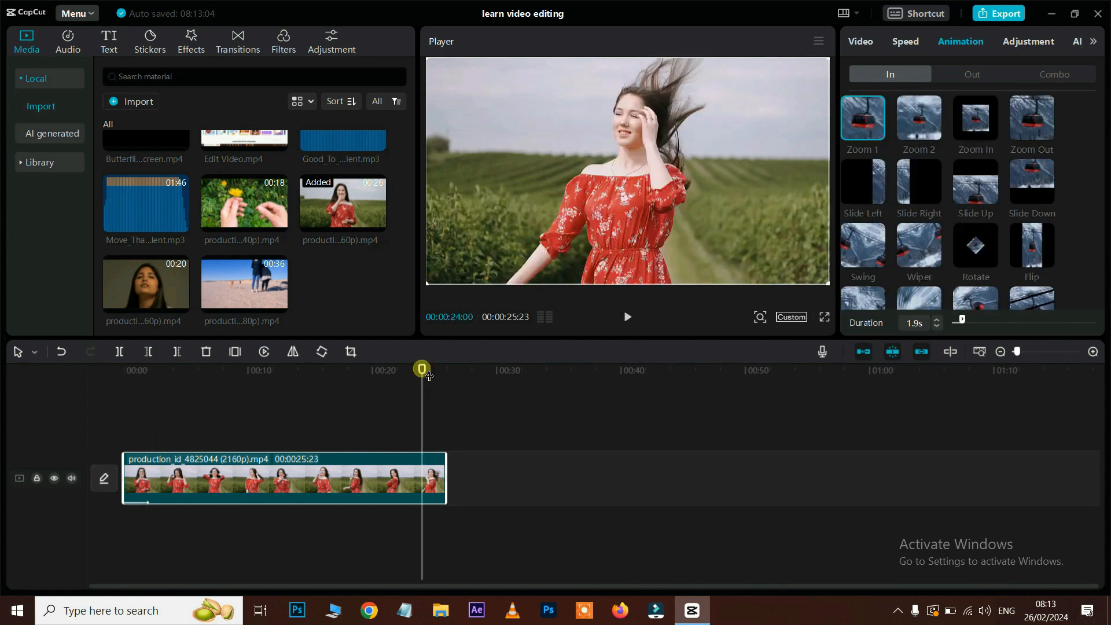
# Step: Try a rotating Out animation on the clip, previewing its ending and adjusting its duration
pyautogui.click(978, 75)
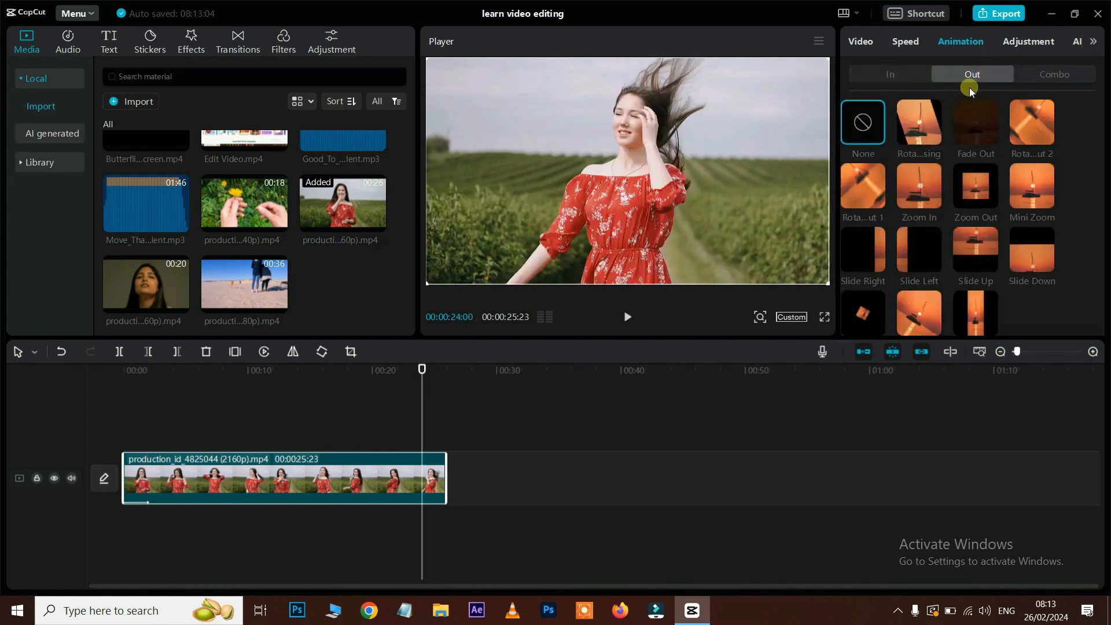
pyautogui.click(932, 131)
pyautogui.click(433, 376)
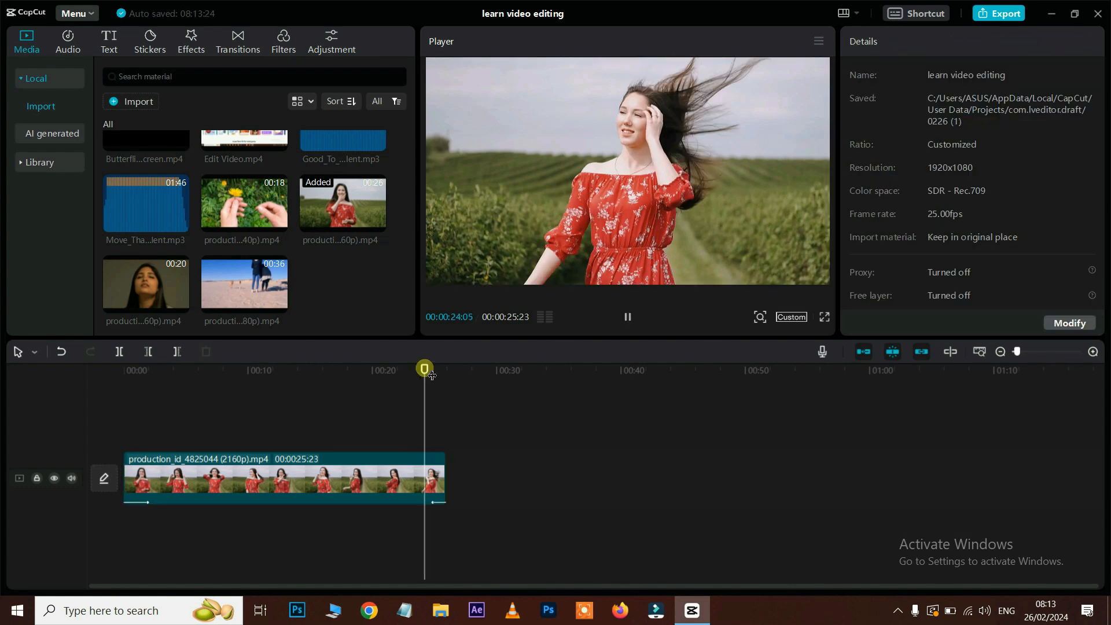
pyautogui.press('space')
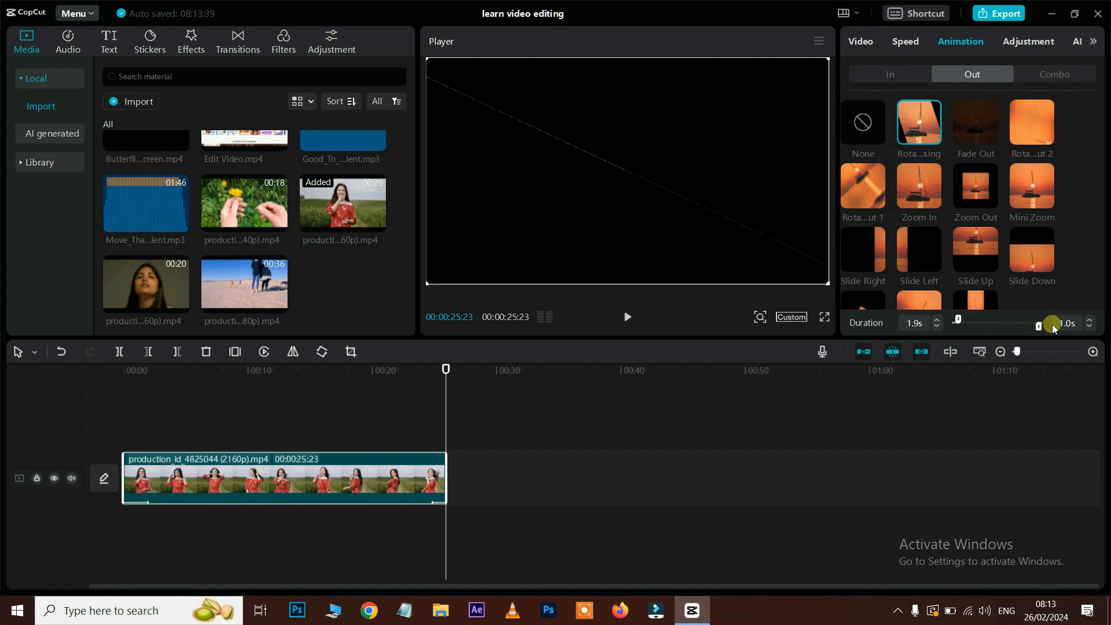
pyautogui.moveTo(1041, 328); pyautogui.dragTo(1012, 335)
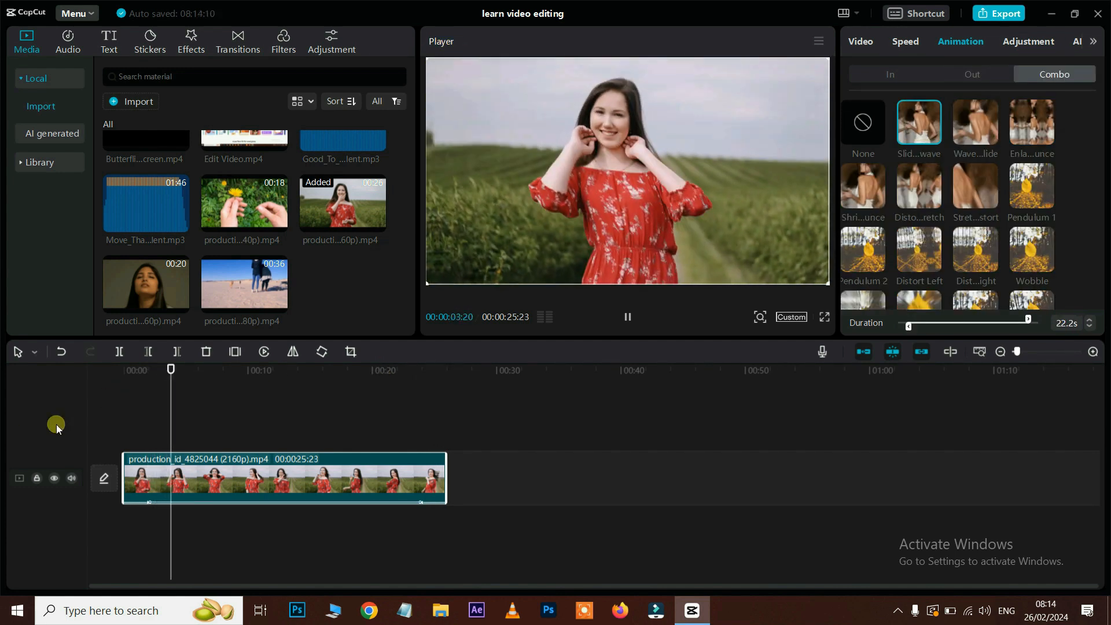
# Step: Set the Combo, In and Out animations to None, then apply the Zoom 2 combo
pyautogui.click(872, 123)
pyautogui.click(881, 74)
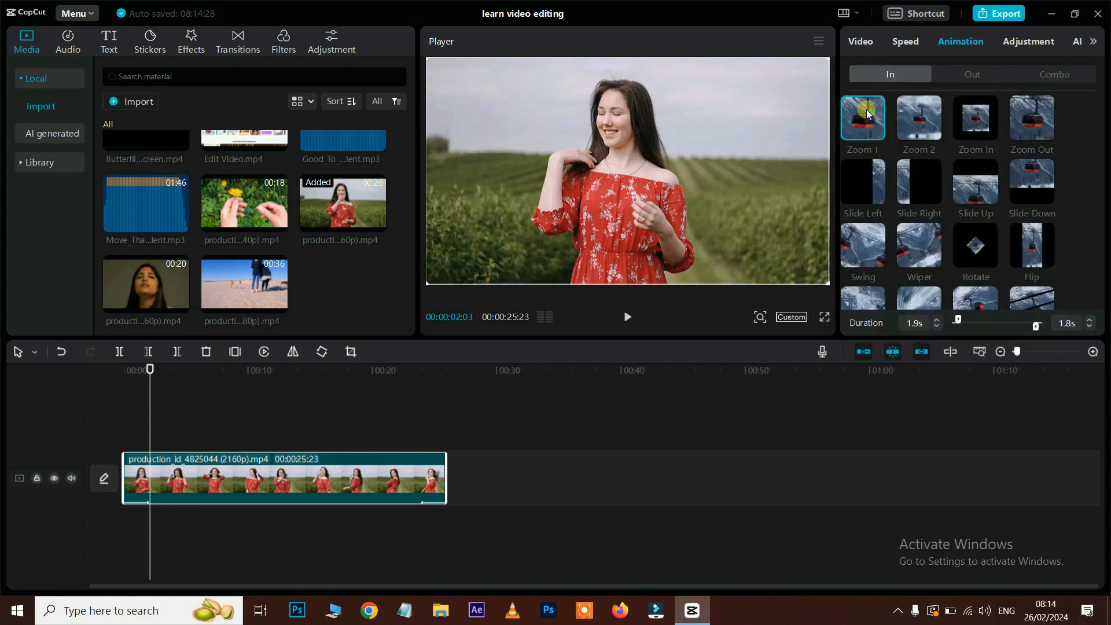
pyautogui.click(867, 130)
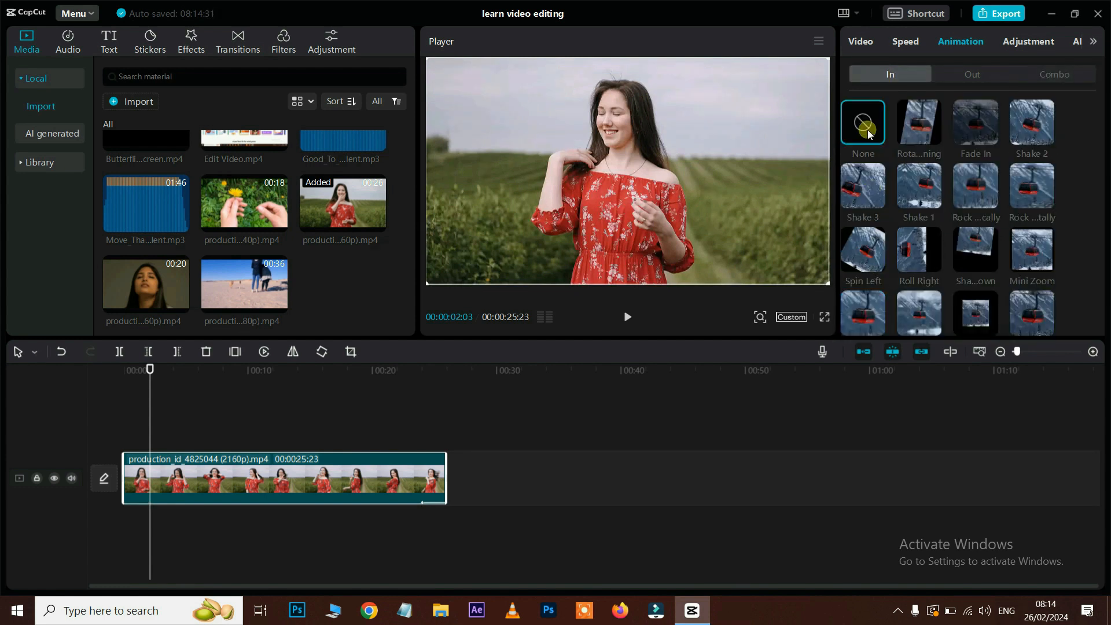
pyautogui.click(954, 71)
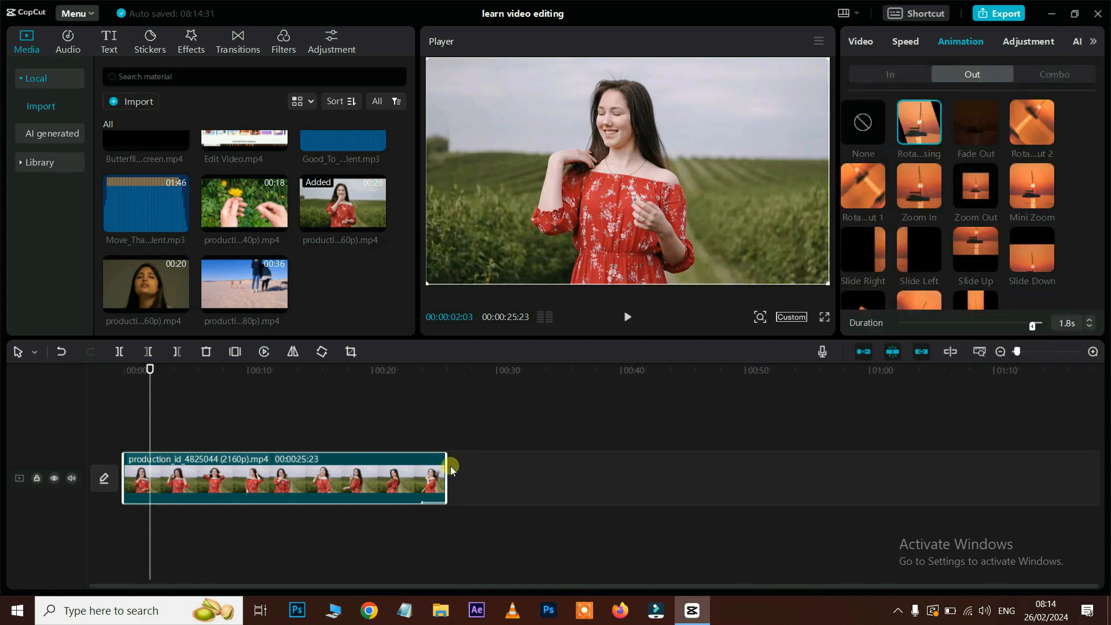
pyautogui.click(874, 131)
pyautogui.click(1055, 70)
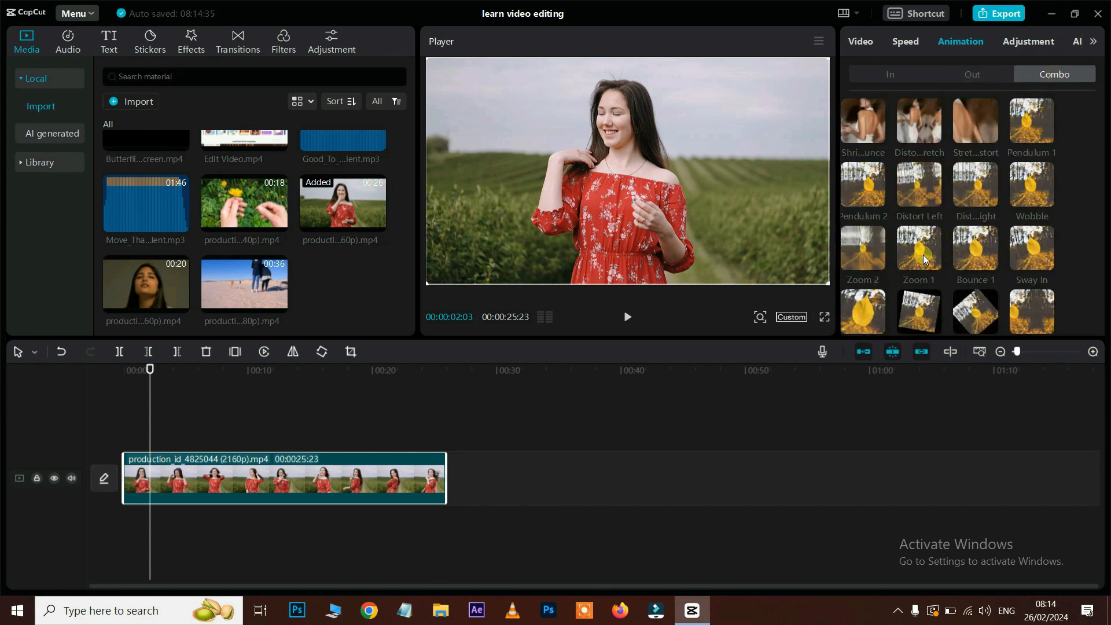
pyautogui.scroll(-1, 842, 209)
pyautogui.click(842, 209)
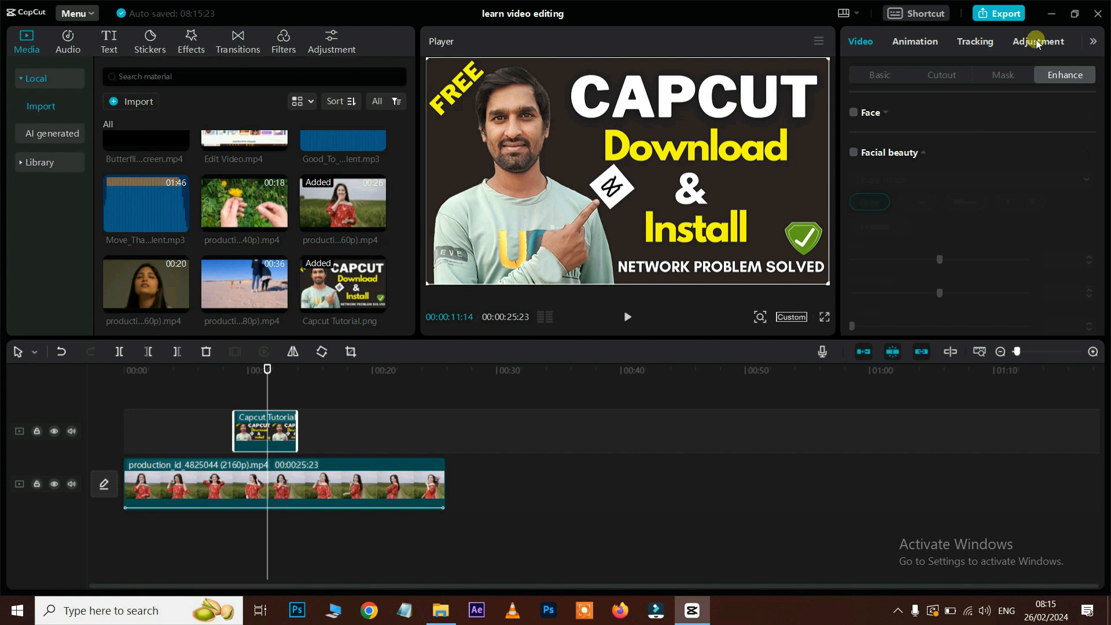
# Step: Apply Zoom 1 and then a spin combo animation to the Capcut Tutorial.png overlay, previewing each
pyautogui.click(919, 45)
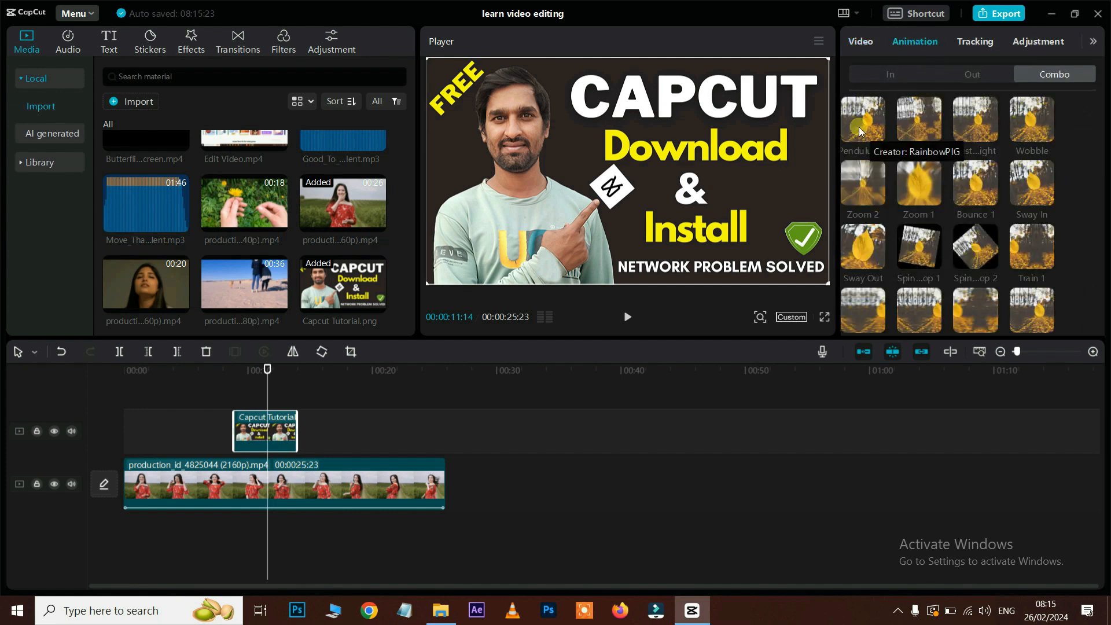
pyautogui.click(914, 189)
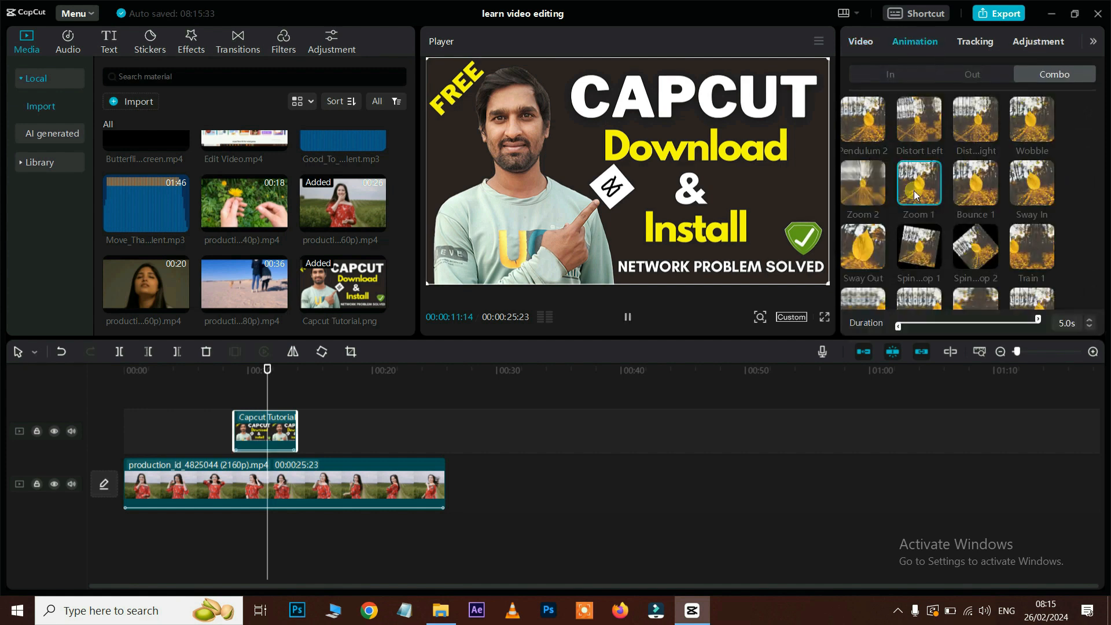
pyautogui.click(230, 376)
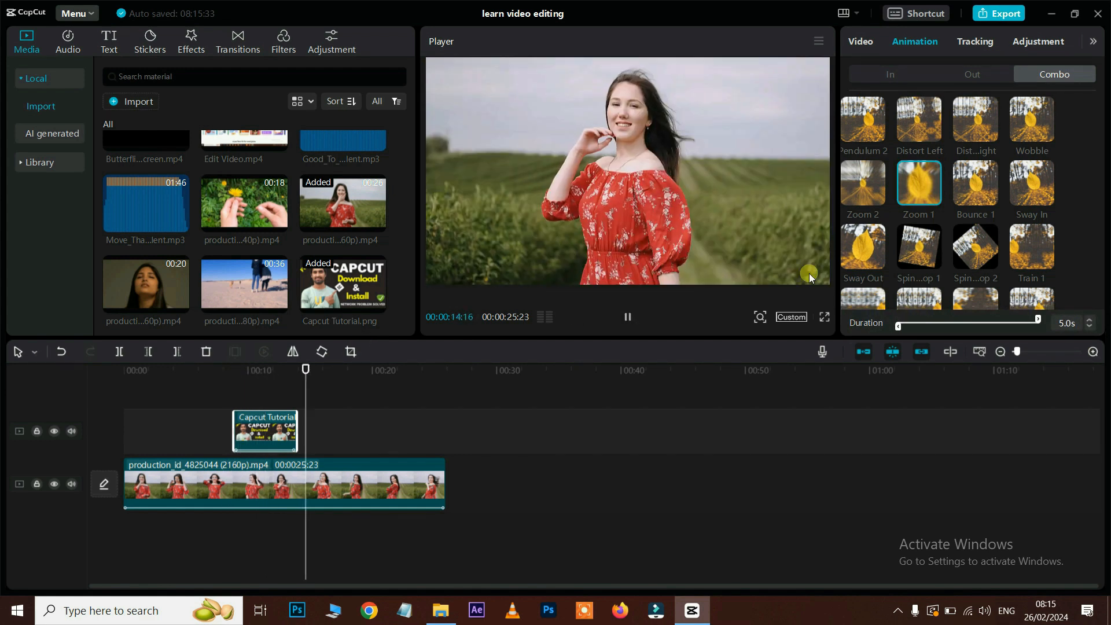
pyautogui.press('space')
pyautogui.click(982, 246)
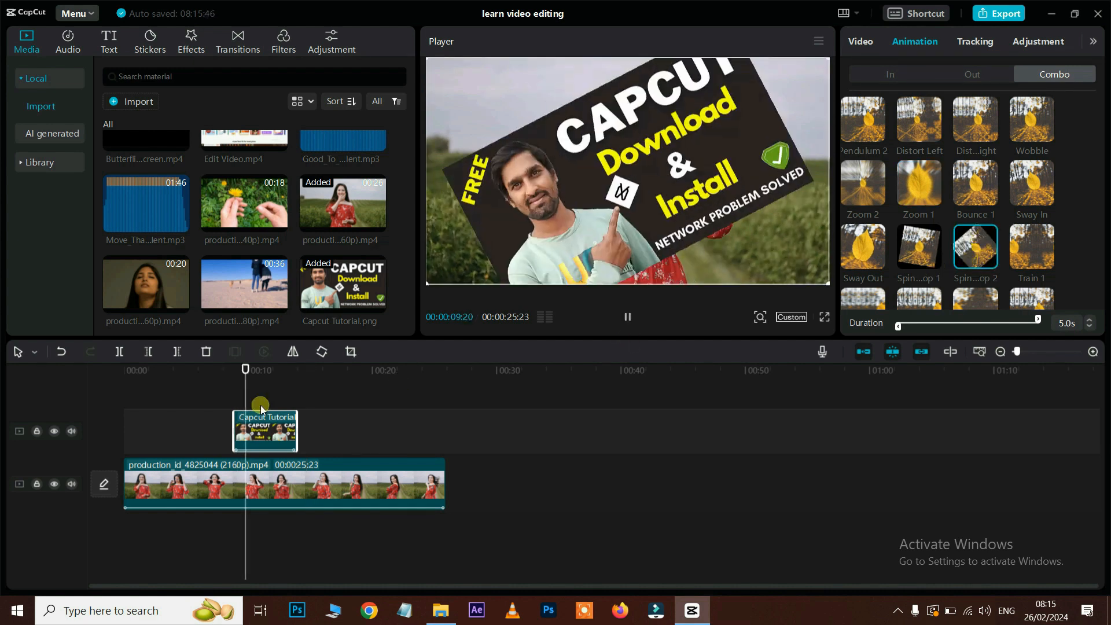
pyautogui.press('space')
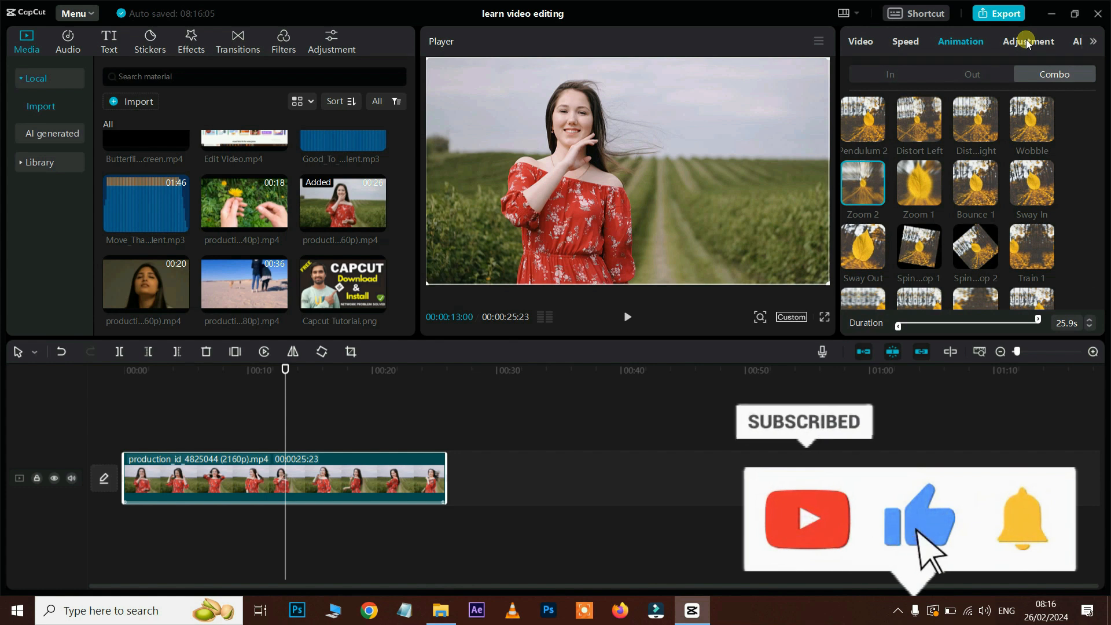
# Step: In Basic adjustments, set Brightness 7, Contrast 16, Highlight -10 and Shadow -18
pyautogui.click(1026, 39)
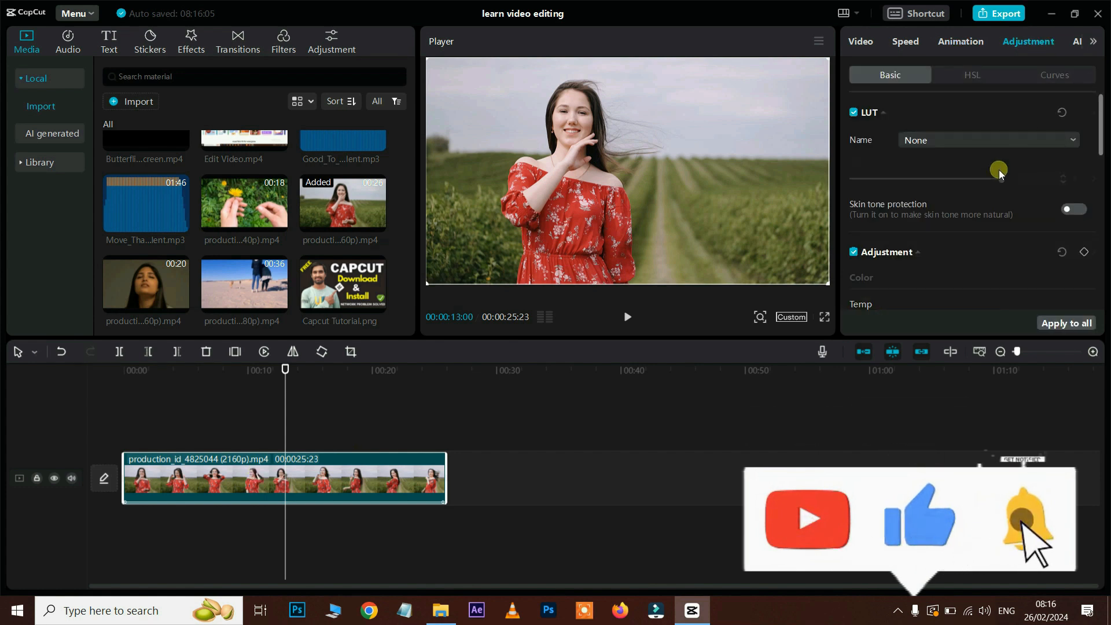
pyautogui.scroll(-5, 999, 171)
pyautogui.scroll(3, 999, 169)
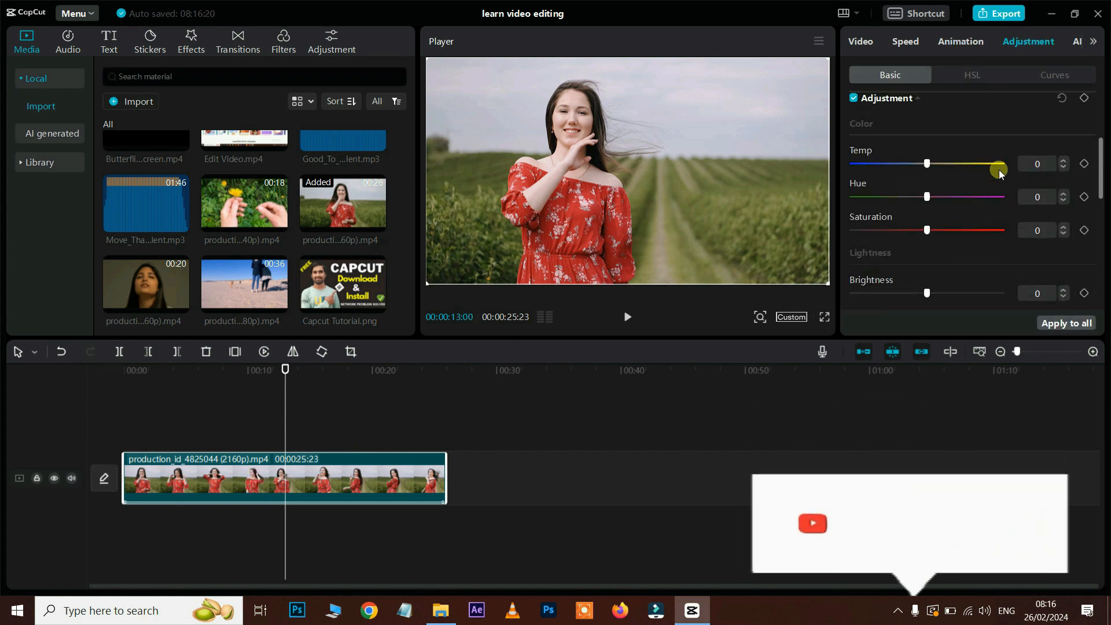
pyautogui.moveTo(926, 231); pyautogui.dragTo(898, 240)
pyautogui.scroll(-1, 939, 232)
pyautogui.scroll(-1, 928, 226)
pyautogui.scroll(-1, 950, 248)
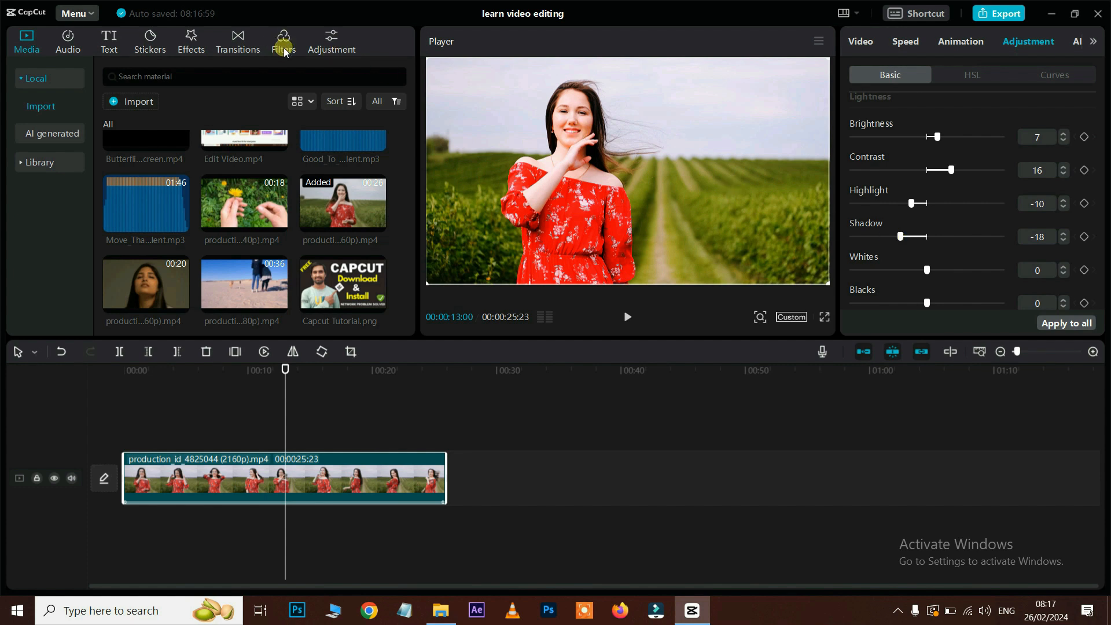
pyautogui.scroll(-5, 1061, 218)
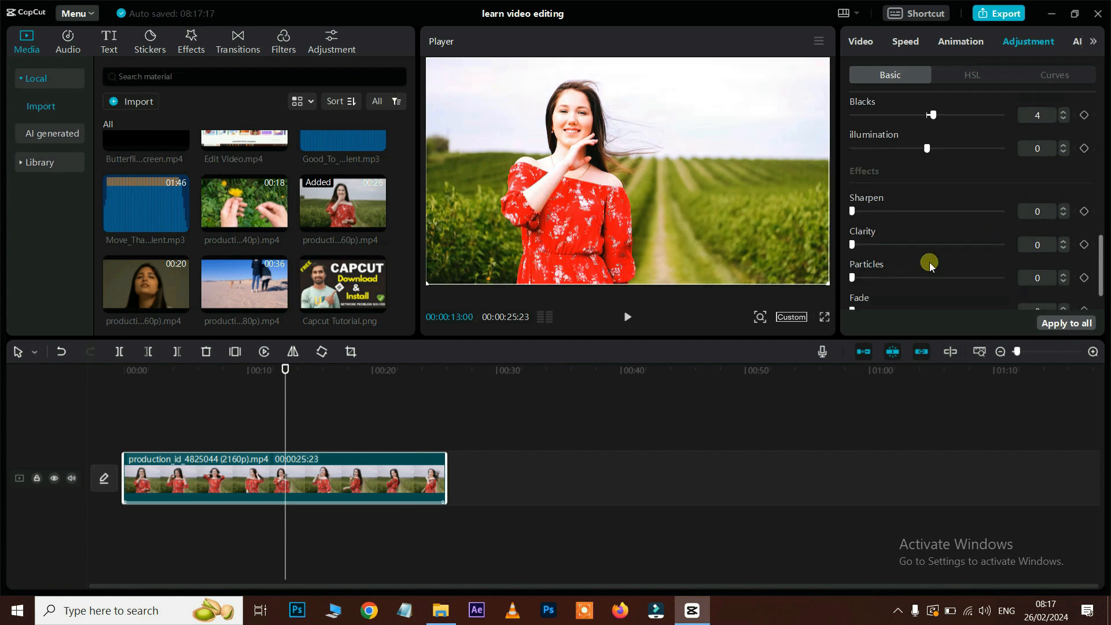
# Step: Raise Clarity to 13 and Vignette to 24, then play the graded clip
pyautogui.moveTo(852, 226); pyautogui.dragTo(870, 229)
pyautogui.scroll(-1, 885, 243)
pyautogui.moveTo(928, 302); pyautogui.dragTo(961, 302)
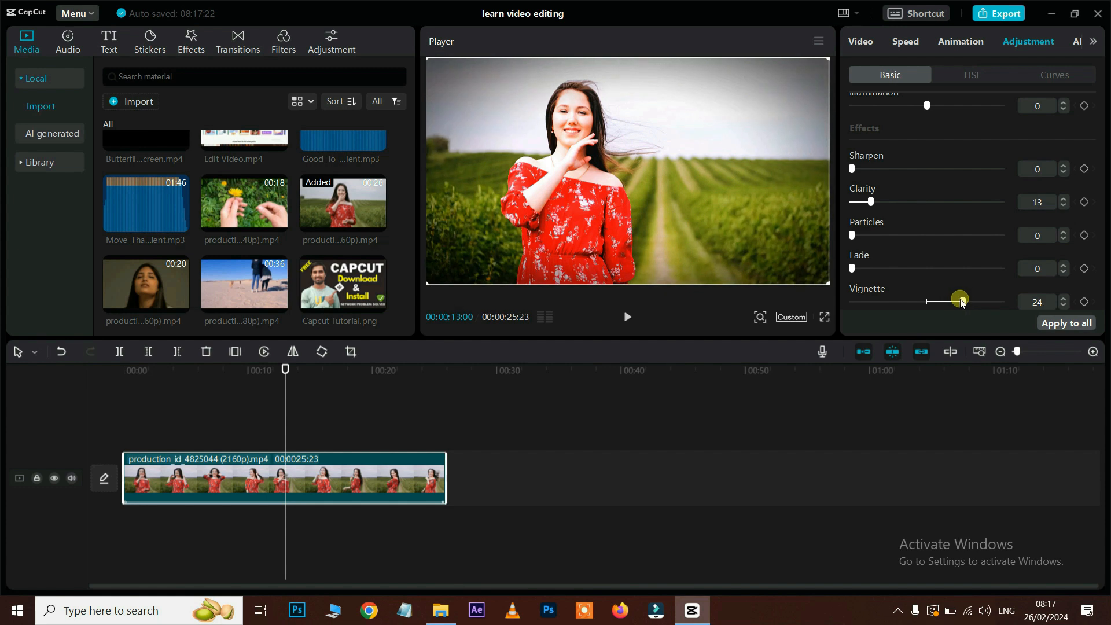
pyautogui.press('space')
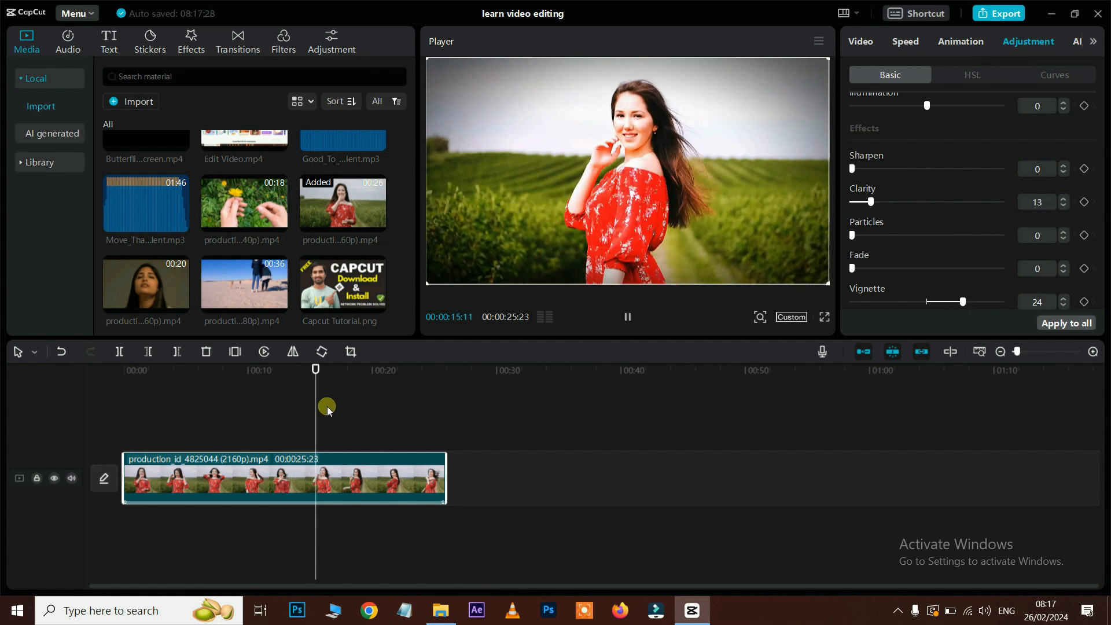
pyautogui.press('space')
# Step: Toggle the adjustments off and on to compare the grade, and check the LUT list
pyautogui.scroll(5, 940, 173)
pyautogui.scroll(4, 940, 173)
pyautogui.click(855, 253)
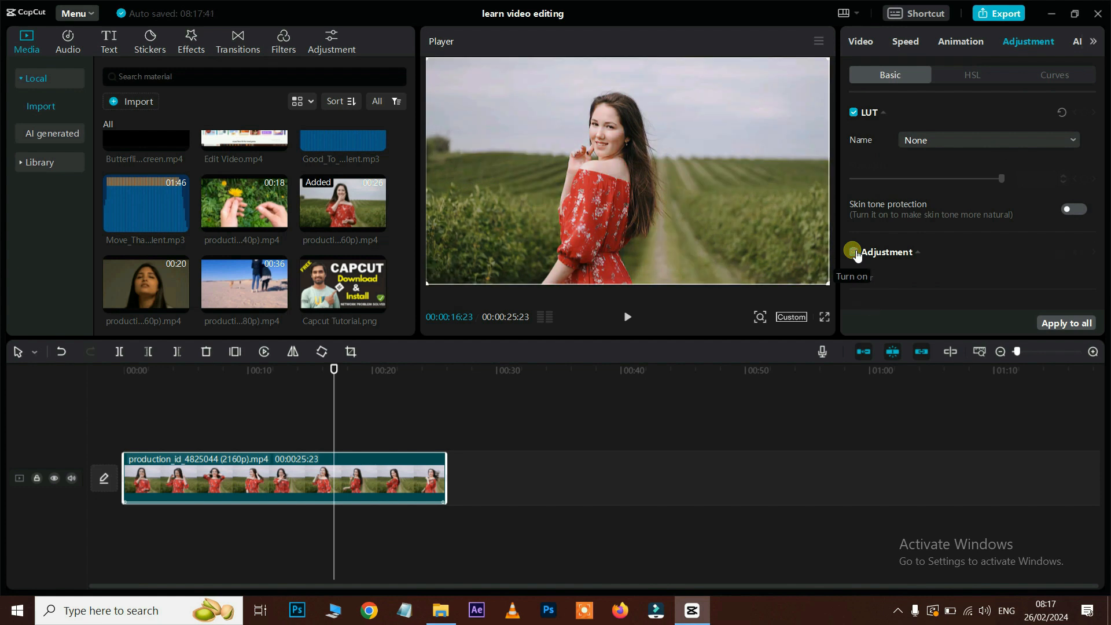
pyautogui.click(855, 253)
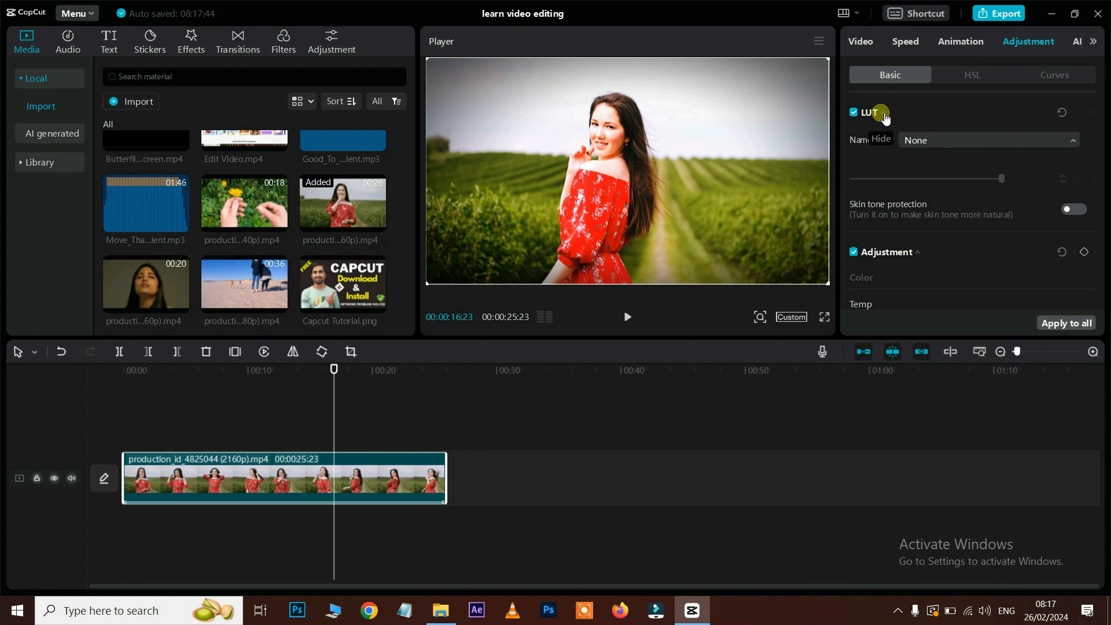
pyautogui.click(967, 142)
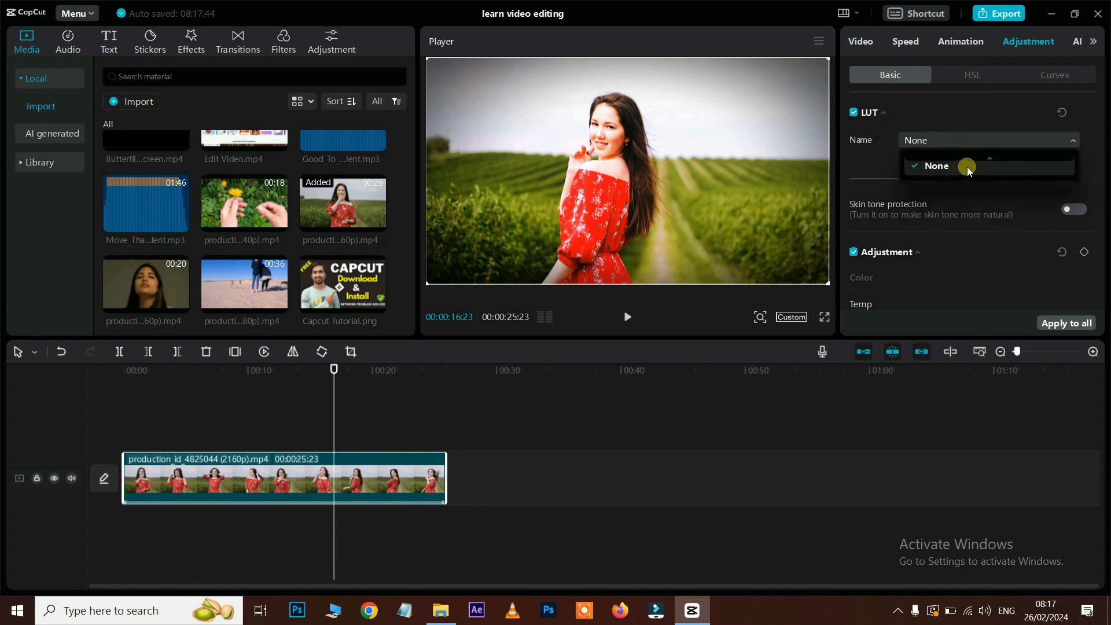
pyautogui.click(972, 167)
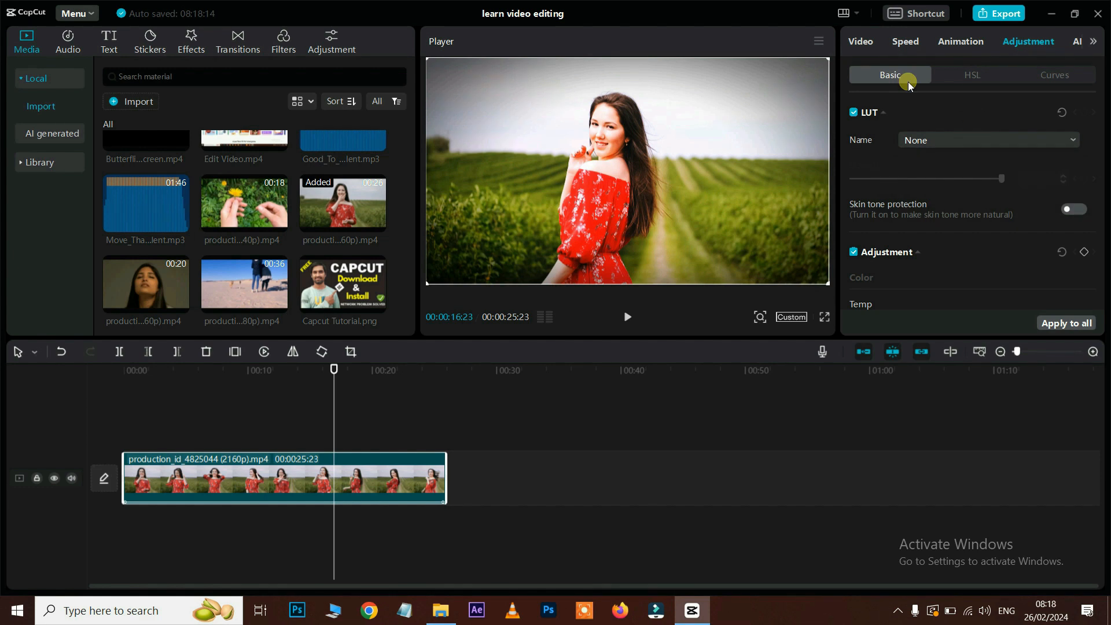
pyautogui.click(976, 76)
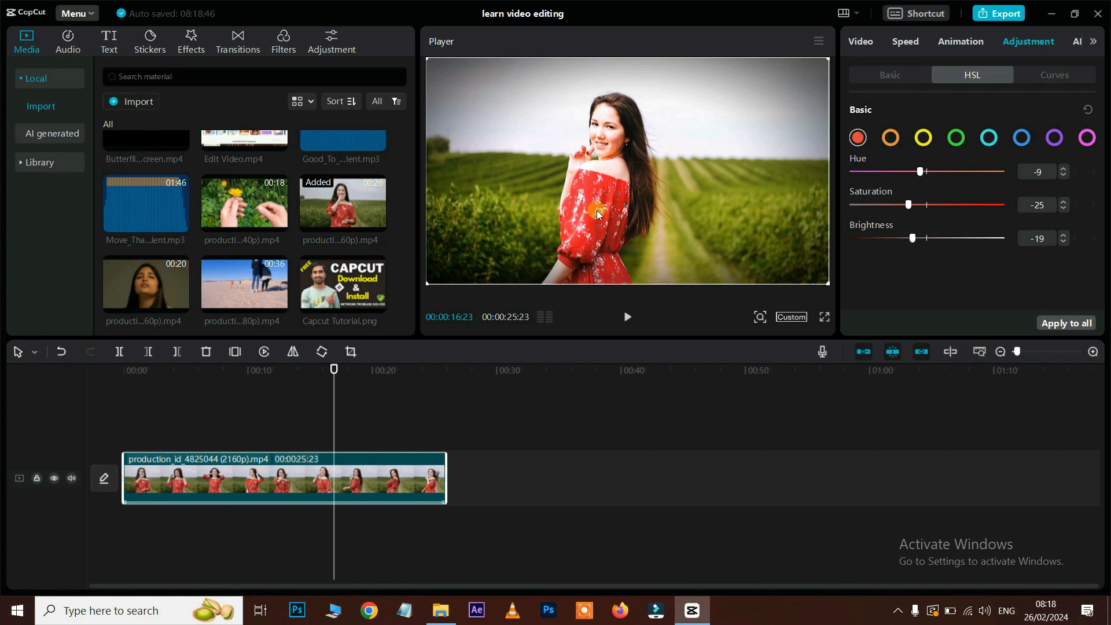
# Step: Set the reds to Hue -9, Saturation -9, Brightness -19, and the greens to Saturation 3
pyautogui.moveTo(909, 205)
pyautogui.mouseDown()
pyautogui.moveTo(984, 204)
pyautogui.moveTo(920, 204)
pyautogui.mouseUp()
pyautogui.click(599, 242)
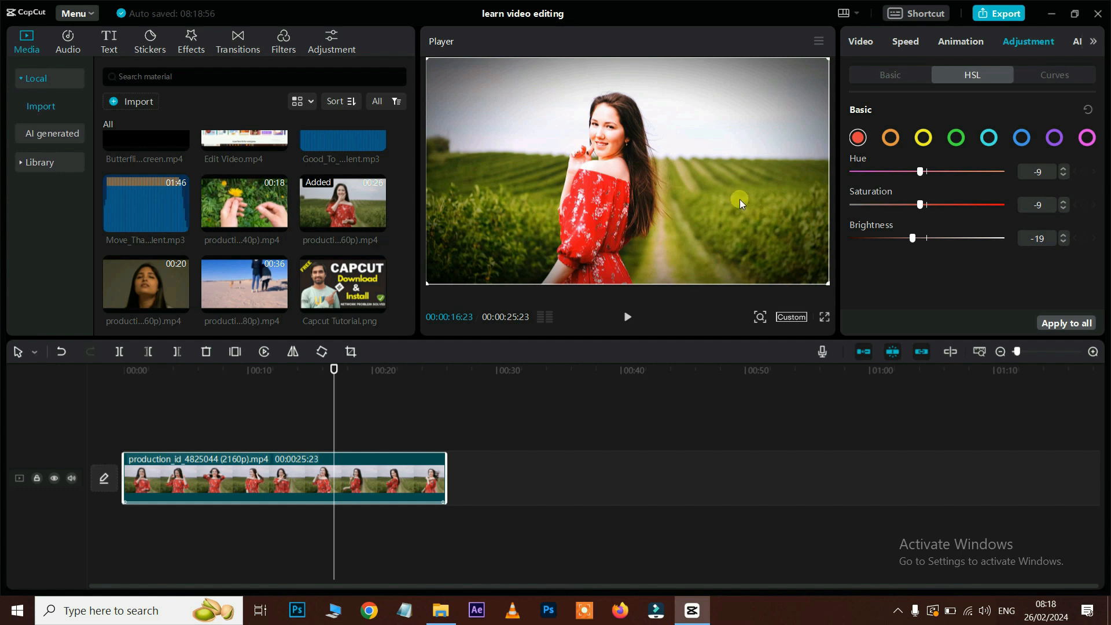
pyautogui.click(956, 137)
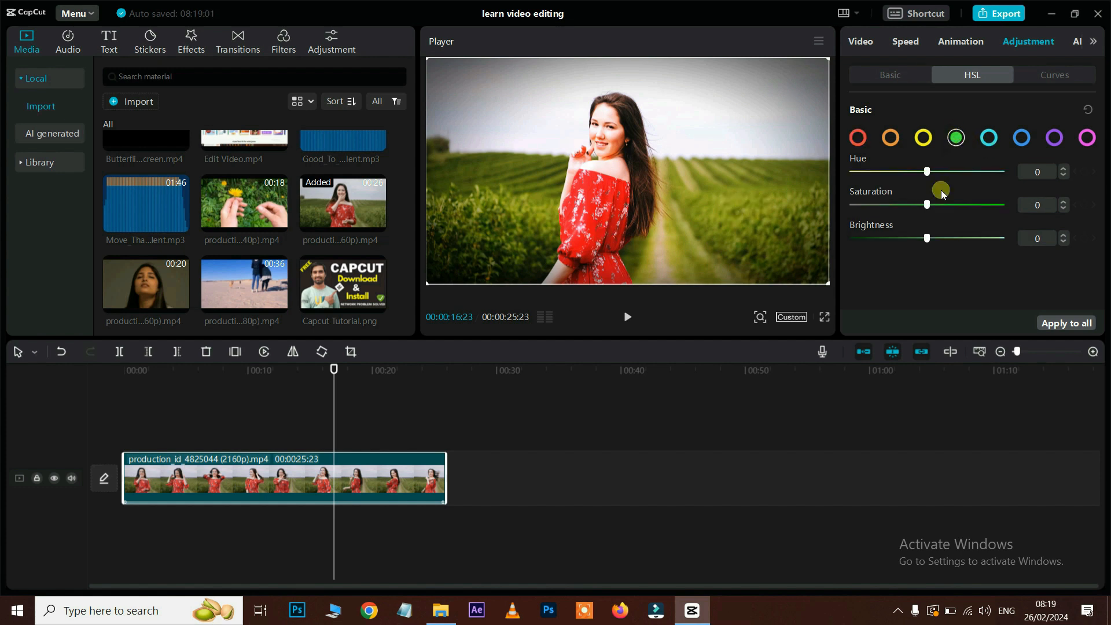
pyautogui.moveTo(974, 206); pyautogui.dragTo(888, 204)
pyautogui.moveTo(927, 172); pyautogui.dragTo(943, 172)
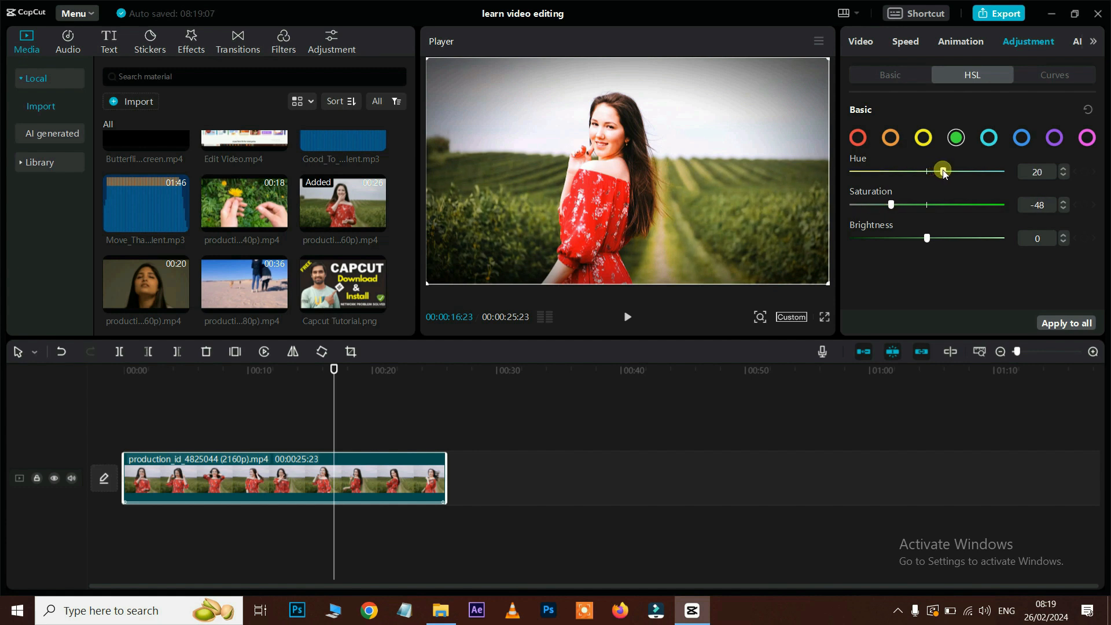
pyautogui.moveTo(896, 203); pyautogui.dragTo(927, 171)
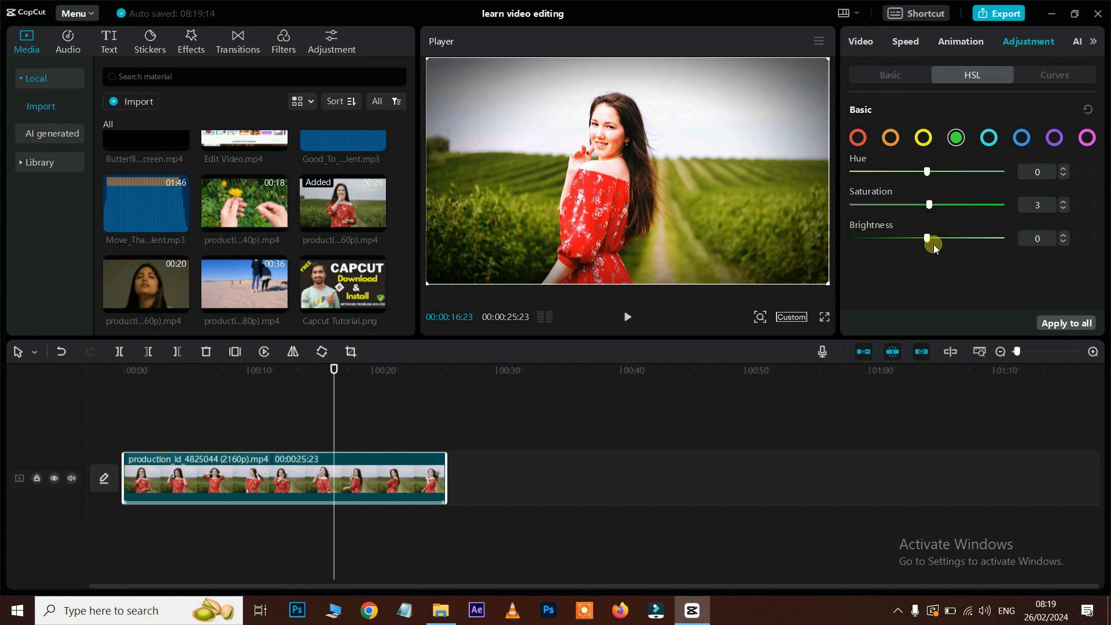
# Step: Bow the Luma curve below the diagonal to deepen midtones, then show AI stylize
pyautogui.click(1053, 79)
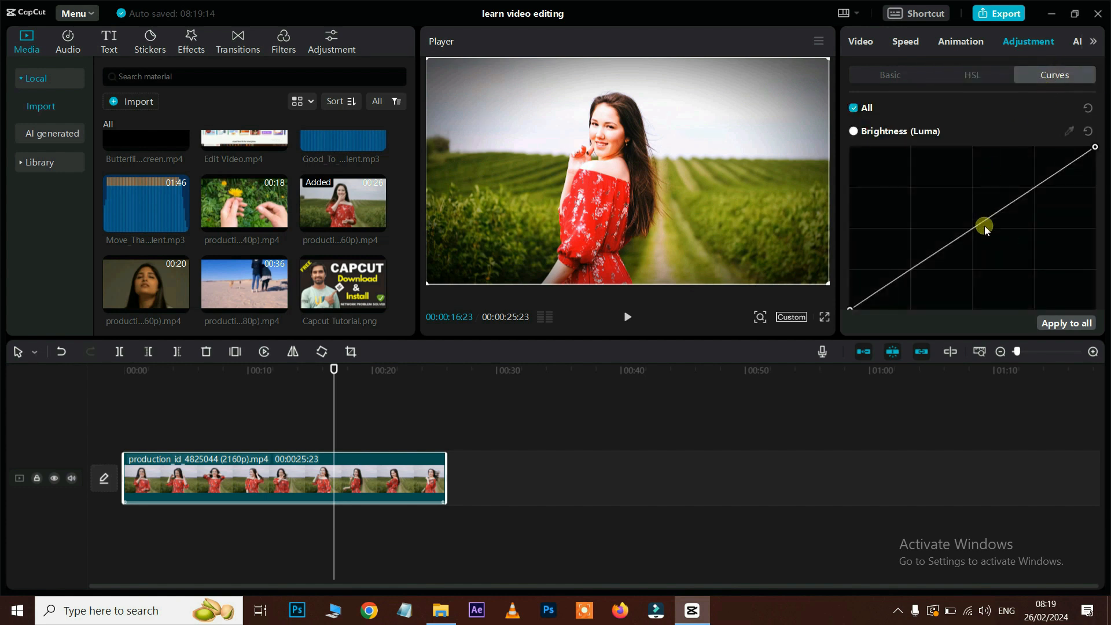
pyautogui.moveTo(977, 223); pyautogui.dragTo(997, 239)
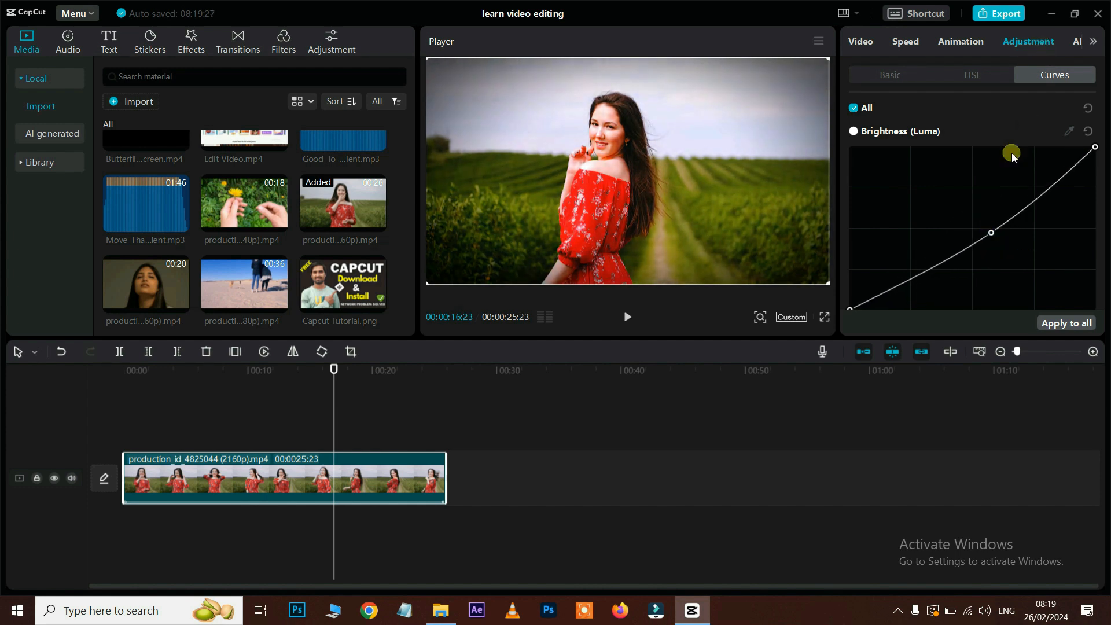
pyautogui.click(1079, 42)
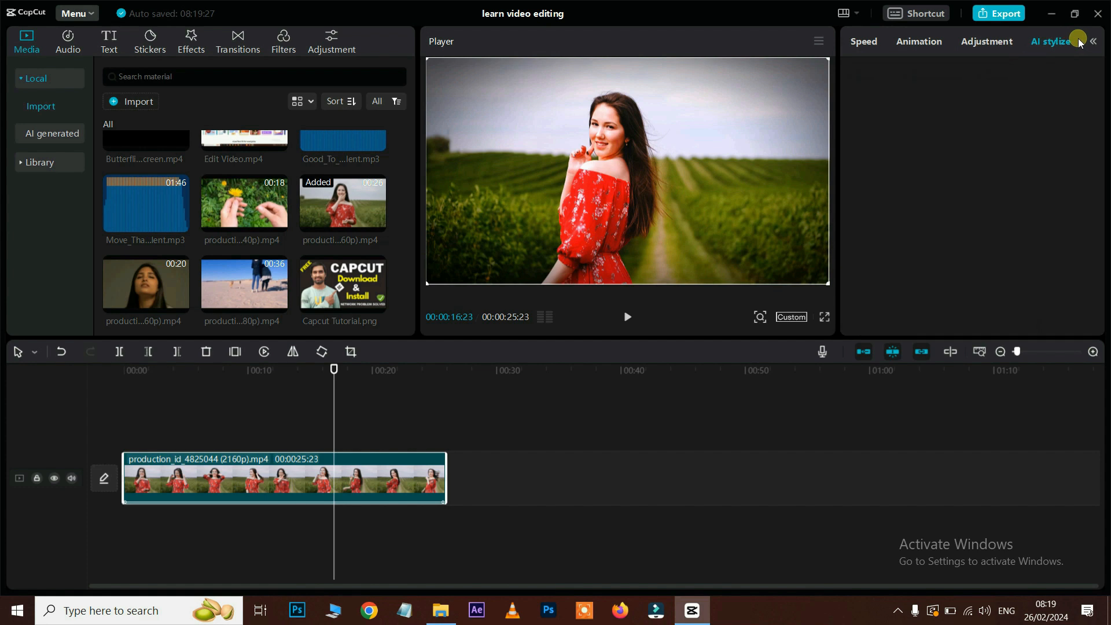
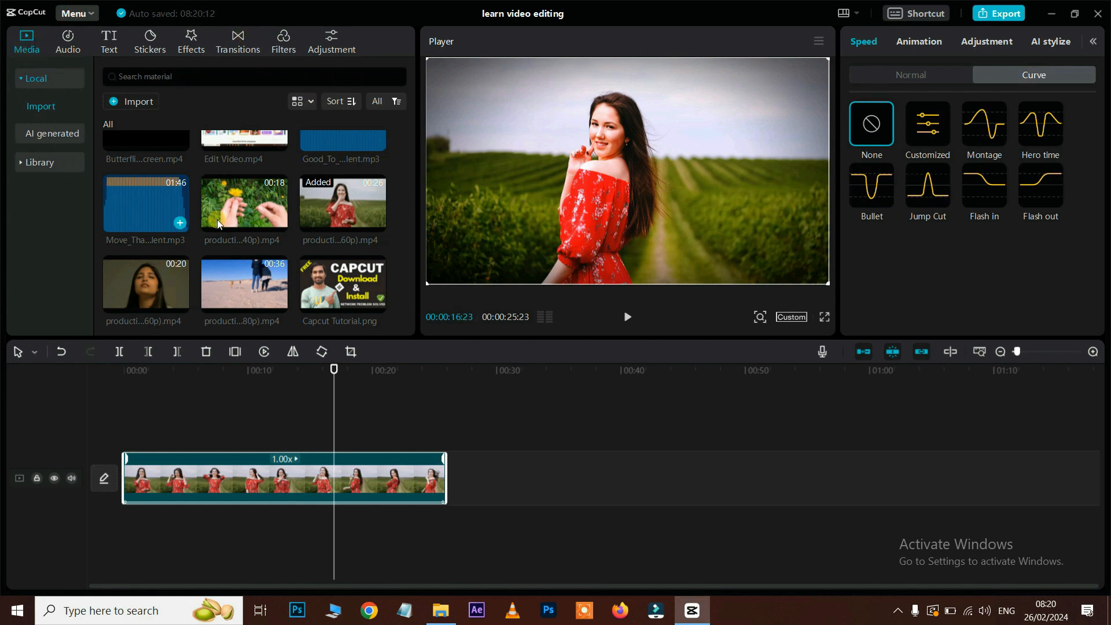
# Step: Show the Library's Audio music list with its Valentines Day songs
pyautogui.click(44, 135)
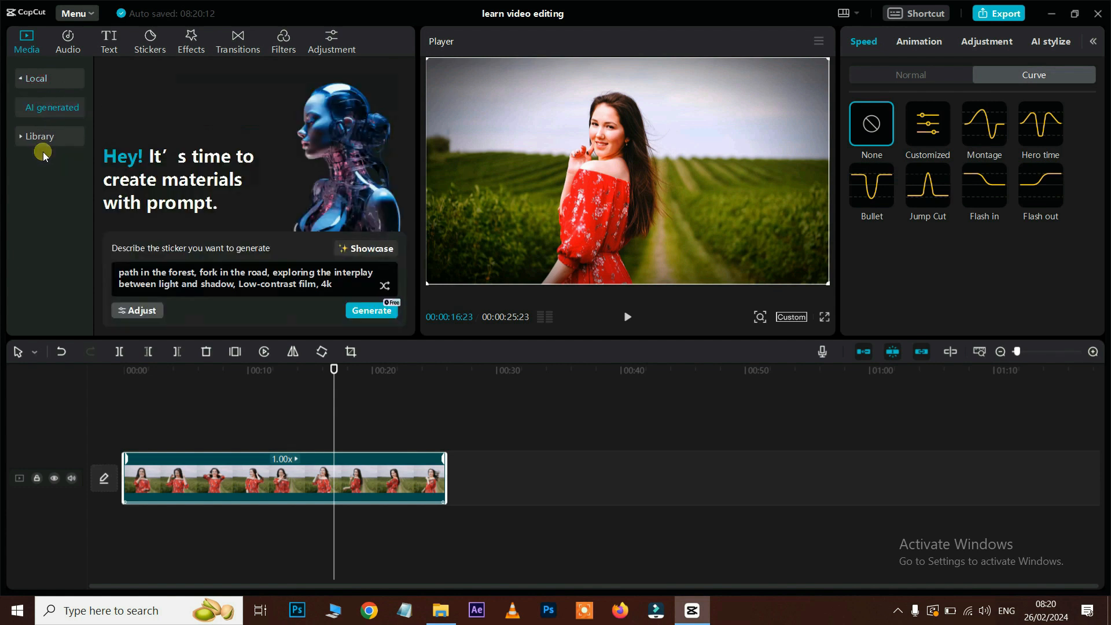
pyautogui.click(37, 136)
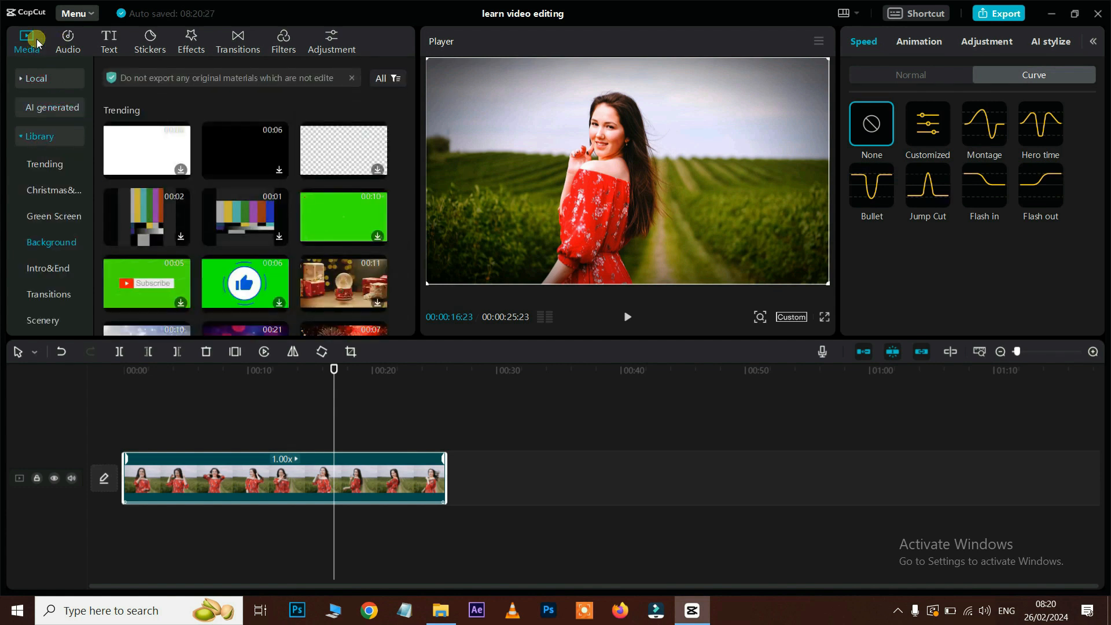
pyautogui.click(65, 41)
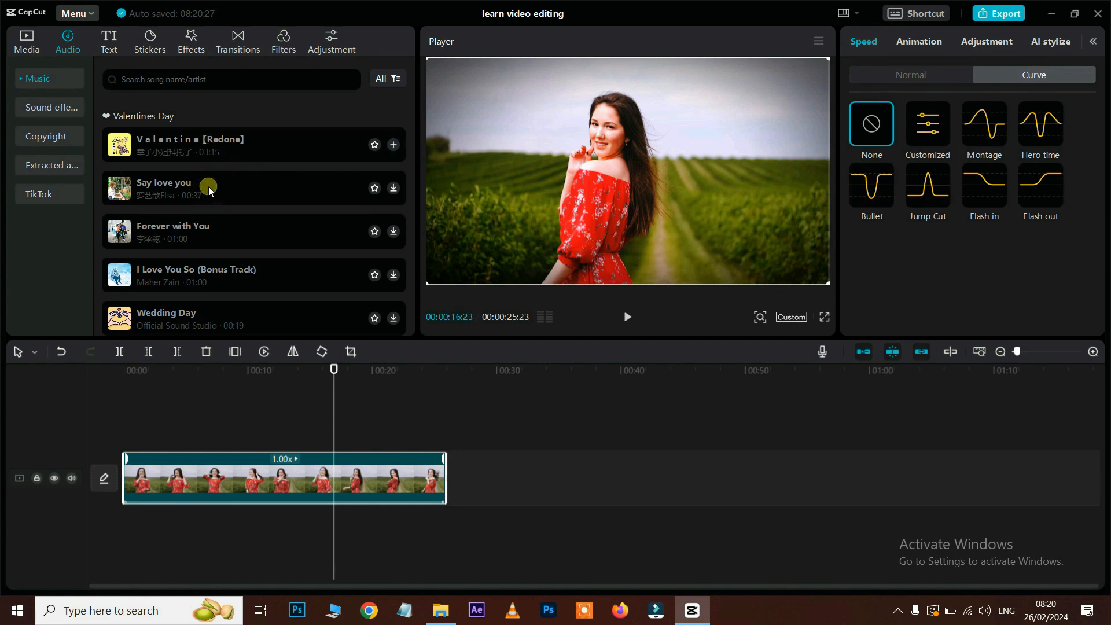
# Step: Download Say love you, place it under the video clip and play the project
pyautogui.click(393, 189)
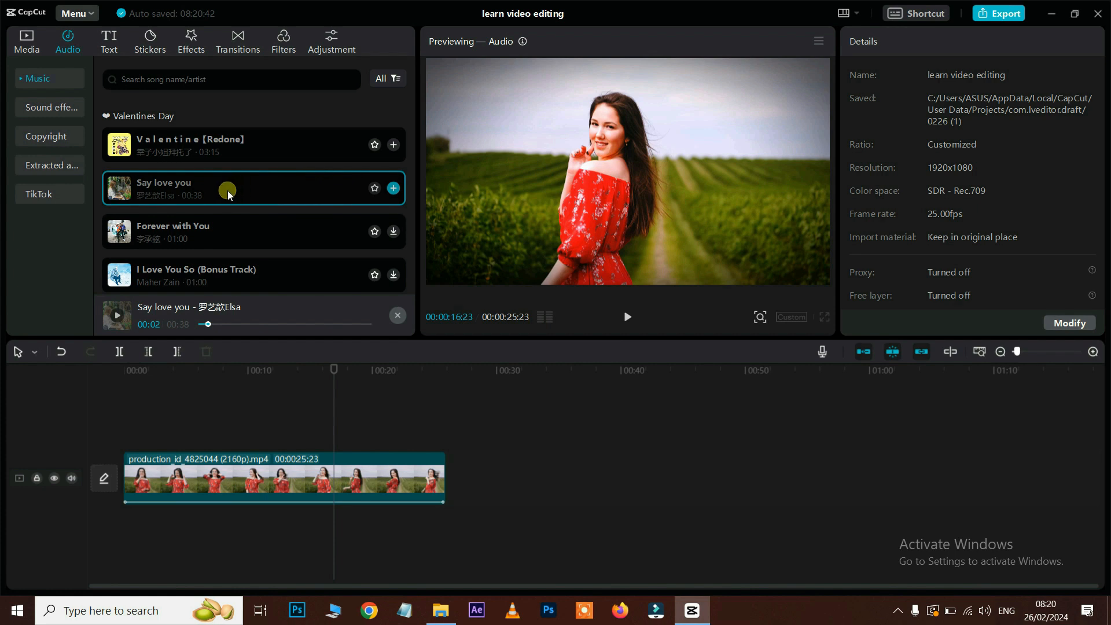
pyautogui.moveTo(229, 194); pyautogui.dragTo(272, 561)
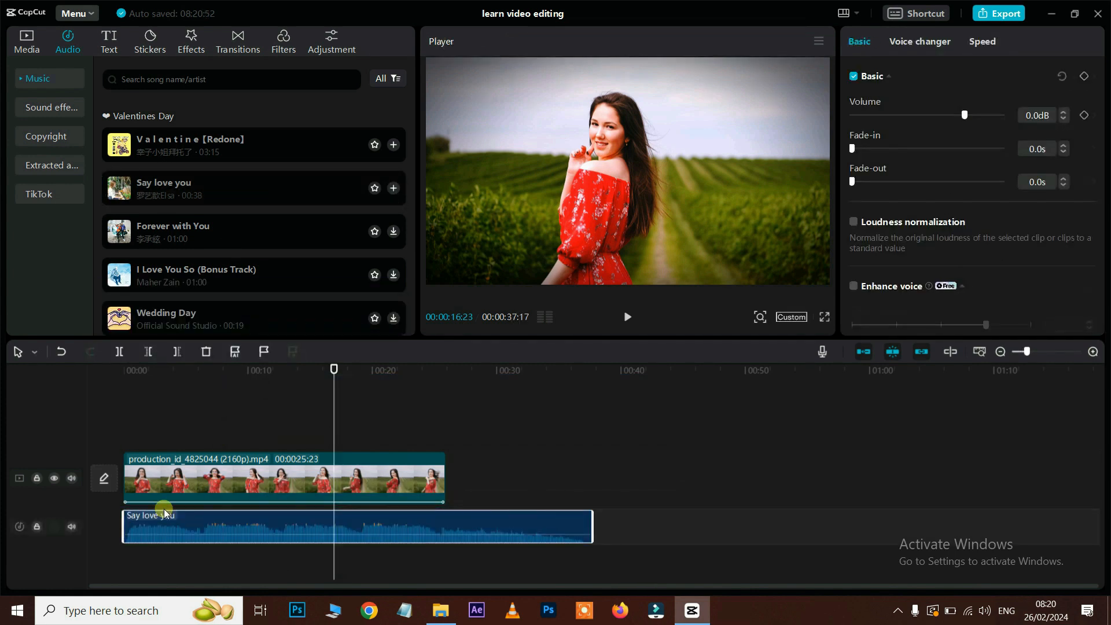
pyautogui.press('space')
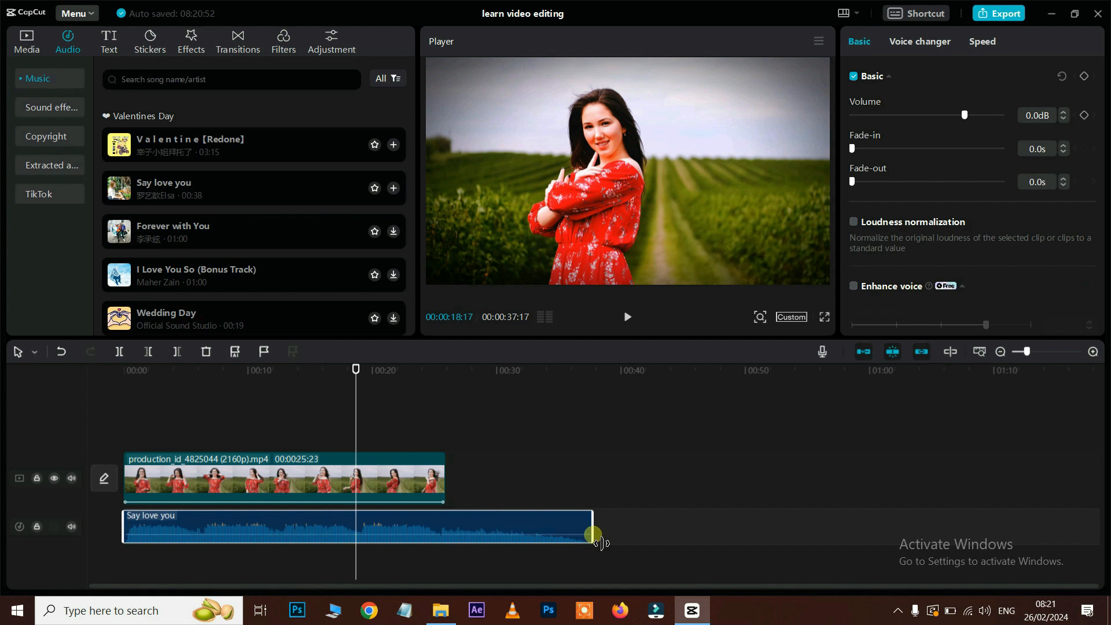
# Step: Trim the song to end with the video at 00:25:23 and lower its volume
pyautogui.moveTo(602, 543)
pyautogui.mouseDown()
pyautogui.moveTo(452, 530)
pyautogui.moveTo(614, 544)
pyautogui.mouseUp()
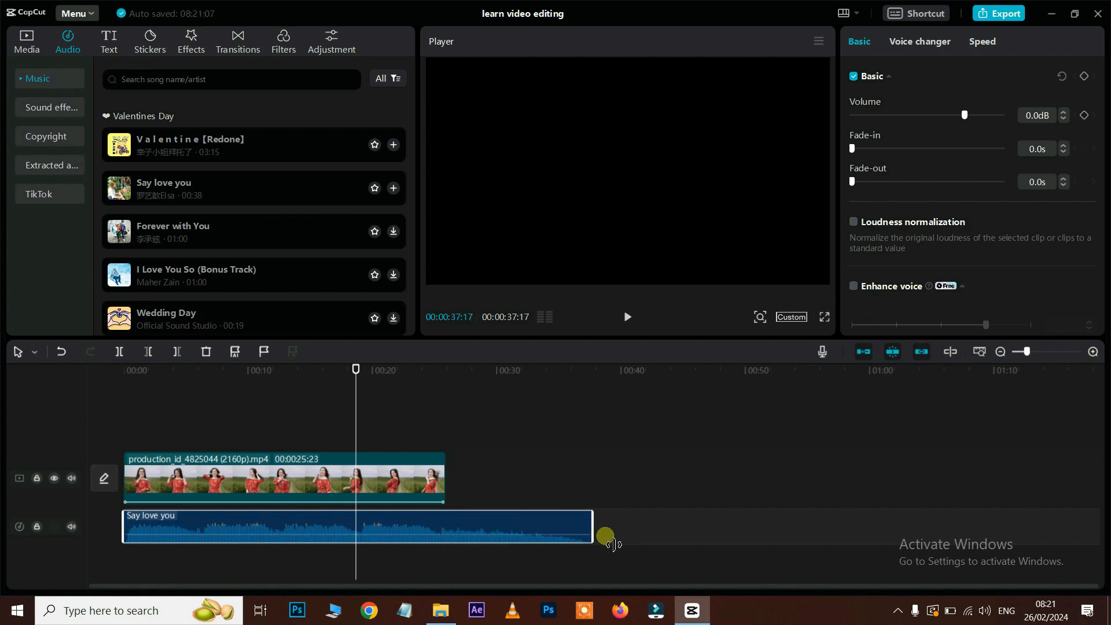
pyautogui.click(452, 366)
pyautogui.moveTo(453, 365); pyautogui.dragTo(446, 366)
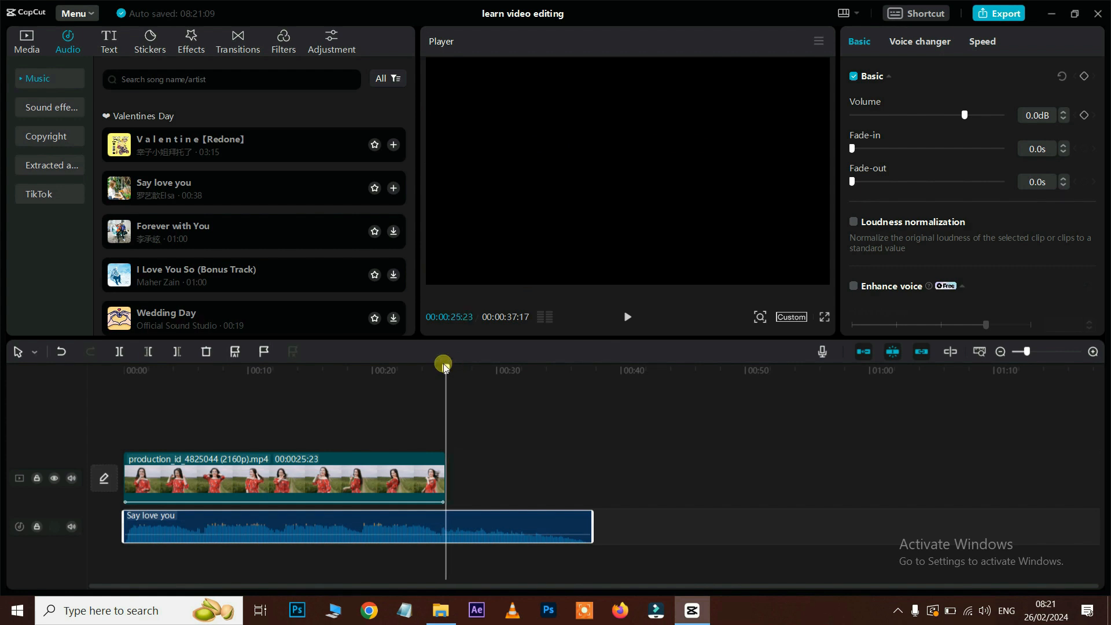
pyautogui.click(177, 353)
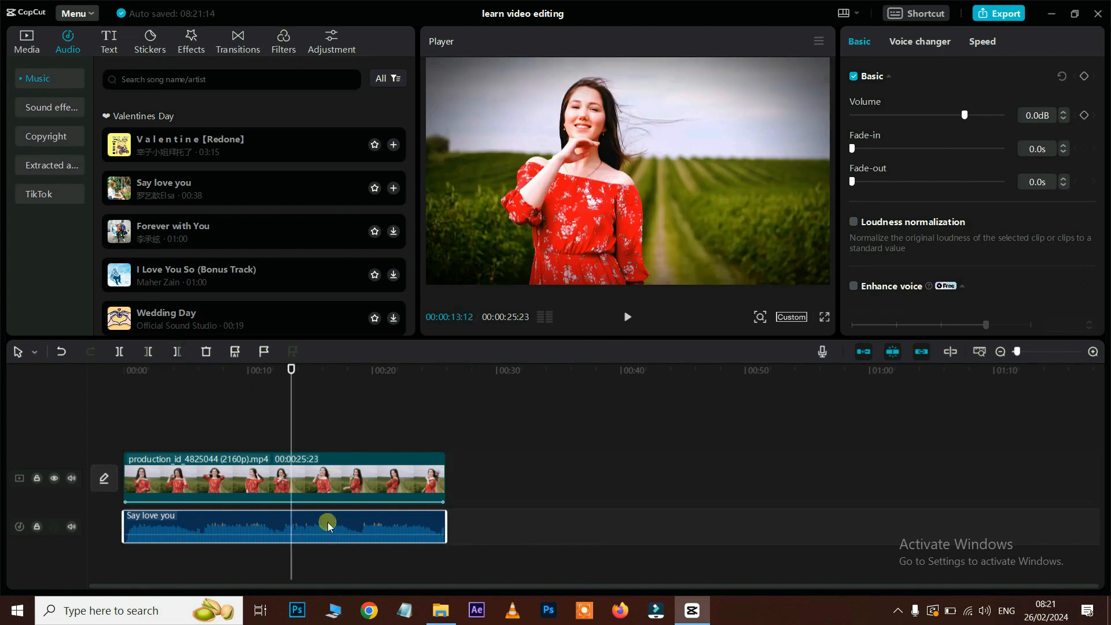
pyautogui.moveTo(327, 540); pyautogui.dragTo(325, 533)
pyautogui.click(240, 468)
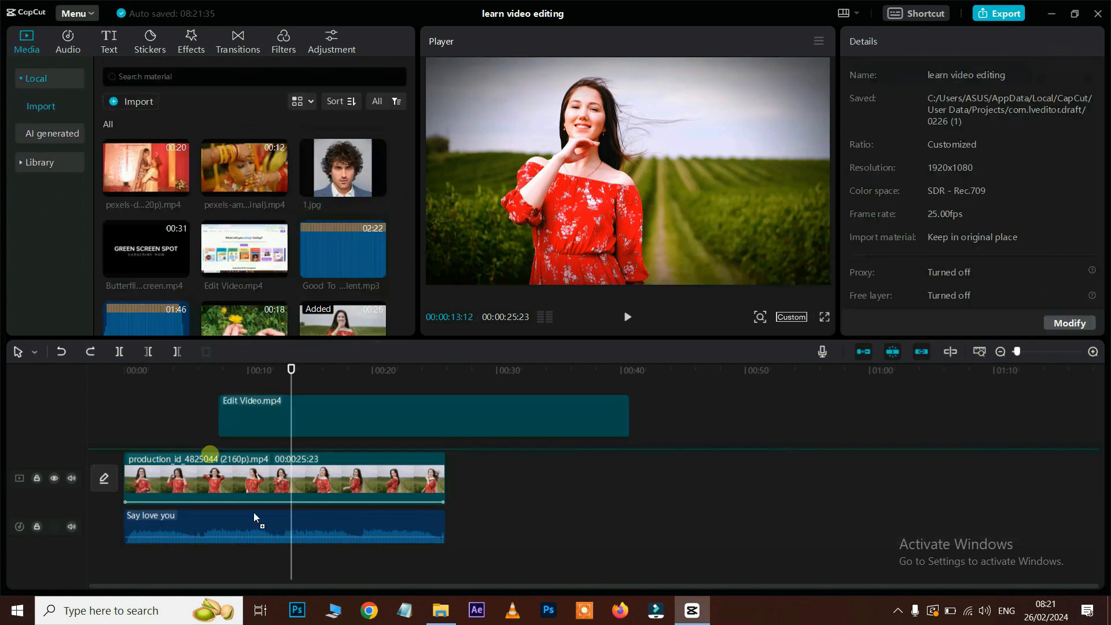
# Step: Extend the music to match Edit Video.mp4, lower it to -23.5dB, and play it back
pyautogui.moveTo(258, 405); pyautogui.dragTo(363, 479)
pyautogui.moveTo(444, 527); pyautogui.dragTo(530, 525)
pyautogui.click(257, 371)
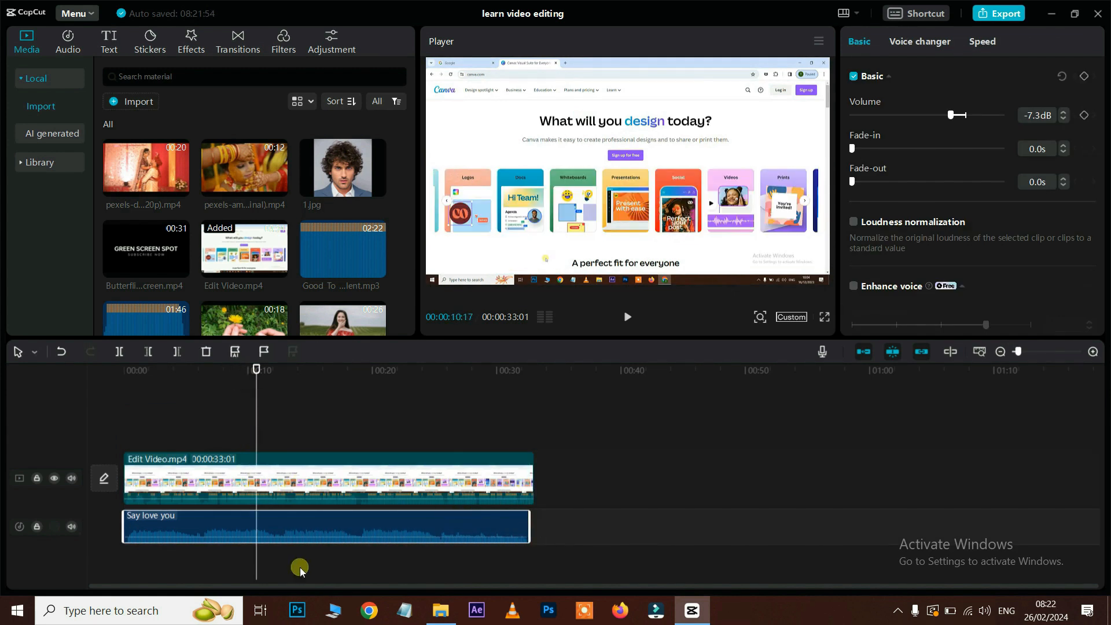
pyautogui.moveTo(302, 539); pyautogui.dragTo(301, 543)
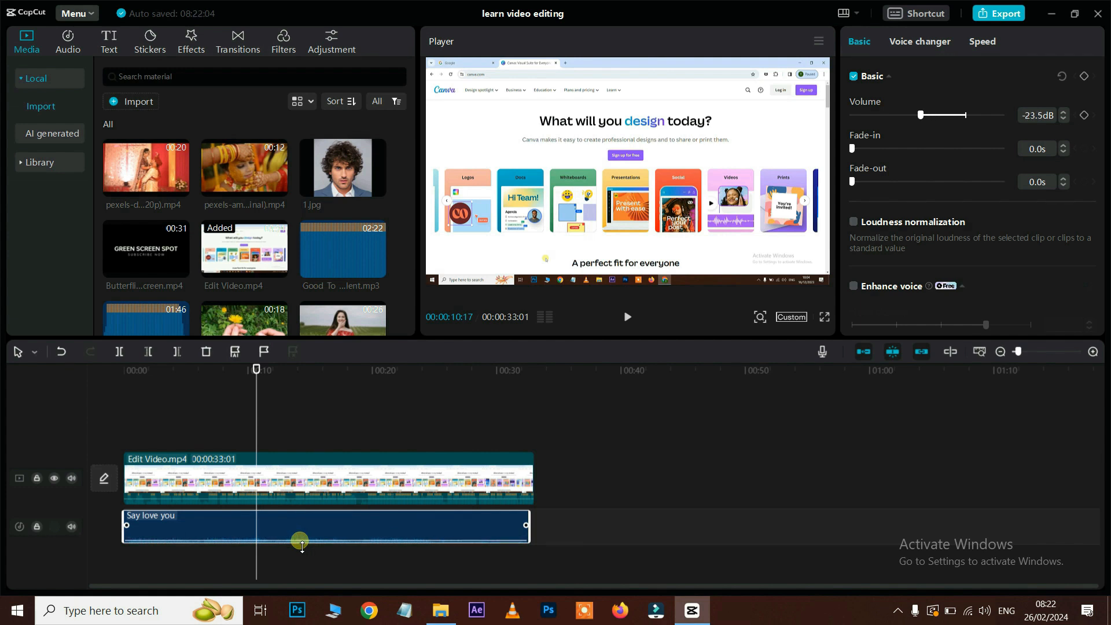
pyautogui.press('space')
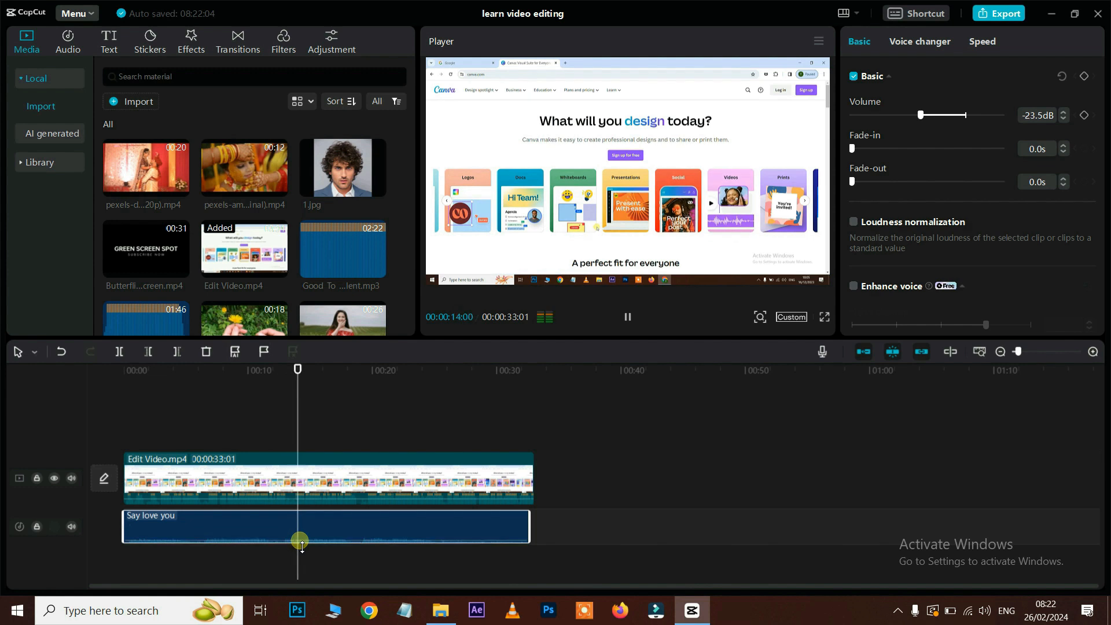
pyautogui.press('space')
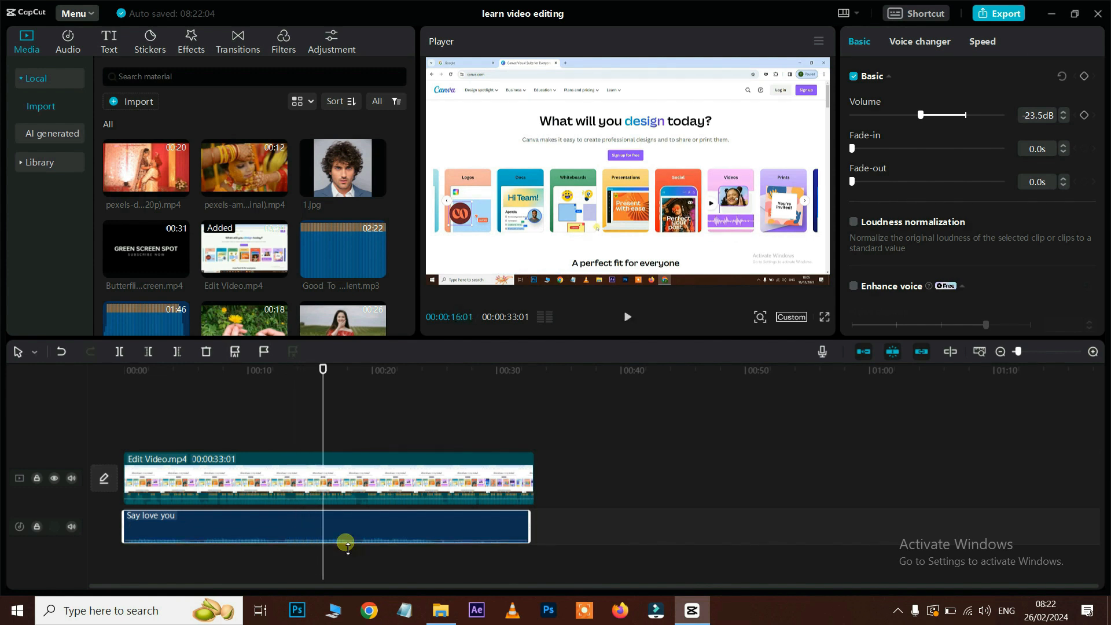
# Step: Delete the Say love you music and open the Sound effects collection
pyautogui.press('Delete')
pyautogui.click(68, 40)
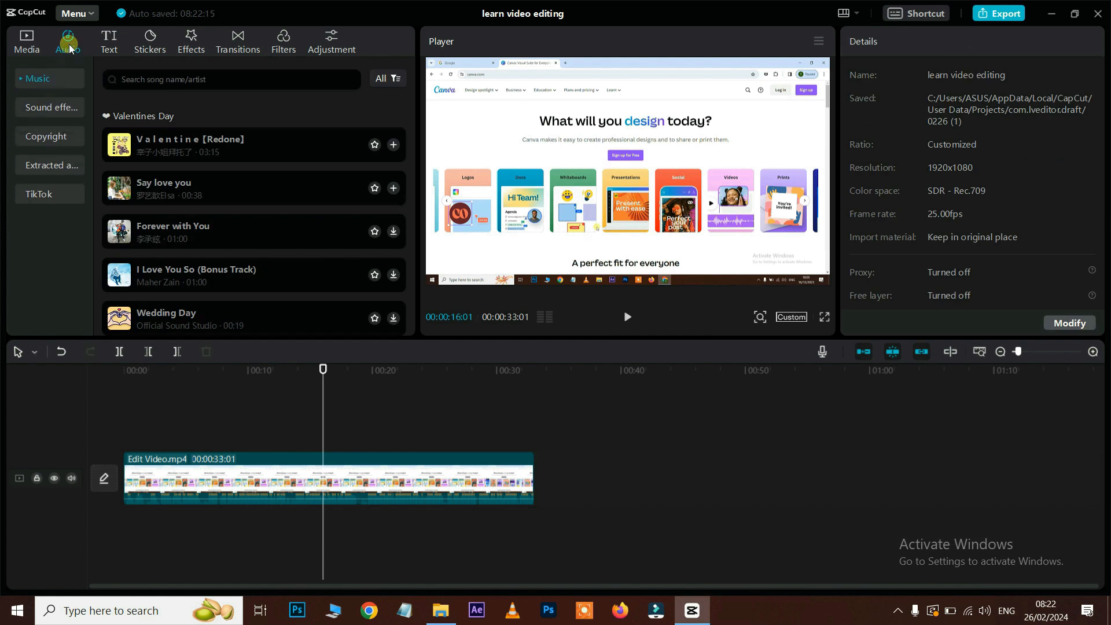
pyautogui.click(41, 107)
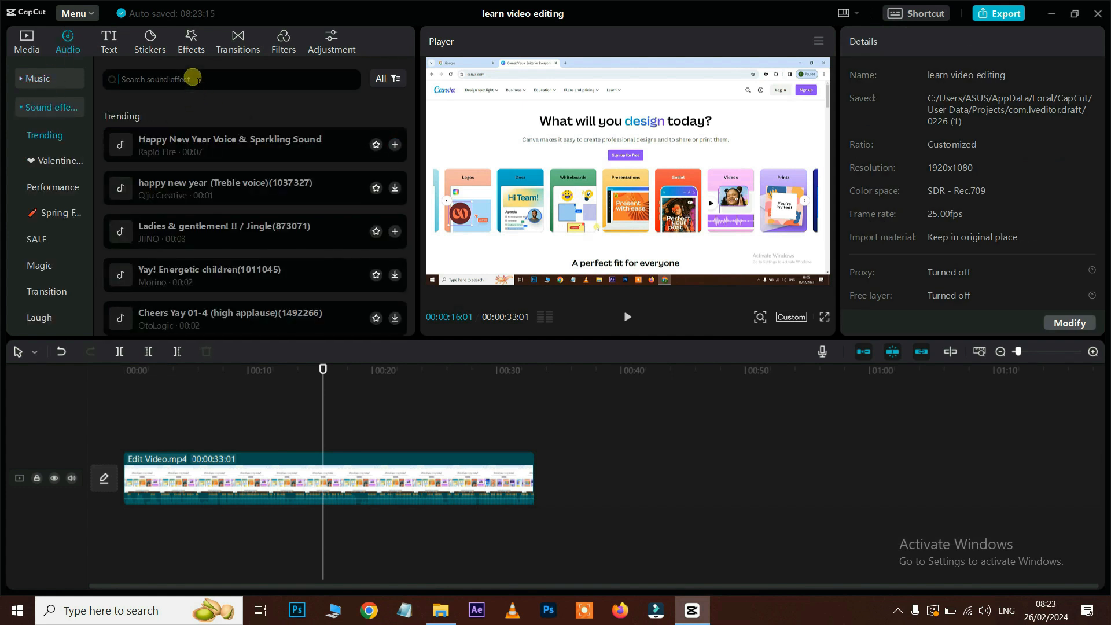
pyautogui.scroll(-5, 57, 174)
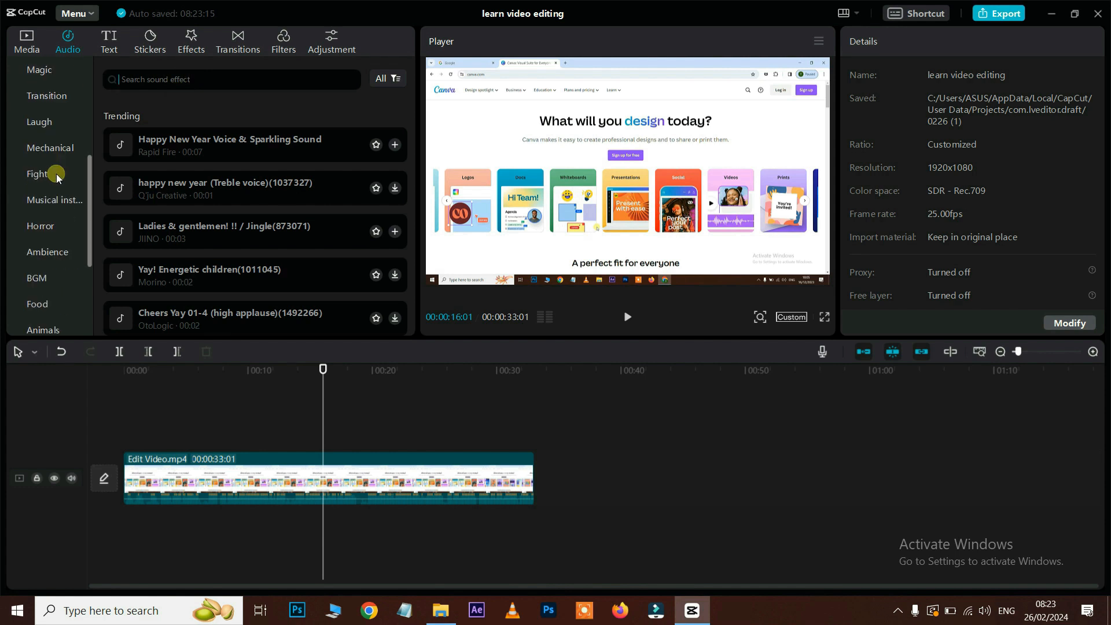
# Step: Preview the Animals sounds: dog choir, cat meow and horse whistle
pyautogui.click(57, 264)
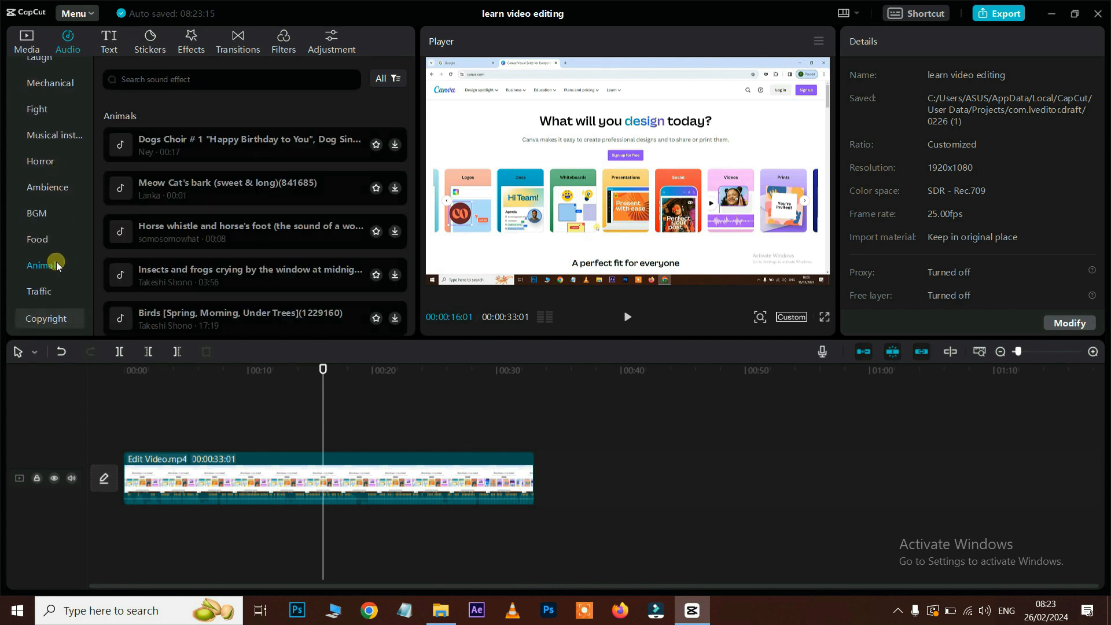
pyautogui.click(236, 141)
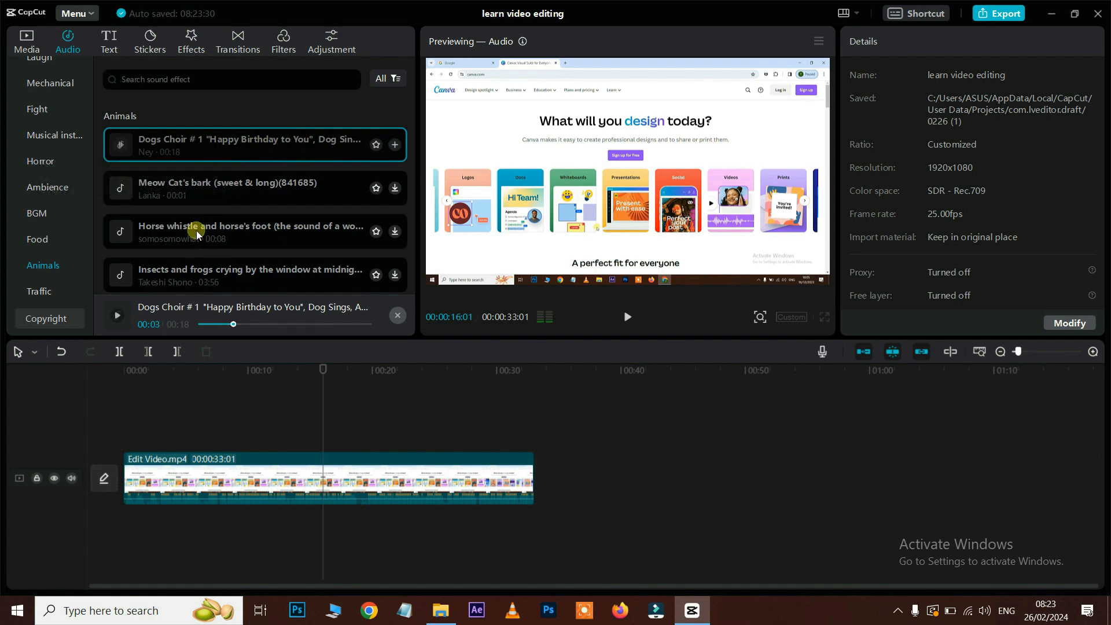
pyautogui.click(192, 189)
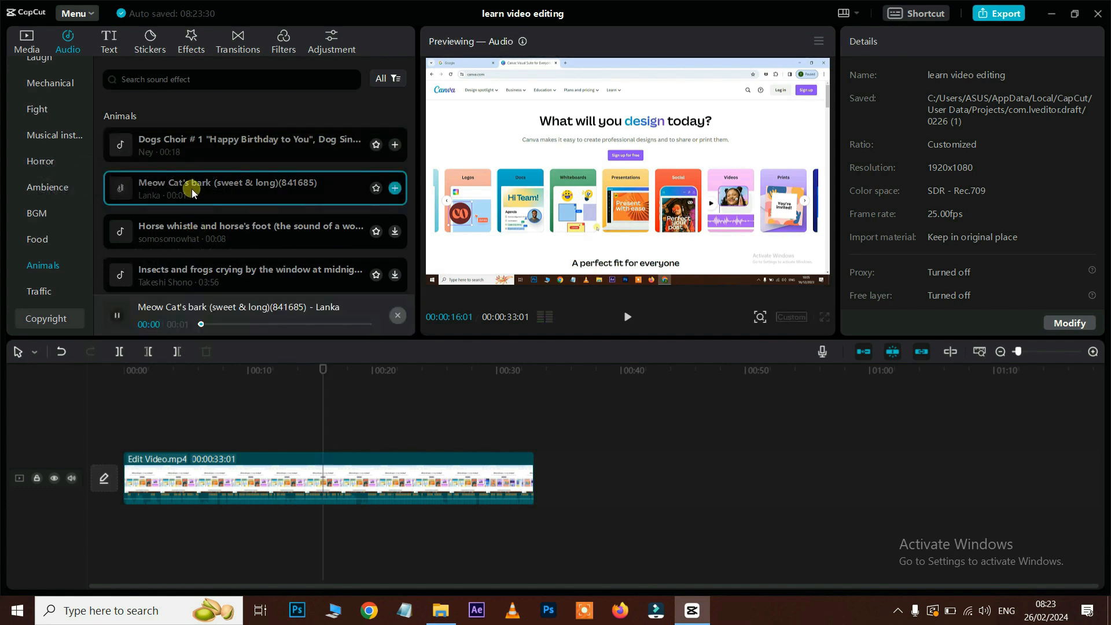
pyautogui.click(186, 228)
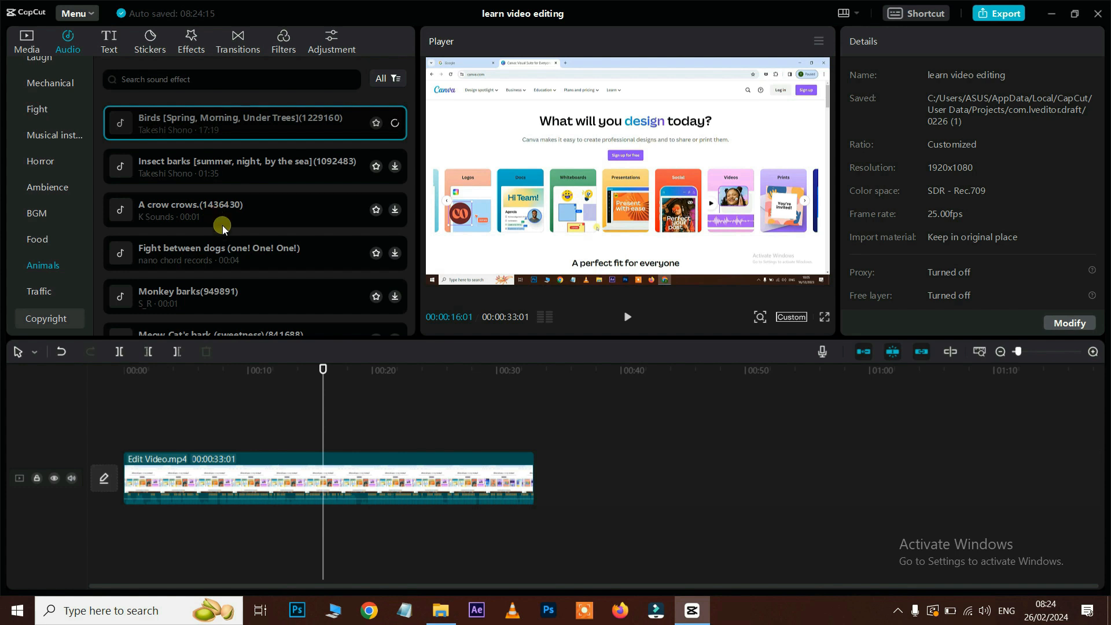
pyautogui.scroll(-1, 234, 258)
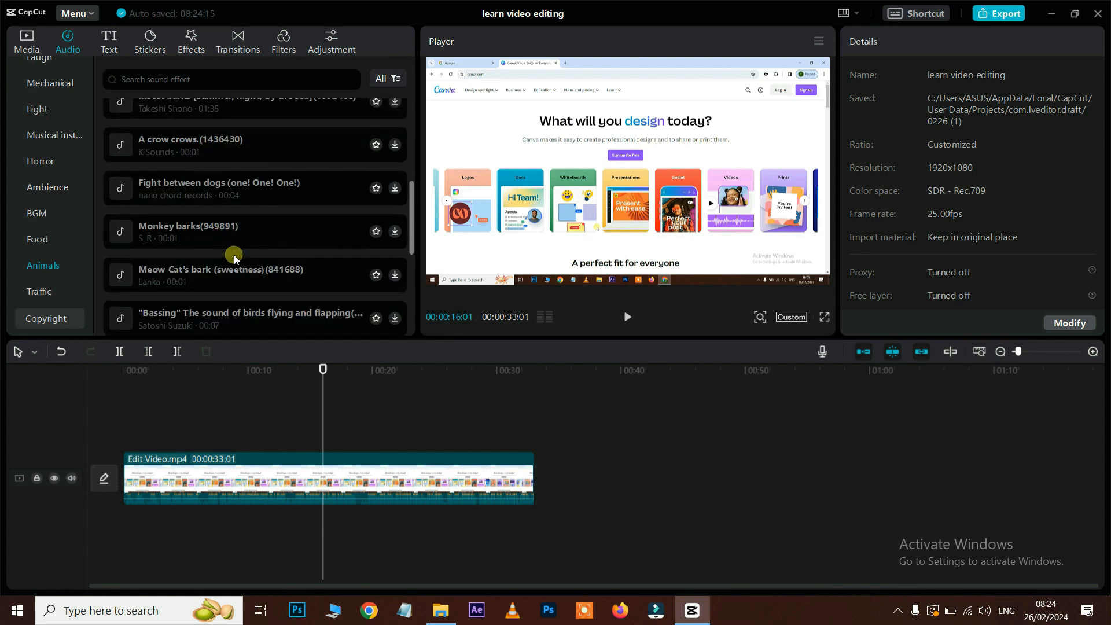
pyautogui.scroll(-1, 231, 260)
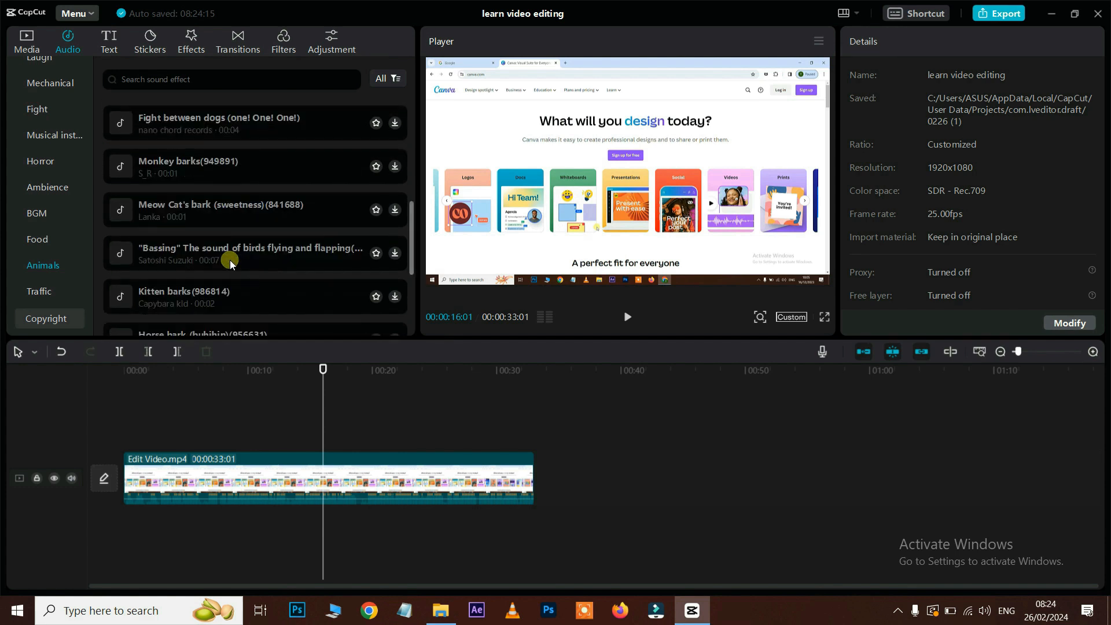
pyautogui.scroll(-1, 230, 259)
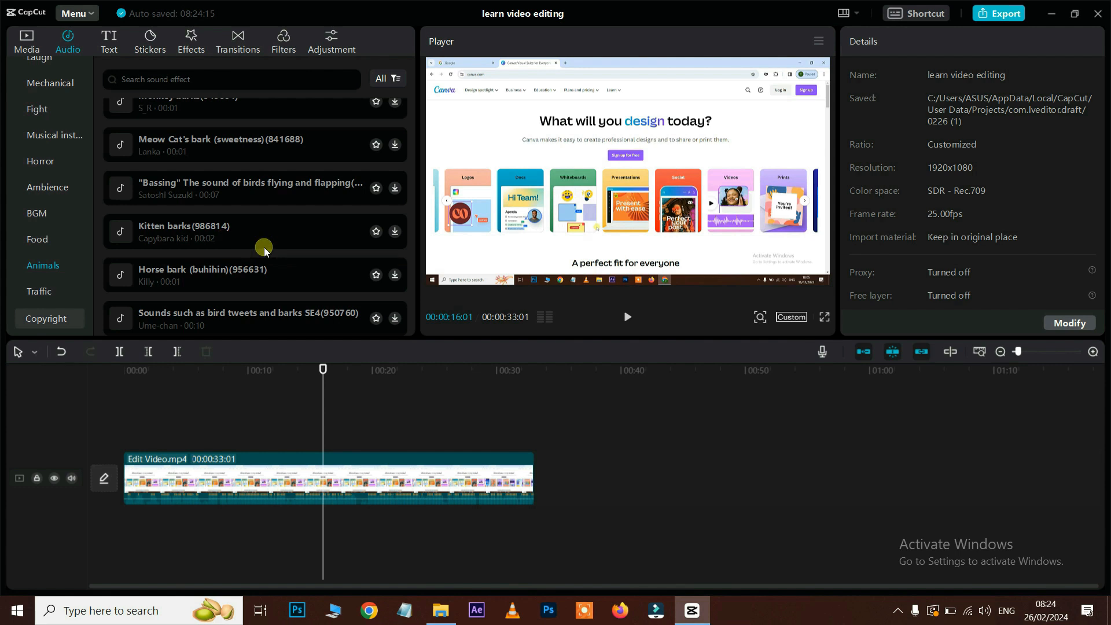
# Step: Add a default text clip on a track above the video
pyautogui.click(115, 46)
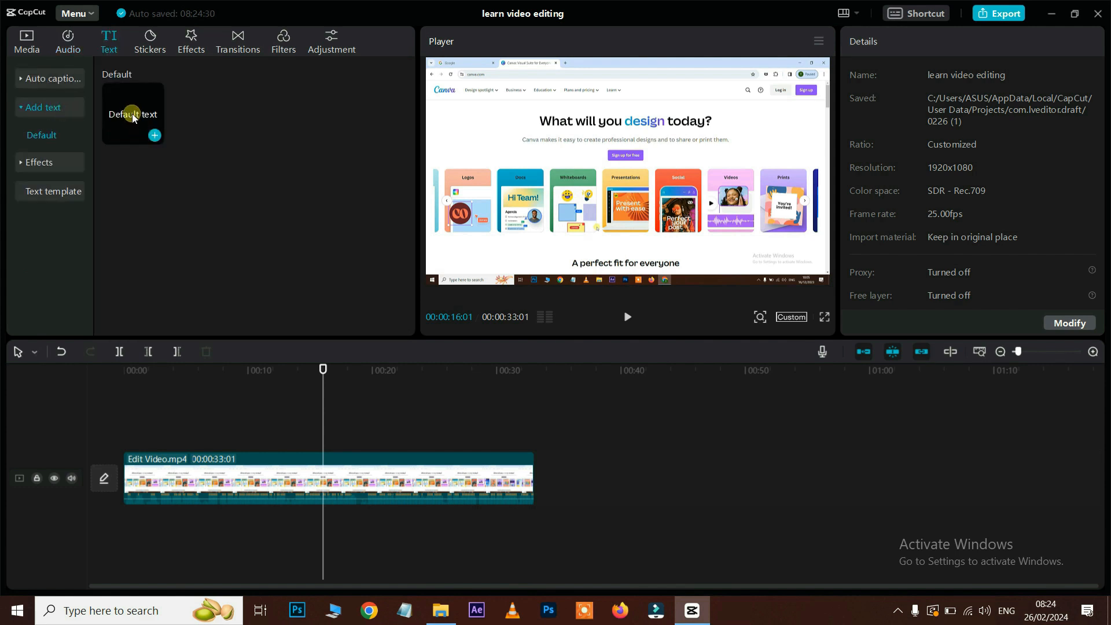
pyautogui.moveTo(132, 116); pyautogui.dragTo(303, 420)
pyautogui.click(311, 368)
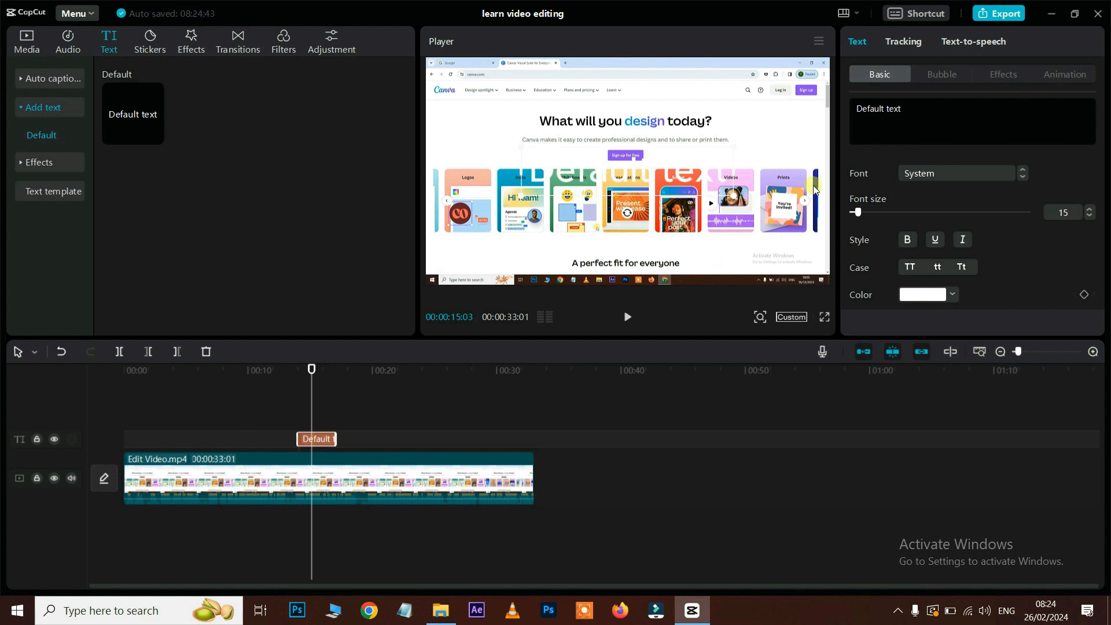
# Step: Replace the placeholder with a person's name and colour the text red
pyautogui.click(917, 108)
pyautogui.hotkey('ctrl', 'a')
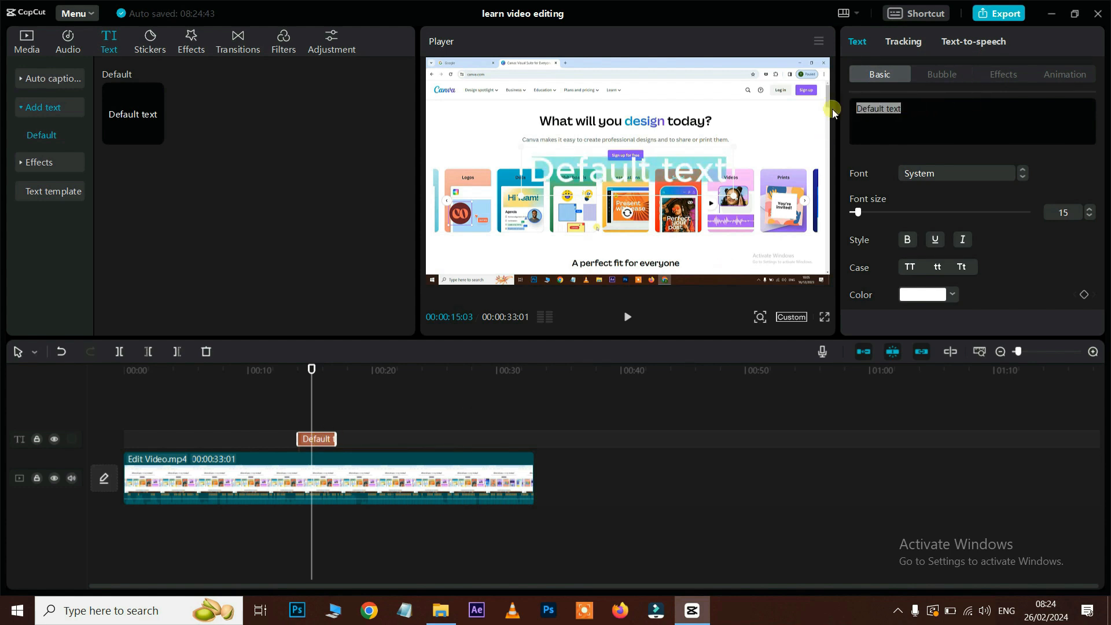
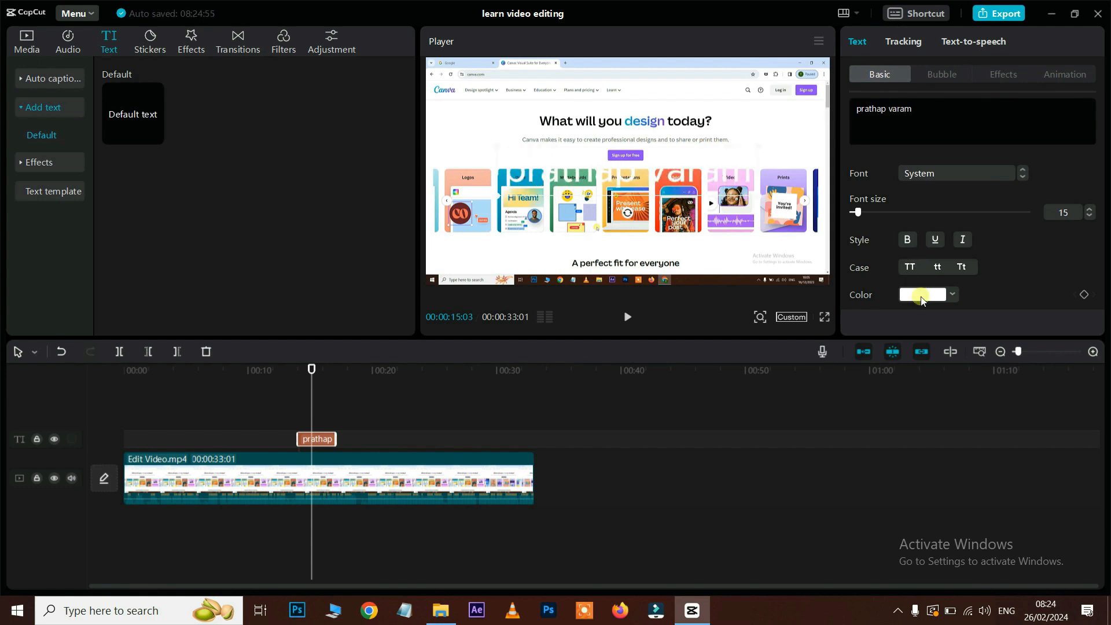
pyautogui.click(923, 295)
pyautogui.moveTo(999, 329); pyautogui.dragTo(1036, 310)
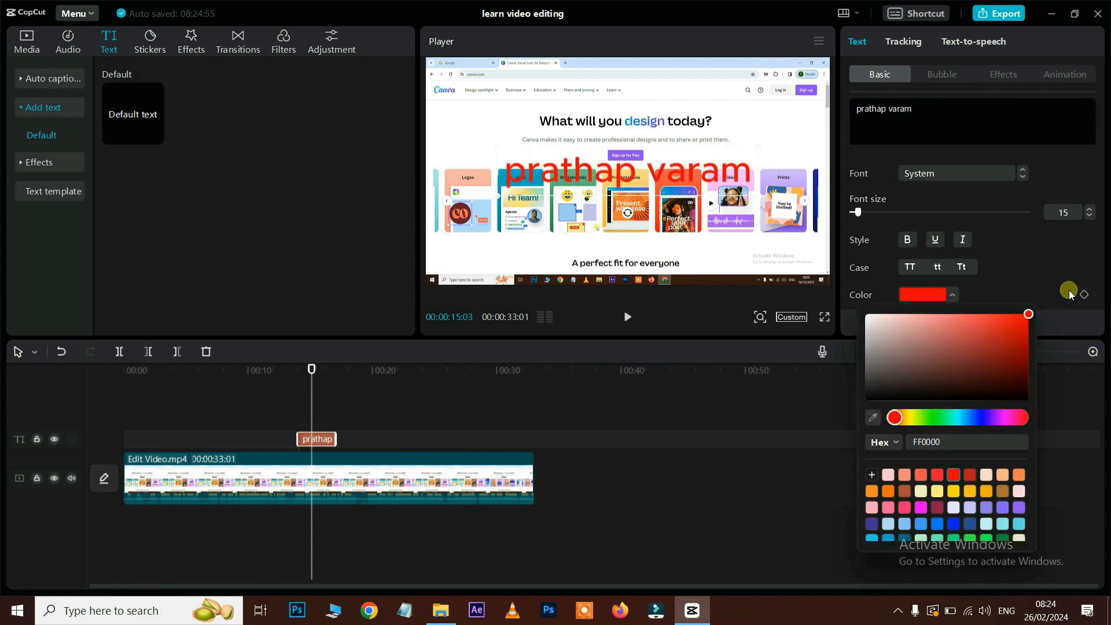
pyautogui.click(964, 150)
pyautogui.press('BackSpace')
pyautogui.press('BackSpace')
pyautogui.write('ma')
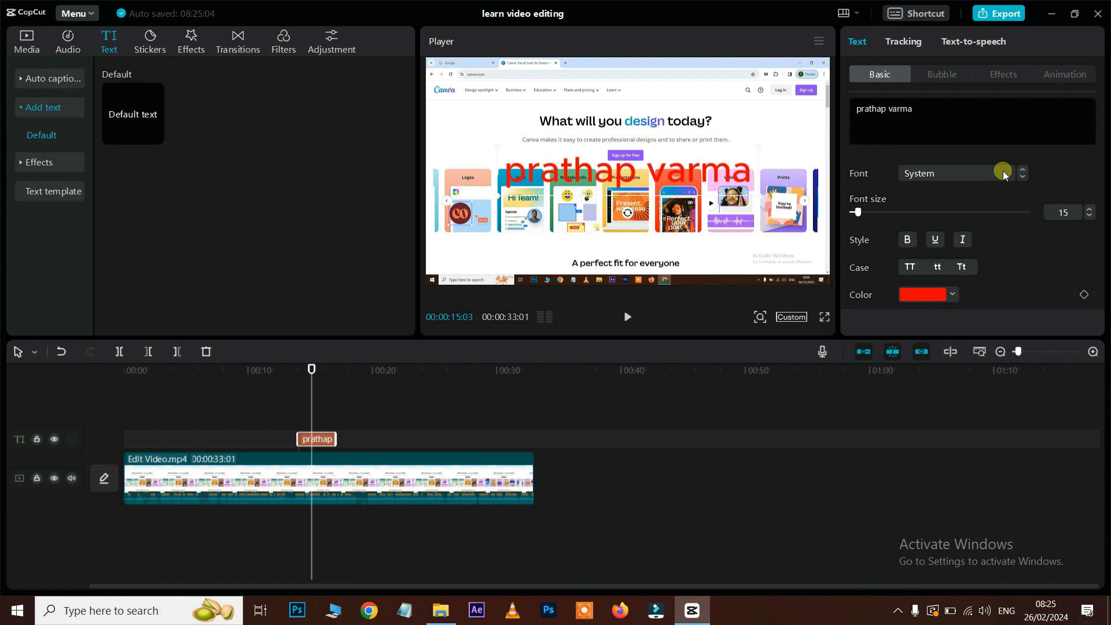
# Step: Set the title to the ELEGANT font with bold, underline and italic
pyautogui.click(1004, 174)
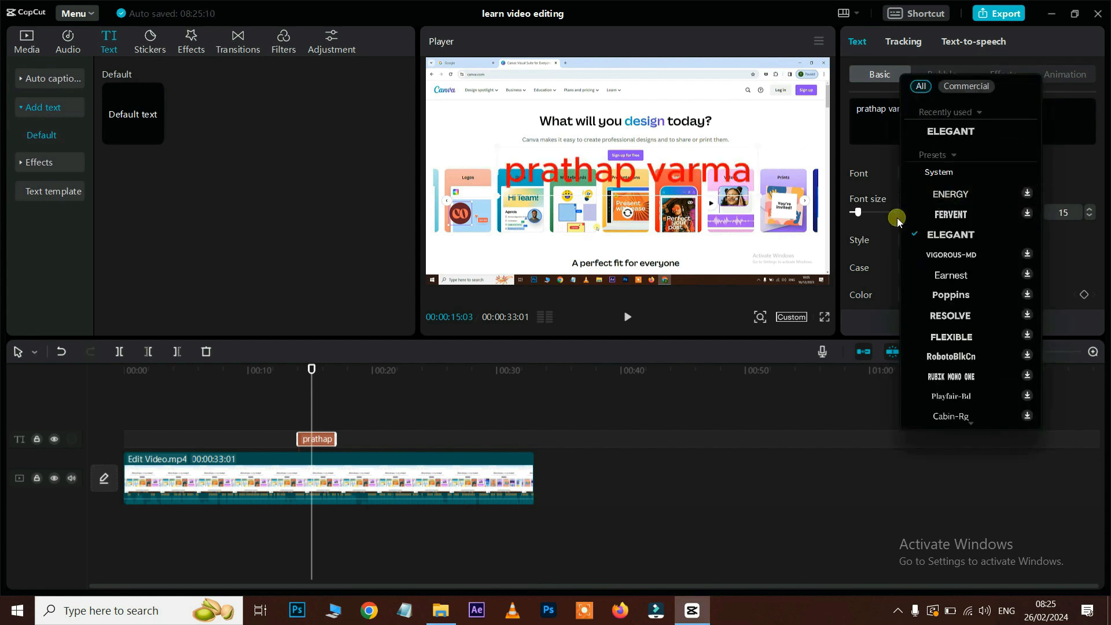
pyautogui.click(873, 226)
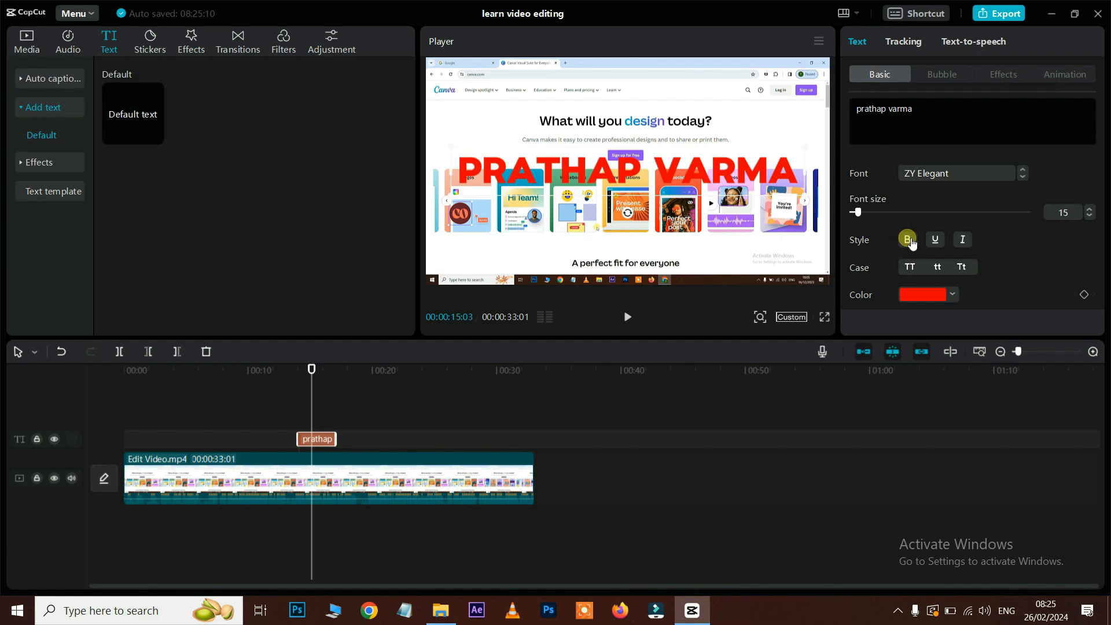
pyautogui.click(908, 239)
pyautogui.click(912, 239)
pyautogui.click(937, 240)
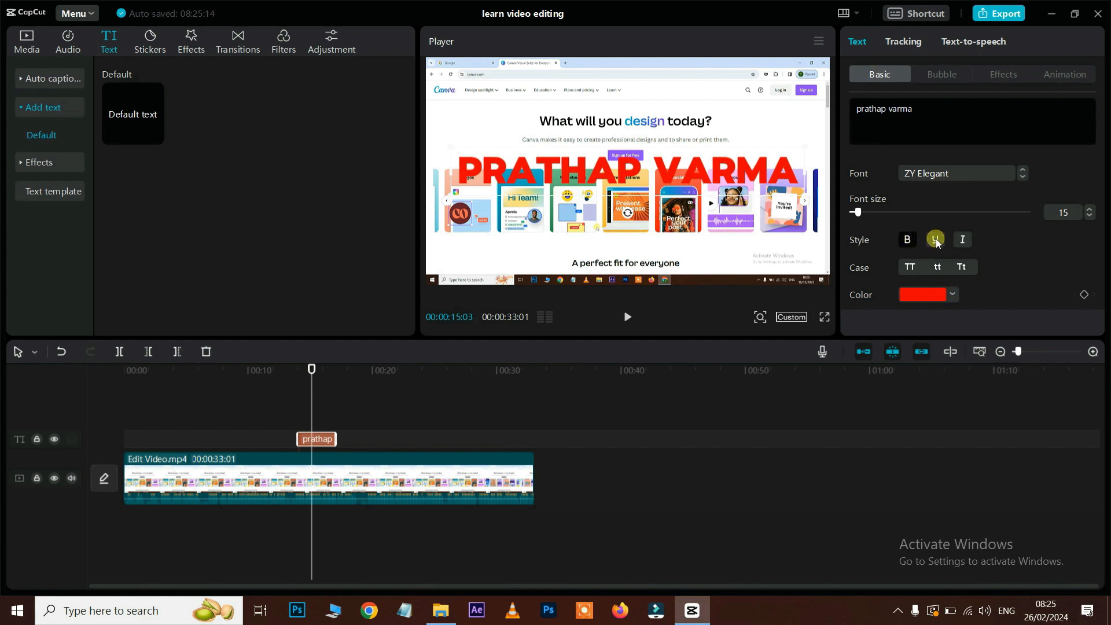
pyautogui.click(962, 241)
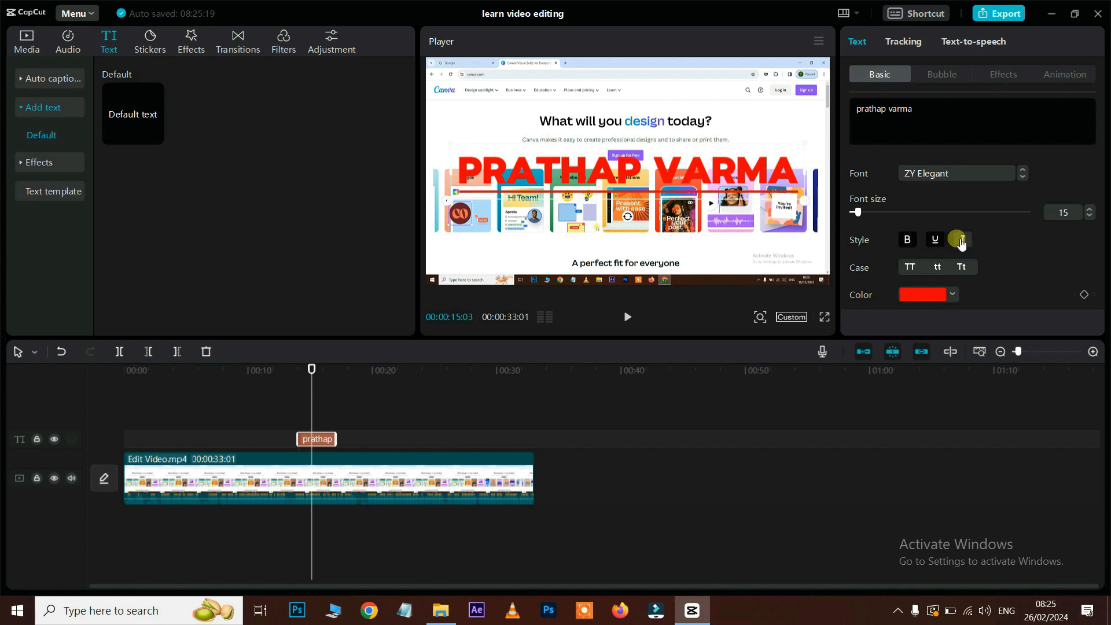
# Step: Try several preset styles, ending on white text on a red-brown banner
pyautogui.scroll(-3, 949, 244)
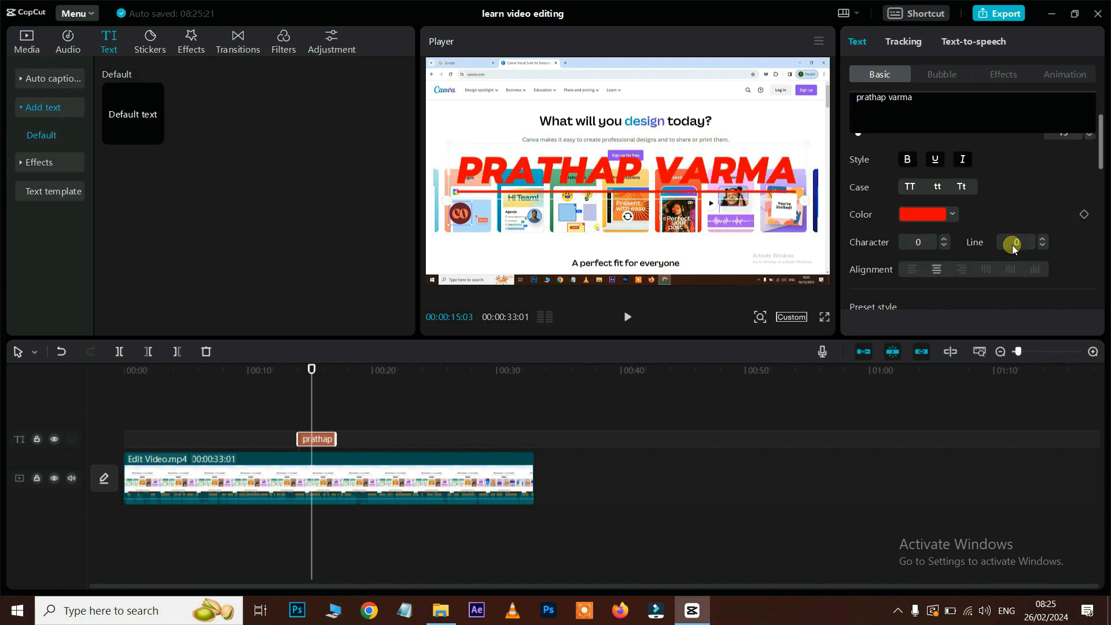
pyautogui.scroll(-3, 960, 221)
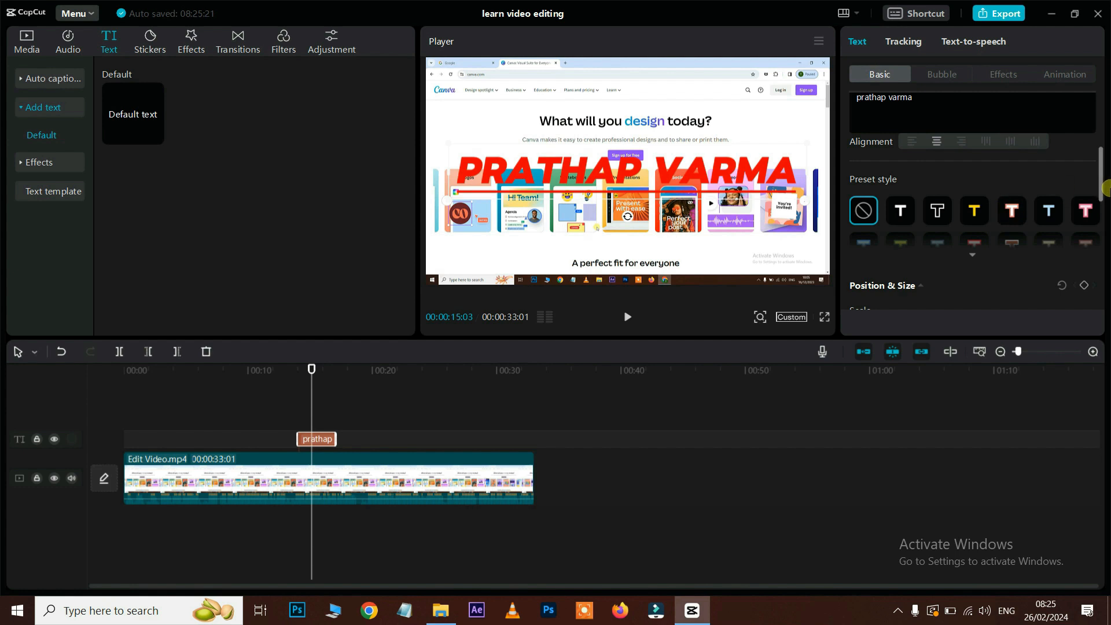
pyautogui.scroll(-1, 972, 197)
pyautogui.click(940, 171)
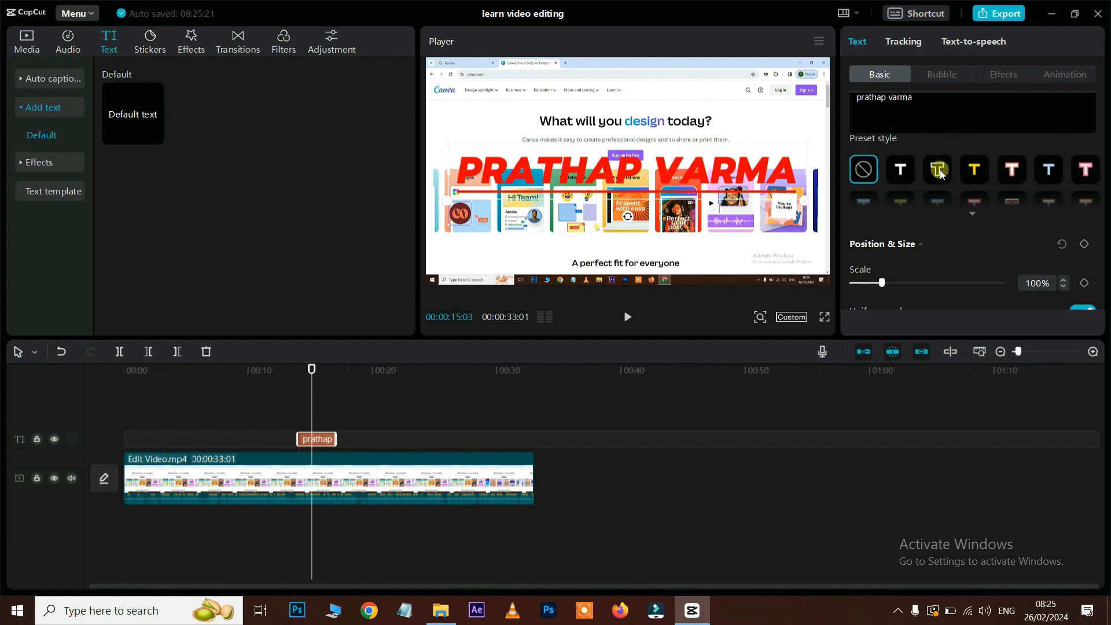
pyautogui.click(982, 172)
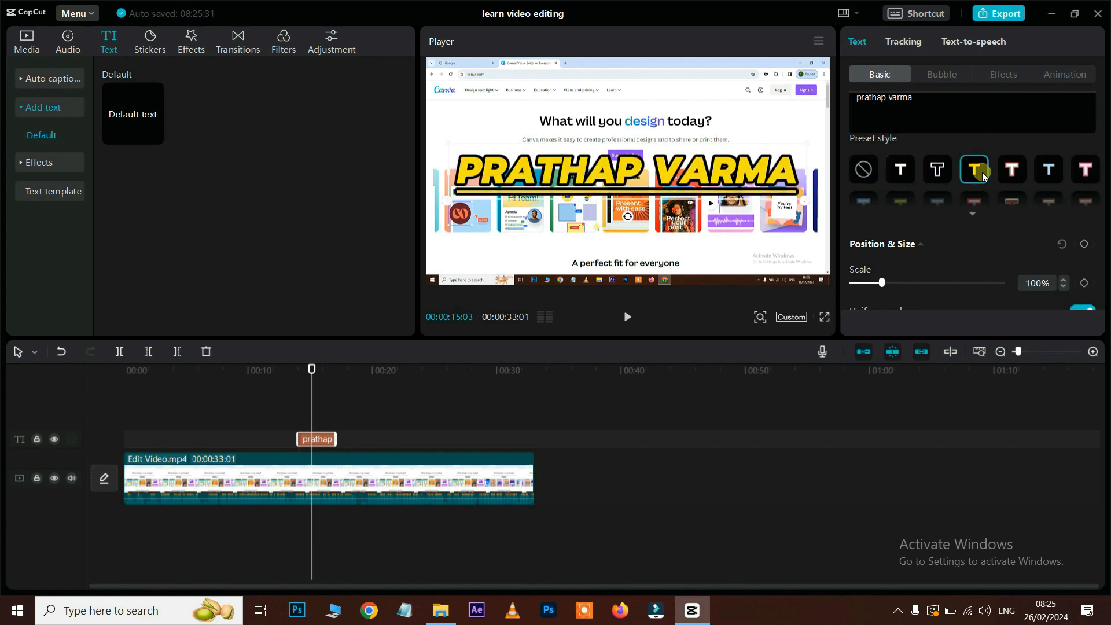
pyautogui.click(1012, 169)
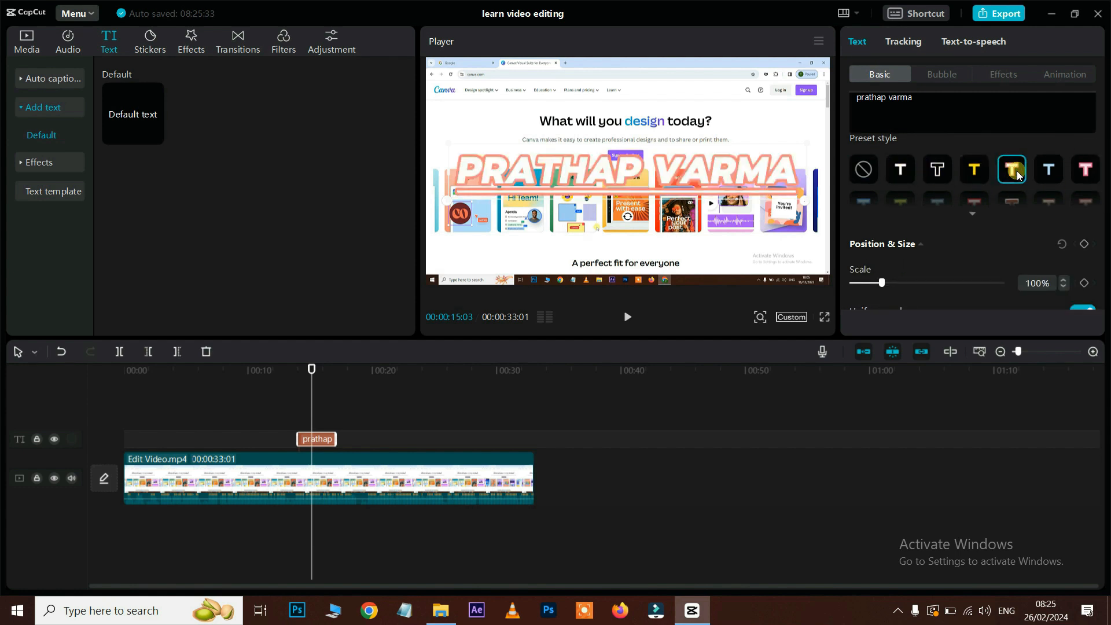
pyautogui.click(1084, 169)
pyautogui.scroll(-2, 1068, 193)
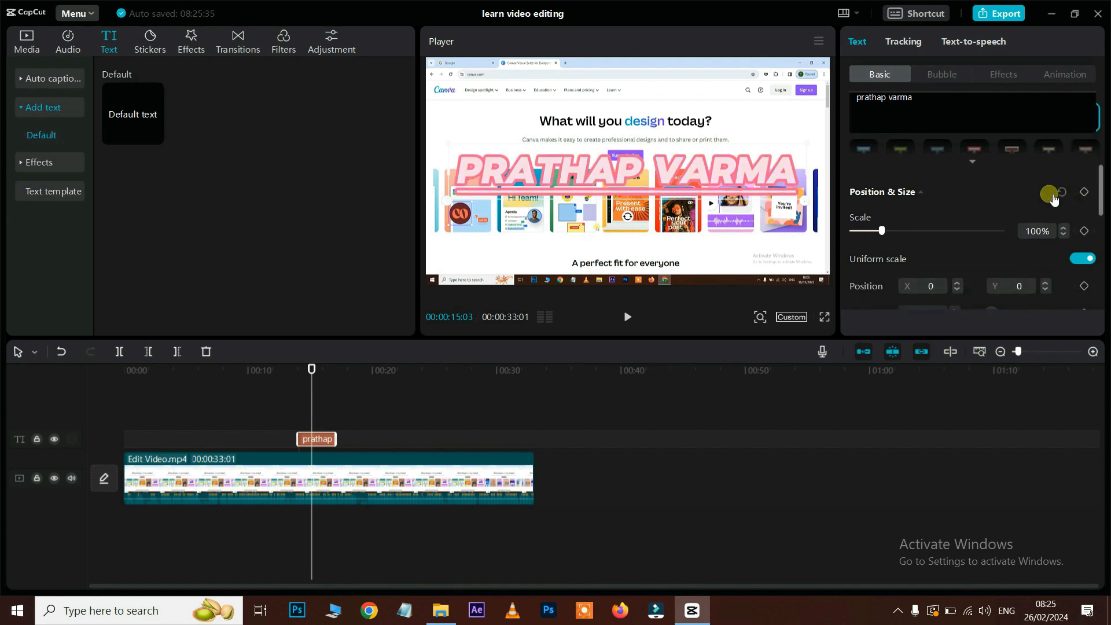
pyautogui.click(974, 162)
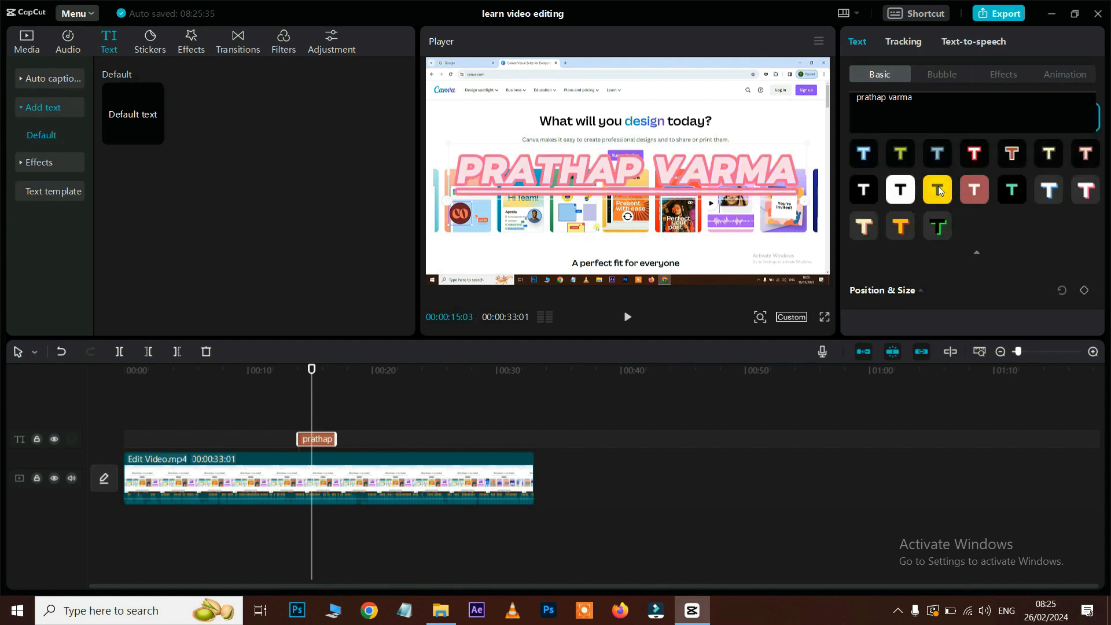
pyautogui.click(938, 189)
pyautogui.click(978, 189)
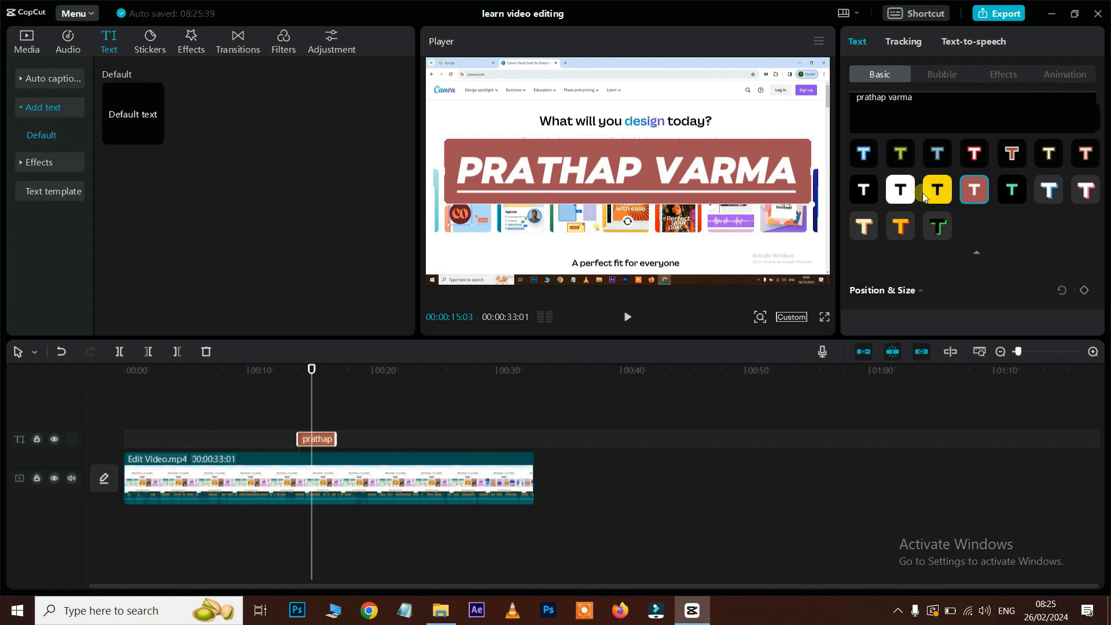
# Step: Switch the title to the yellow banner preset, scale it to 83%, and adjust position and rotation
pyautogui.click(938, 226)
pyautogui.click(939, 189)
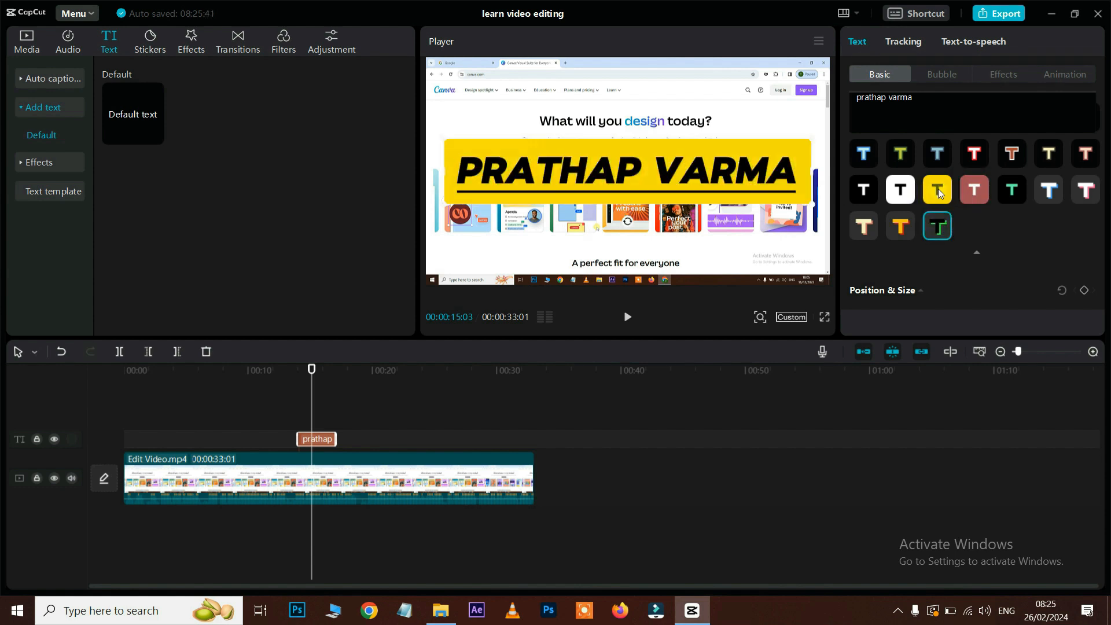
pyautogui.scroll(-3, 974, 238)
pyautogui.moveTo(889, 226)
pyautogui.mouseDown()
pyautogui.moveTo(898, 227)
pyautogui.moveTo(877, 229)
pyautogui.mouseUp()
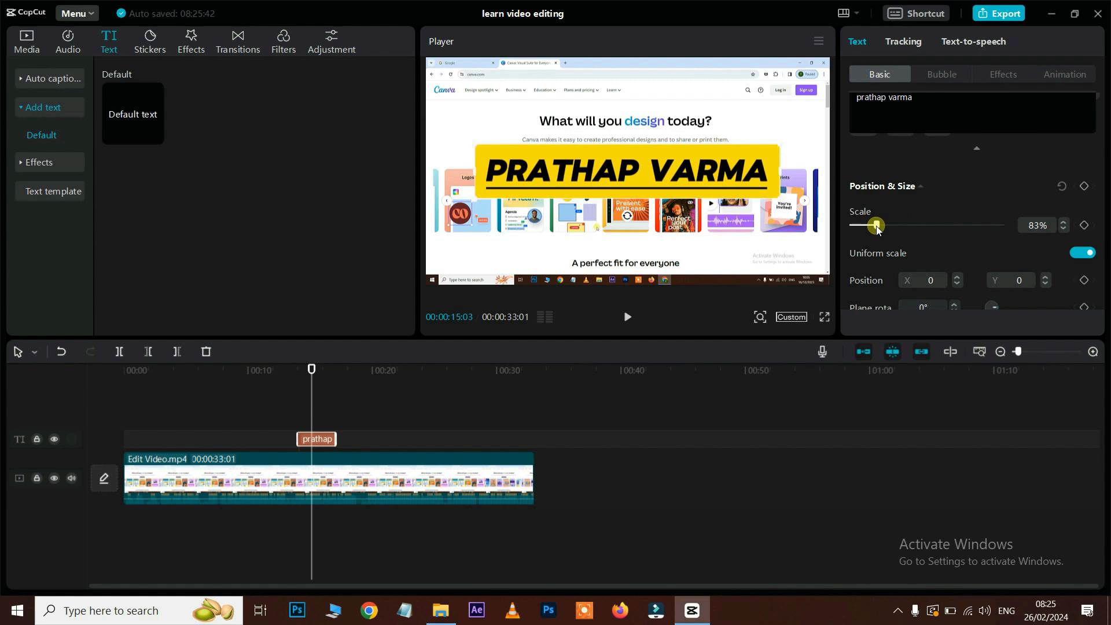
pyautogui.scroll(-2, 935, 225)
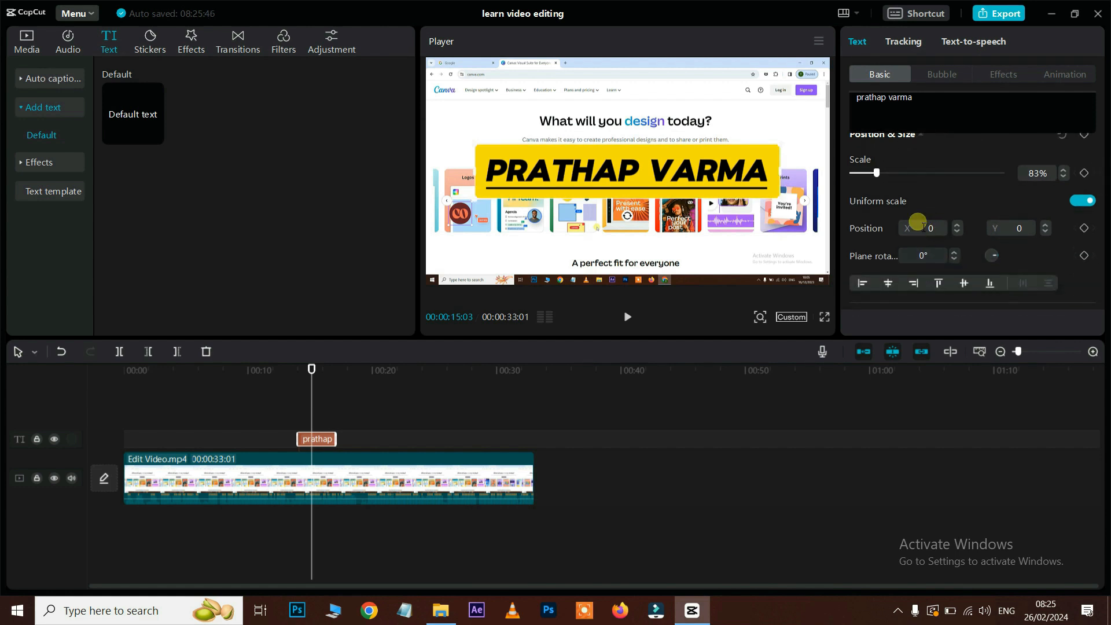
pyautogui.moveTo(736, 194)
pyautogui.mouseDown()
pyautogui.moveTo(752, 196)
pyautogui.moveTo(653, 200)
pyautogui.moveTo(718, 178)
pyautogui.moveTo(731, 162)
pyautogui.moveTo(720, 183)
pyautogui.mouseUp()
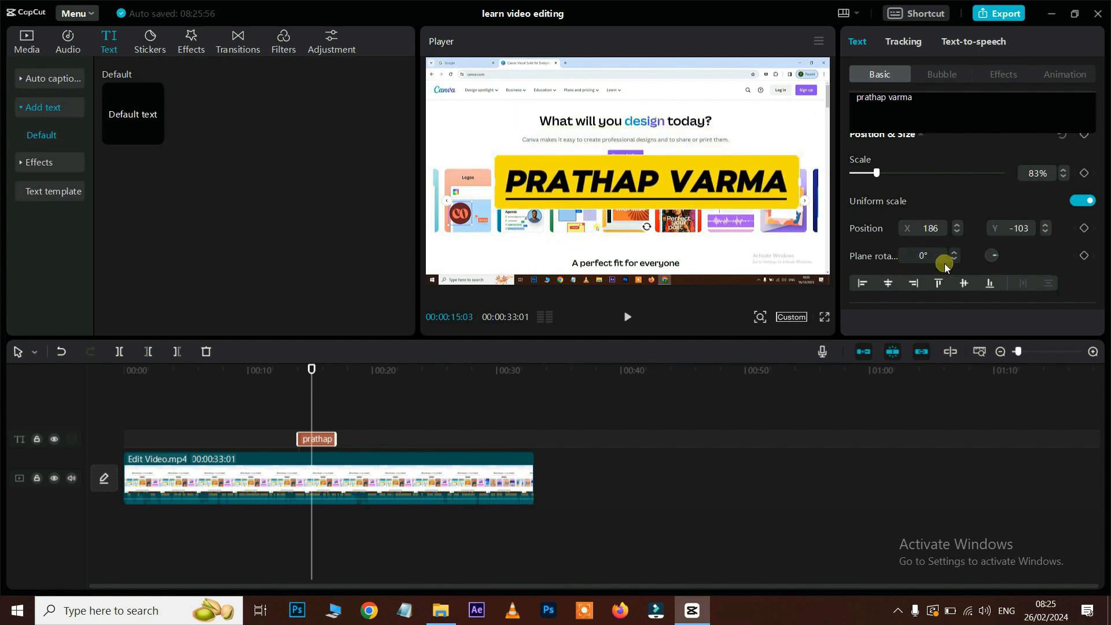
pyautogui.moveTo(992, 255); pyautogui.dragTo(648, 236)
# Step: Centre the banner horizontally and vertically in the frame, and try 60% opacity
pyautogui.scroll(-1, 919, 219)
pyautogui.scroll(-1, 962, 230)
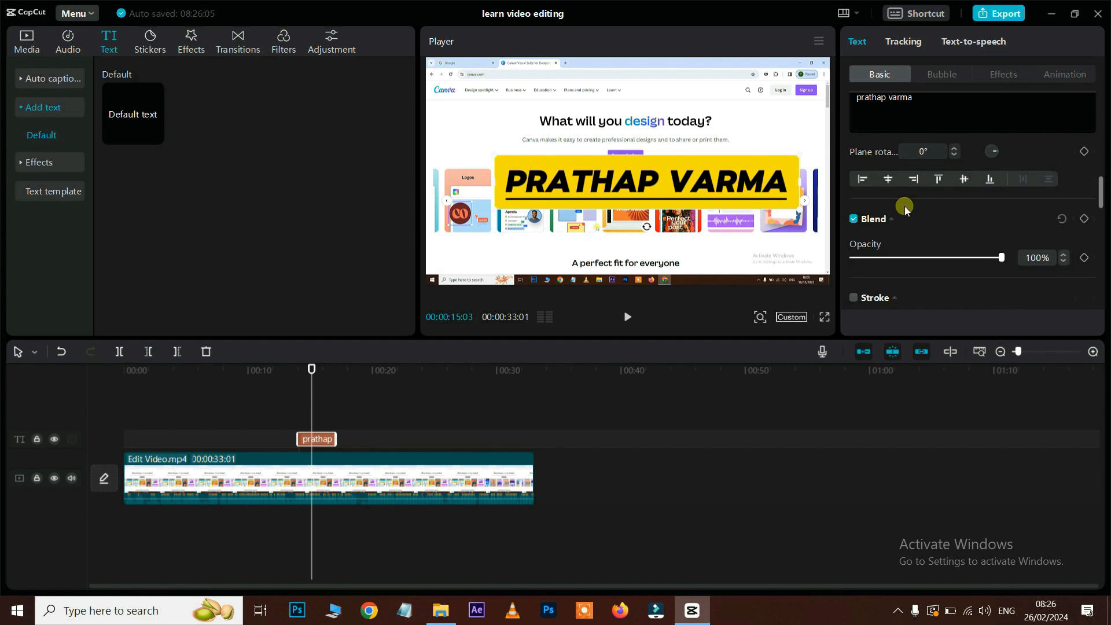
pyautogui.click(863, 179)
pyautogui.click(893, 179)
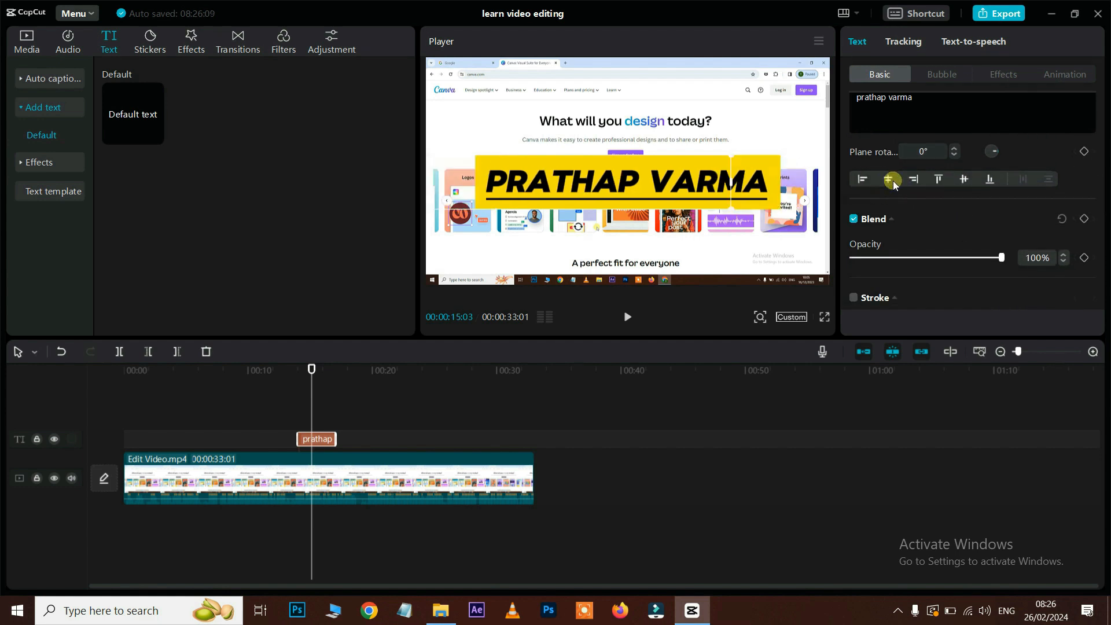
pyautogui.click(915, 180)
pyautogui.click(938, 178)
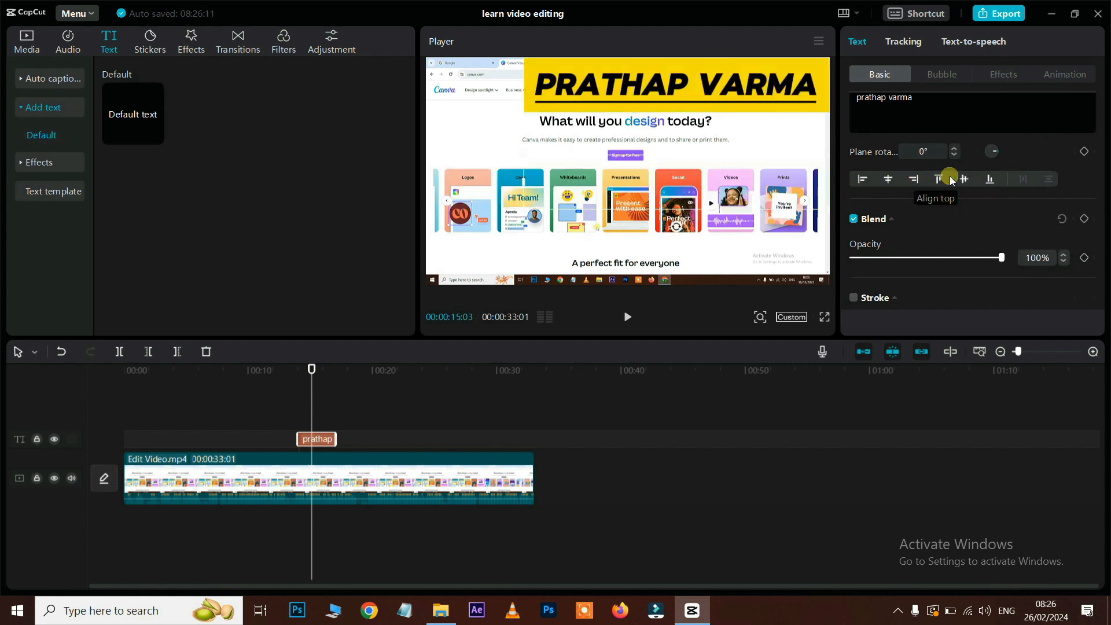
pyautogui.click(964, 179)
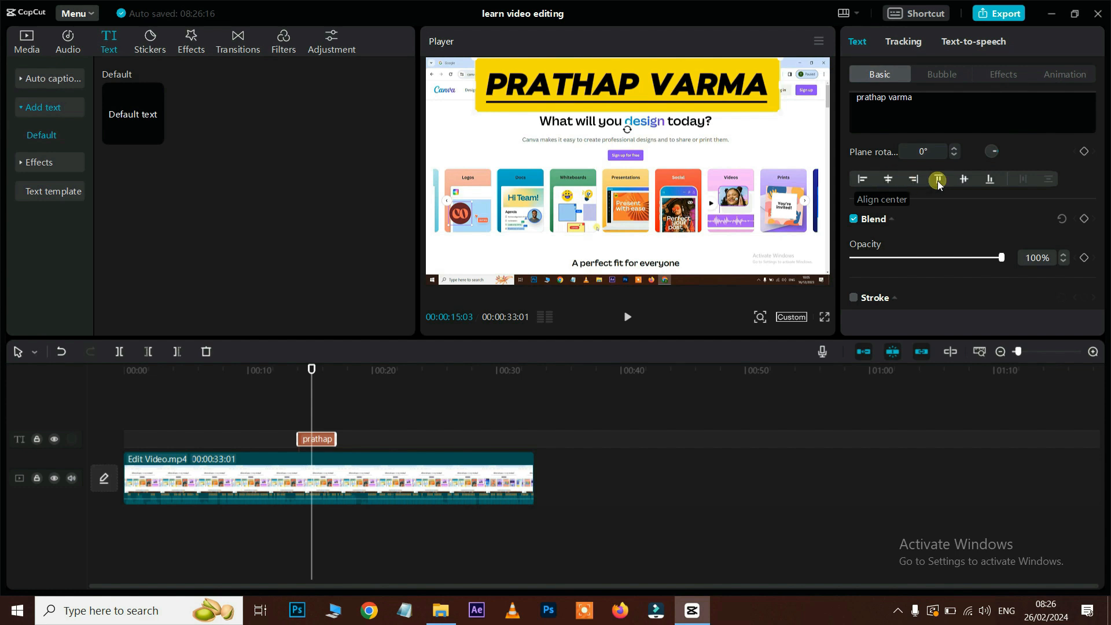
pyautogui.click(965, 180)
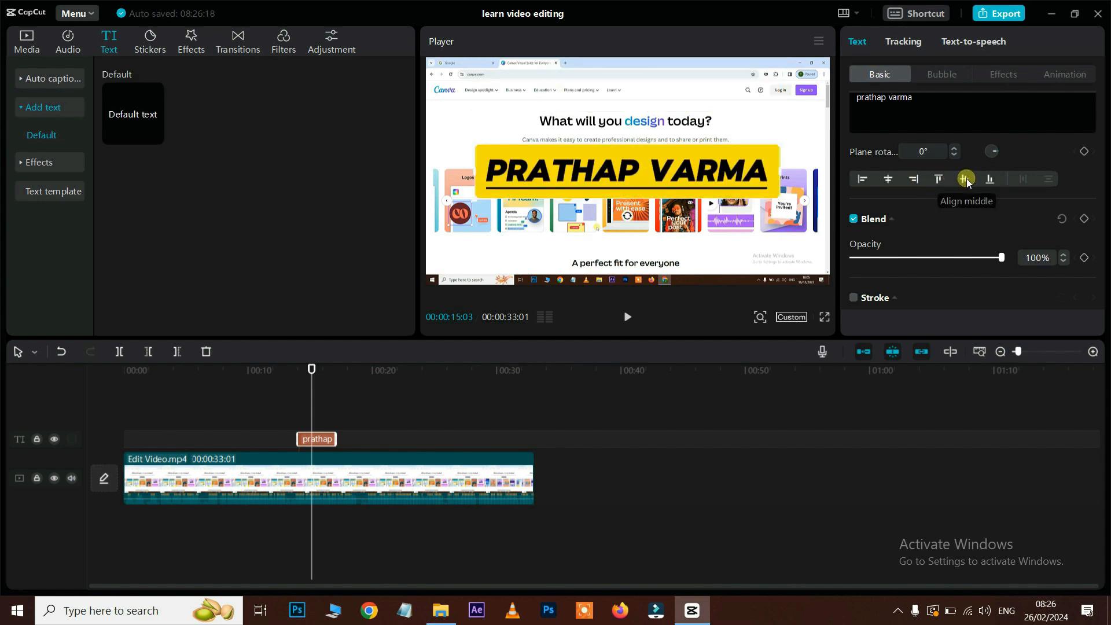
pyautogui.scroll(-1, 967, 181)
pyautogui.moveTo(1002, 205)
pyautogui.mouseDown()
pyautogui.moveTo(940, 214)
pyautogui.moveTo(1012, 214)
pyautogui.mouseUp()
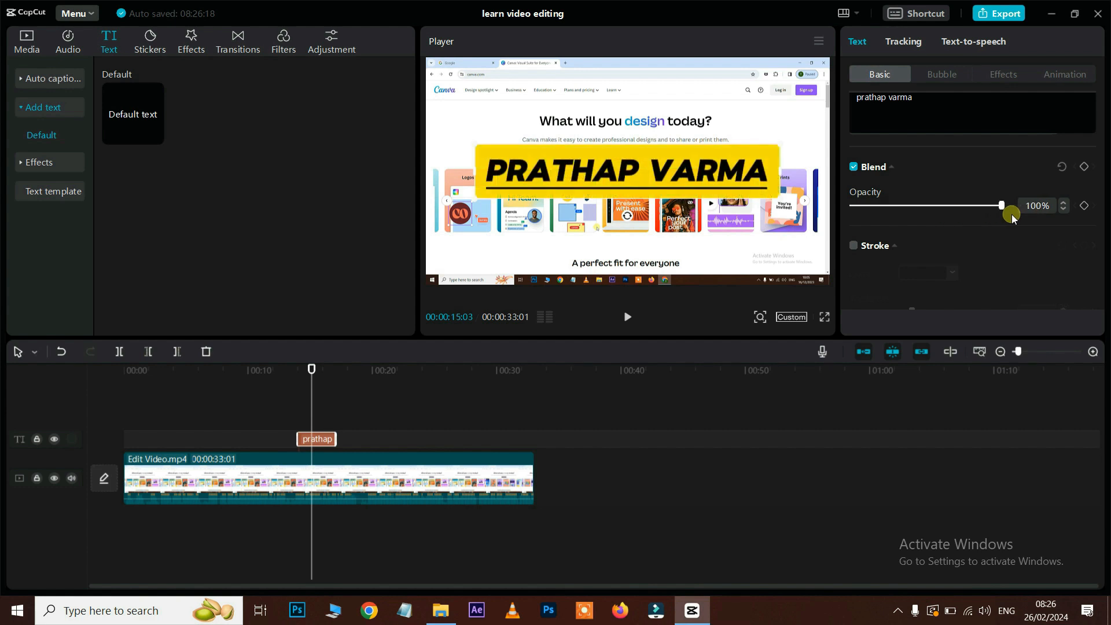
# Step: Give the title text a pink outline with thickness 22
pyautogui.scroll(-1, 1012, 214)
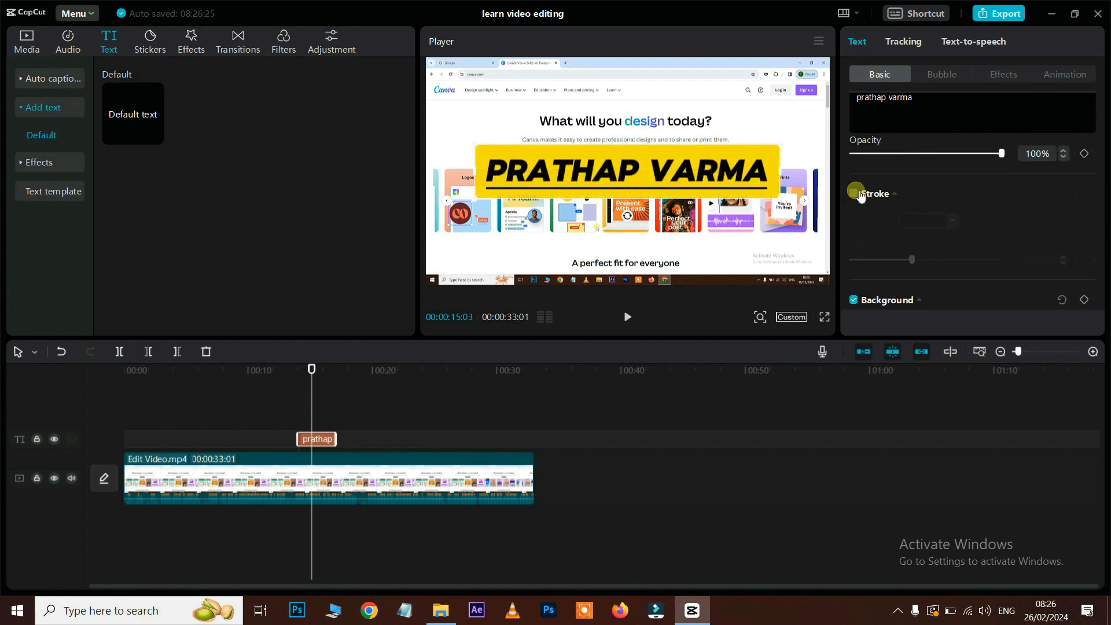
pyautogui.click(855, 194)
pyautogui.click(854, 194)
pyautogui.click(855, 194)
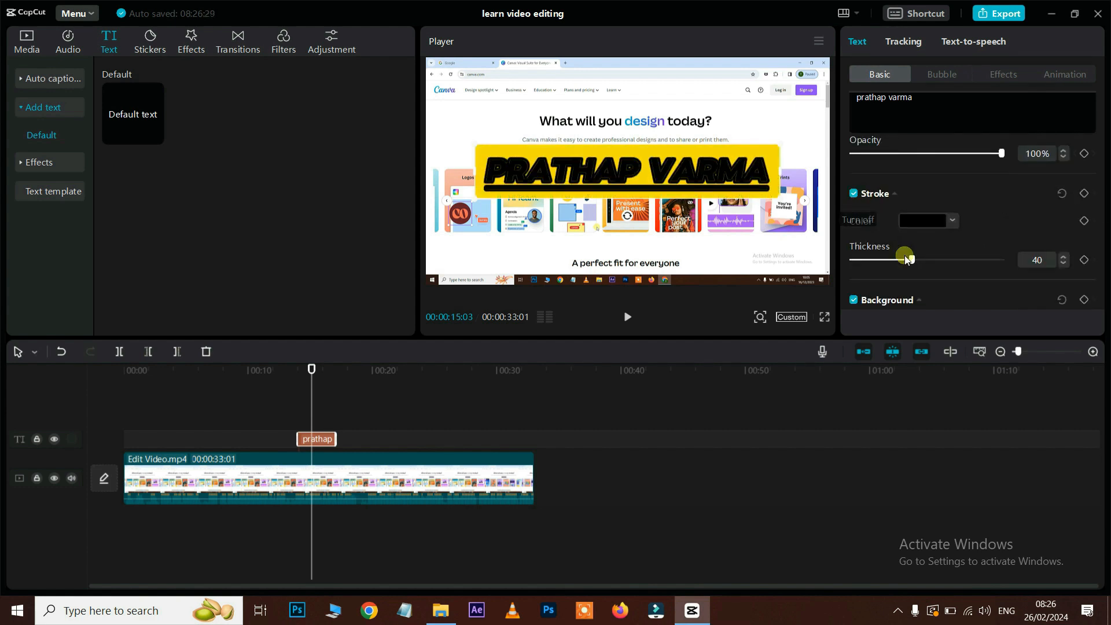
pyautogui.moveTo(912, 263); pyautogui.dragTo(869, 265)
pyautogui.click(936, 221)
pyautogui.moveTo(935, 274); pyautogui.dragTo(1036, 237)
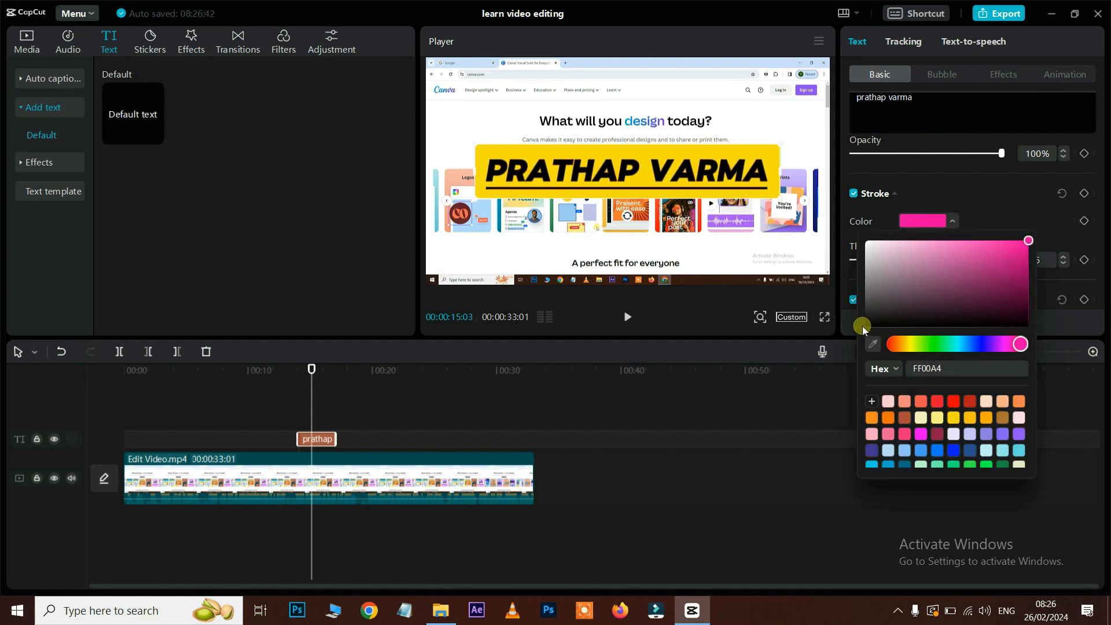
pyautogui.click(843, 289)
pyautogui.moveTo(869, 261); pyautogui.dragTo(886, 261)
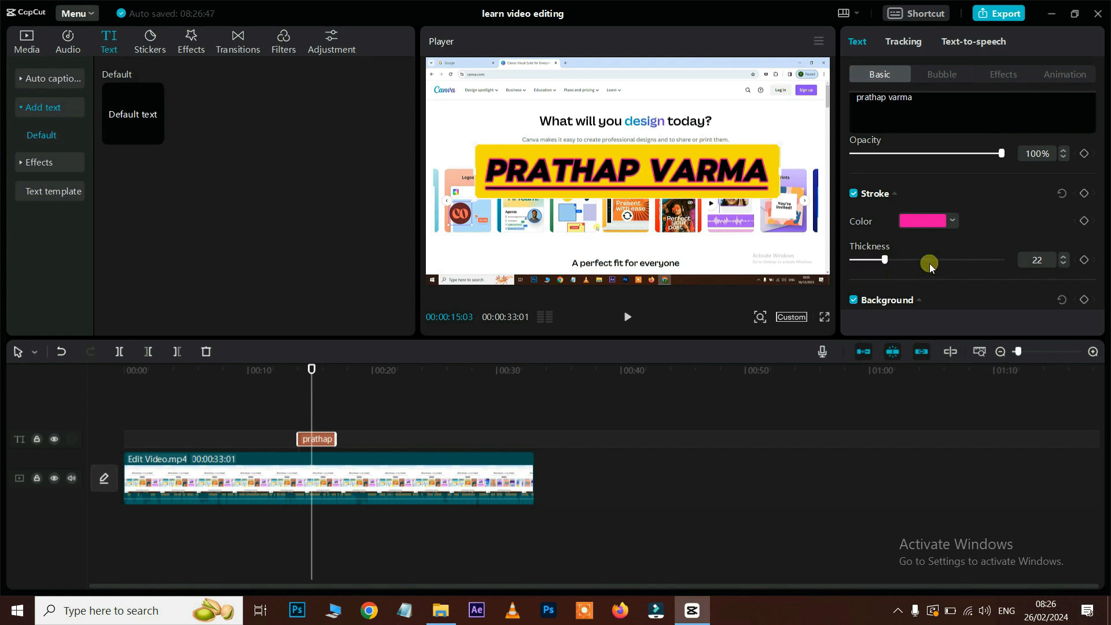
# Step: Make the banner background red with 78% rounded corners and 45% width
pyautogui.scroll(-5, 934, 263)
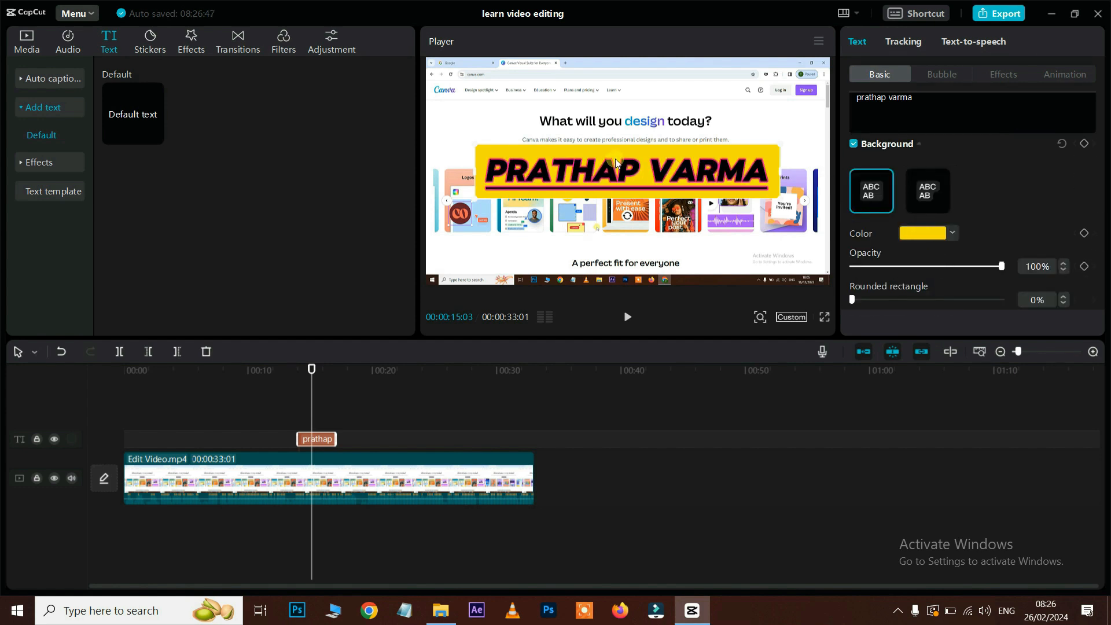
pyautogui.click(929, 233)
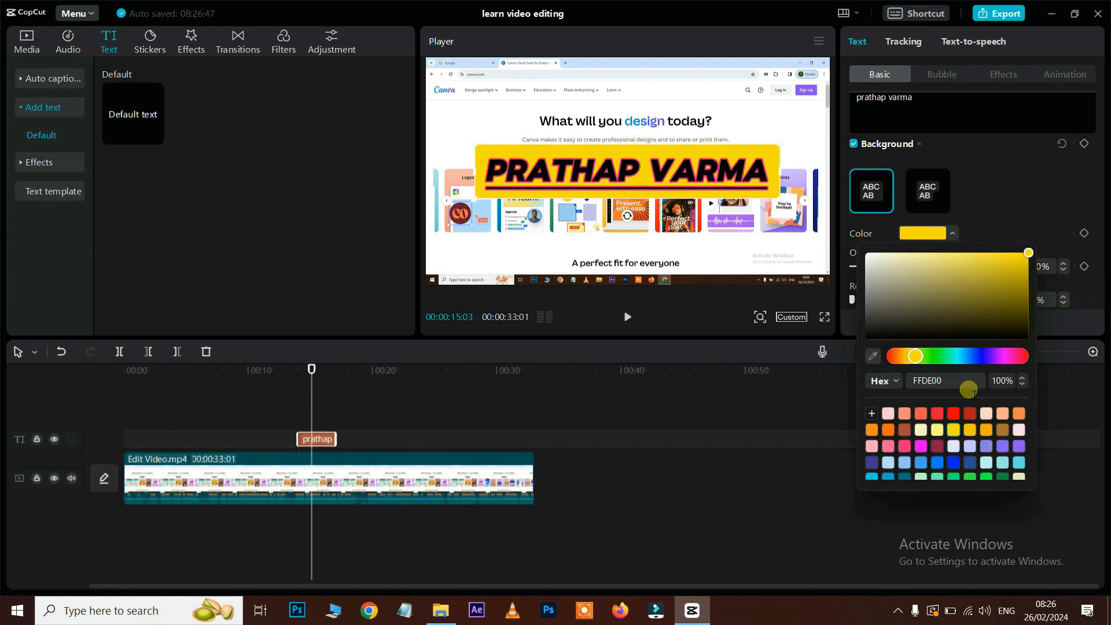
pyautogui.click(953, 416)
pyautogui.scroll(-2, 894, 253)
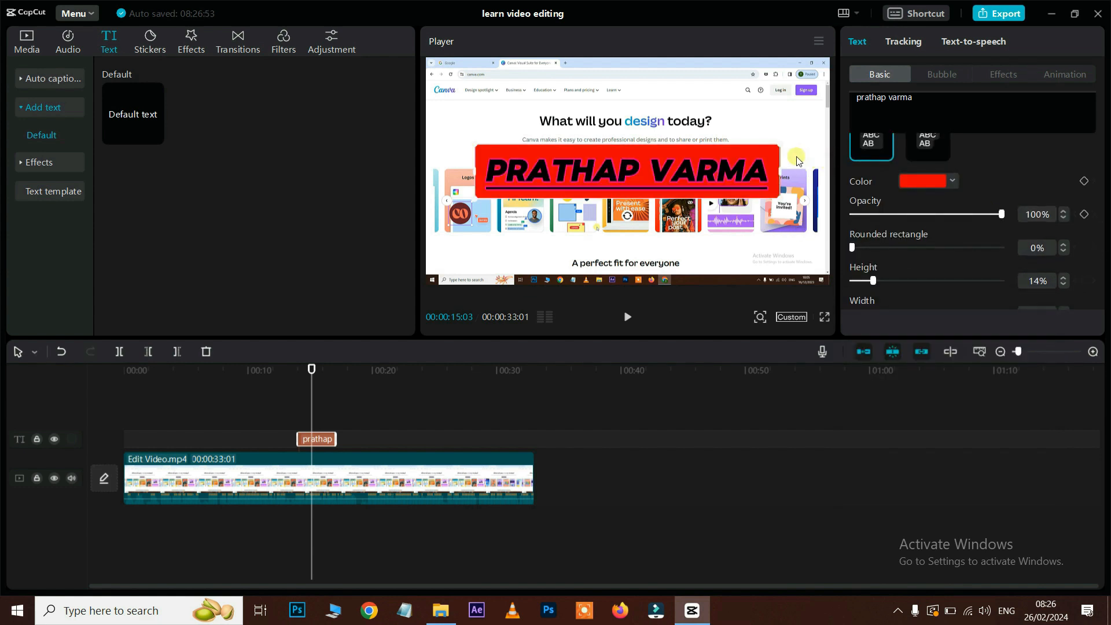
pyautogui.moveTo(865, 248); pyautogui.dragTo(971, 248)
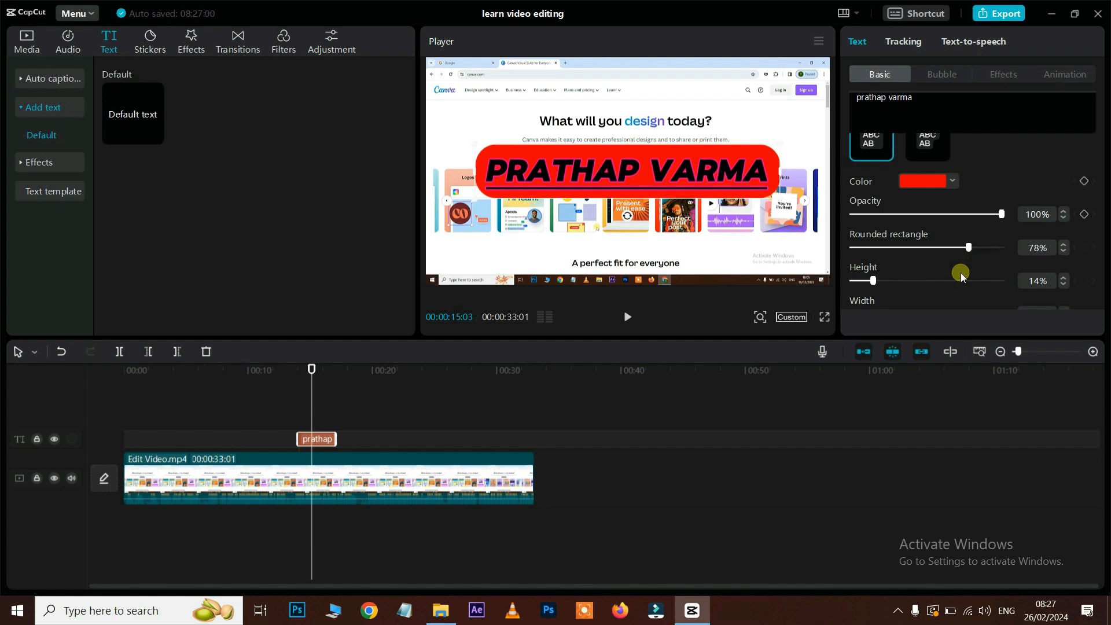
pyautogui.scroll(-2, 961, 275)
pyautogui.moveTo(874, 262); pyautogui.dragTo(929, 276)
pyautogui.scroll(-2, 937, 253)
pyautogui.scroll(-5, 974, 259)
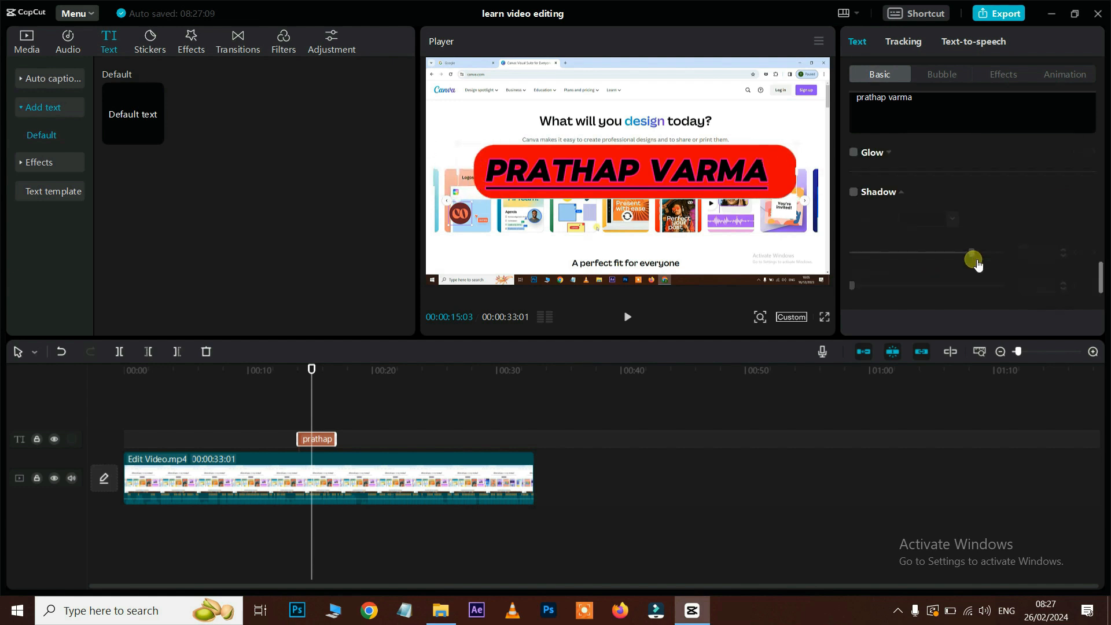
# Step: Remove the red background and add a yellow glow at intensity 58, range 44
pyautogui.click(855, 152)
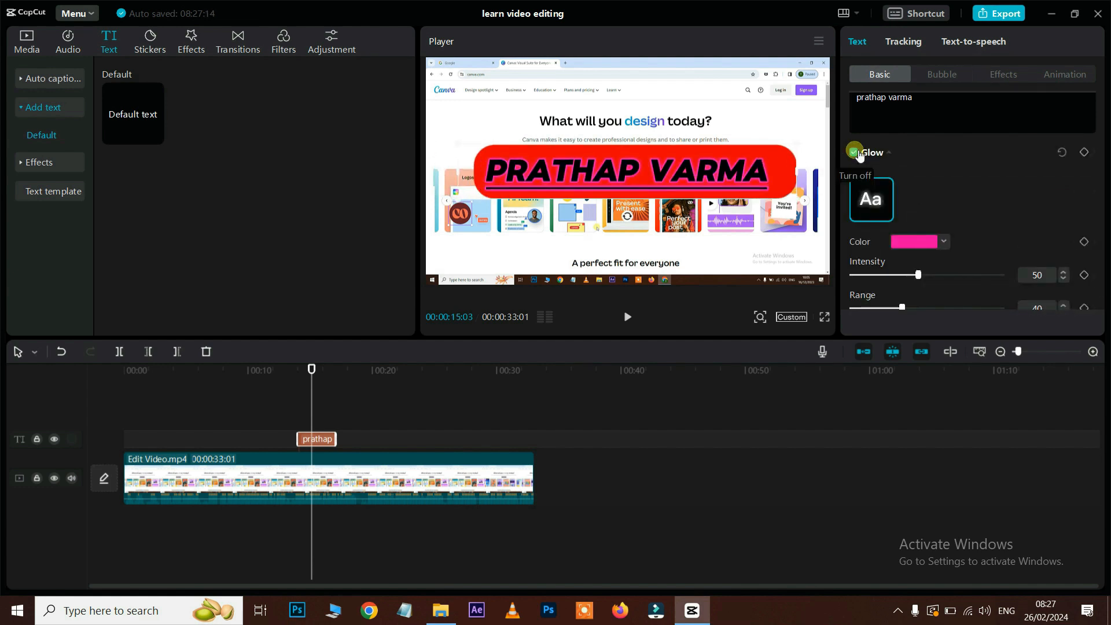
pyautogui.scroll(4, 960, 197)
pyautogui.scroll(3, 959, 196)
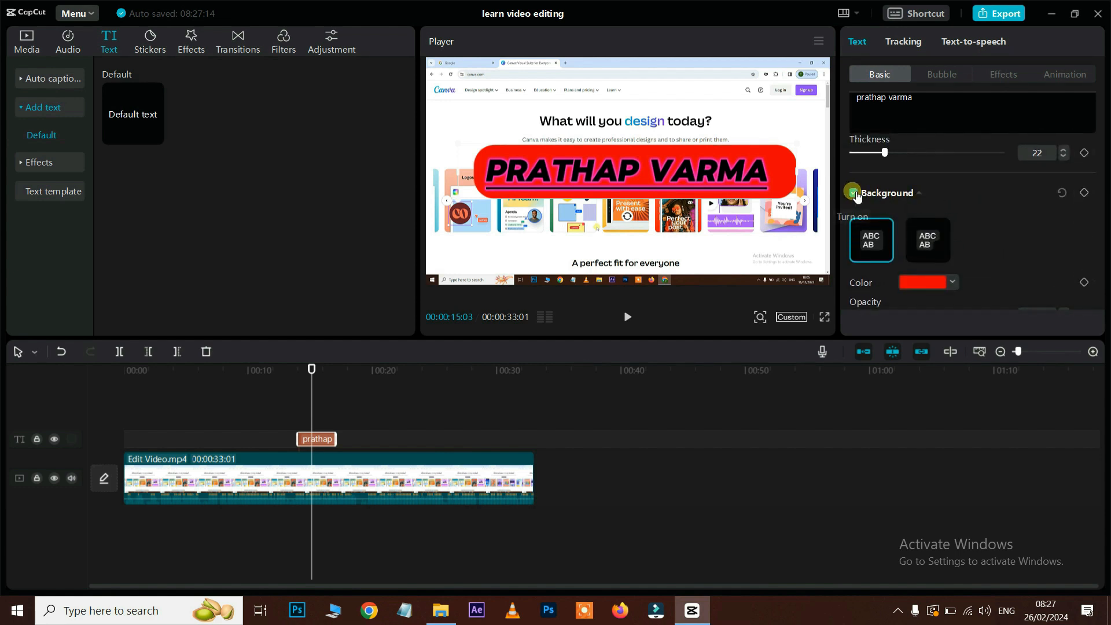
pyautogui.click(855, 193)
pyautogui.scroll(-7, 931, 196)
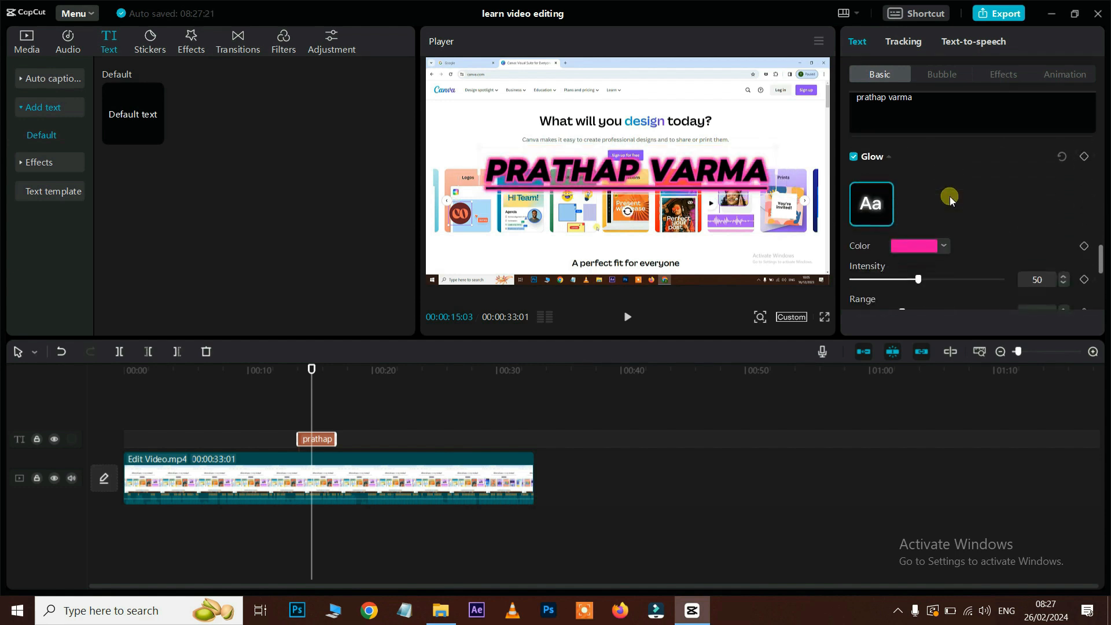
pyautogui.scroll(-2, 950, 199)
pyautogui.moveTo(921, 218); pyautogui.dragTo(938, 220)
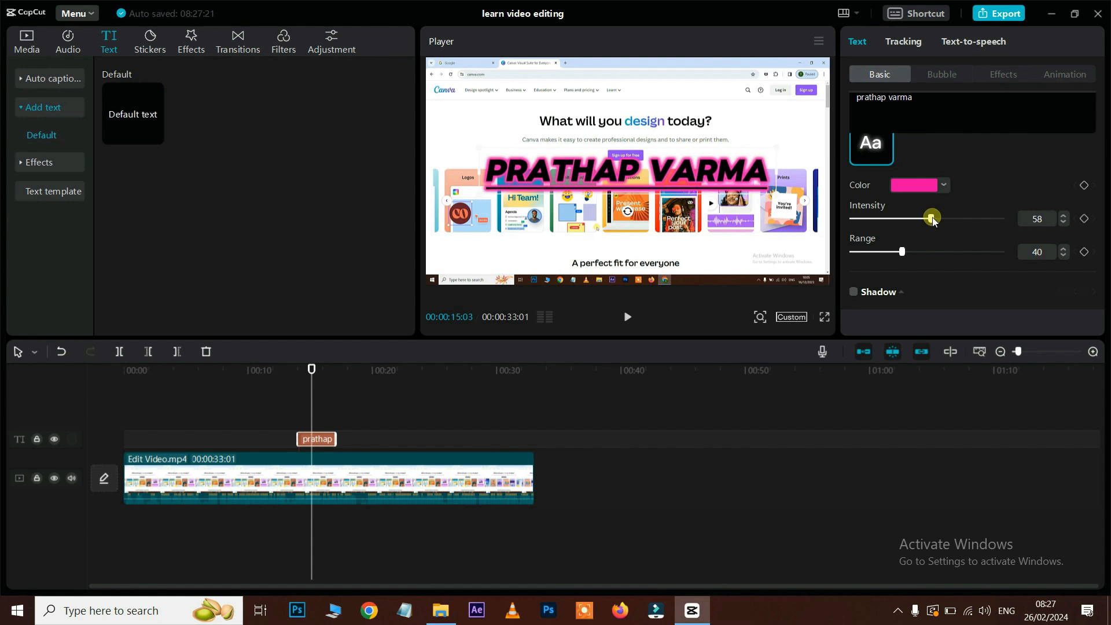
pyautogui.moveTo(907, 254); pyautogui.dragTo(910, 253)
pyautogui.click(911, 188)
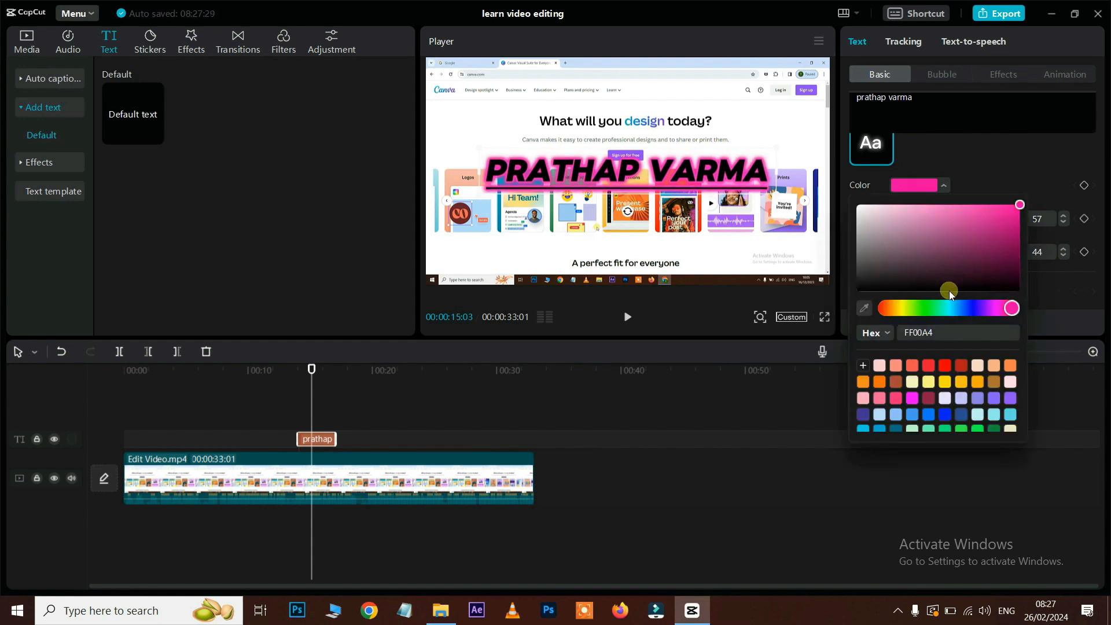
pyautogui.click(933, 382)
pyautogui.click(1016, 209)
pyautogui.click(868, 192)
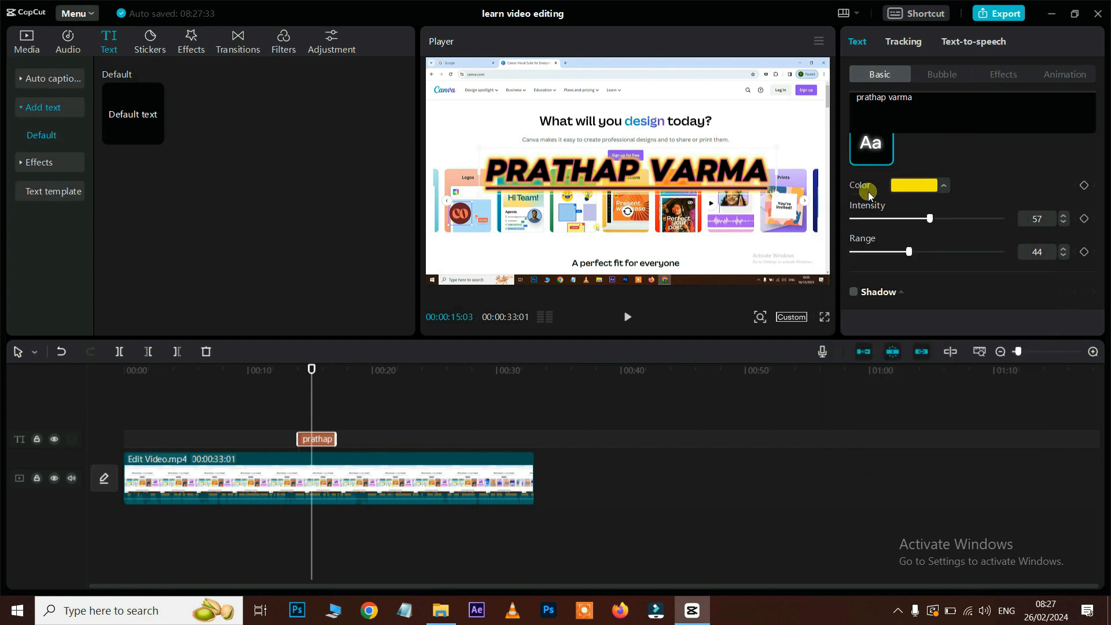
pyautogui.scroll(-4, 923, 234)
pyautogui.scroll(1, 915, 224)
pyautogui.scroll(1, 915, 224)
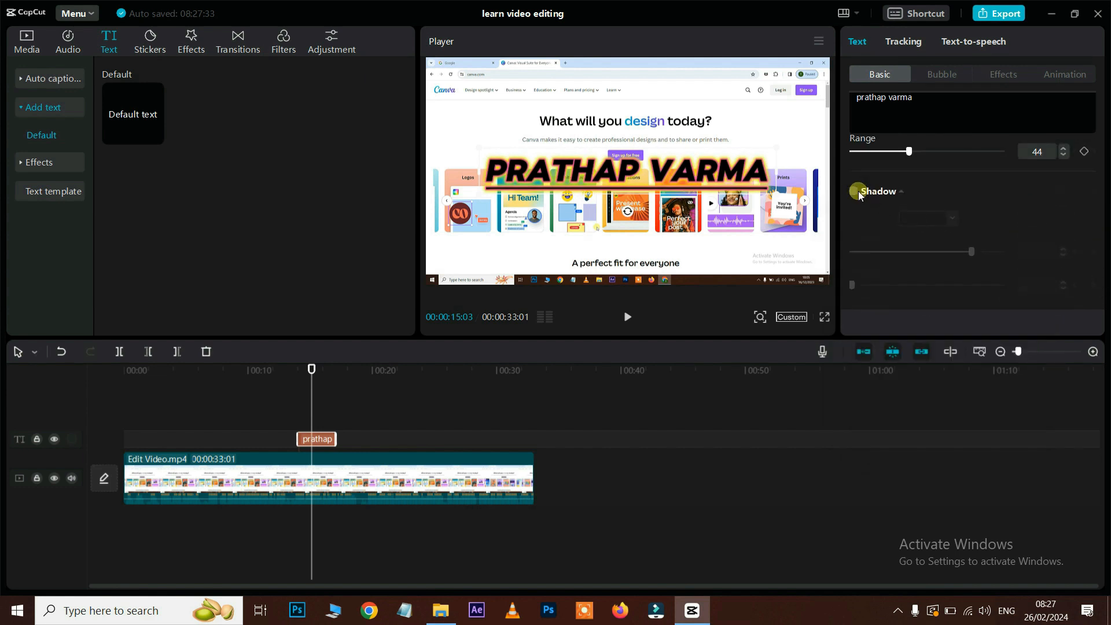
# Step: Enable a drop shadow at 81% opacity, turn off the glow, and set shadow distance 19
pyautogui.click(855, 192)
pyautogui.scroll(-2, 926, 222)
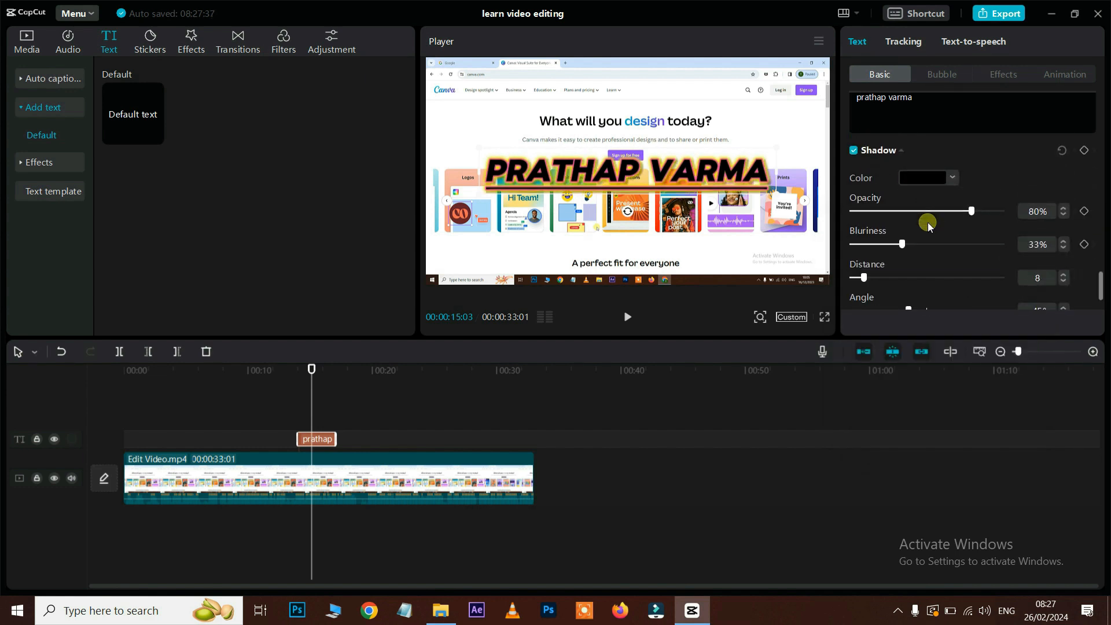
pyautogui.moveTo(984, 197); pyautogui.dragTo(972, 200)
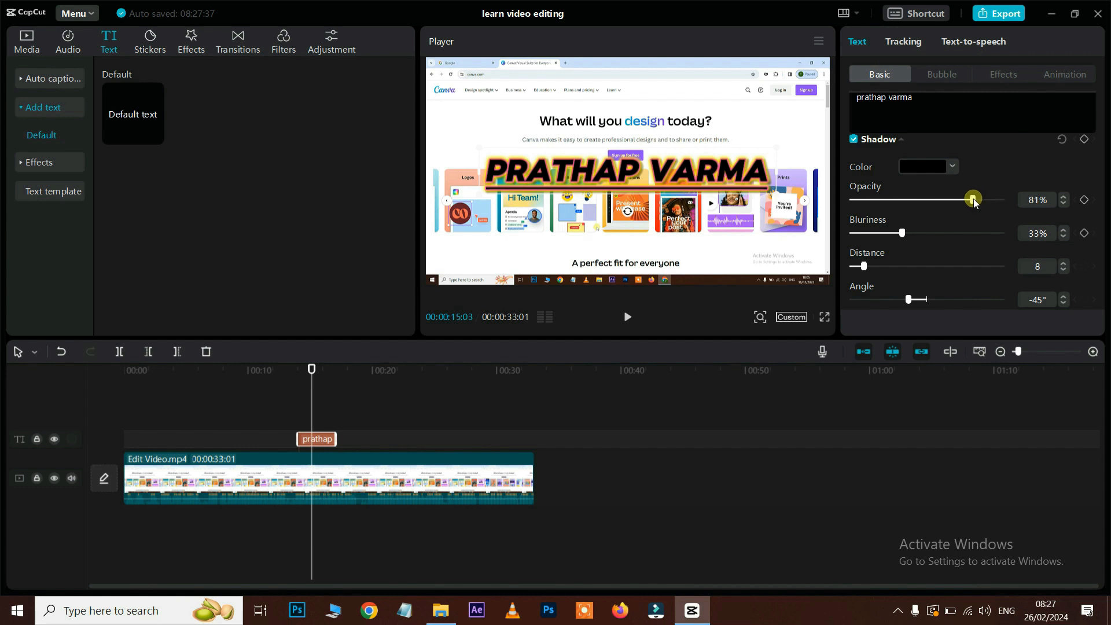
pyautogui.scroll(1, 921, 190)
pyautogui.scroll(1, 915, 187)
pyautogui.scroll(-4, 915, 186)
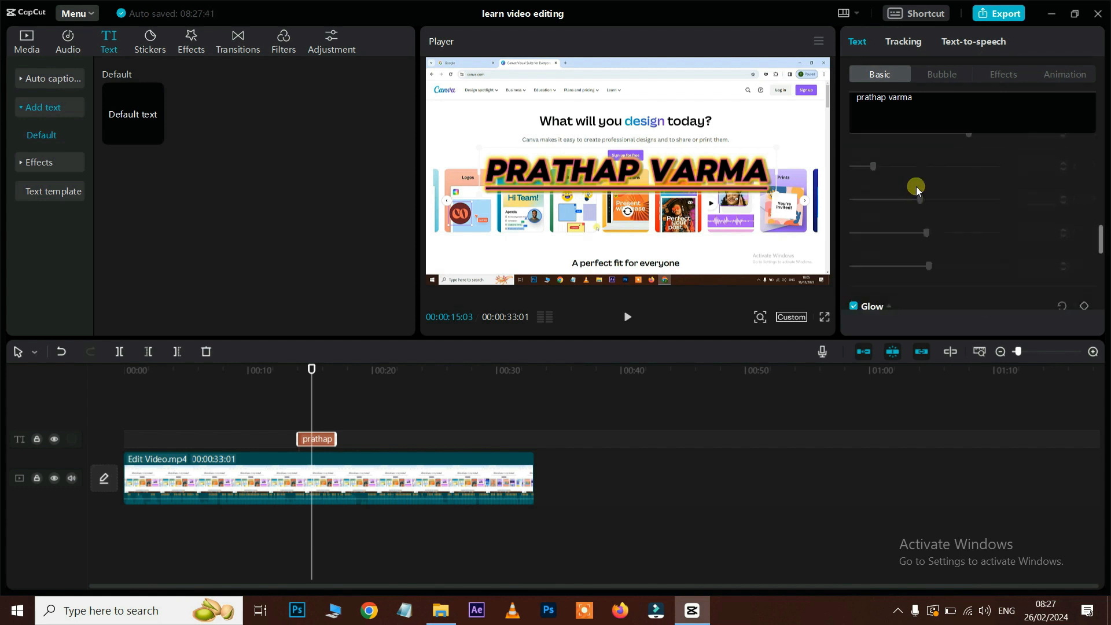
pyautogui.click(855, 267)
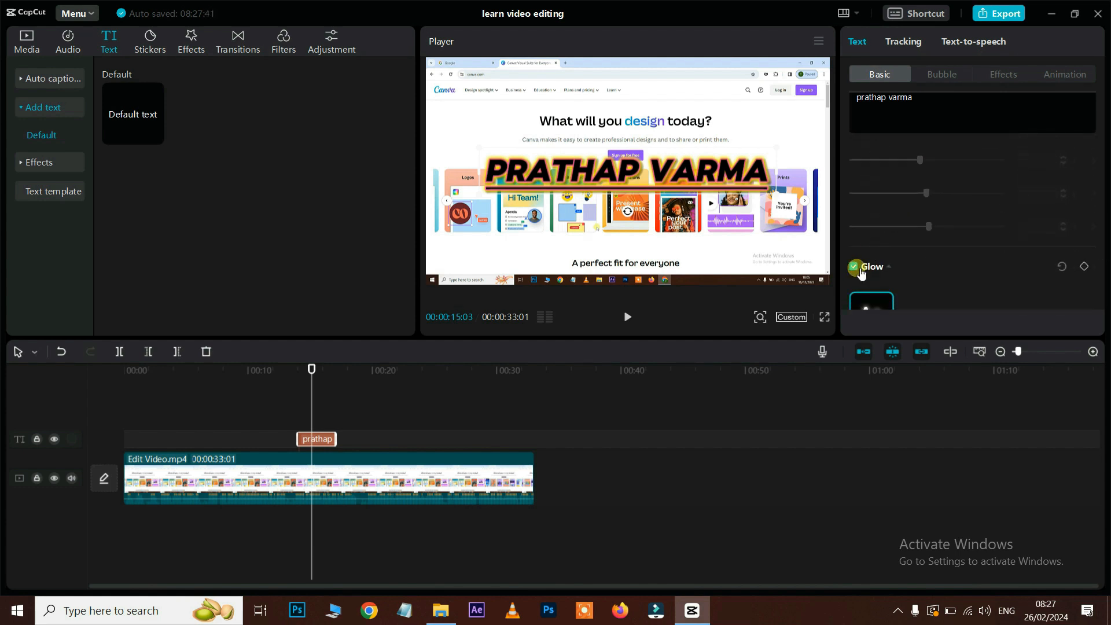
pyautogui.click(855, 266)
pyautogui.scroll(-2, 943, 231)
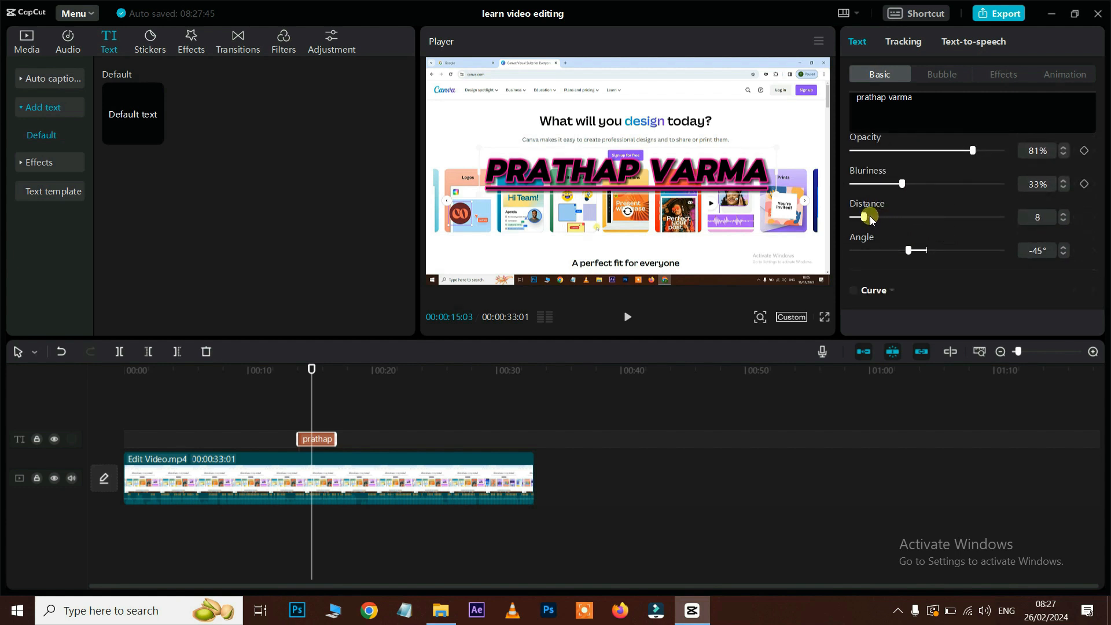
pyautogui.moveTo(867, 217)
pyautogui.mouseDown()
pyautogui.moveTo(922, 217)
pyautogui.moveTo(880, 217)
pyautogui.mouseUp()
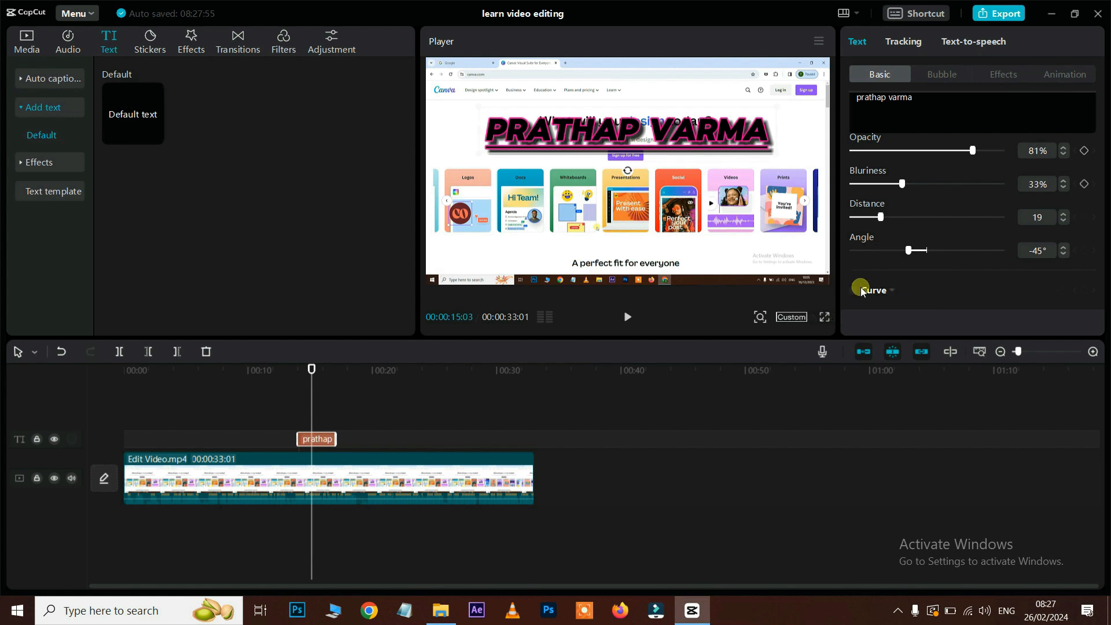
# Step: Remove the title's underline and bend it into an arc with adjusted curve strength
pyautogui.click(856, 291)
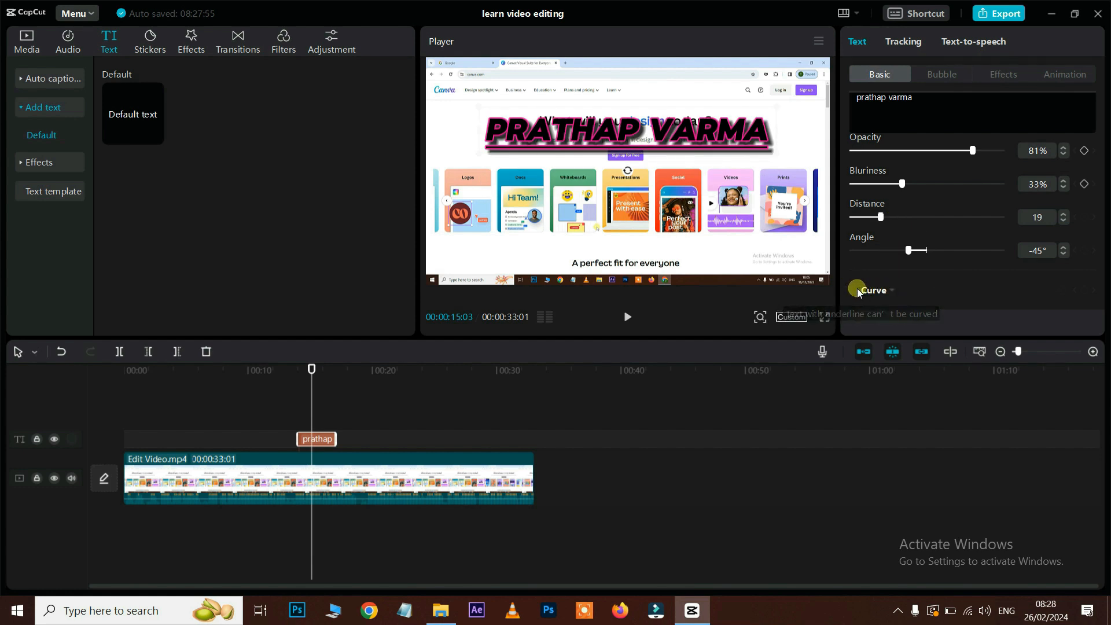
pyautogui.scroll(10, 998, 203)
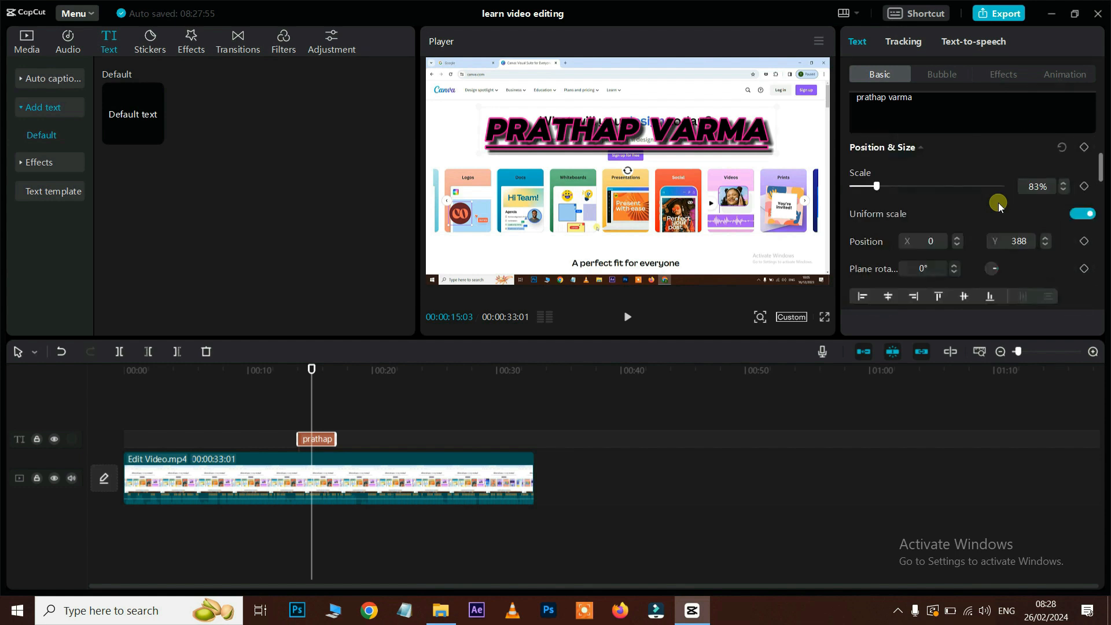
pyautogui.scroll(-1, 999, 203)
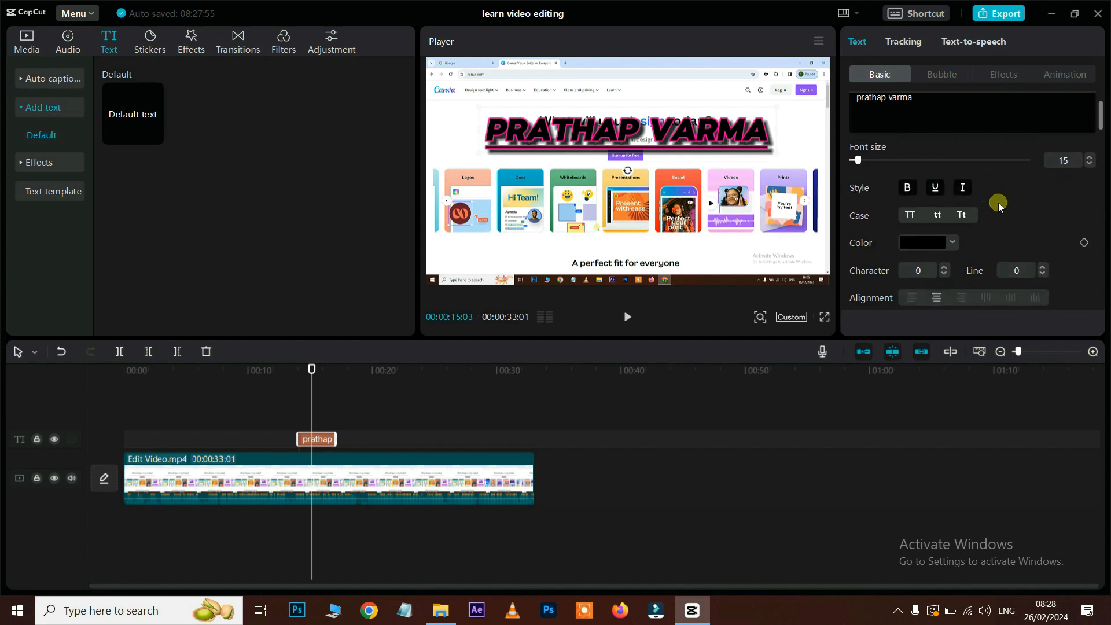
pyautogui.click(936, 191)
pyautogui.scroll(-8, 1004, 223)
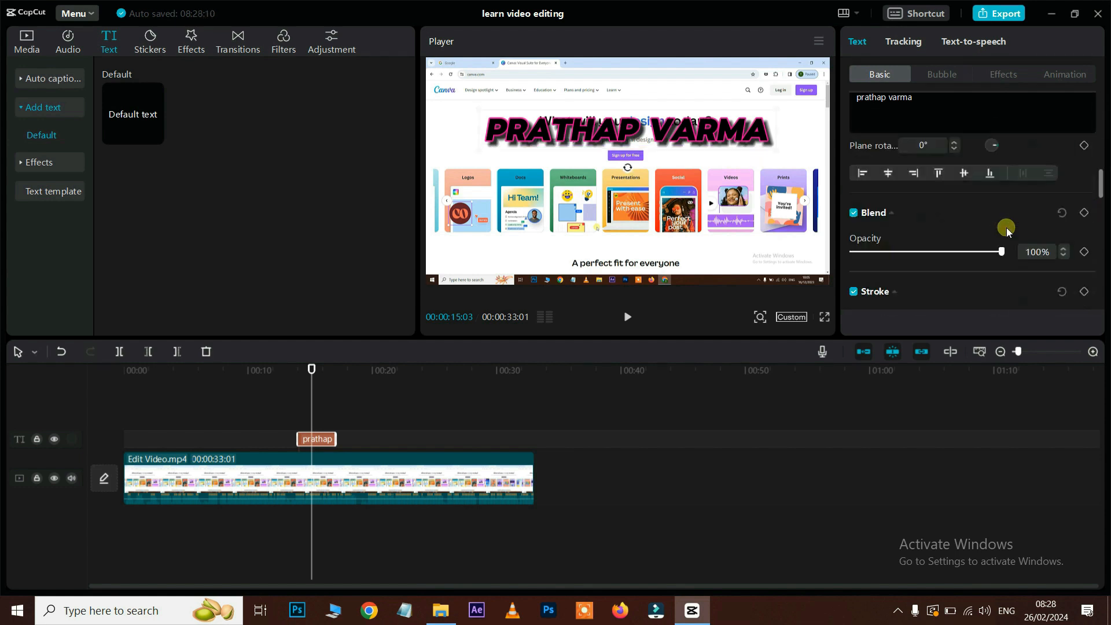
pyautogui.scroll(-3, 1006, 227)
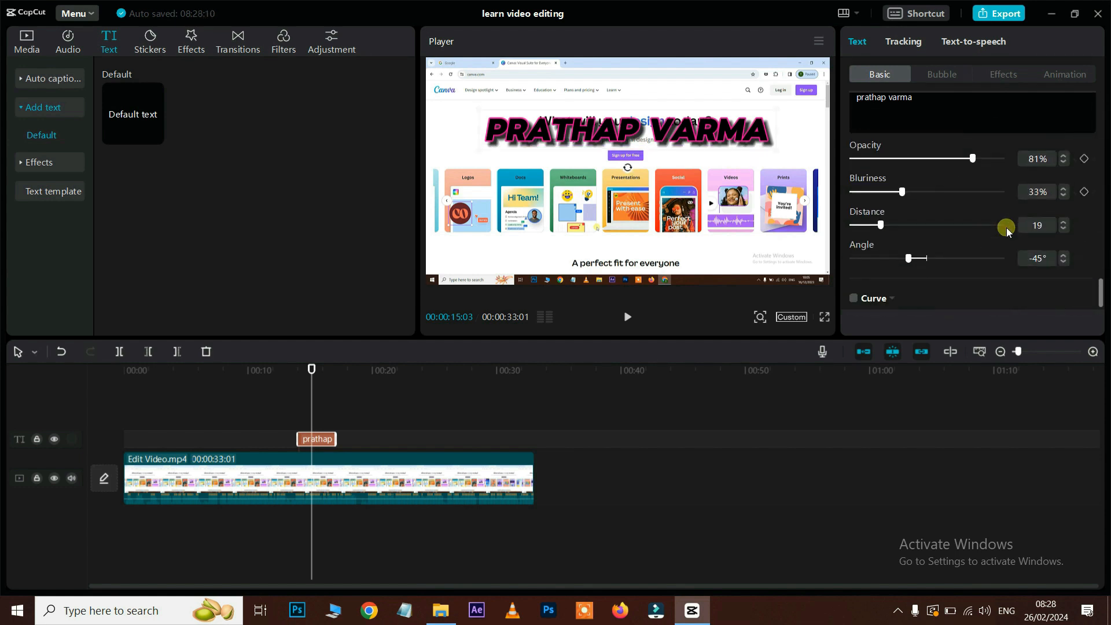
pyautogui.click(855, 289)
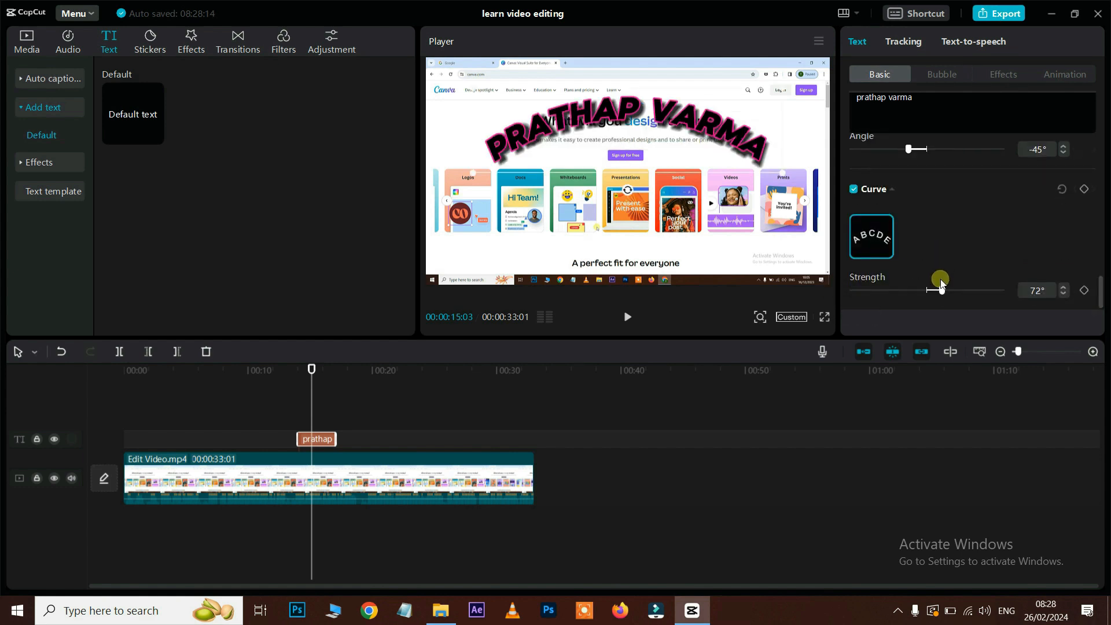
pyautogui.moveTo(943, 288); pyautogui.dragTo(889, 290)
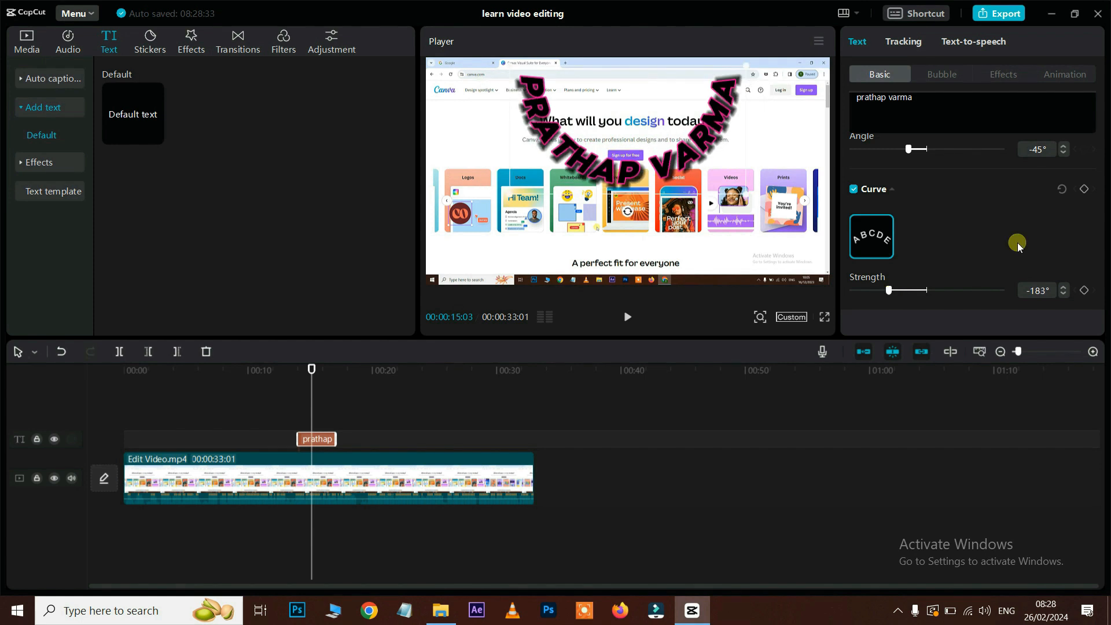
pyautogui.scroll(10, 1024, 301)
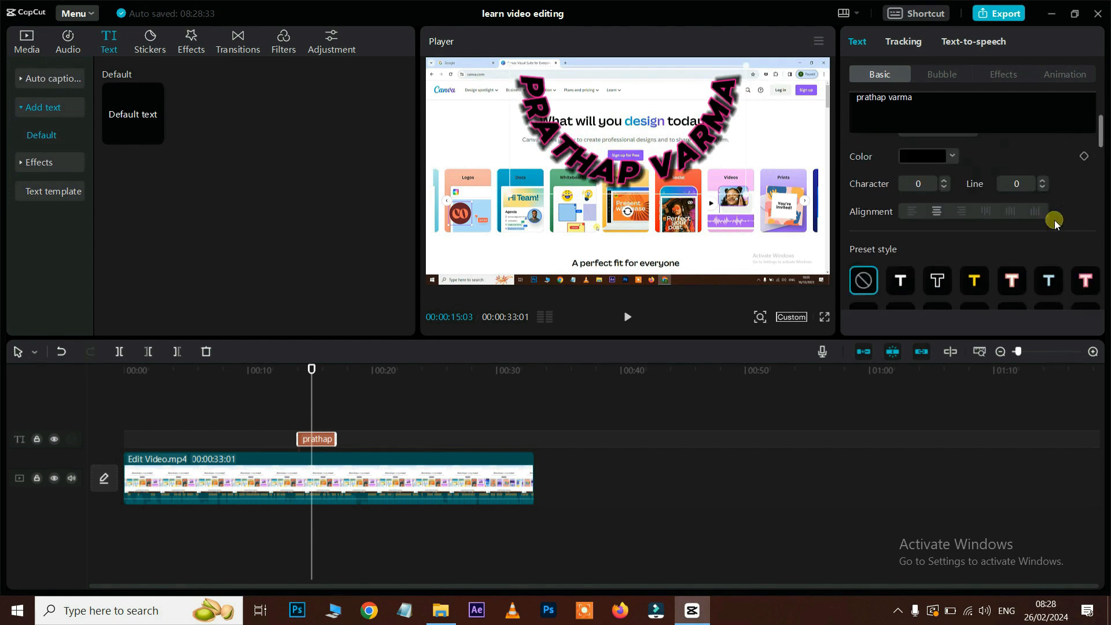
pyautogui.scroll(3, 1055, 220)
pyautogui.scroll(-6, 1055, 220)
pyautogui.scroll(-8, 1054, 223)
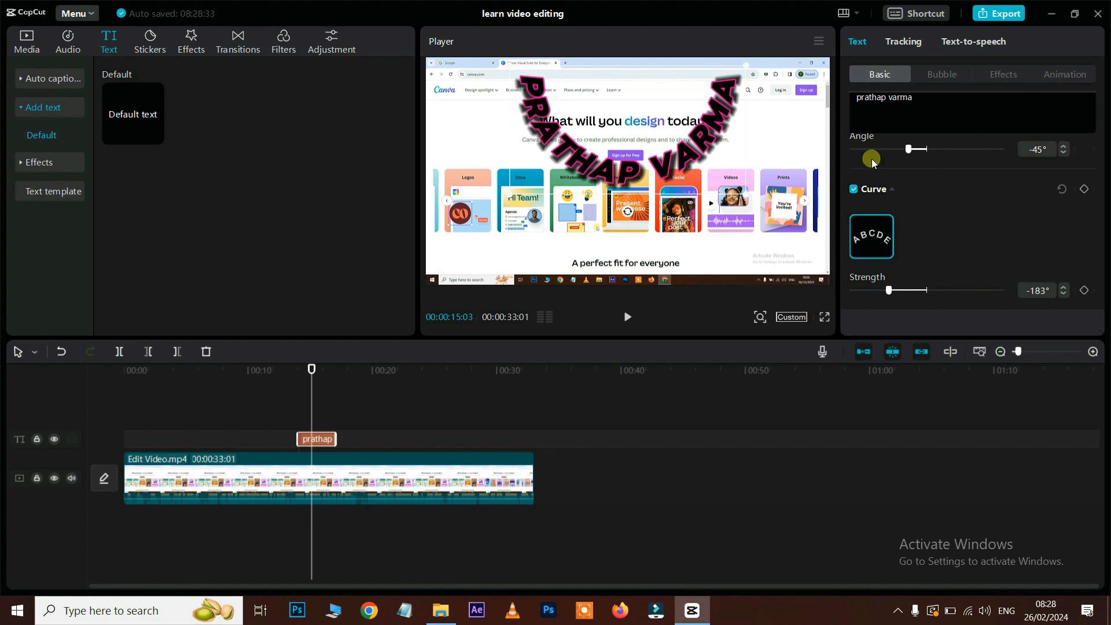
# Step: Retrim the title clip, preview it from the start, then delete it
pyautogui.moveTo(335, 439); pyautogui.dragTo(526, 429)
pyautogui.moveTo(298, 439); pyautogui.dragTo(122, 457)
pyautogui.moveTo(307, 372); pyautogui.dragTo(114, 402)
pyautogui.press('space')
pyautogui.press('space')
pyautogui.moveTo(132, 444); pyautogui.dragTo(301, 438)
pyautogui.moveTo(529, 439); pyautogui.dragTo(217, 440)
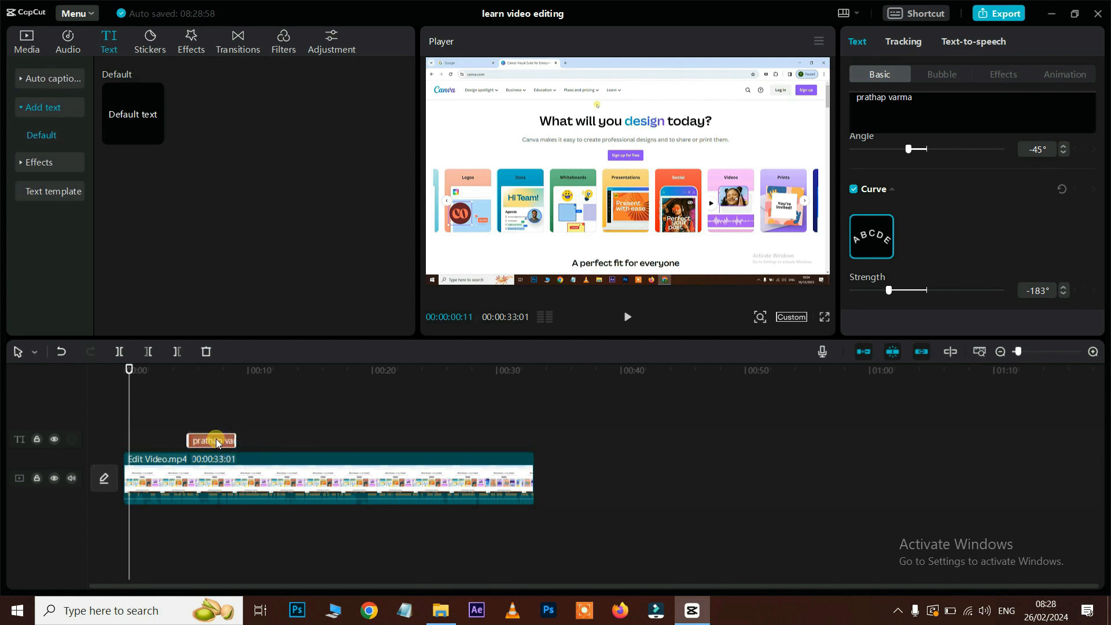
pyautogui.moveTo(185, 378); pyautogui.dragTo(192, 373)
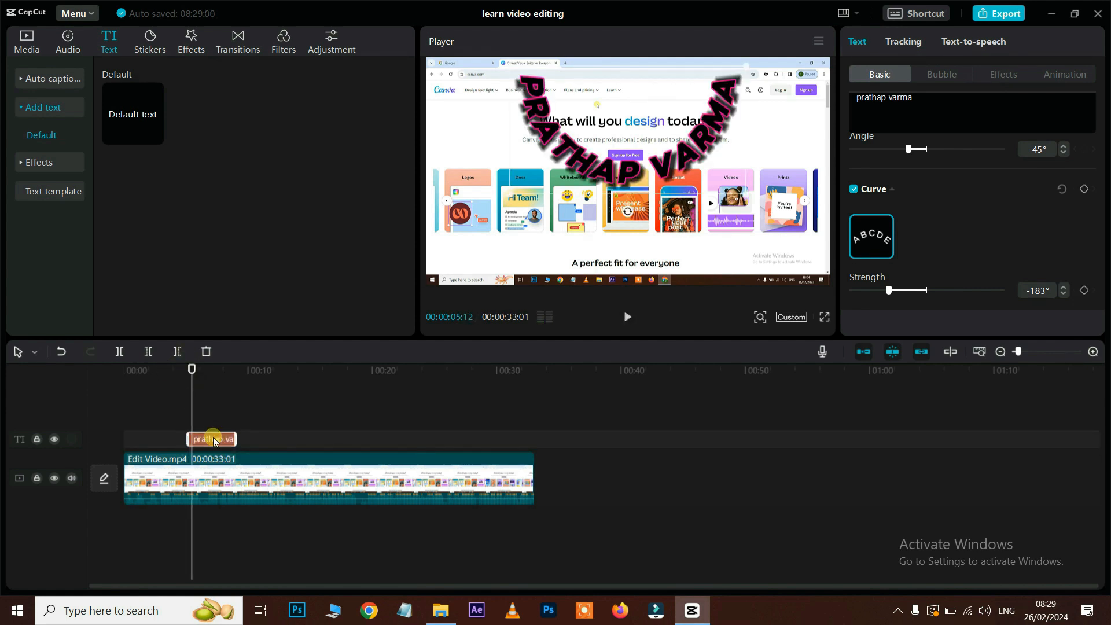
pyautogui.press('Delete')
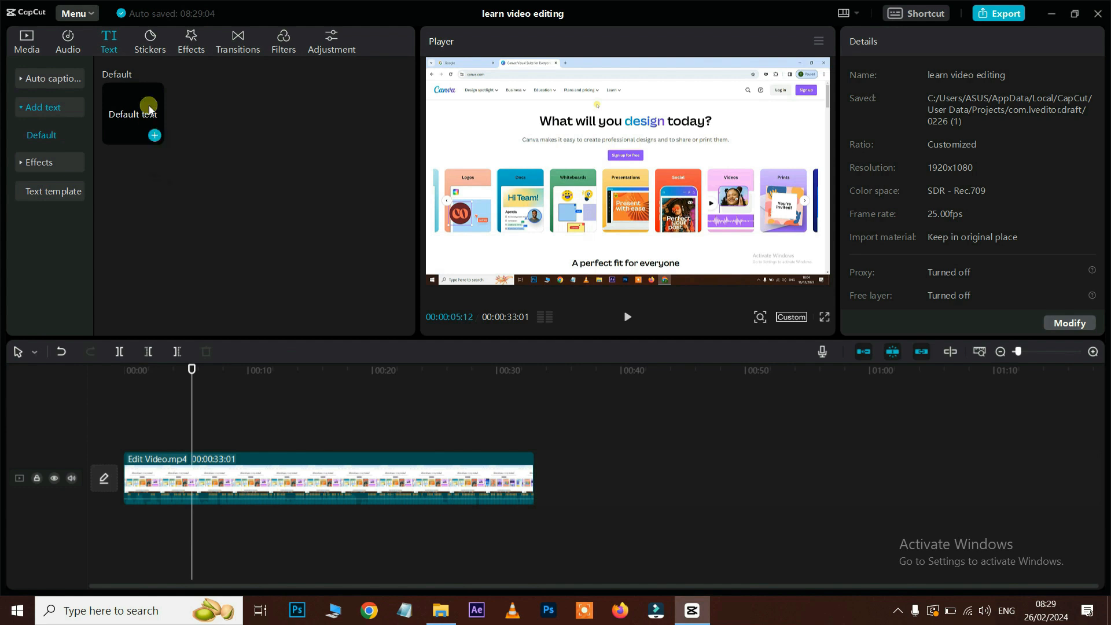
# Step: Replace the Edit Video.mp4 clip on the timeline with the pexels-aman-ragde clip
pyautogui.click(306, 479)
pyautogui.press('Delete')
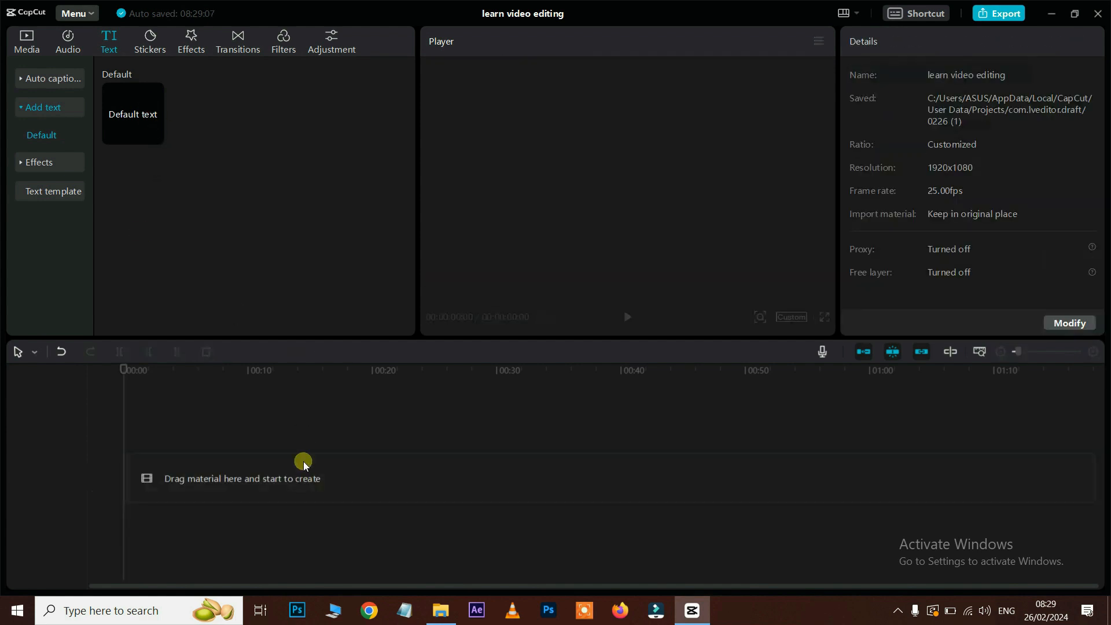
pyautogui.click(26, 44)
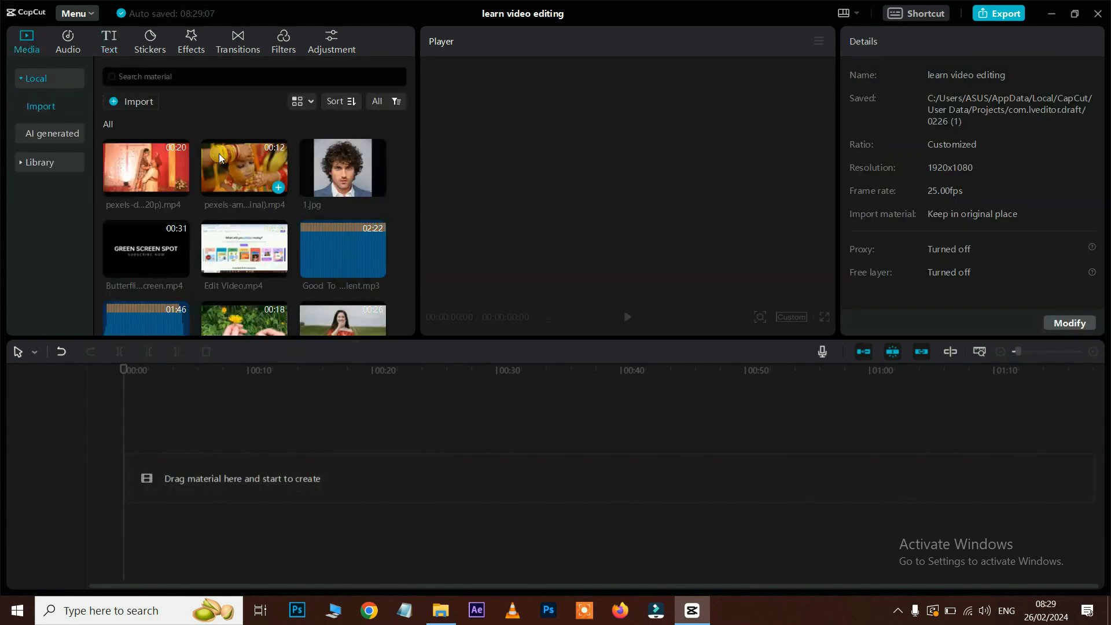
pyautogui.moveTo(219, 154); pyautogui.dragTo(216, 366)
# Step: Download and preview a light teal style from the Text effects presets
pyautogui.click(109, 42)
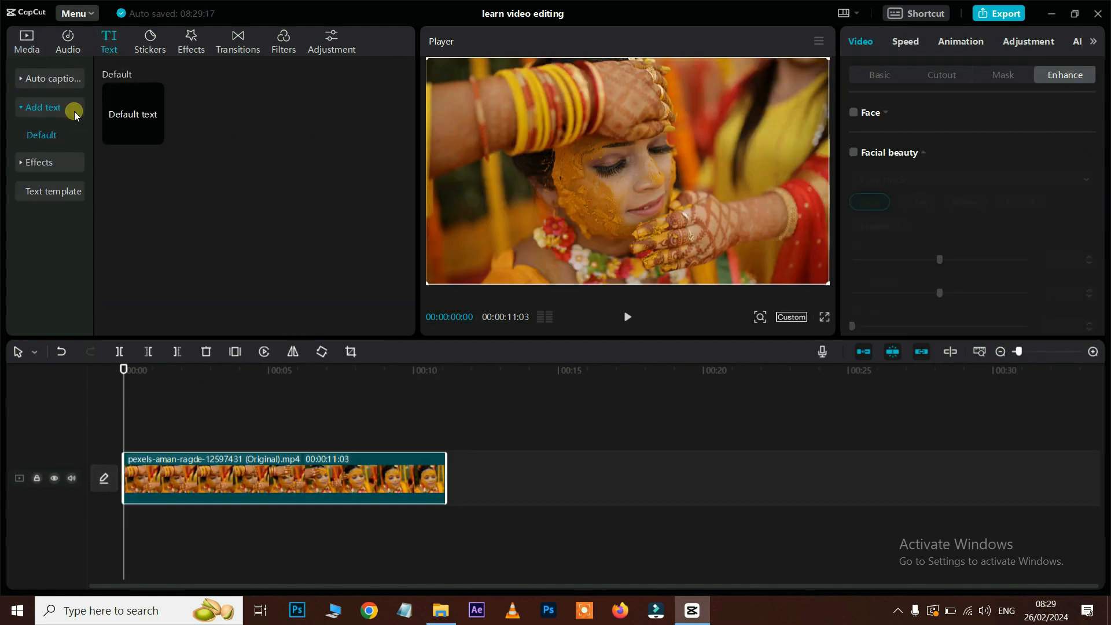
pyautogui.click(41, 163)
pyautogui.scroll(-2, 246, 168)
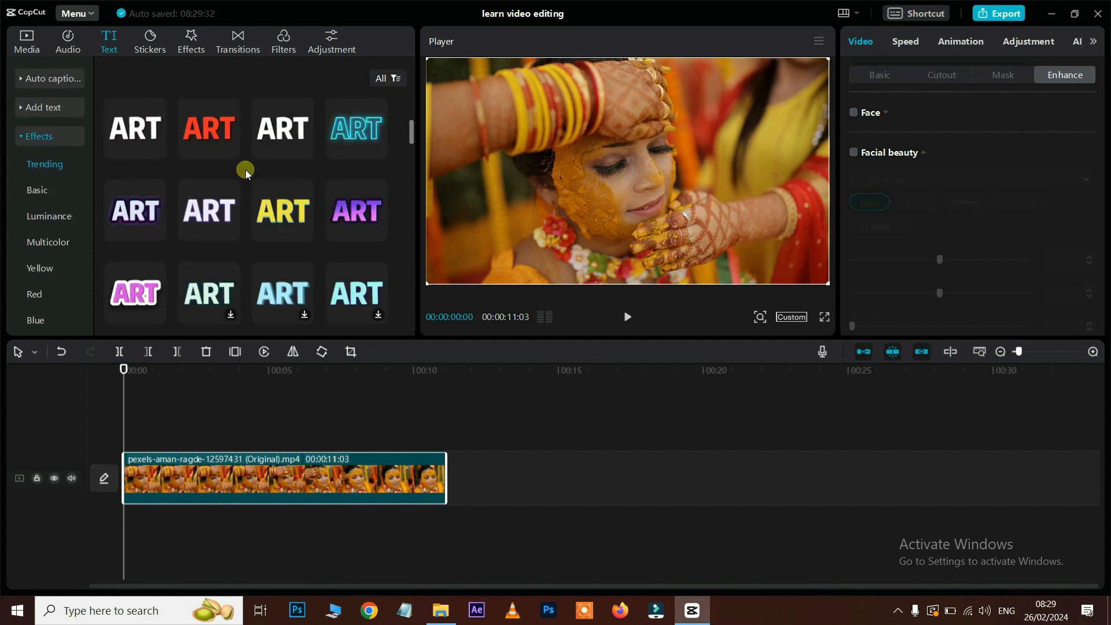
pyautogui.scroll(-1, 245, 172)
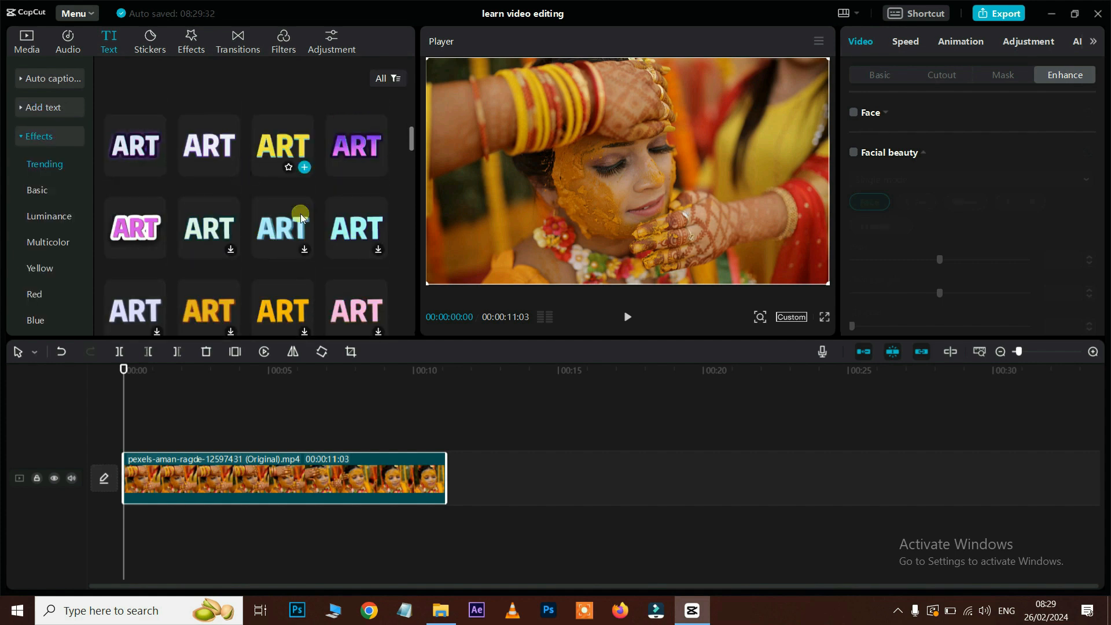
pyautogui.click(377, 250)
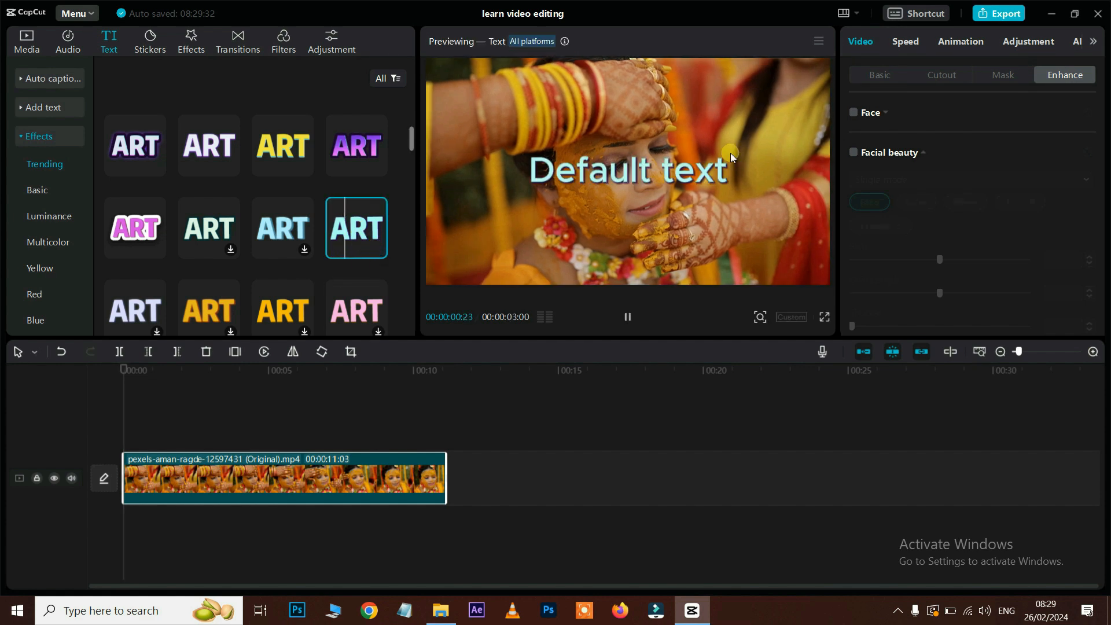
pyautogui.scroll(-3, 277, 162)
pyautogui.scroll(-5, 278, 166)
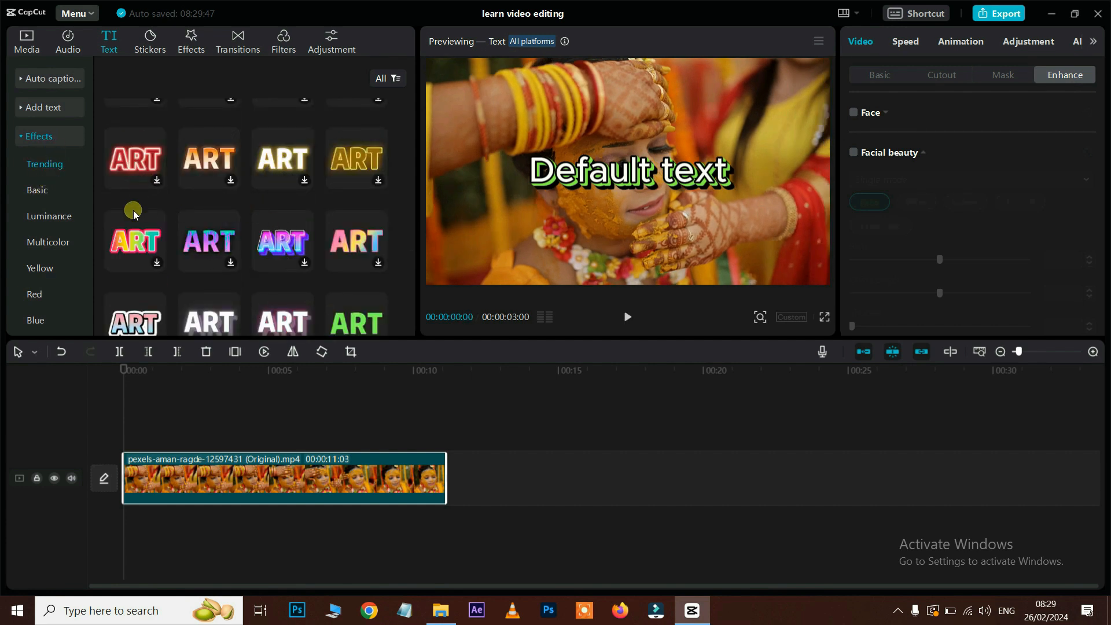
pyautogui.scroll(5, 107, 214)
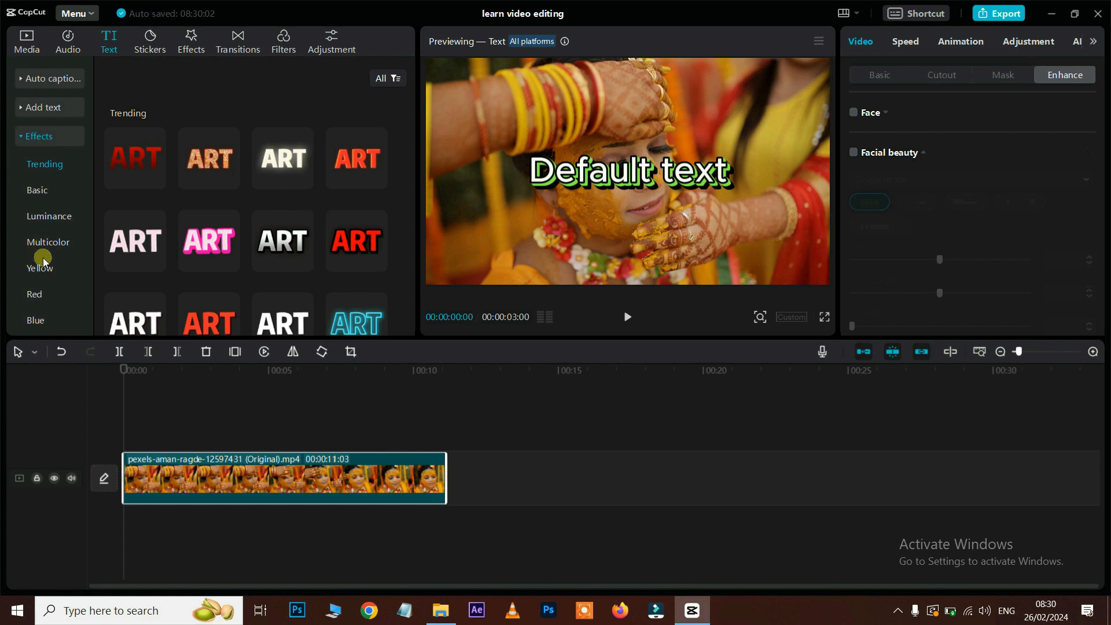
# Step: Browse the Yellow and Multicolor effect styles, then collapse the effect categories list
pyautogui.click(40, 269)
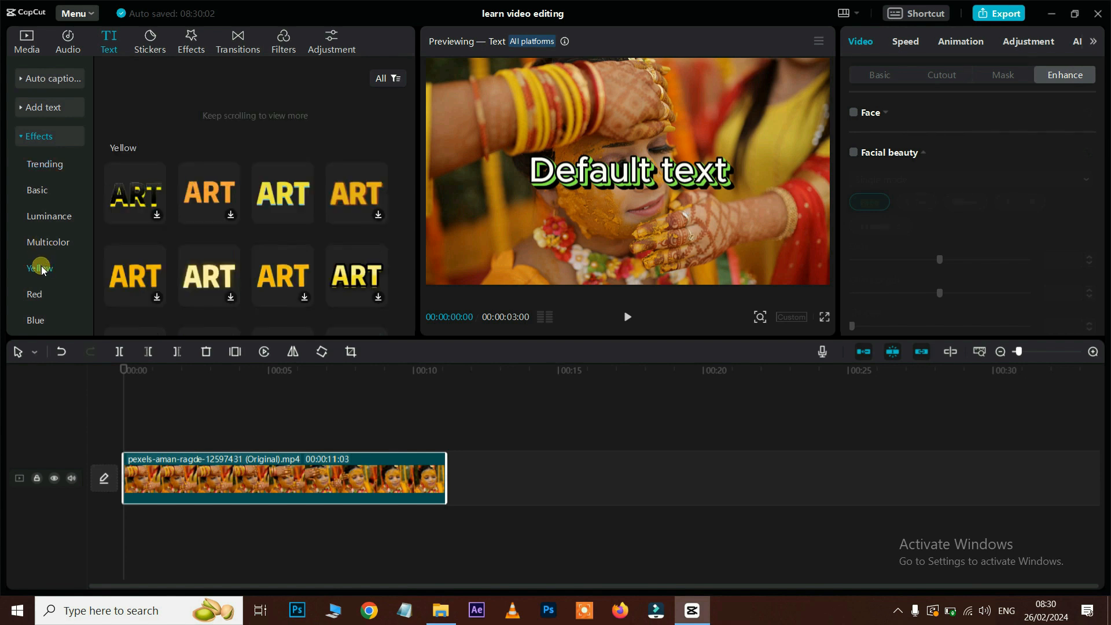
pyautogui.click(44, 244)
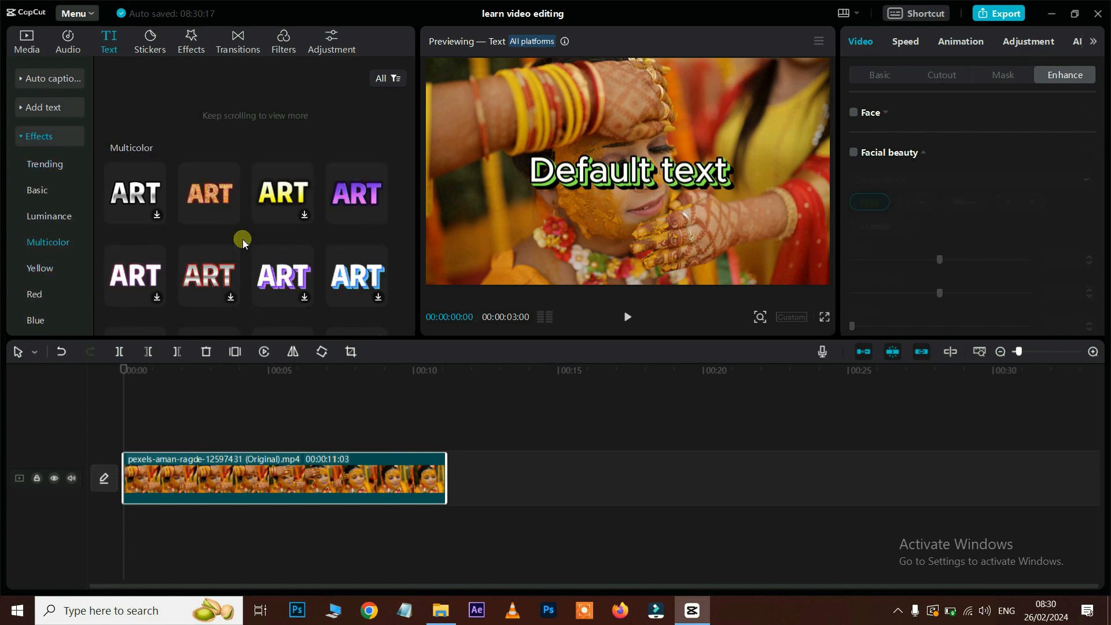
pyautogui.scroll(-1, 241, 241)
pyautogui.scroll(-1, 70, 248)
pyautogui.scroll(-1, 70, 248)
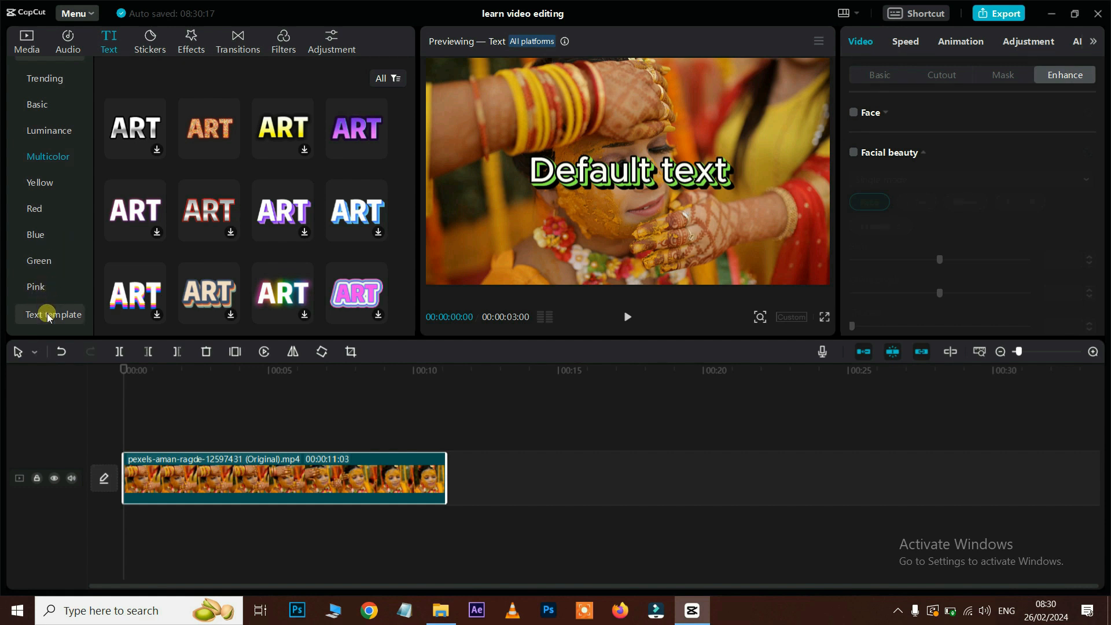
pyautogui.scroll(4, 38, 136)
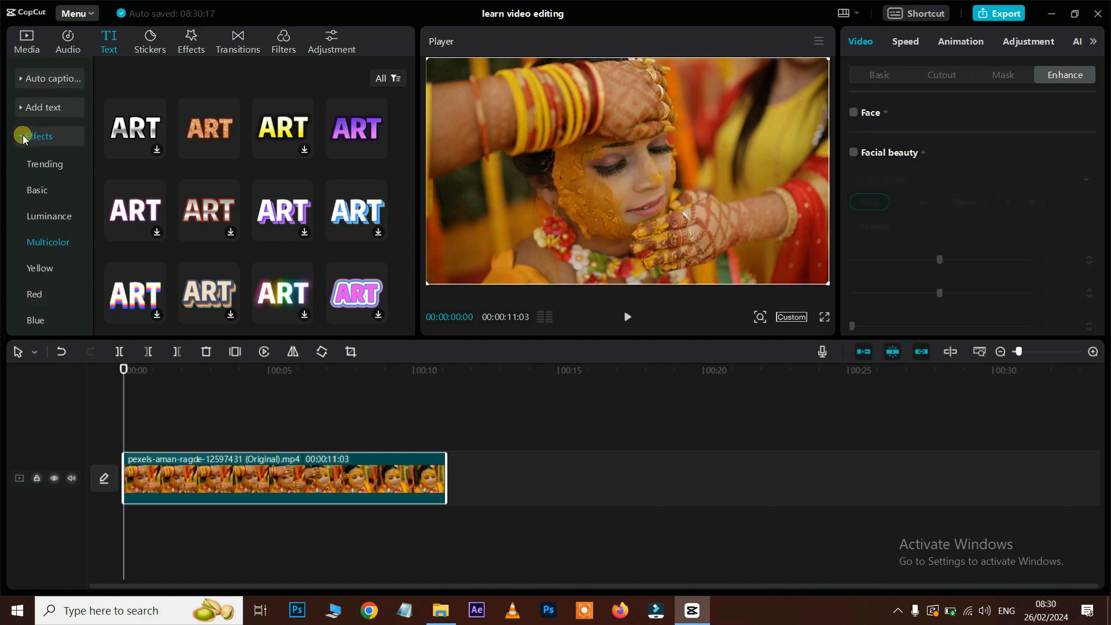
pyautogui.click(18, 139)
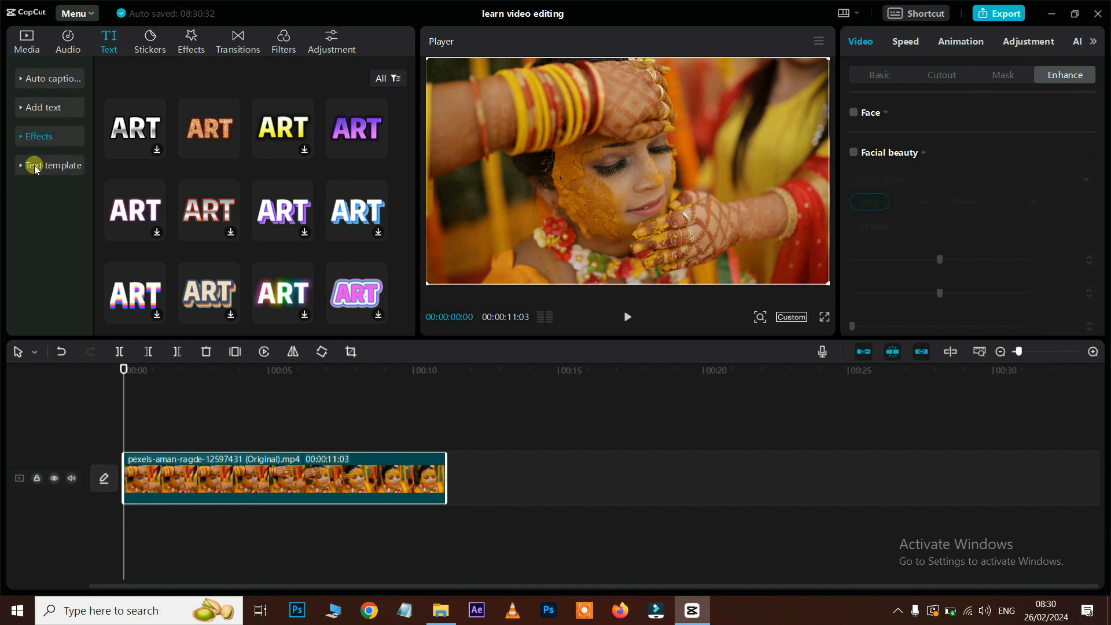
# Step: Add the pink Baby text template to the timeline and play it back
pyautogui.click(19, 166)
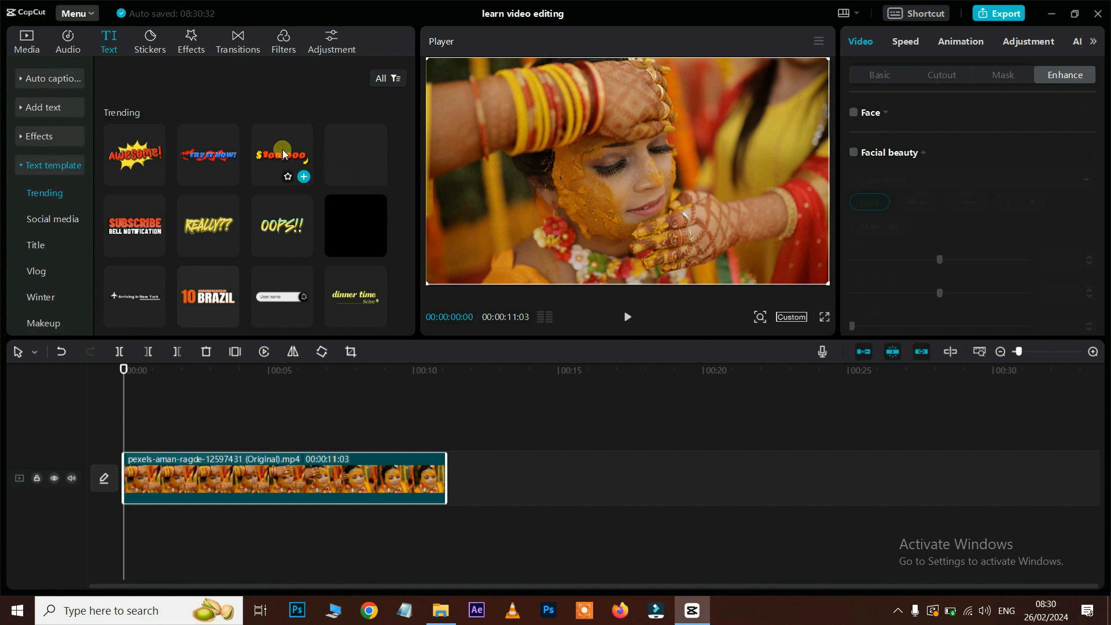
pyautogui.scroll(-3, 215, 271)
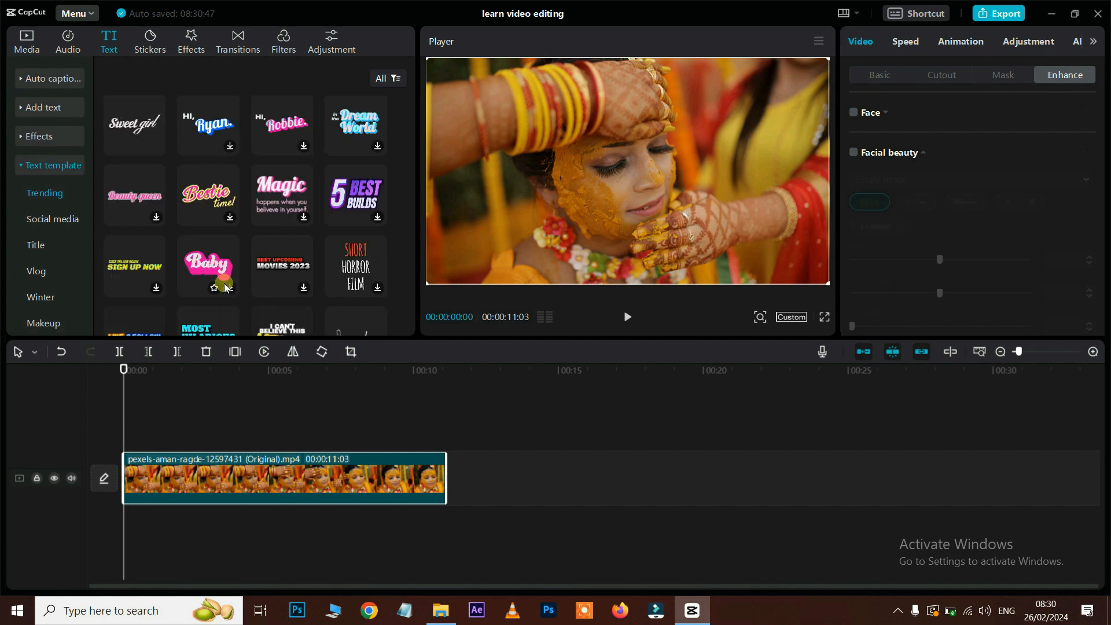
pyautogui.moveTo(230, 289); pyautogui.dragTo(223, 406)
pyautogui.click(207, 369)
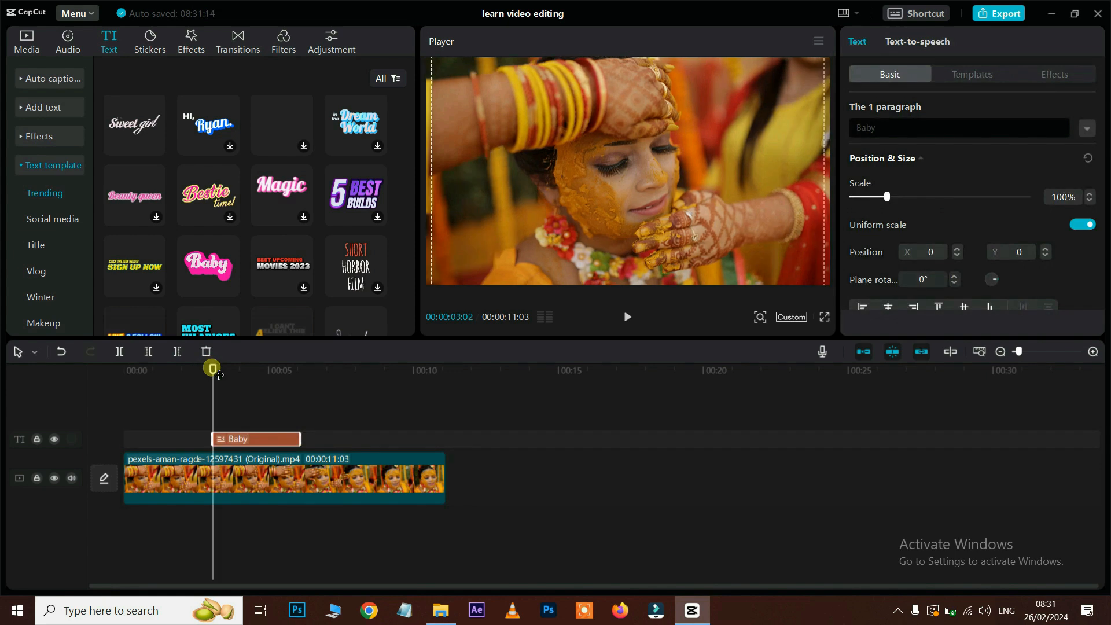
pyautogui.press('space')
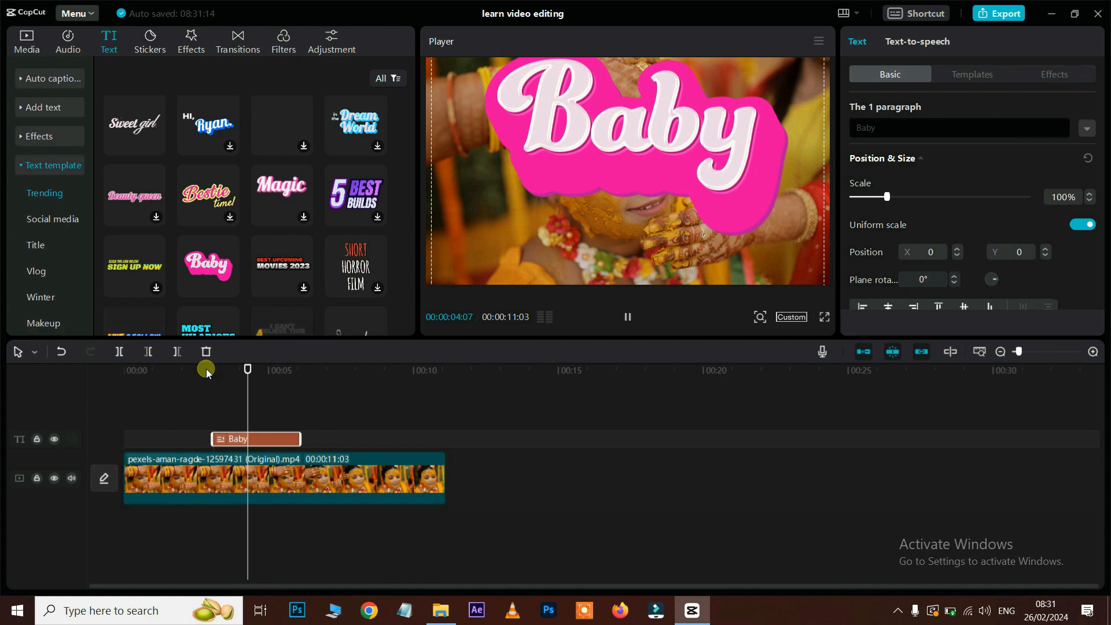
pyautogui.click(887, 196)
# Step: Scale the Baby text to 41%, move it to the upper right, and replay from 00:02
pyautogui.moveTo(887, 197); pyautogui.dragTo(867, 196)
pyautogui.moveTo(652, 192); pyautogui.dragTo(777, 122)
pyautogui.scroll(-1, 976, 207)
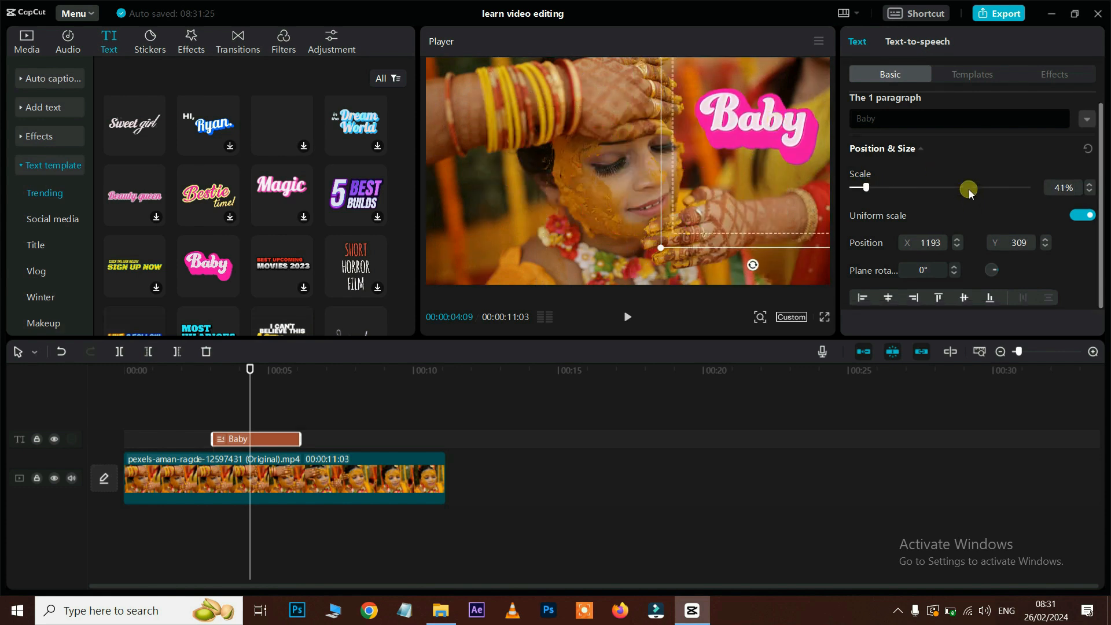
pyautogui.click(195, 370)
pyautogui.press('space')
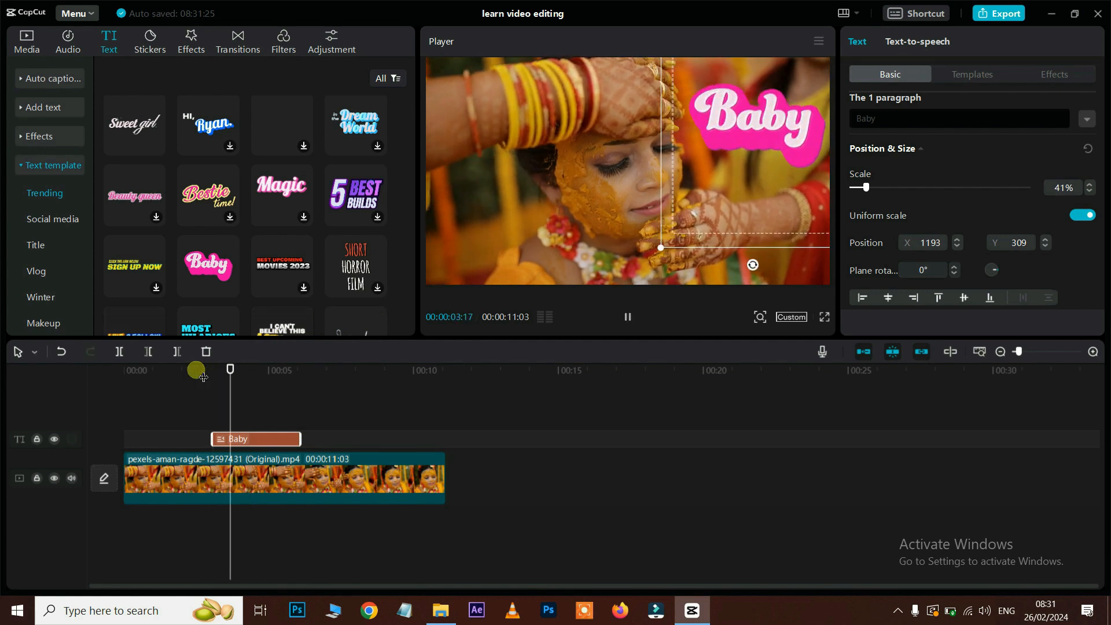
pyautogui.click(210, 378)
pyautogui.scroll(-2, 287, 194)
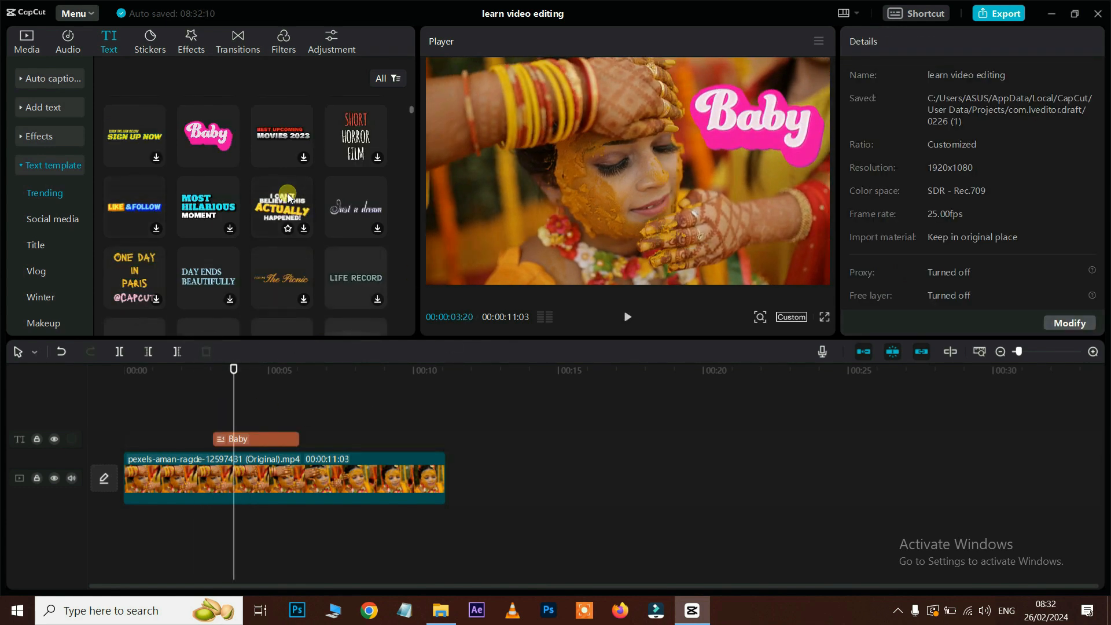
# Step: Add the LIKE &FOLLOW template near the clip's end and preview it
pyautogui.click(156, 230)
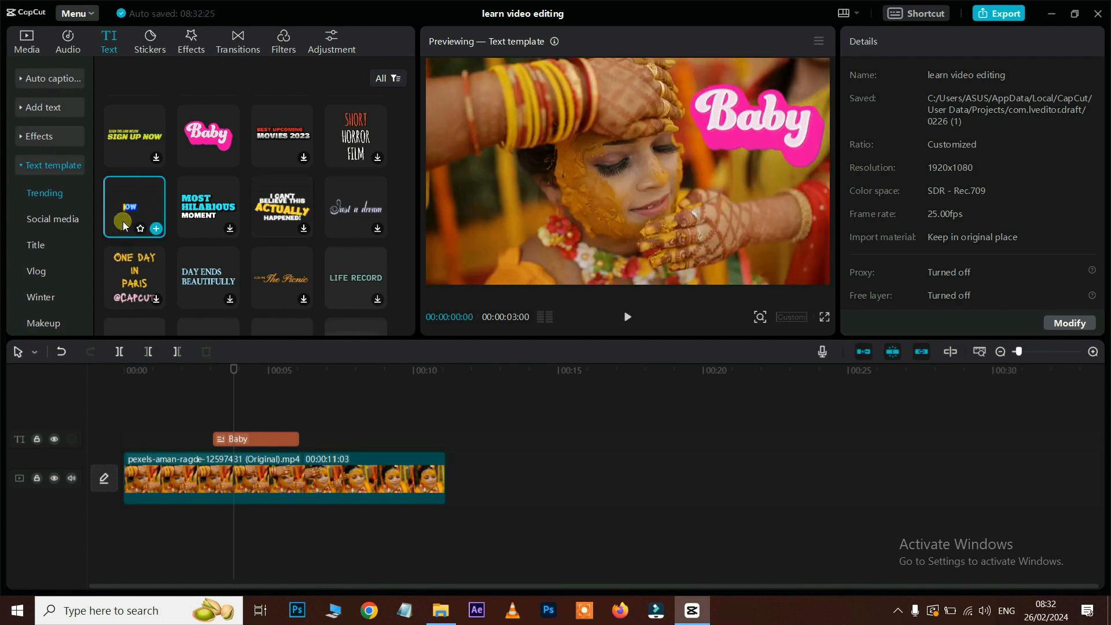
pyautogui.moveTo(142, 193); pyautogui.dragTo(394, 505)
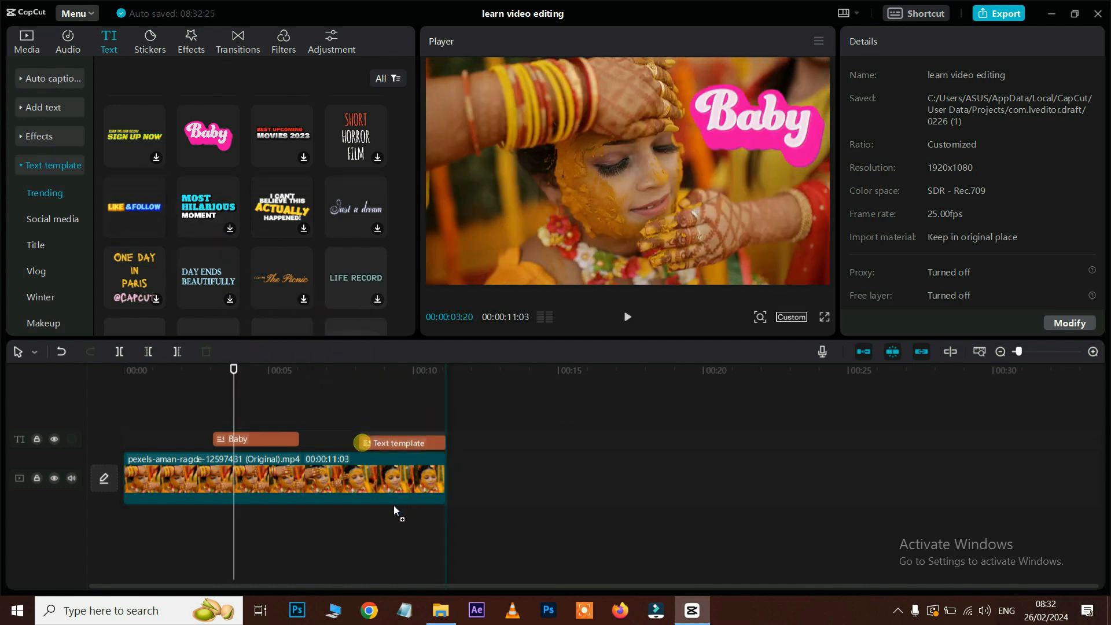
pyautogui.click(350, 370)
pyautogui.press('space')
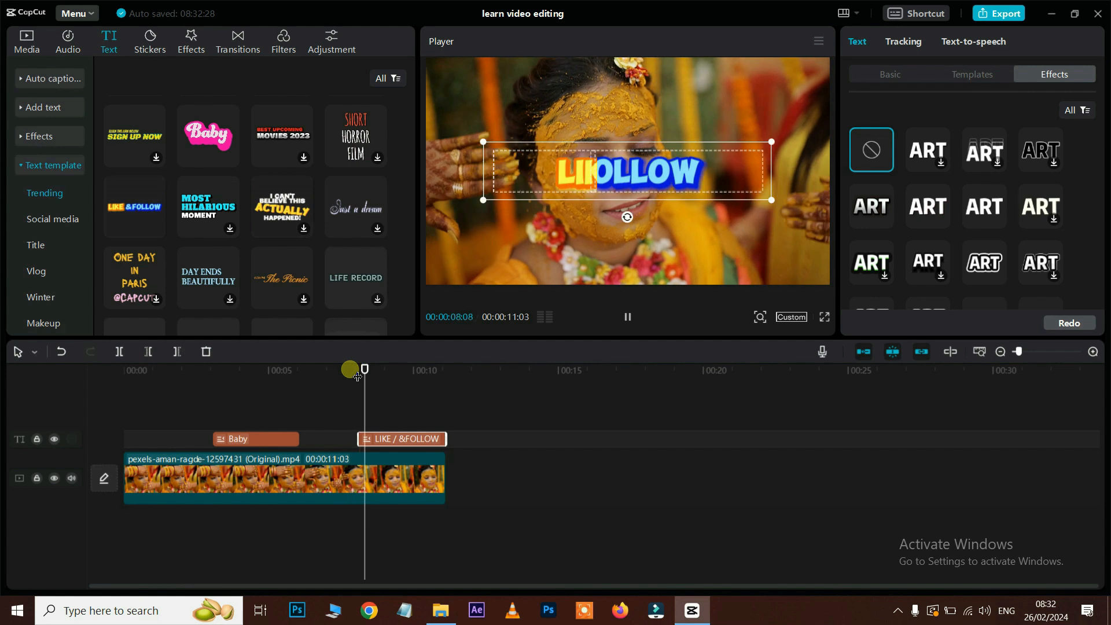
pyautogui.press('space')
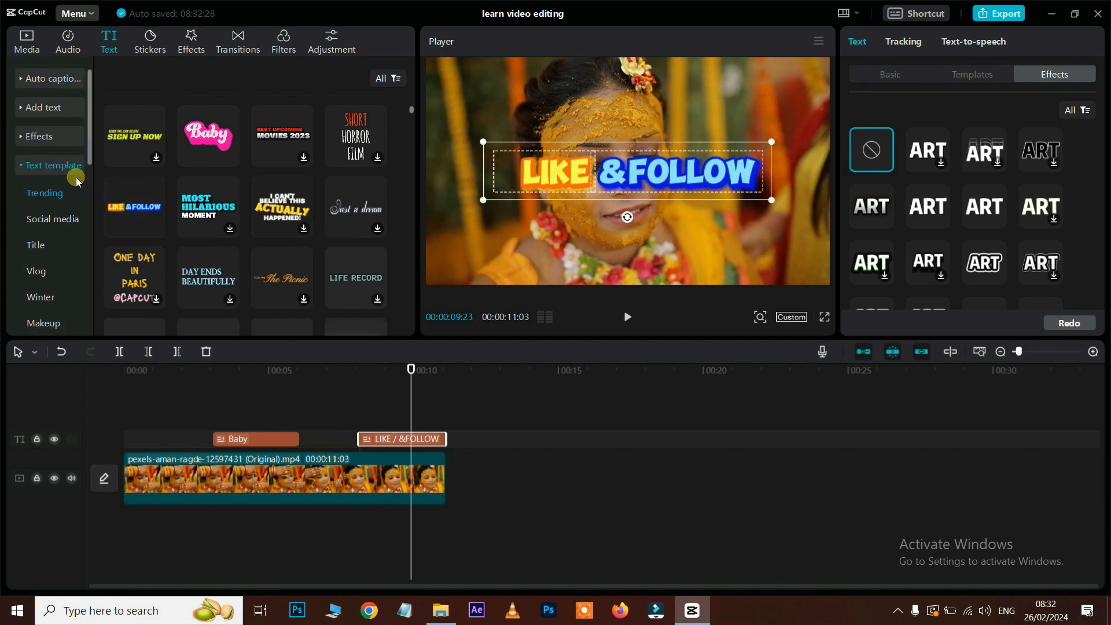
pyautogui.scroll(-2, 51, 226)
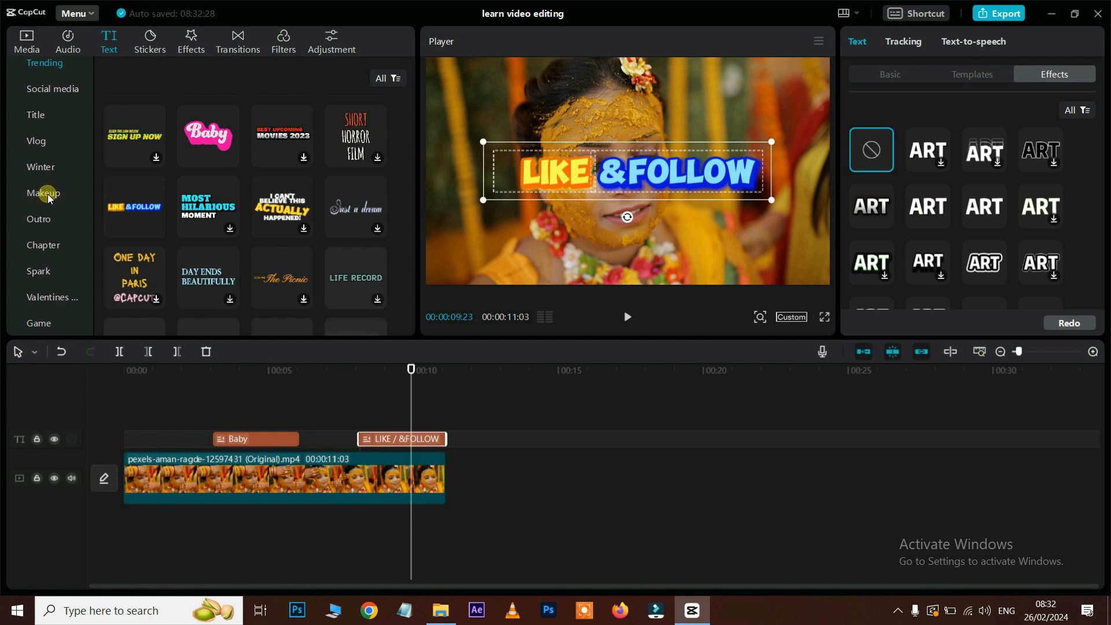
# Step: Browse the Makeup templates and the title's Template, Effects and Basic settings, then select the wedding clip
pyautogui.click(46, 194)
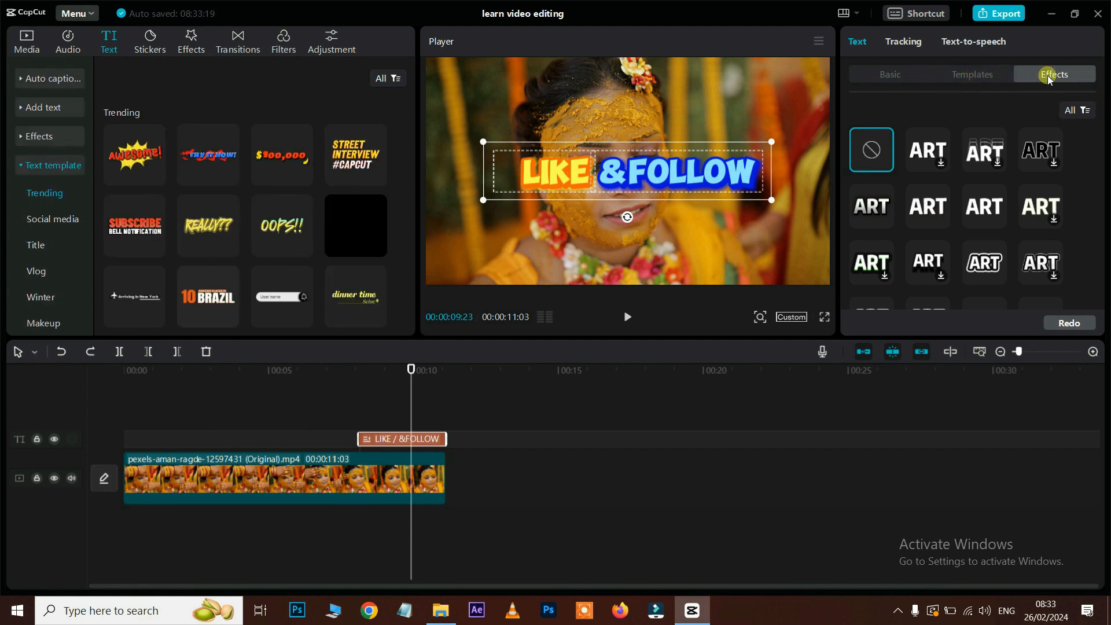
pyautogui.click(974, 77)
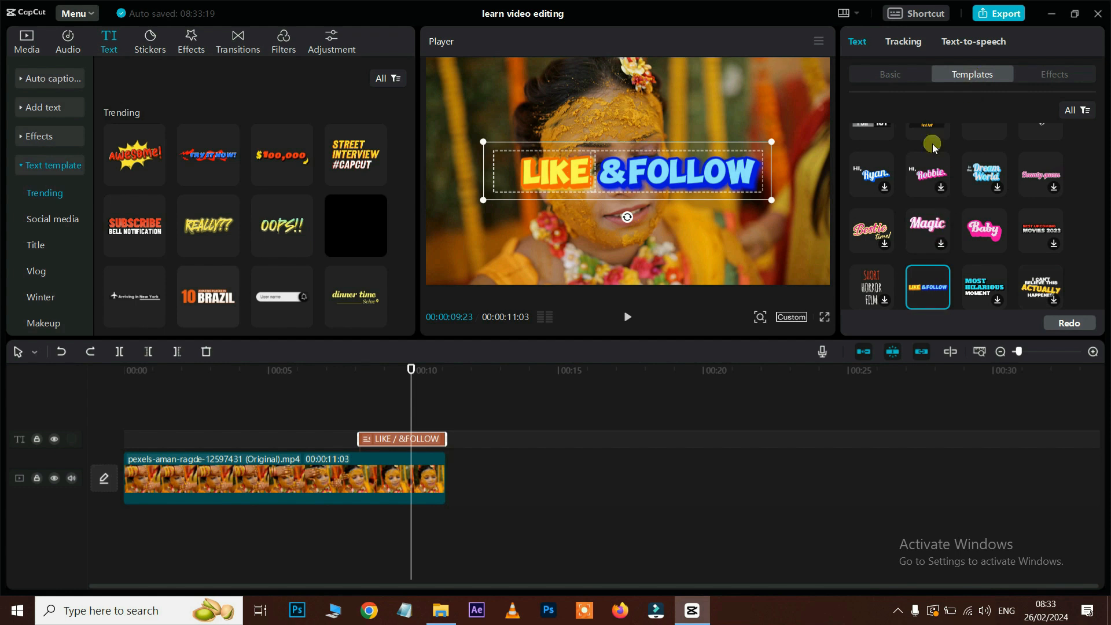
pyautogui.click(1070, 77)
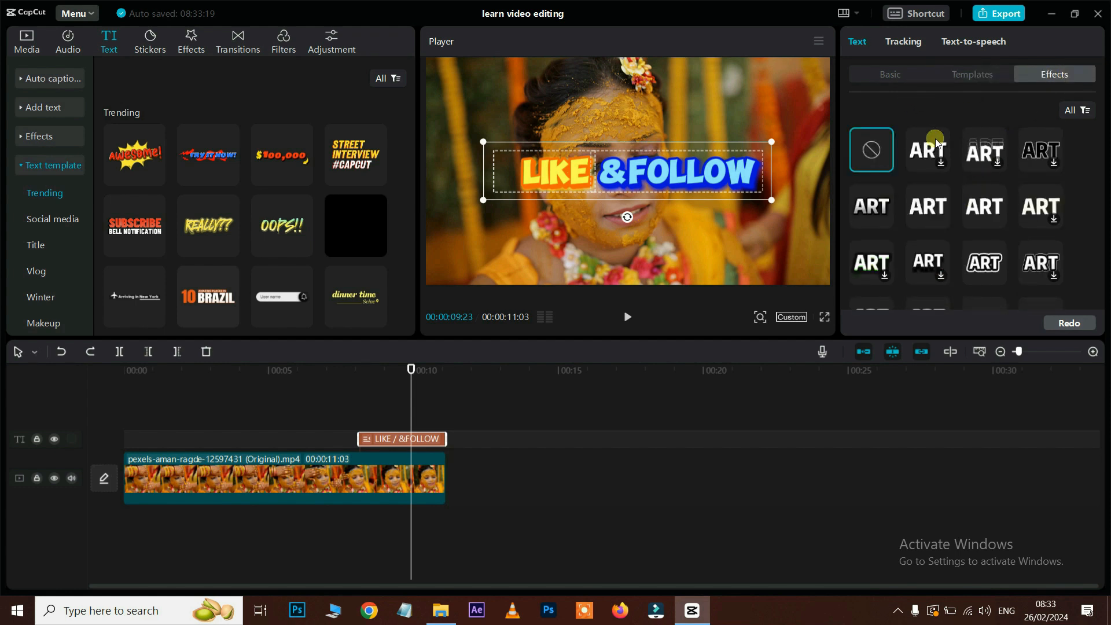
pyautogui.click(901, 77)
pyautogui.scroll(-1, 980, 153)
pyautogui.scroll(1, 980, 152)
pyautogui.click(1026, 73)
pyautogui.click(354, 477)
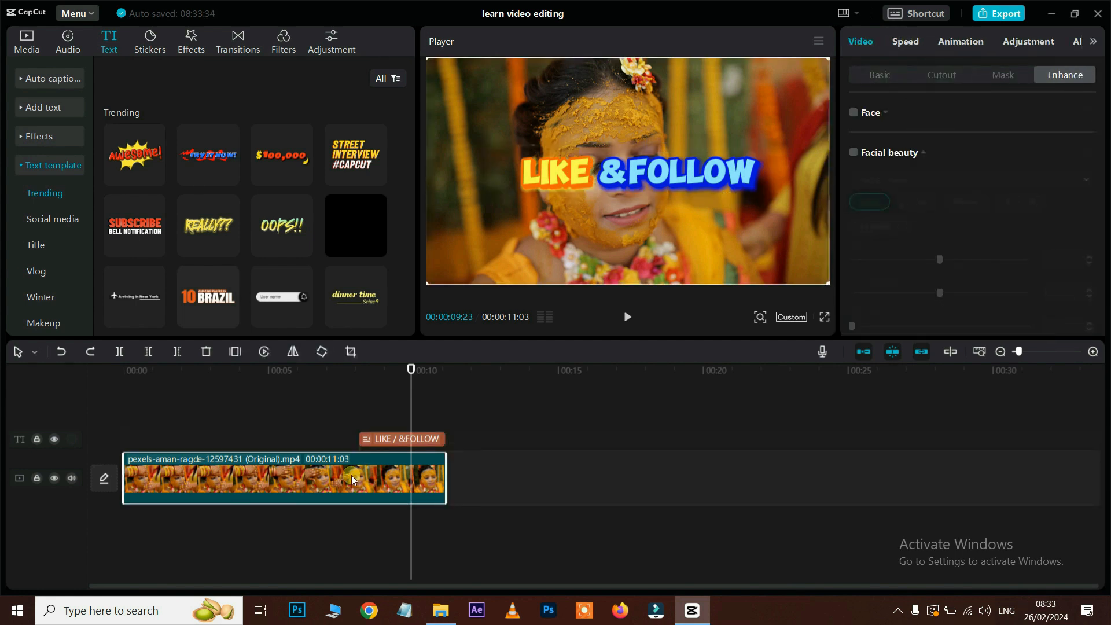
# Step: Replace the wedding clip with the surfing clip and preview it
pyautogui.press('Delete')
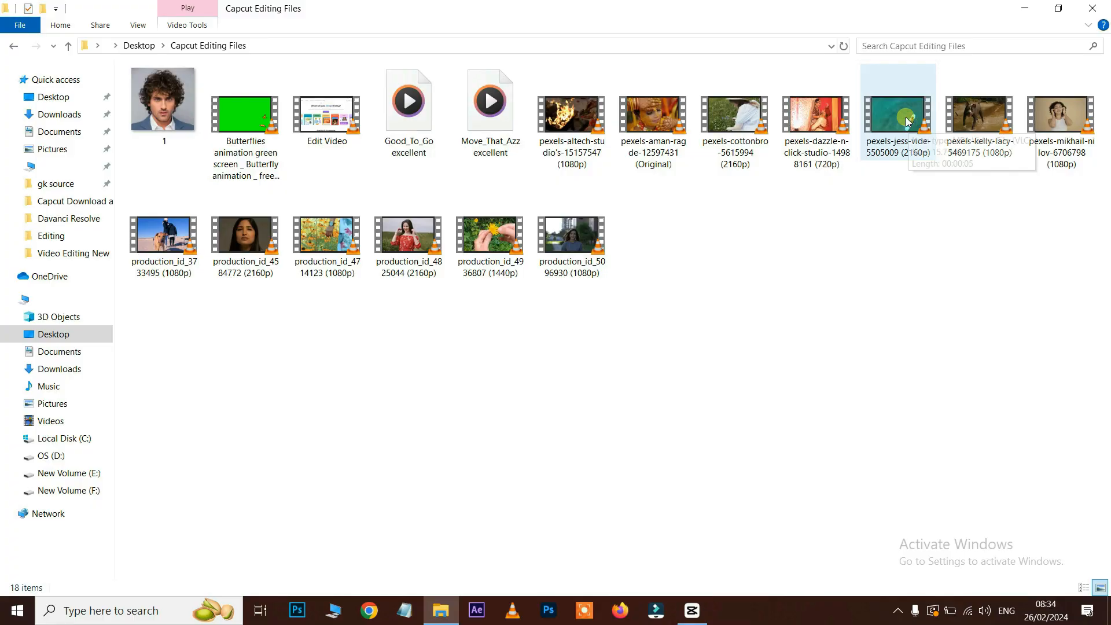
pyautogui.moveTo(905, 117); pyautogui.dragTo(450, 481)
pyautogui.press('space')
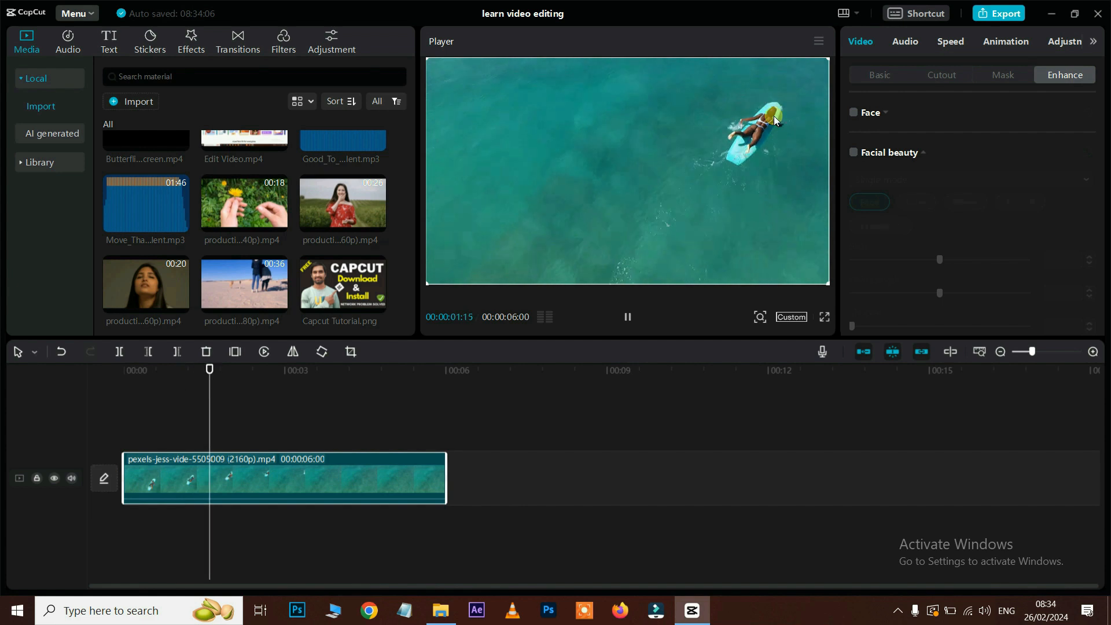
pyautogui.click(793, 91)
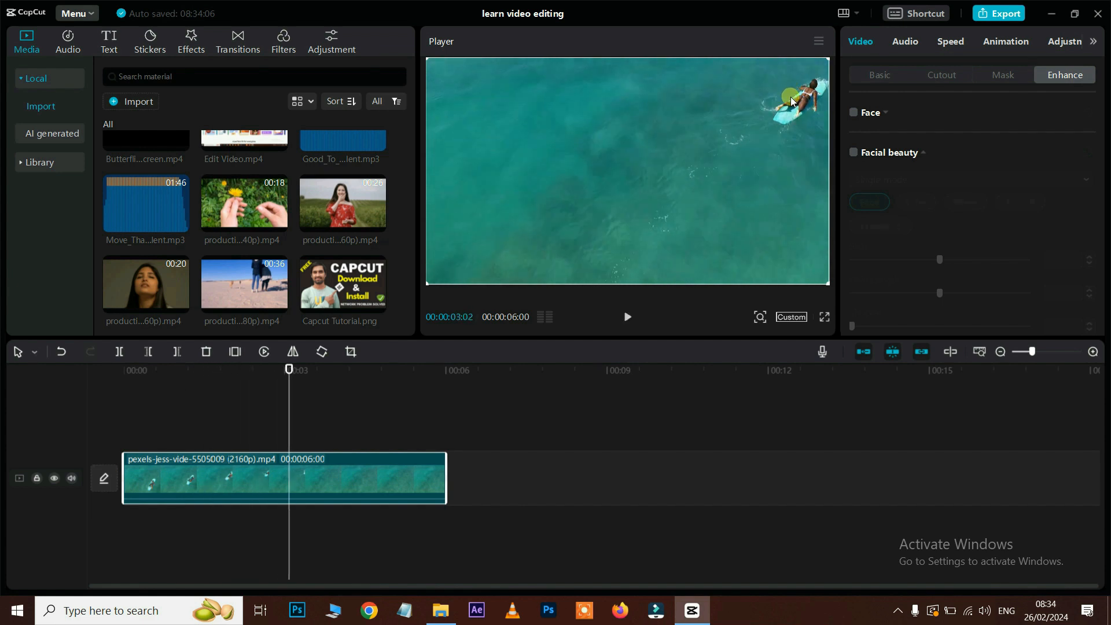
pyautogui.moveTo(288, 366); pyautogui.dragTo(94, 401)
pyautogui.click(242, 476)
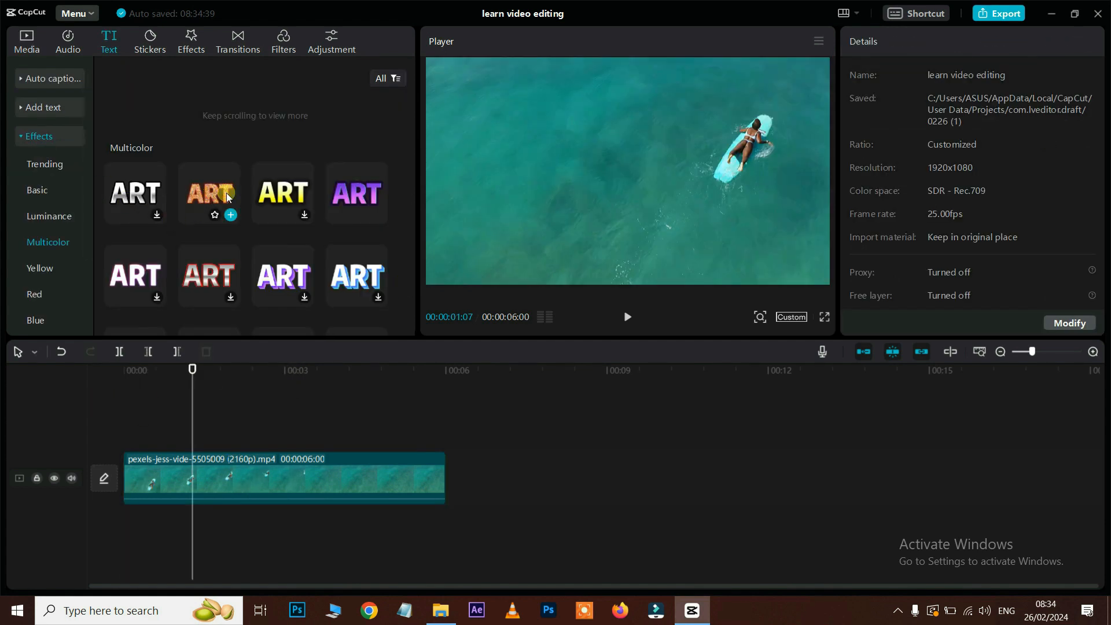
# Step: Add an orange Multicolor 'Riya' title starting at 00:00, lengthened to about 4 seconds
pyautogui.click(223, 203)
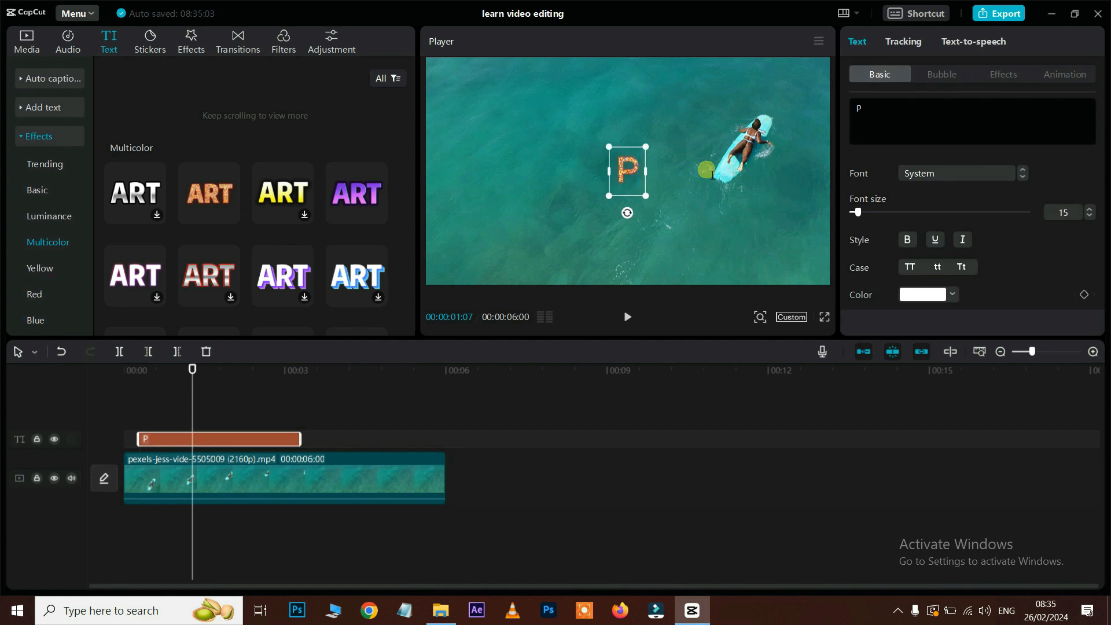
pyautogui.write('Riya')
pyautogui.click(298, 407)
pyautogui.moveTo(300, 370); pyautogui.dragTo(85, 389)
pyautogui.moveTo(150, 445); pyautogui.dragTo(118, 444)
pyautogui.moveTo(133, 373); pyautogui.dragTo(359, 373)
pyautogui.moveTo(301, 438); pyautogui.dragTo(348, 440)
pyautogui.moveTo(233, 378); pyautogui.dragTo(79, 382)
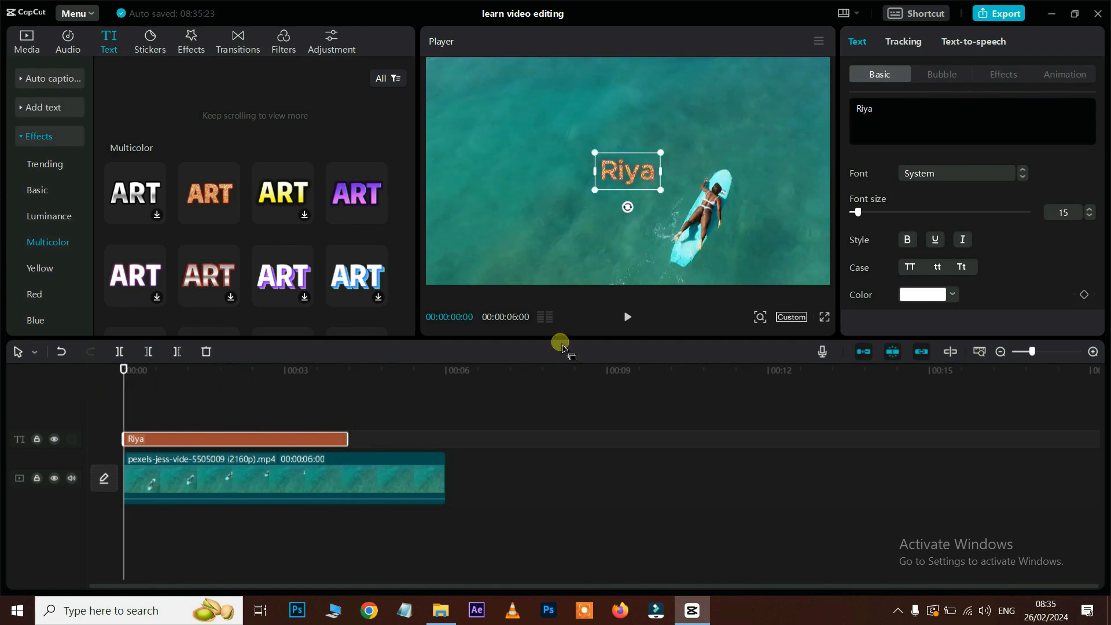
# Step: Motion-track the Riya title to the surfer with a widened tracking box, then replay to verify
pyautogui.click(917, 42)
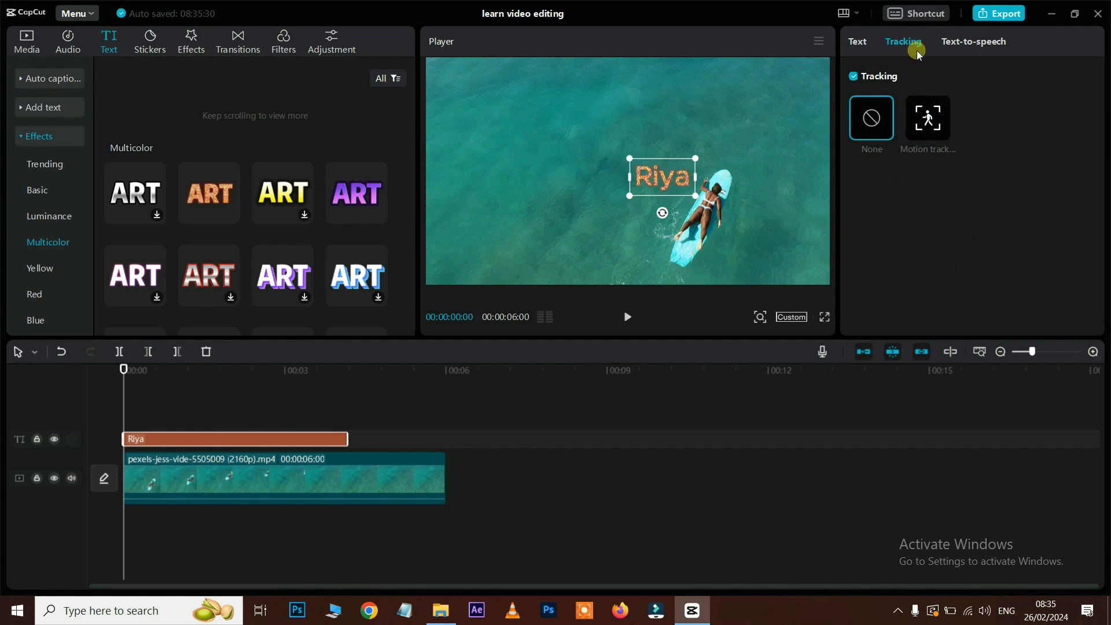
pyautogui.click(928, 122)
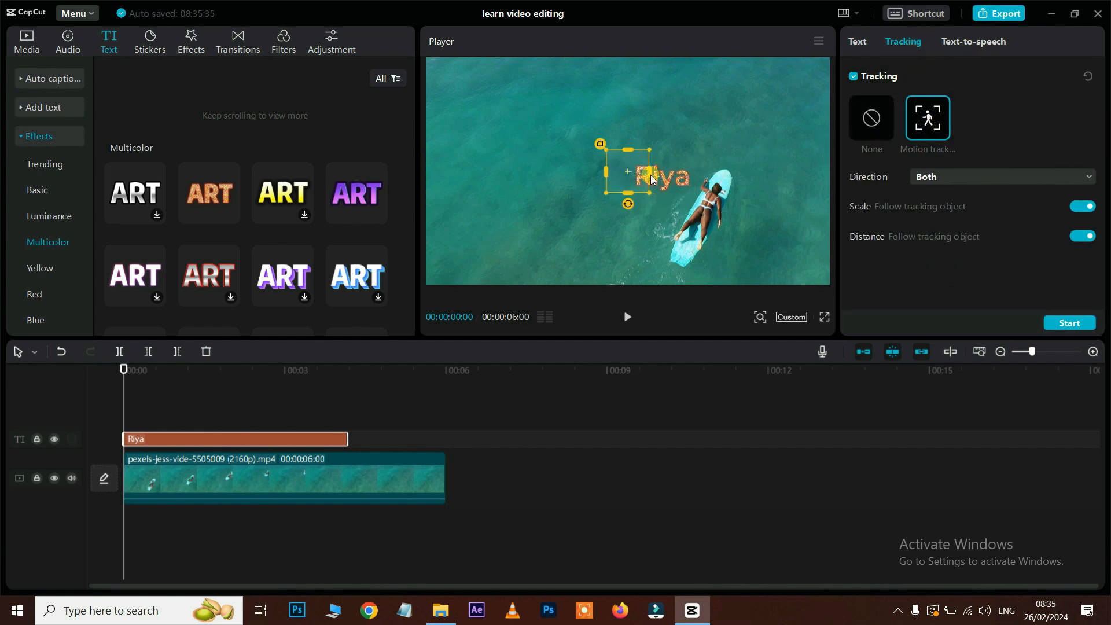
pyautogui.moveTo(652, 175); pyautogui.dragTo(719, 193)
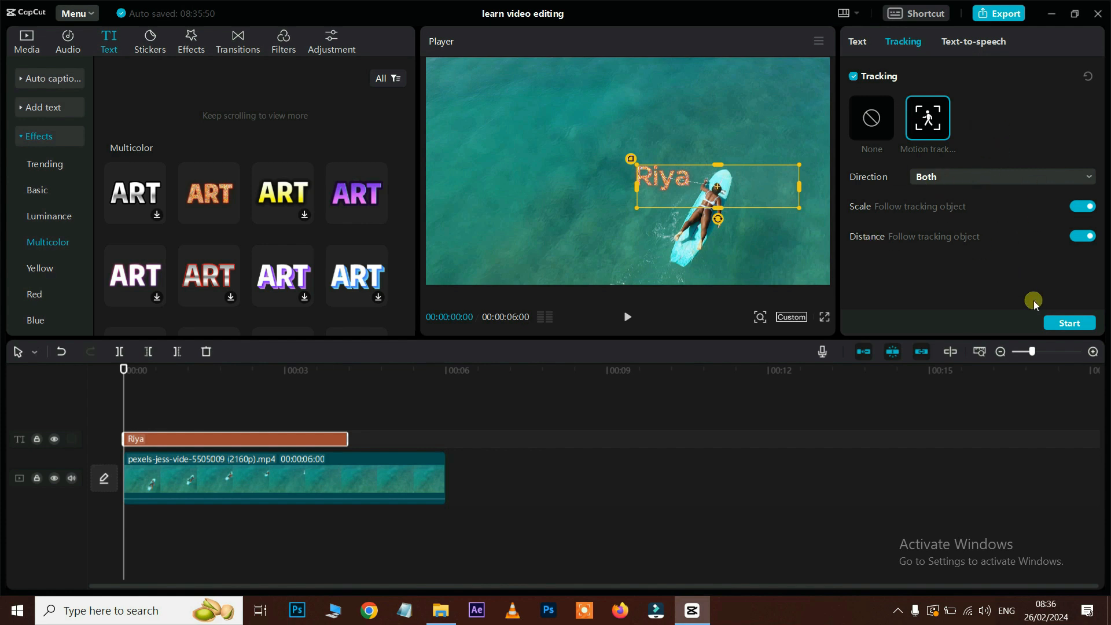
pyautogui.click(1069, 323)
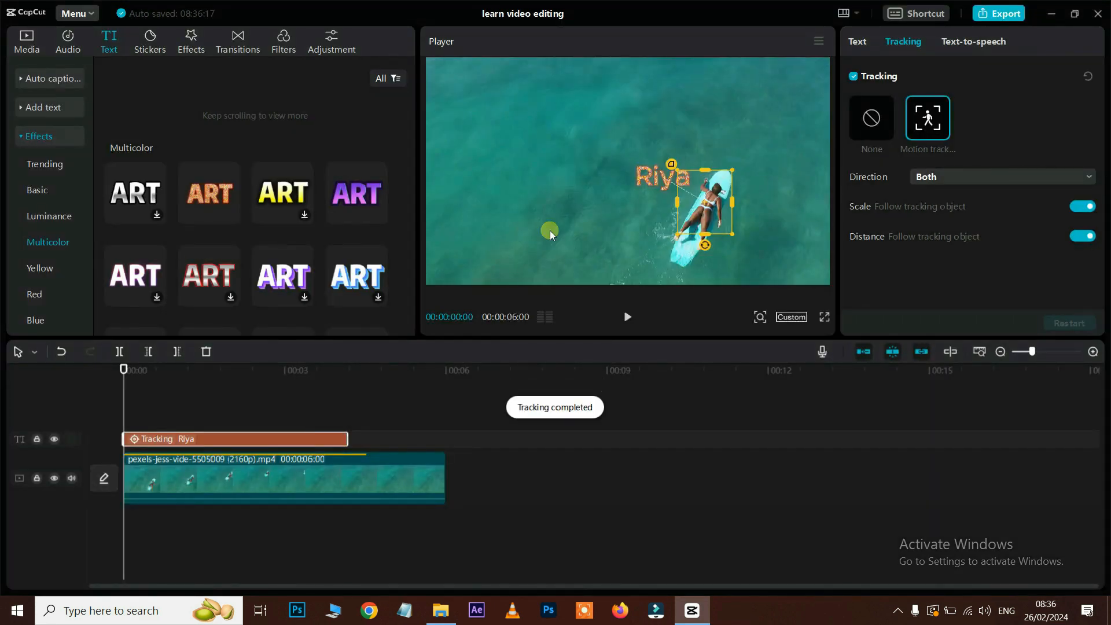
pyautogui.press('space')
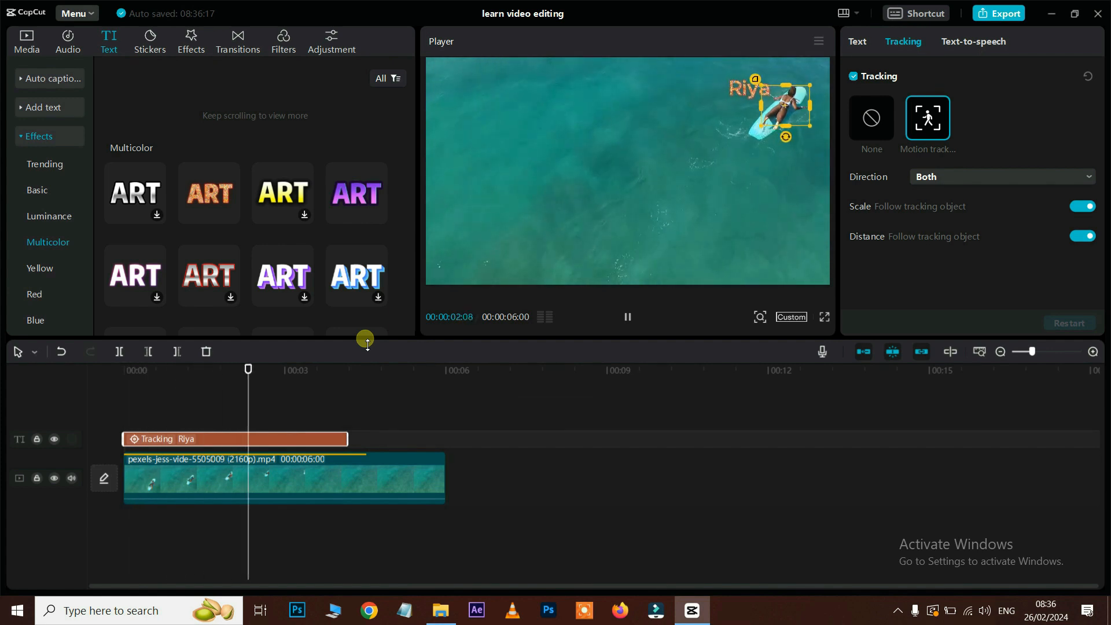
pyautogui.click(160, 439)
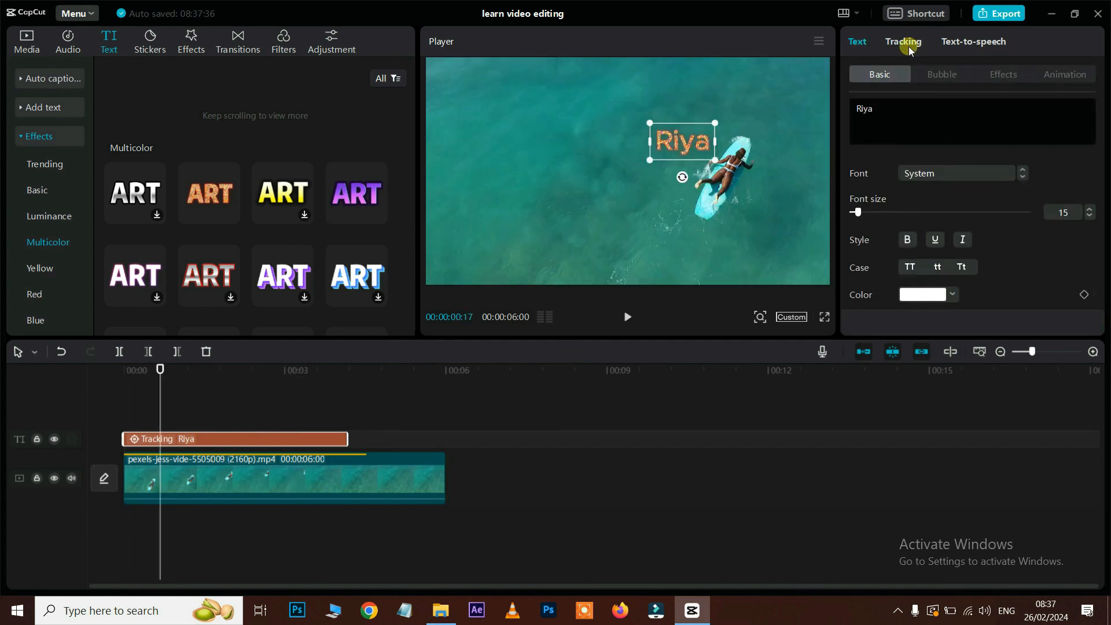
# Step: Audition Joey, Serious Male, Cute Boy, Peaceful Male and American Male, then voice Riya as Adorable Girl
pyautogui.click(969, 43)
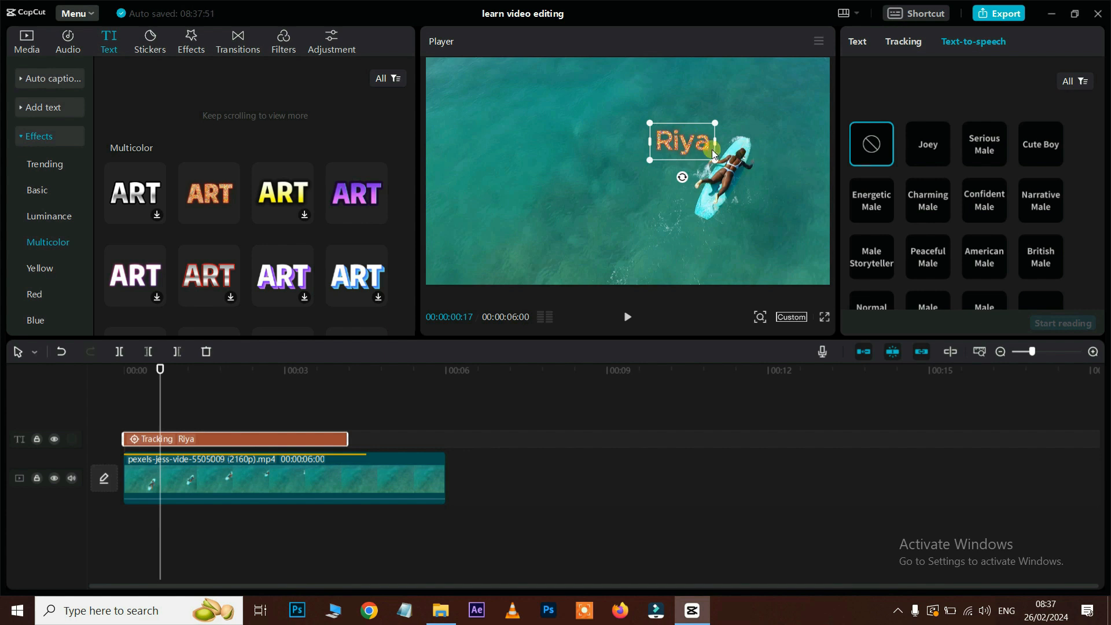
pyautogui.scroll(-1, 967, 183)
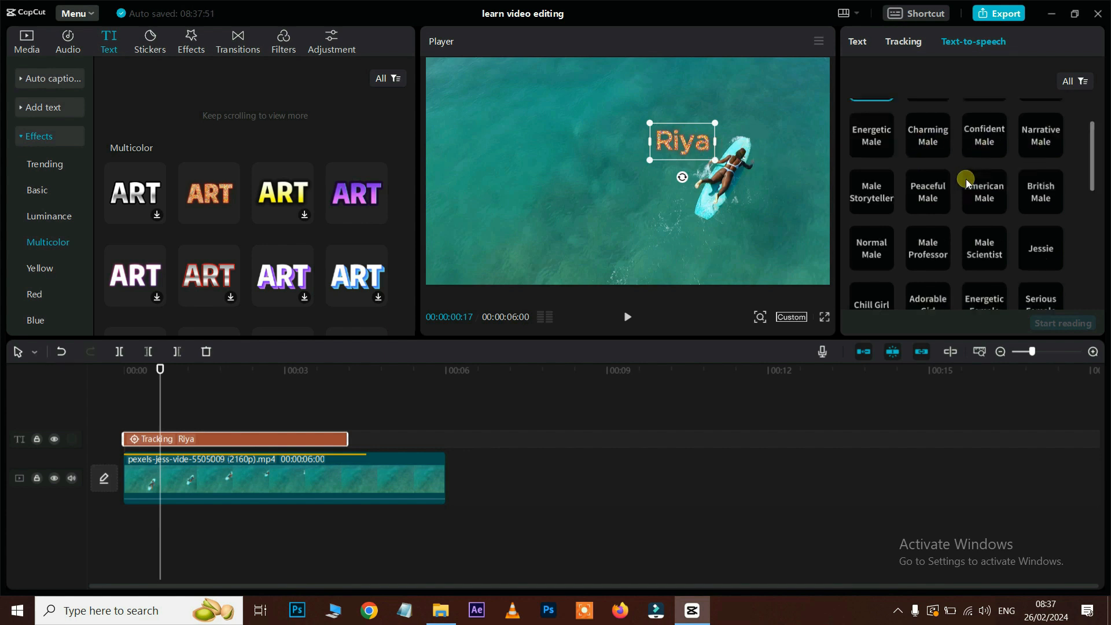
pyautogui.scroll(1, 967, 182)
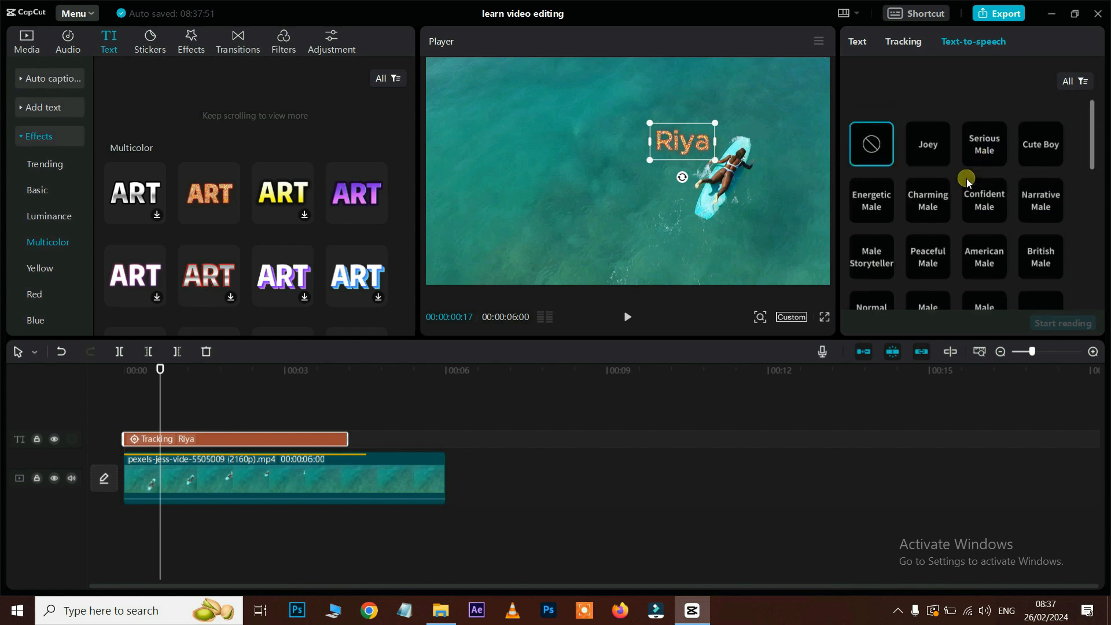
pyautogui.click(929, 148)
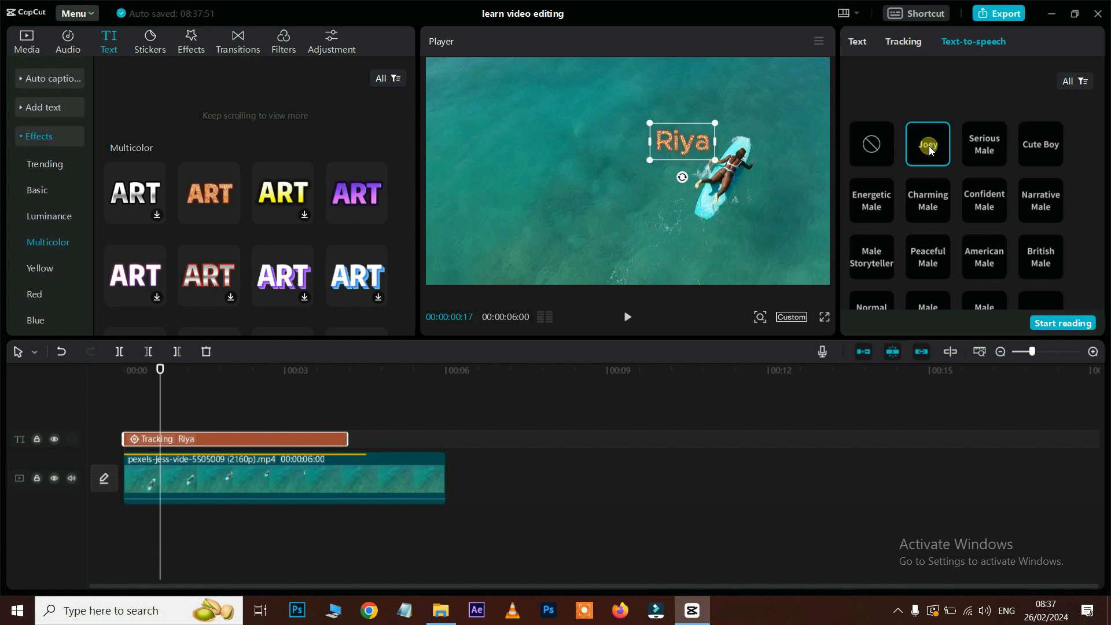
pyautogui.click(974, 146)
pyautogui.click(1036, 153)
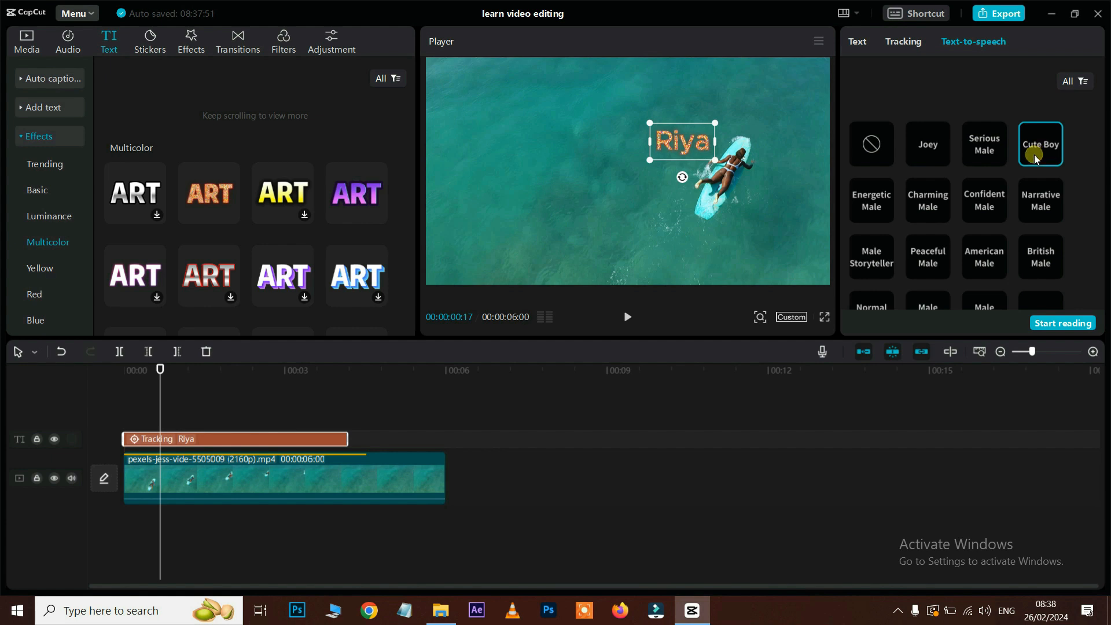
pyautogui.click(944, 251)
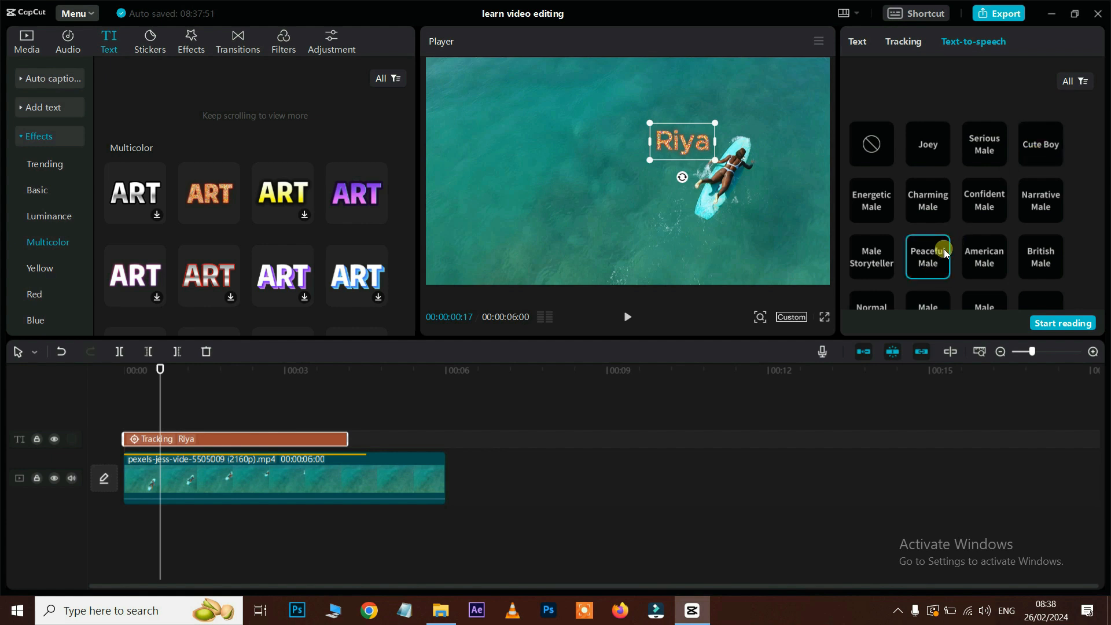
pyautogui.press('space')
pyautogui.press('space')
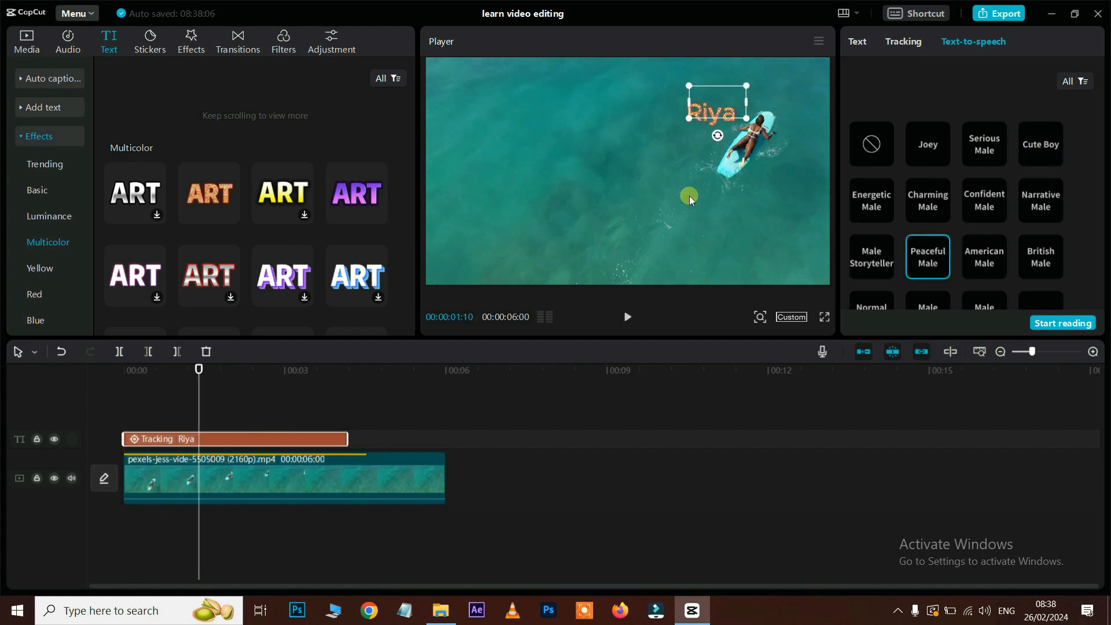
pyautogui.click(987, 257)
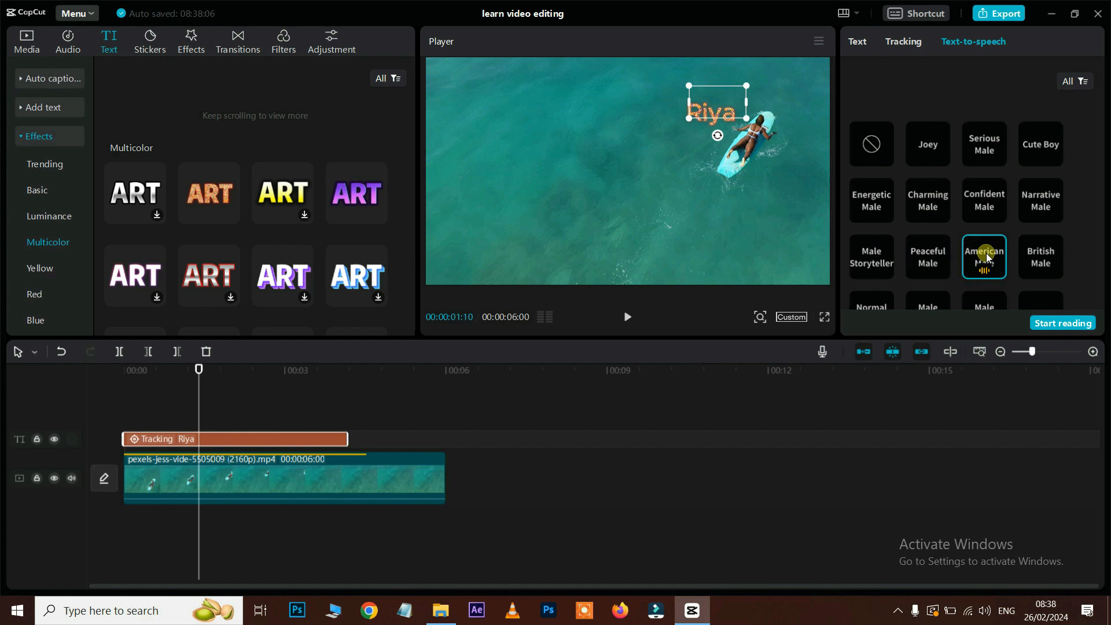
pyautogui.scroll(-2, 942, 232)
pyautogui.click(940, 236)
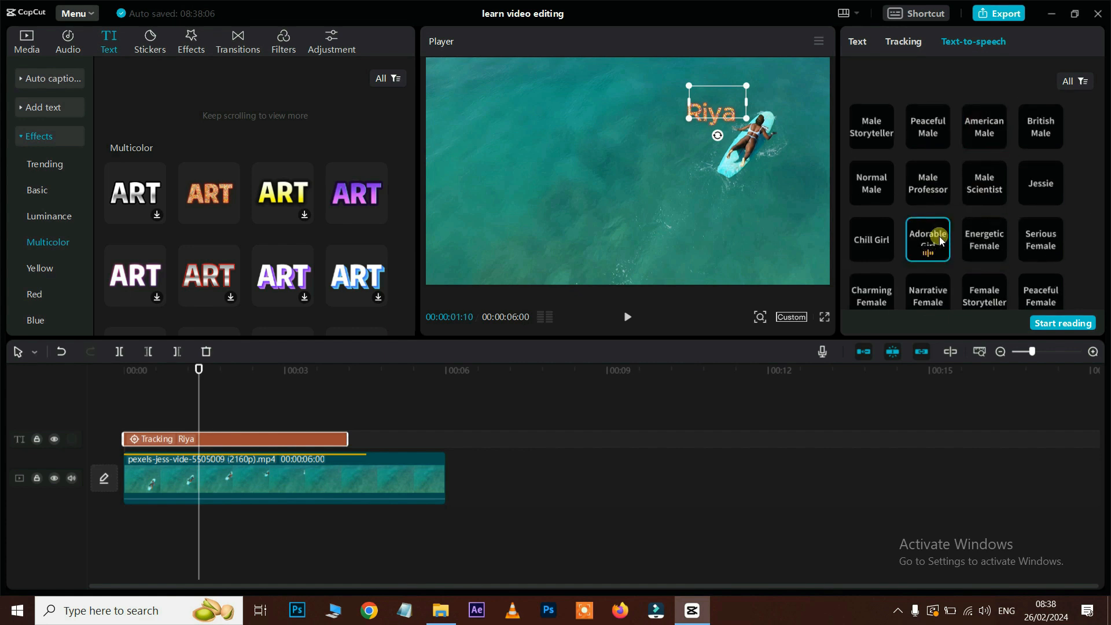
pyautogui.click(1042, 324)
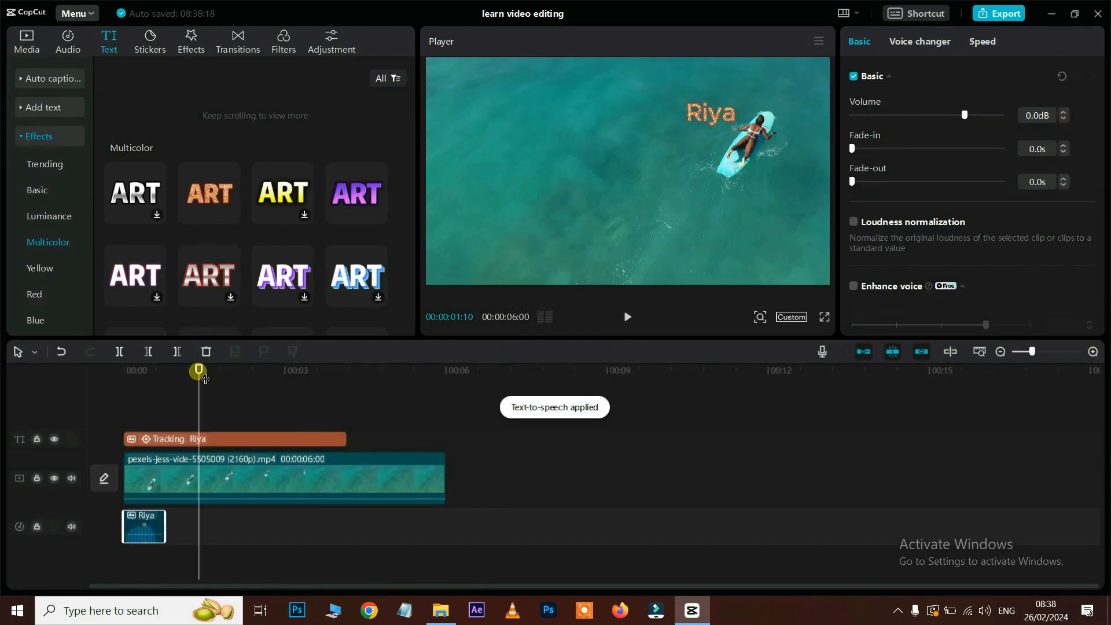
pyautogui.moveTo(199, 369); pyautogui.dragTo(74, 385)
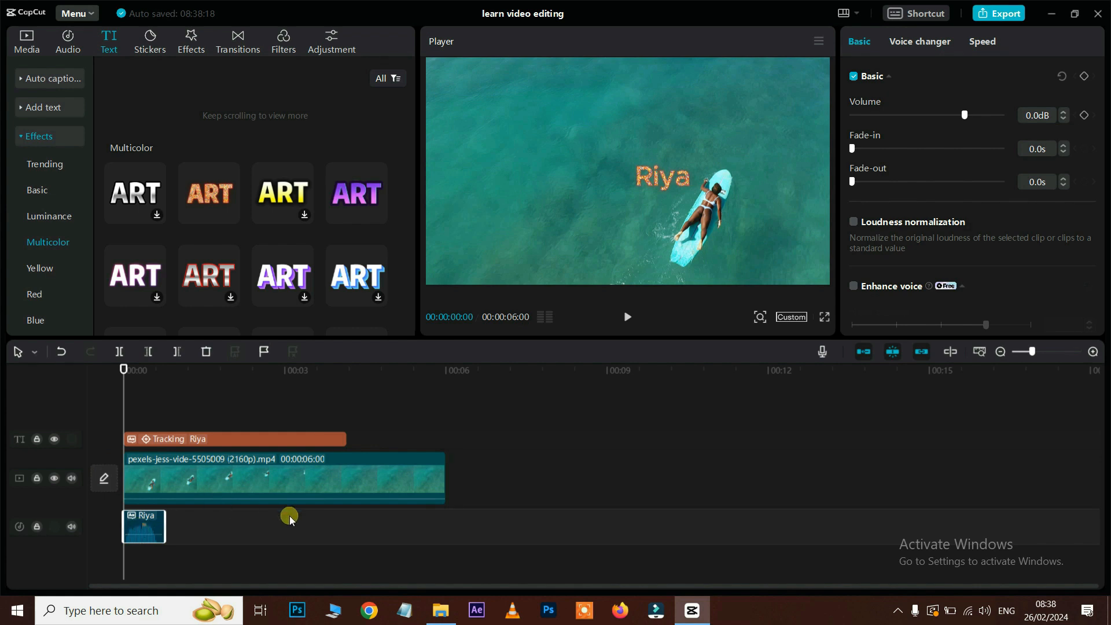
pyautogui.press('space')
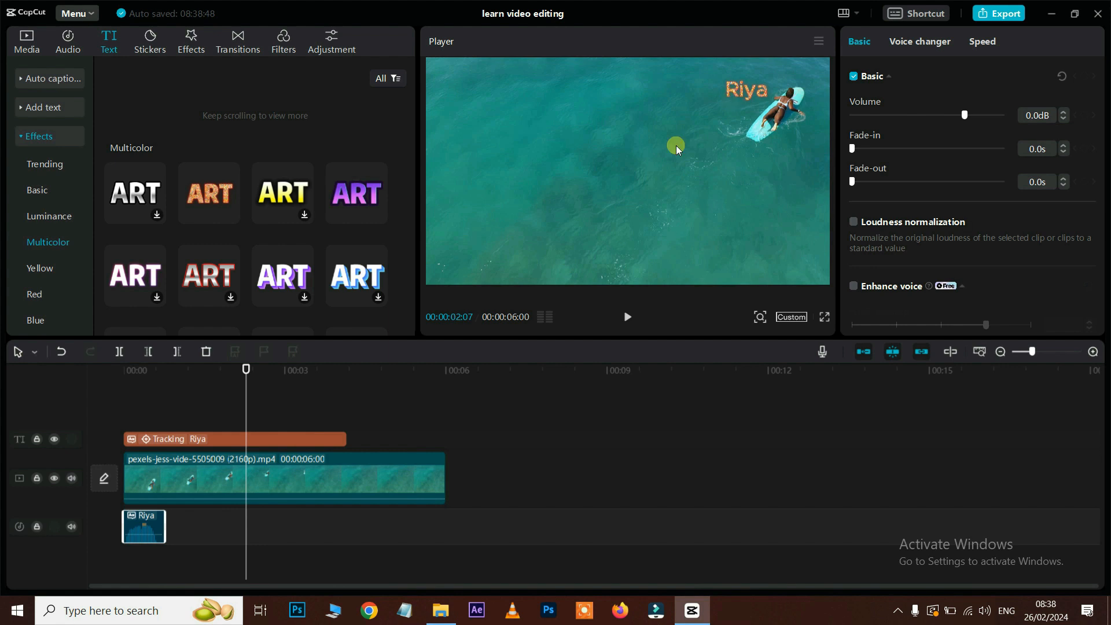
pyautogui.click(334, 438)
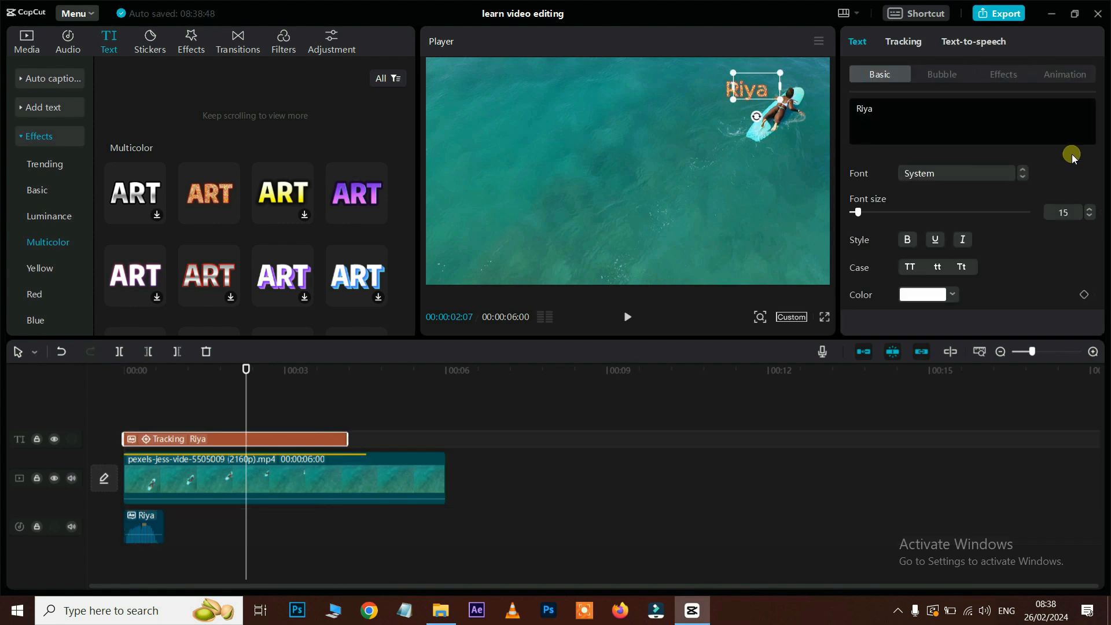
pyautogui.click(989, 42)
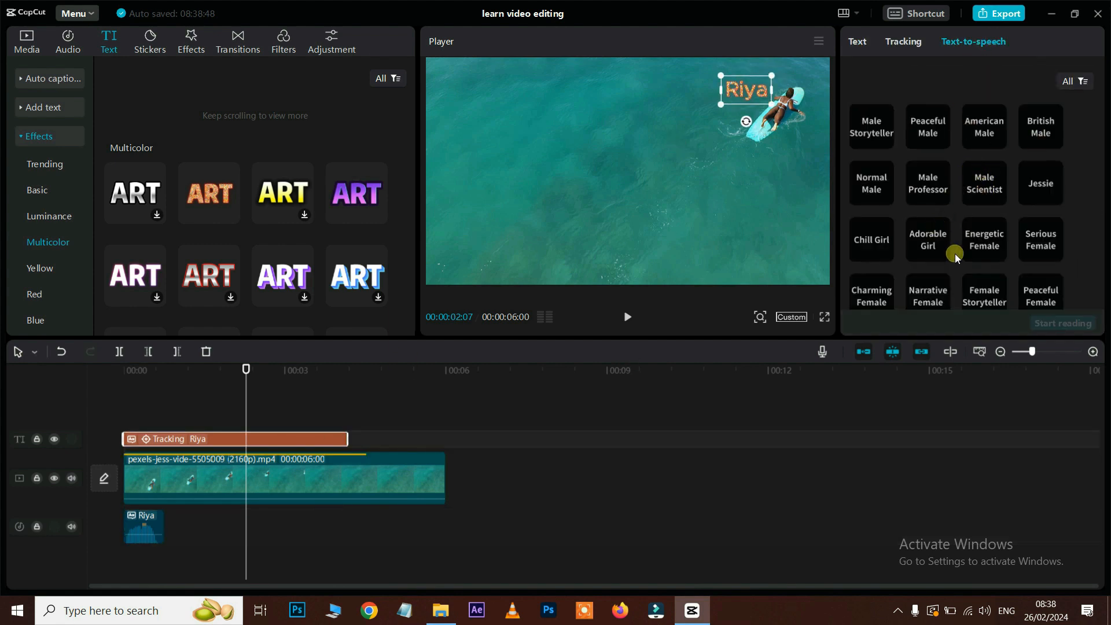
pyautogui.scroll(-3, 978, 258)
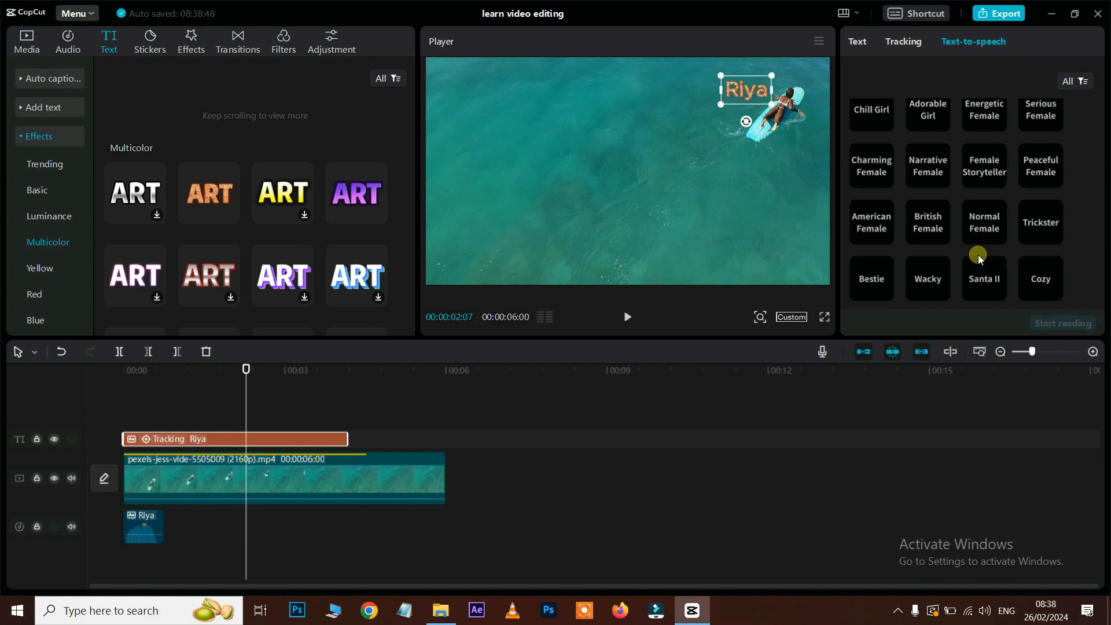
pyautogui.click(857, 43)
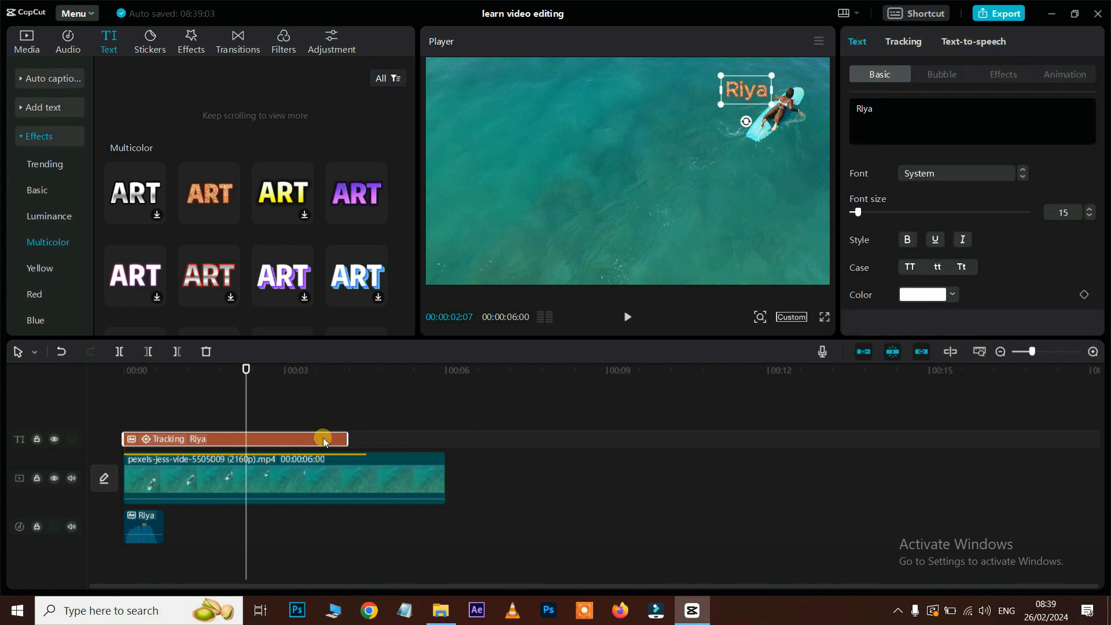
# Step: Delete the Riya title and voiceover, and trim the video after the playhead
pyautogui.press('Delete')
pyautogui.click(147, 533)
pyautogui.press('Delete')
pyautogui.click(181, 352)
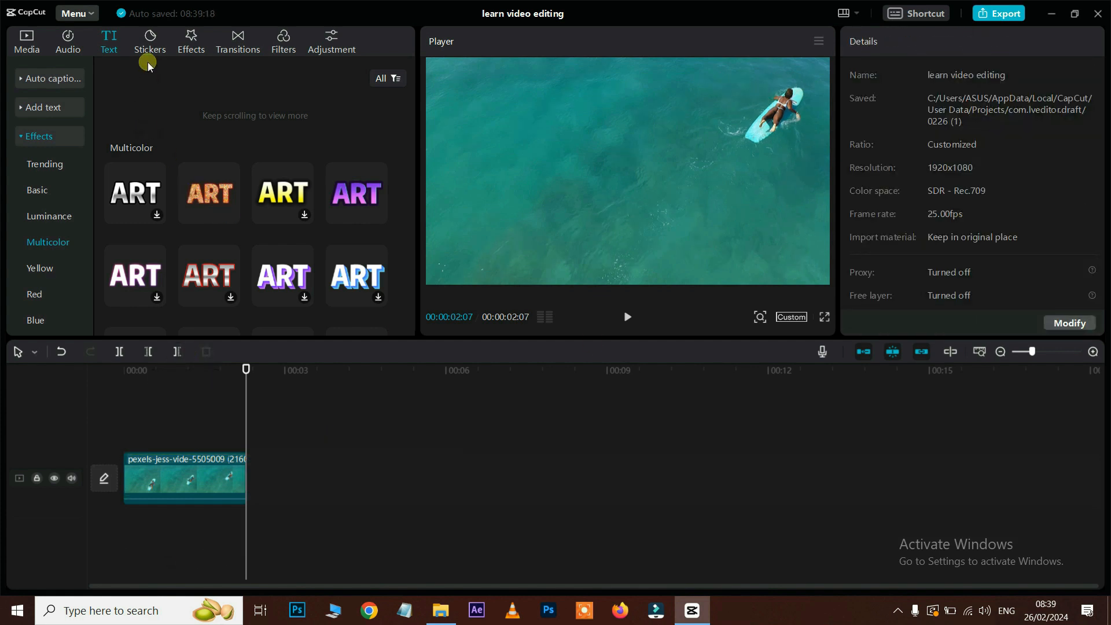
# Step: Show the Emoji sticker category and download the laughing emoji sticker
pyautogui.click(150, 44)
pyautogui.scroll(-3, 320, 229)
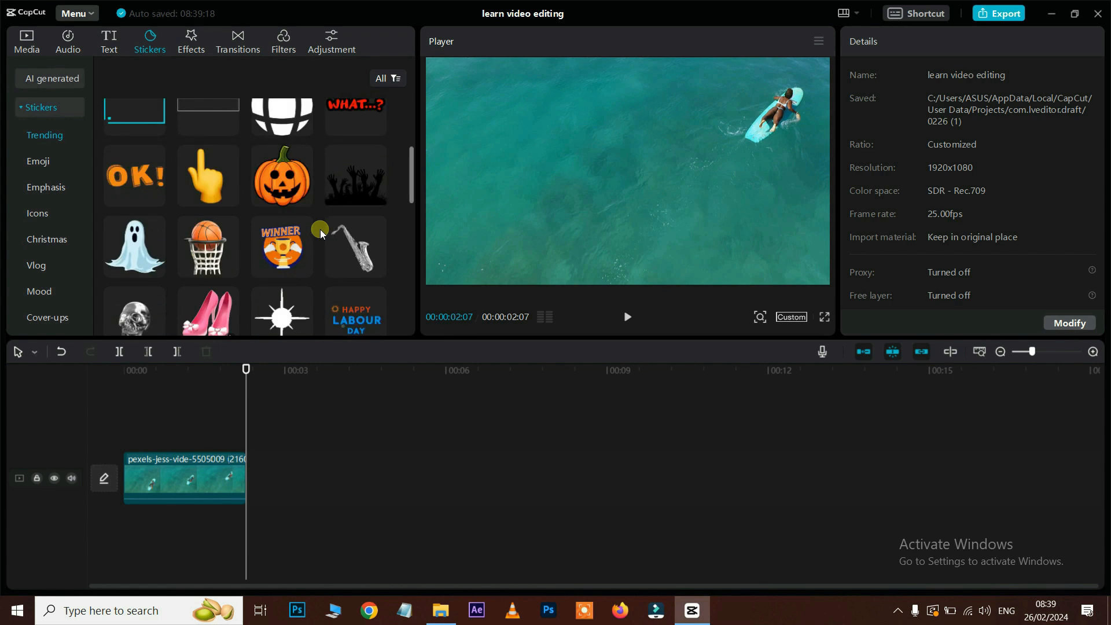
pyautogui.scroll(2, 321, 229)
pyautogui.scroll(-4, 320, 230)
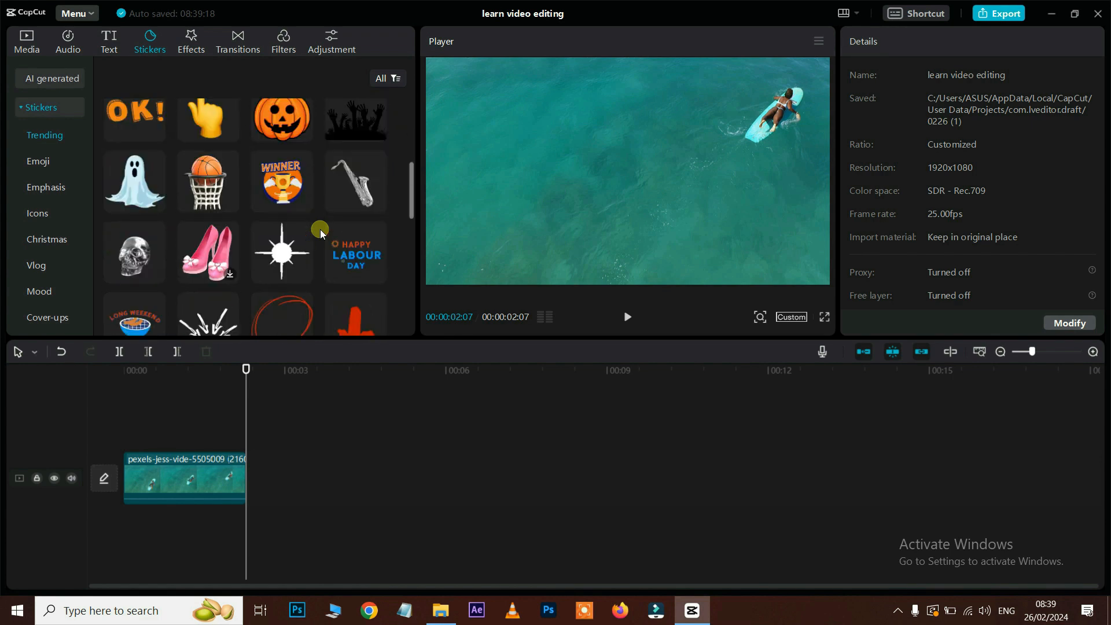
pyautogui.click(223, 371)
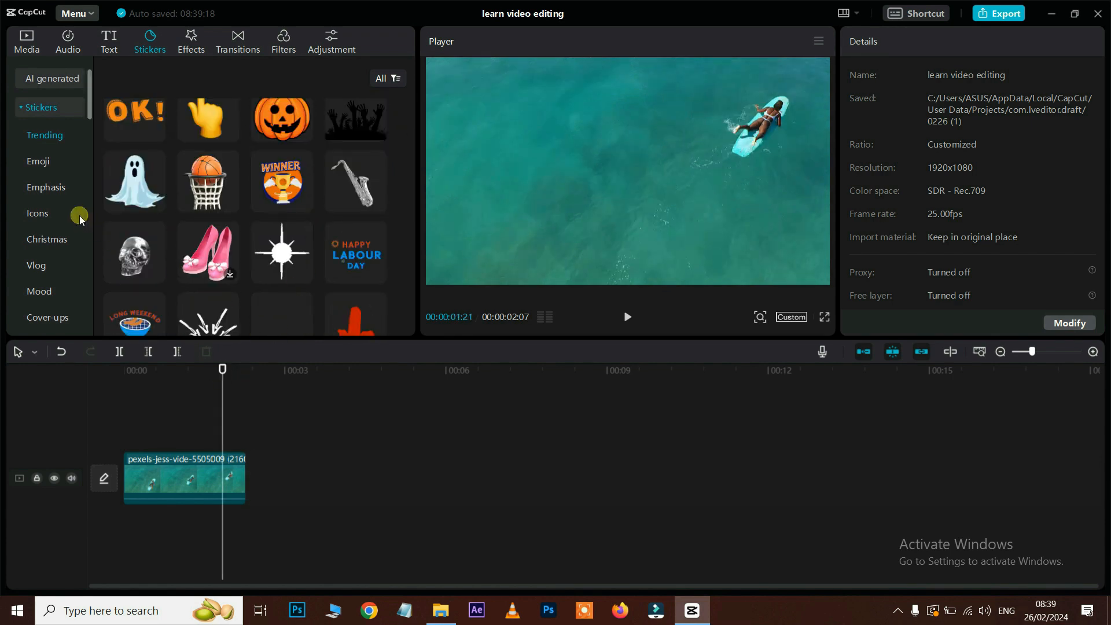
pyautogui.scroll(-1, 57, 164)
pyautogui.scroll(1, 58, 165)
pyautogui.click(40, 162)
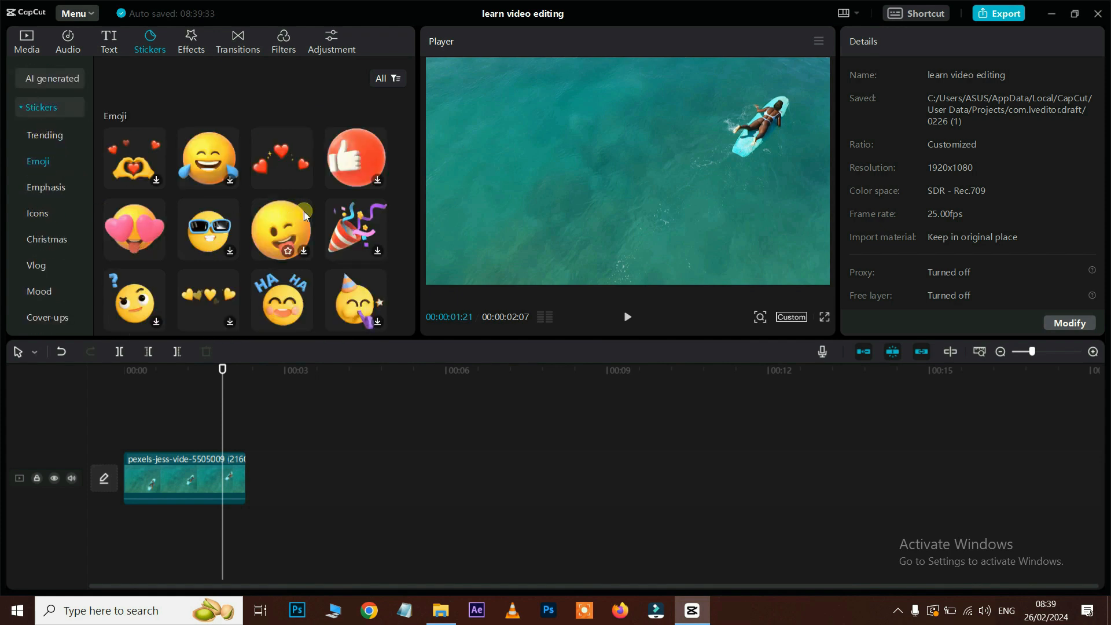
pyautogui.click(230, 181)
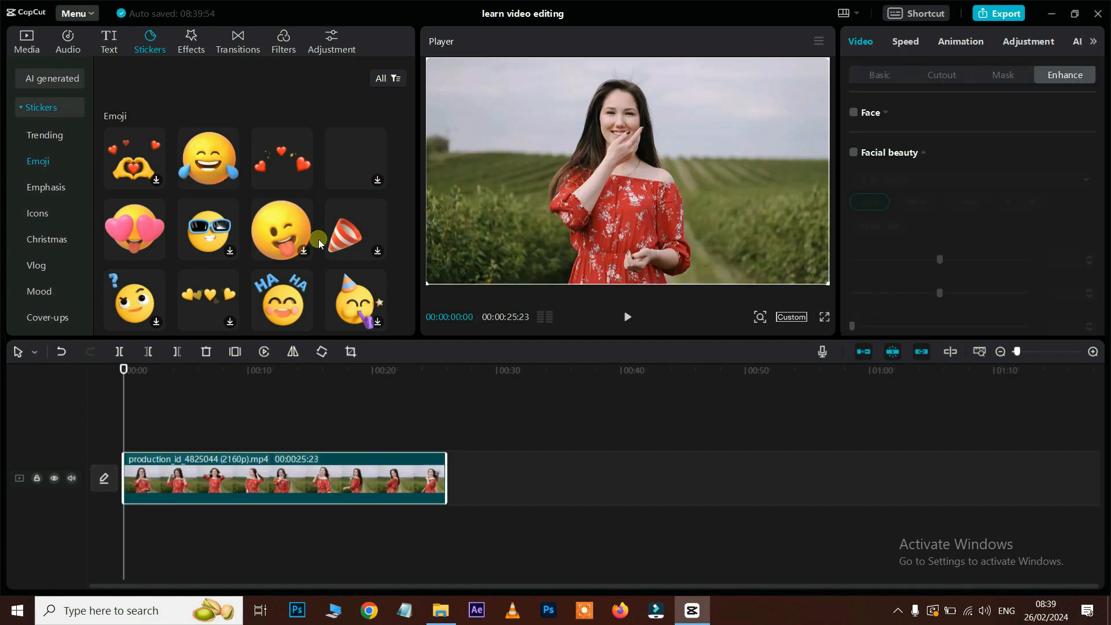
# Step: Add the hearts sticker, scale it to 40%, and place it at the frame's top-right
pyautogui.moveTo(282, 158); pyautogui.dragTo(231, 504)
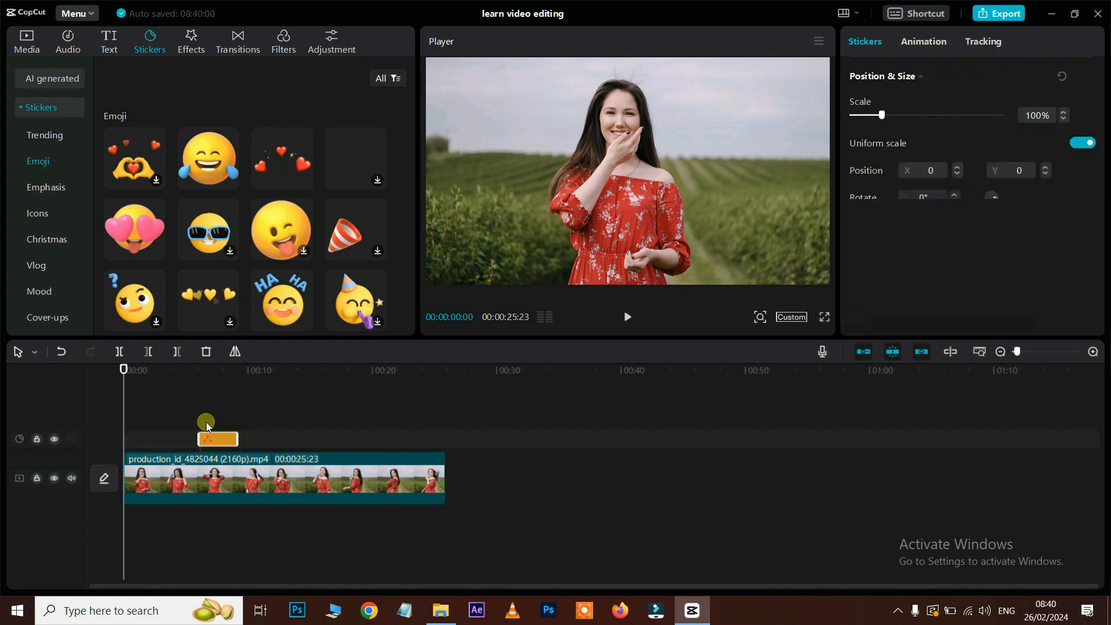
pyautogui.click(192, 371)
pyautogui.press('space')
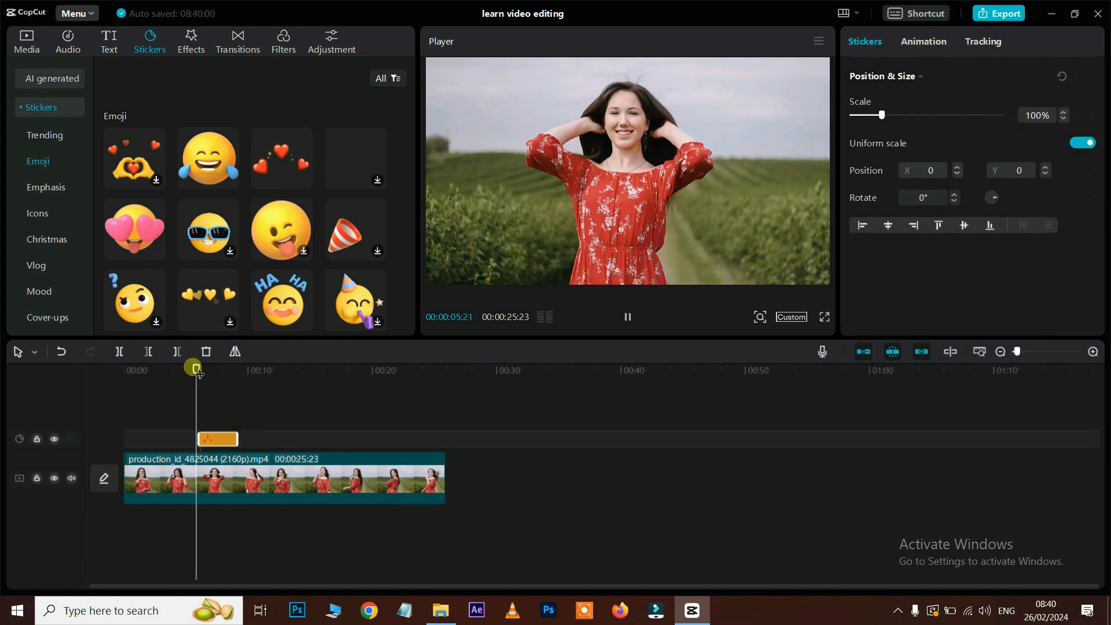
pyautogui.press('space')
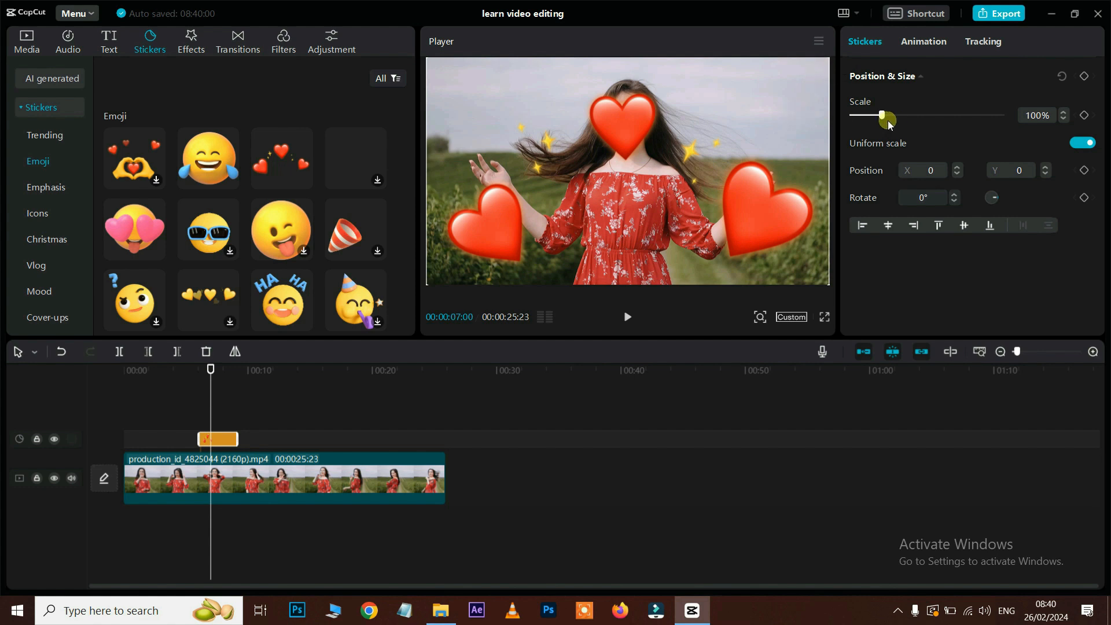
pyautogui.moveTo(884, 115); pyautogui.dragTo(865, 115)
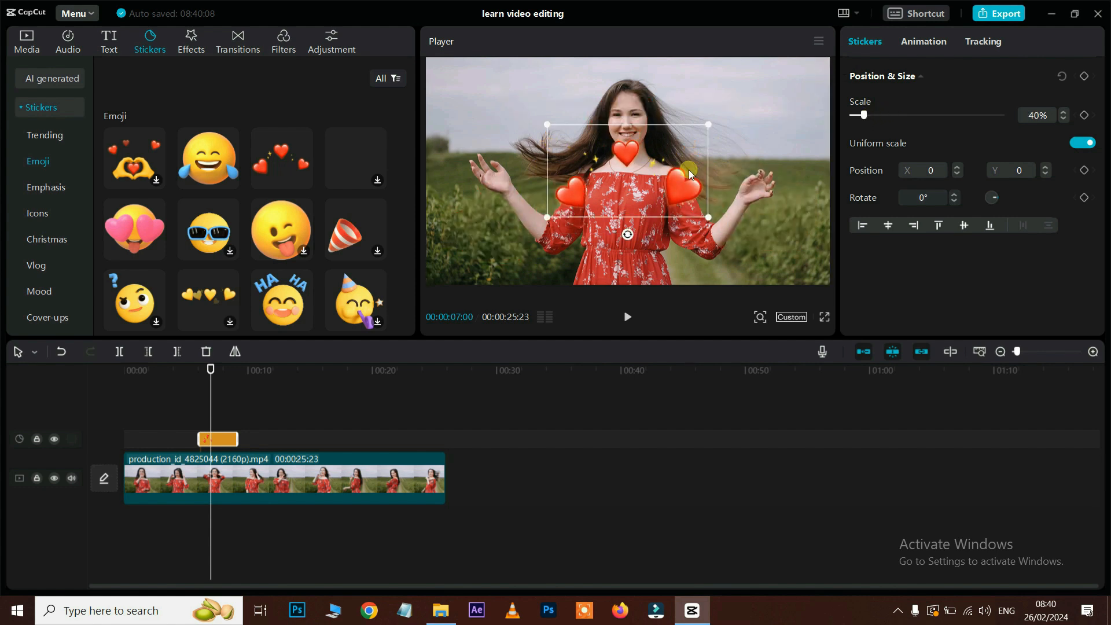
pyautogui.moveTo(733, 152); pyautogui.dragTo(780, 105)
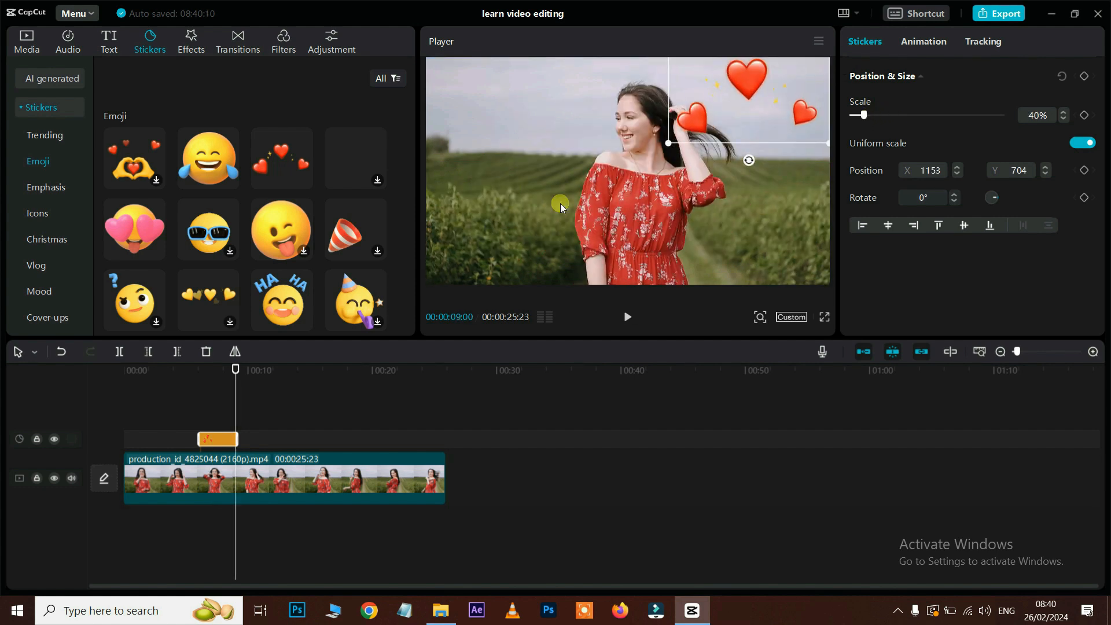
# Step: Download the devil emoji sticker from further down the Emoji list
pyautogui.scroll(-2, 285, 231)
pyautogui.scroll(-4, 284, 228)
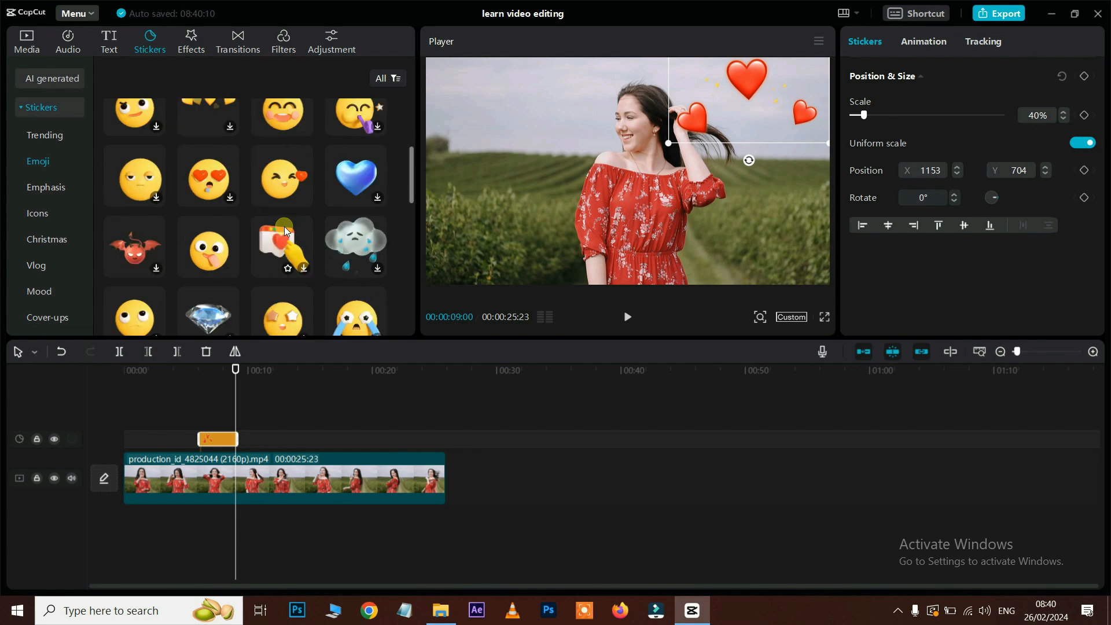
pyautogui.click(157, 269)
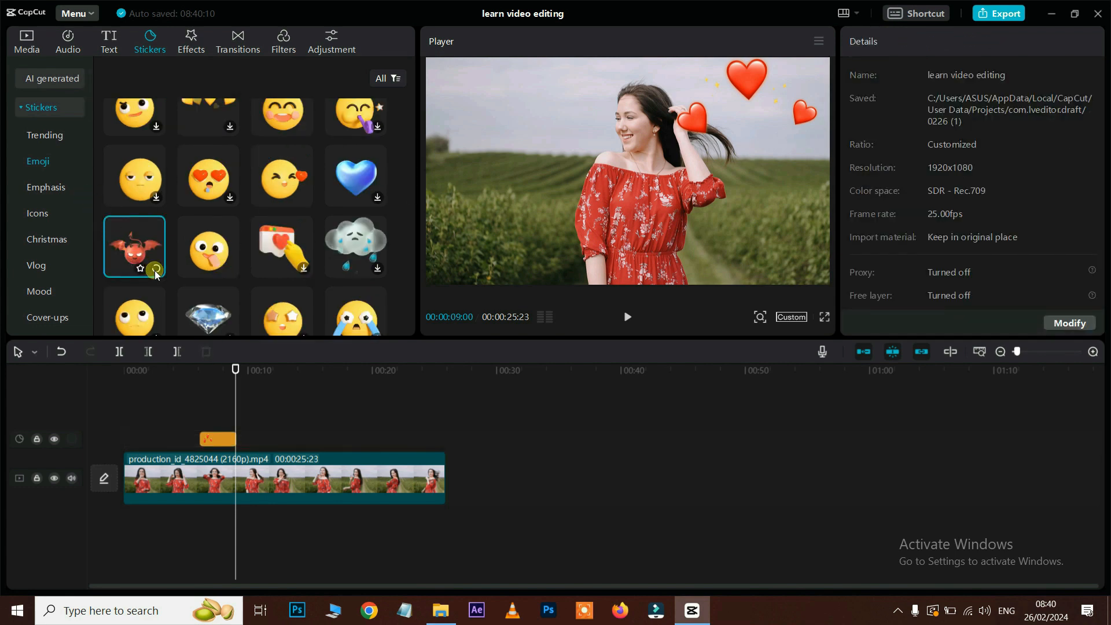
# Step: Add the devil sticker, preview it, nudge it up-right, and extend it to the video's end
pyautogui.moveTo(139, 258); pyautogui.dragTo(307, 440)
pyautogui.click(280, 369)
pyautogui.press('space')
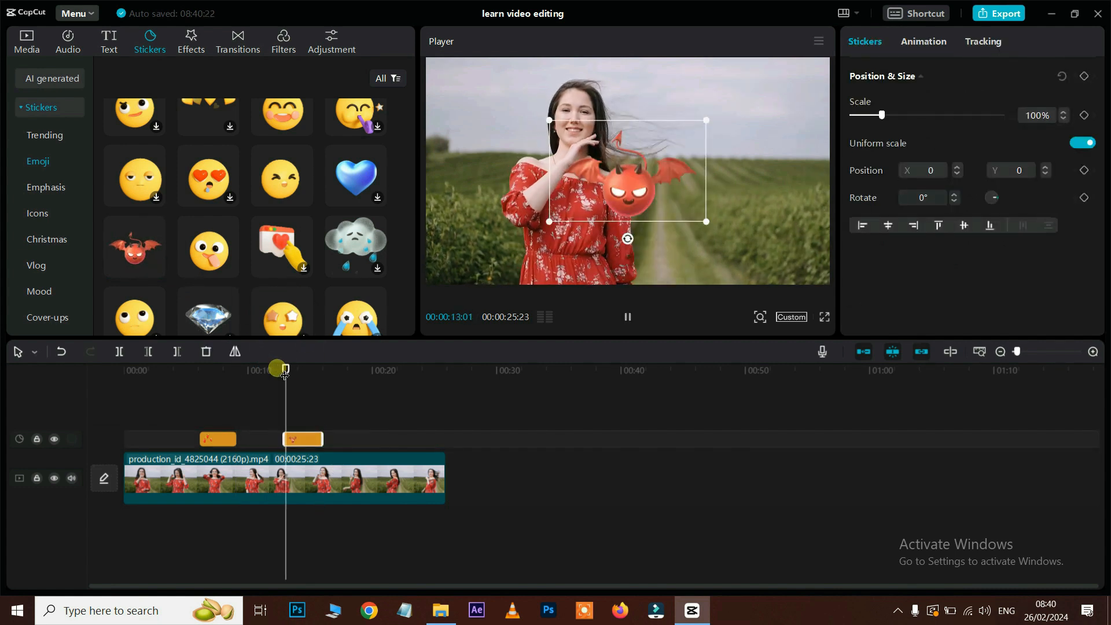
pyautogui.press('space')
pyautogui.moveTo(639, 174); pyautogui.dragTo(710, 158)
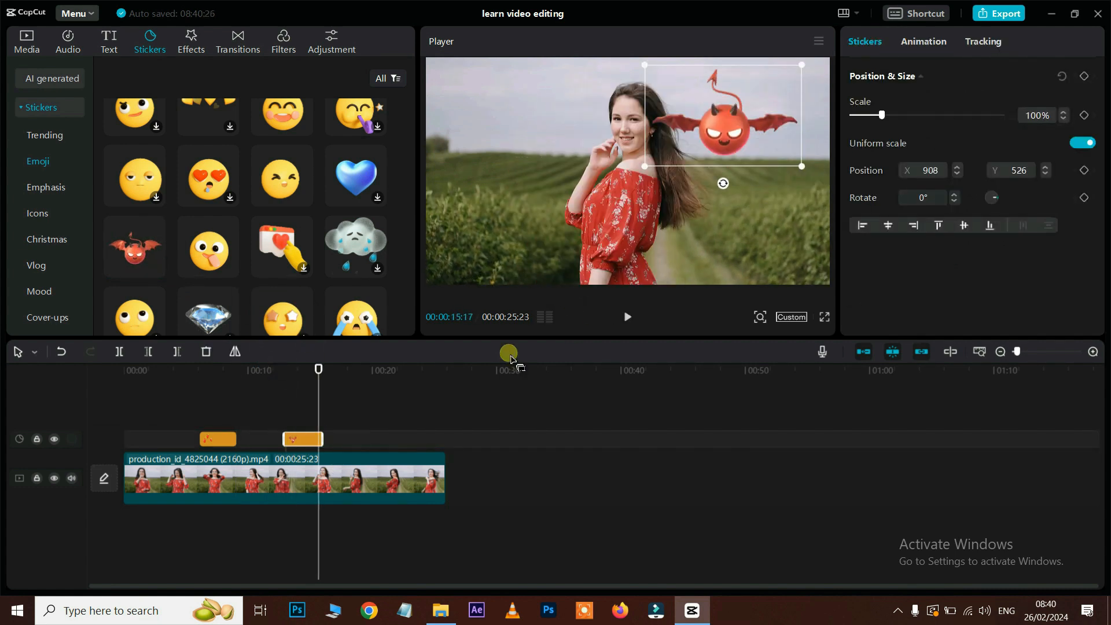
pyautogui.moveTo(333, 445); pyautogui.dragTo(446, 447)
# Step: Move the hearts sticker to a track above and extend the devil sticker back to the start
pyautogui.click(219, 439)
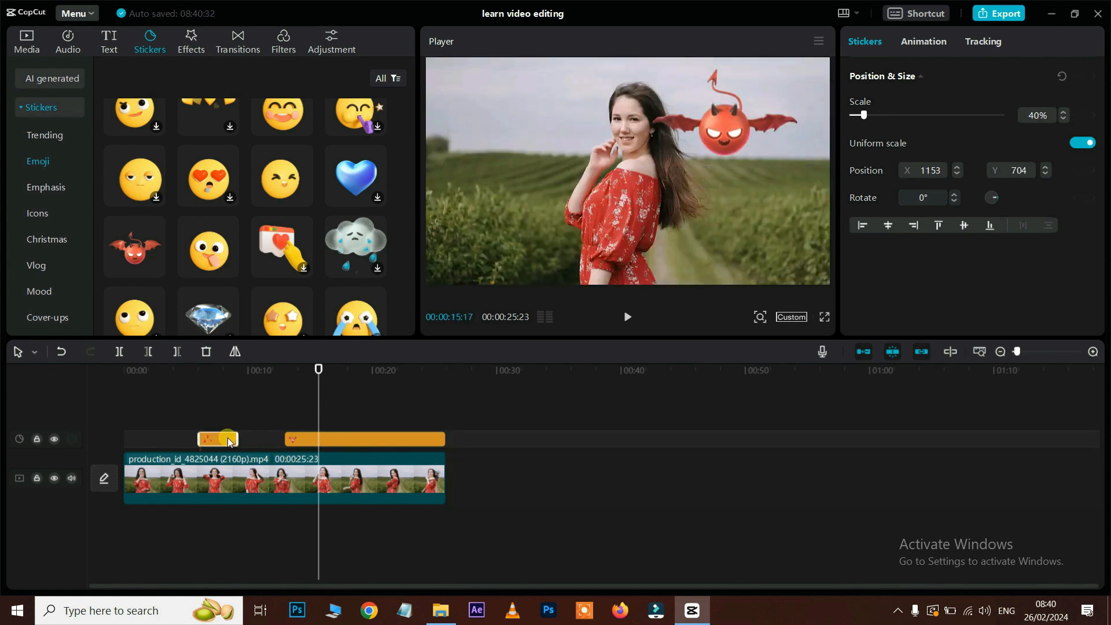
pyautogui.moveTo(223, 438); pyautogui.dragTo(220, 421)
pyautogui.click(290, 440)
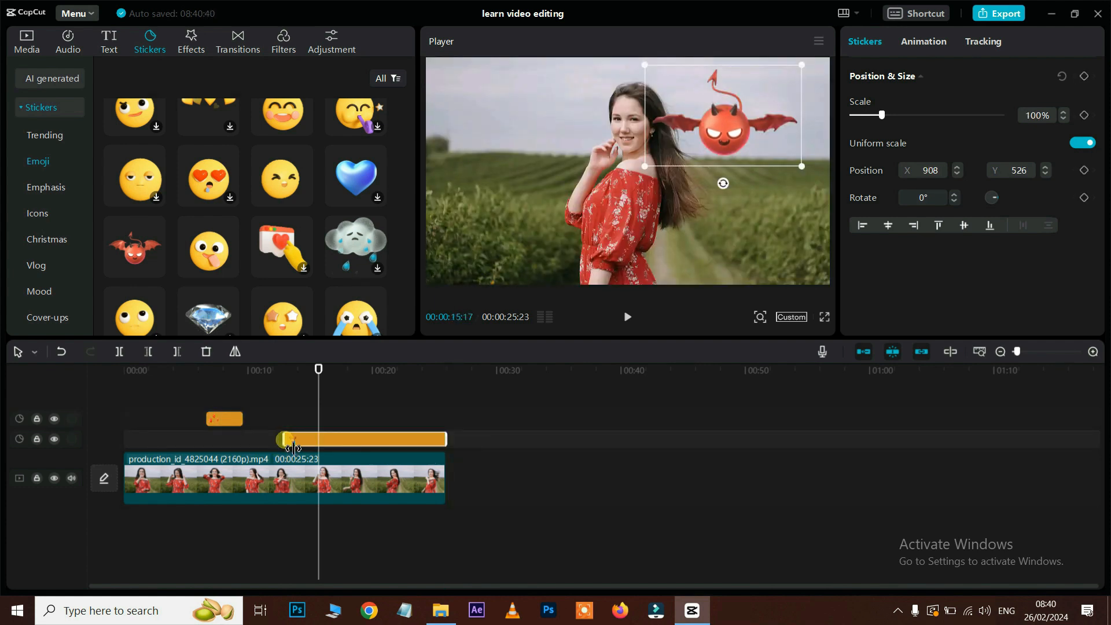
pyautogui.moveTo(293, 447); pyautogui.dragTo(124, 440)
pyautogui.click(201, 369)
pyautogui.press('space')
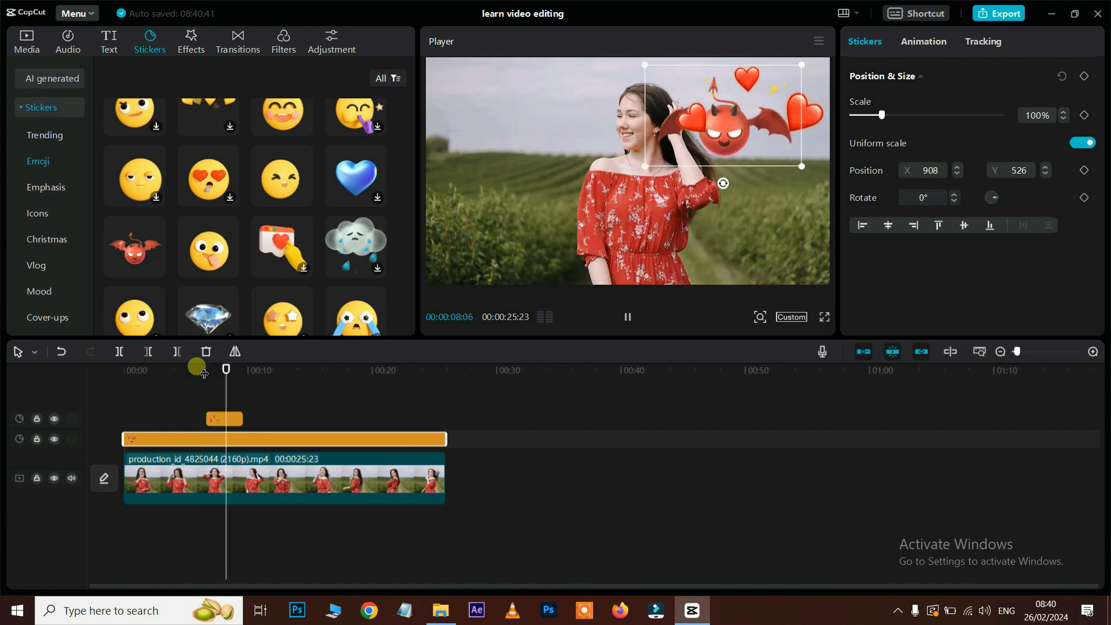
pyautogui.press('space')
# Step: Shift the devil sticker to the upper left, preview it, then delete both sticker clips
pyautogui.moveTo(713, 145); pyautogui.dragTo(494, 137)
pyautogui.press('space')
pyautogui.click(200, 369)
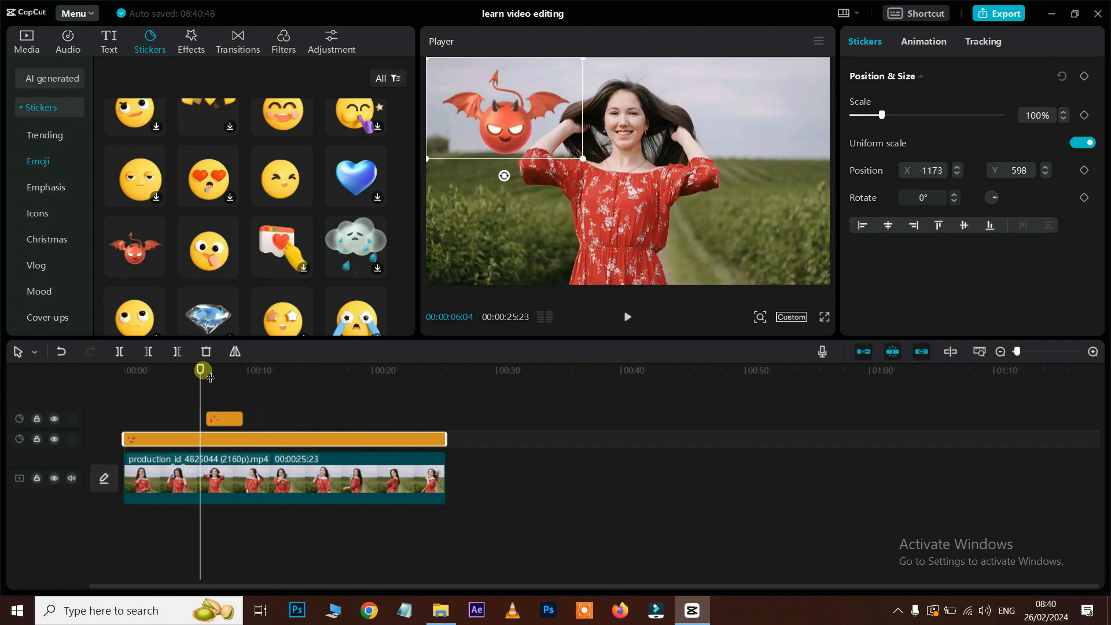
pyautogui.press('space')
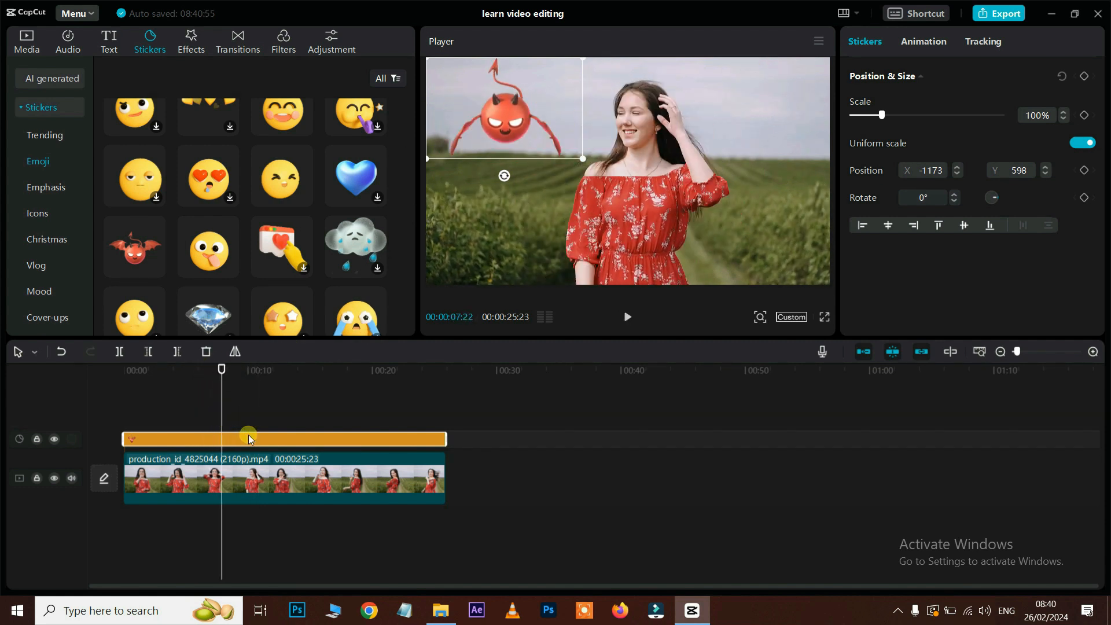
pyautogui.press('Delete')
# Step: Browse the Christmas sticker collection
pyautogui.scroll(-2, 37, 190)
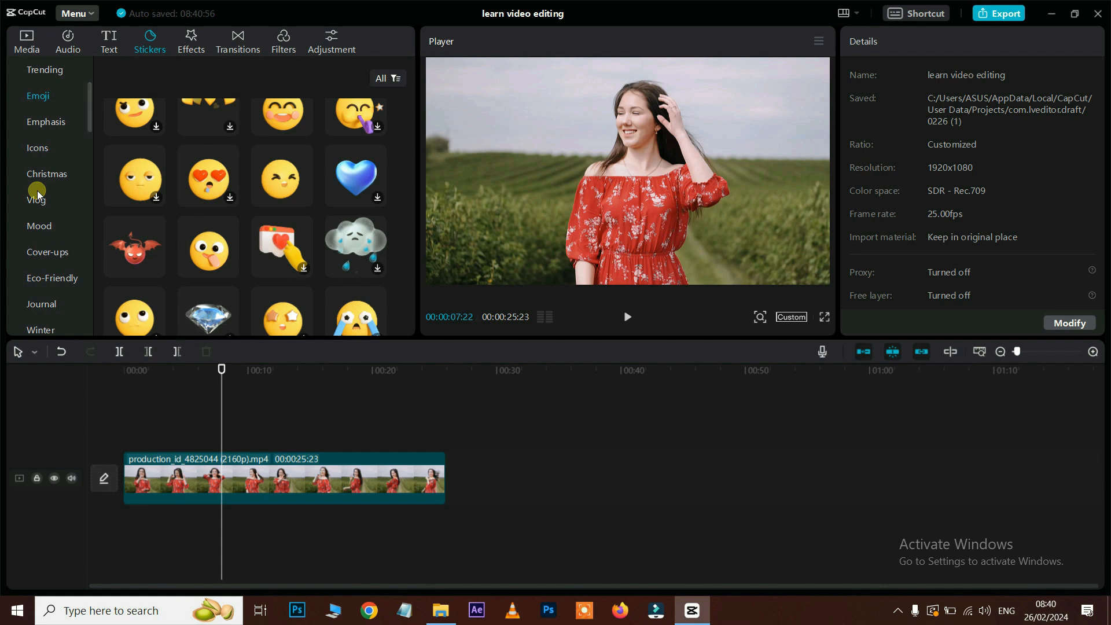
pyautogui.click(52, 174)
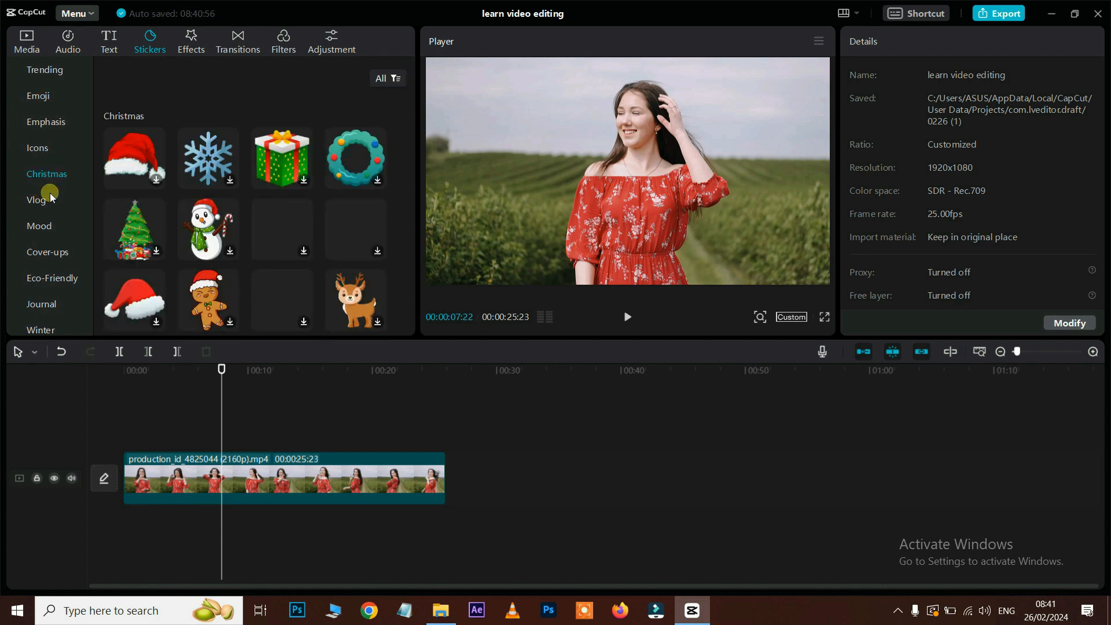
pyautogui.scroll(-2, 49, 197)
pyautogui.scroll(4, 50, 196)
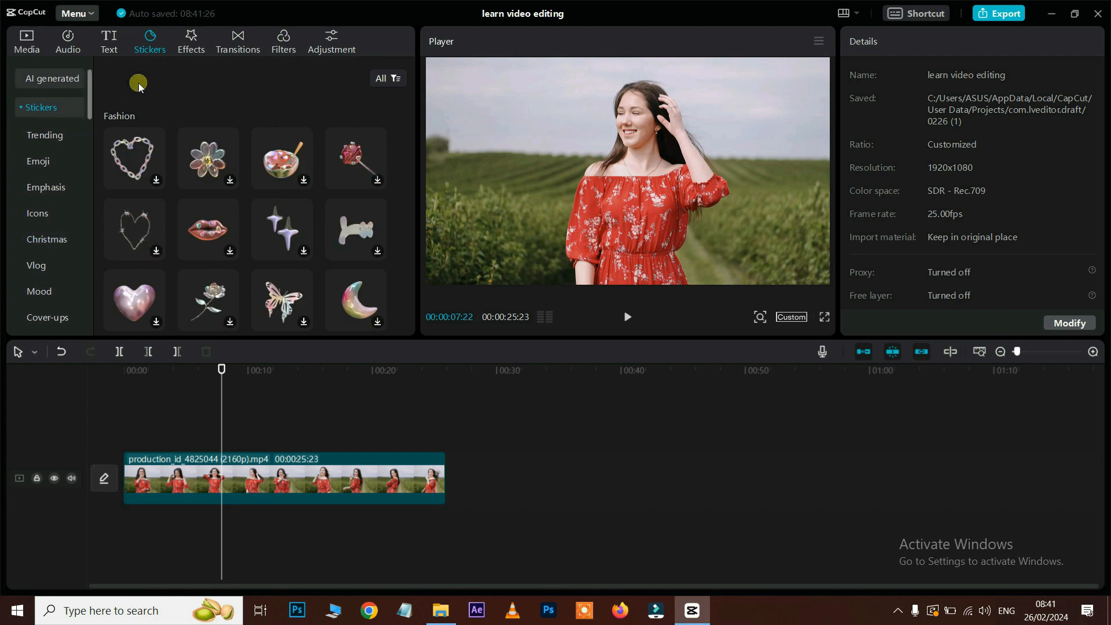
# Step: Apply the Rainbow Lightning effect from the Love category onto the red-dress clip
pyautogui.click(194, 42)
pyautogui.scroll(-3, 64, 177)
pyautogui.scroll(3, 64, 178)
pyautogui.scroll(-3, 63, 177)
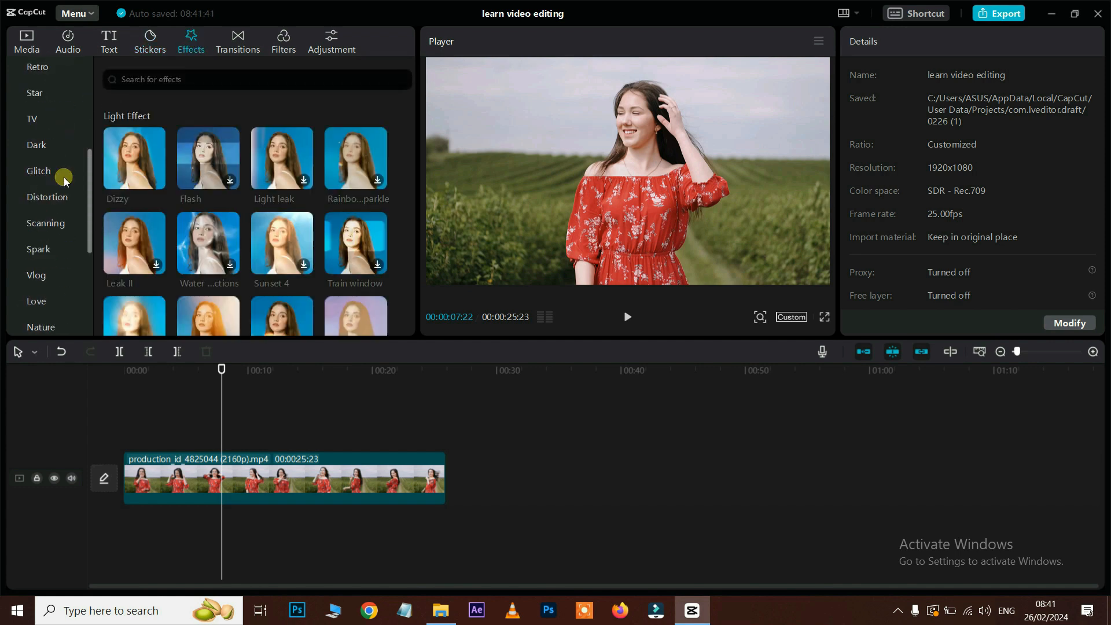
pyautogui.click(39, 303)
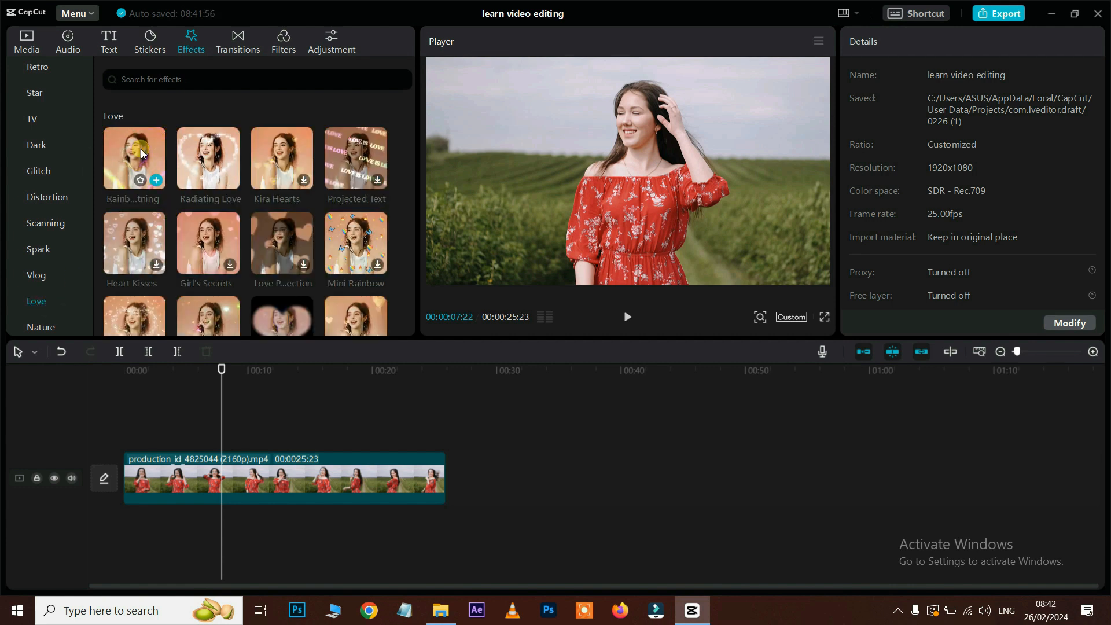
pyautogui.moveTo(142, 153); pyautogui.dragTo(232, 530)
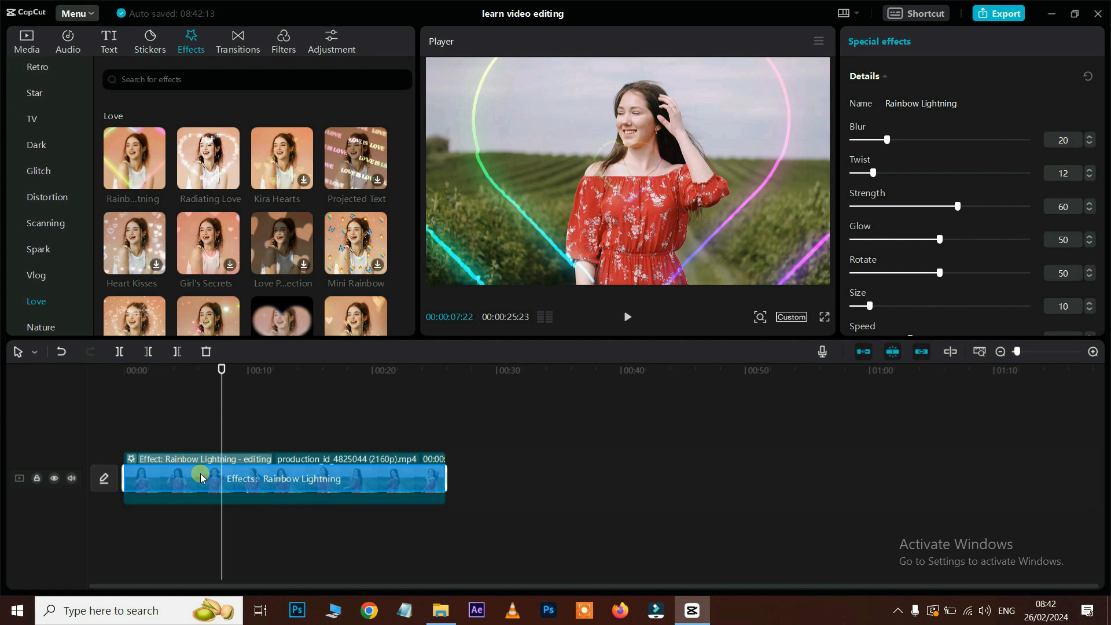
# Step: Undo Rainbow Lightning on the clip, re-add it on its own track, and trim it to roughly seconds 1–9
pyautogui.press('space')
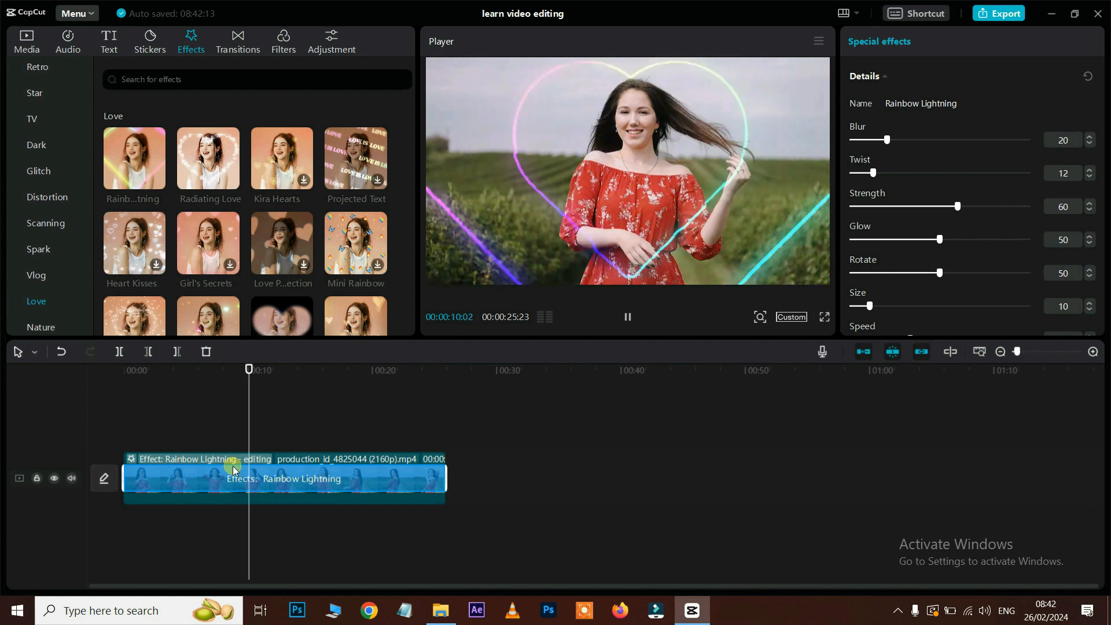
pyautogui.hotkey('ctrl', 'z')
pyautogui.moveTo(137, 156); pyautogui.dragTo(314, 439)
pyautogui.moveTo(223, 438); pyautogui.dragTo(174, 444)
pyautogui.moveTo(257, 373); pyautogui.dragTo(136, 383)
pyautogui.press('space')
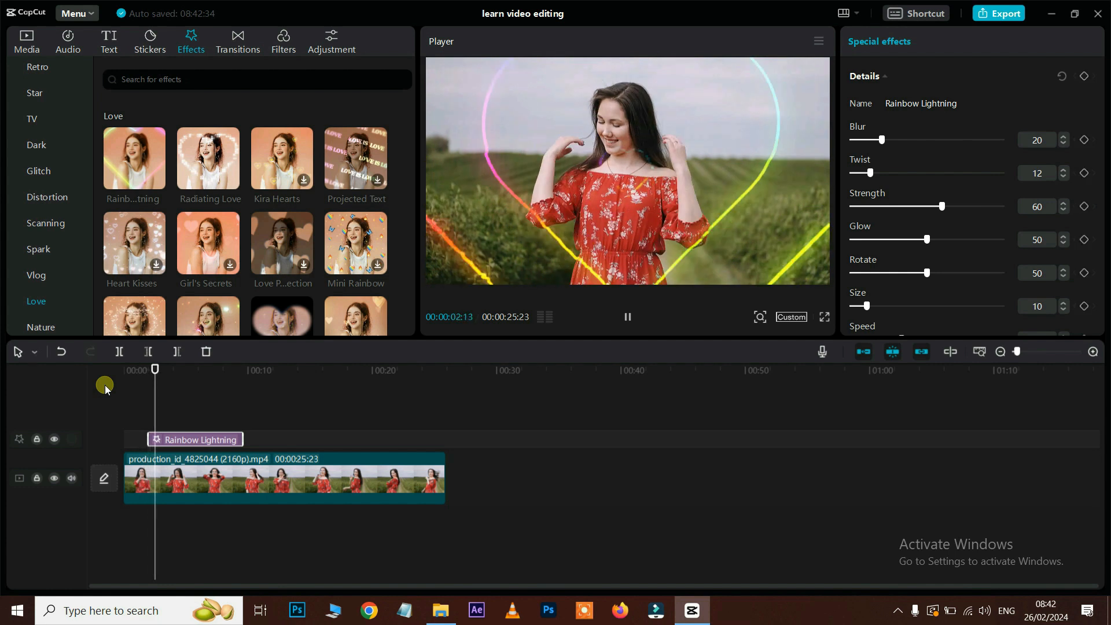
pyautogui.press('space')
pyautogui.scroll(5, 50, 116)
# Step: Add the Trending Split Flicker effect to the timeline and preview it from about 12 seconds
pyautogui.click(51, 111)
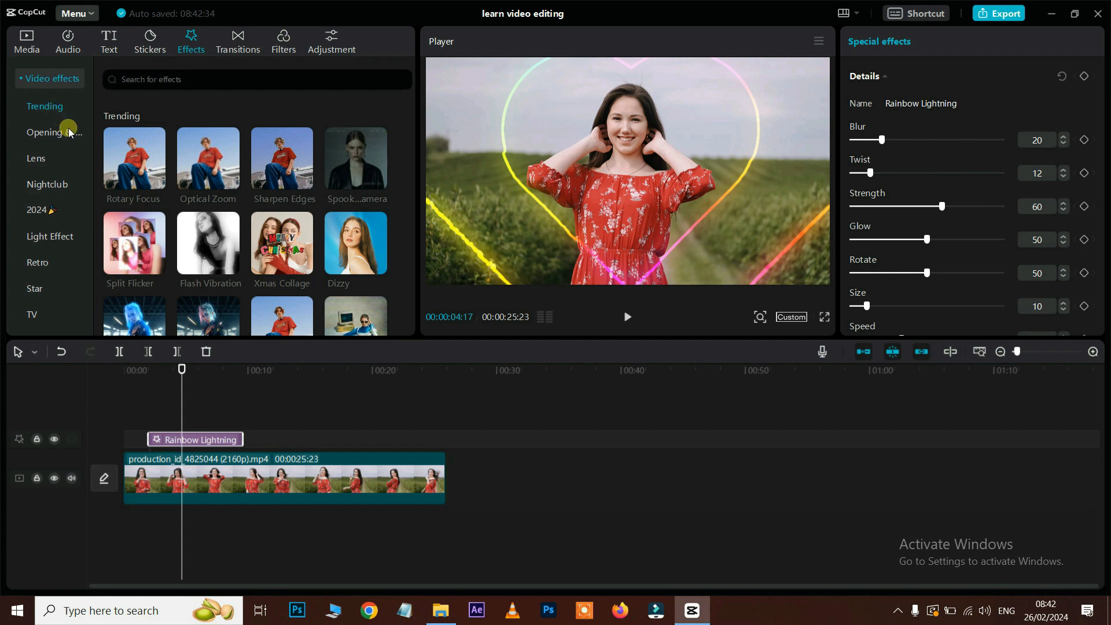
pyautogui.moveTo(198, 162)
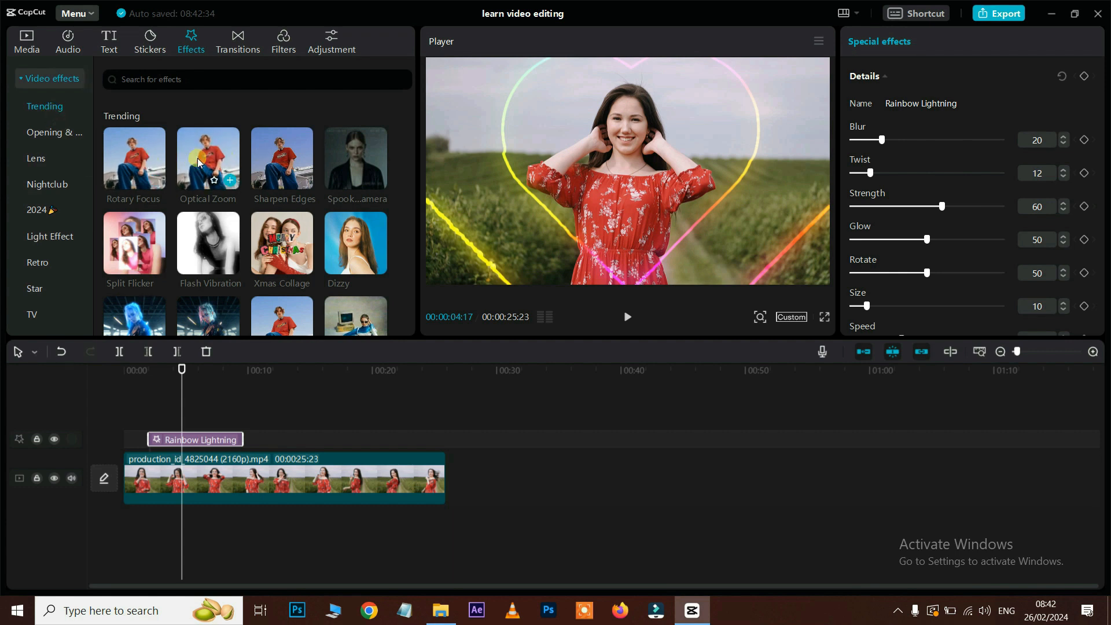
pyautogui.moveTo(277, 162)
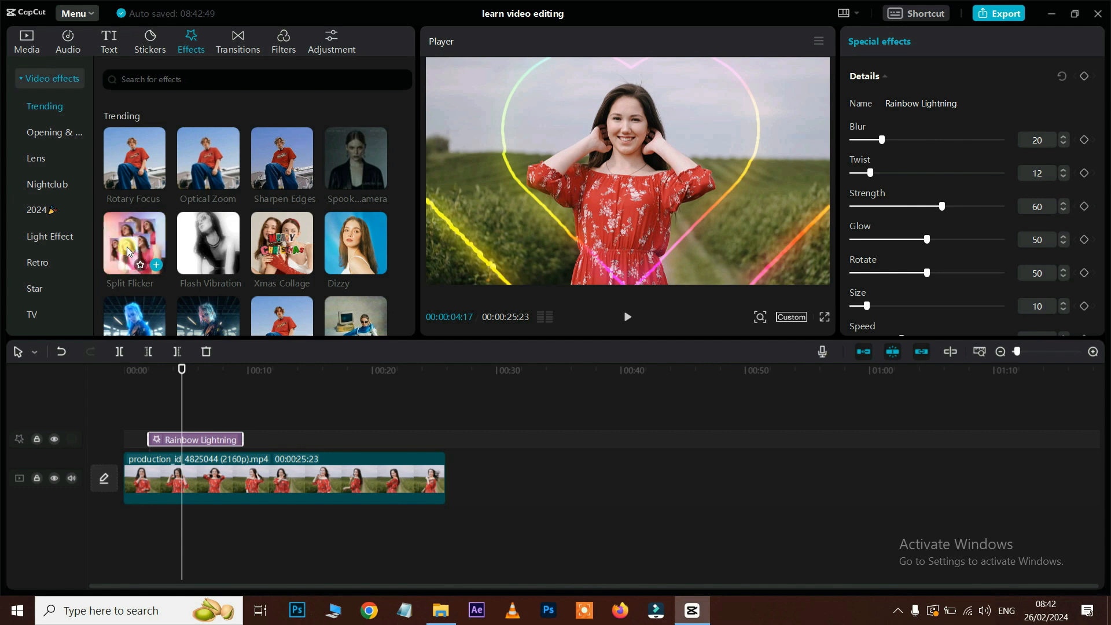
pyautogui.moveTo(137, 240); pyautogui.dragTo(317, 502)
pyautogui.click(280, 365)
pyautogui.press('space')
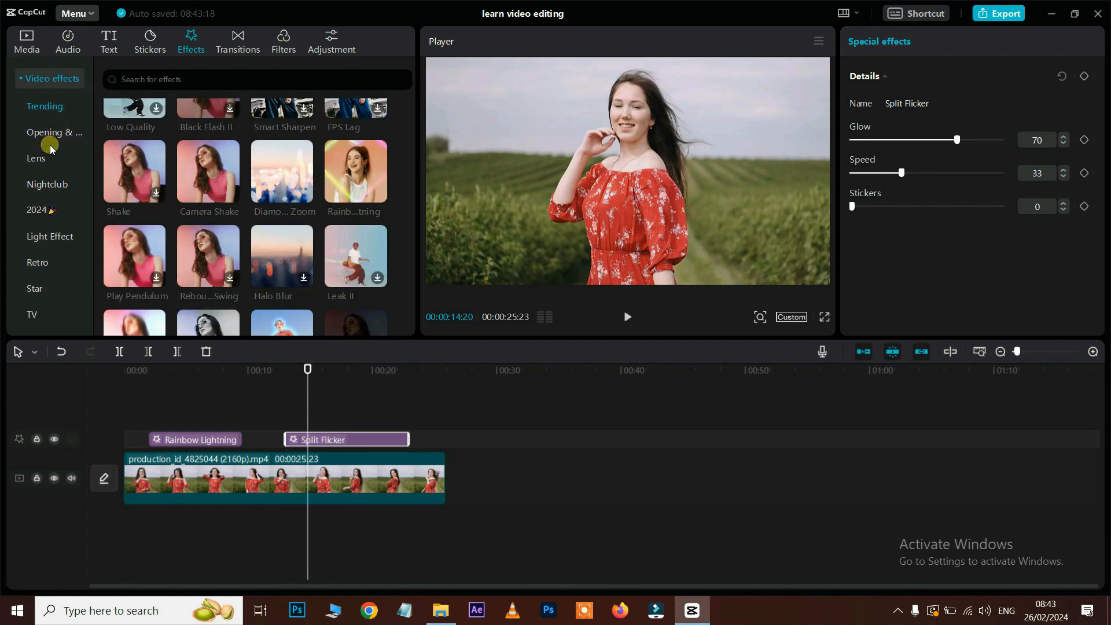
# Step: Add the Retro Rolling Film effect to the effect track and preview it from about 10 seconds
pyautogui.click(38, 262)
pyautogui.moveTo(356, 197); pyautogui.dragTo(284, 508)
pyautogui.click(247, 370)
pyautogui.press('space')
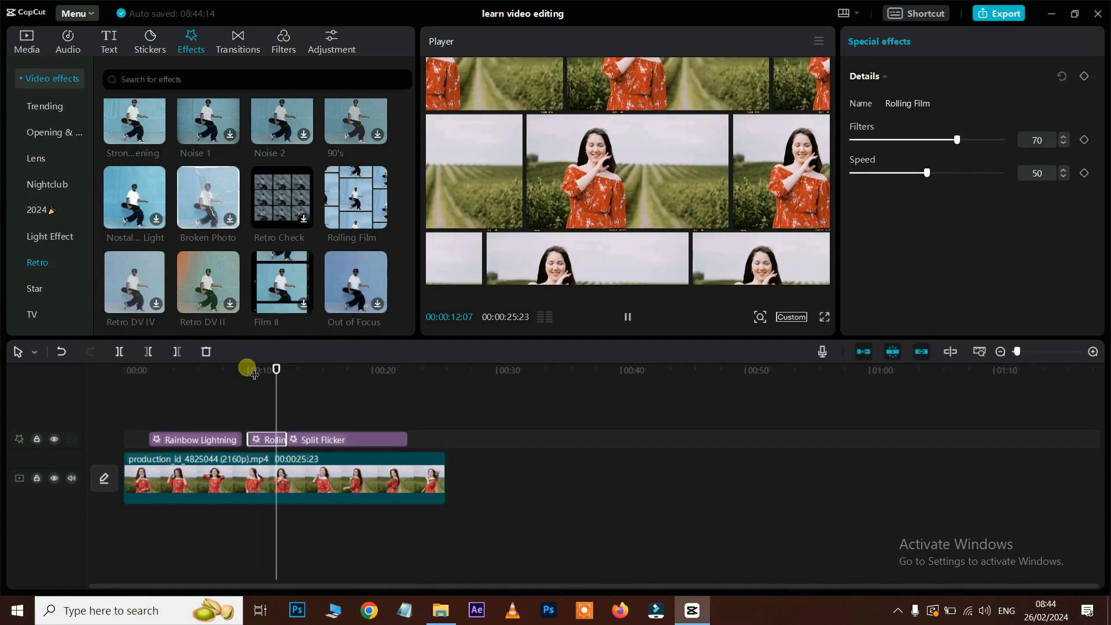
pyautogui.press('space')
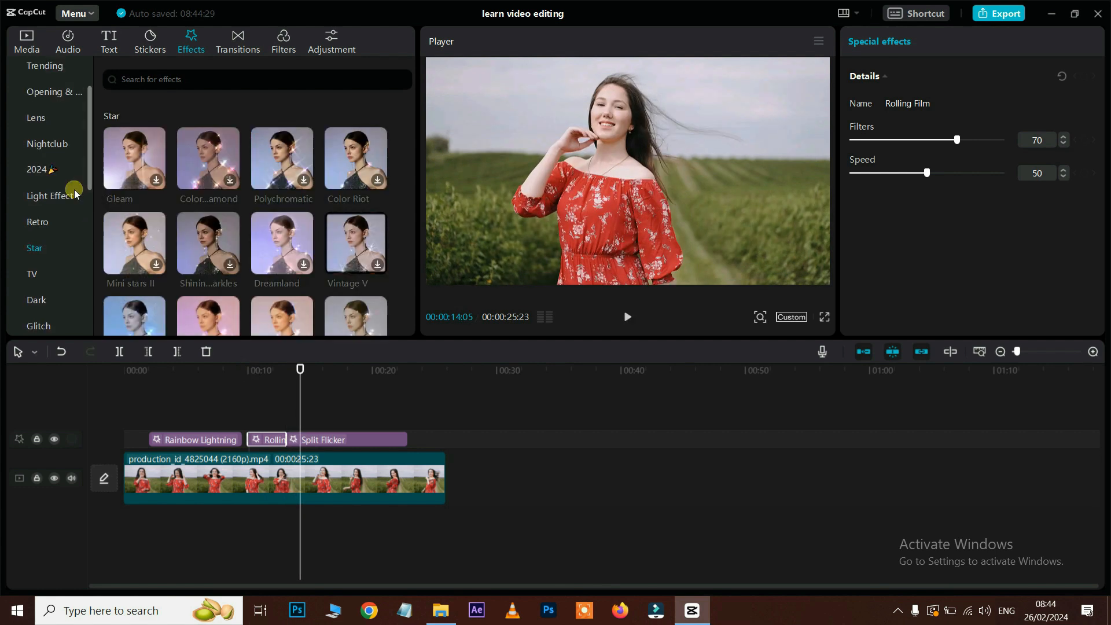
# Step: Add Color Butterflies from the Butterflies category and preview it from about 22 seconds
pyautogui.scroll(1, 74, 189)
pyautogui.scroll(-5, 74, 189)
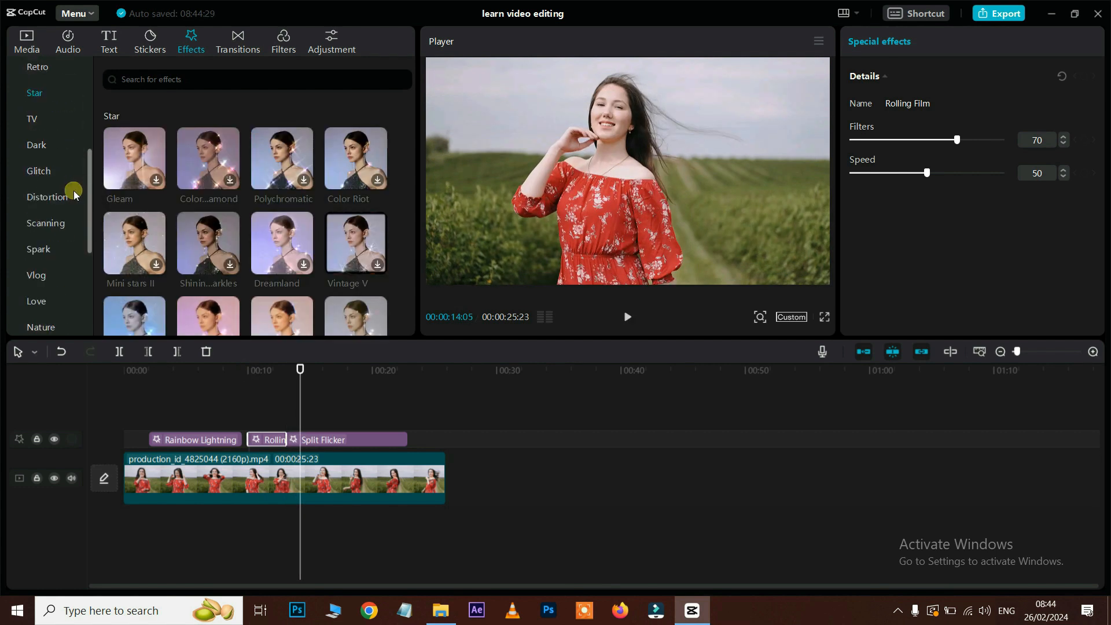
pyautogui.scroll(-3, 74, 191)
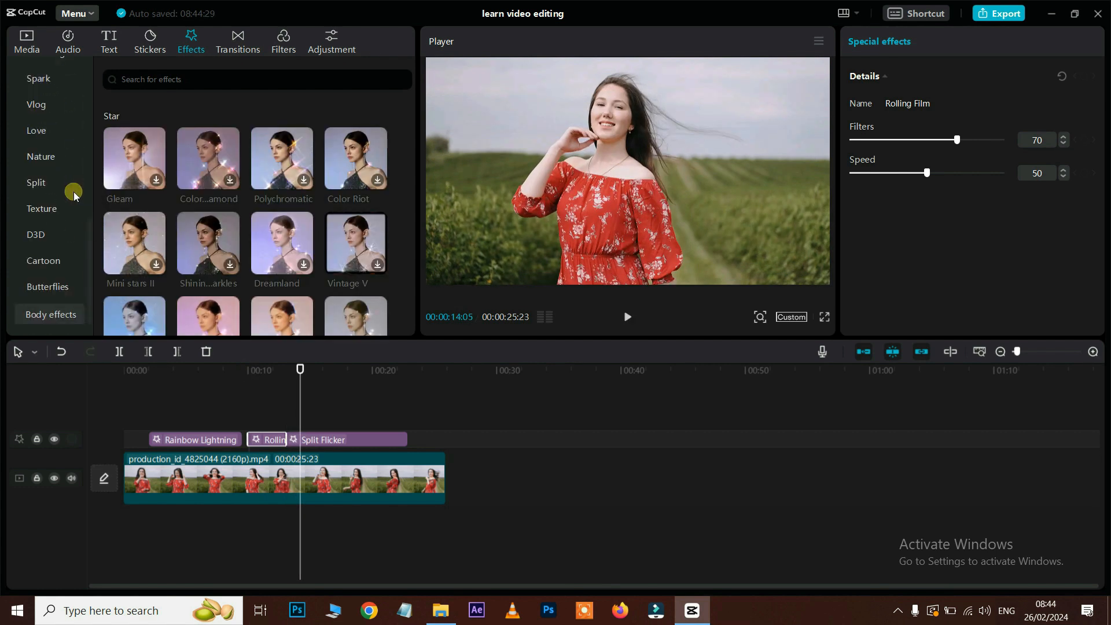
pyautogui.click(55, 290)
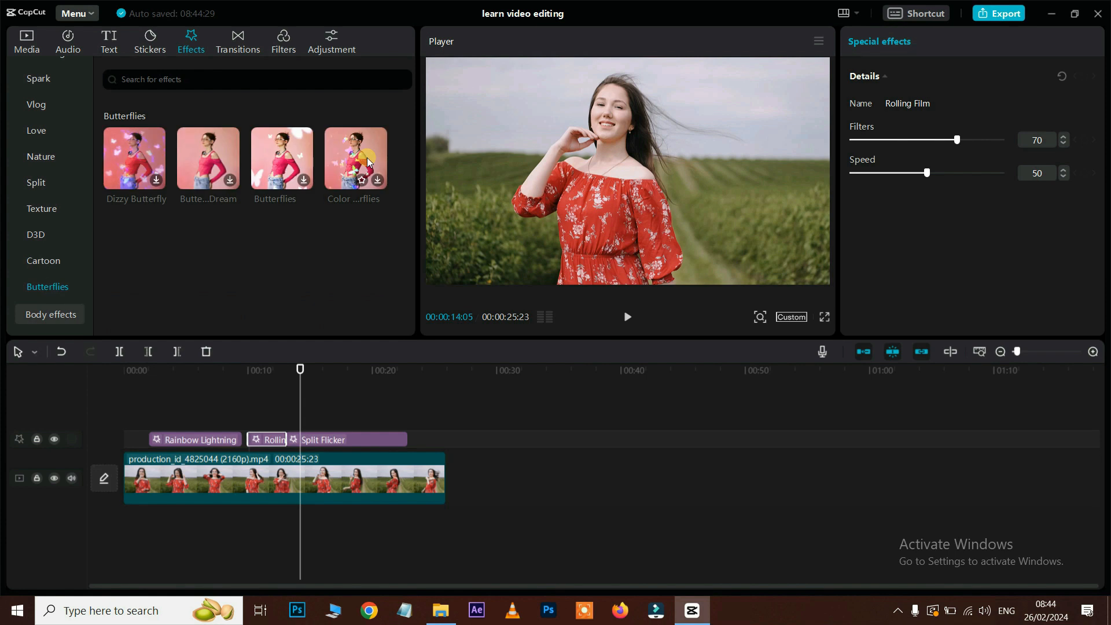
pyautogui.moveTo(367, 157); pyautogui.dragTo(443, 502)
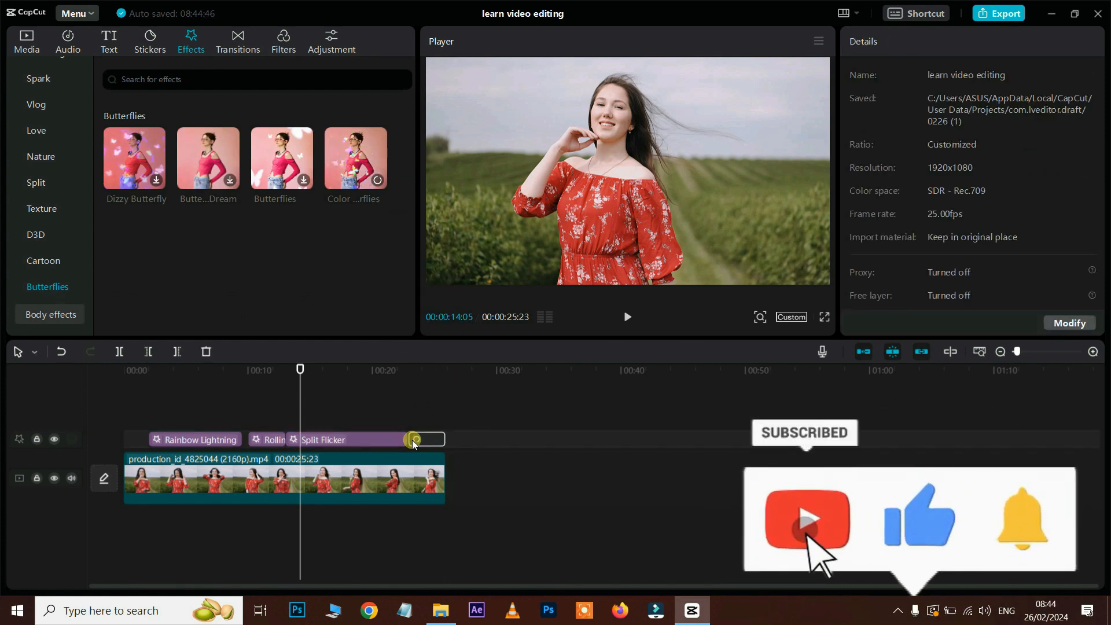
pyautogui.click(404, 375)
pyautogui.press('space')
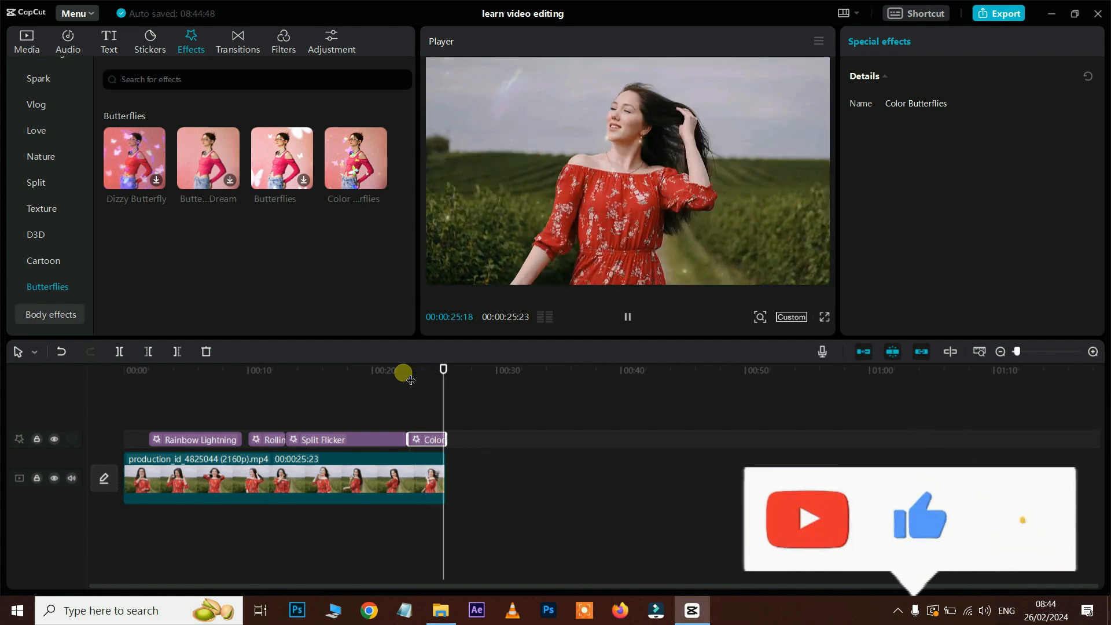
pyautogui.press('space')
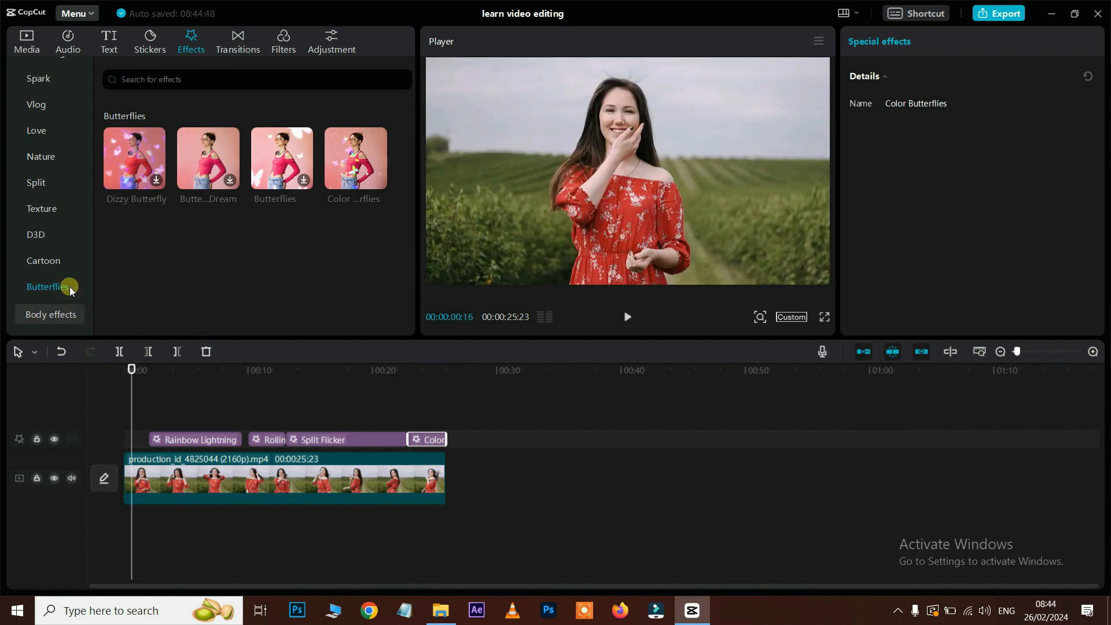
pyautogui.click(57, 314)
# Step: Add Musical Notes II at the clip start, delete the four earlier effects, and extend it to about 12 seconds
pyautogui.moveTo(144, 150); pyautogui.dragTo(150, 482)
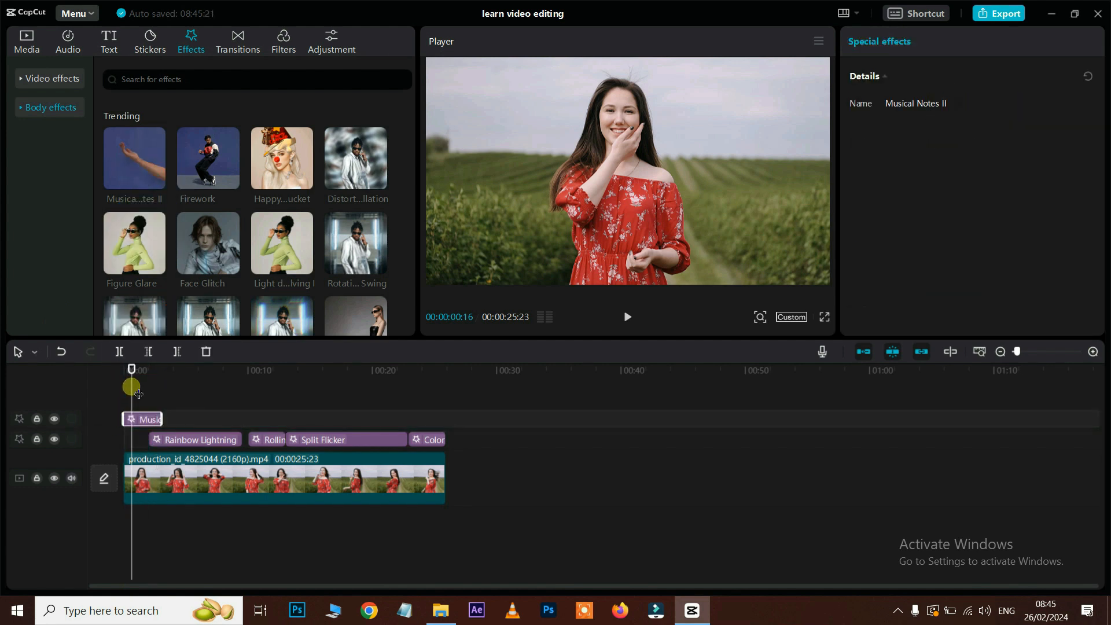
pyautogui.click(98, 365)
pyautogui.press('space')
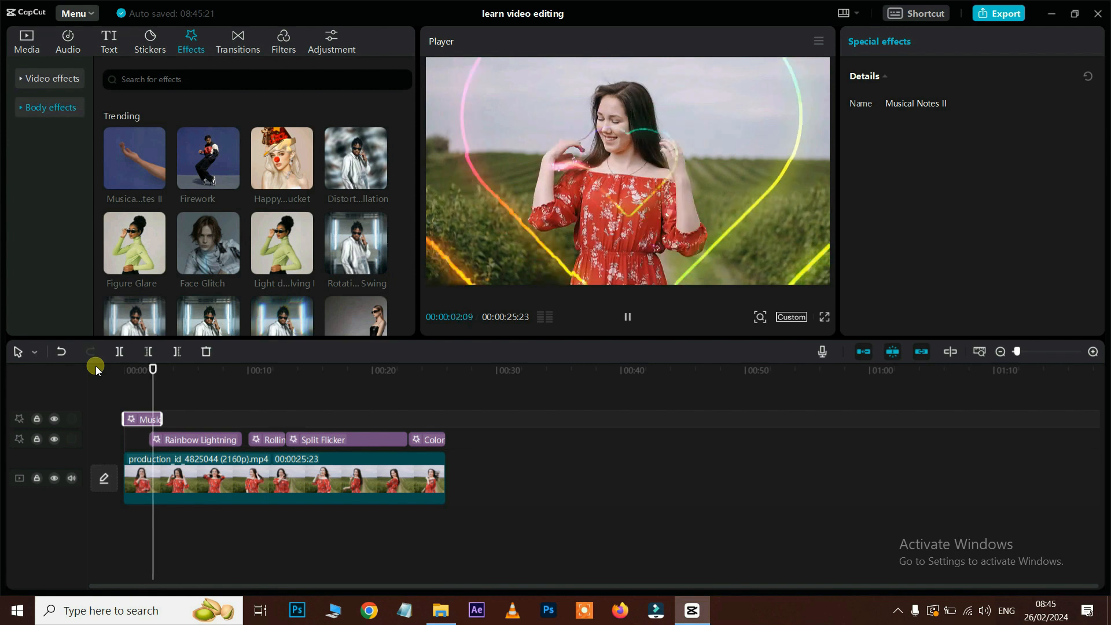
pyautogui.moveTo(200, 420); pyautogui.dragTo(439, 439)
pyautogui.press('Delete')
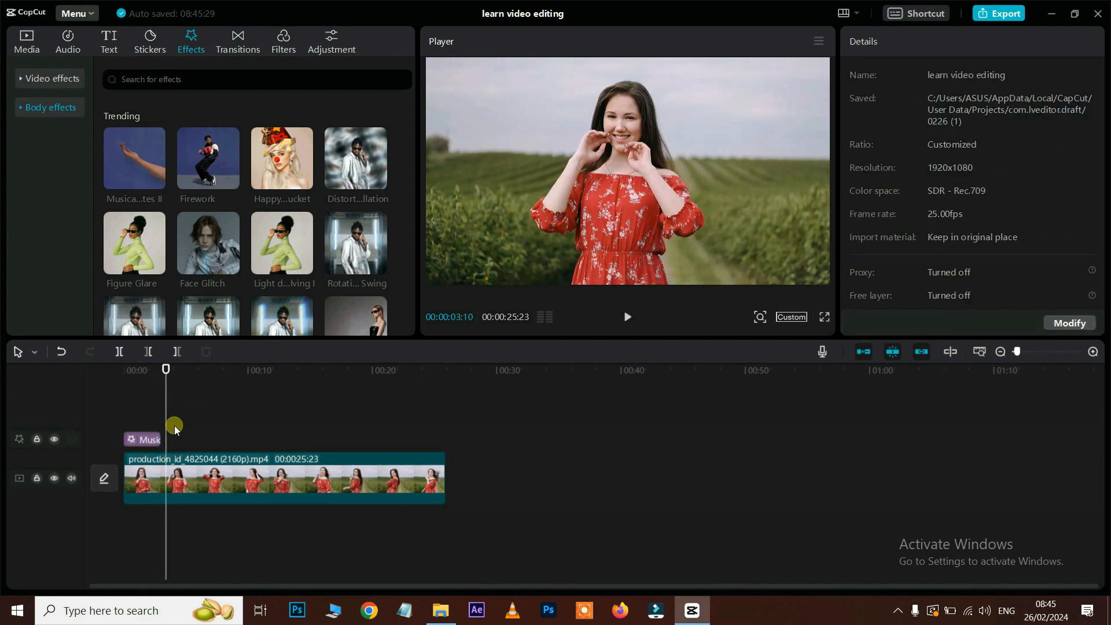
pyautogui.click(148, 438)
pyautogui.moveTo(159, 438); pyautogui.dragTo(276, 450)
pyautogui.press('space')
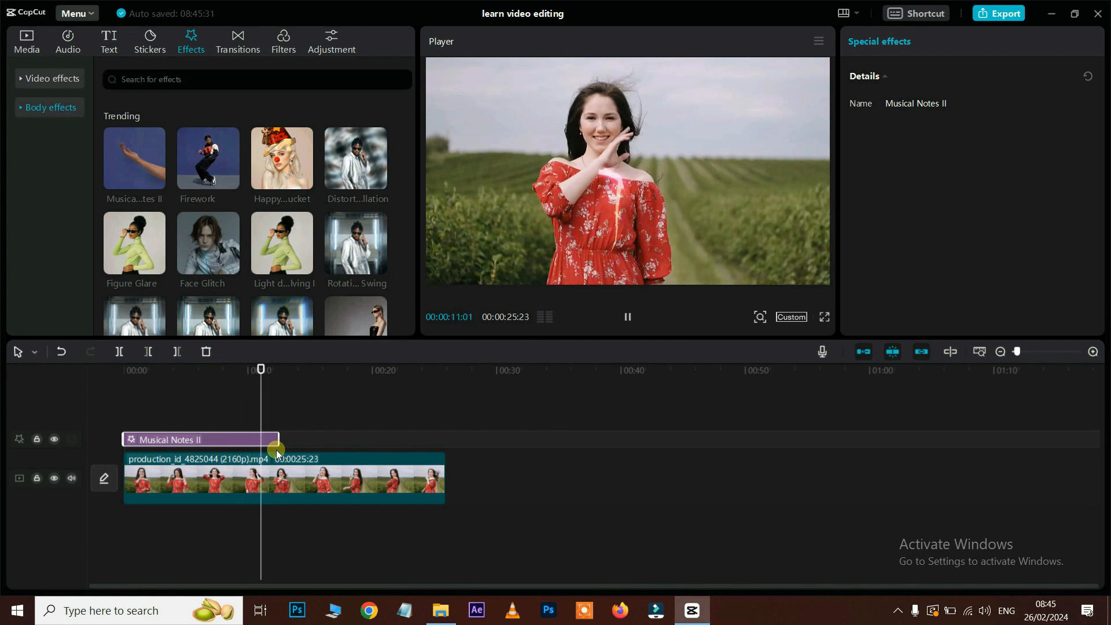
pyautogui.press('space')
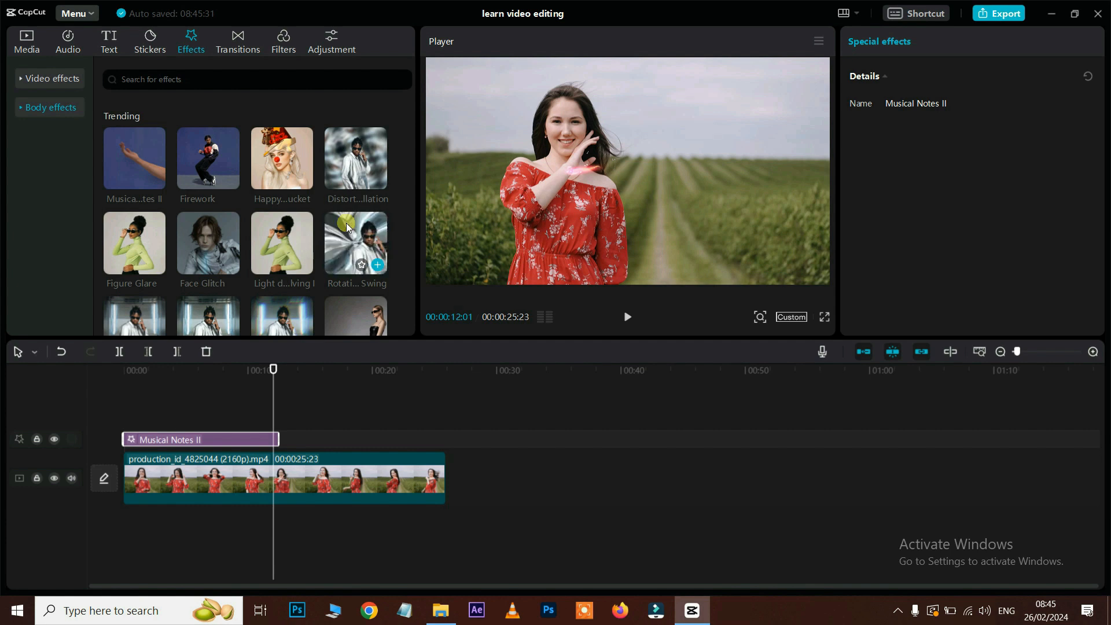
# Step: Add Rotation Swing after Musical Notes II, then Axis Rotation after it, previewing each
pyautogui.moveTo(349, 246); pyautogui.dragTo(310, 442)
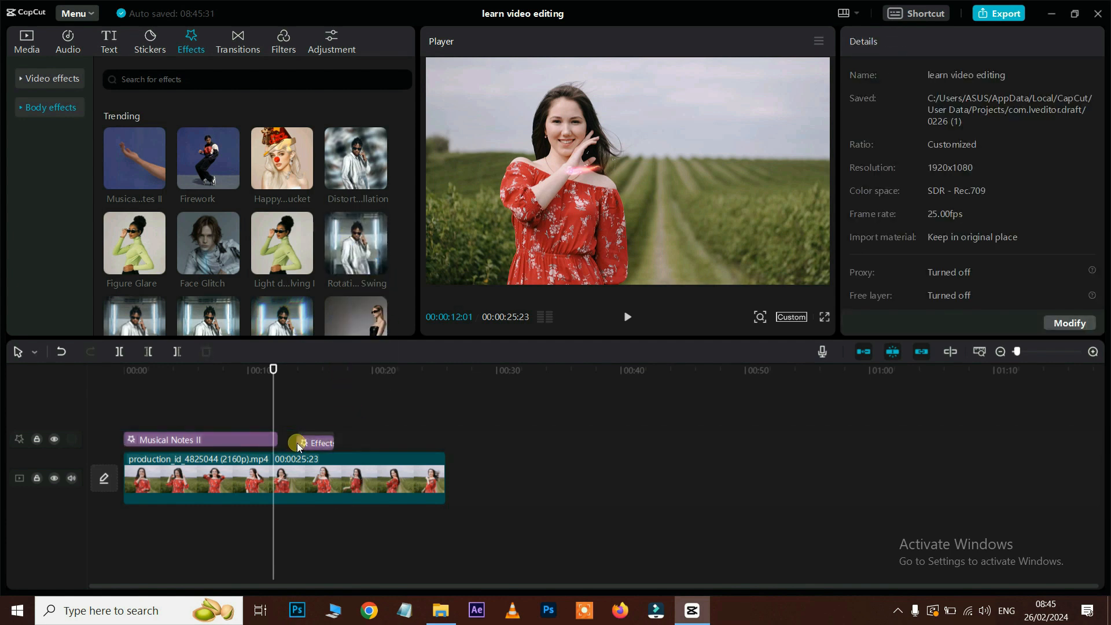
pyautogui.click(298, 370)
pyautogui.press('space')
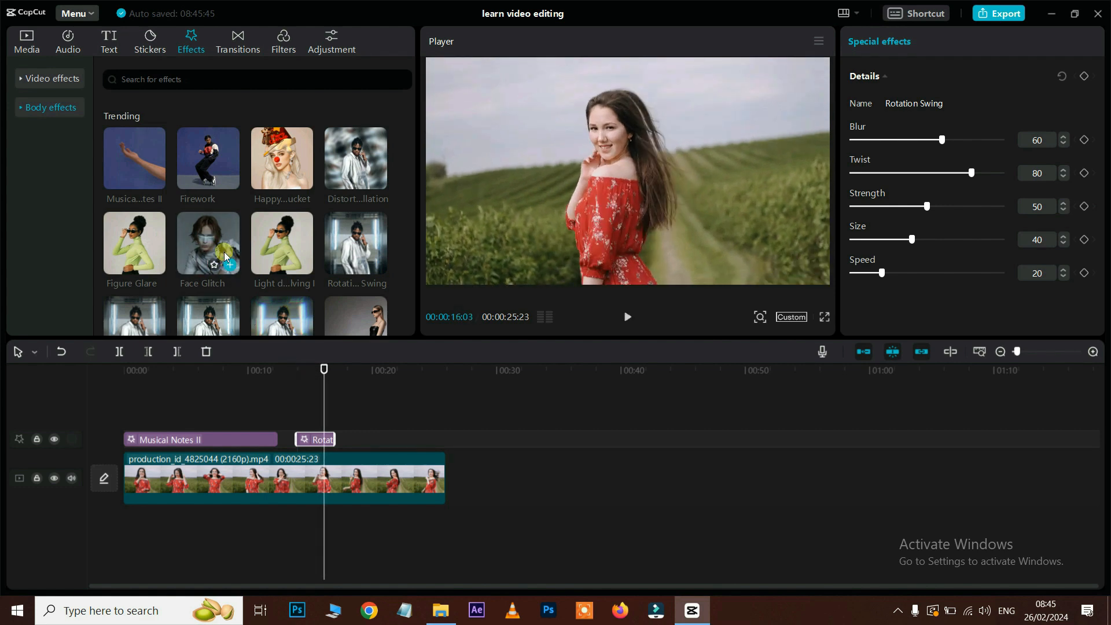
pyautogui.scroll(-1, 228, 258)
pyautogui.moveTo(224, 268); pyautogui.dragTo(355, 435)
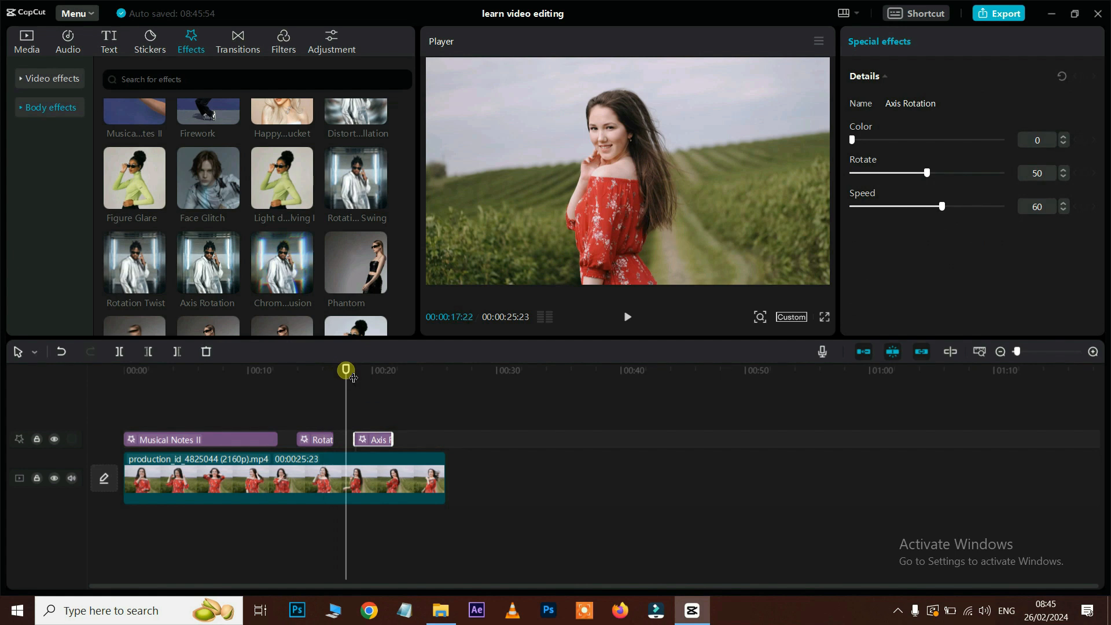
pyautogui.press('space')
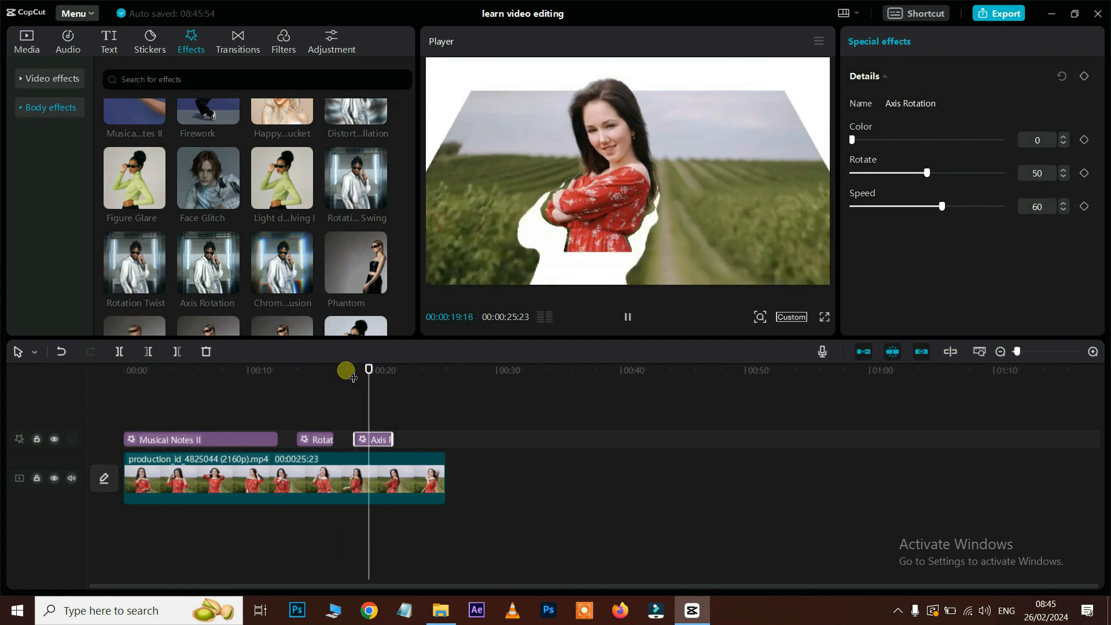
pyautogui.press('space')
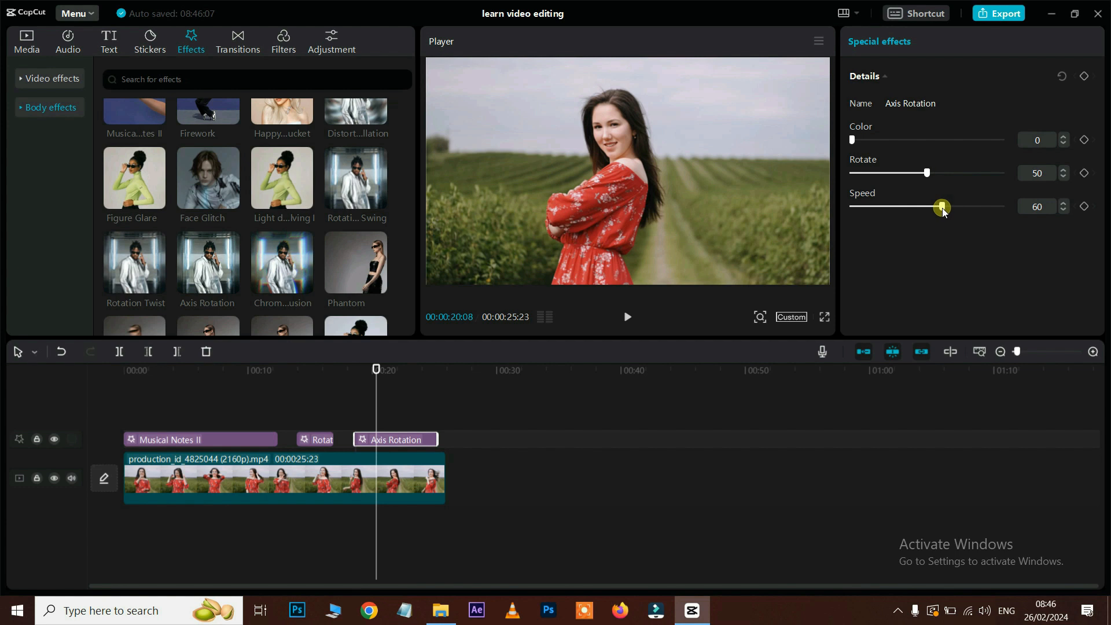
# Step: Set Axis Rotation's speed to 44 and rotate to 65, previewing the slower rotation
pyautogui.moveTo(938, 212); pyautogui.dragTo(919, 211)
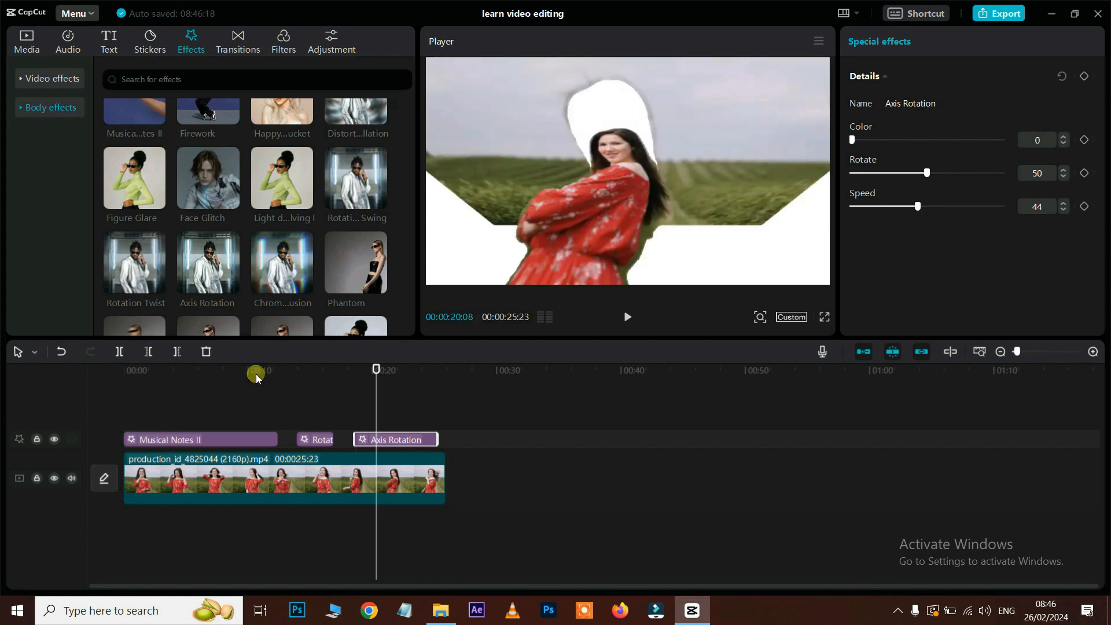
pyautogui.click(347, 371)
pyautogui.press('space')
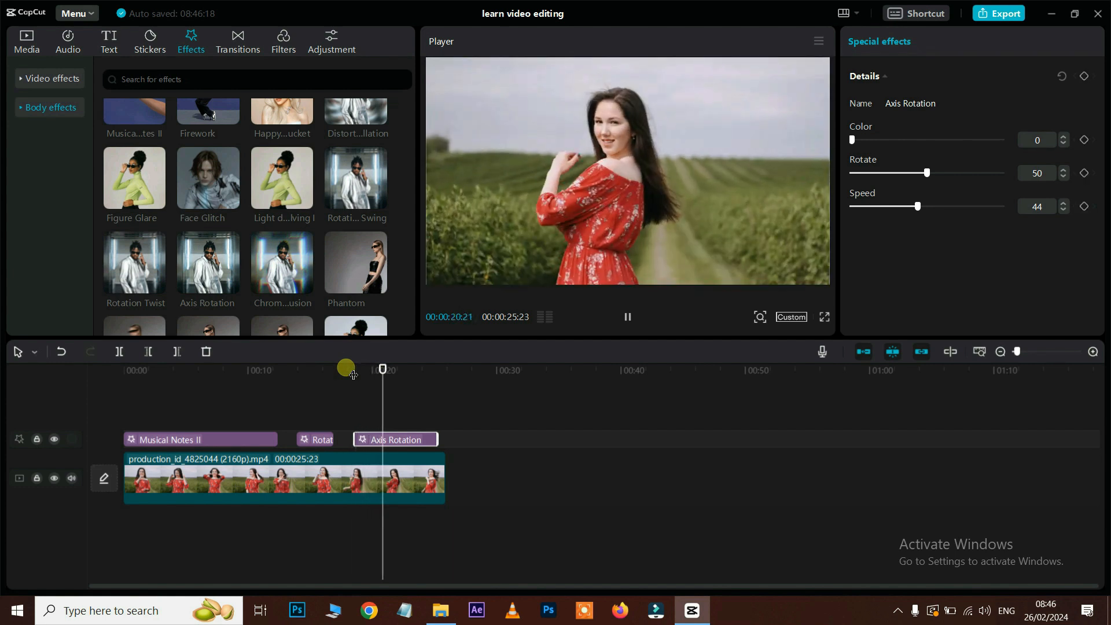
pyautogui.press('space')
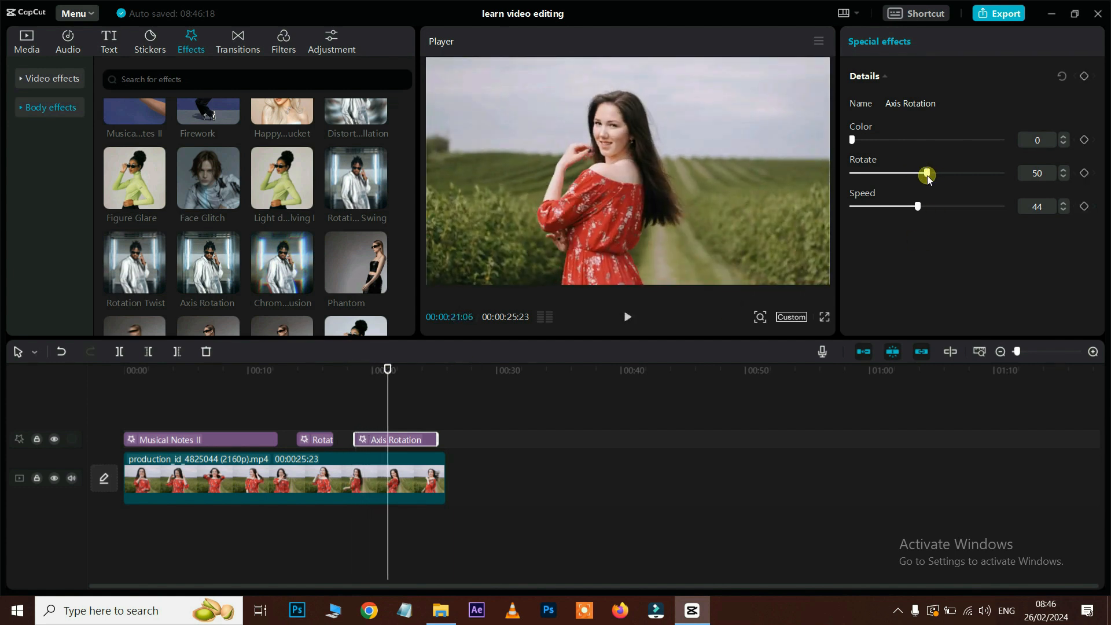
pyautogui.moveTo(947, 175); pyautogui.dragTo(949, 176)
pyautogui.click(355, 371)
pyautogui.click(346, 372)
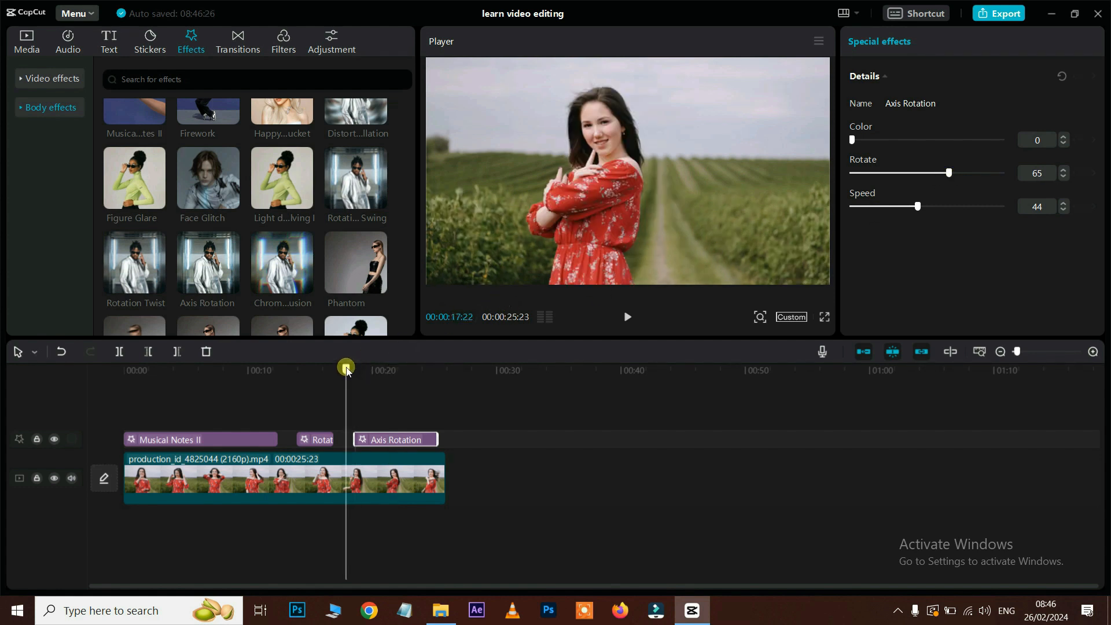
pyautogui.click(213, 441)
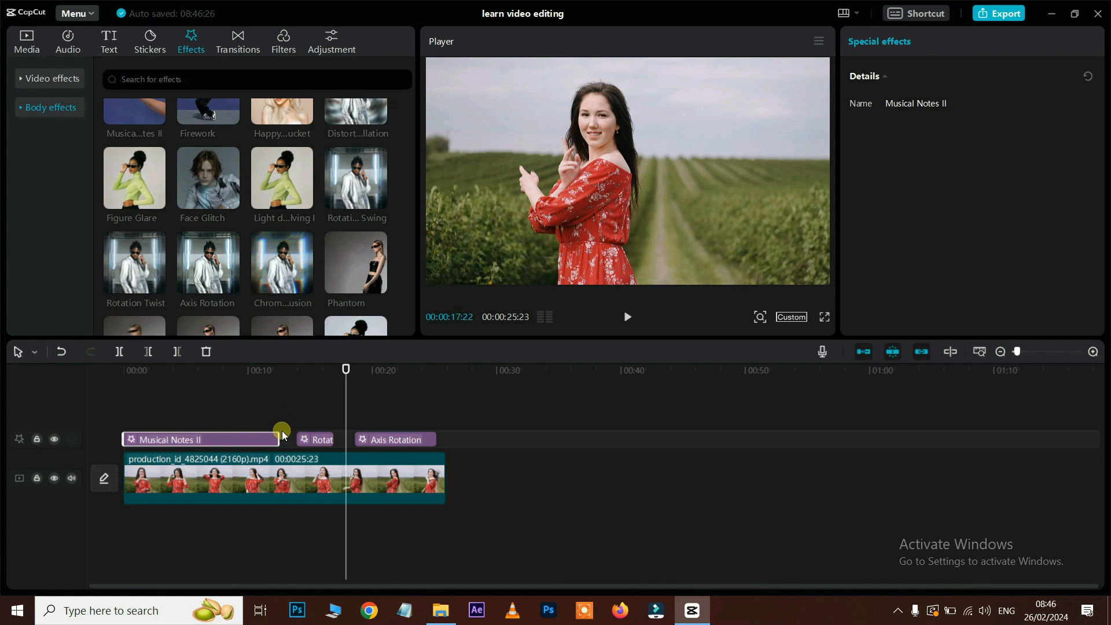
pyautogui.click(322, 441)
# Step: Add Big Mouth on a new track and Revolving Text around 11 seconds, previewing each
pyautogui.click(308, 370)
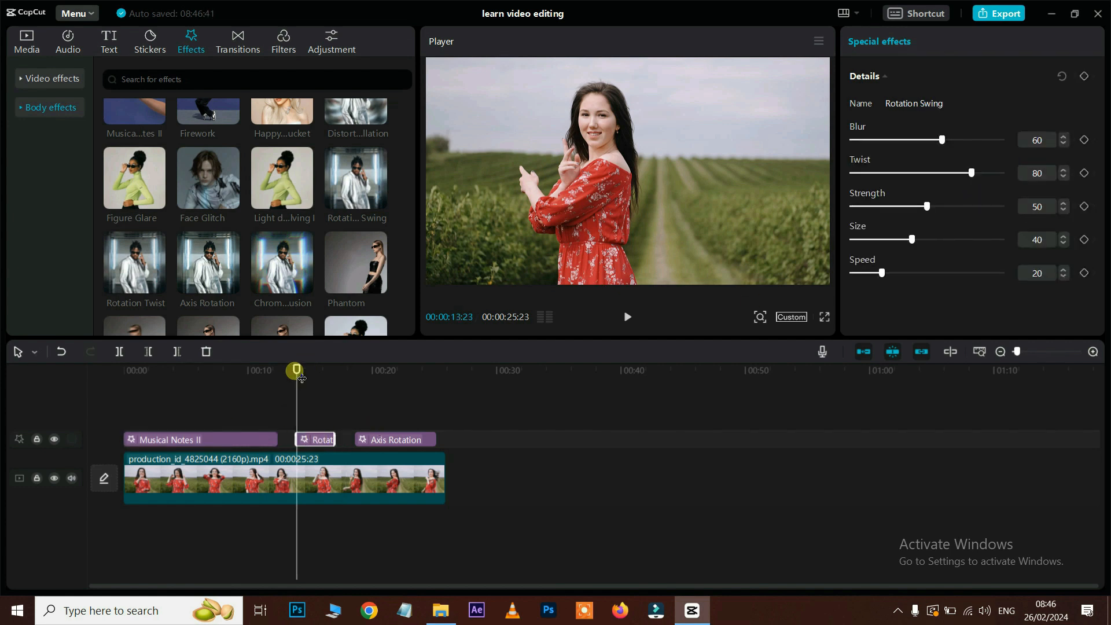
pyautogui.press('space')
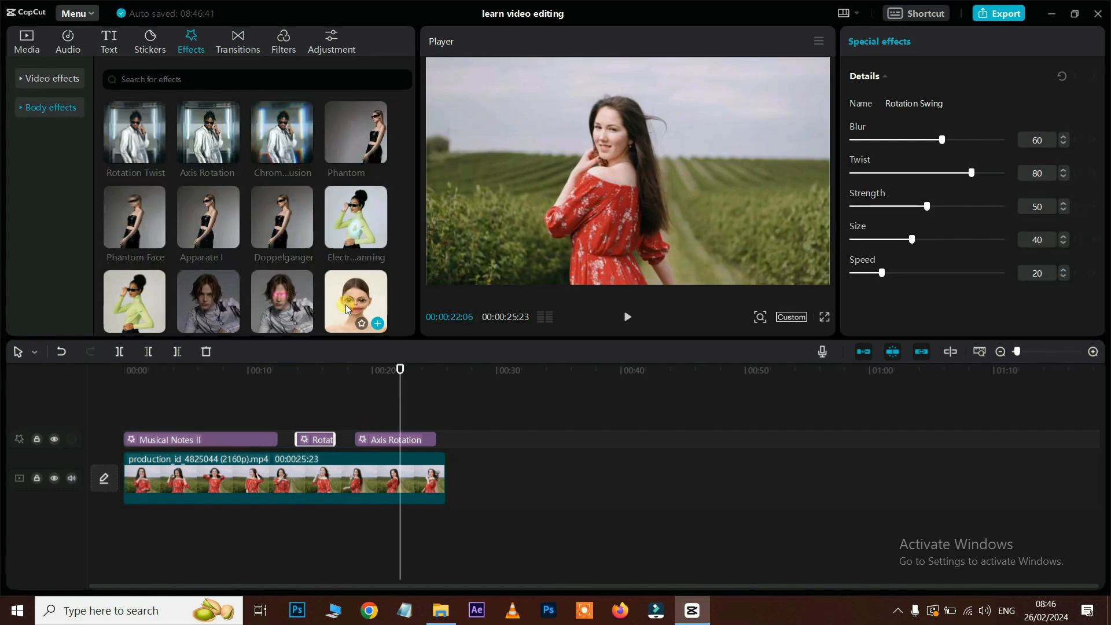
pyautogui.moveTo(345, 305); pyautogui.dragTo(333, 419)
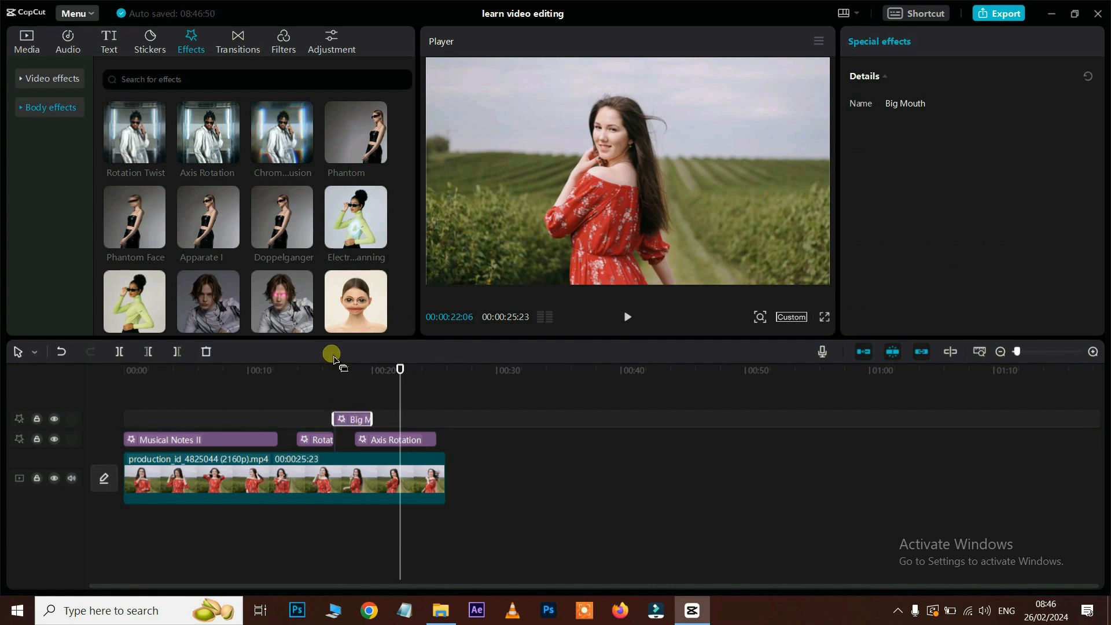
pyautogui.press('space')
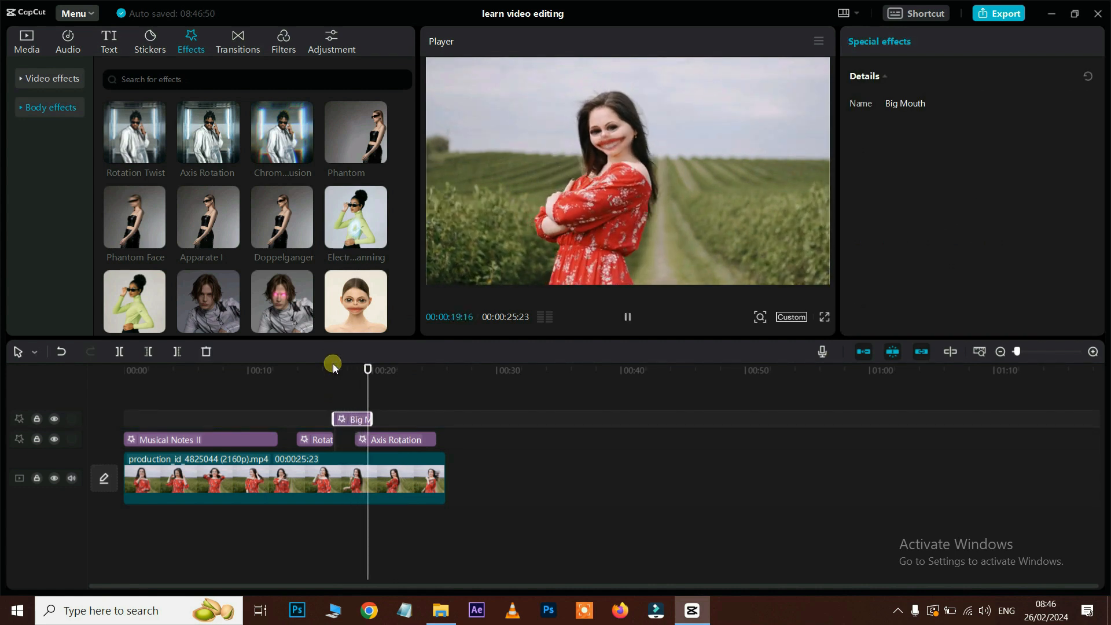
pyautogui.press('space')
pyautogui.scroll(-10, 356, 226)
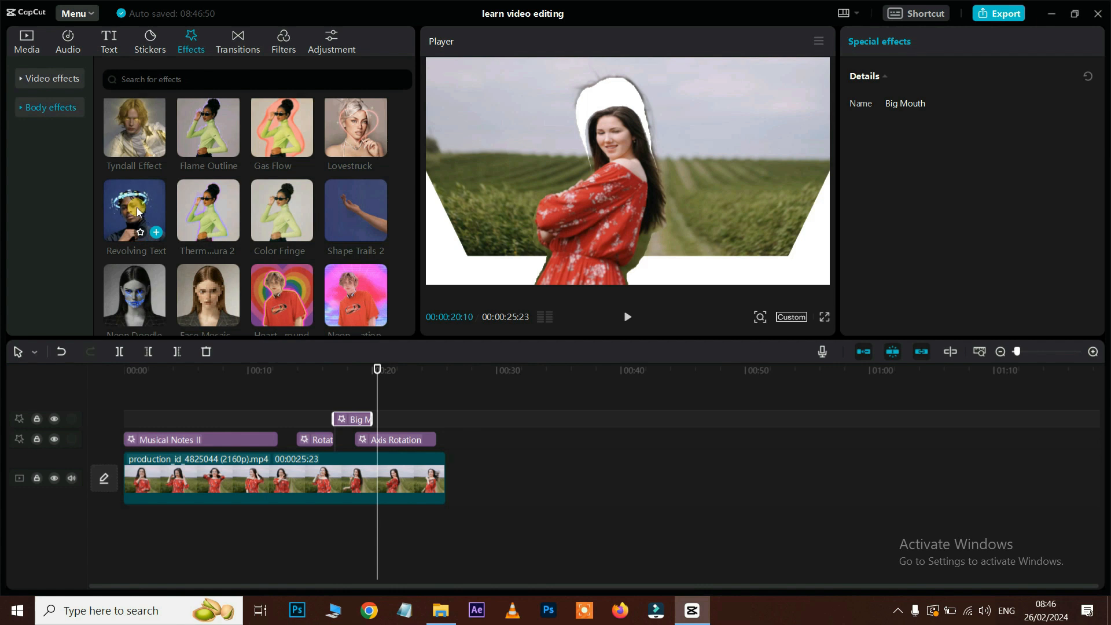
pyautogui.moveTo(137, 208); pyautogui.dragTo(273, 417)
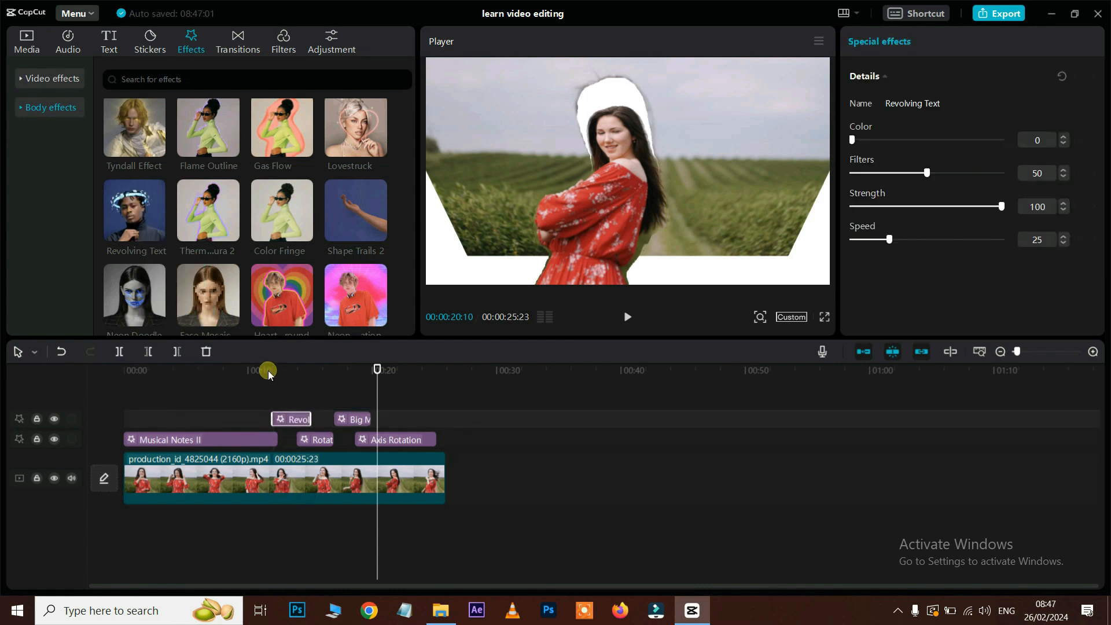
pyautogui.press('space')
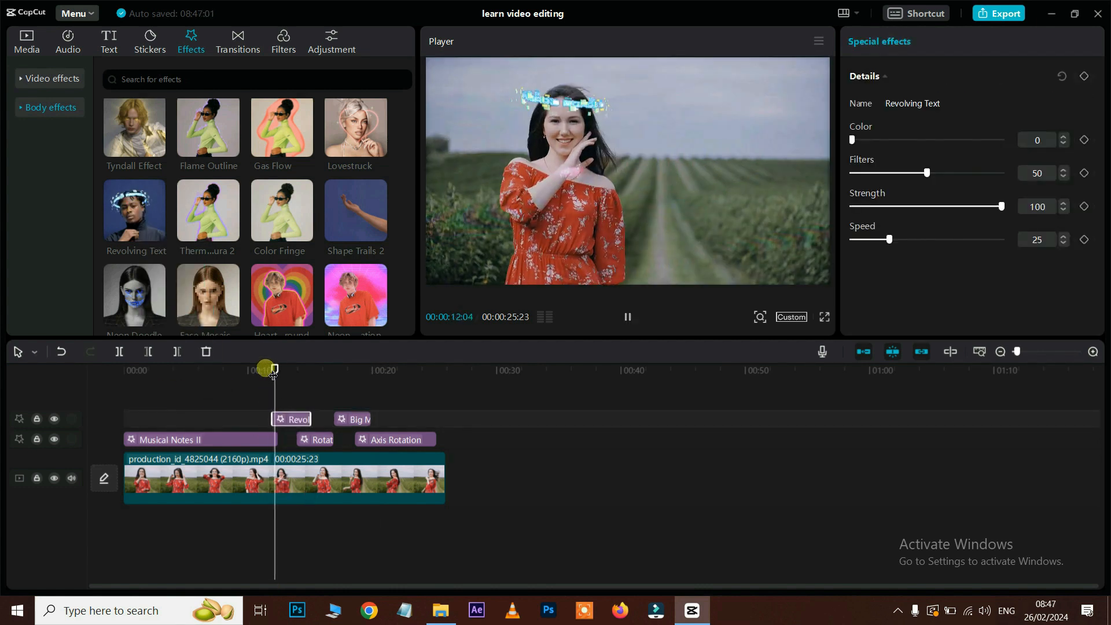
pyautogui.press('space')
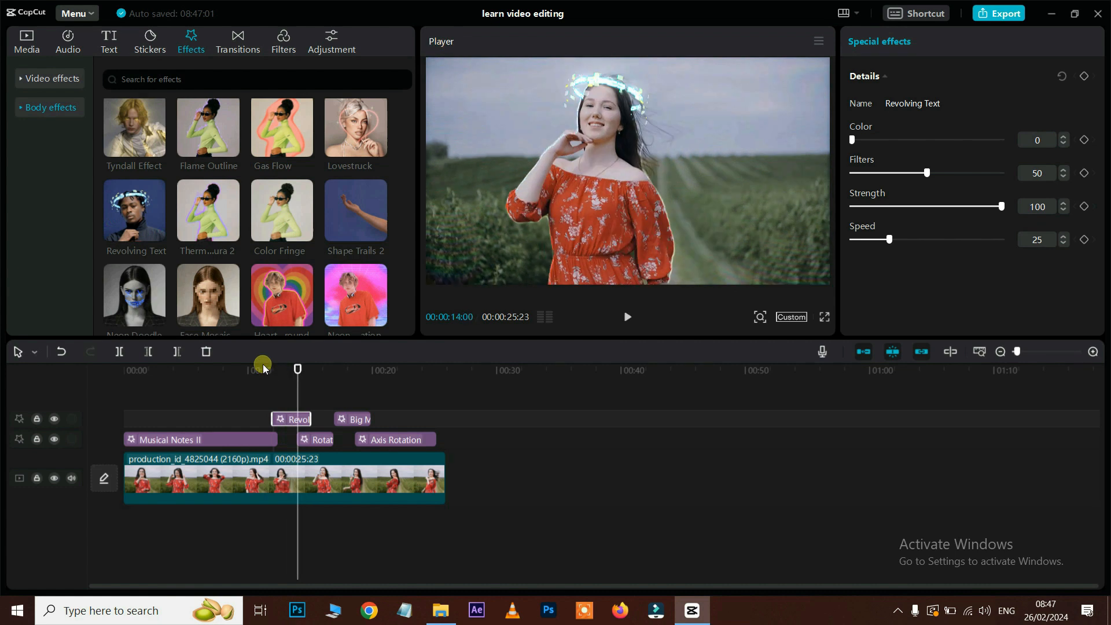
# Step: Add Face Mosaic after Big Mouth, delete the Axis Rotation clip, and lengthen Face Mosaic
pyautogui.scroll(-1, 246, 258)
pyautogui.moveTo(218, 226); pyautogui.dragTo(415, 475)
pyautogui.click(390, 441)
pyautogui.press('Delete')
pyautogui.click(381, 369)
pyautogui.press('space')
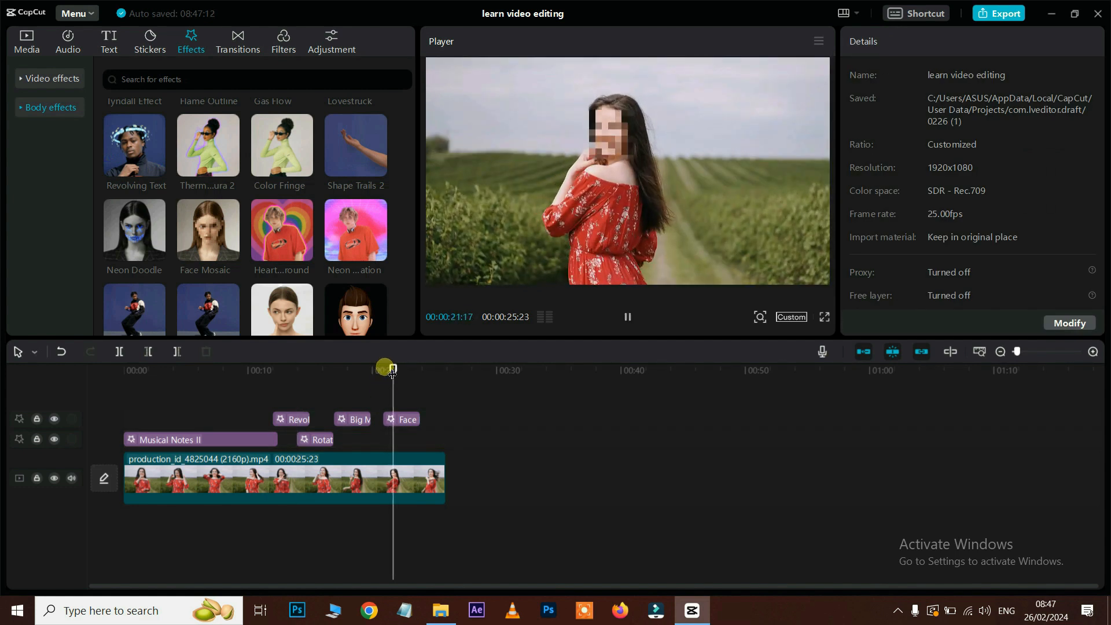
pyautogui.moveTo(434, 370); pyautogui.dragTo(409, 370)
pyautogui.press('space')
pyautogui.press('space')
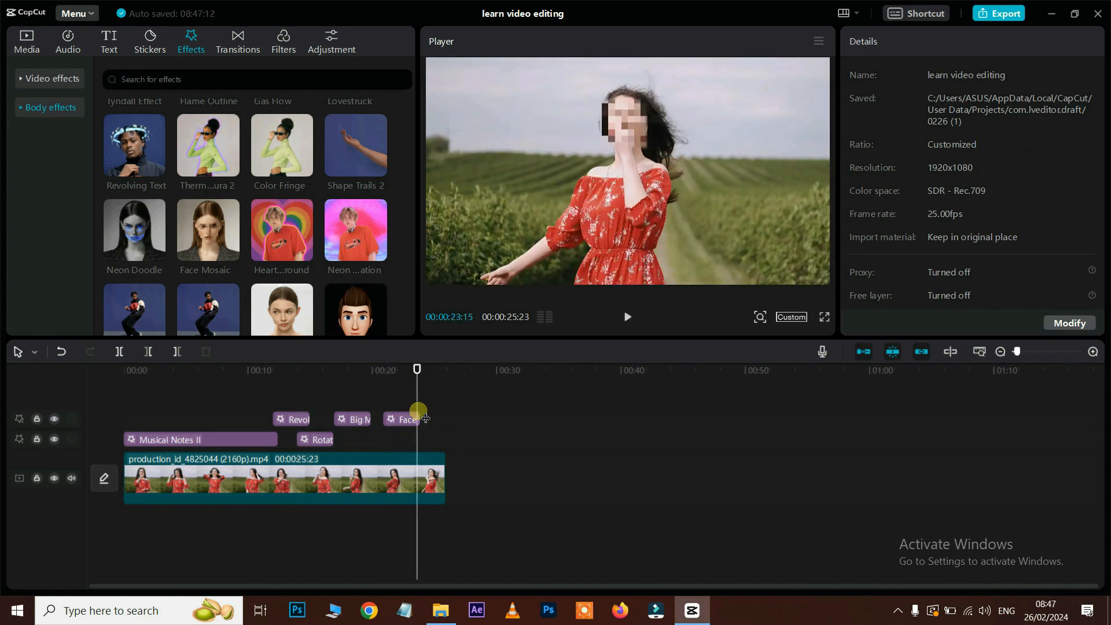
pyautogui.moveTo(429, 426); pyautogui.dragTo(120, 417)
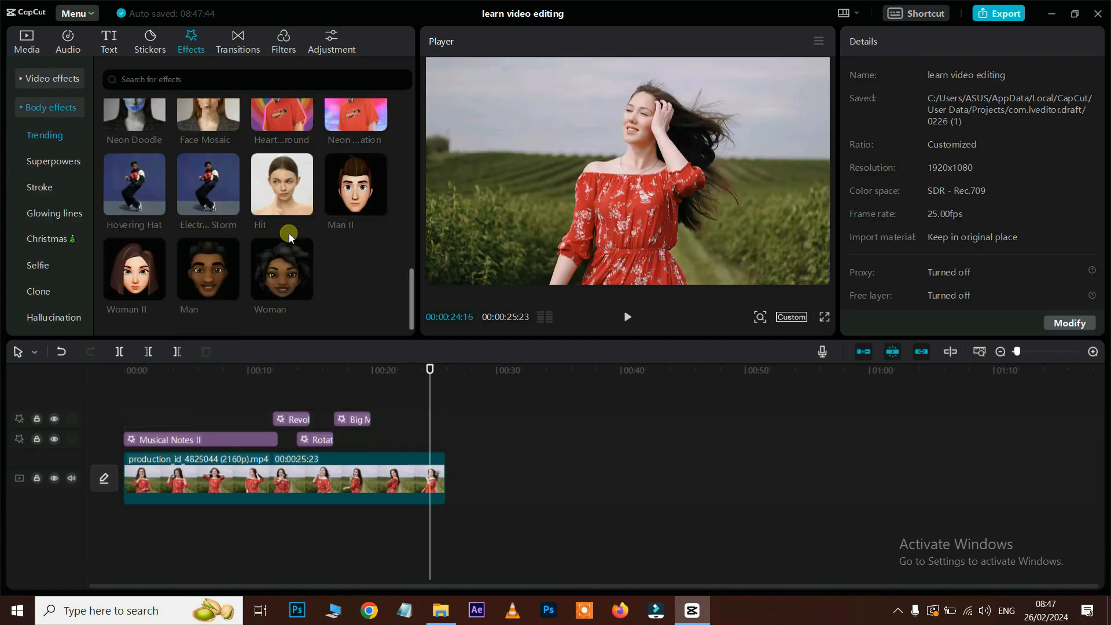
# Step: Add the Man II and Woman effects near the clip end and preview Man II
pyautogui.moveTo(360, 184); pyautogui.dragTo(402, 439)
pyautogui.click(389, 369)
pyautogui.press('space')
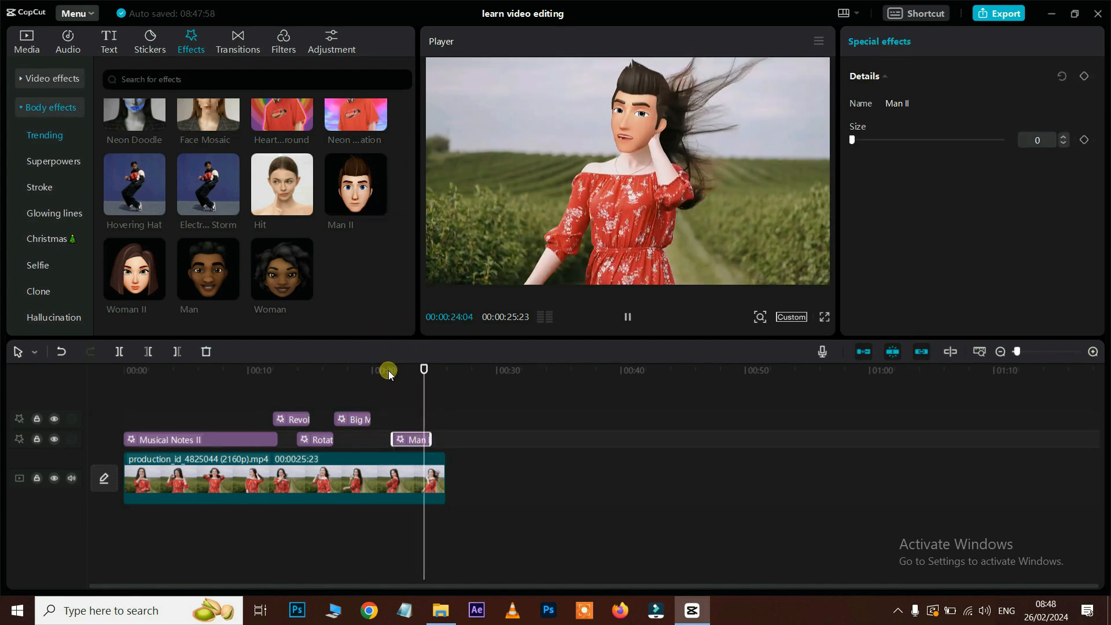
pyautogui.press('space')
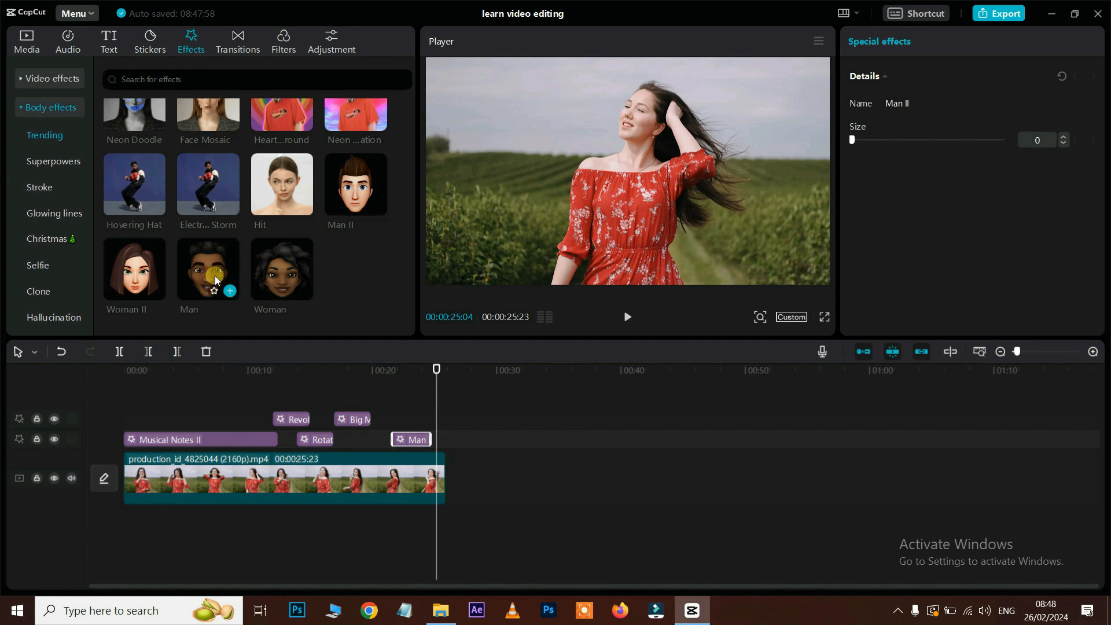
pyautogui.moveTo(285, 268); pyautogui.dragTo(426, 427)
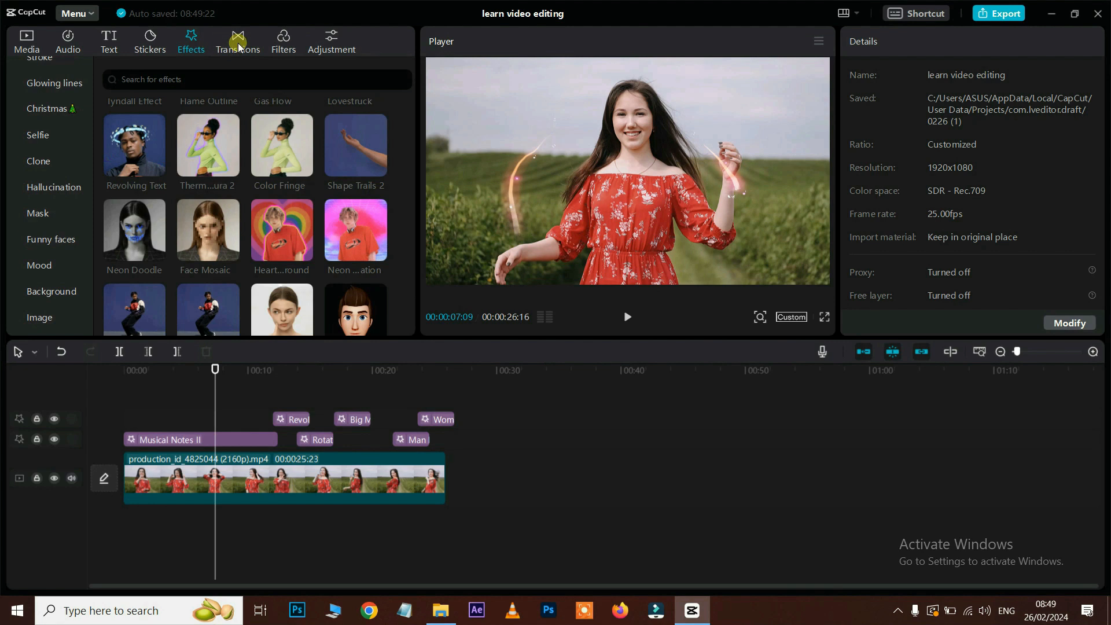
pyautogui.click(238, 43)
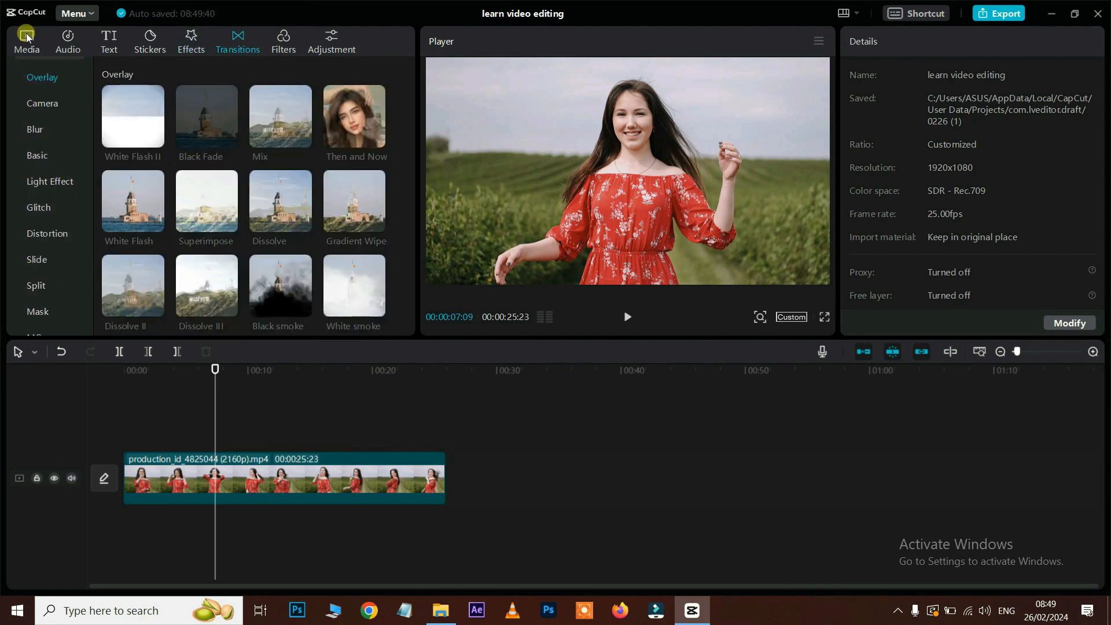
pyautogui.click(26, 37)
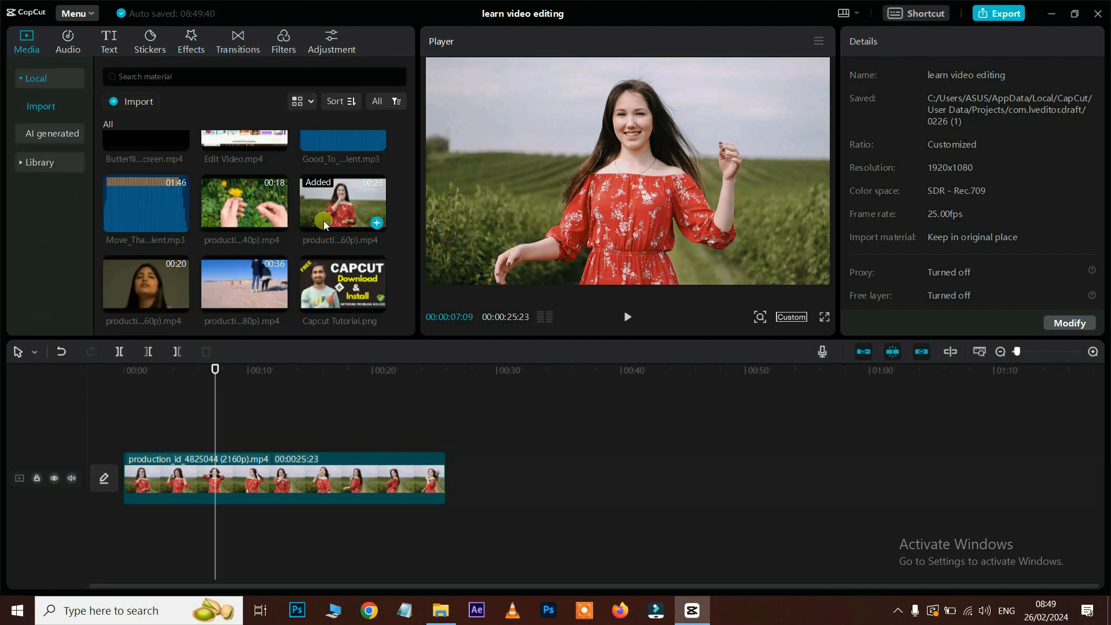
# Step: Append the pexels wedding clip after the red-dress clip on the main track
pyautogui.scroll(3, 324, 225)
pyautogui.moveTo(244, 163); pyautogui.dragTo(497, 538)
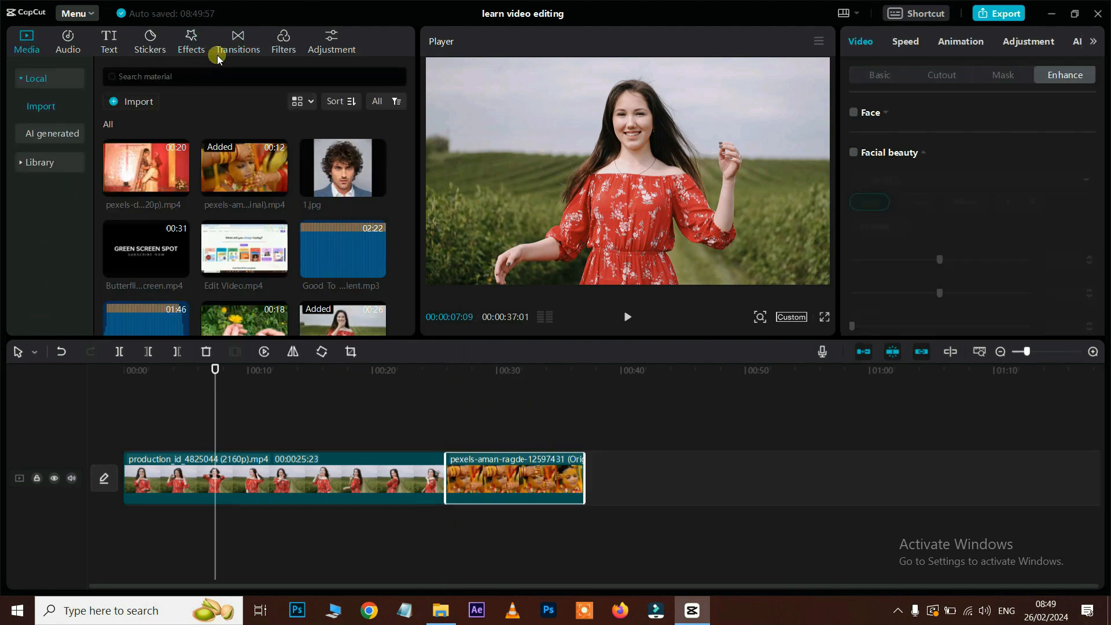
pyautogui.click(234, 46)
pyautogui.click(429, 435)
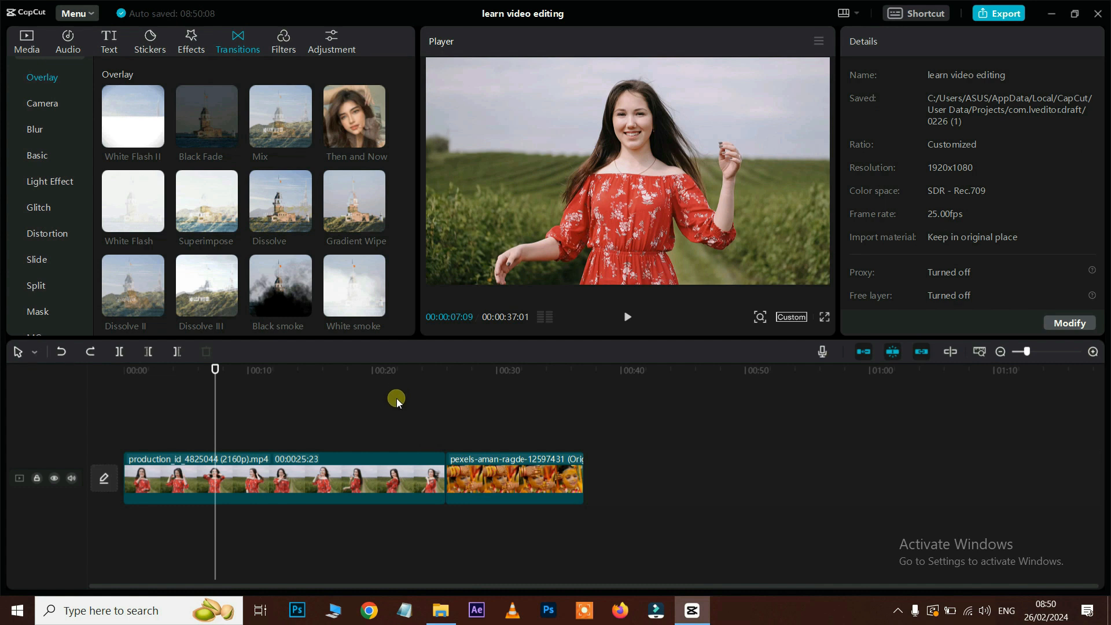
pyautogui.click(468, 474)
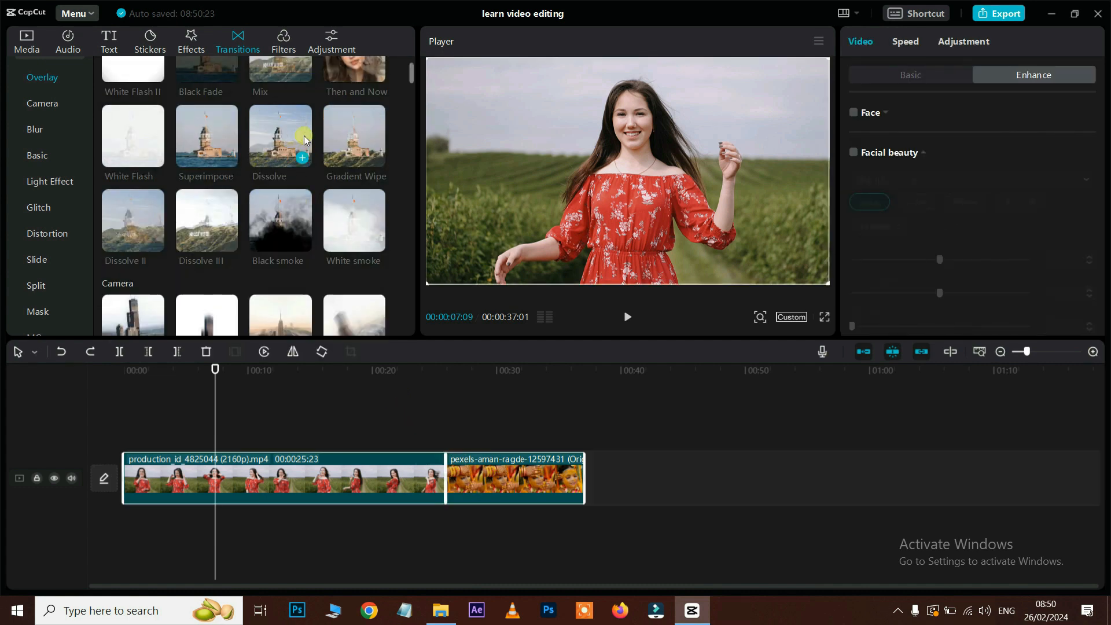
pyautogui.scroll(2, 292, 158)
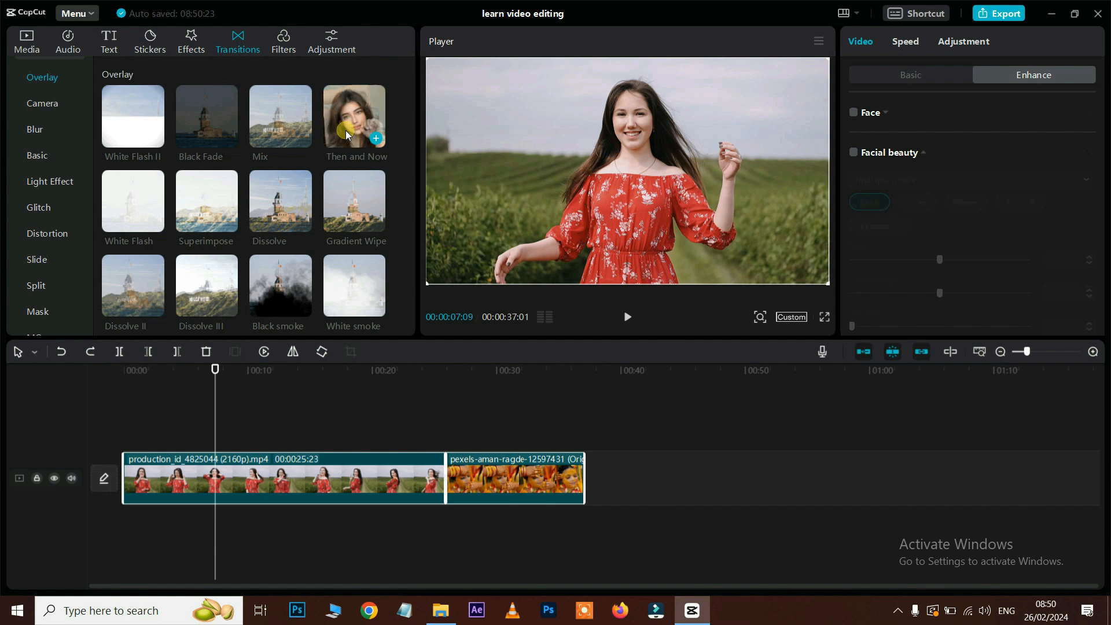
pyautogui.click(409, 434)
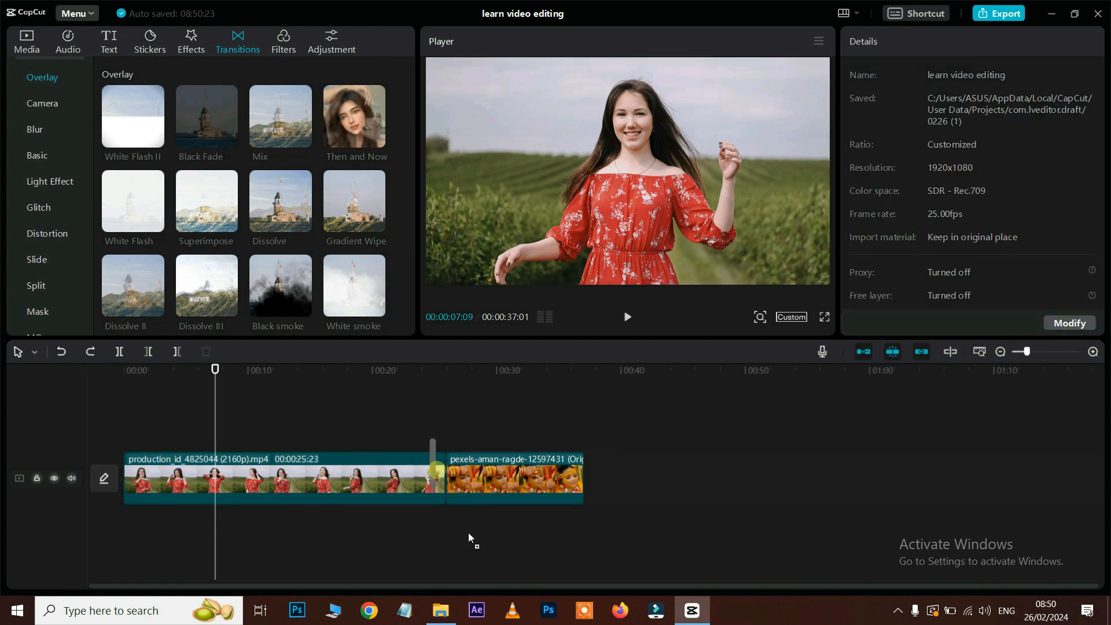
# Step: Try Then and Now transition durations of 1.0, 1.5 and 1.3 seconds and preview the junction
pyautogui.click(446, 480)
pyautogui.moveTo(449, 481)
pyautogui.mouseDown()
pyautogui.moveTo(474, 482)
pyautogui.moveTo(449, 479)
pyautogui.mouseUp()
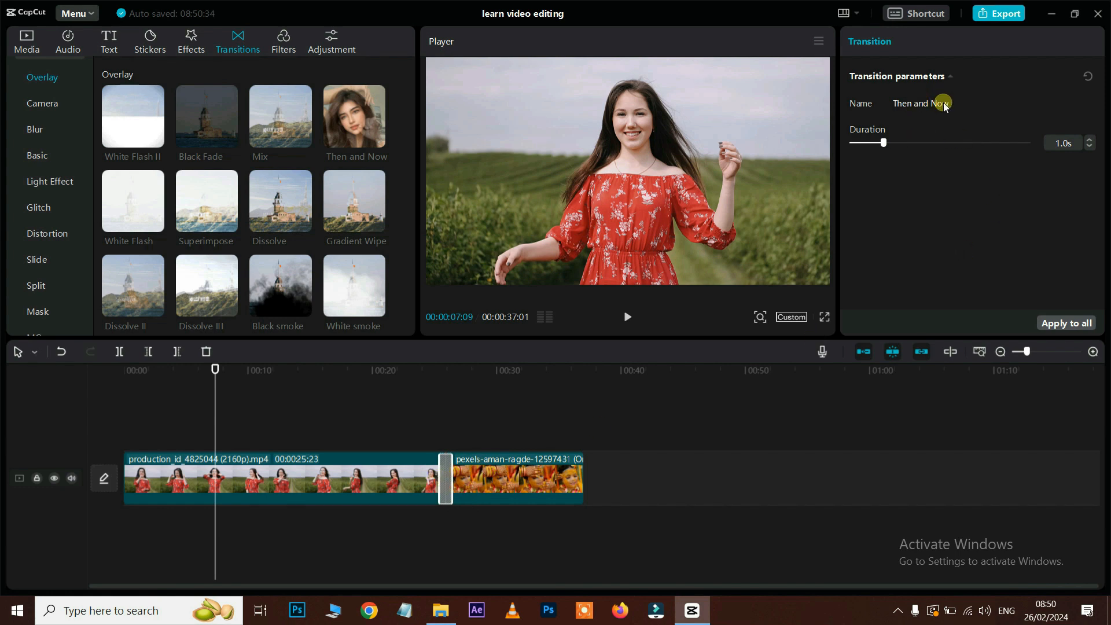
pyautogui.moveTo(885, 143); pyautogui.dragTo(906, 144)
pyautogui.moveTo(461, 481)
pyautogui.mouseDown()
pyautogui.moveTo(478, 481)
pyautogui.moveTo(461, 487)
pyautogui.moveTo(475, 491)
pyautogui.mouseUp()
pyautogui.click(402, 372)
pyautogui.press('space')
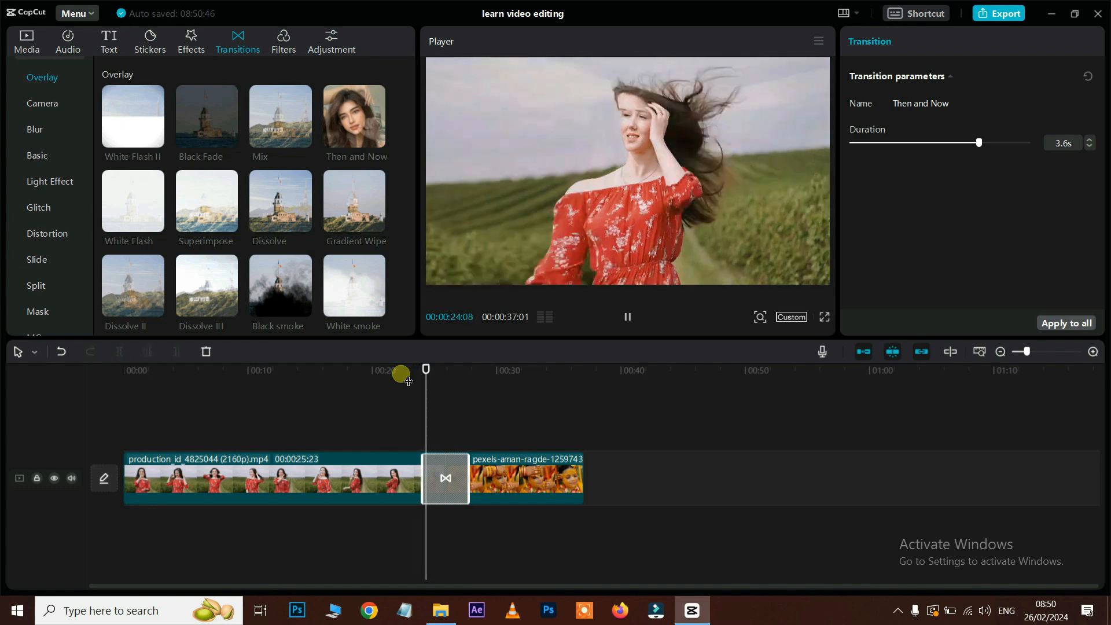
pyautogui.press('space')
# Step: Set the Then and Now transition to 1.1 seconds and preview it
pyautogui.moveTo(979, 146); pyautogui.dragTo(886, 157)
pyautogui.click(424, 373)
pyautogui.press('space')
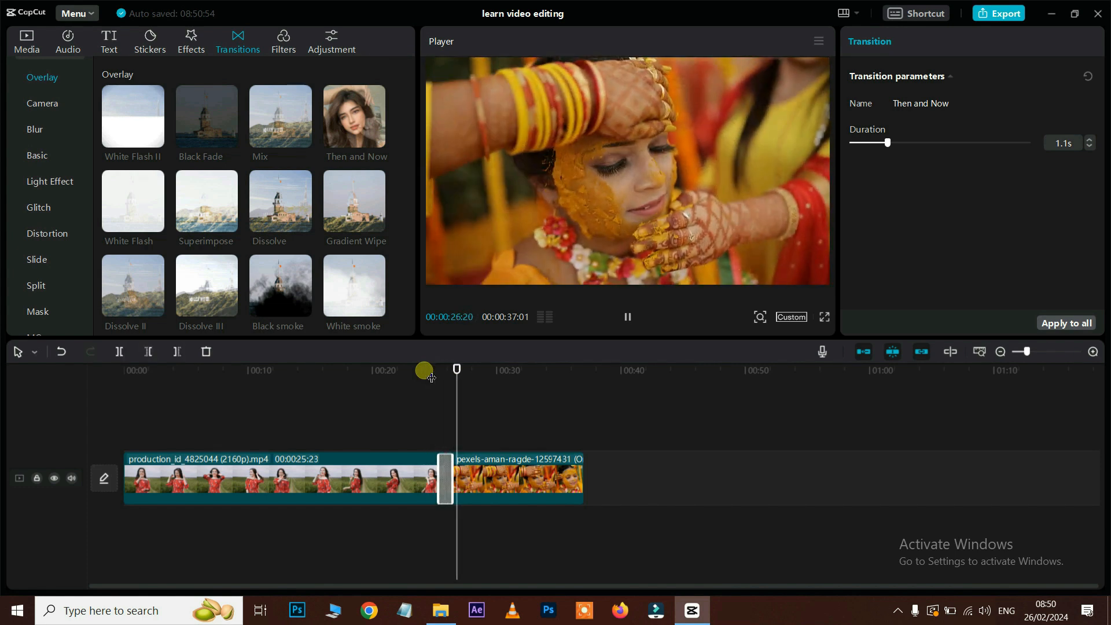
pyautogui.click(40, 100)
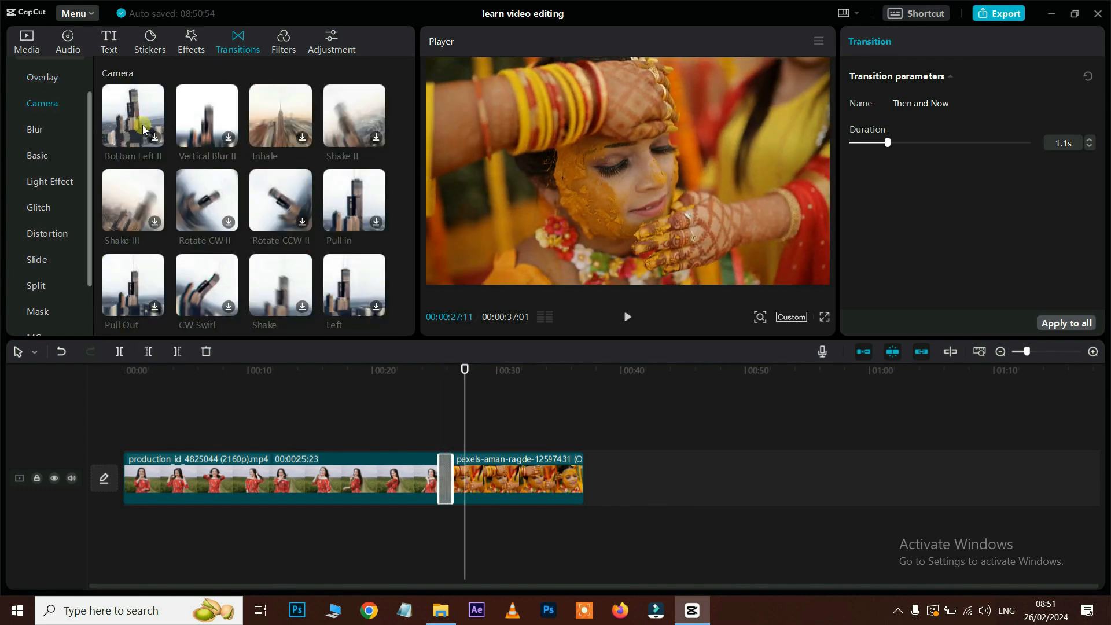
# Step: Drop the Camera Inhale transition between the two clips and preview it
pyautogui.click(299, 417)
pyautogui.click(457, 489)
pyautogui.click(434, 417)
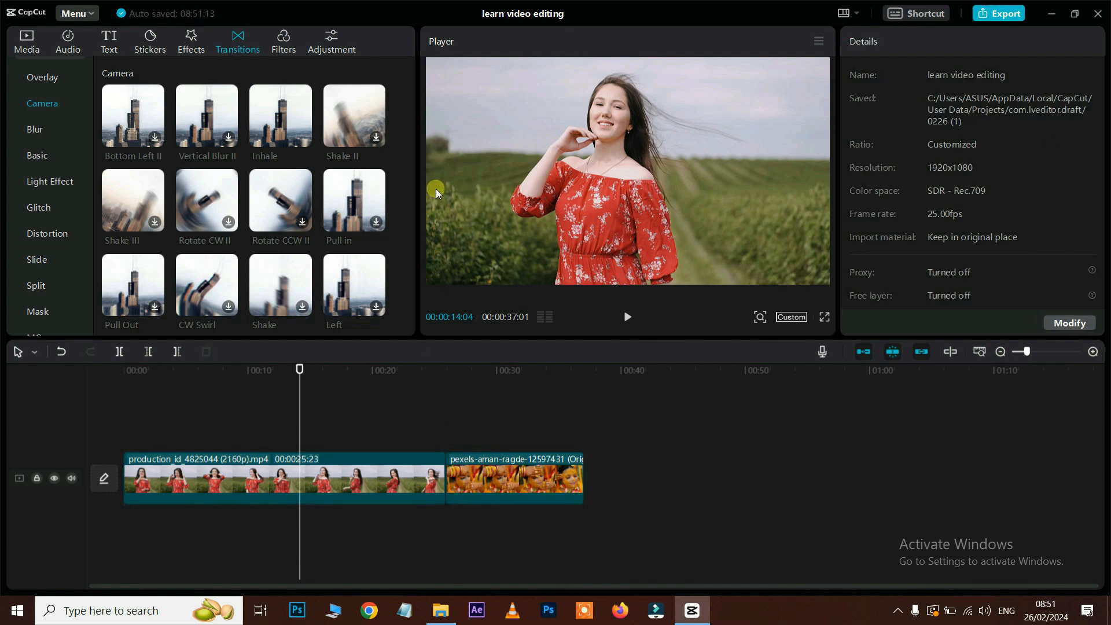
pyautogui.moveTo(290, 122); pyautogui.dragTo(350, 260)
pyautogui.moveTo(461, 534); pyautogui.dragTo(481, 554)
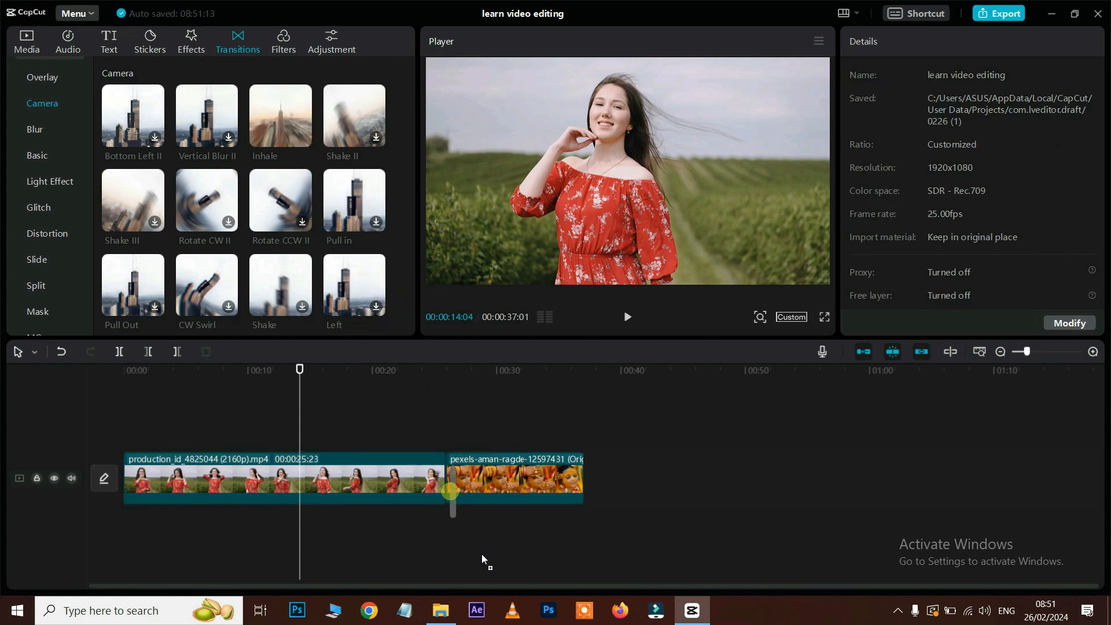
pyautogui.click(434, 396)
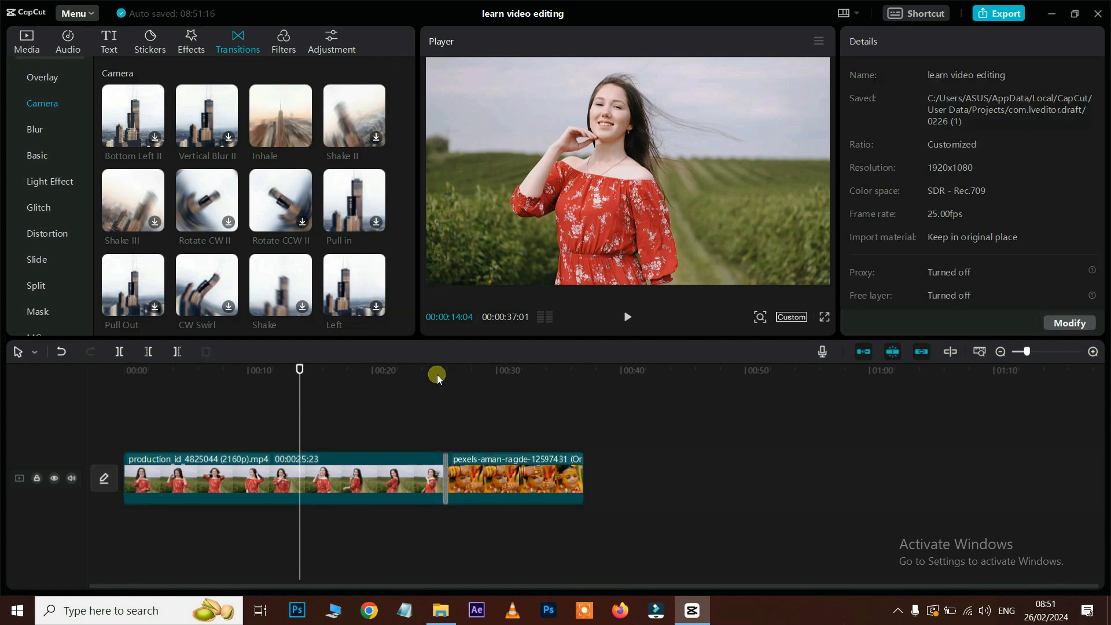
pyautogui.click(436, 374)
pyautogui.press('space')
pyautogui.press('space')
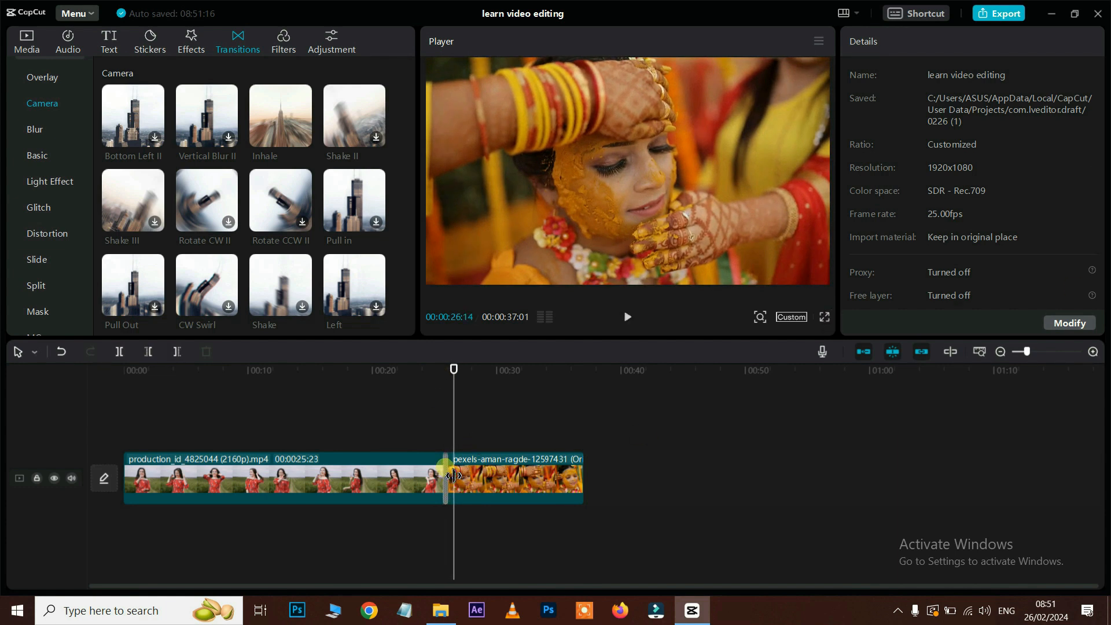
# Step: Lengthen the Inhale transition to 1.2 seconds and preview it
pyautogui.click(462, 461)
pyautogui.moveTo(867, 146); pyautogui.dragTo(891, 144)
pyautogui.click(424, 369)
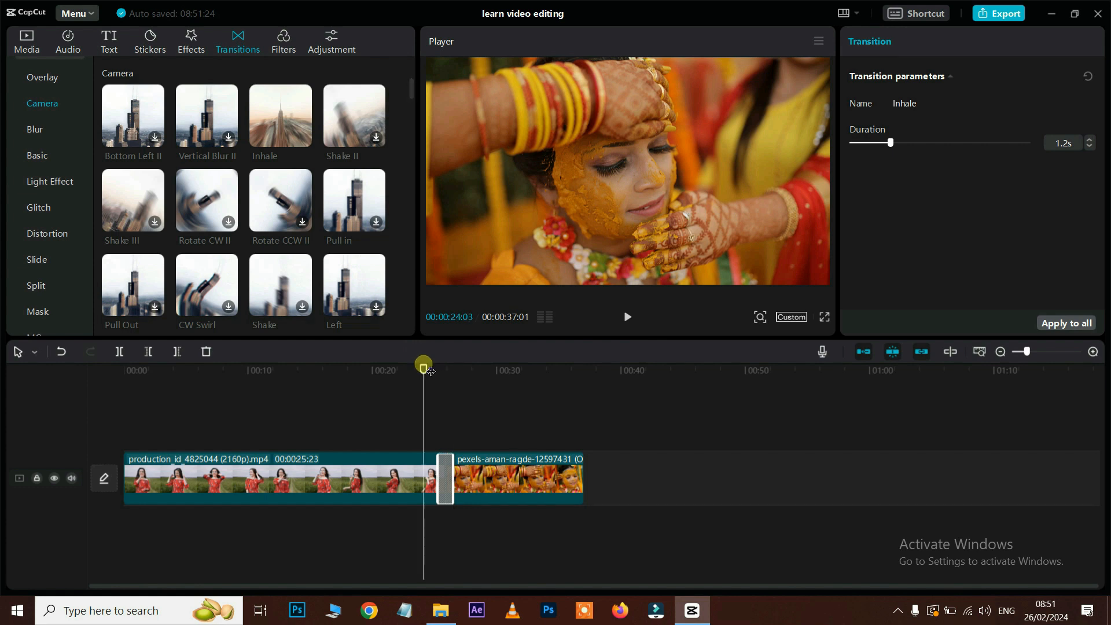
pyautogui.press('space')
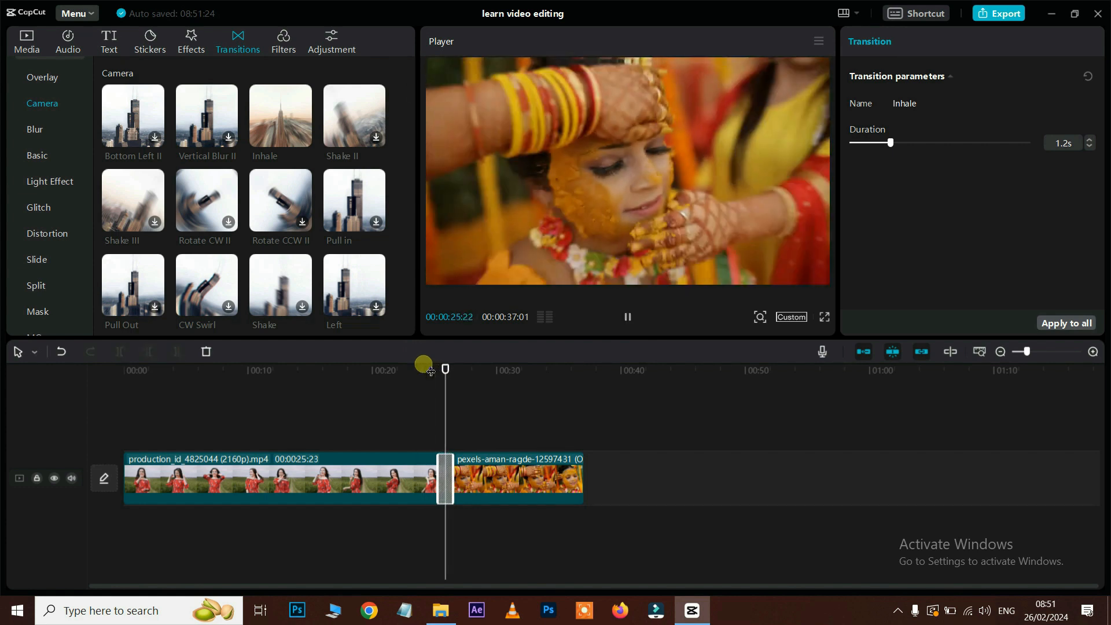
pyautogui.press('space')
# Step: Replace Inhale with Shutter II, the first Distortion transition, and preview the junction
pyautogui.click(34, 131)
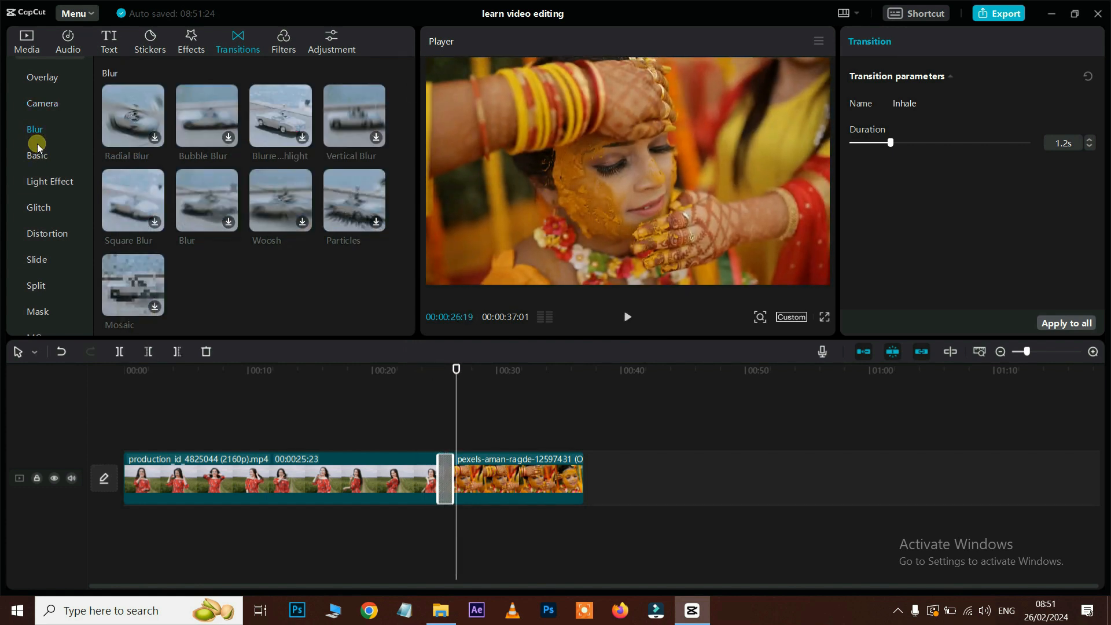
pyautogui.click(38, 155)
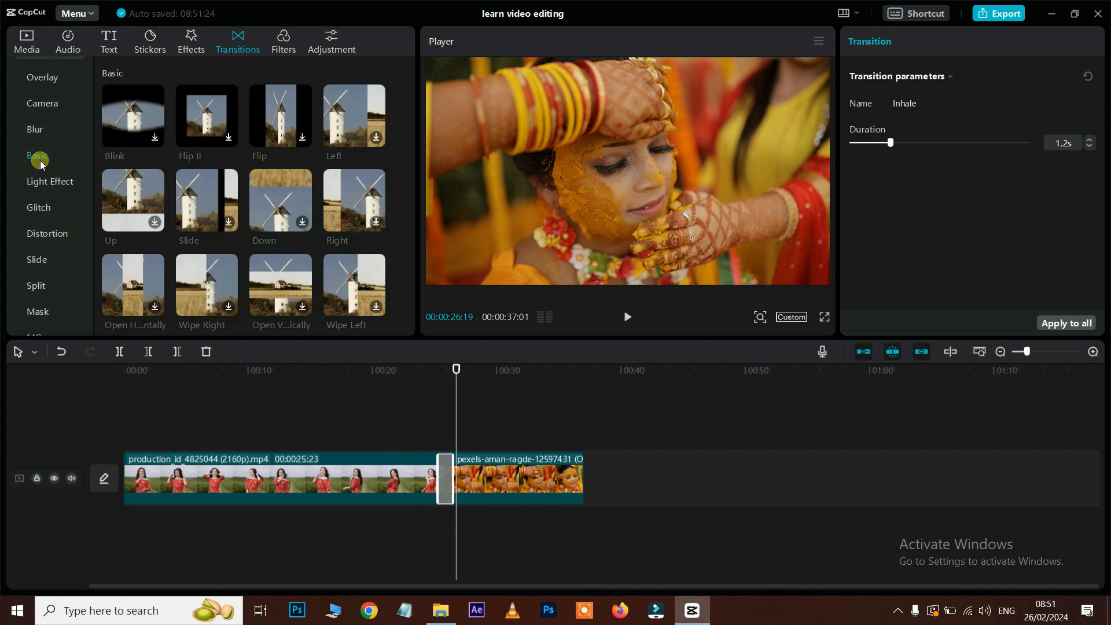
pyautogui.click(50, 184)
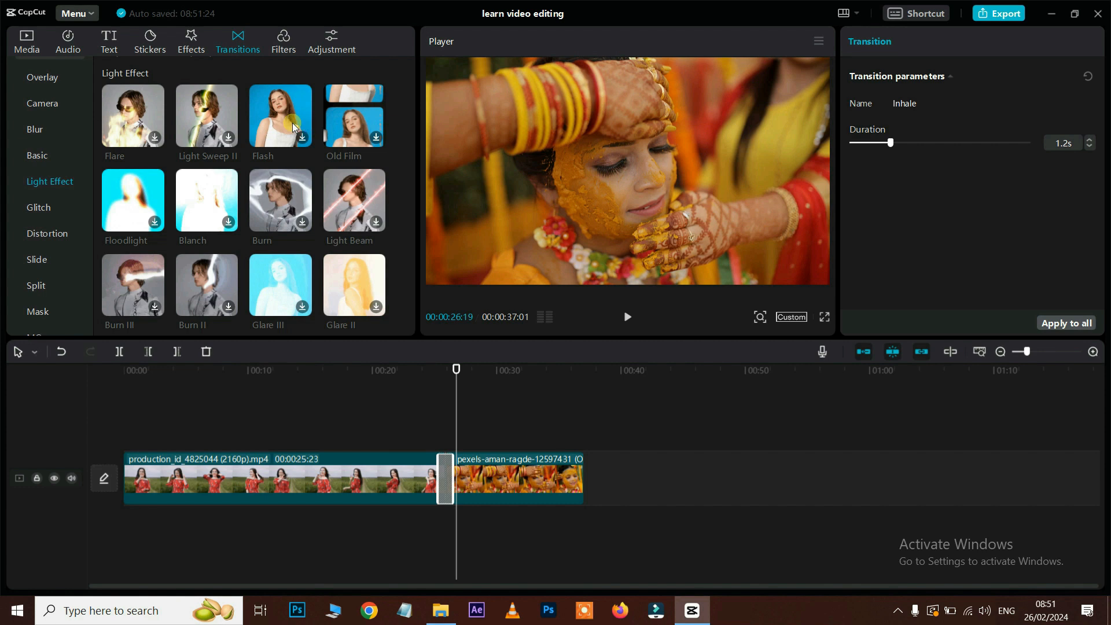
pyautogui.scroll(-5, 248, 165)
pyautogui.moveTo(133, 305); pyautogui.dragTo(433, 472)
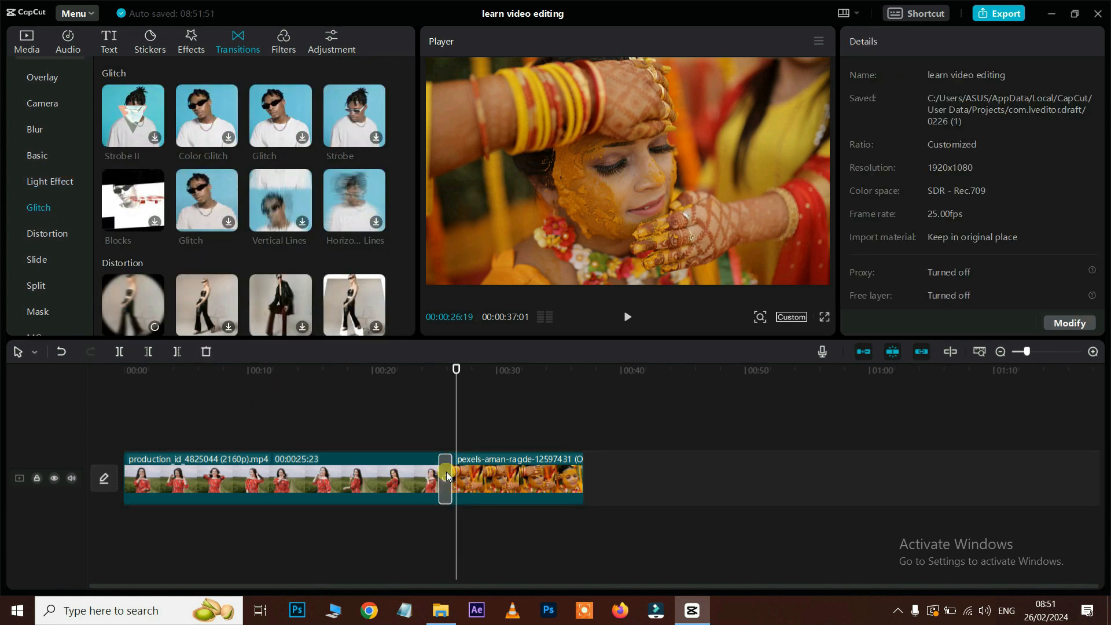
pyautogui.click(447, 476)
pyautogui.click(438, 374)
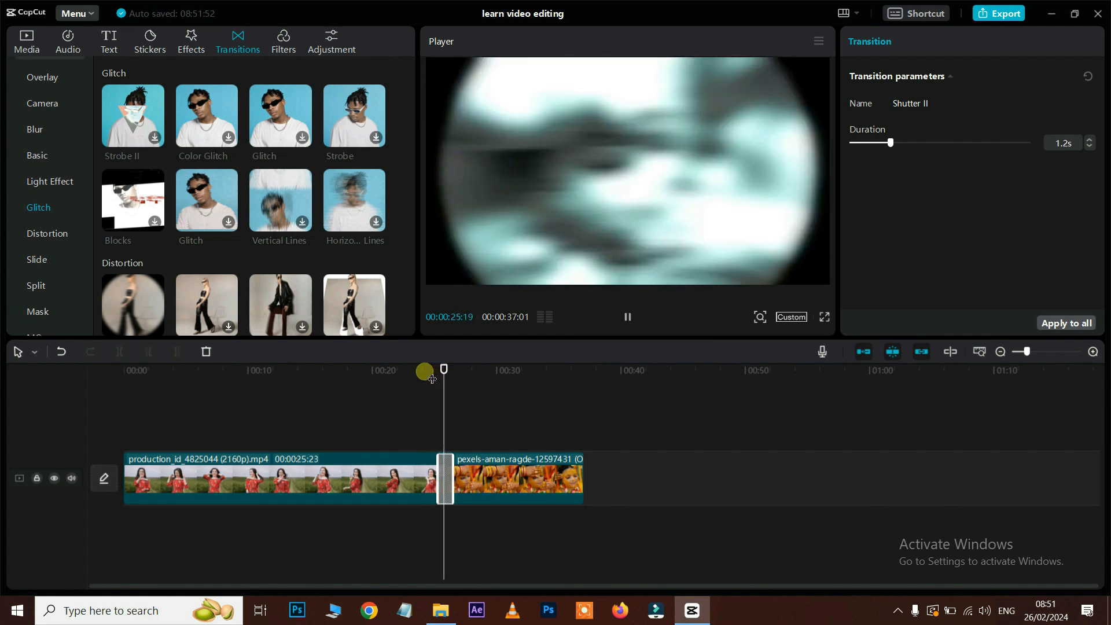
pyautogui.press('space')
# Step: Delete Shutter II, place the Cube transition between the clips, and preview it
pyautogui.scroll(-5, 317, 289)
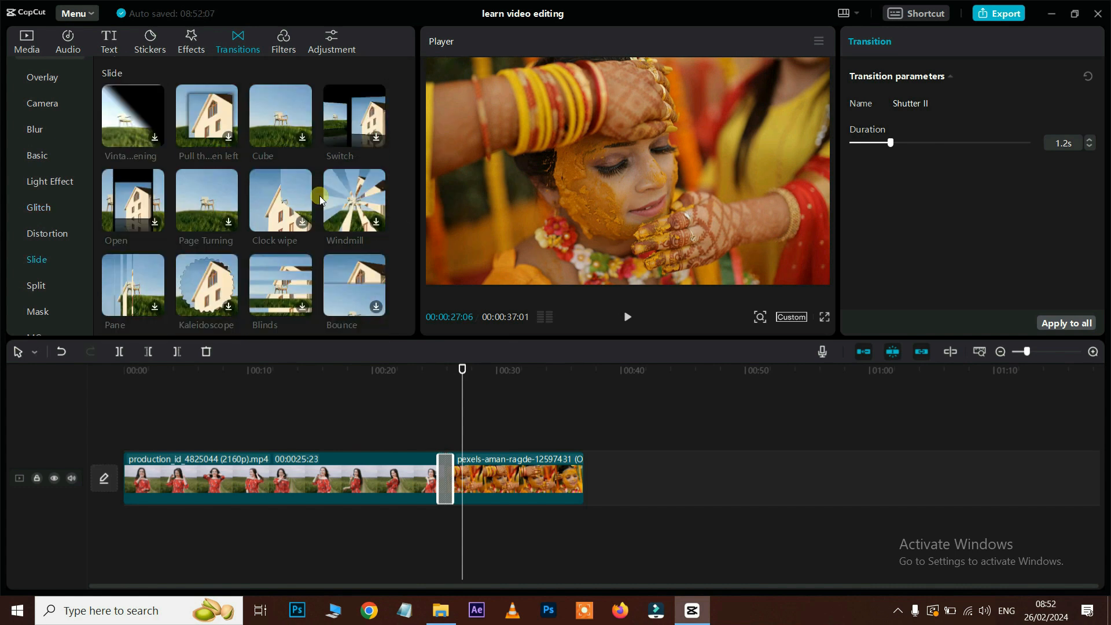
pyautogui.press('Delete')
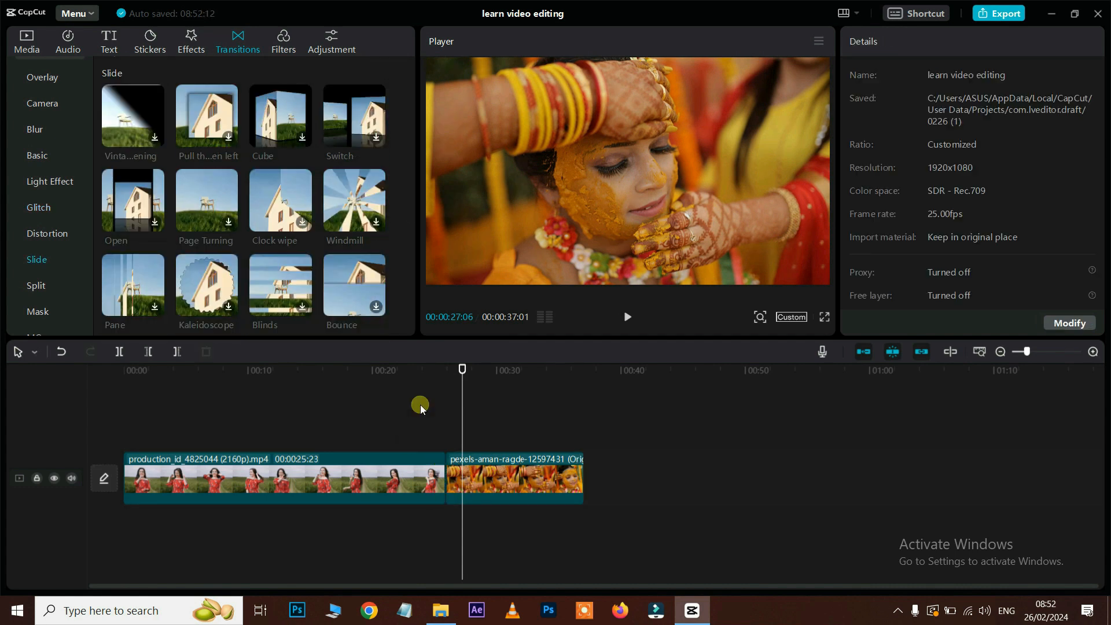
pyautogui.moveTo(478, 538); pyautogui.dragTo(456, 483)
pyautogui.click(425, 371)
pyautogui.press('space')
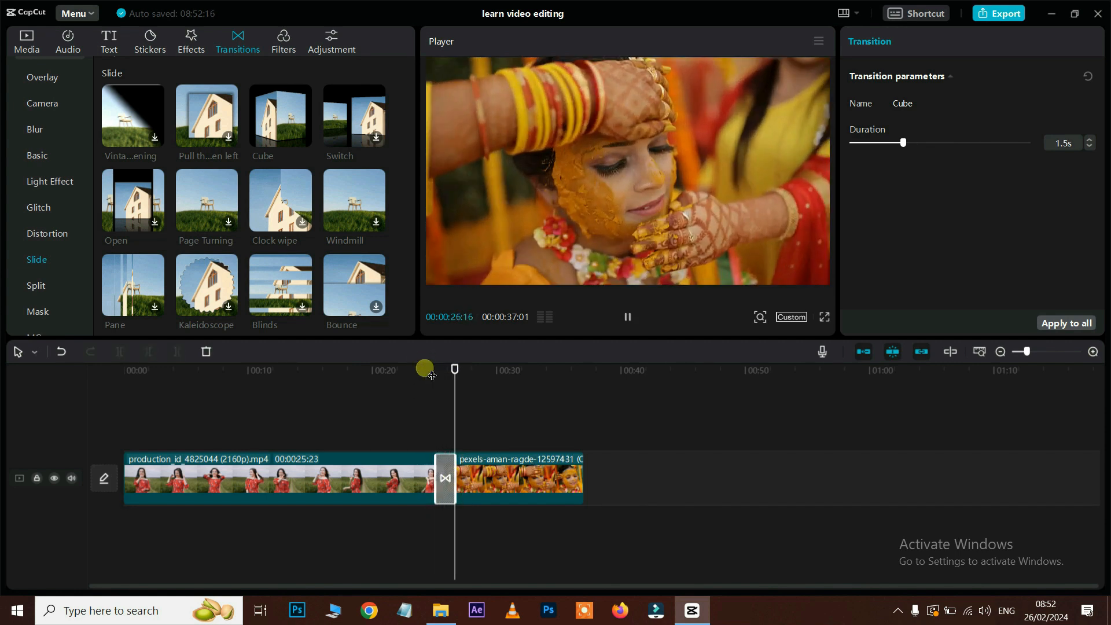
# Step: Replace Cube with the Mask Heart II transition, stretch it to about 4.5 seconds, and preview
pyautogui.scroll(-5, 192, 255)
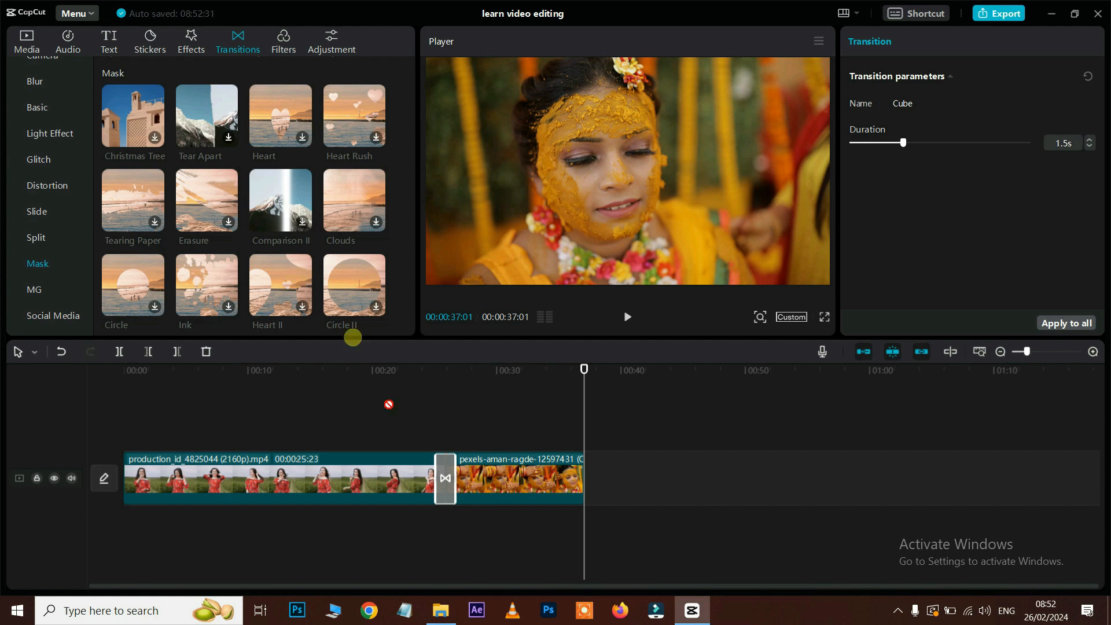
pyautogui.moveTo(389, 404); pyautogui.dragTo(445, 478)
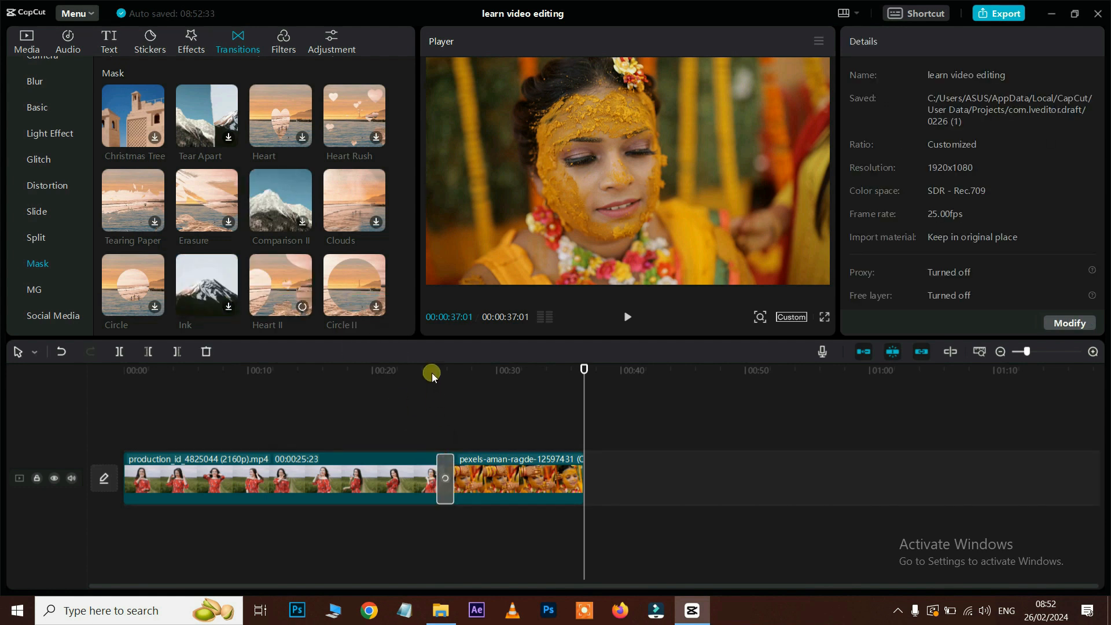
pyautogui.click(431, 371)
pyautogui.press('space')
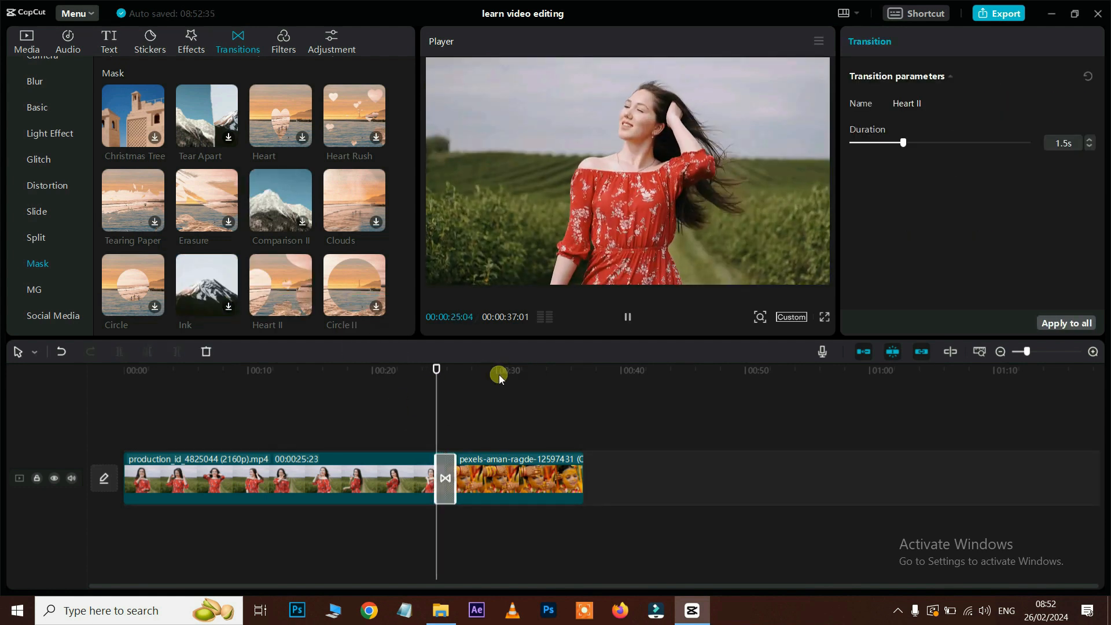
pyautogui.press('space')
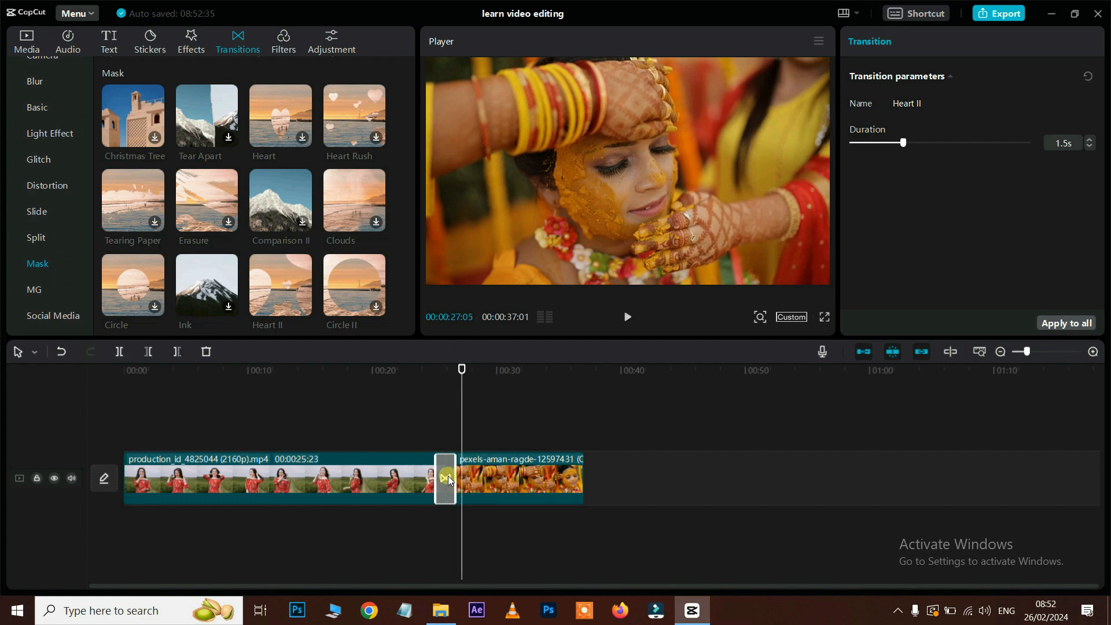
pyautogui.moveTo(465, 486); pyautogui.dragTo(475, 486)
pyautogui.click(417, 374)
pyautogui.press('space')
pyautogui.click(393, 375)
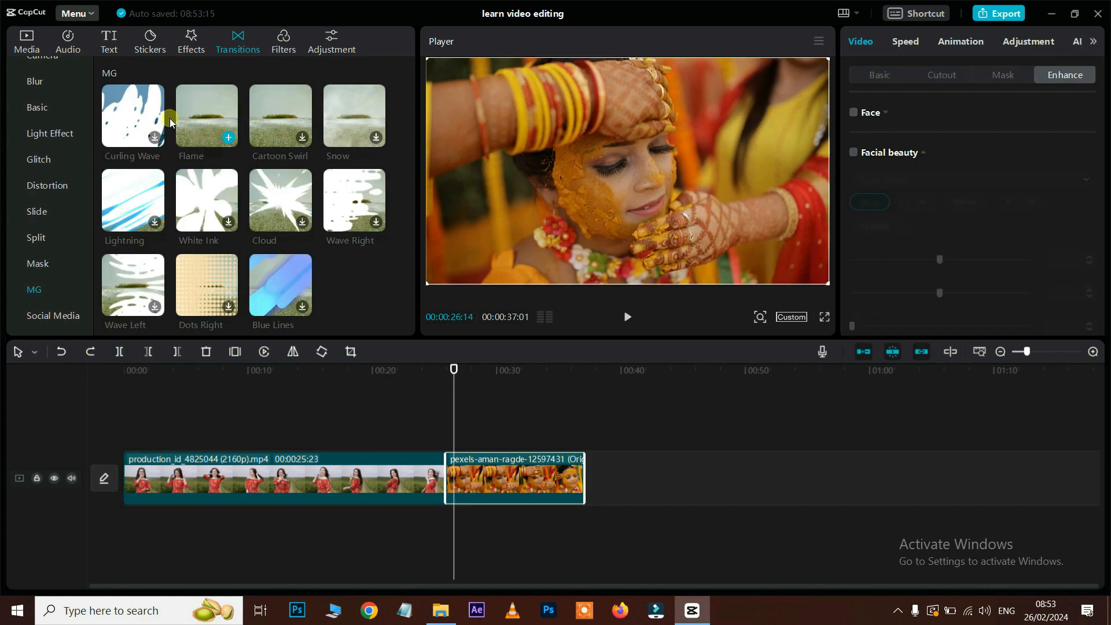
# Step: Replace the junction transition with Flame, lengthen it to 1.2 seconds and preview it
pyautogui.moveTo(193, 110); pyautogui.dragTo(441, 477)
pyautogui.click(444, 477)
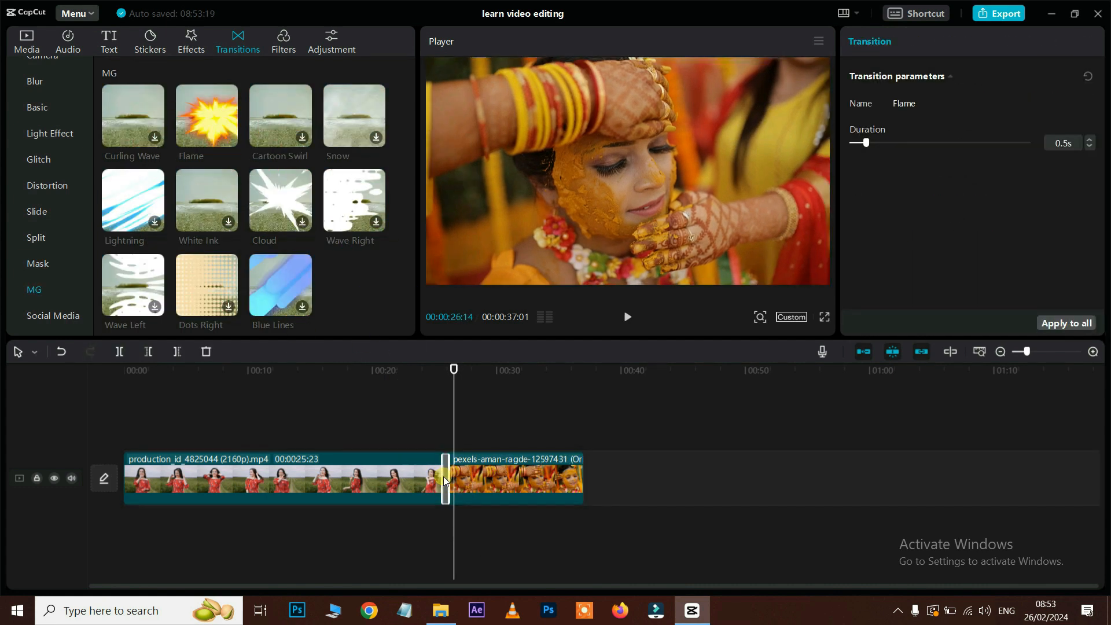
pyautogui.moveTo(867, 143); pyautogui.dragTo(890, 145)
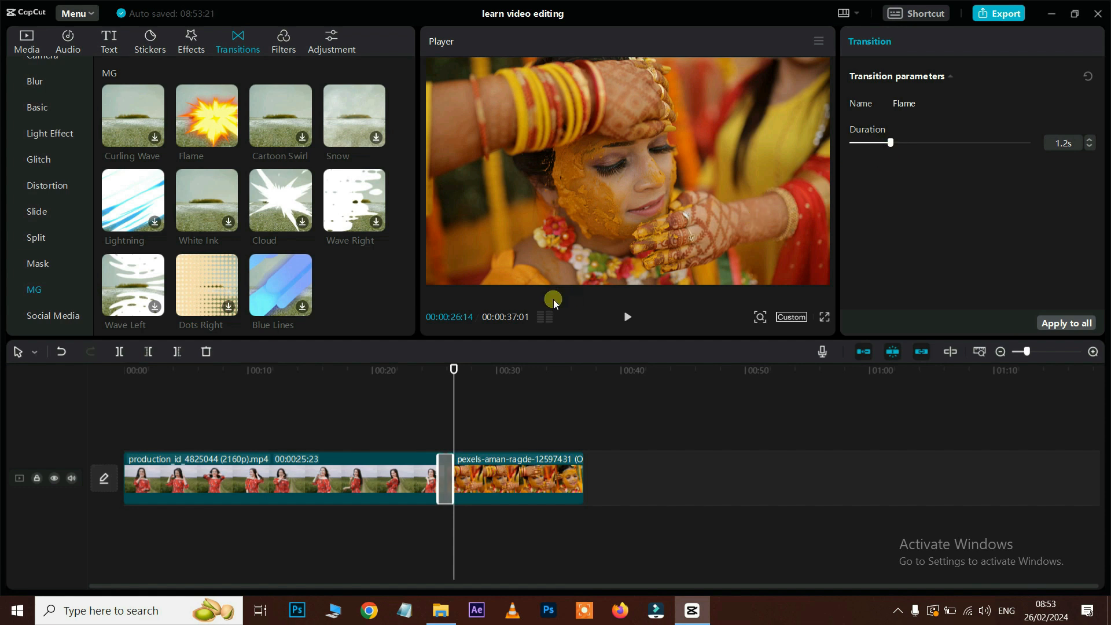
pyautogui.click(433, 368)
pyautogui.press('space')
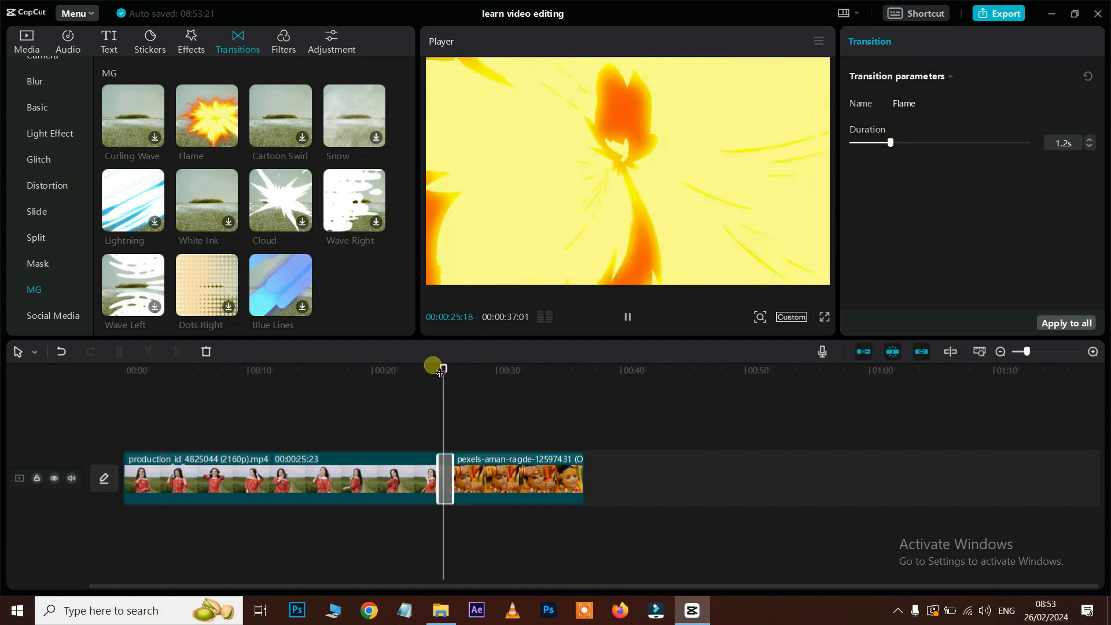
pyautogui.press('space')
# Step: Swap in the Social Media Super Like transition, stretch it to 5.0 seconds and preview it
pyautogui.click(57, 316)
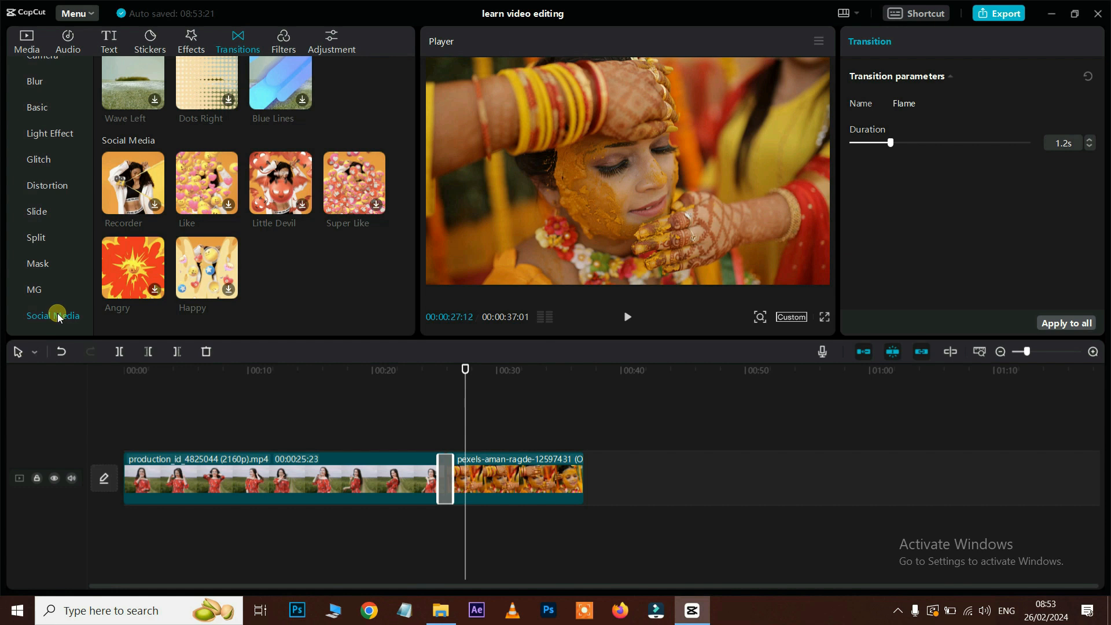
pyautogui.moveTo(207, 183); pyautogui.dragTo(454, 462)
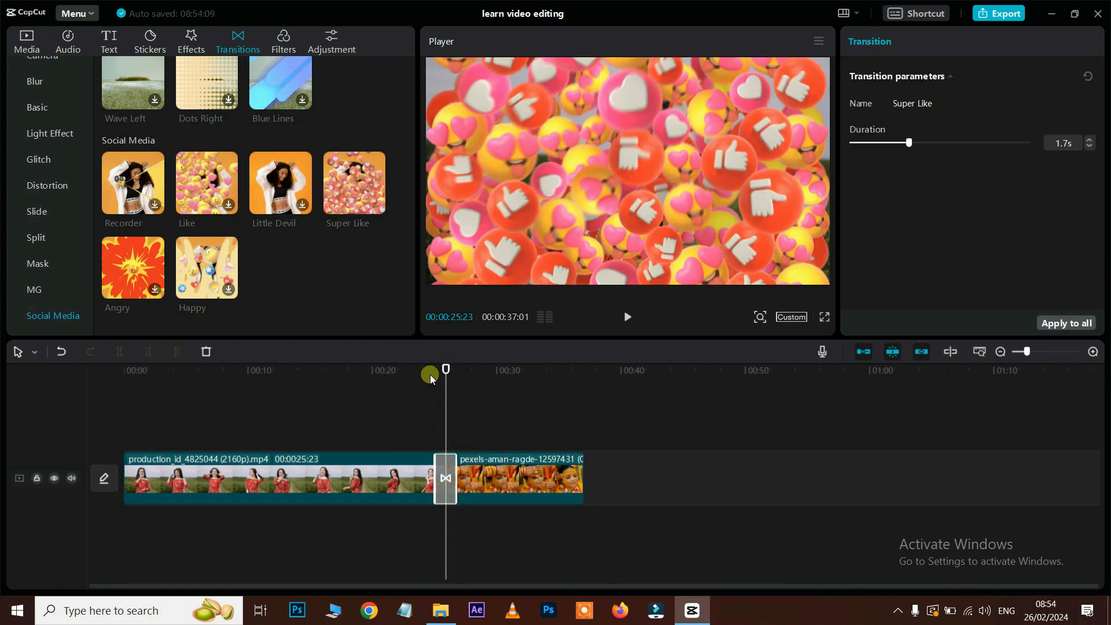
pyautogui.click(430, 376)
pyautogui.press('space')
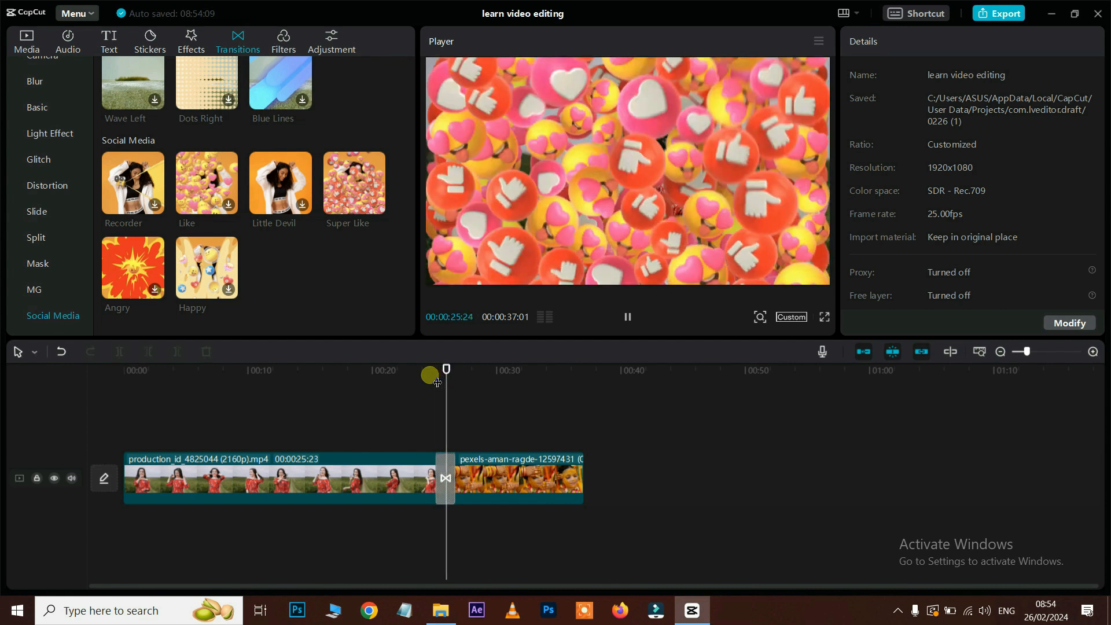
pyautogui.press('space')
pyautogui.moveTo(455, 470); pyautogui.dragTo(478, 470)
pyautogui.click(408, 372)
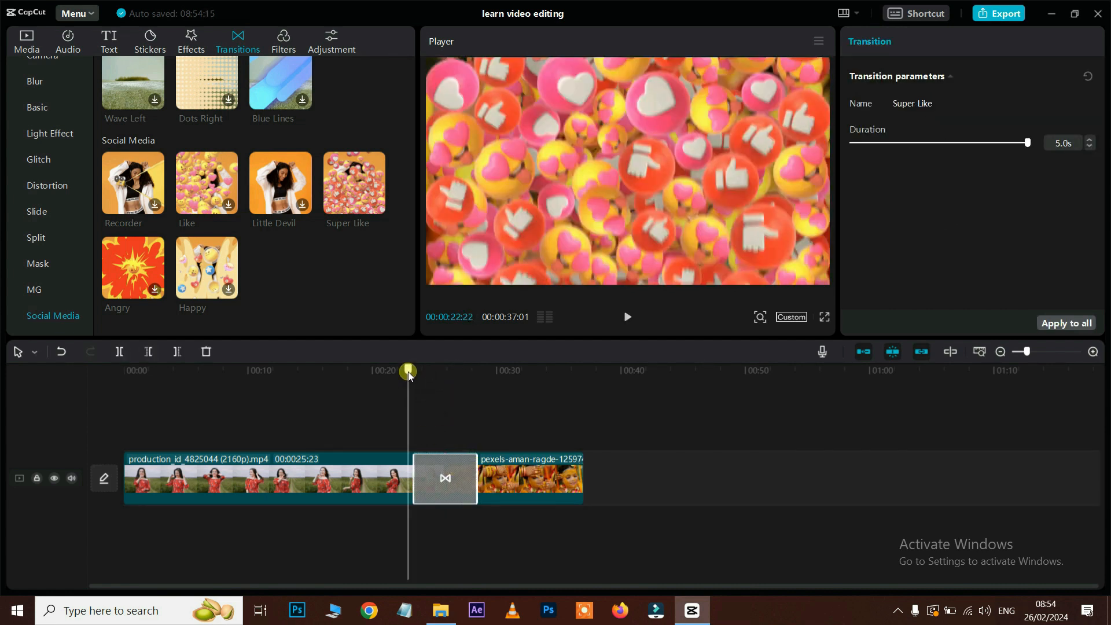
pyautogui.press('space')
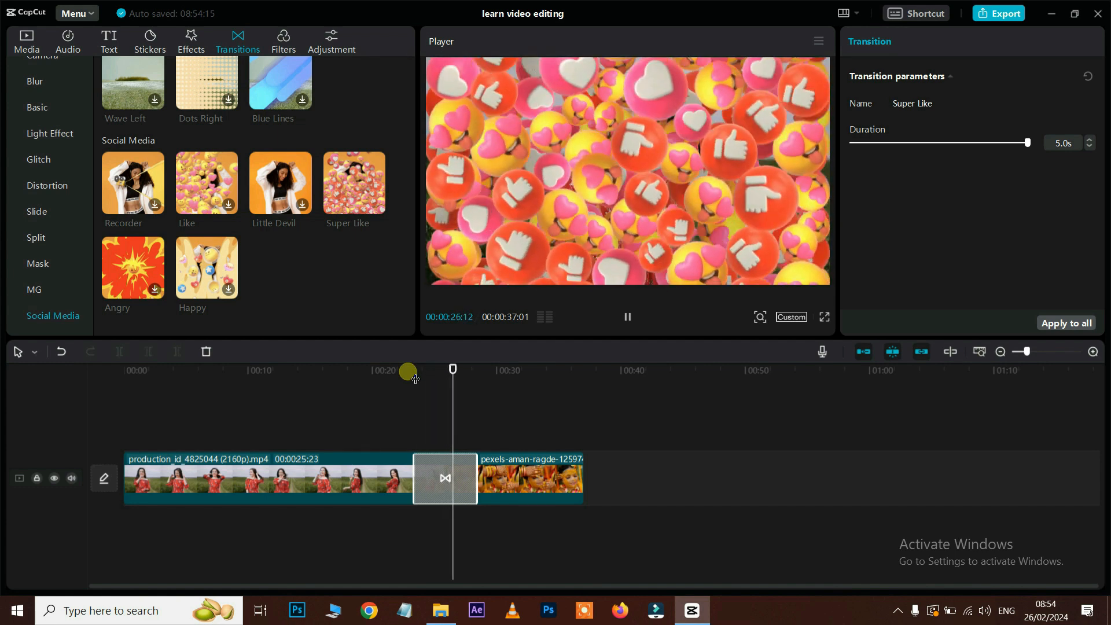
# Step: Delete Super Like, then try the Happy transition at the junction and delete it too
pyautogui.click(440, 464)
pyautogui.press('Delete')
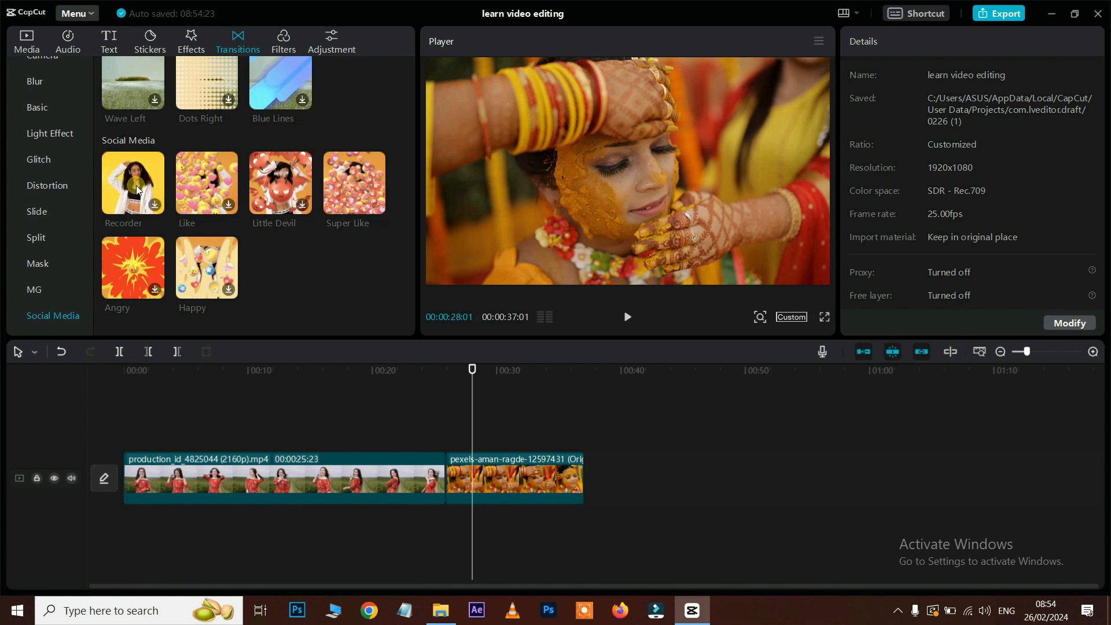
pyautogui.moveTo(204, 279); pyautogui.dragTo(435, 475)
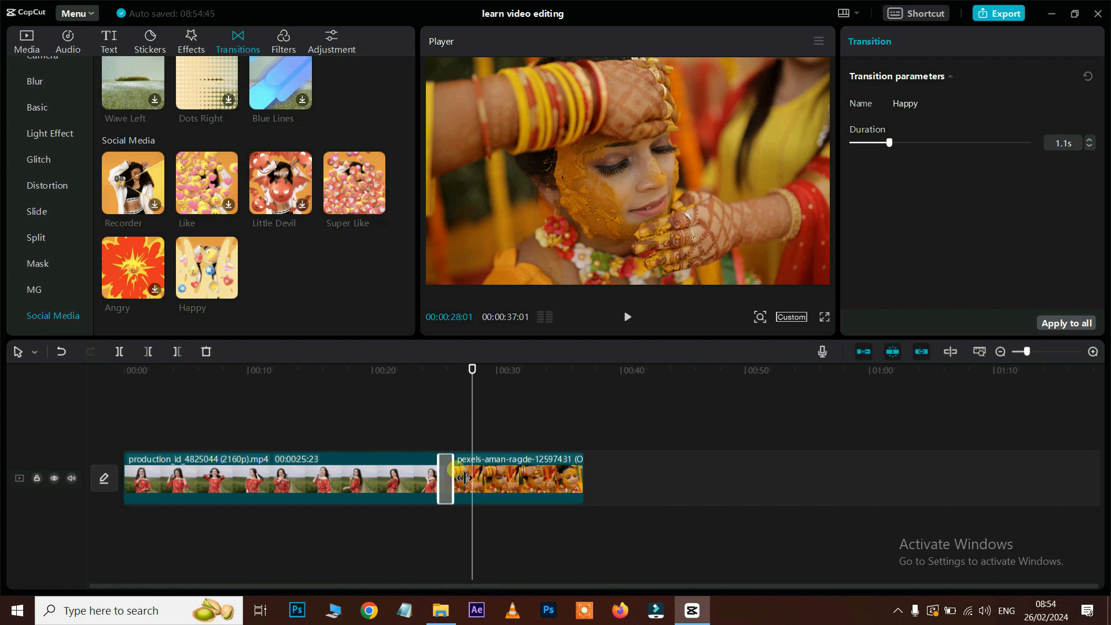
pyautogui.click(427, 373)
pyautogui.press('space')
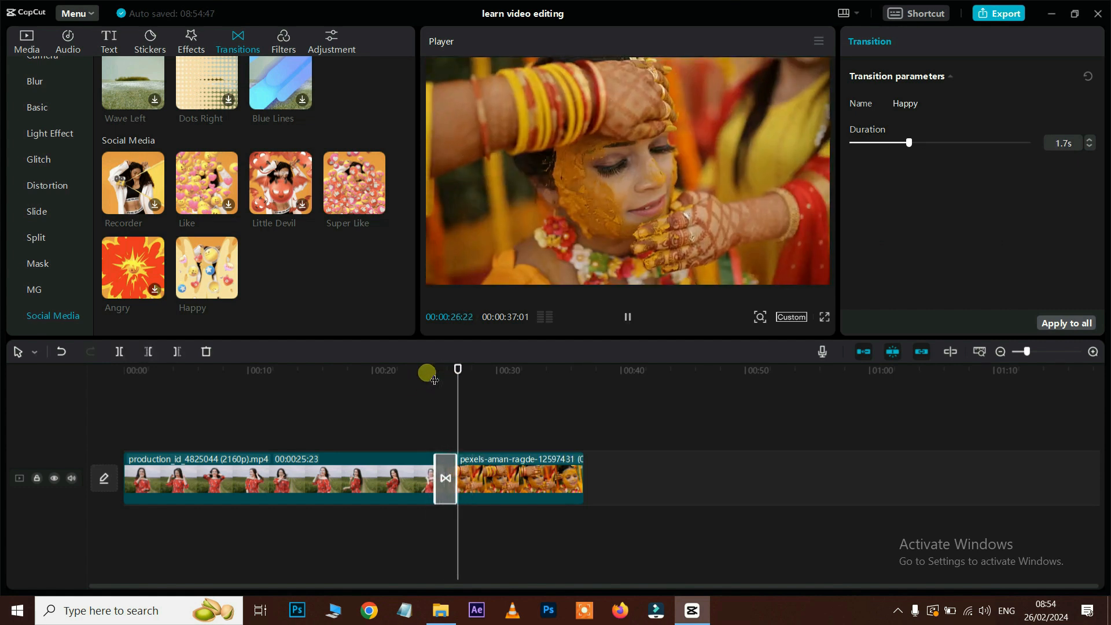
pyautogui.press('Delete')
# Step: Put Dots Right between the clips, preview it, and shorten it to 1.6 seconds
pyautogui.moveTo(474, 468)
pyautogui.mouseDown()
pyautogui.moveTo(474, 546)
pyautogui.moveTo(443, 484)
pyautogui.moveTo(475, 475)
pyautogui.mouseUp()
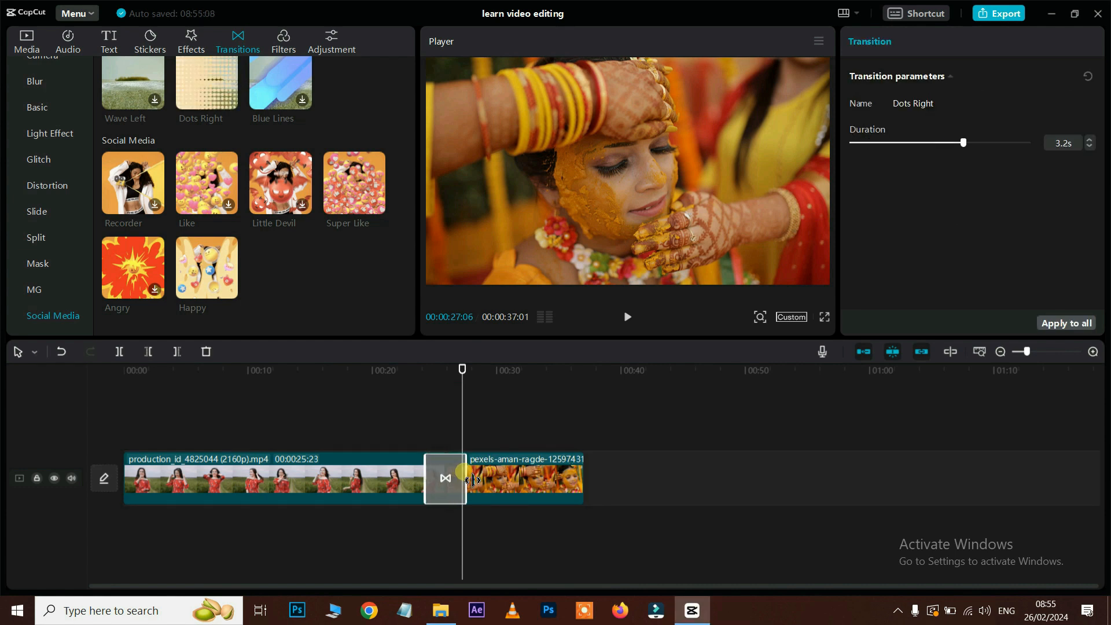
pyautogui.click(415, 370)
pyautogui.press('space')
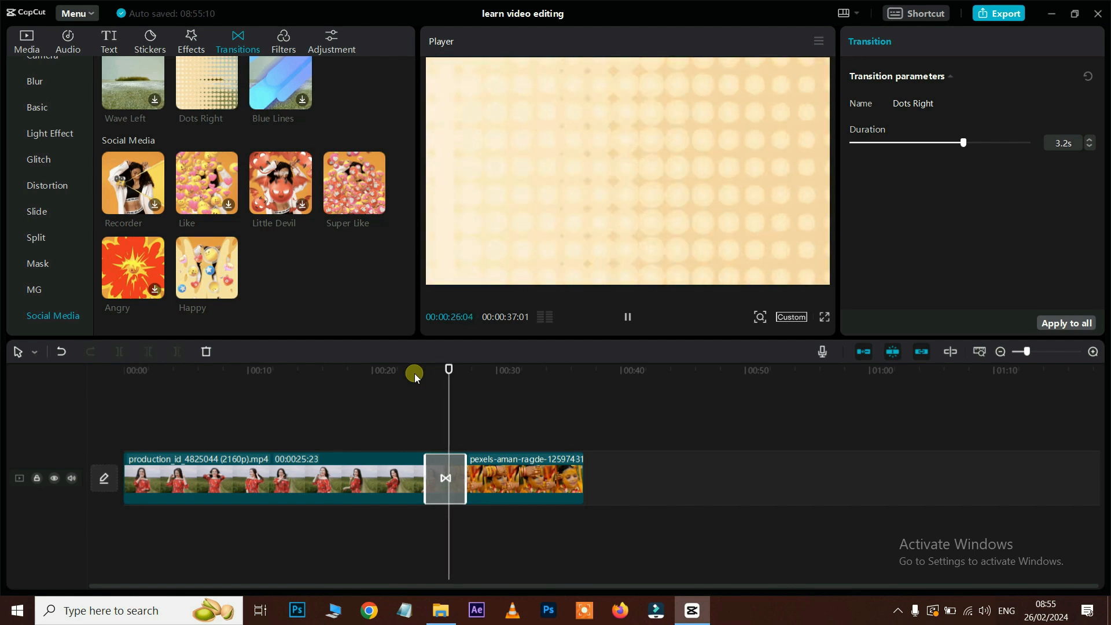
pyautogui.press('space')
pyautogui.moveTo(427, 478); pyautogui.dragTo(446, 480)
pyautogui.click(432, 372)
# Step: Play the shortened Dots Right transition, reset its duration to 0.5s, then delete it
pyautogui.press('space')
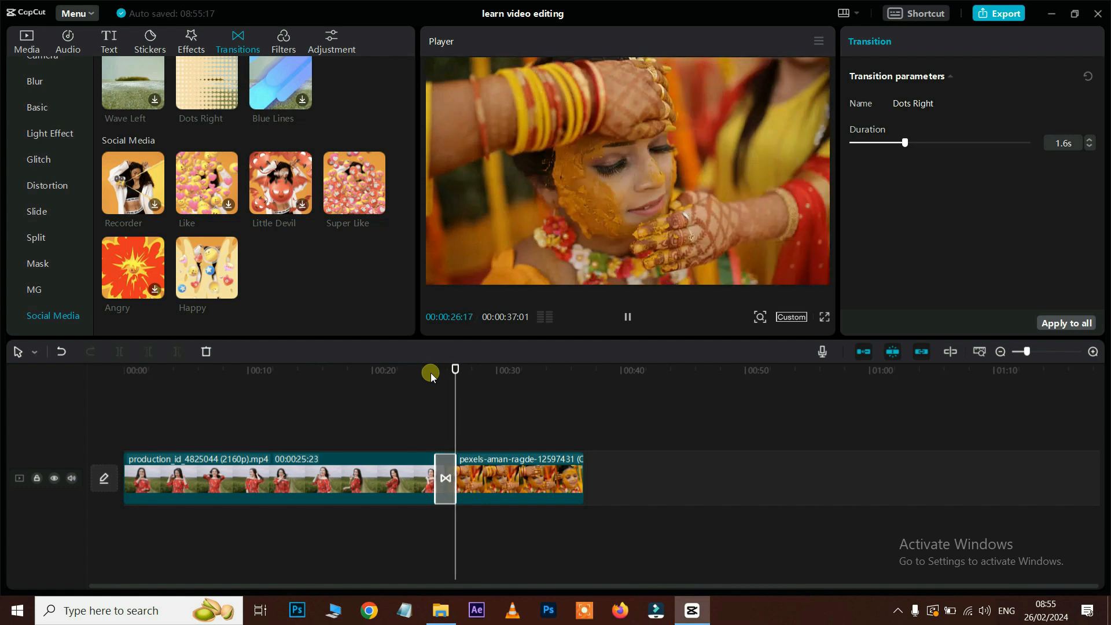
pyautogui.press('space')
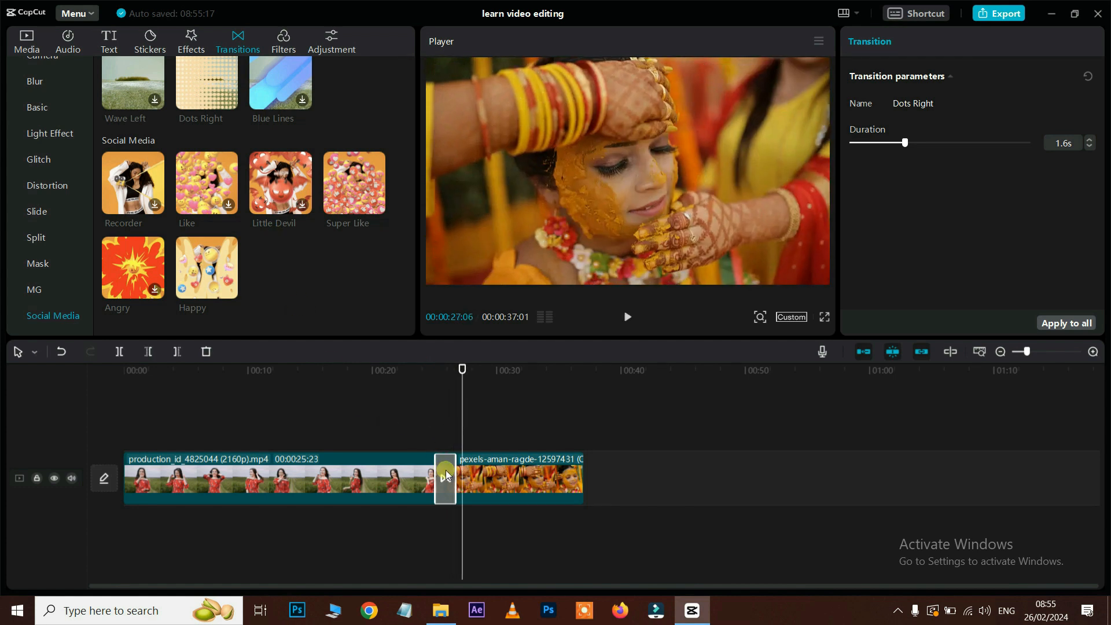
pyautogui.click(451, 372)
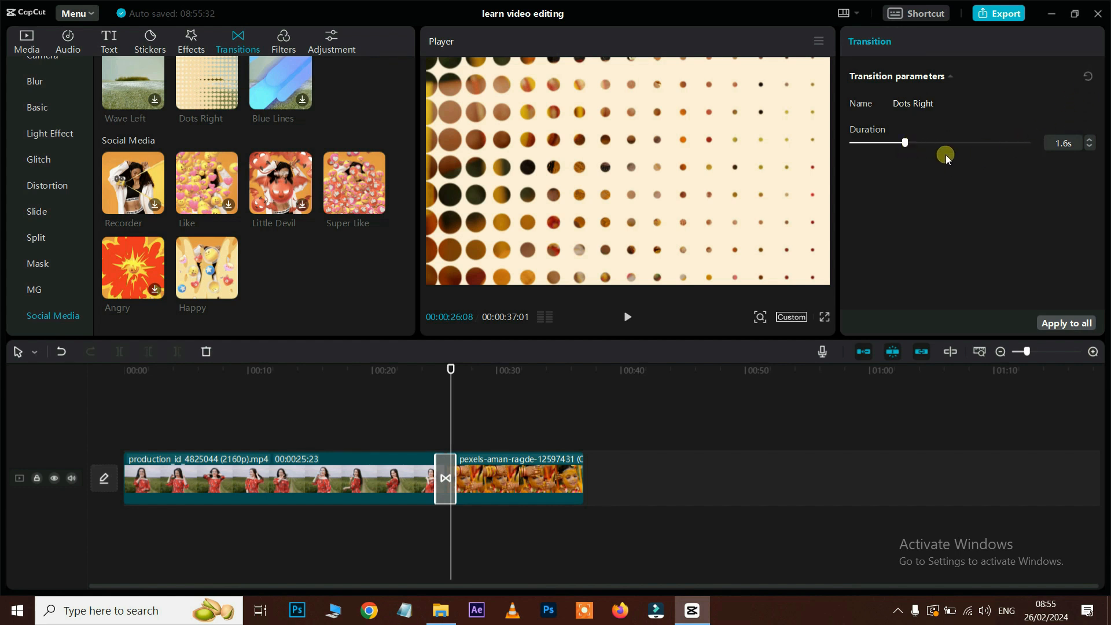
pyautogui.click(1087, 76)
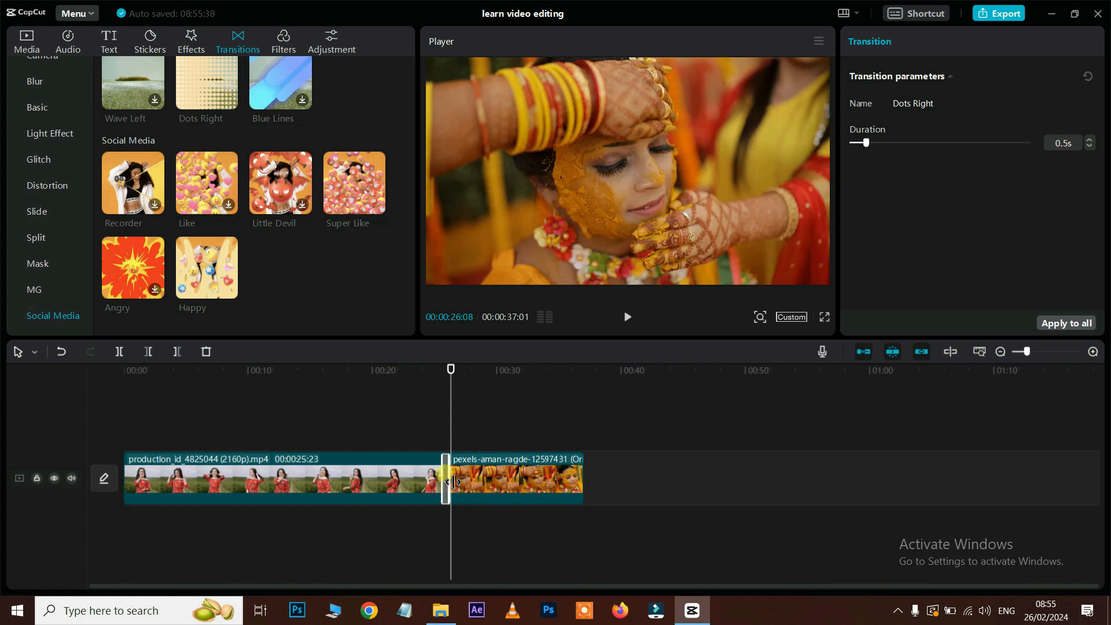
pyautogui.press('Delete')
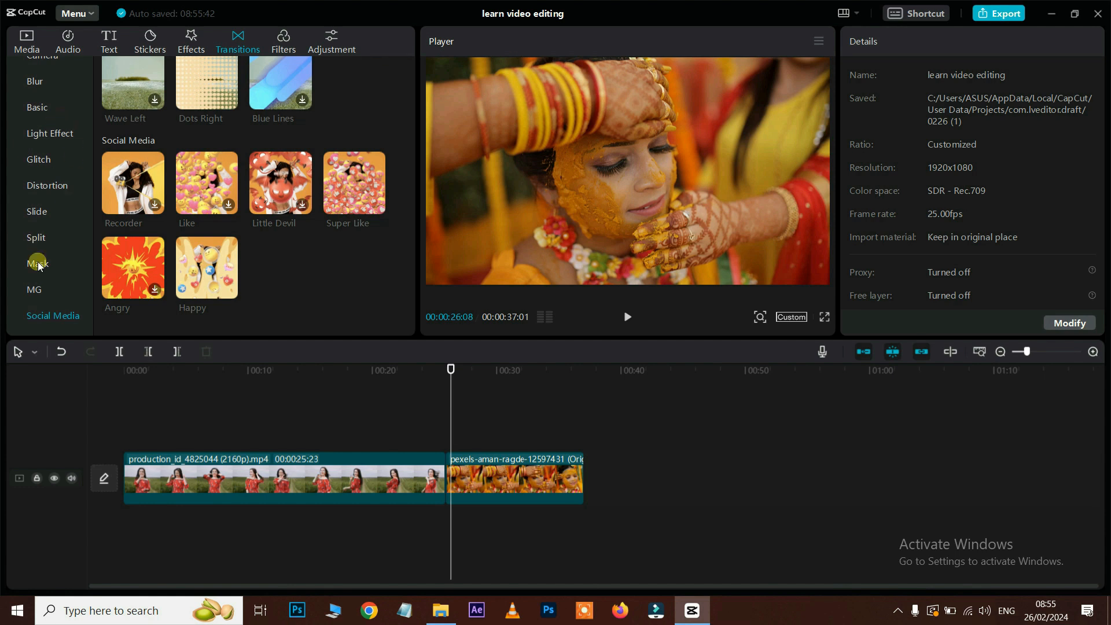
# Step: Delete the second wedding clip, leaving only the red-dress clip
pyautogui.scroll(2, 51, 226)
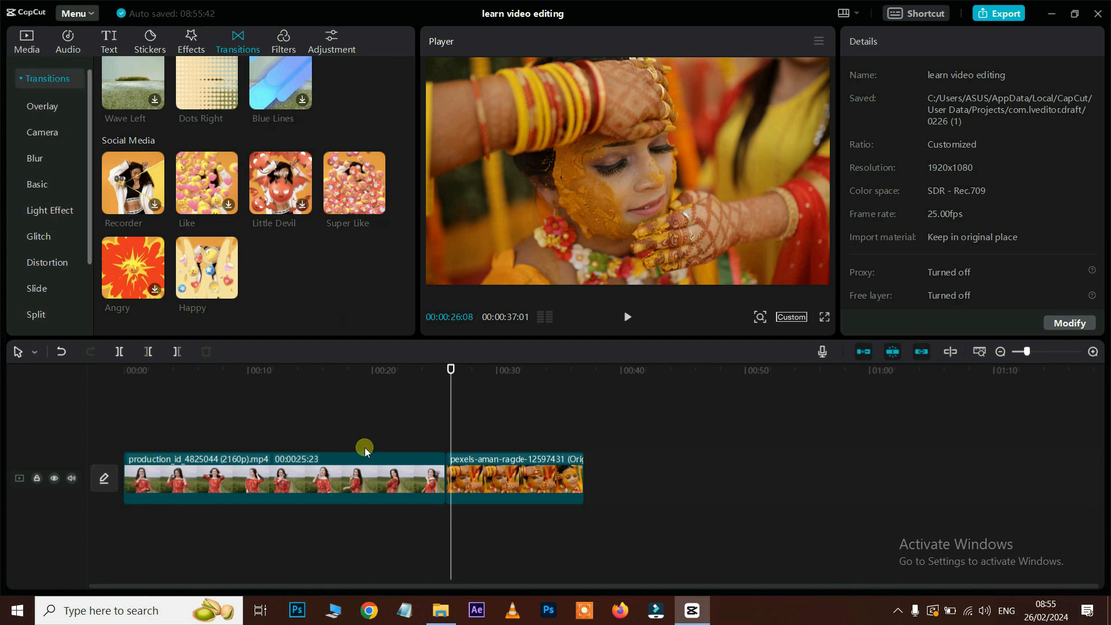
pyautogui.click(489, 481)
pyautogui.press('Delete')
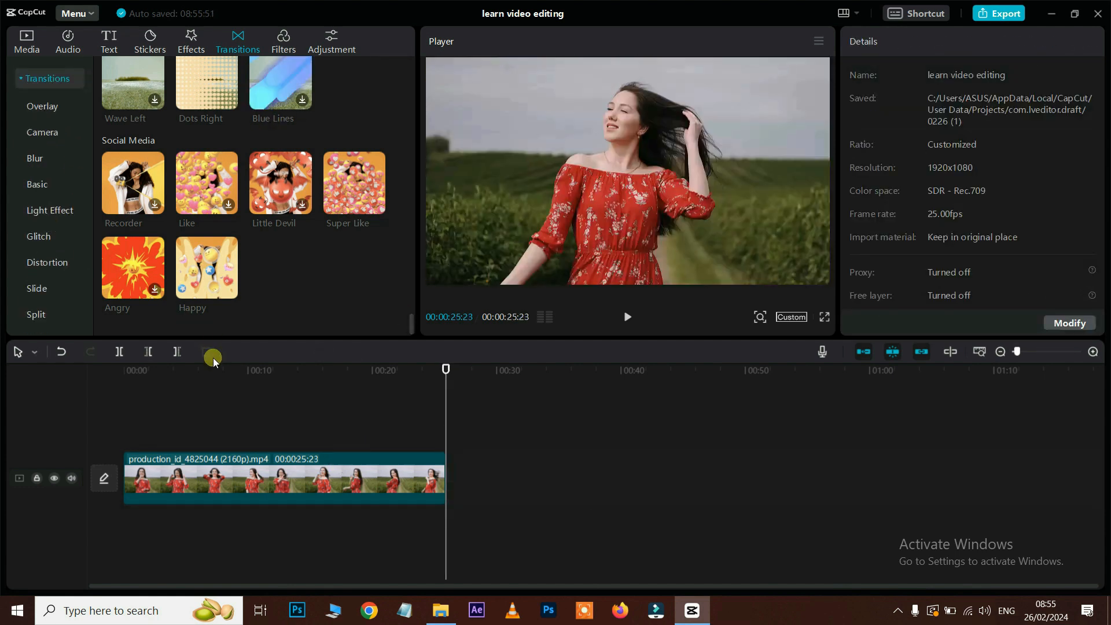
pyautogui.click(213, 371)
# Step: Preview Movies filters like GTA III, GTA I, Poor Things, Hope, Renoir and Dispatch on the clip
pyautogui.click(284, 42)
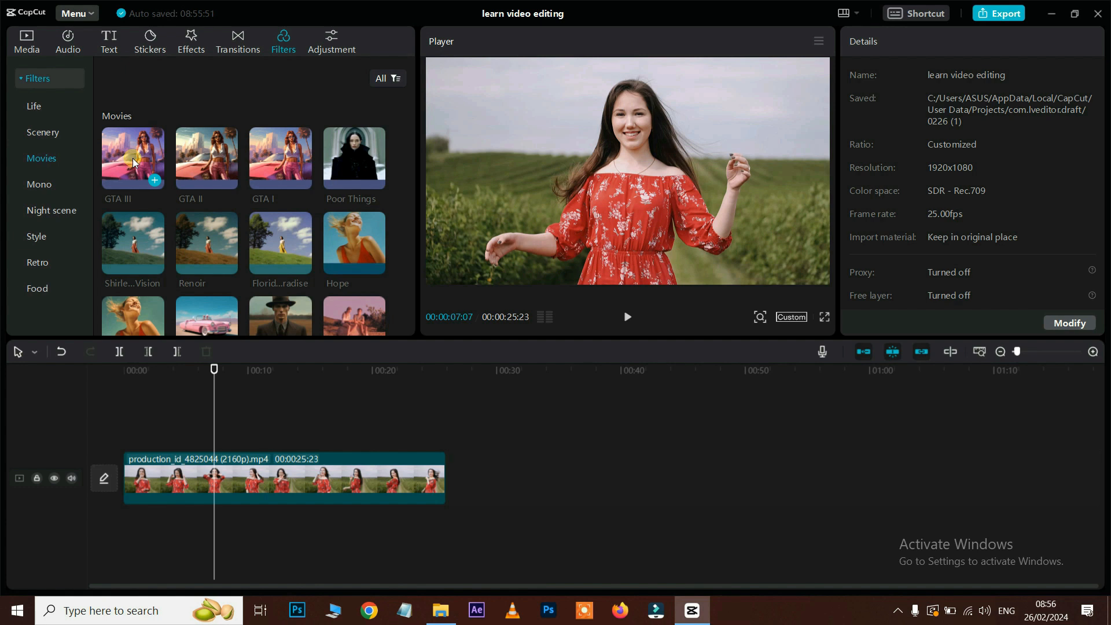
pyautogui.click(133, 158)
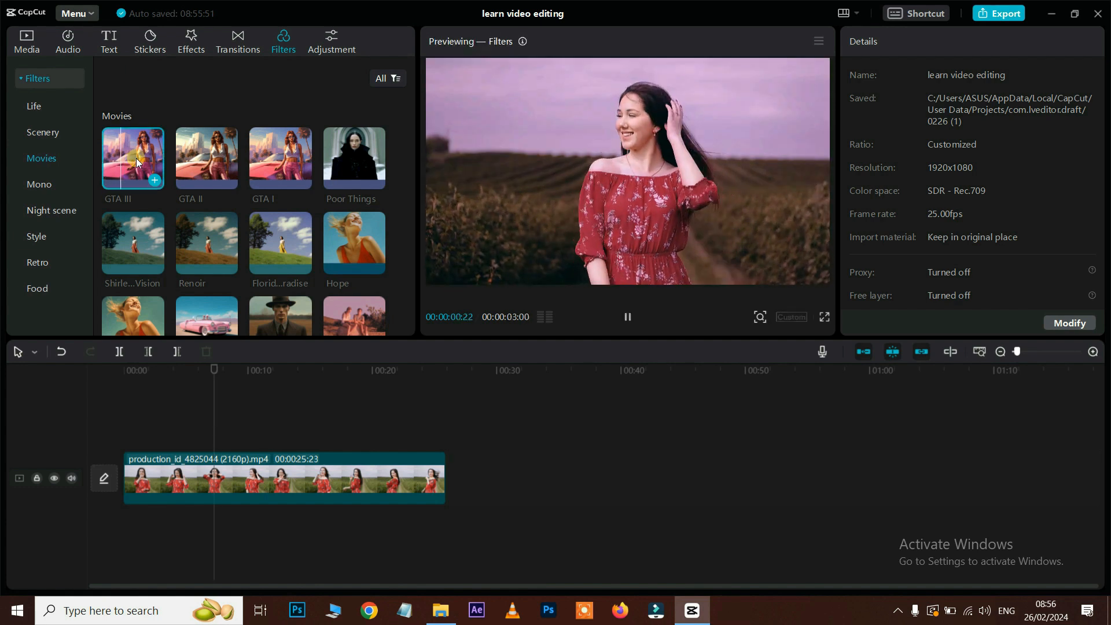
pyautogui.click(283, 163)
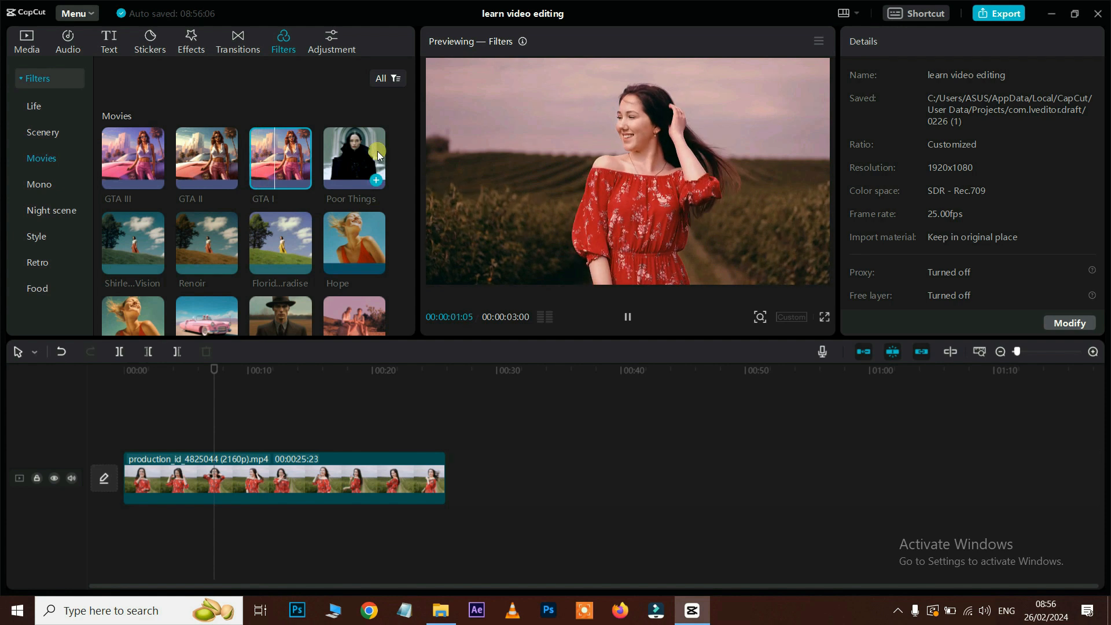
pyautogui.click(378, 151)
pyautogui.click(350, 254)
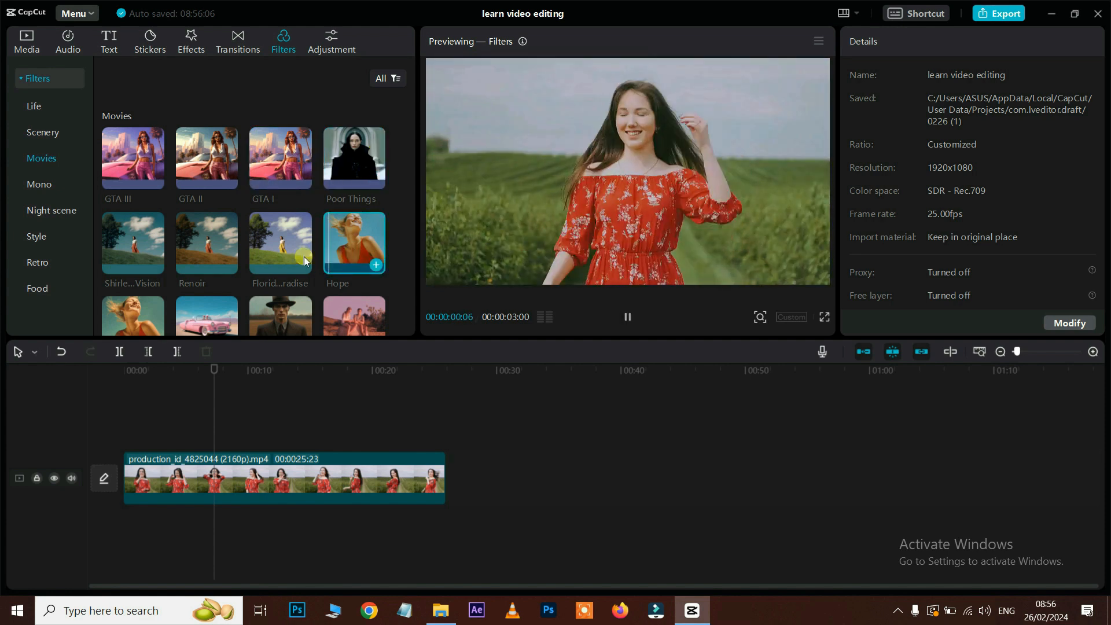
pyautogui.click(259, 248)
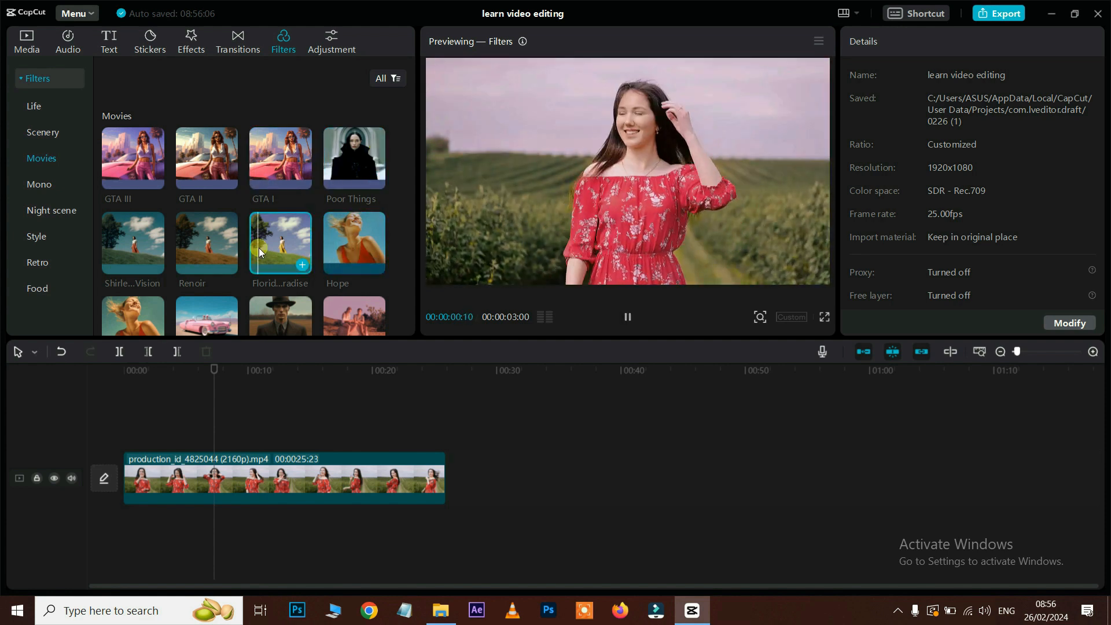
pyautogui.click(228, 237)
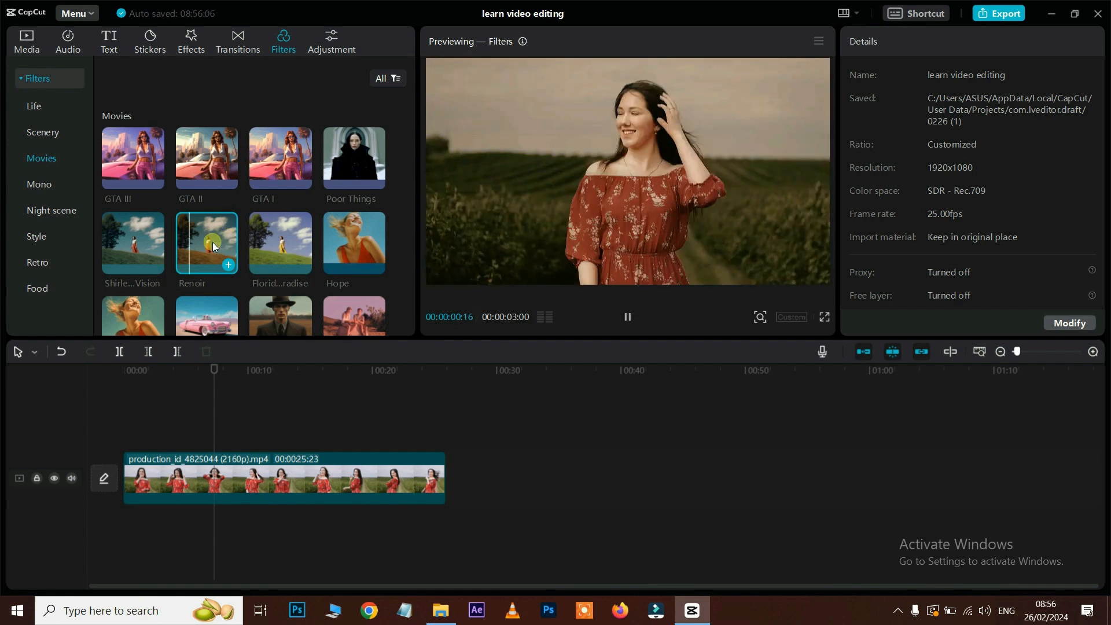
pyautogui.click(145, 236)
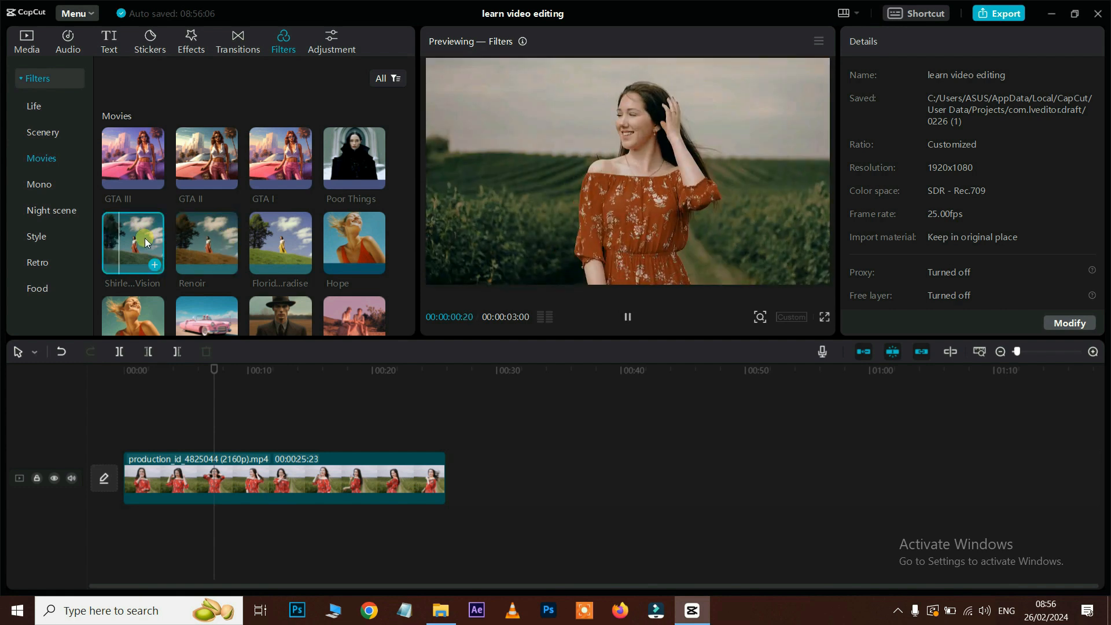
pyautogui.scroll(-3, 168, 230)
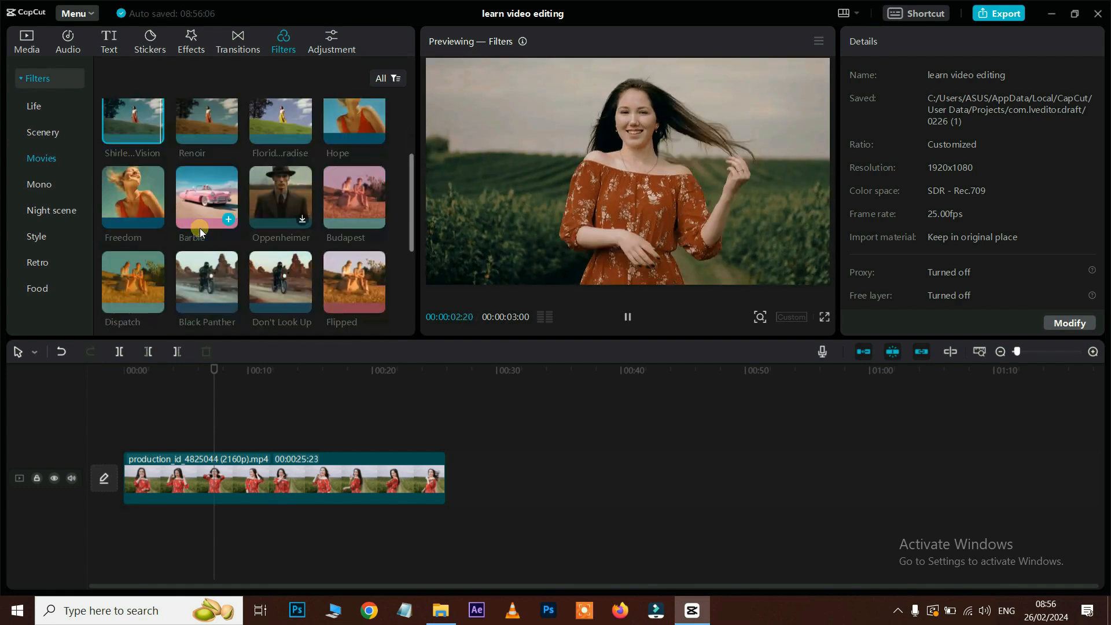
pyautogui.click(141, 262)
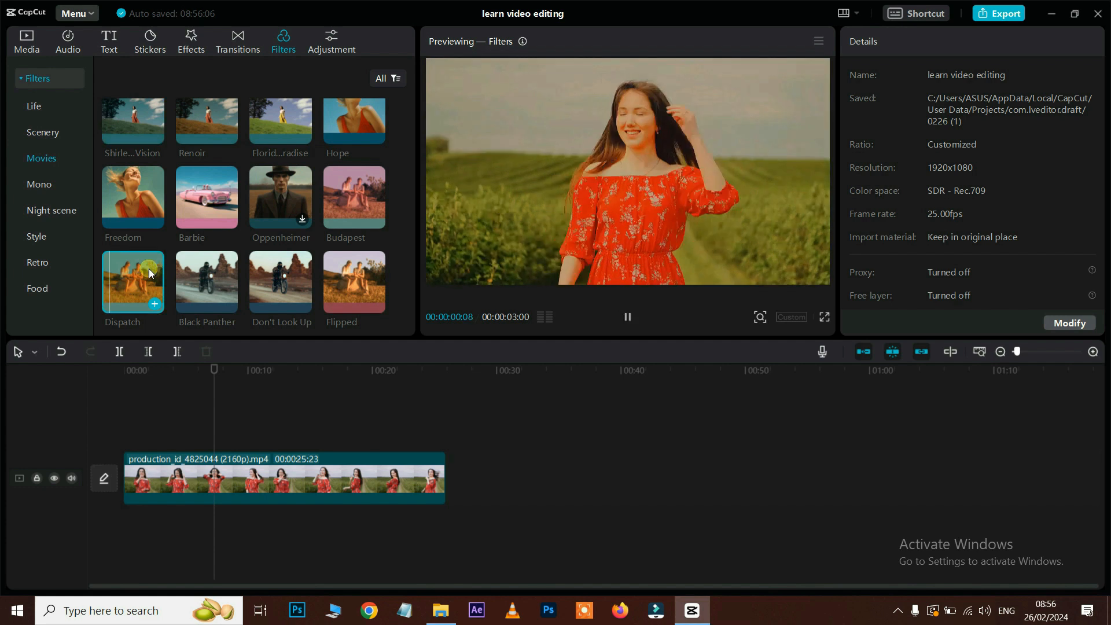
# Step: Add Black Panther above the clip, apply and undo Don't Look Up, and test Black Panther's strength
pyautogui.click(210, 273)
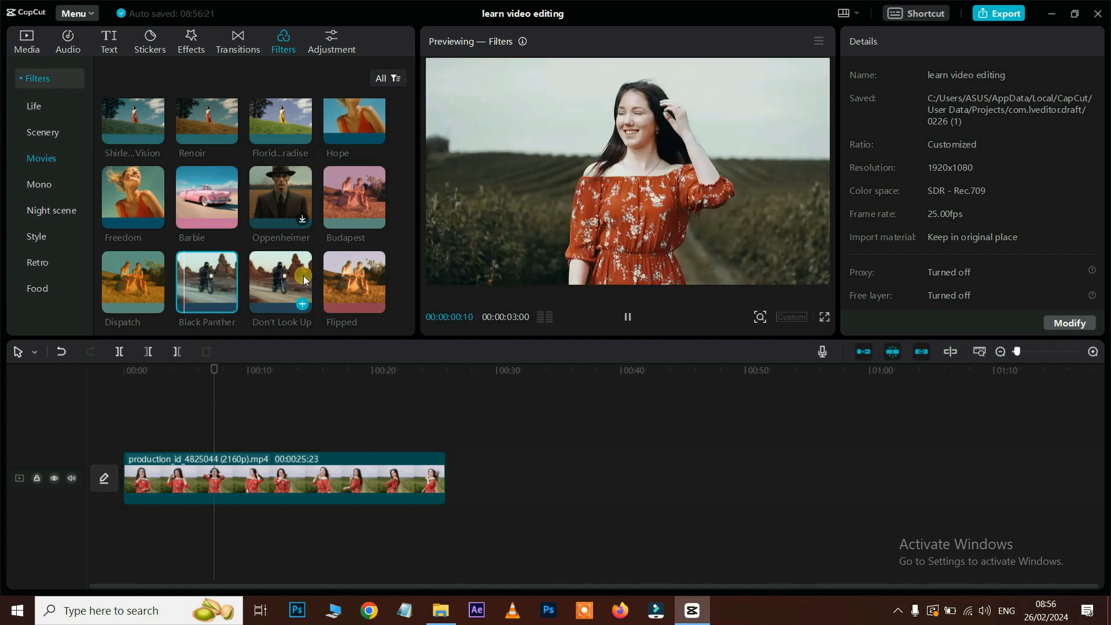
pyautogui.moveTo(213, 278); pyautogui.dragTo(229, 440)
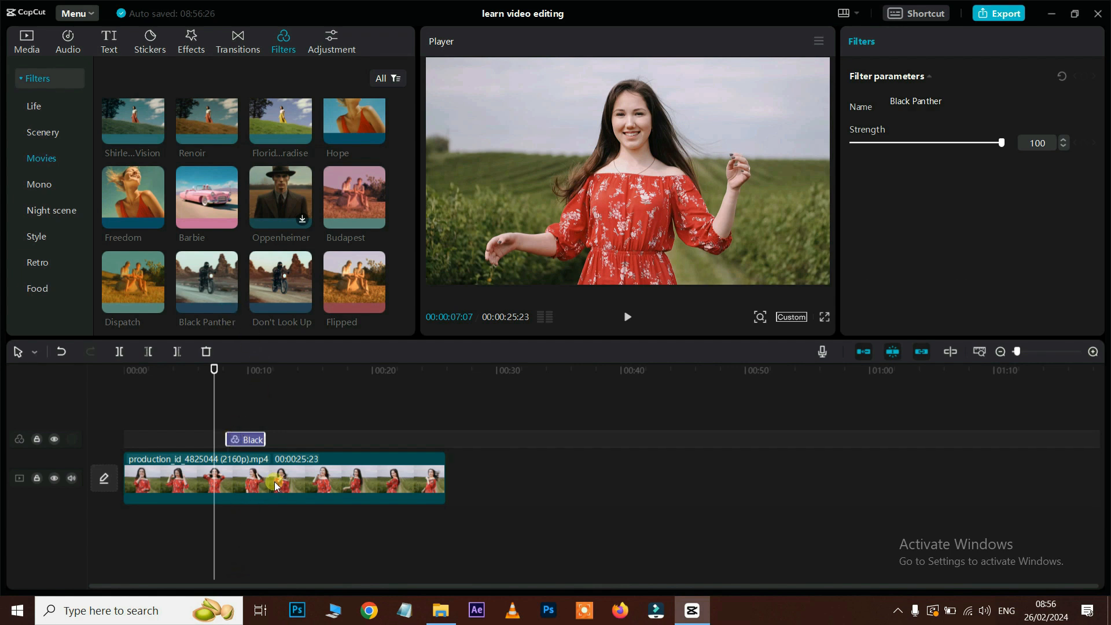
pyautogui.moveTo(286, 286); pyautogui.dragTo(269, 474)
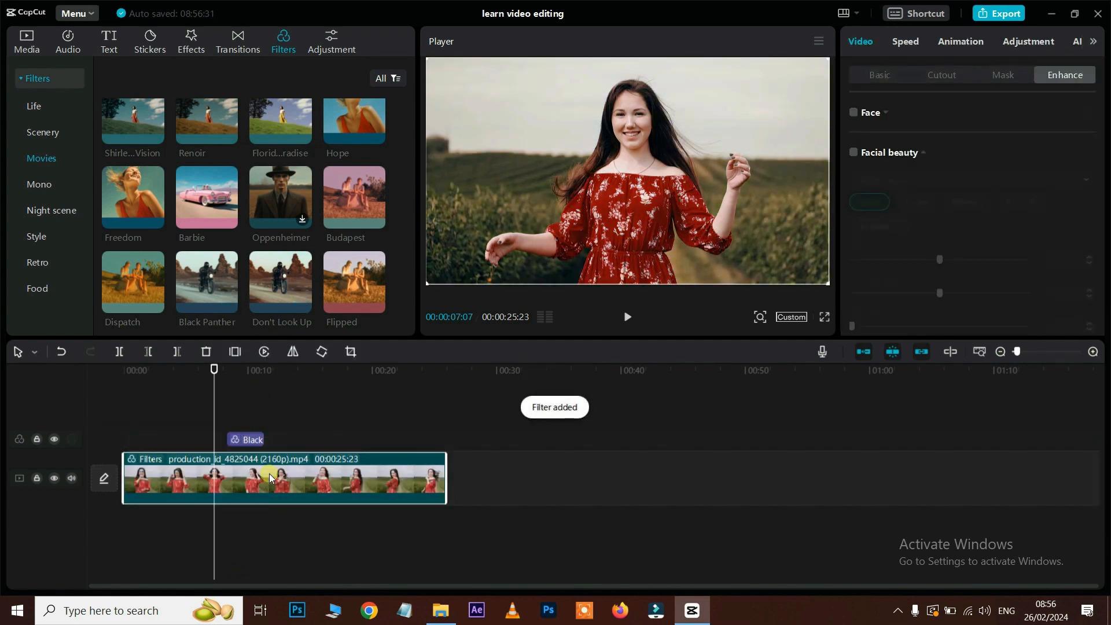
pyautogui.hotkey('ctrl', 'z')
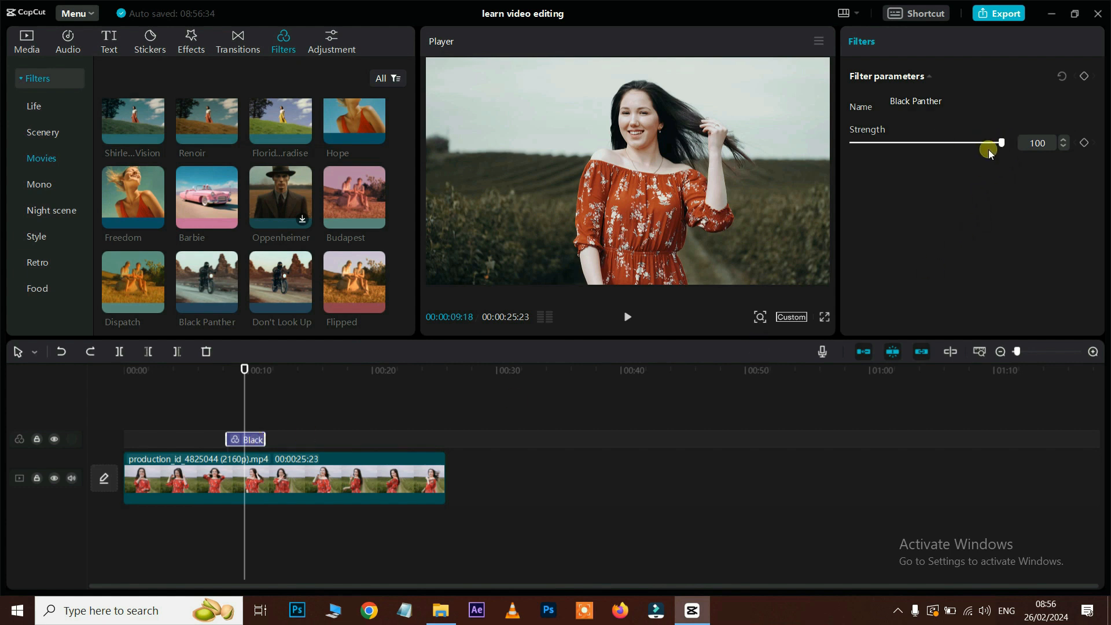
pyautogui.moveTo(999, 144)
pyautogui.mouseDown()
pyautogui.moveTo(943, 145)
pyautogui.moveTo(1000, 145)
pyautogui.mouseUp()
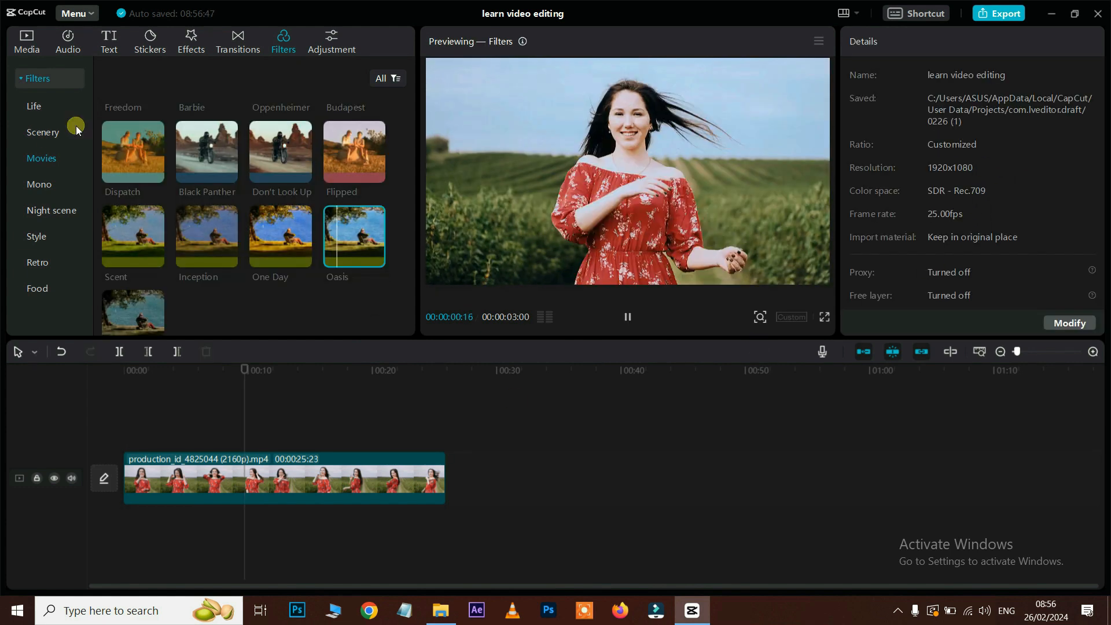
# Step: Preview the Scenery filters Purple Sunset and Hiking on the clip
pyautogui.click(45, 136)
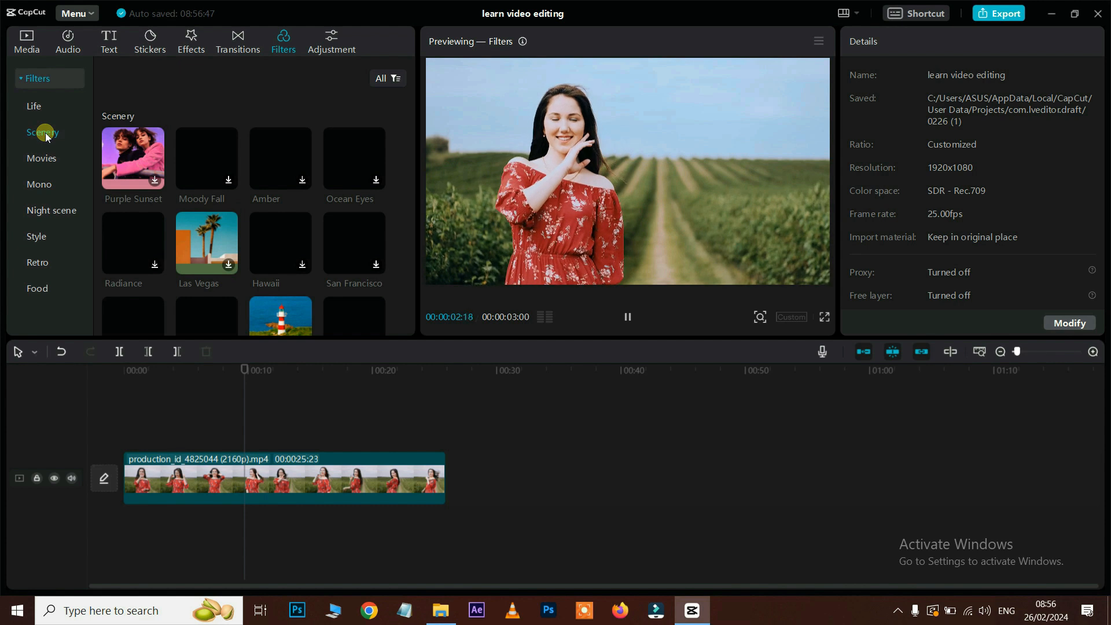
pyautogui.click(124, 158)
pyautogui.click(51, 136)
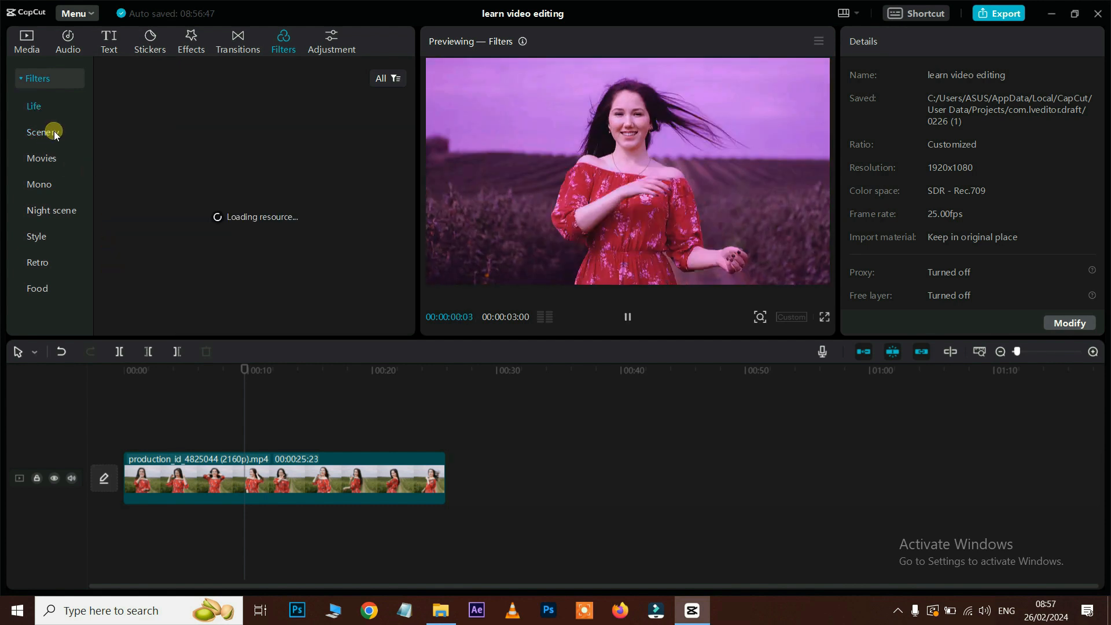
pyautogui.scroll(-2, 333, 240)
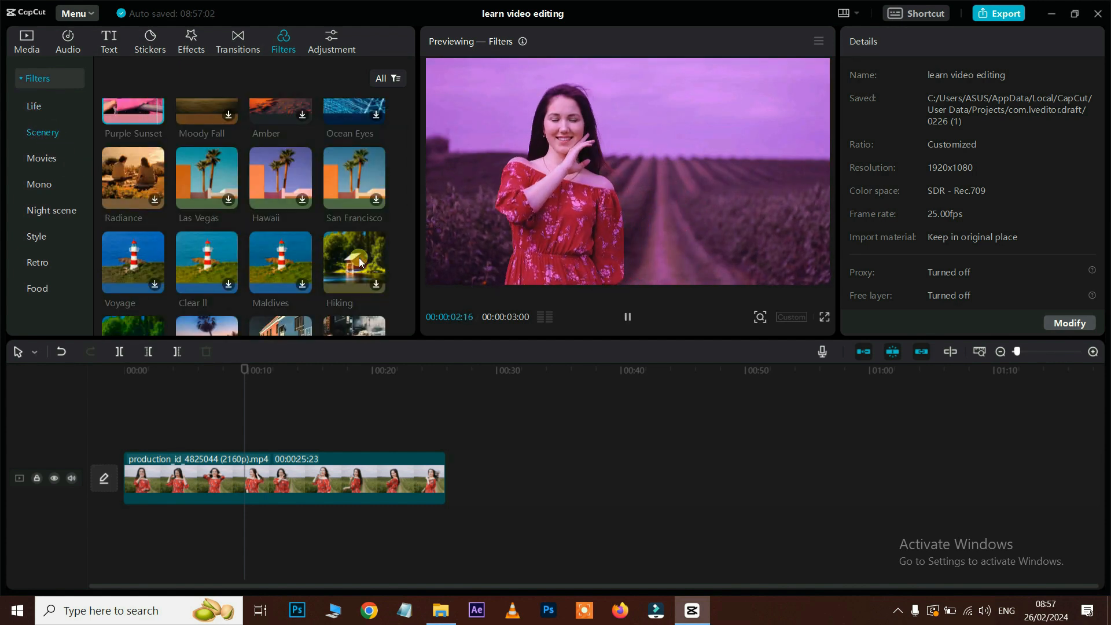
pyautogui.click(359, 260)
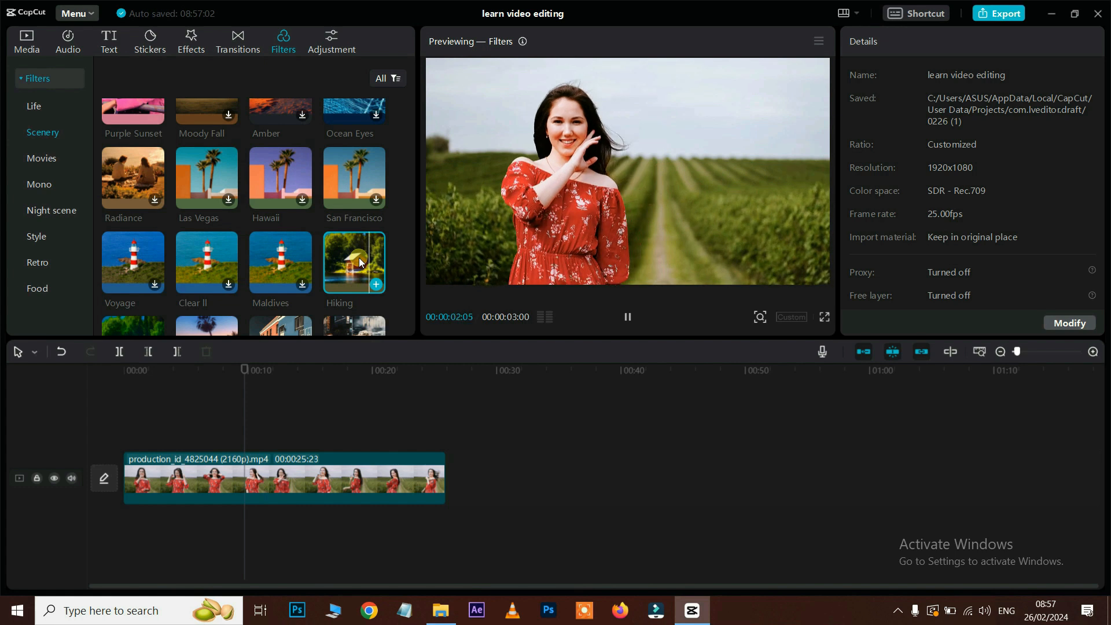
pyautogui.scroll(-4, 328, 249)
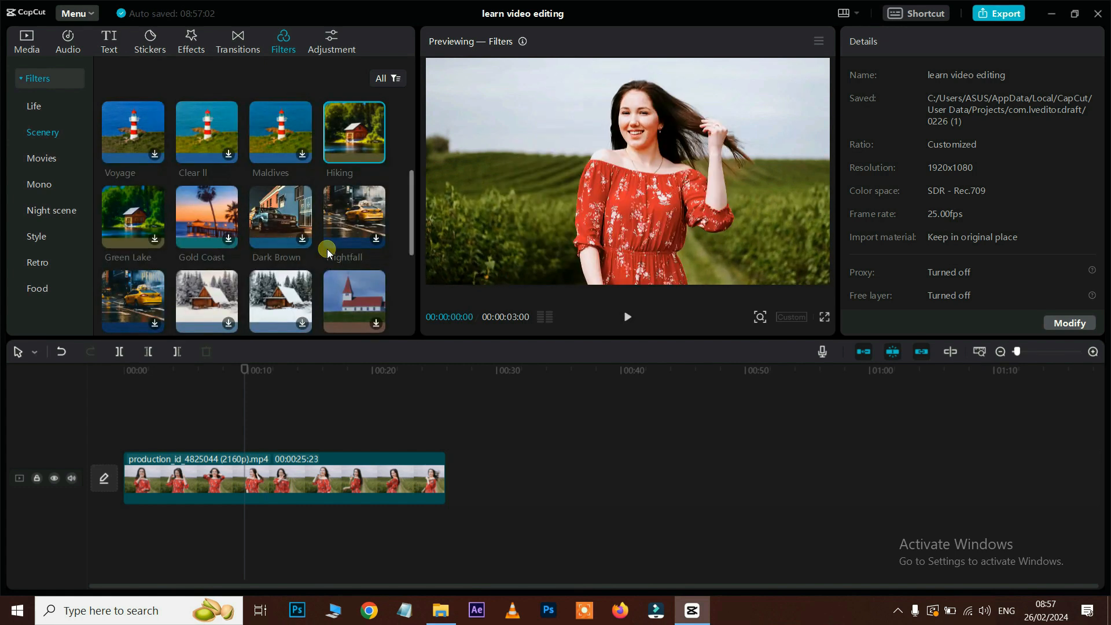
# Step: Add the Night scene filter Nighty Night above the clip and check it around 15 seconds
pyautogui.click(51, 212)
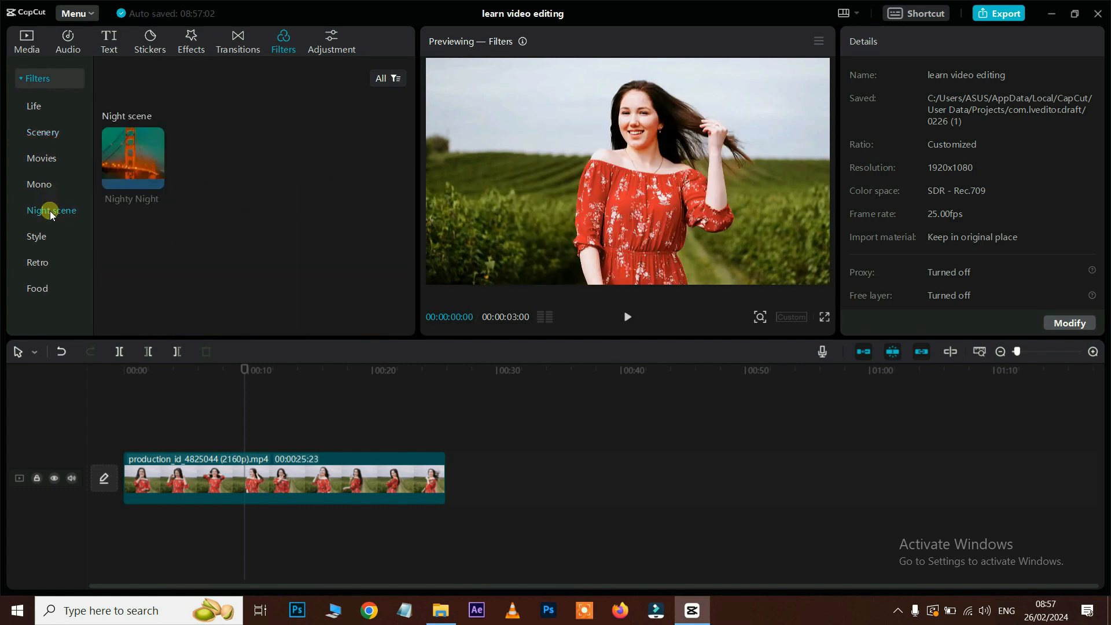
pyautogui.click(122, 181)
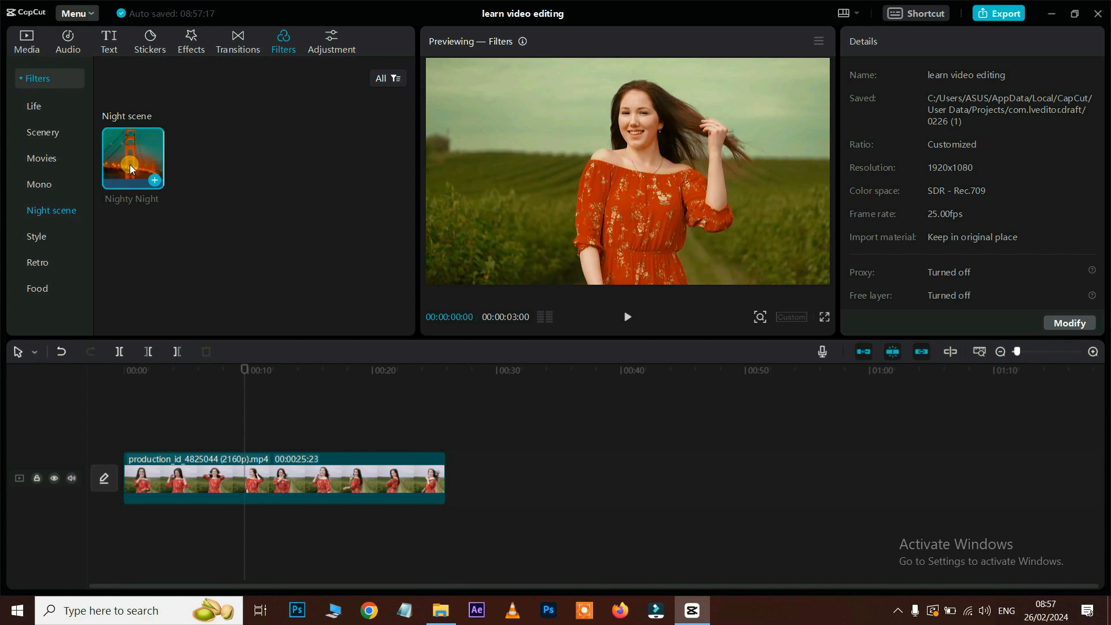
pyautogui.moveTo(132, 157); pyautogui.dragTo(370, 440)
pyautogui.click(313, 370)
# Step: Preview the Style filters Dope, Sunset, Burgundy and Negative
pyautogui.click(37, 237)
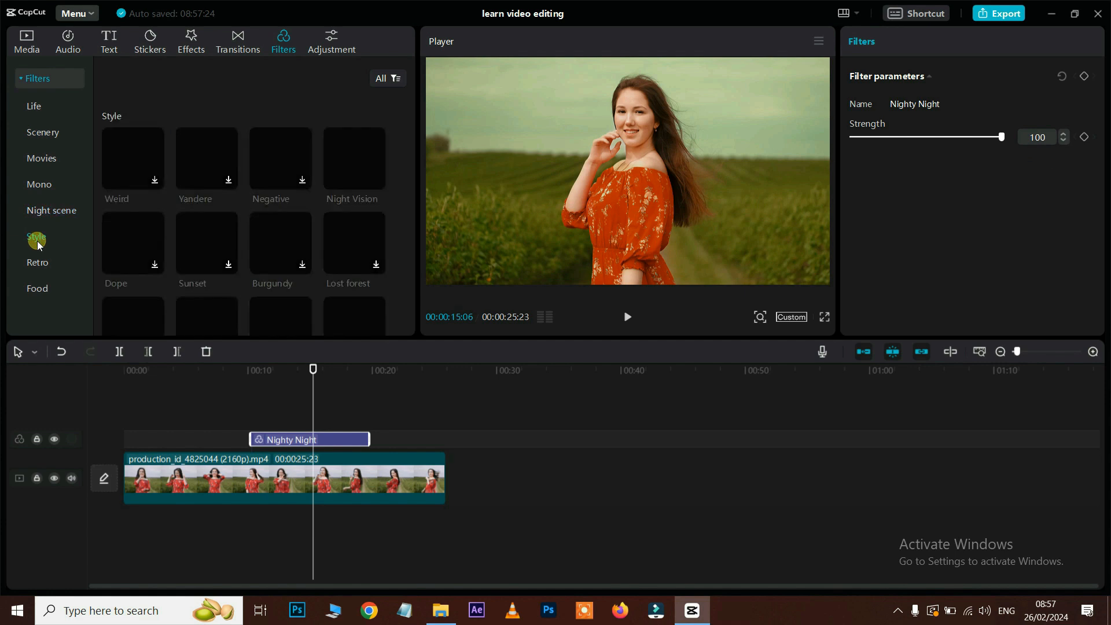
pyautogui.click(156, 257)
pyautogui.click(278, 439)
pyautogui.click(207, 243)
pyautogui.click(286, 230)
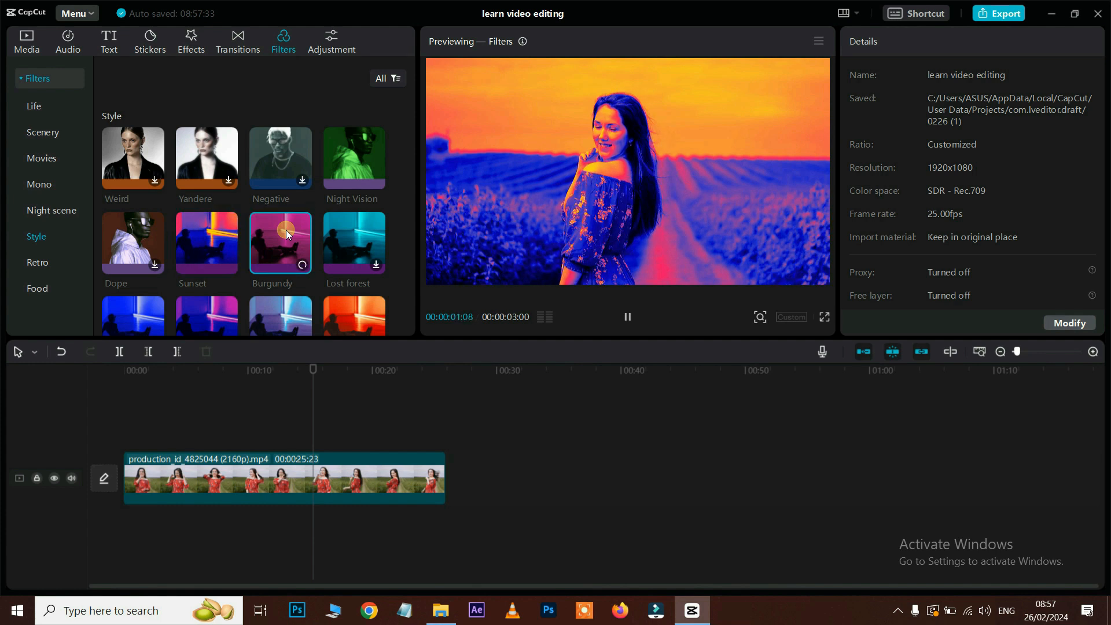
pyautogui.click(292, 151)
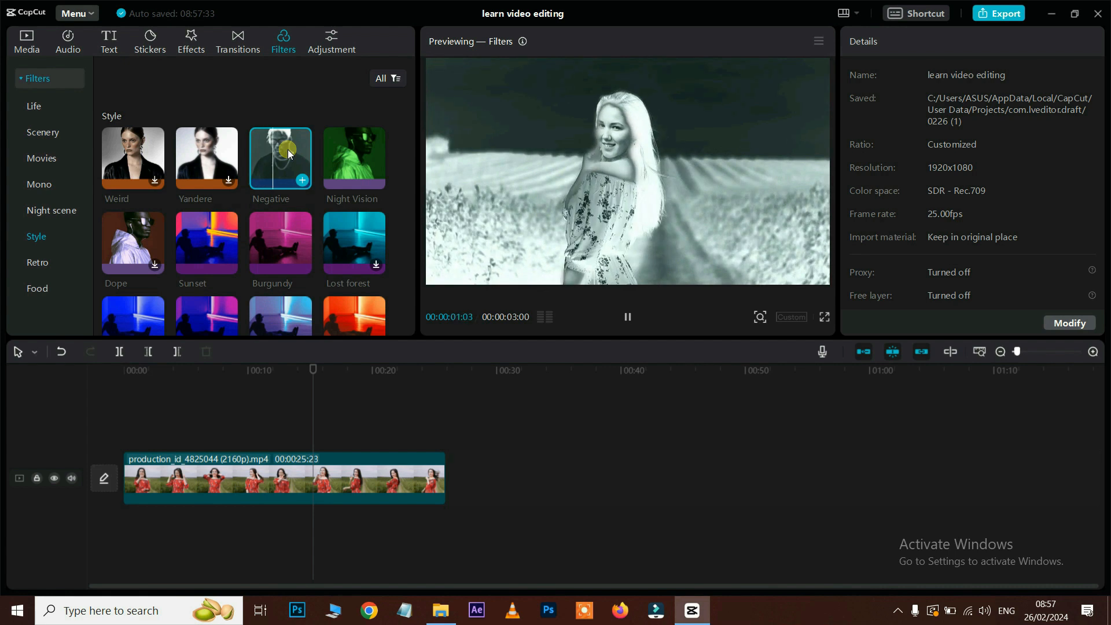
# Step: Browse the Retro filter set and preview VHS I on the clip
pyautogui.scroll(-5, 281, 228)
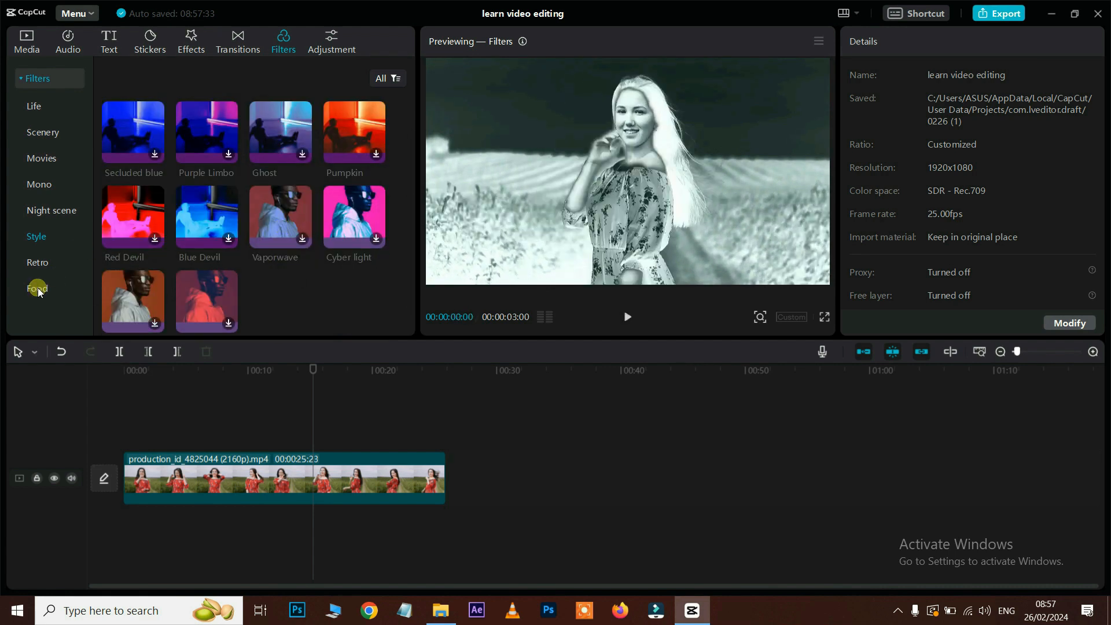
pyautogui.click(37, 262)
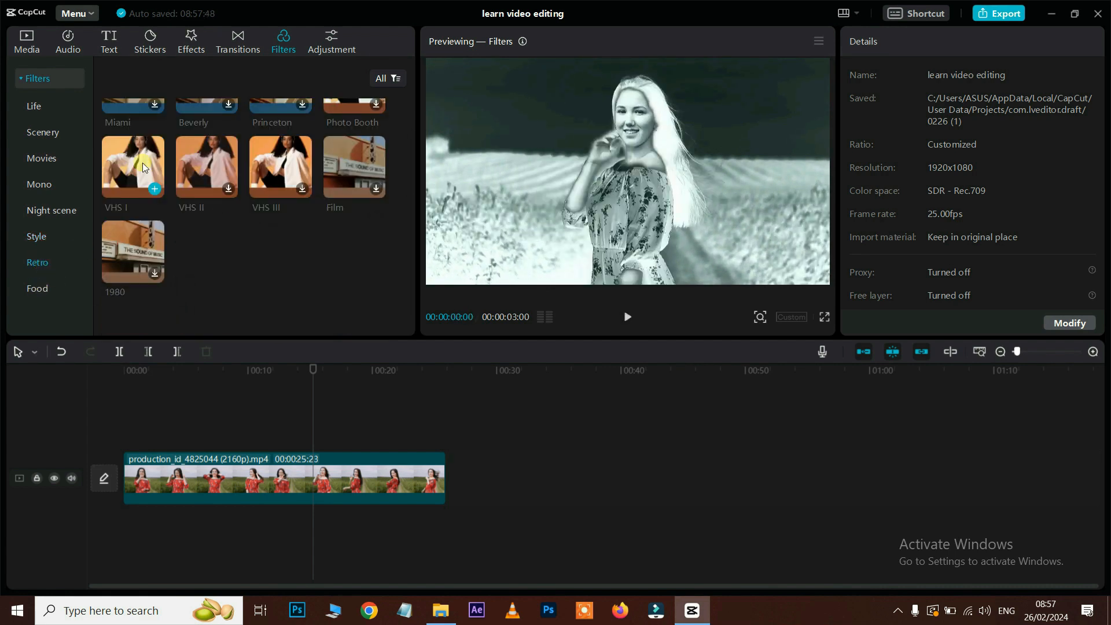
pyautogui.click(142, 164)
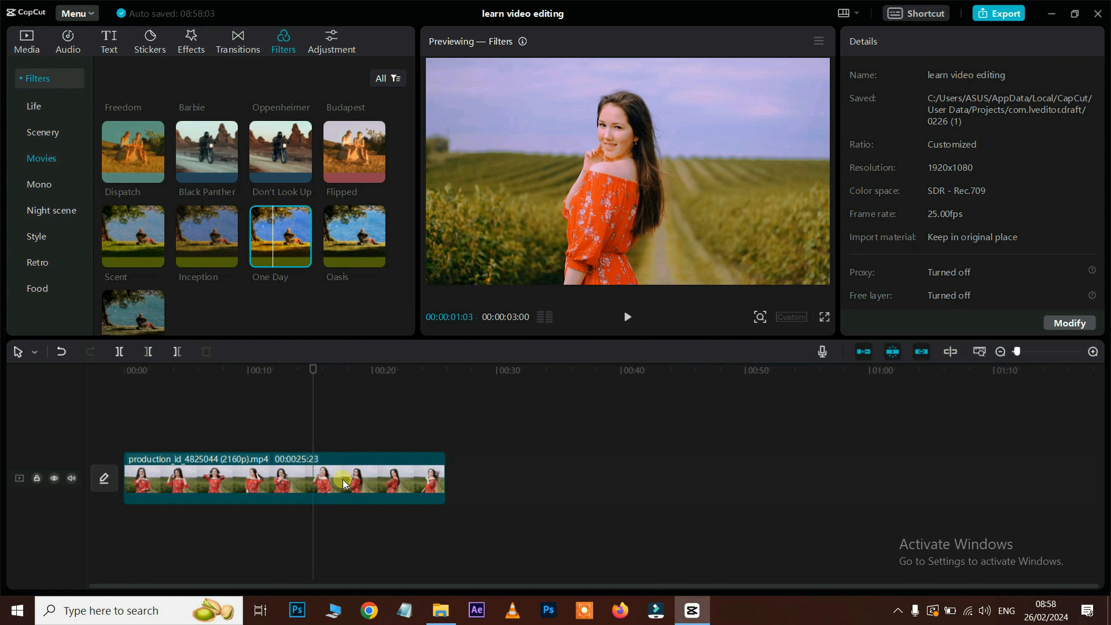
# Step: Place a Custom adjustment layer over the red-dress clip, scroll its sliders, then delete it
pyautogui.click(342, 475)
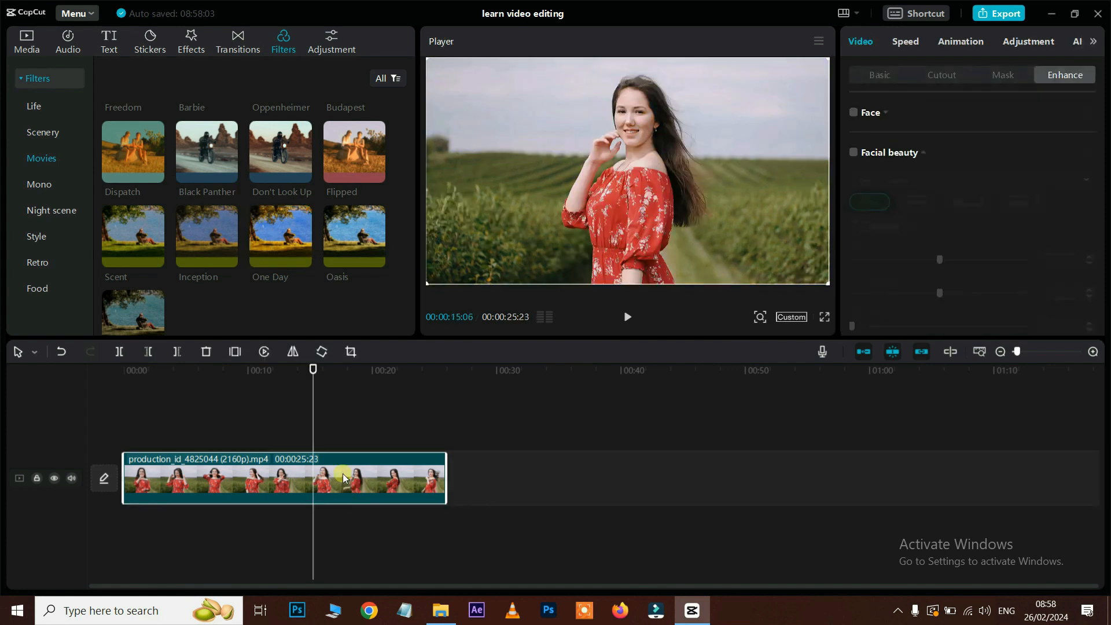
pyautogui.click(330, 46)
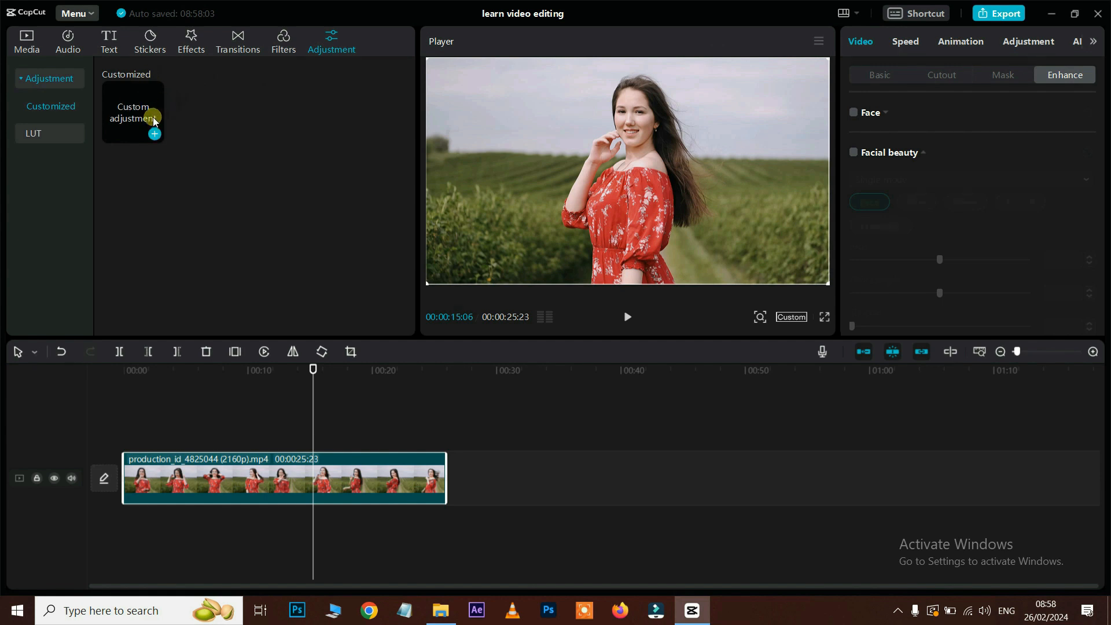
pyautogui.moveTo(127, 113); pyautogui.dragTo(238, 432)
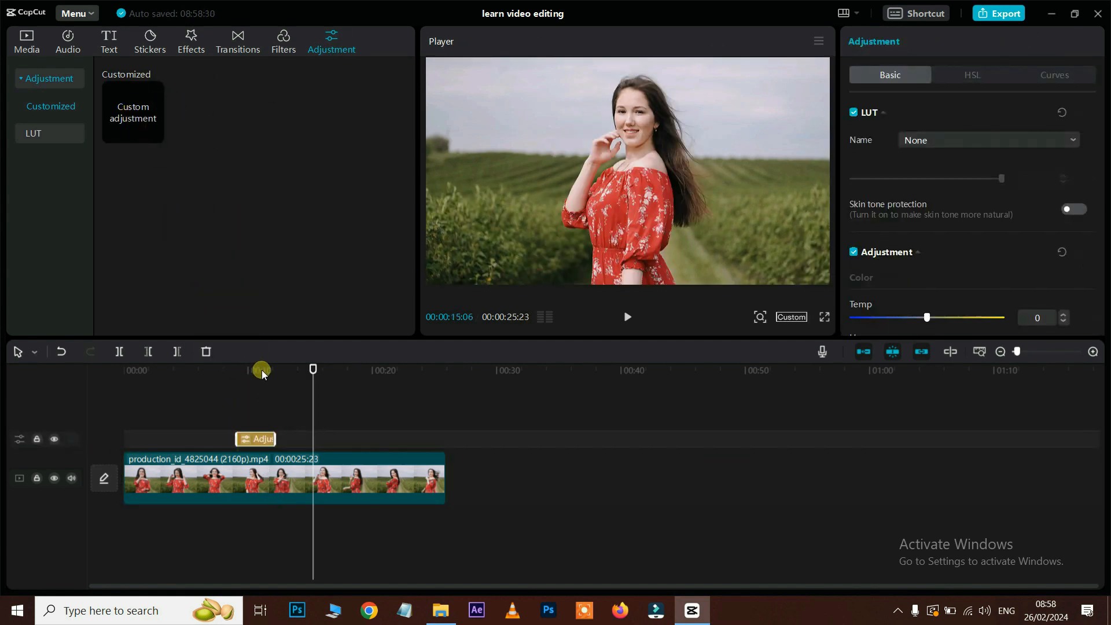
pyautogui.click(261, 370)
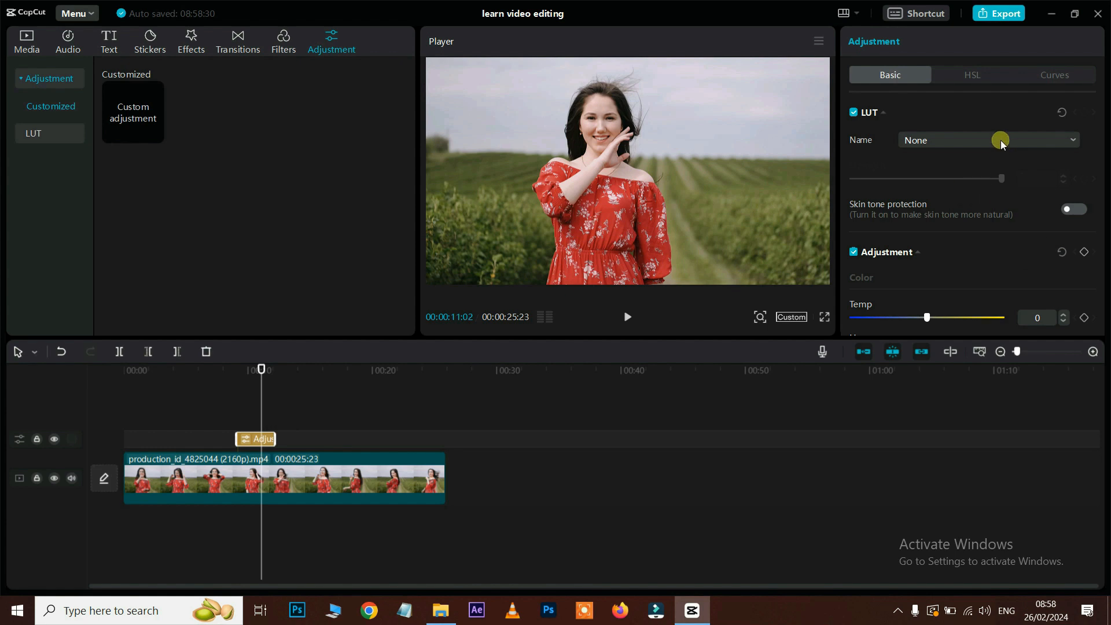
pyautogui.scroll(-5, 1001, 140)
pyautogui.scroll(-4, 973, 226)
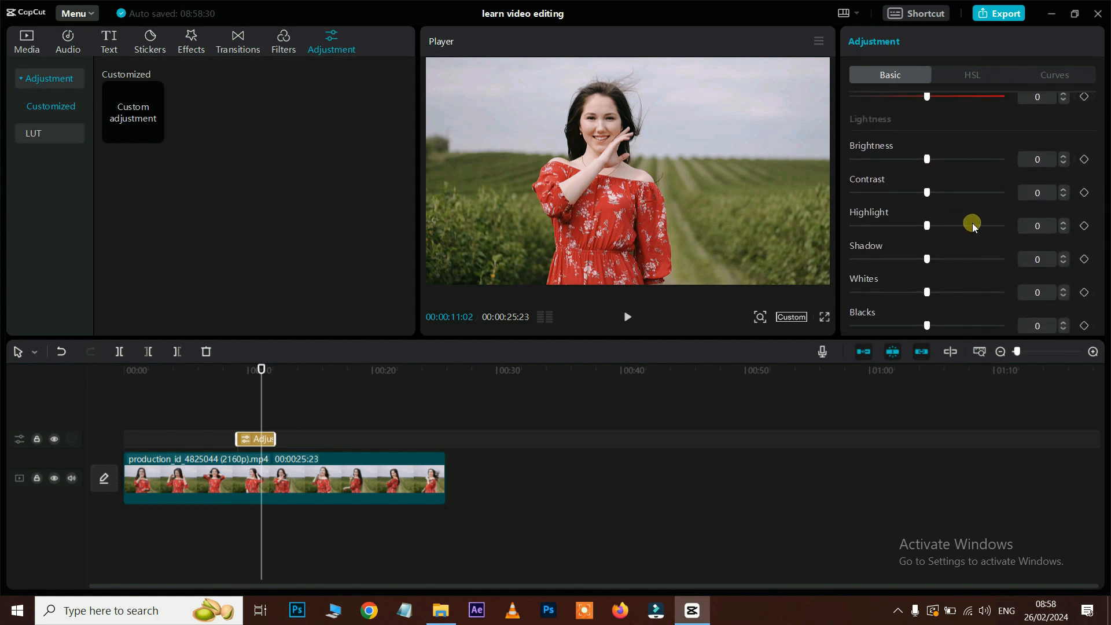
pyautogui.press('Delete')
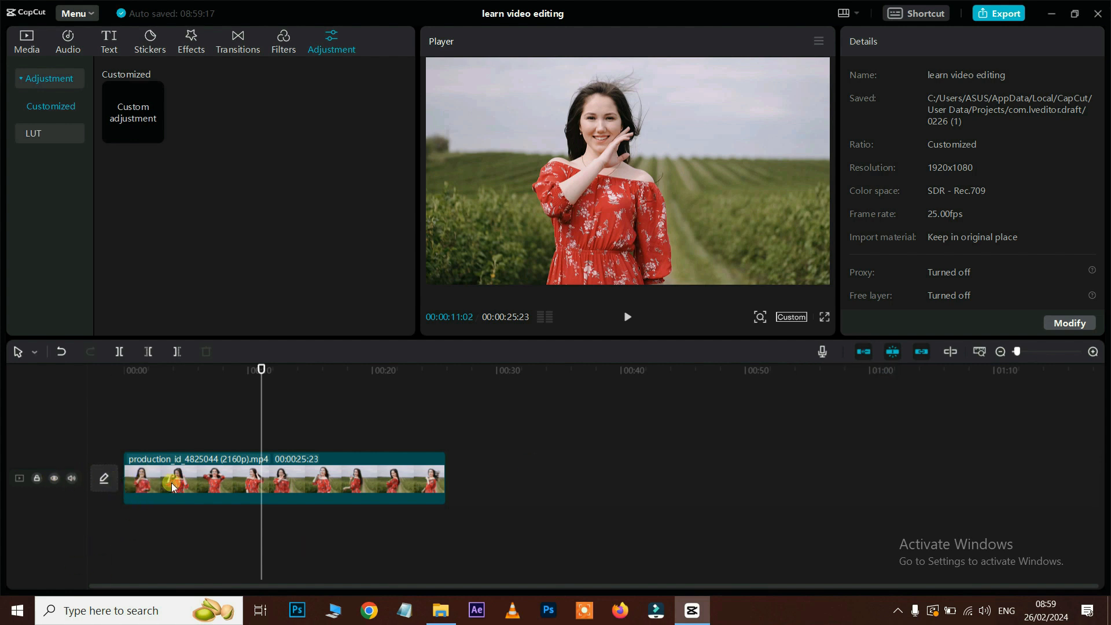
# Step: Try moving the red-dress clip along the track, with the main track magnet toggled off and on
pyautogui.moveTo(172, 484); pyautogui.dragTo(346, 488)
pyautogui.moveTo(210, 477); pyautogui.dragTo(436, 478)
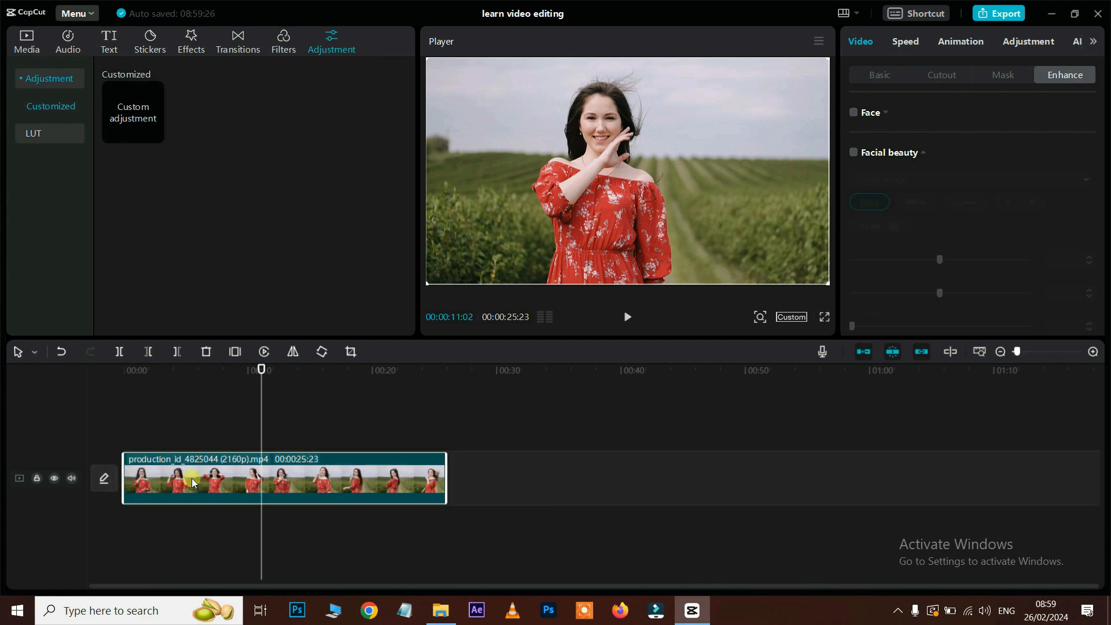
pyautogui.click(860, 349)
pyautogui.moveTo(290, 476); pyautogui.dragTo(628, 482)
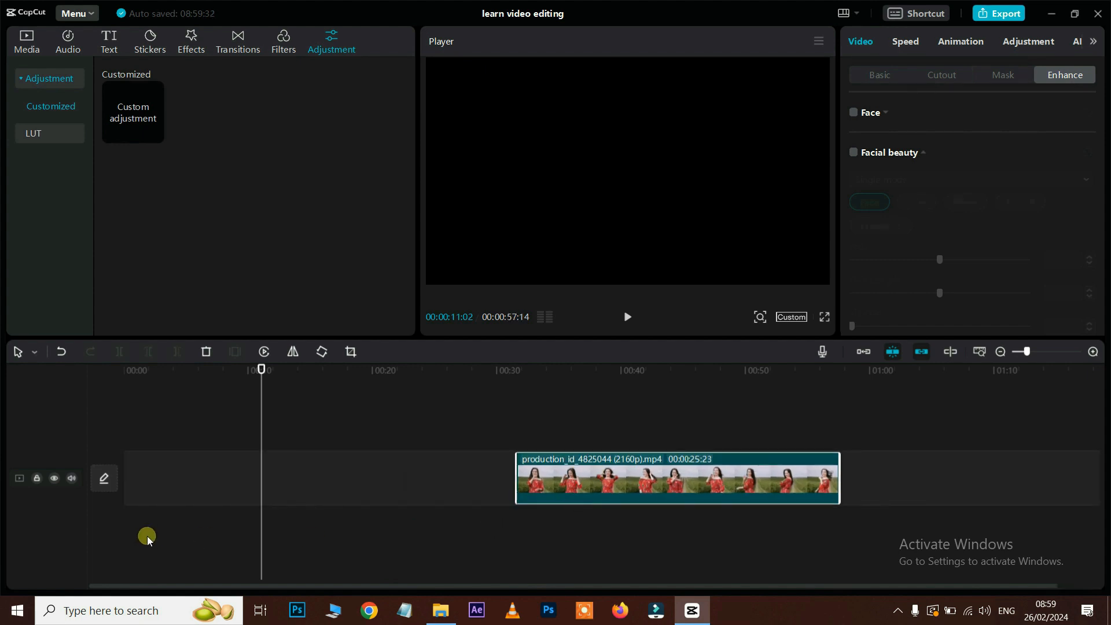
pyautogui.moveTo(739, 459); pyautogui.dragTo(534, 496)
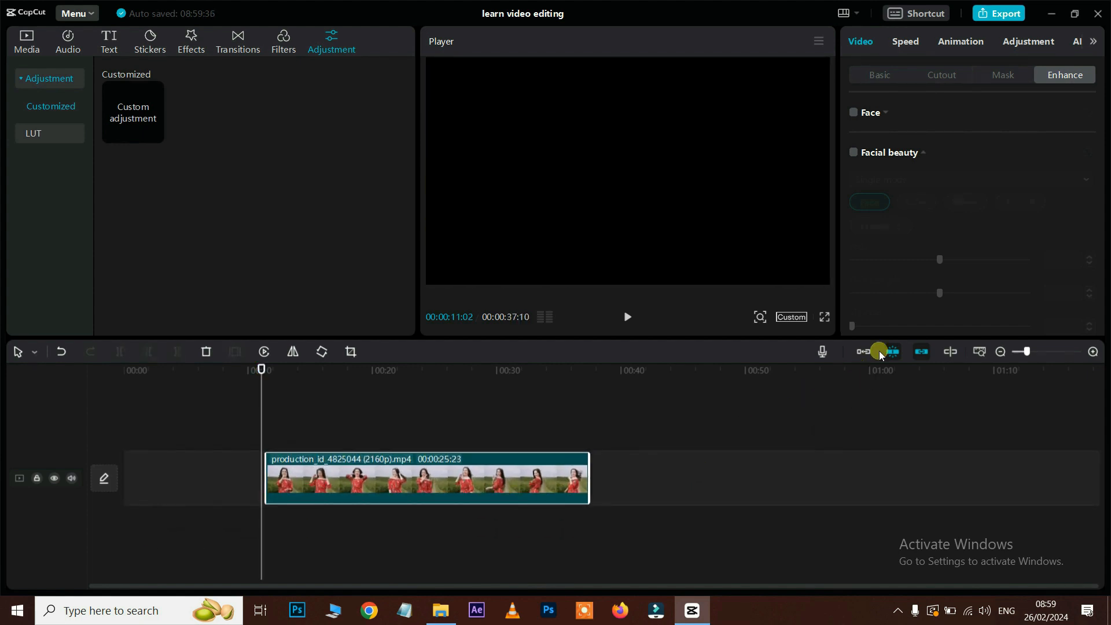
pyautogui.click(865, 350)
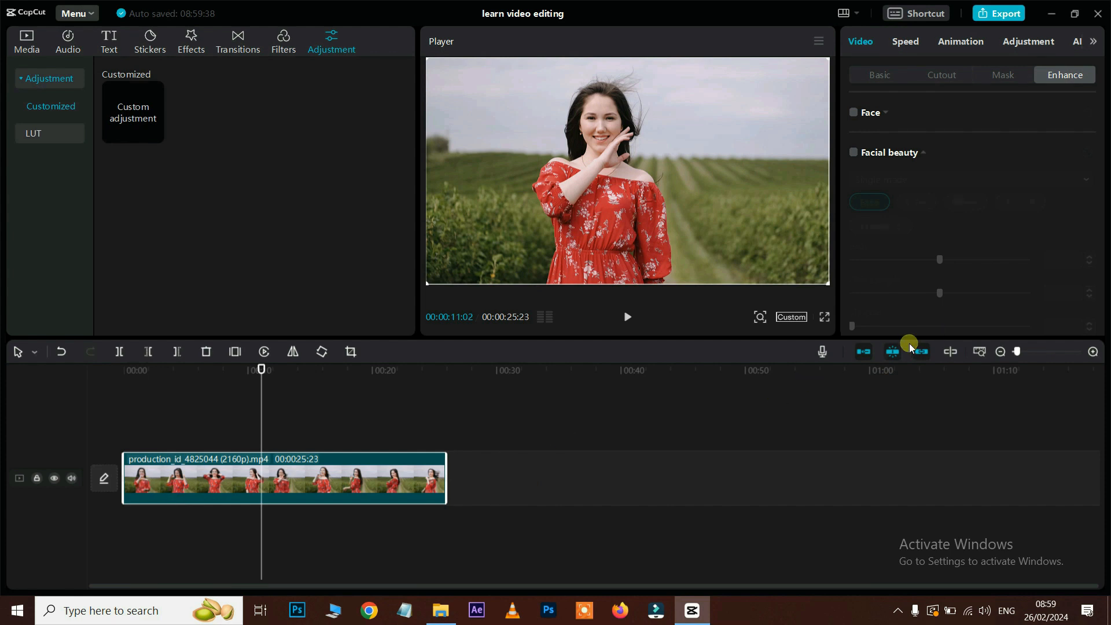
pyautogui.click(868, 351)
# Step: Split the clip at the playhead and at 00:00:16:04, delete the middle piece, then undo
pyautogui.click(116, 350)
pyautogui.moveTo(267, 376); pyautogui.dragTo(322, 376)
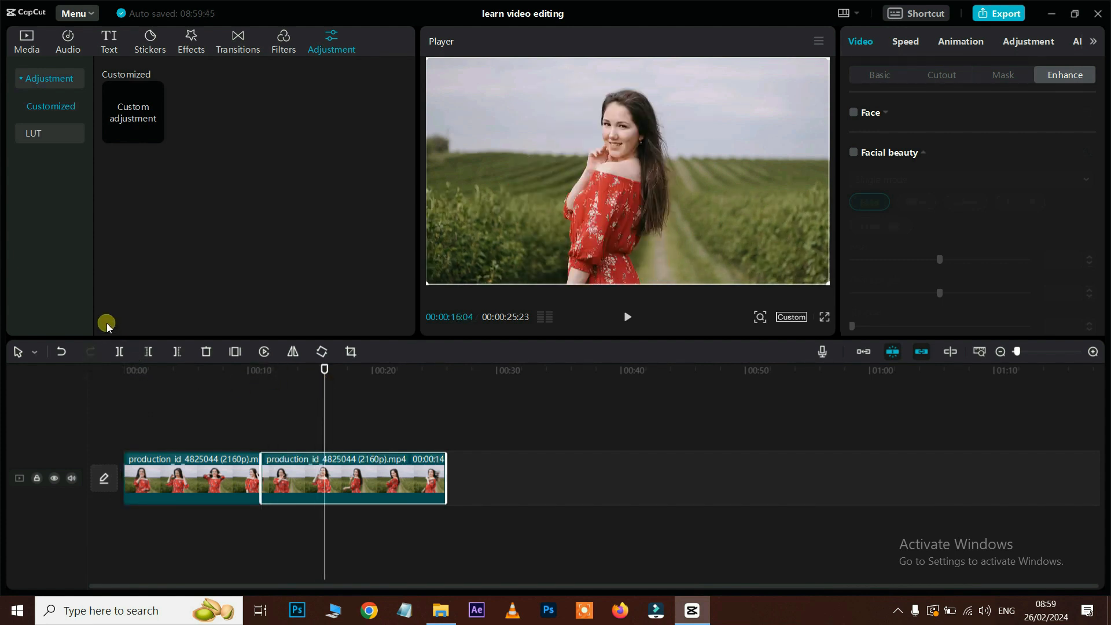
pyautogui.click(119, 351)
pyautogui.click(303, 473)
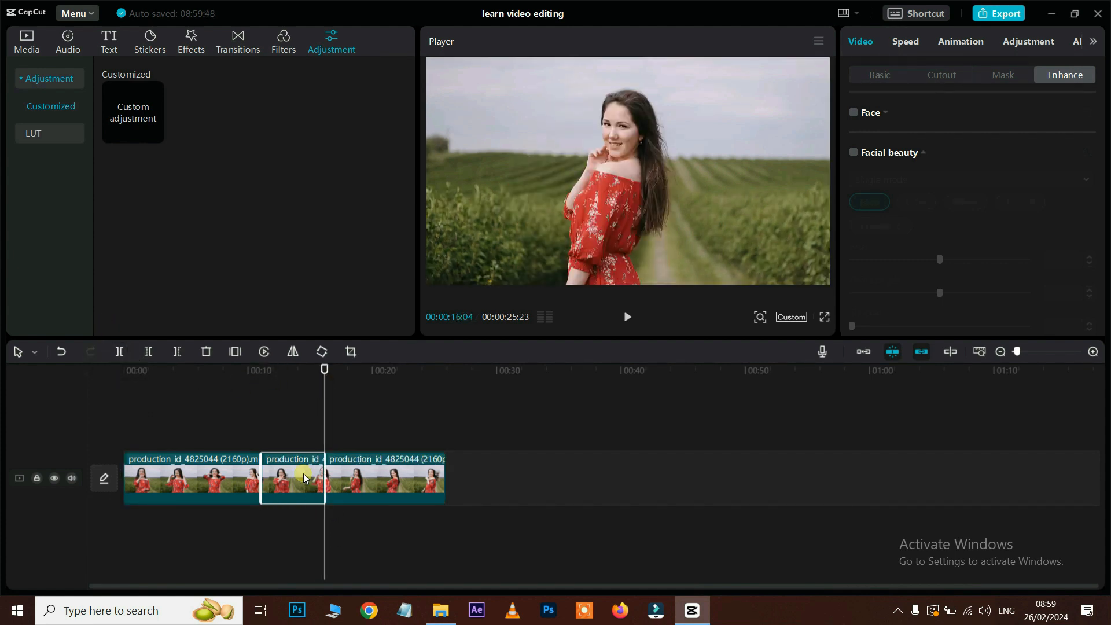
pyautogui.press('Delete')
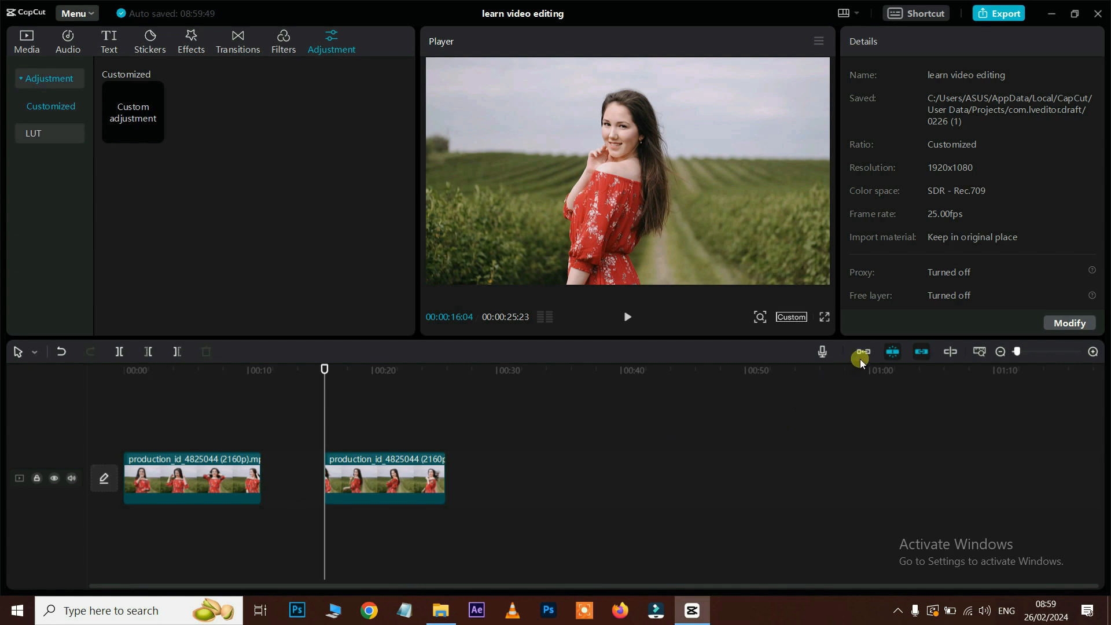
pyautogui.hotkey('ctrl', 'z')
pyautogui.hotkey('ctrl', 'z')
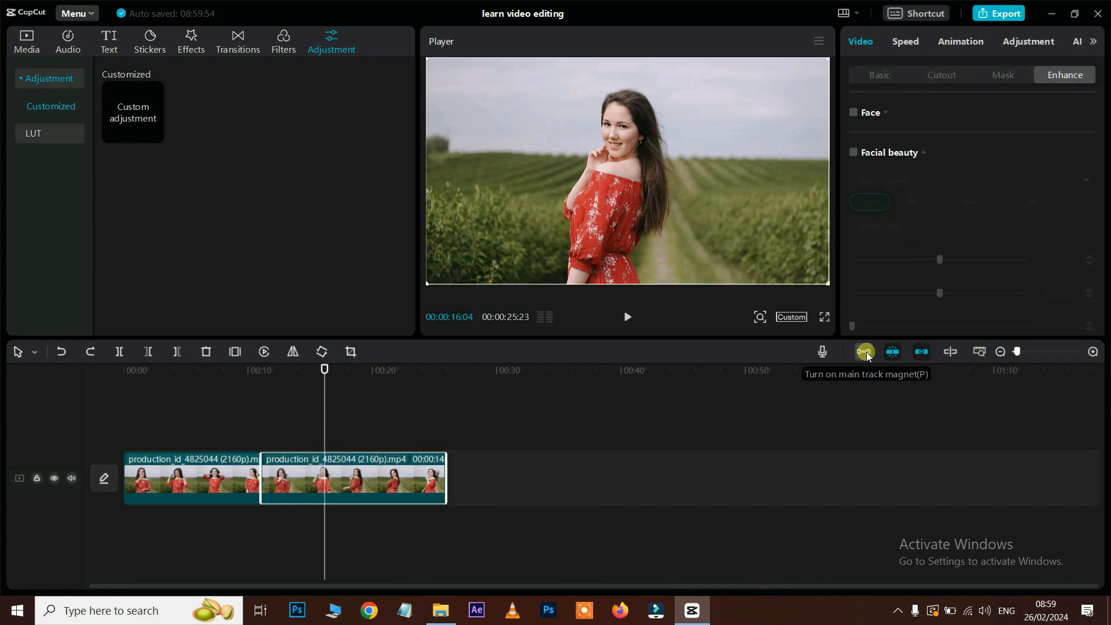
# Step: With the magnet on, split and delete a piece, then undo back to one 25:23 clip
pyautogui.click(865, 353)
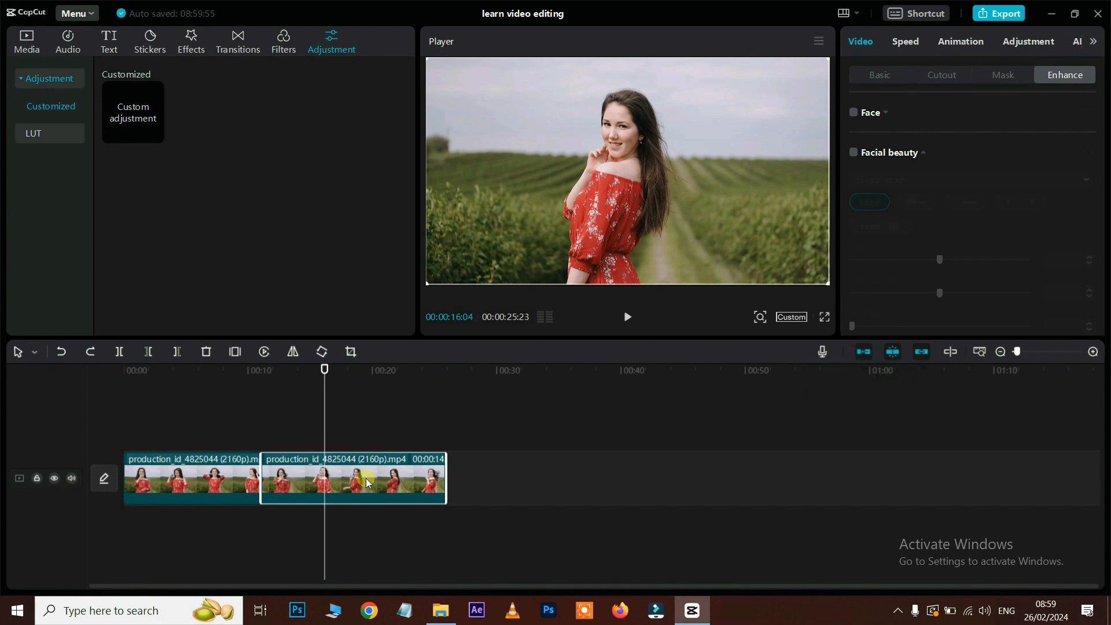
pyautogui.click(119, 351)
pyautogui.press('Delete')
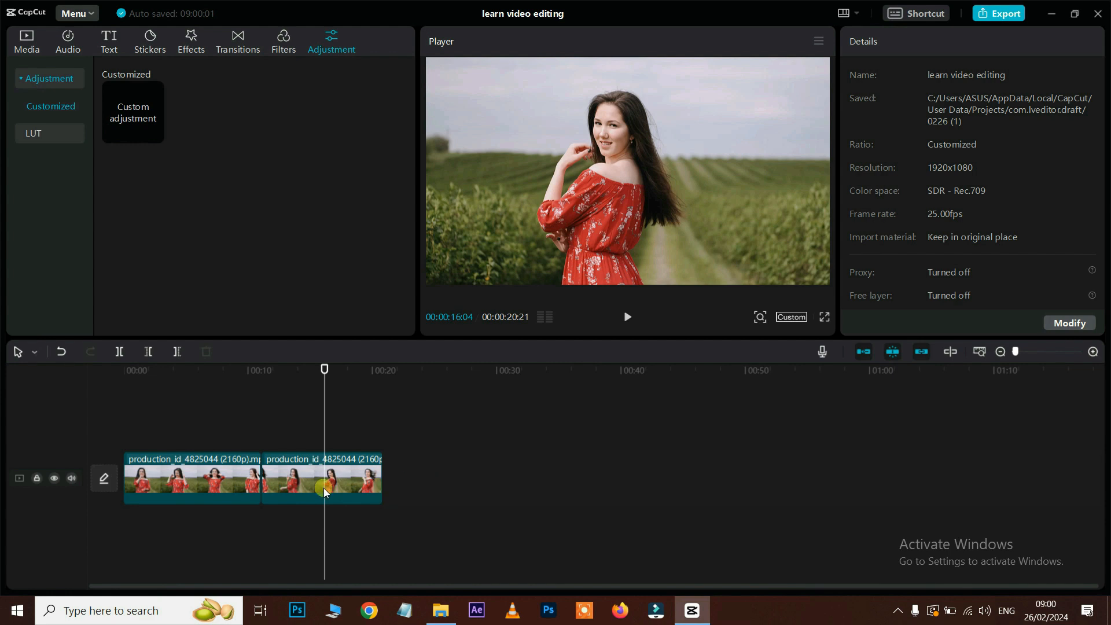
pyautogui.hotkey('ctrl', 'z')
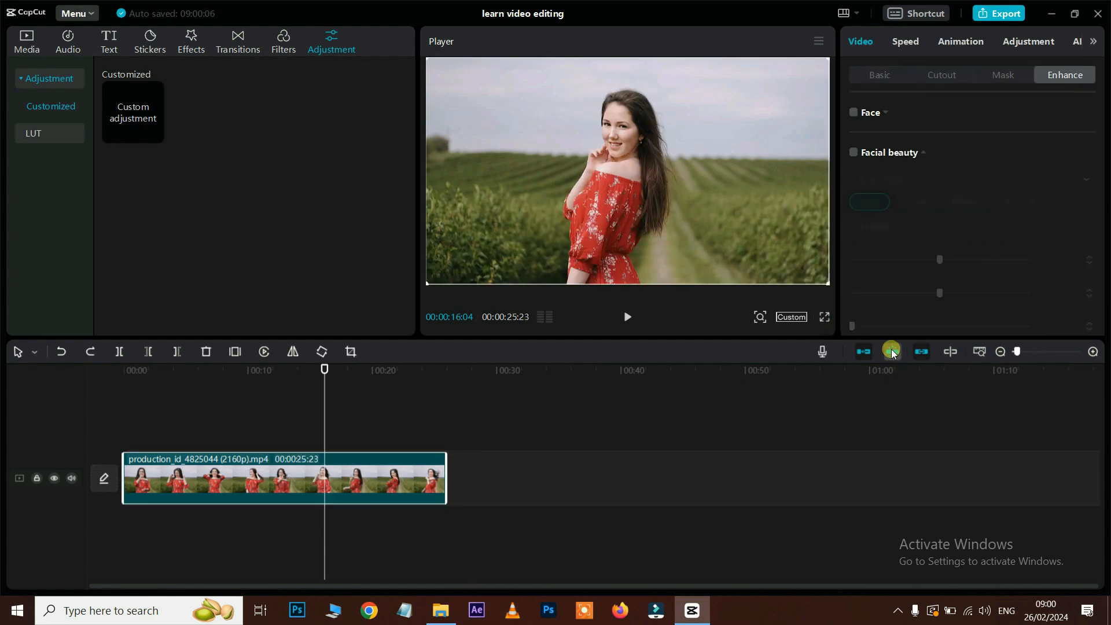
# Step: Drag production_id_4714123 from the Capcut Editing Files folder into the timeline and rearrange both clips
pyautogui.click(442, 611)
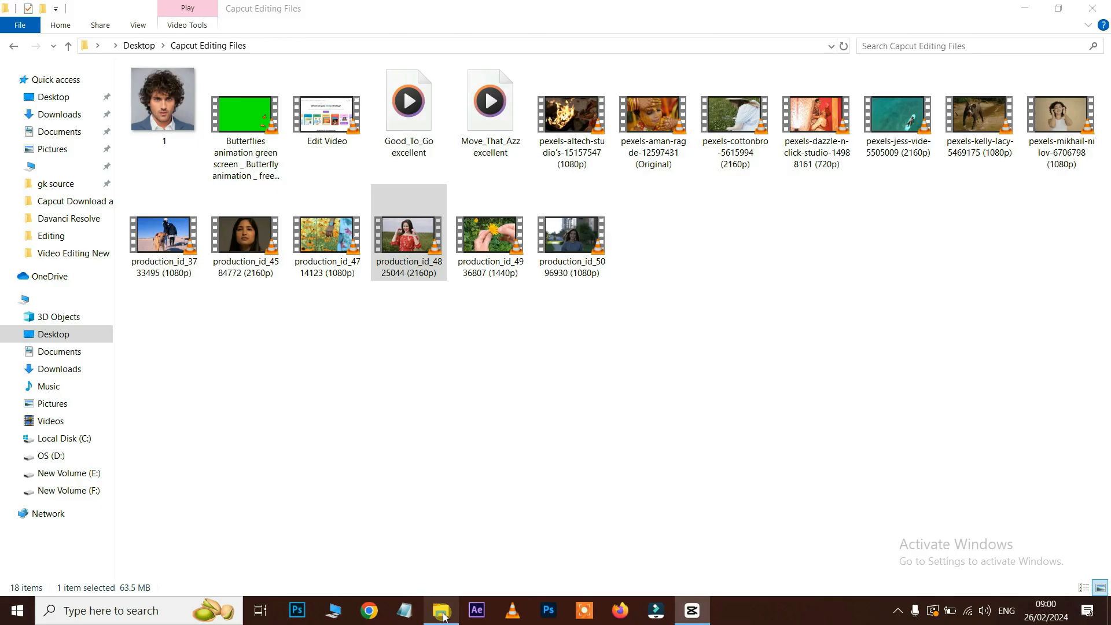
pyautogui.moveTo(327, 235); pyautogui.dragTo(530, 488)
pyautogui.moveTo(378, 490); pyautogui.dragTo(395, 431)
pyautogui.moveTo(217, 479); pyautogui.dragTo(544, 433)
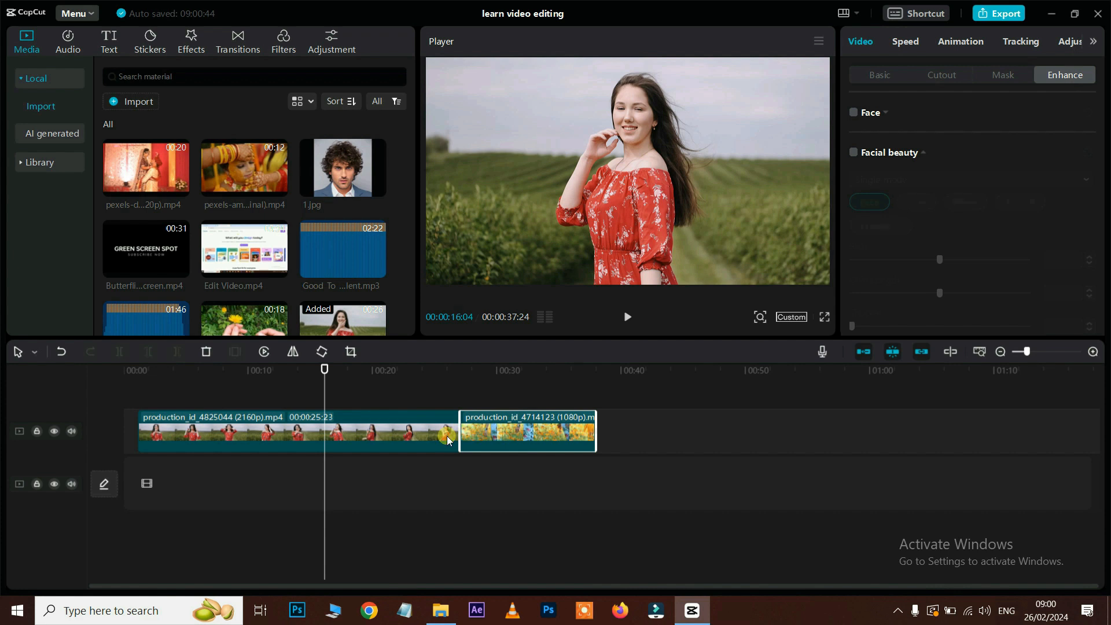
# Step: With auto-snapping off, place the flower clip right after the red-dress clip, then re-enable snapping
pyautogui.click(895, 352)
pyautogui.moveTo(498, 430)
pyautogui.mouseDown()
pyautogui.moveTo(485, 435)
pyautogui.moveTo(509, 437)
pyautogui.mouseUp()
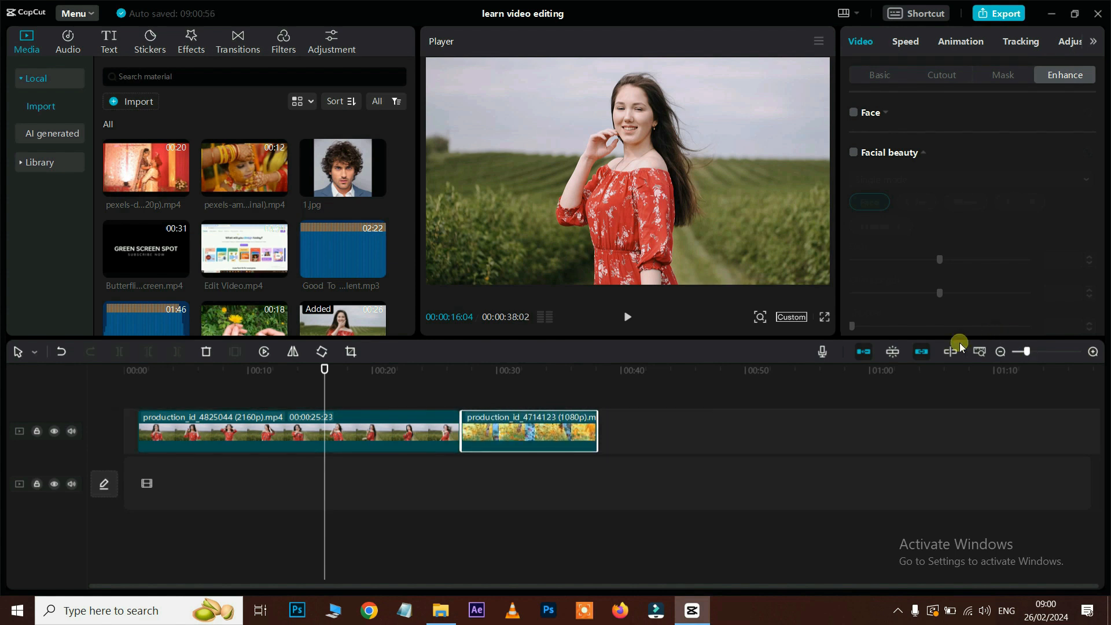
pyautogui.click(895, 352)
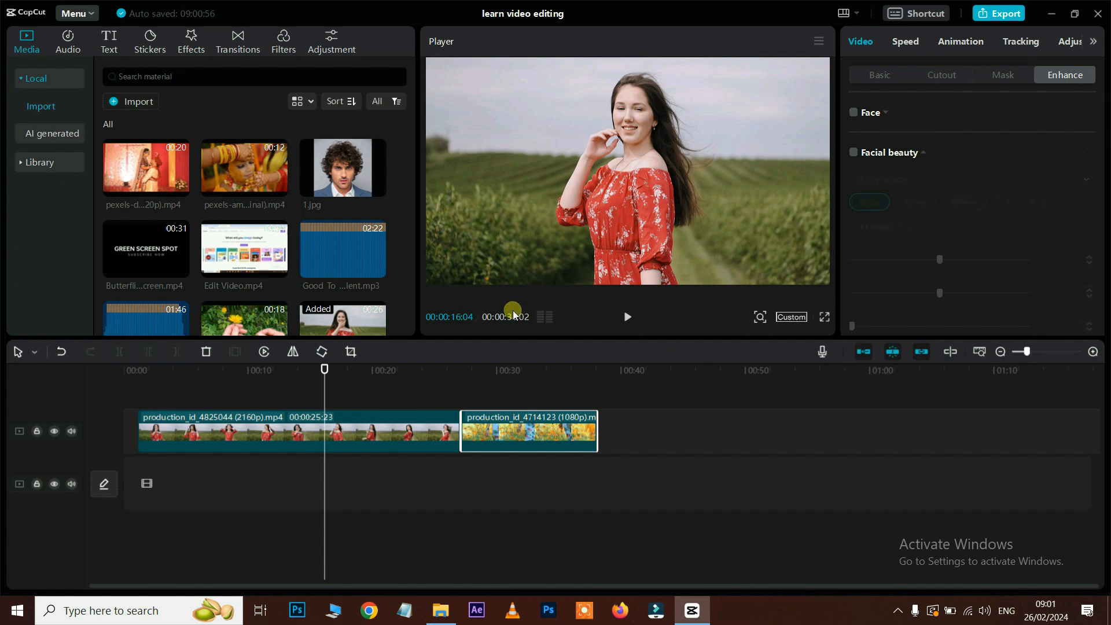
# Step: Preview the sequence, pause at 00:00:18:07, and show the audio level meters
pyautogui.click(630, 321)
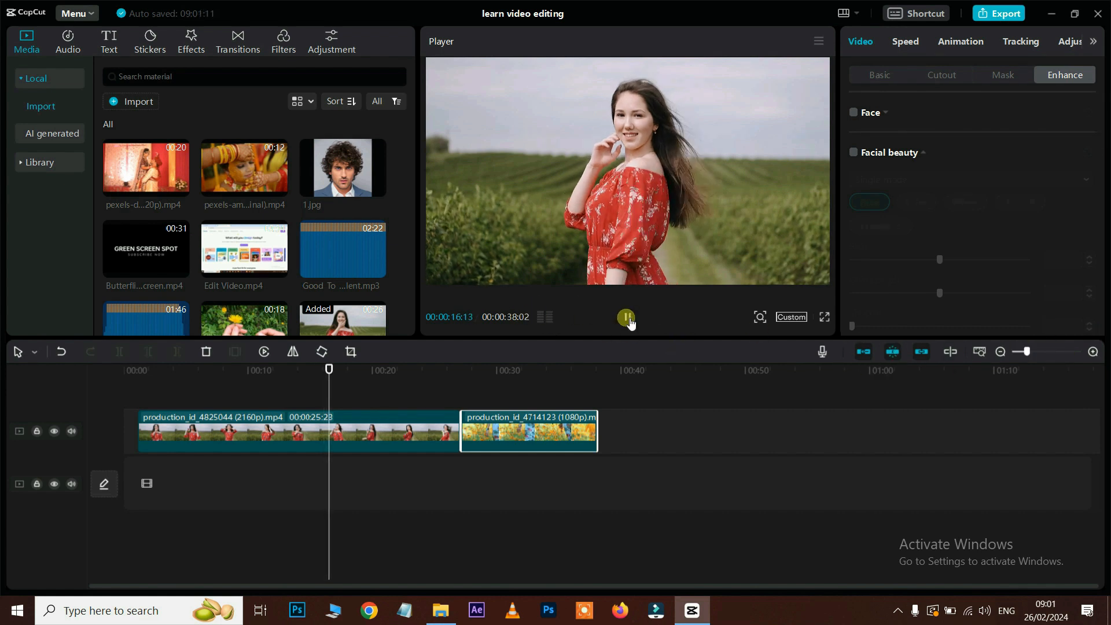
pyautogui.click(628, 317)
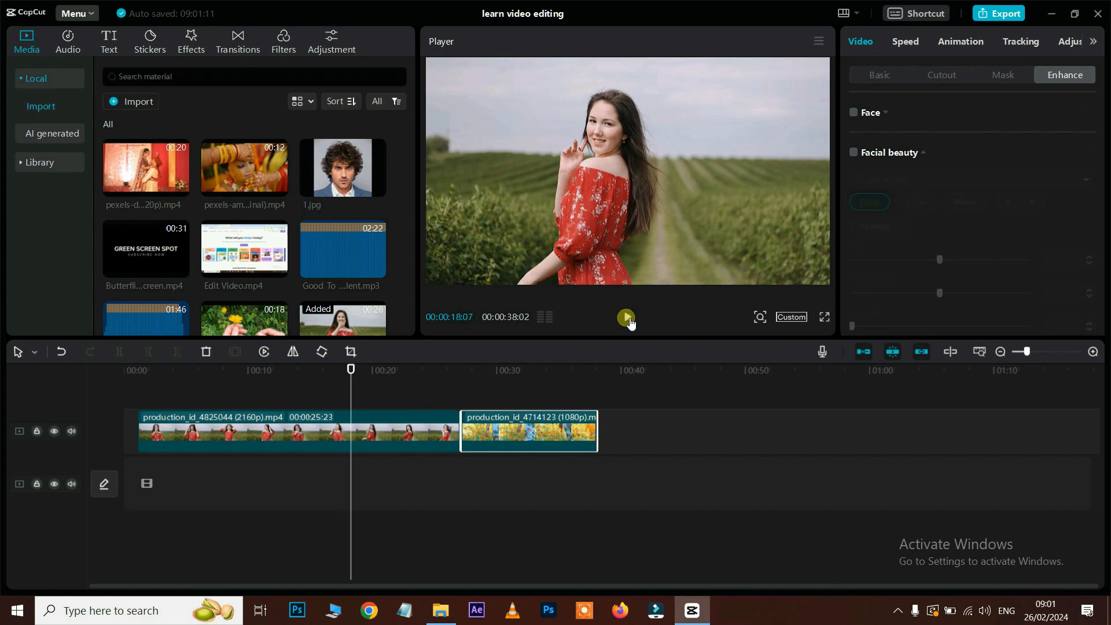
pyautogui.click(544, 319)
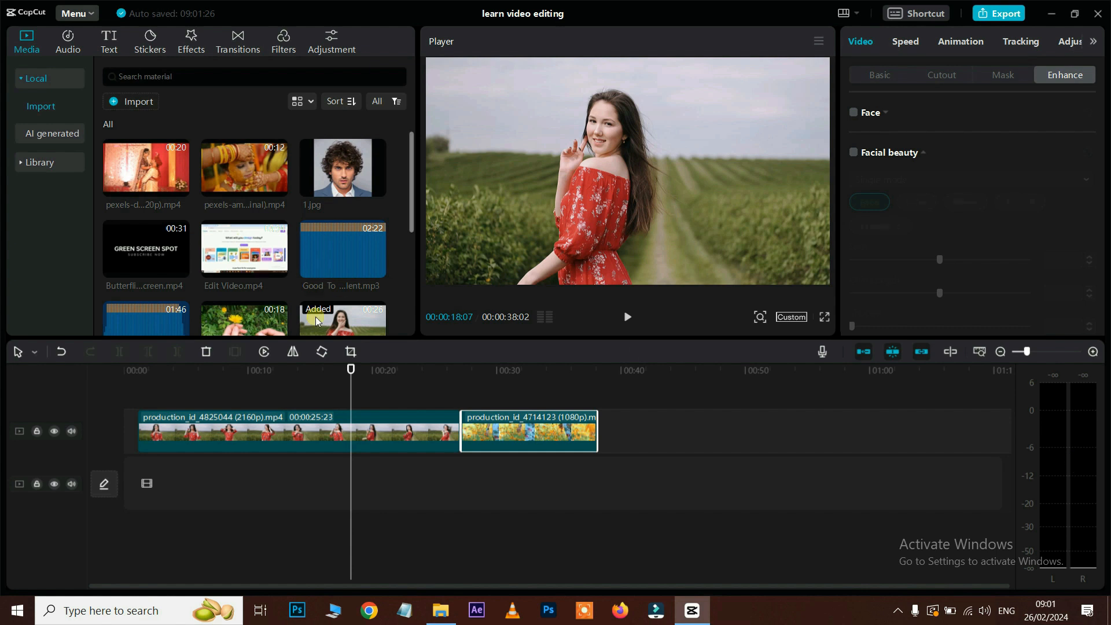
# Step: Add Good_To_Go excellent.mp3 beneath the clips and play the preview, stopping at 00:00:21:05
pyautogui.moveTo(324, 265); pyautogui.dragTo(197, 489)
pyautogui.press('space')
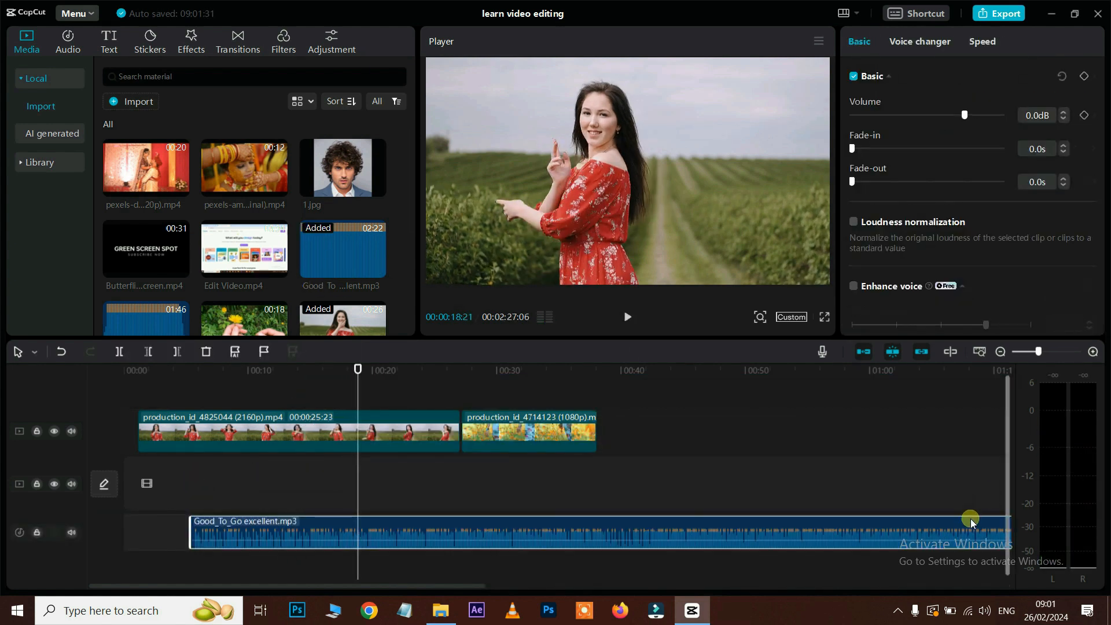
pyautogui.press('space')
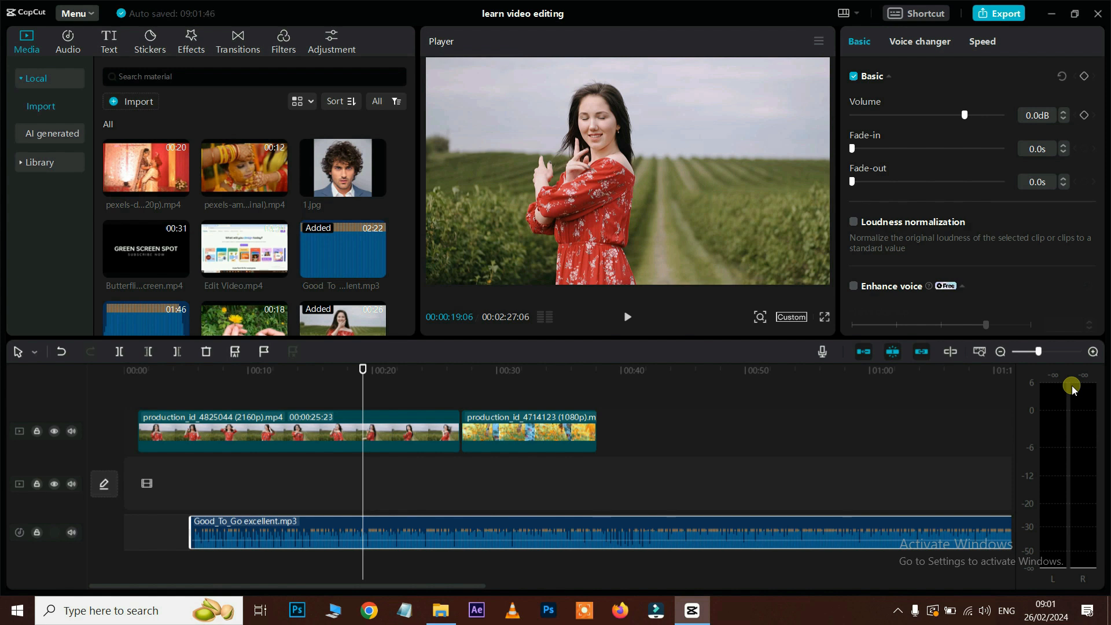
pyautogui.press('space')
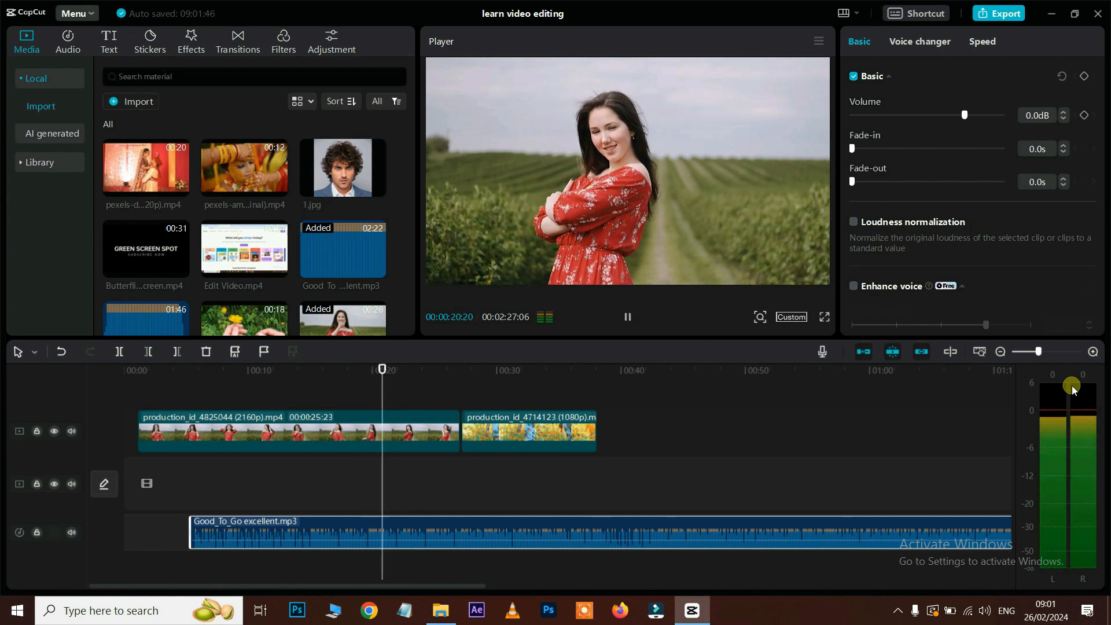
pyautogui.press('space')
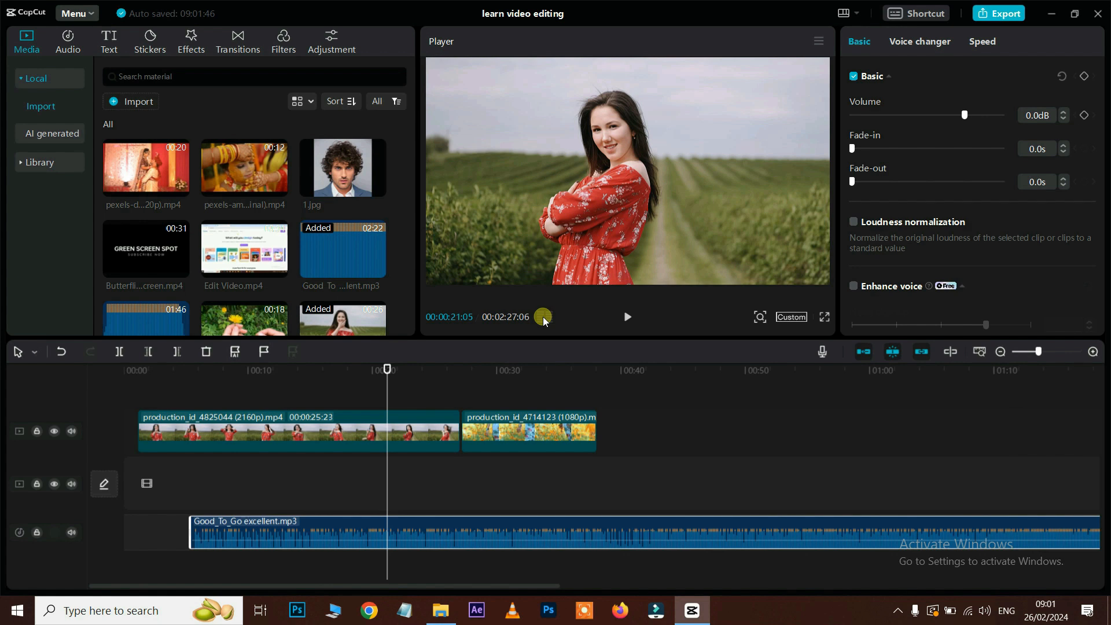
# Step: Zoom the player preview in on the woman and pan around the frame
pyautogui.click(759, 317)
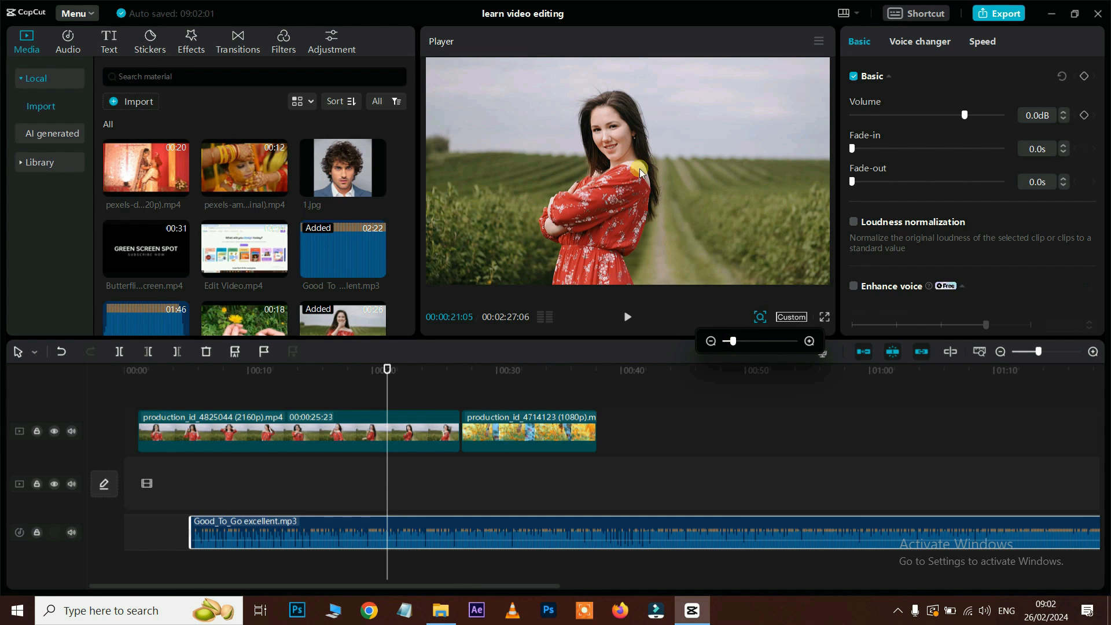
pyautogui.moveTo(728, 353); pyautogui.dragTo(760, 345)
pyautogui.moveTo(610, 200); pyautogui.dragTo(633, 237)
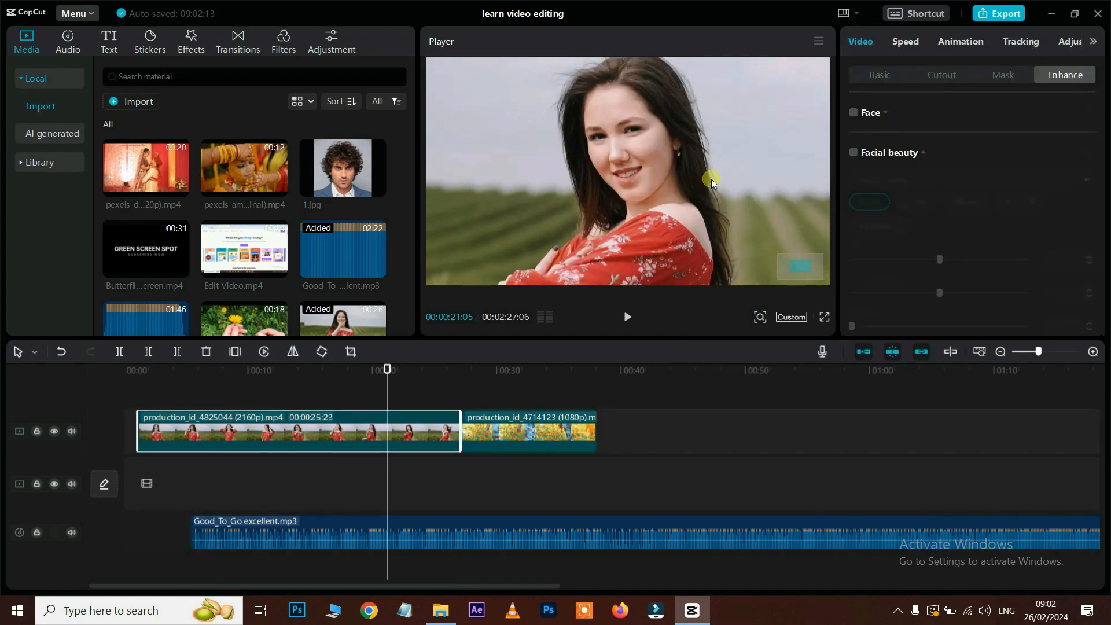
pyautogui.moveTo(594, 153); pyautogui.dragTo(647, 201)
# Step: Zoom deep into the red dress, recentre the clip, and bring up the aspect ratio list
pyautogui.click(759, 317)
pyautogui.click(751, 344)
pyautogui.moveTo(750, 346)
pyautogui.mouseDown()
pyautogui.moveTo(730, 345)
pyautogui.moveTo(785, 347)
pyautogui.moveTo(706, 343)
pyautogui.moveTo(730, 341)
pyautogui.mouseUp()
pyautogui.moveTo(685, 165); pyautogui.dragTo(697, 196)
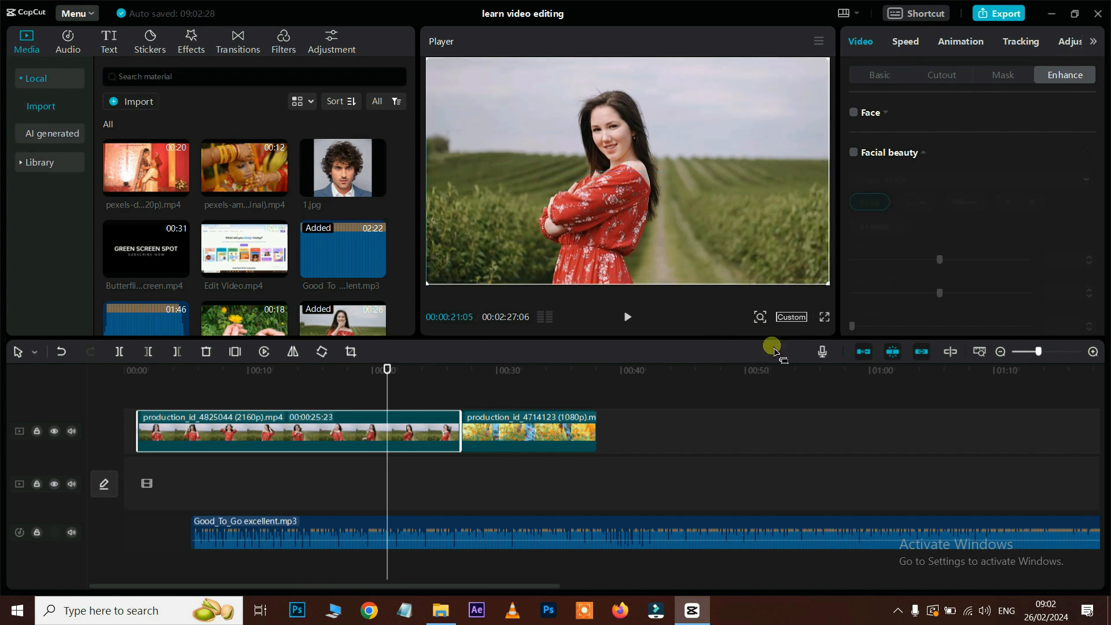
pyautogui.click(793, 317)
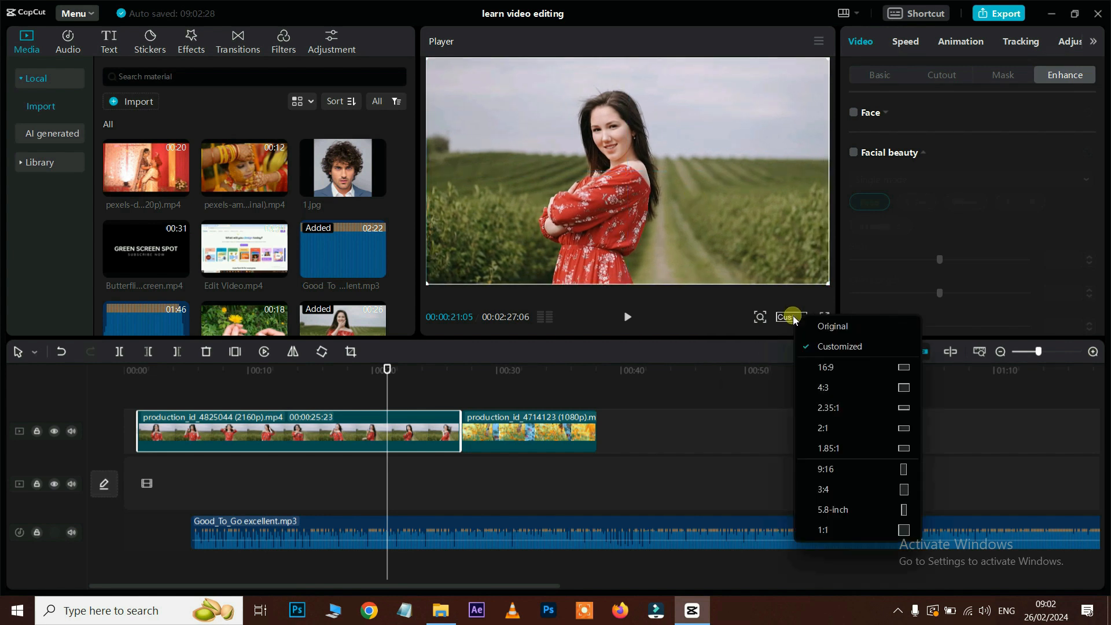
# Step: Switch the canvas to 9:16 and enlarge and reposition the footage to fill the portrait frame
pyautogui.click(828, 469)
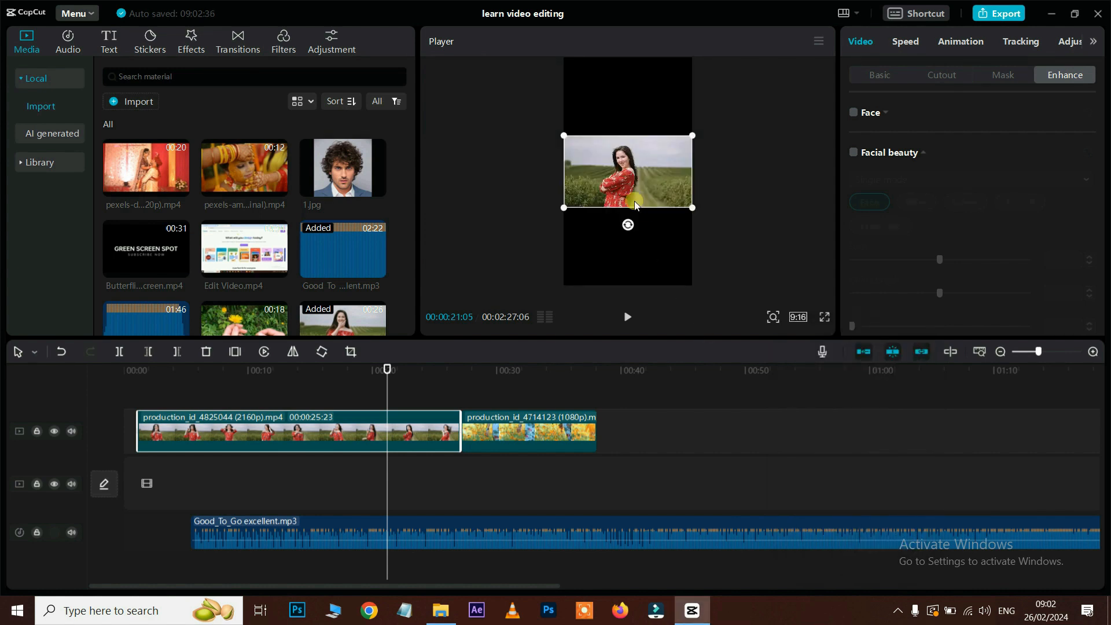
pyautogui.moveTo(690, 135); pyautogui.dragTo(790, 67)
pyautogui.moveTo(623, 186); pyautogui.dragTo(637, 184)
pyautogui.moveTo(784, 251); pyautogui.dragTo(854, 338)
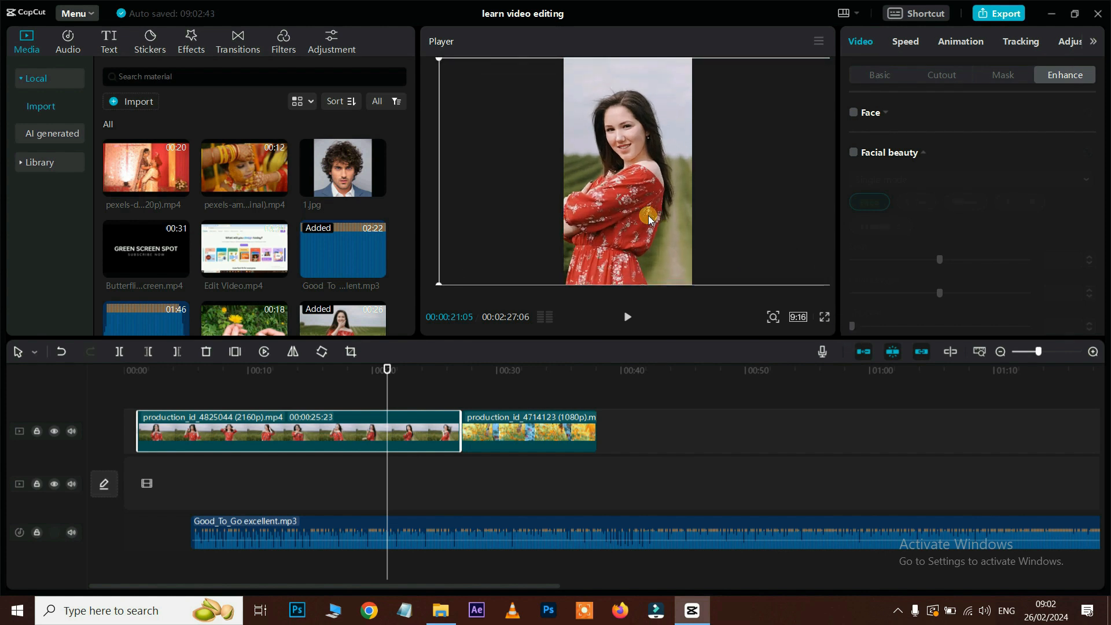
pyautogui.moveTo(665, 215); pyautogui.dragTo(688, 213)
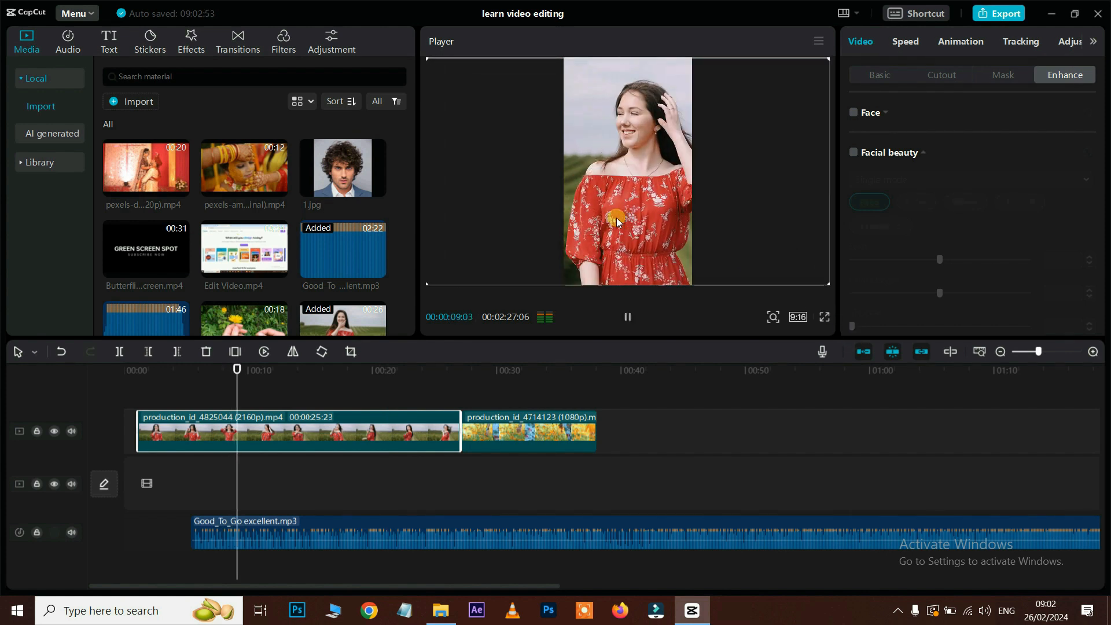
pyautogui.press('space')
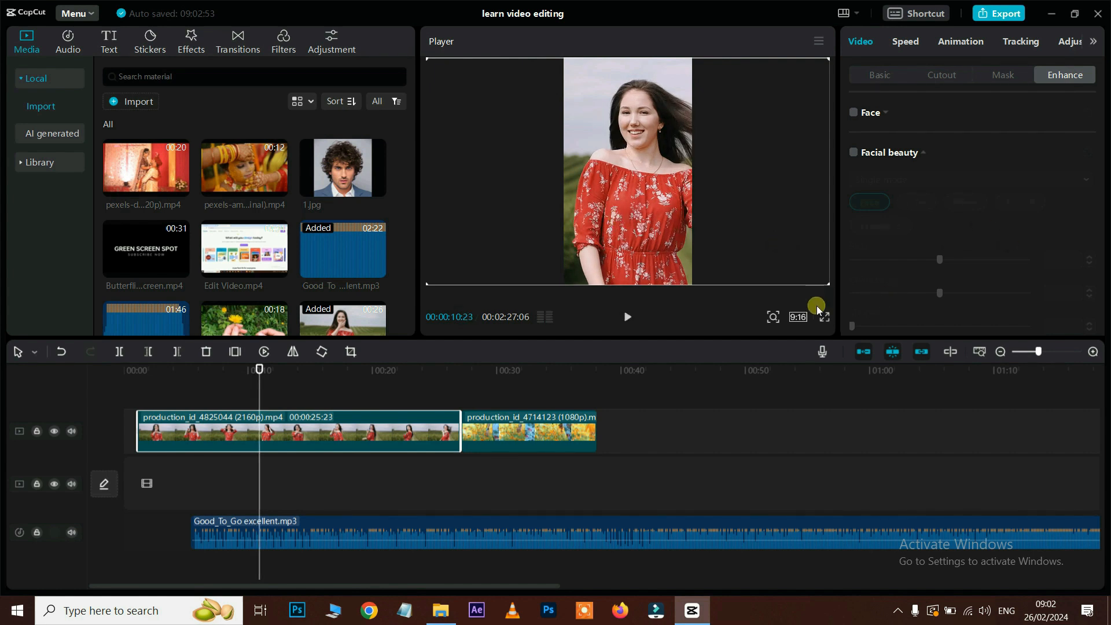
# Step: Set the canvas back to the Original ratio and check it in full-screen preview
pyautogui.click(799, 317)
pyautogui.click(859, 332)
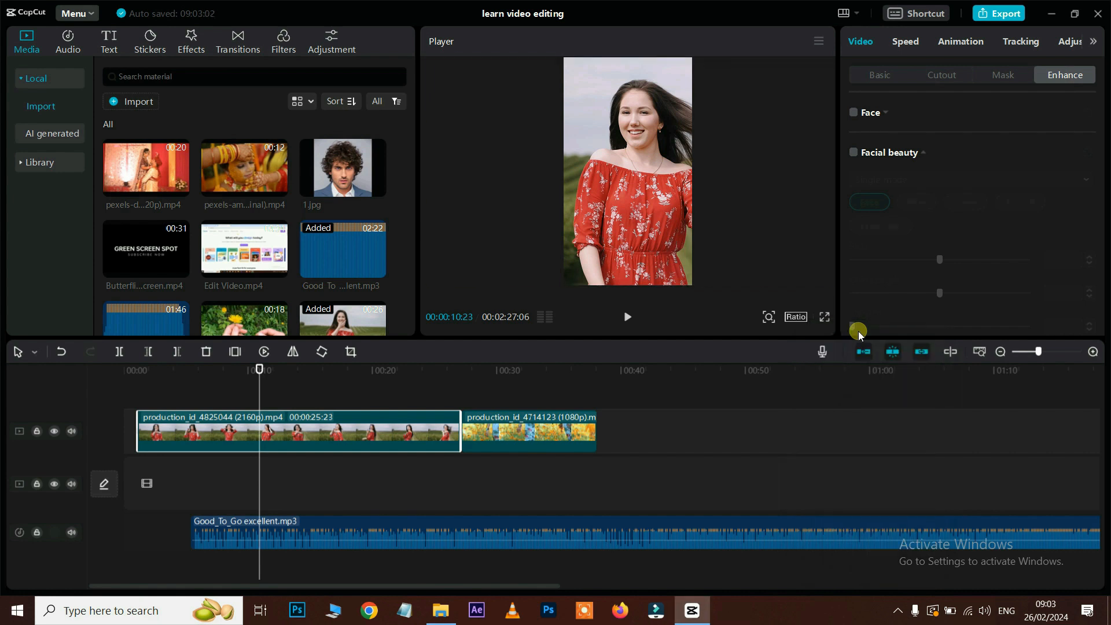
pyautogui.click(828, 316)
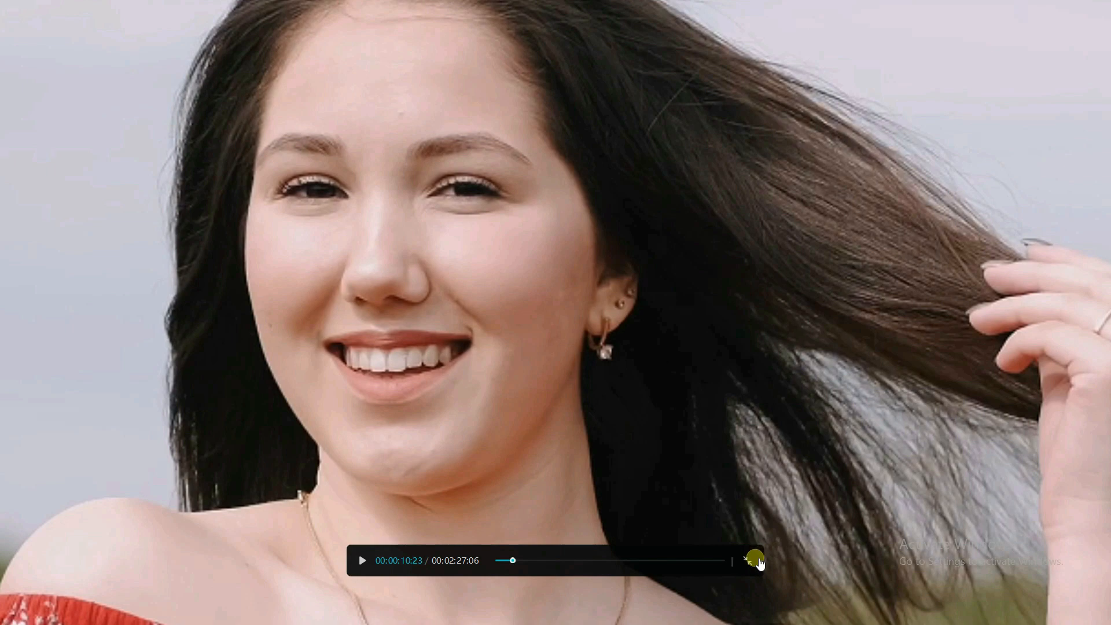
pyautogui.click(756, 561)
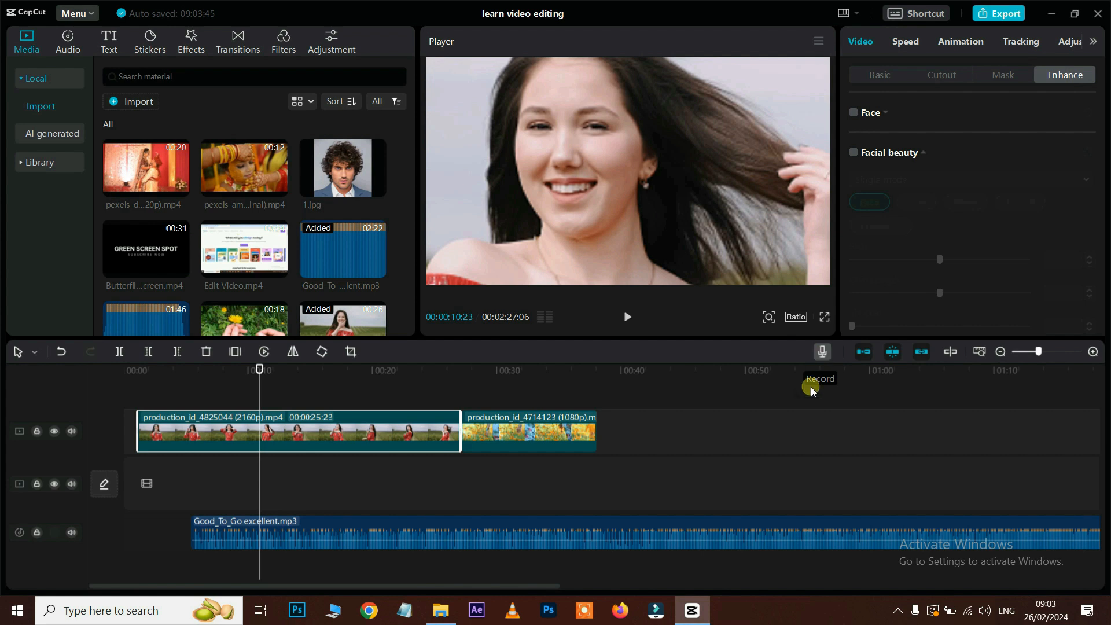
# Step: Delete the Good_To_Go music clip and record a voice-over, Record2
pyautogui.click(728, 533)
pyautogui.press('Delete')
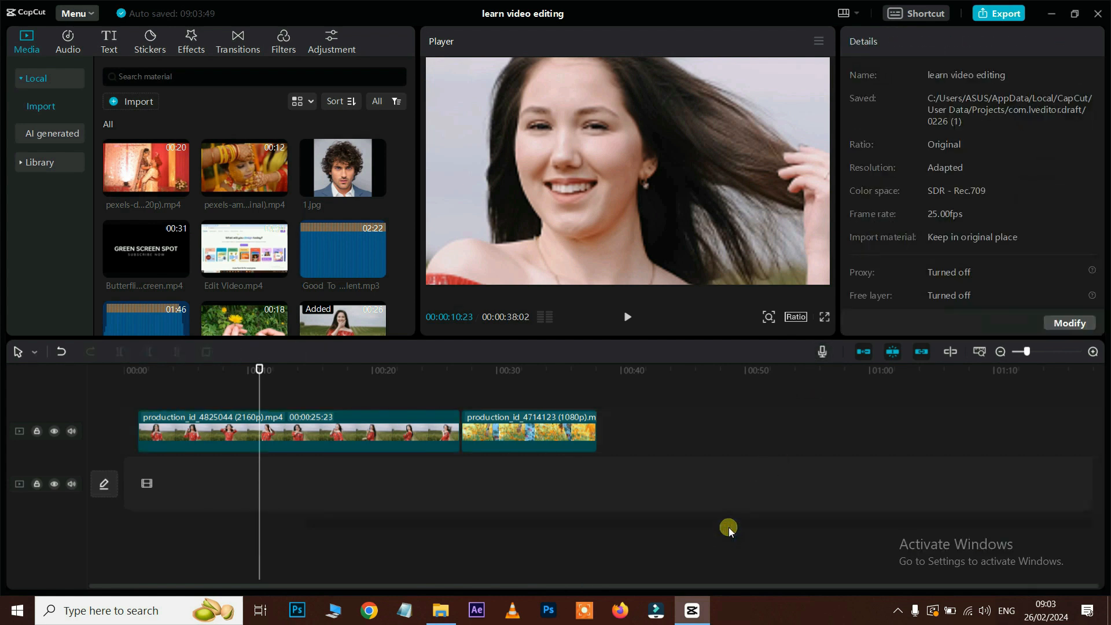
pyautogui.click(823, 352)
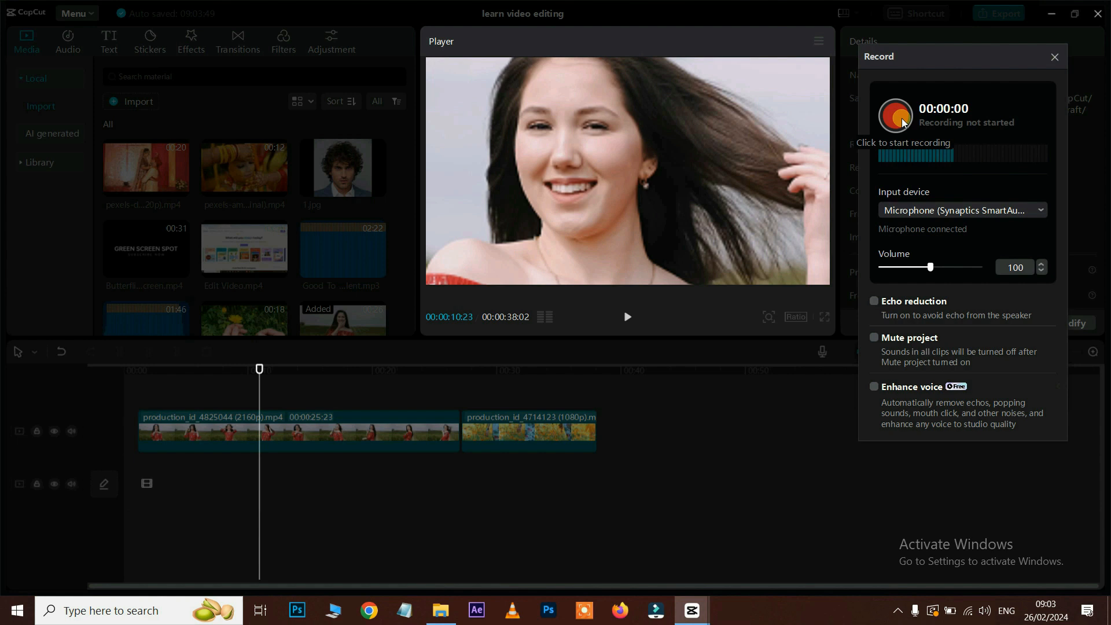
pyautogui.click(901, 121)
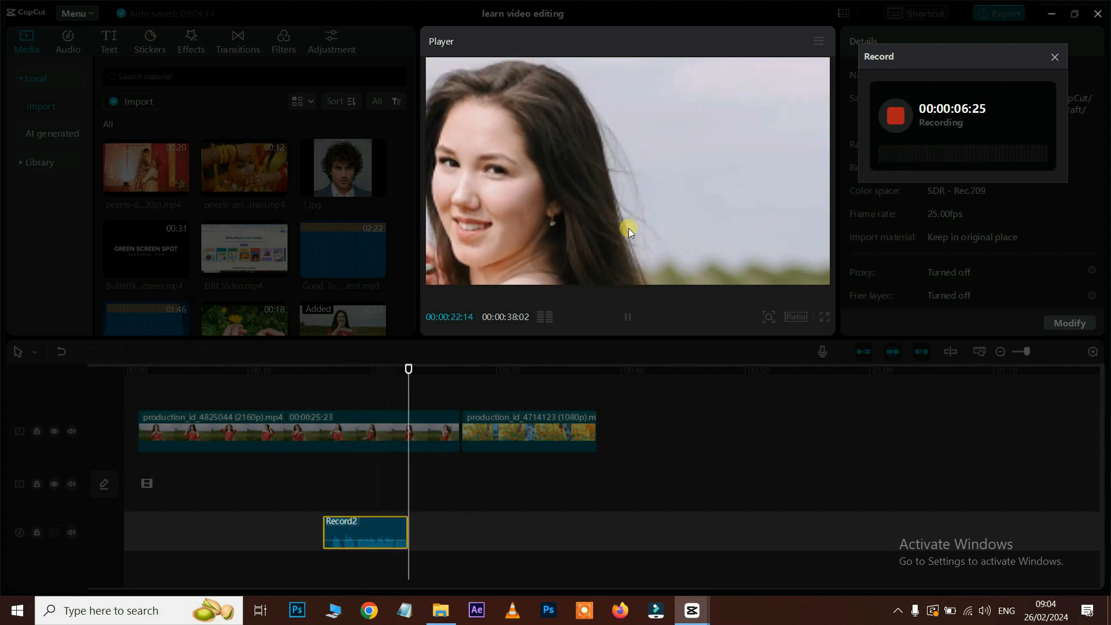
pyautogui.click(896, 116)
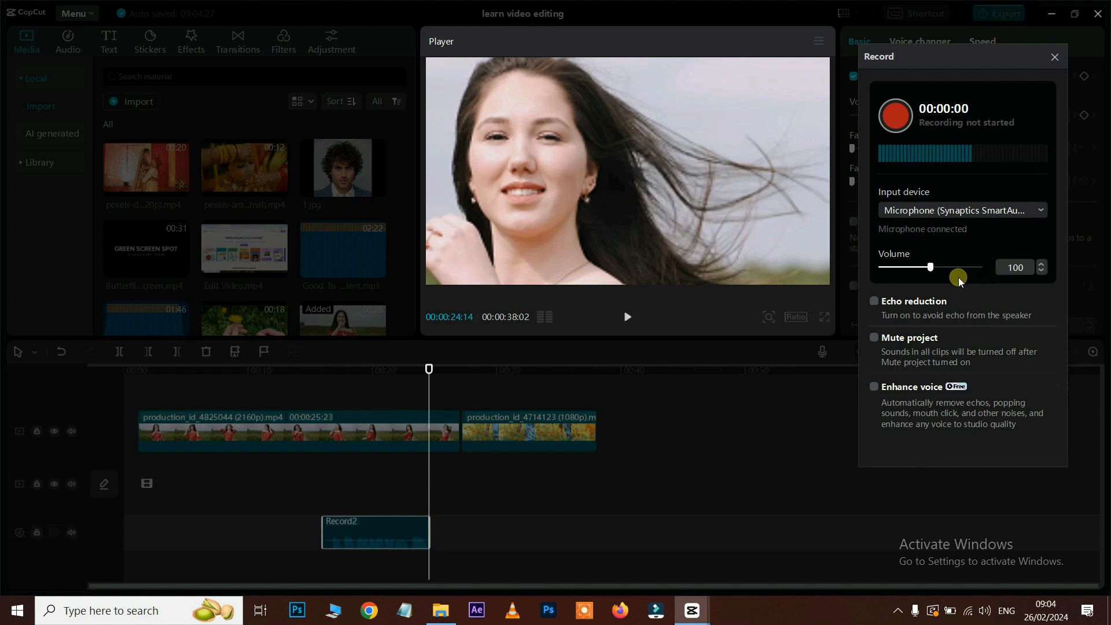
# Step: Raise the recording volume to 140 and play back from about 14 seconds
pyautogui.moveTo(932, 267); pyautogui.dragTo(955, 266)
pyautogui.click(1054, 57)
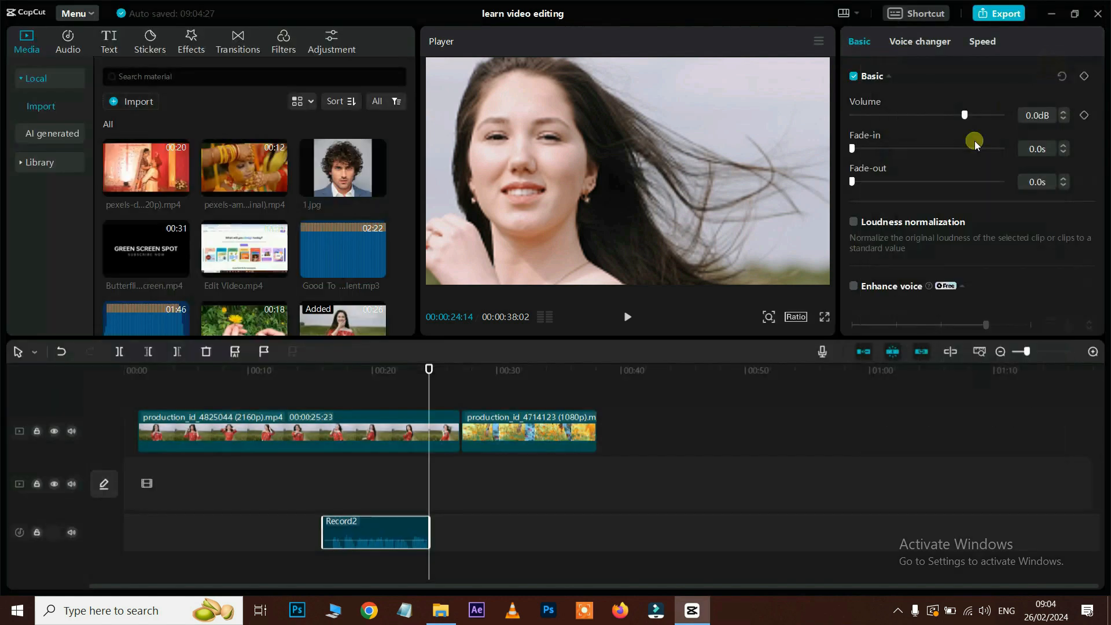
pyautogui.click(306, 375)
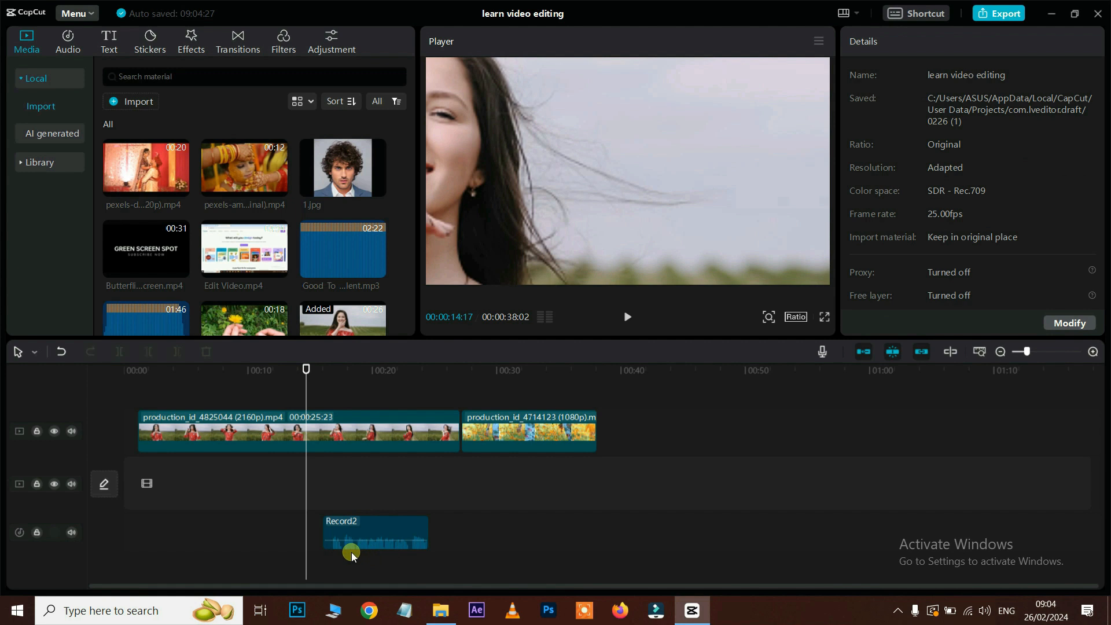
pyautogui.press('space')
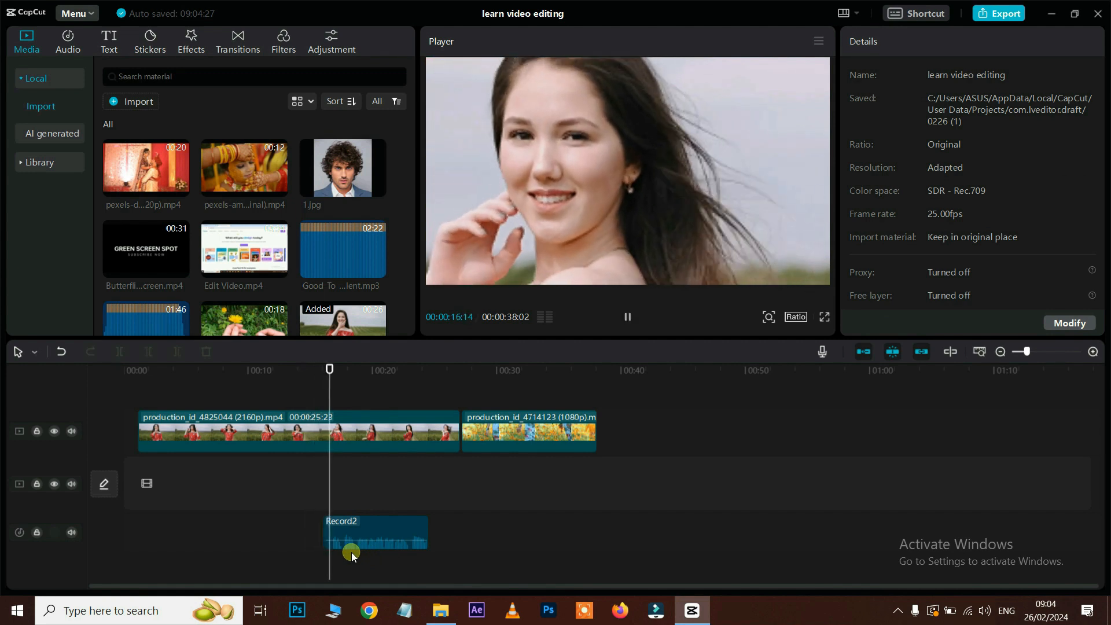
pyautogui.moveTo(364, 546)
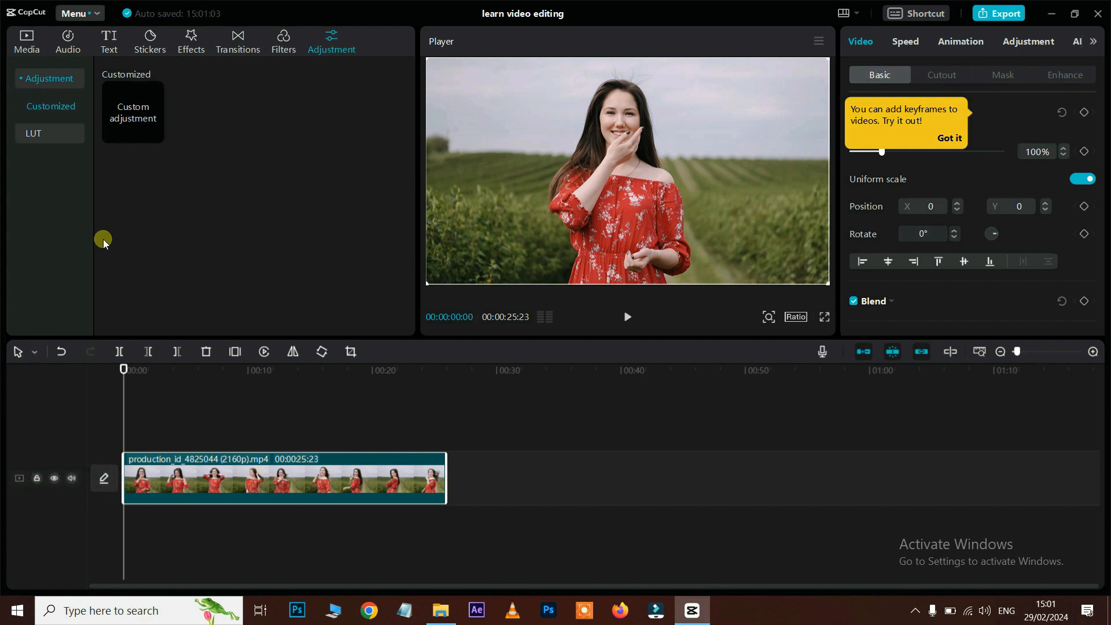
# Step: Drag Good_To_Go excellent.mp3 from the Media library onto the audio track below the red-dress clip
pyautogui.click(24, 44)
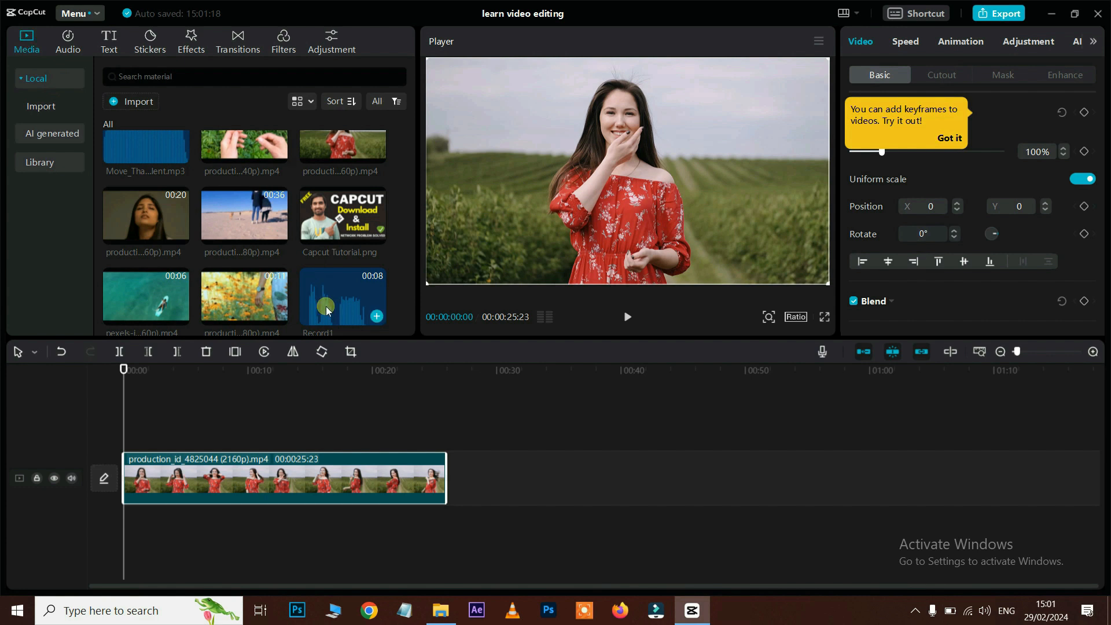
pyautogui.moveTo(324, 298); pyautogui.dragTo(234, 602)
pyautogui.moveTo(189, 538); pyautogui.dragTo(136, 530)
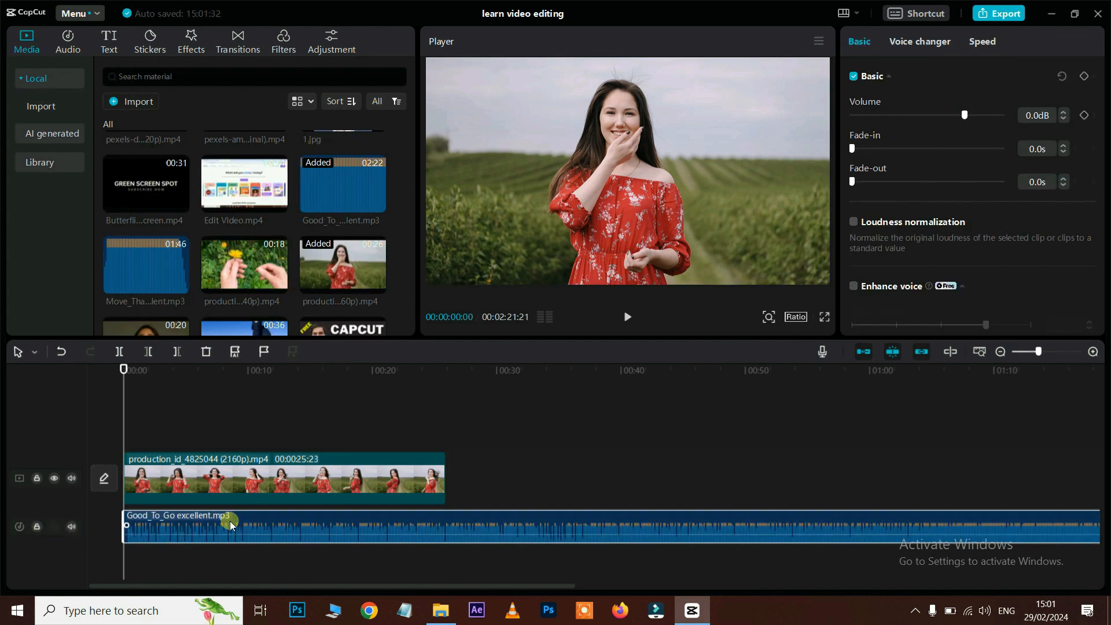
# Step: Lock the video track, then trim the Good_To_Go music at the playhead with Delete right
pyautogui.click(228, 482)
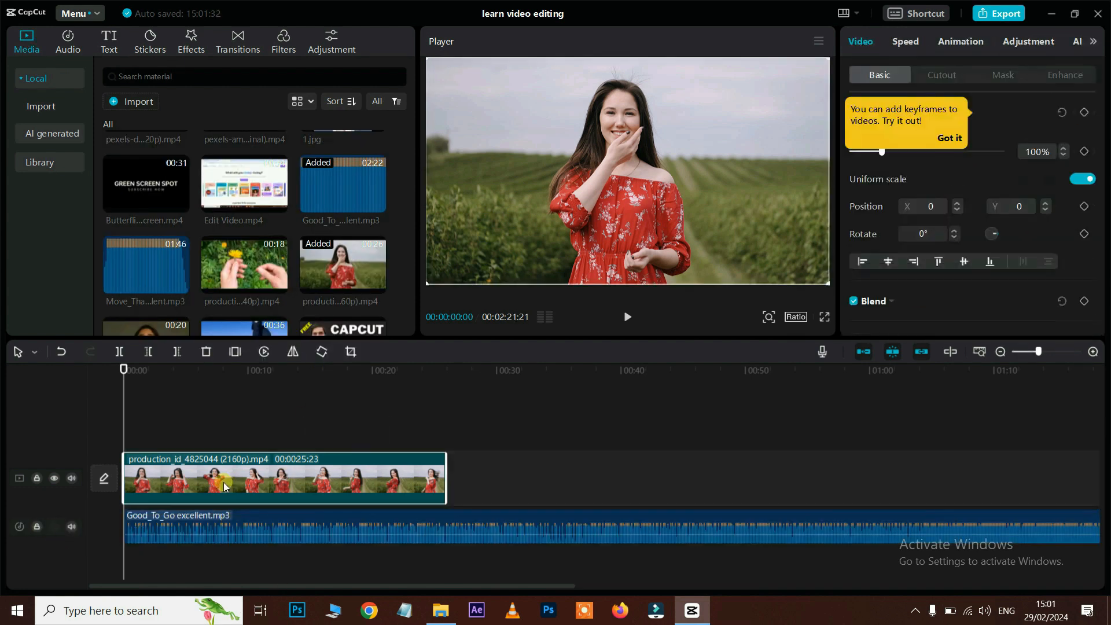
pyautogui.click(36, 478)
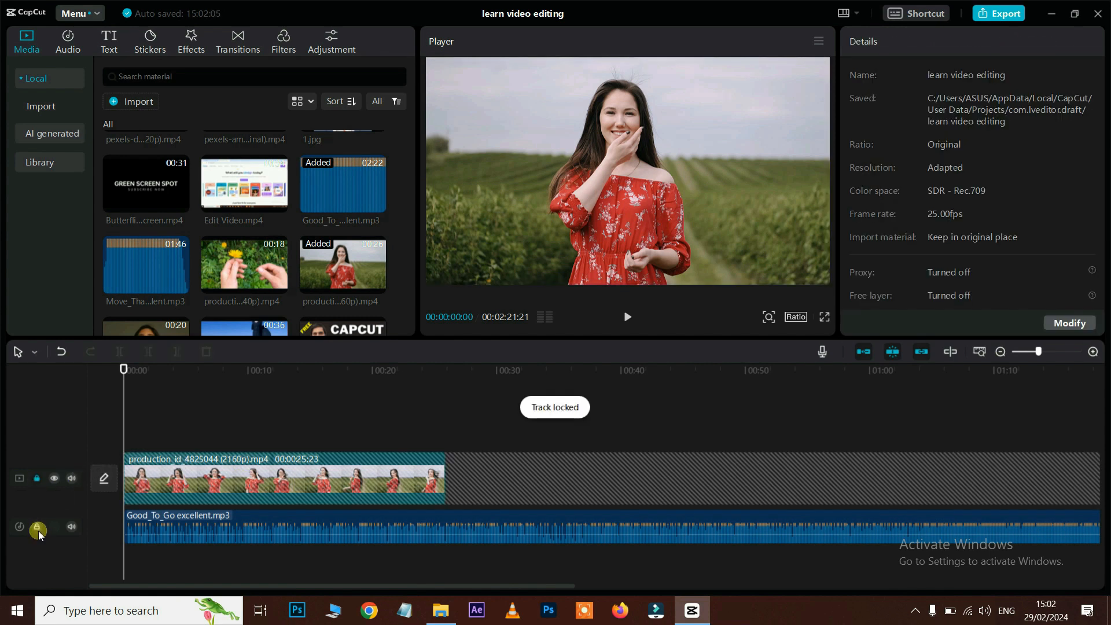
pyautogui.click(36, 526)
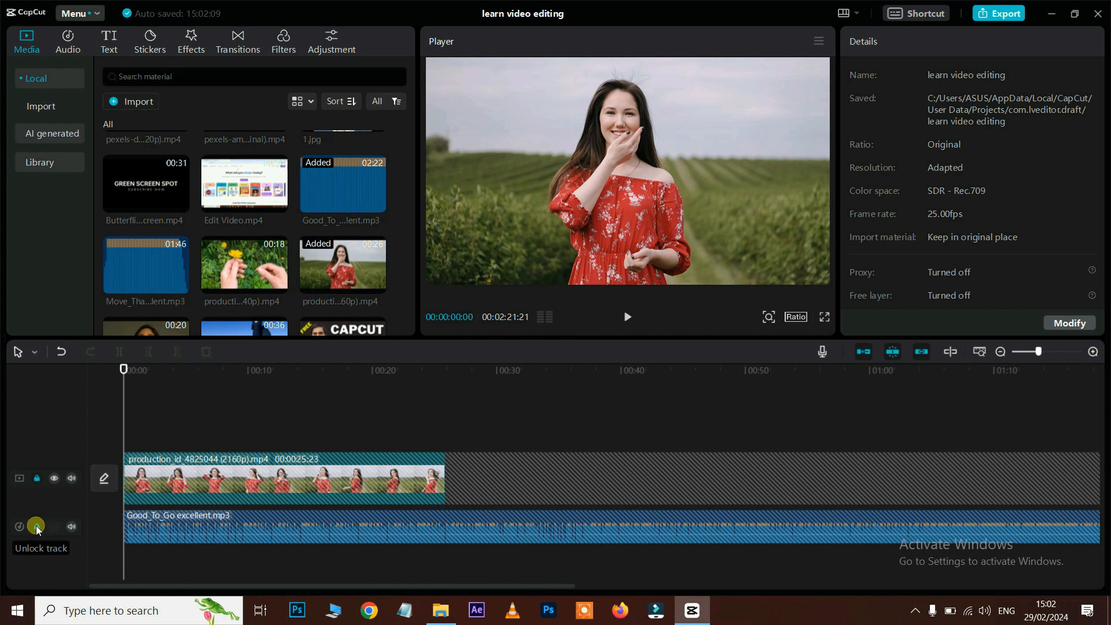
pyautogui.click(36, 526)
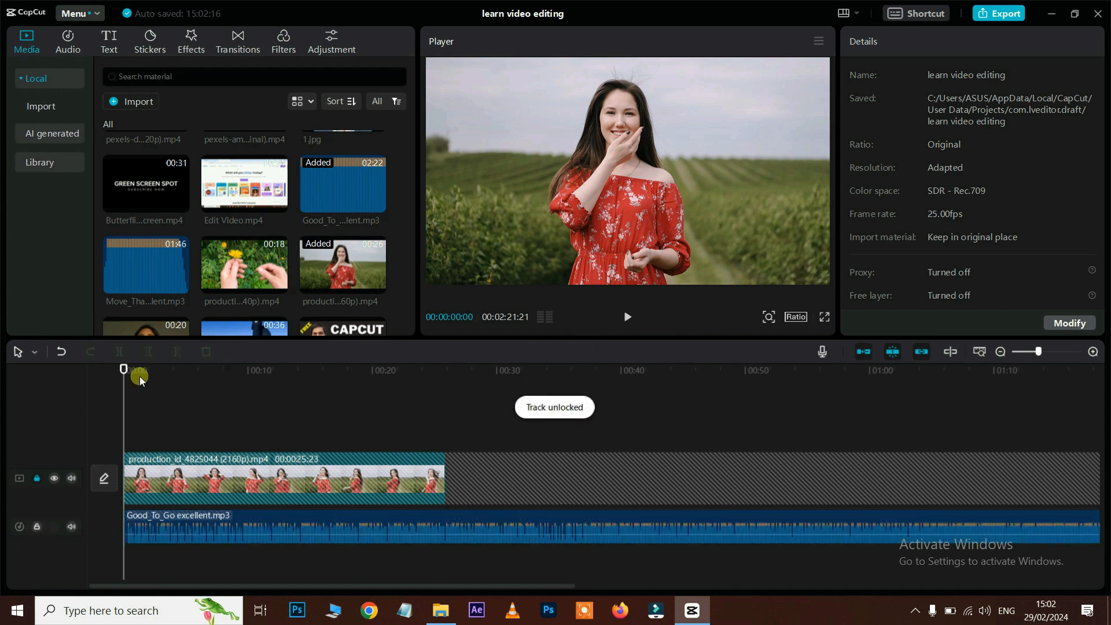
pyautogui.click(181, 527)
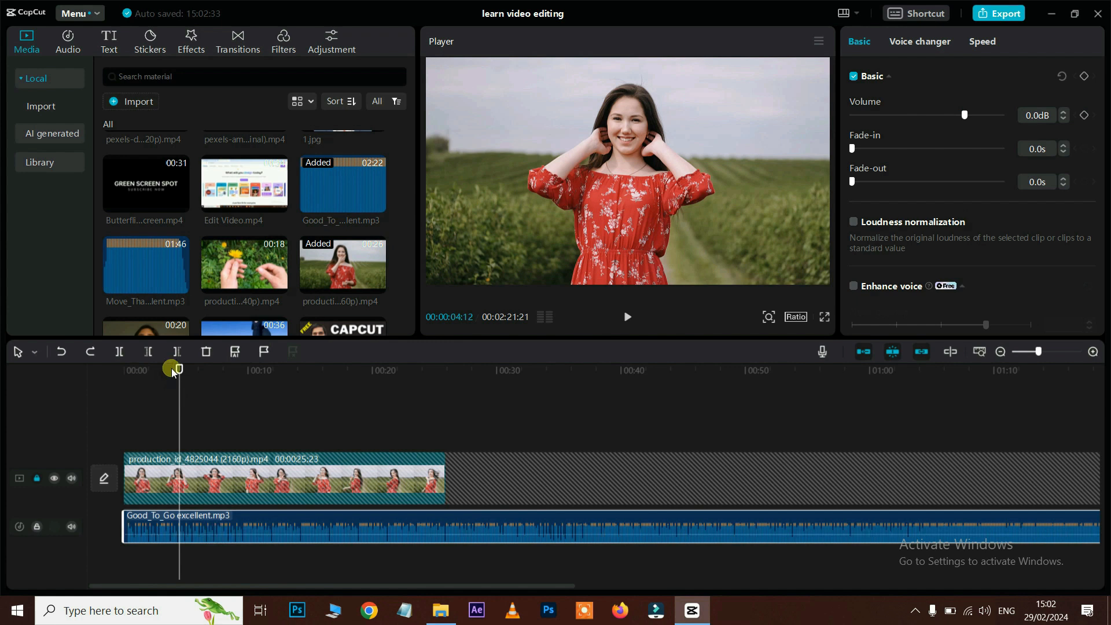
pyautogui.click(178, 353)
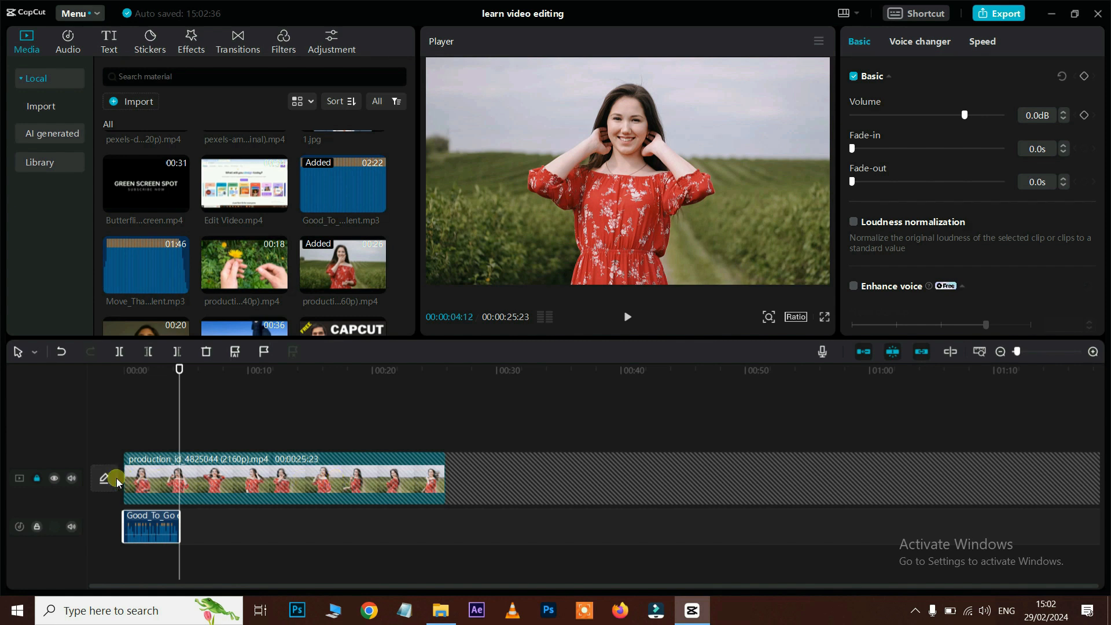
# Step: Unlock and briefly hide the video track, and mute then unmute the music during playback
pyautogui.click(36, 475)
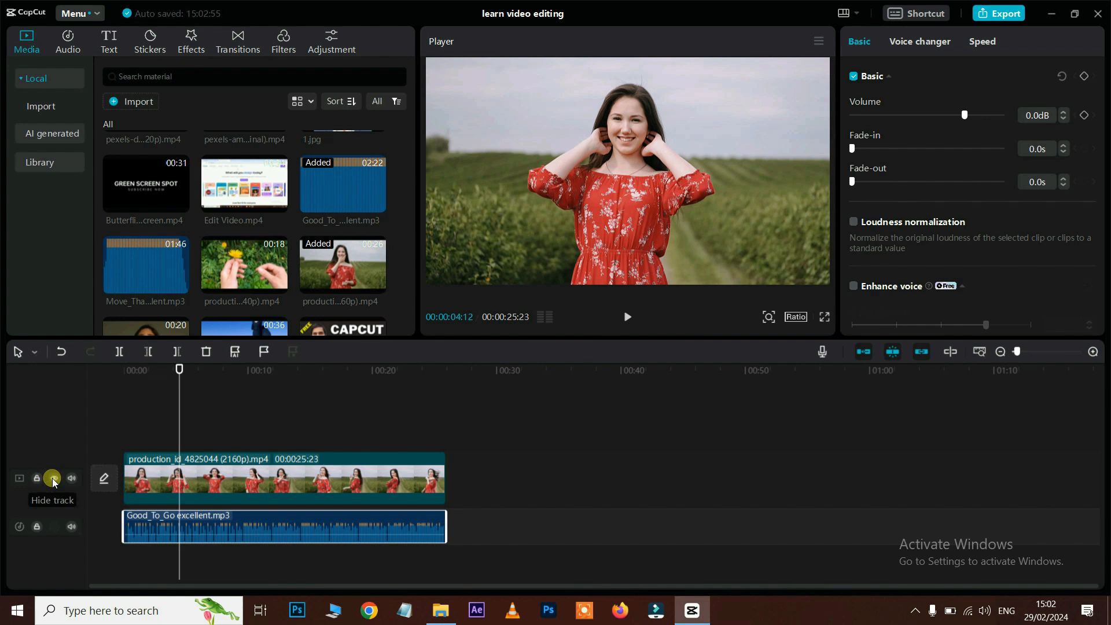
pyautogui.click(52, 478)
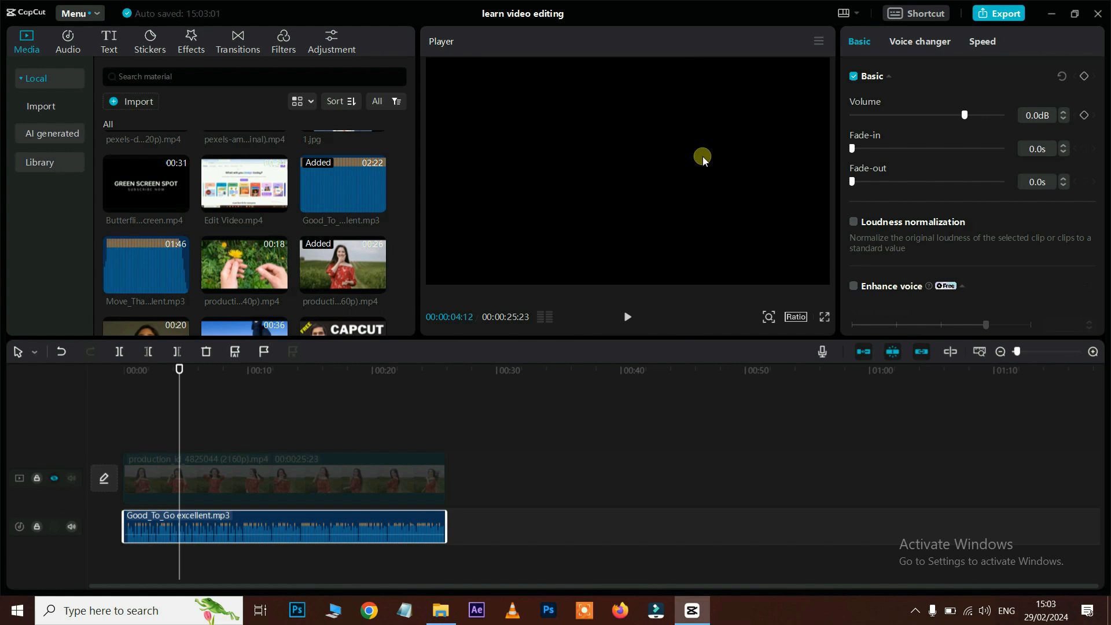
pyautogui.click(53, 480)
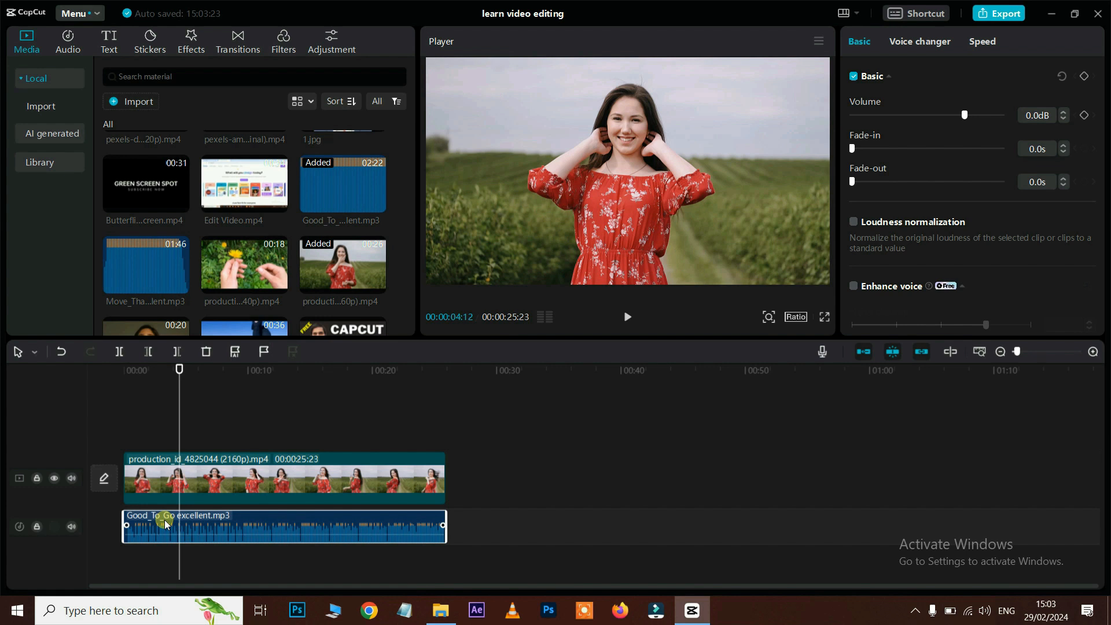
pyautogui.click(73, 527)
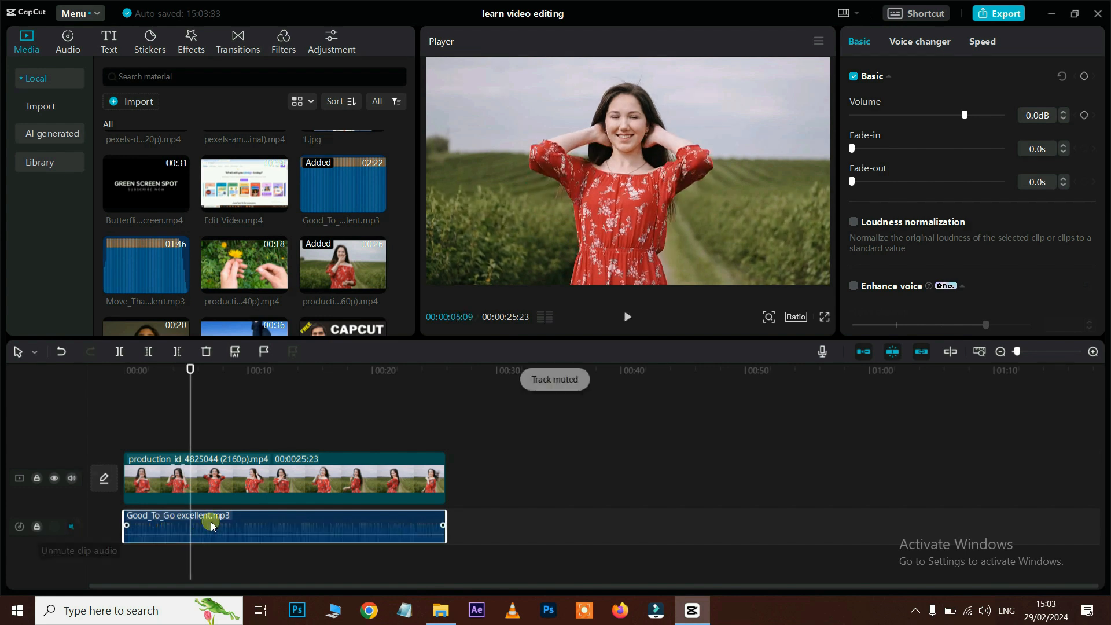
pyautogui.press('space')
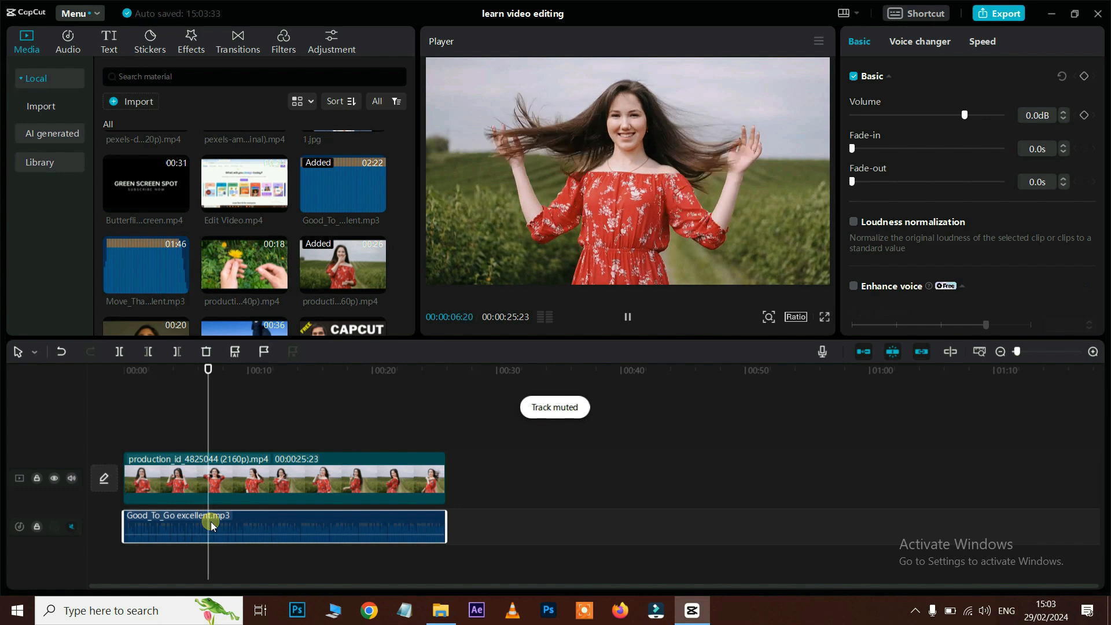
pyautogui.click(79, 529)
pyautogui.press('space')
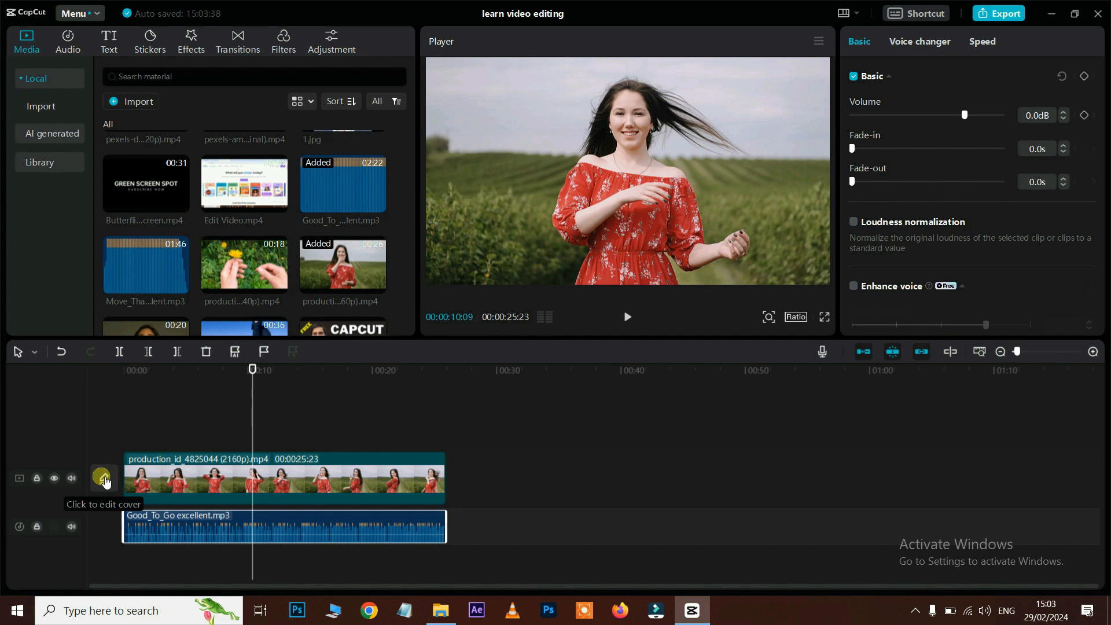
# Step: Choose a frame of the woman in the red dress as the cover and open it for editing
pyautogui.click(105, 479)
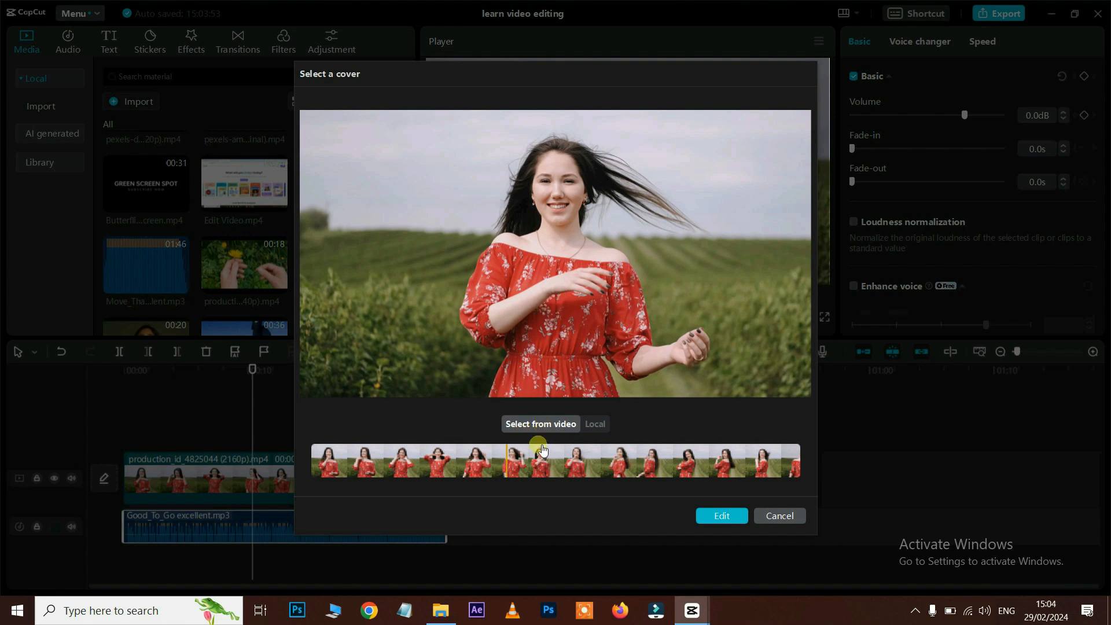
pyautogui.click(515, 461)
pyautogui.click(526, 460)
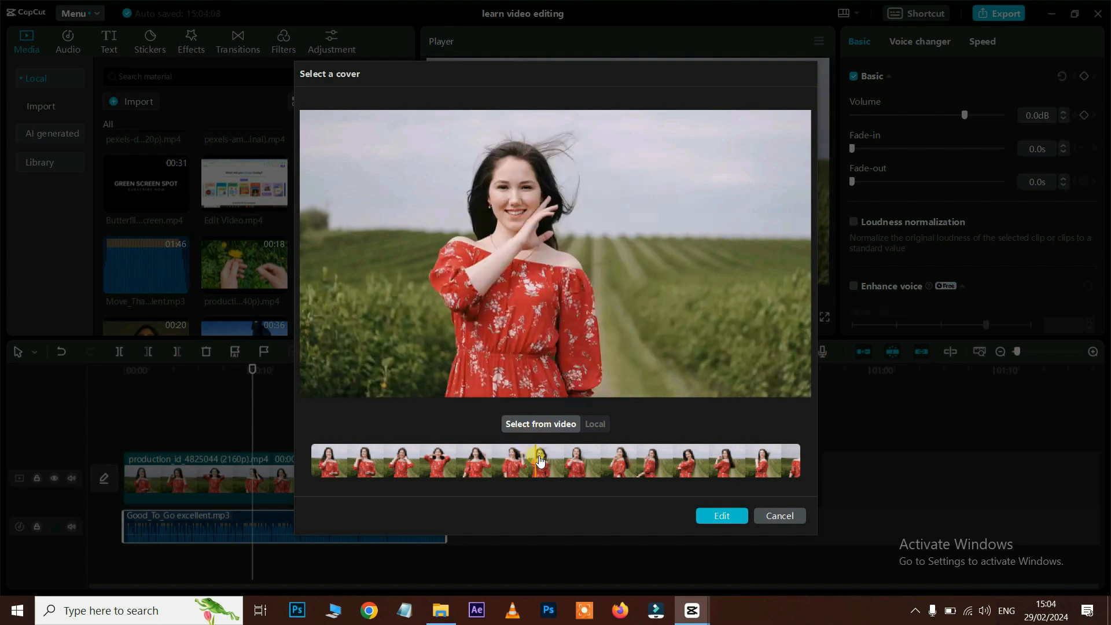
pyautogui.click(528, 459)
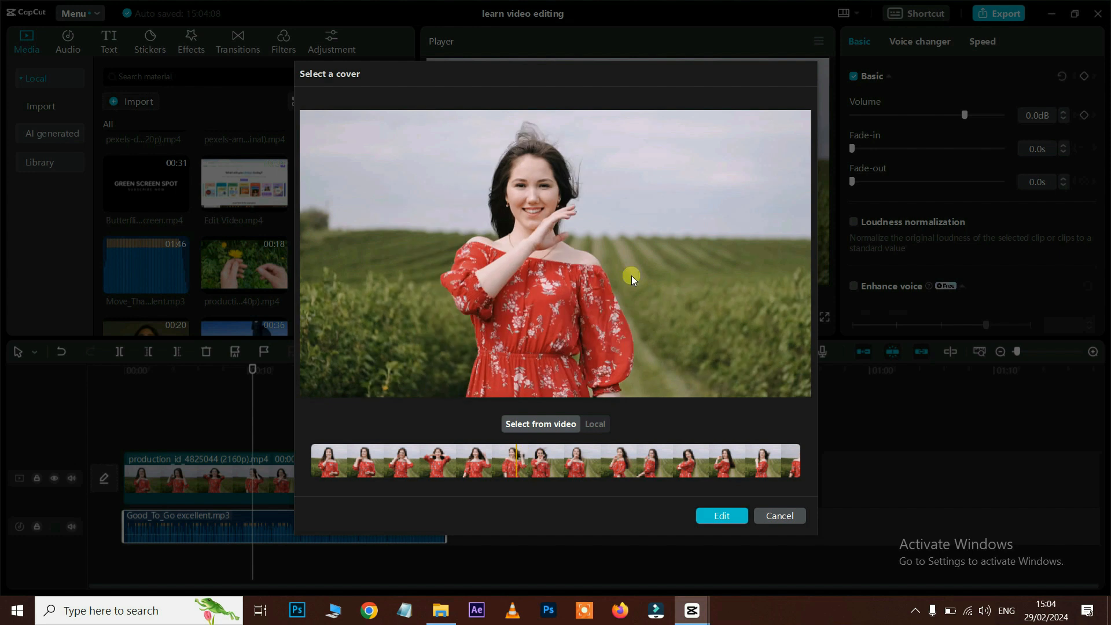
pyautogui.click(709, 517)
# Step: Browse the Cover design templates
pyautogui.click(723, 520)
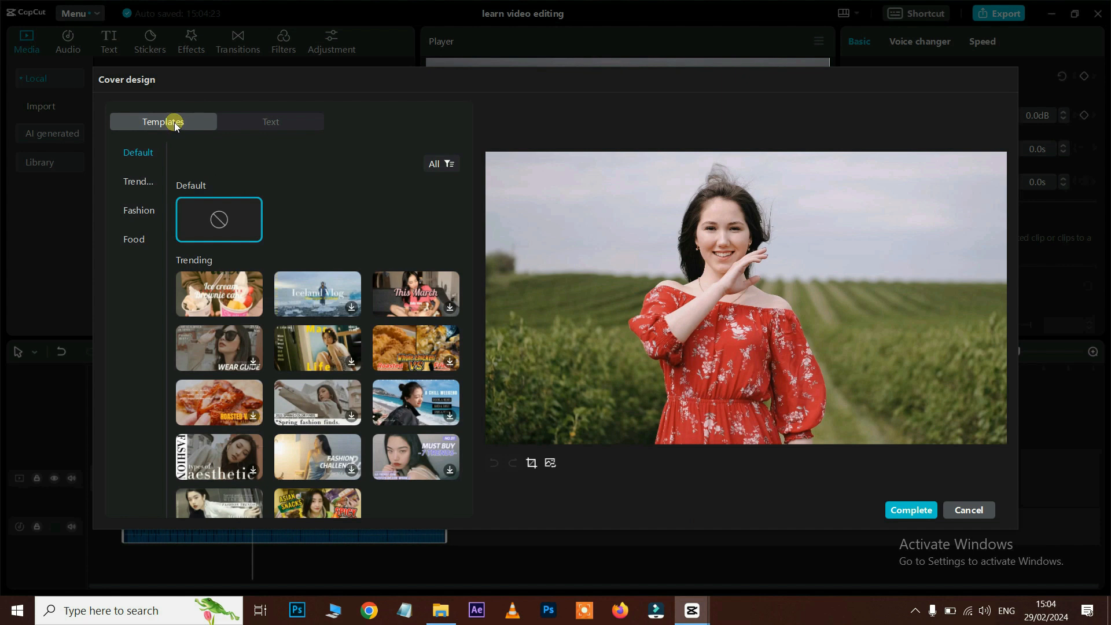
pyautogui.scroll(-3, 294, 332)
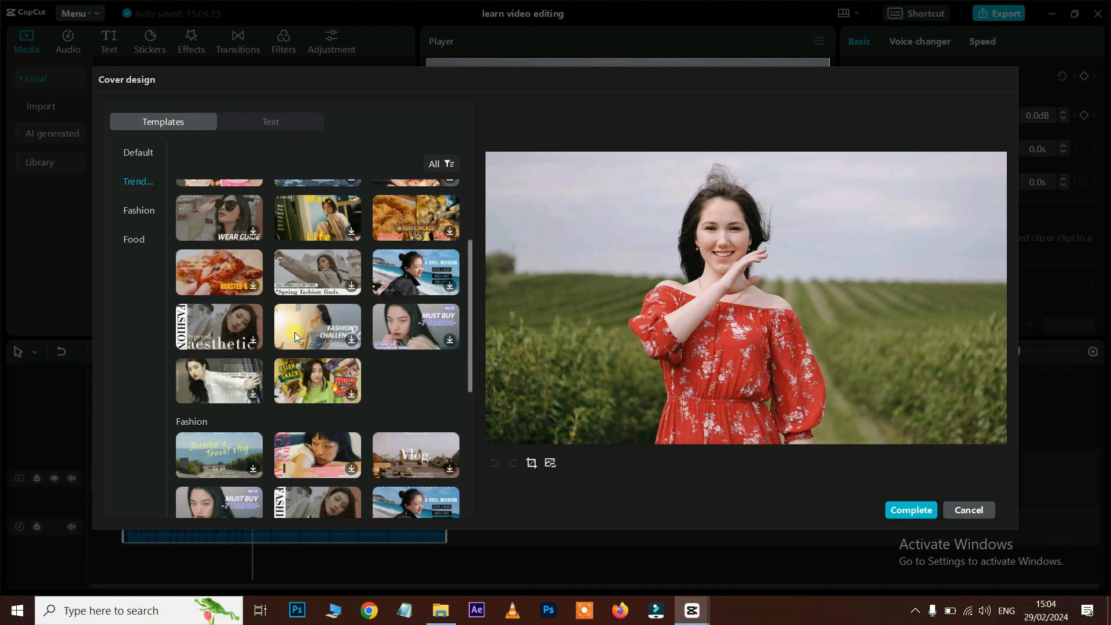
pyautogui.scroll(-2, 317, 332)
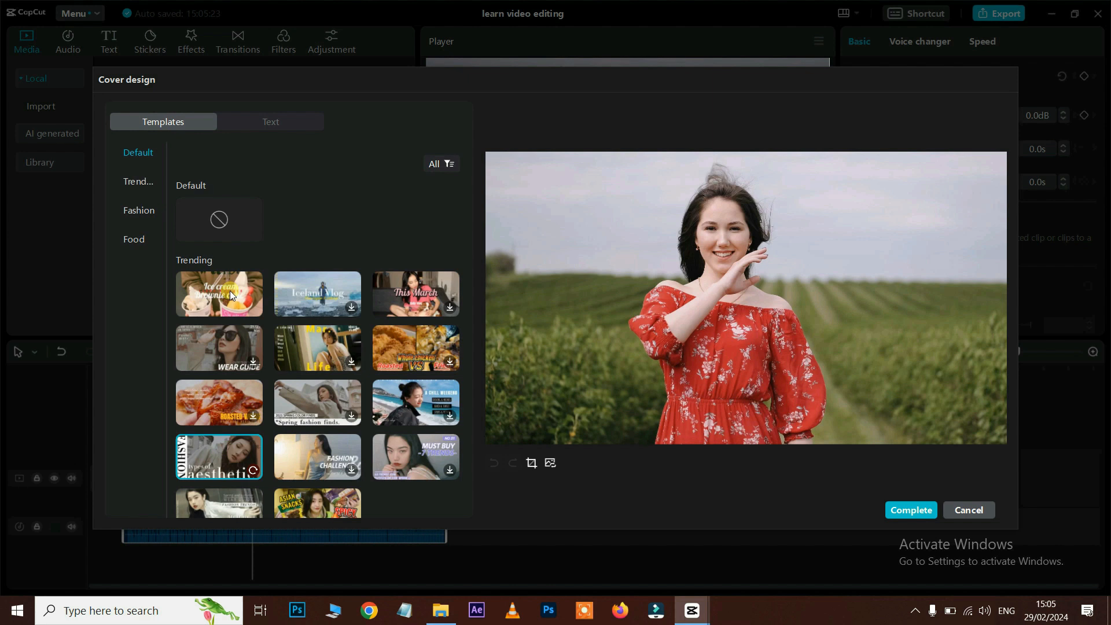
# Step: Apply the Ice cream/Brownie cake title template and replace its subtitle with the creator's name
pyautogui.click(230, 291)
pyautogui.moveTo(787, 286); pyautogui.dragTo(711, 333)
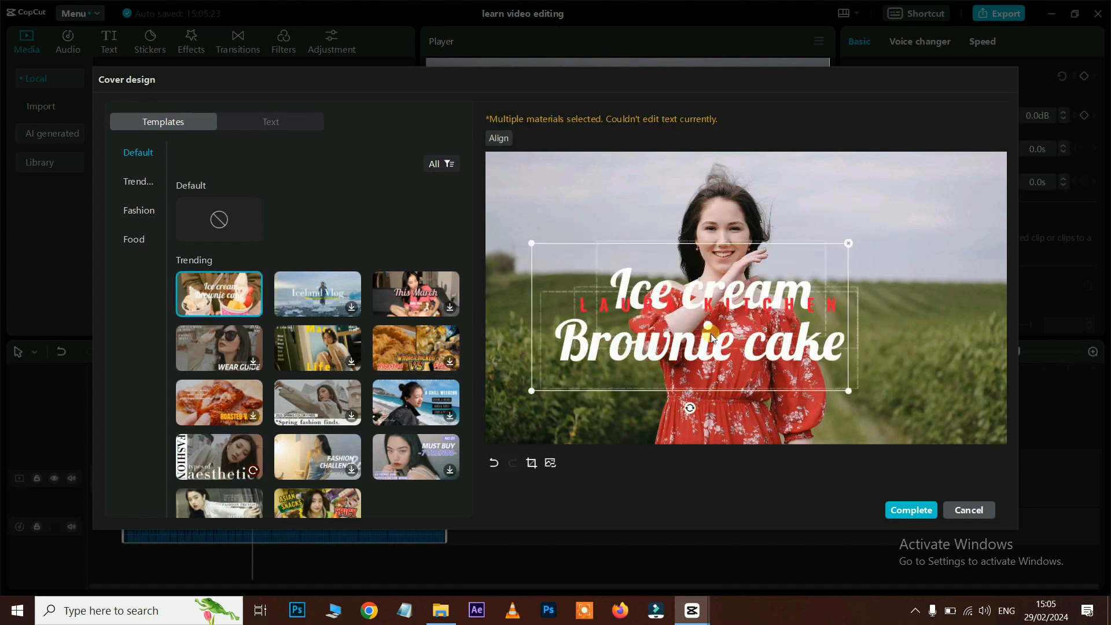
pyautogui.click(724, 324)
pyautogui.doubleClick(727, 323)
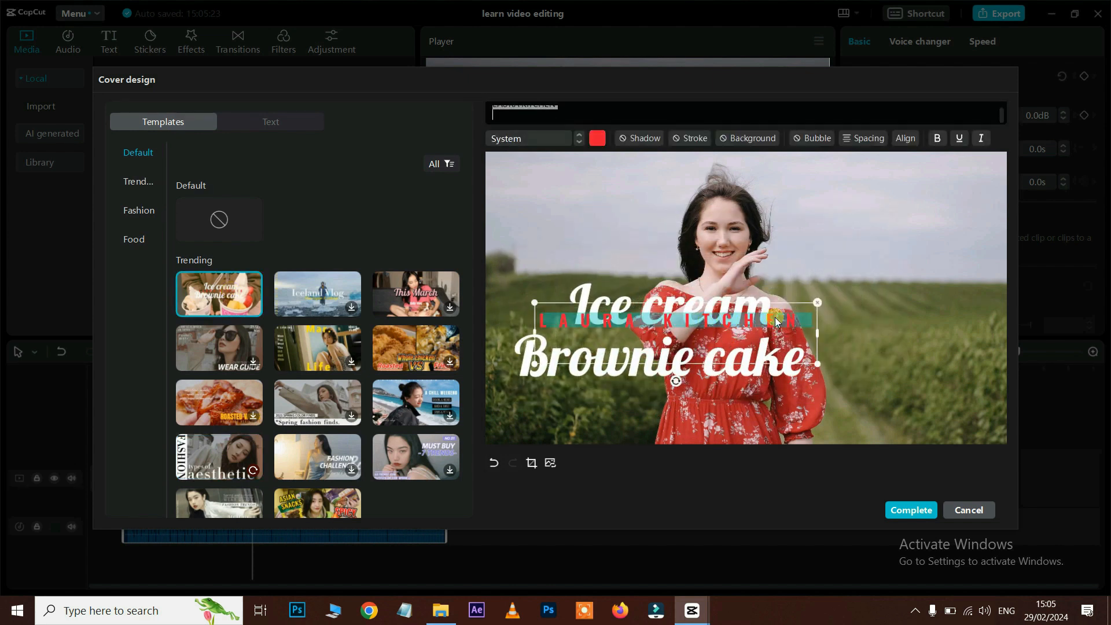
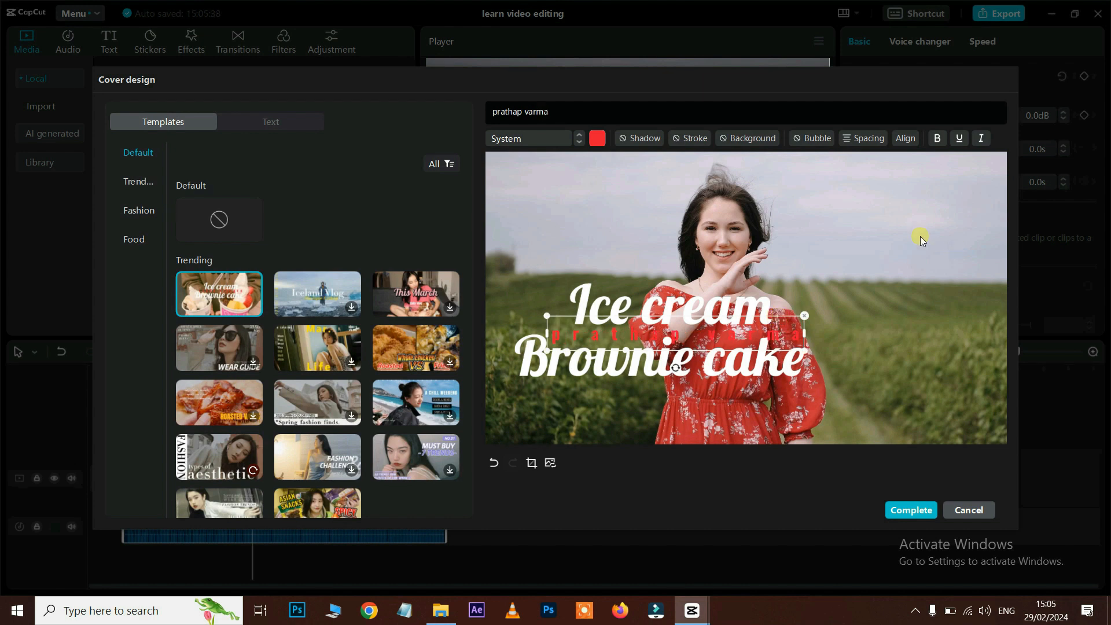
# Step: Place Ice cream top right and the shrunk name top left, with smaller Brownie cake beneath it
pyautogui.click(668, 304)
pyautogui.moveTo(765, 283); pyautogui.dragTo(988, 169)
pyautogui.moveTo(683, 359); pyautogui.dragTo(664, 414)
pyautogui.moveTo(625, 336); pyautogui.dragTo(571, 171)
pyautogui.moveTo(754, 187); pyautogui.dragTo(719, 182)
pyautogui.moveTo(688, 175); pyautogui.dragTo(655, 176)
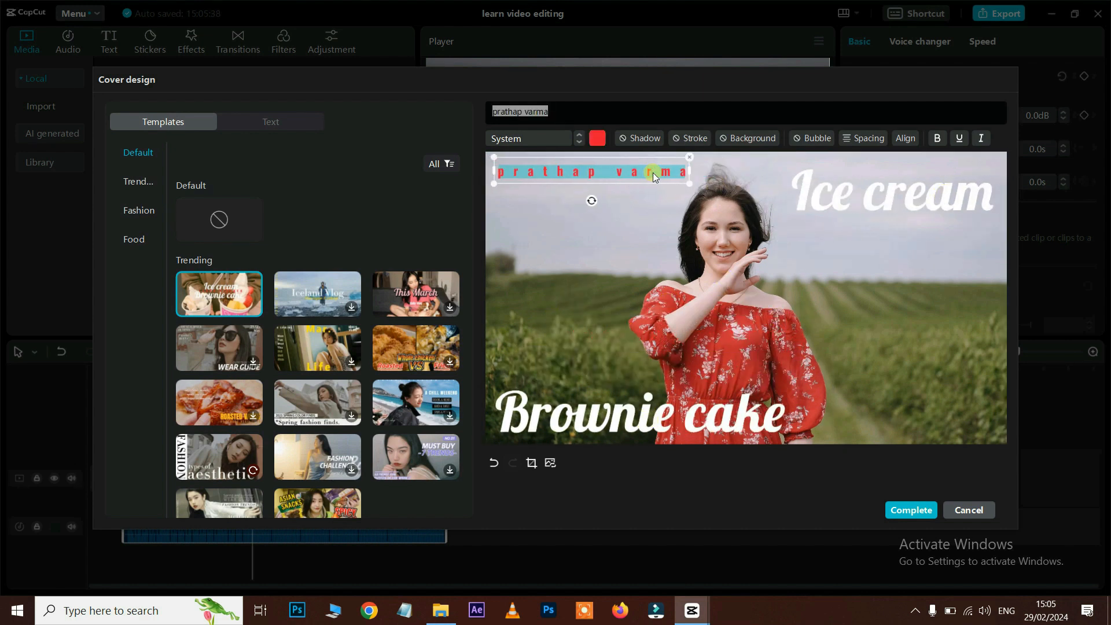
pyautogui.moveTo(694, 409); pyautogui.dragTo(724, 354)
pyautogui.moveTo(825, 403); pyautogui.dragTo(631, 202)
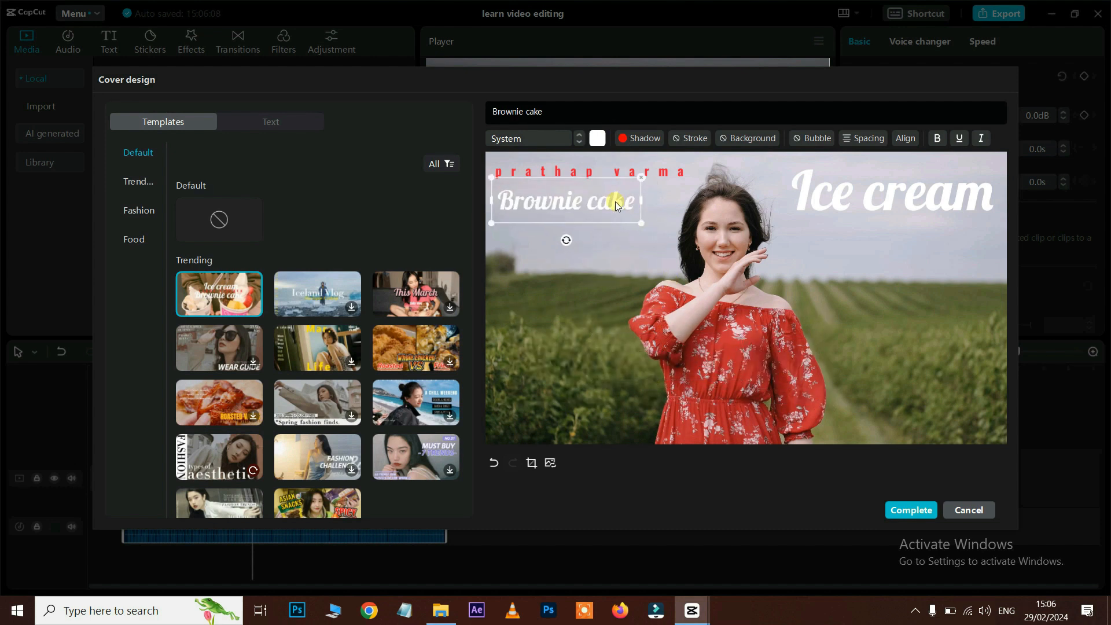
# Step: Give Brownie cake a red outline and bold, leaving it without underline or italics
pyautogui.click(699, 139)
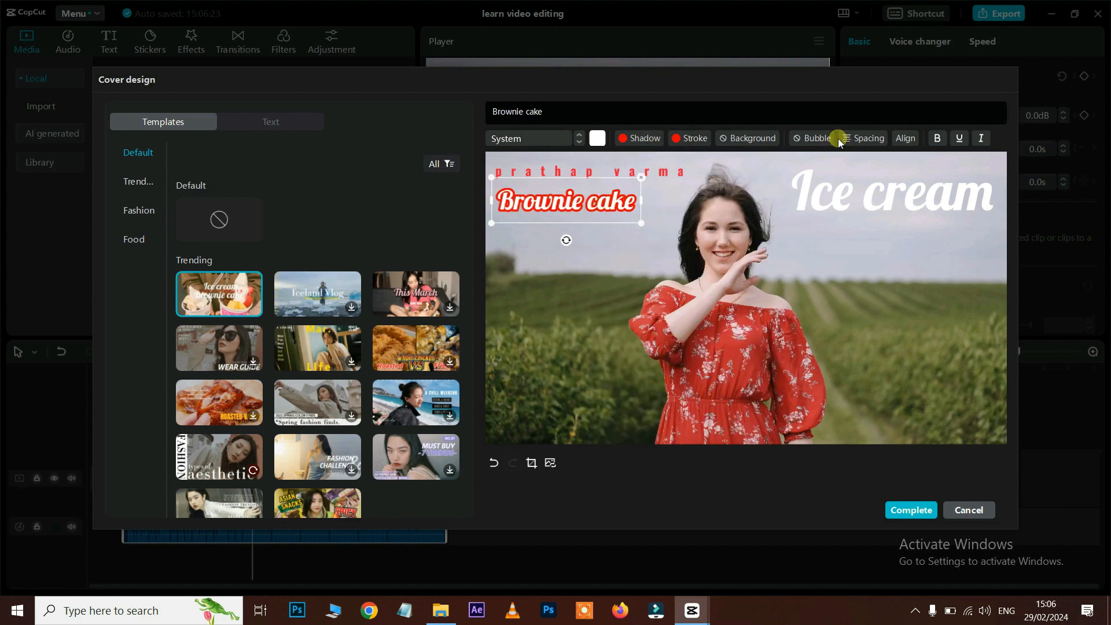
pyautogui.click(939, 139)
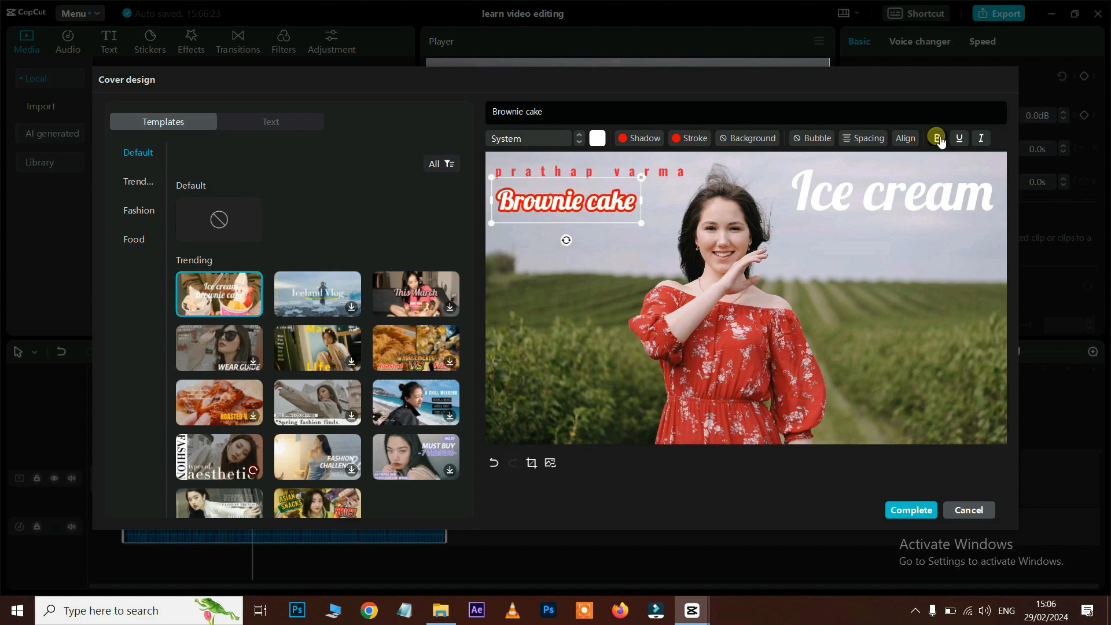
pyautogui.click(963, 139)
pyautogui.click(963, 139)
pyautogui.click(985, 139)
pyautogui.click(985, 139)
# Step: Browse the Trending cover templates and apply the aesthetic cover template
pyautogui.click(903, 200)
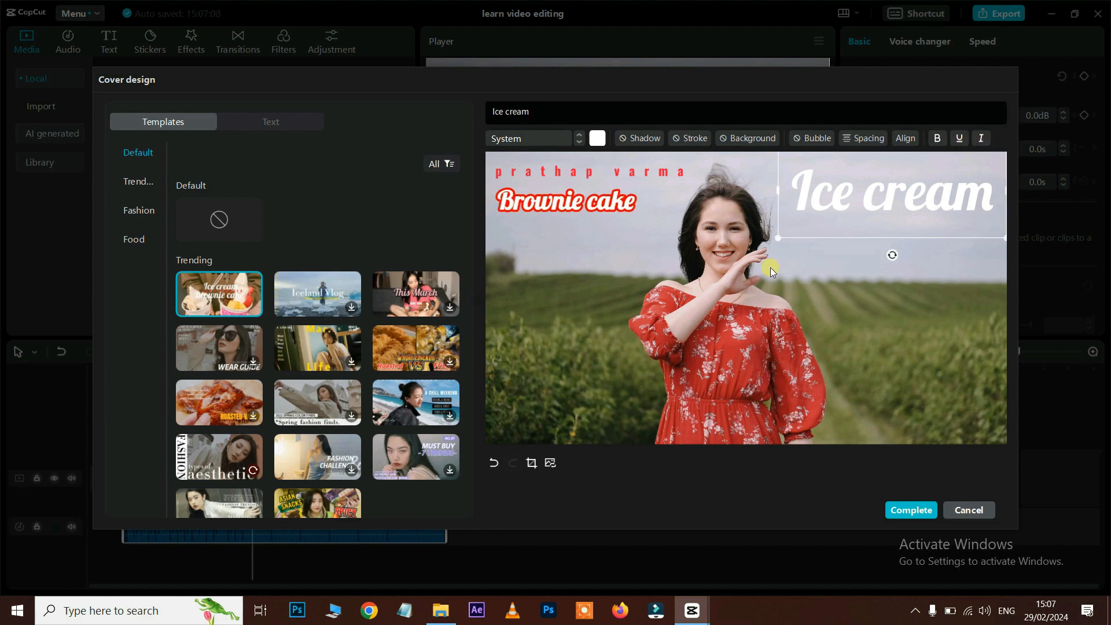
pyautogui.click(142, 182)
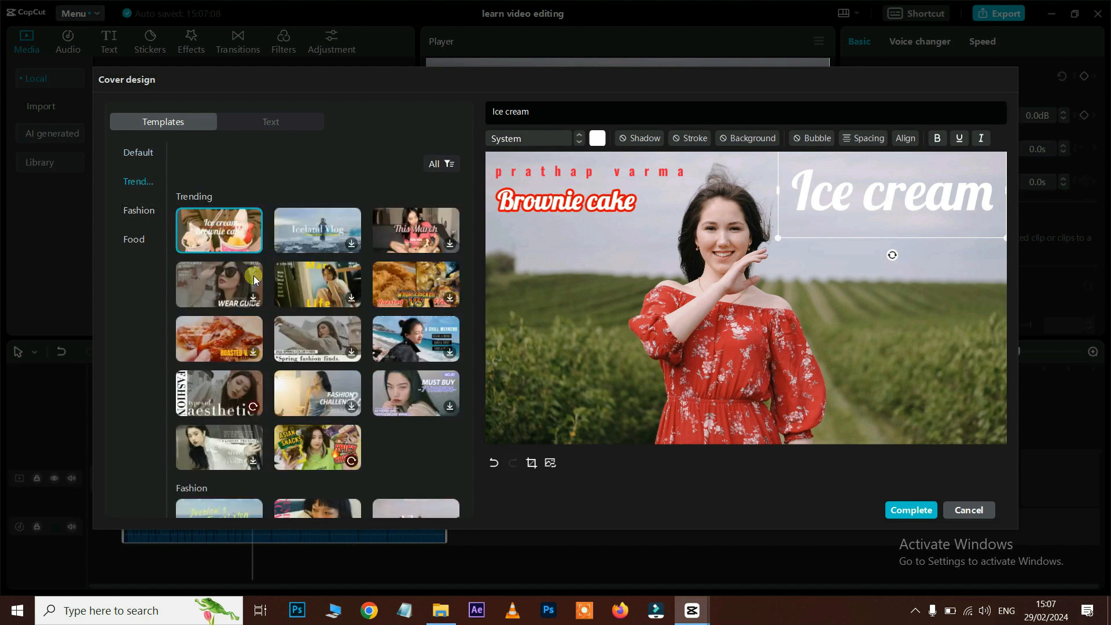
pyautogui.scroll(-2, 263, 281)
pyautogui.scroll(-3, 281, 294)
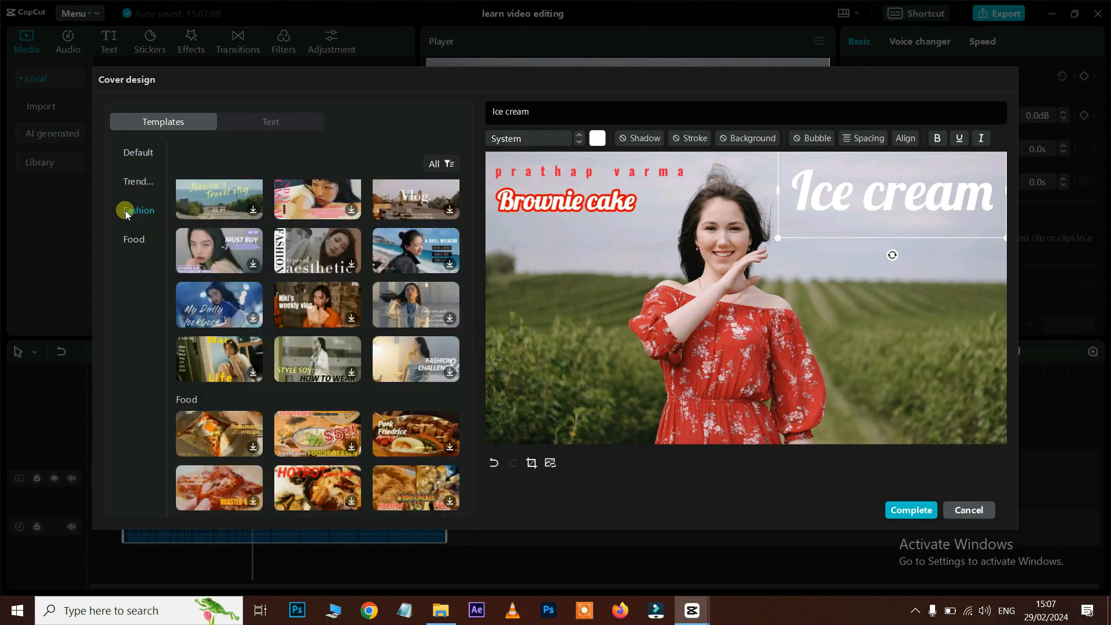
pyautogui.scroll(-1, 305, 274)
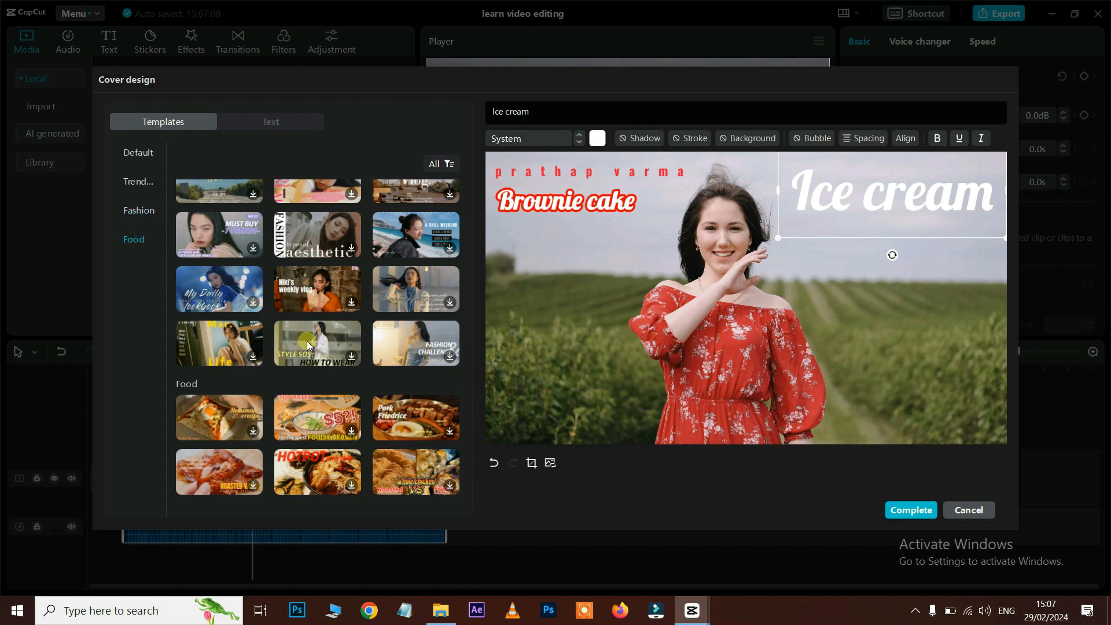
pyautogui.click(317, 235)
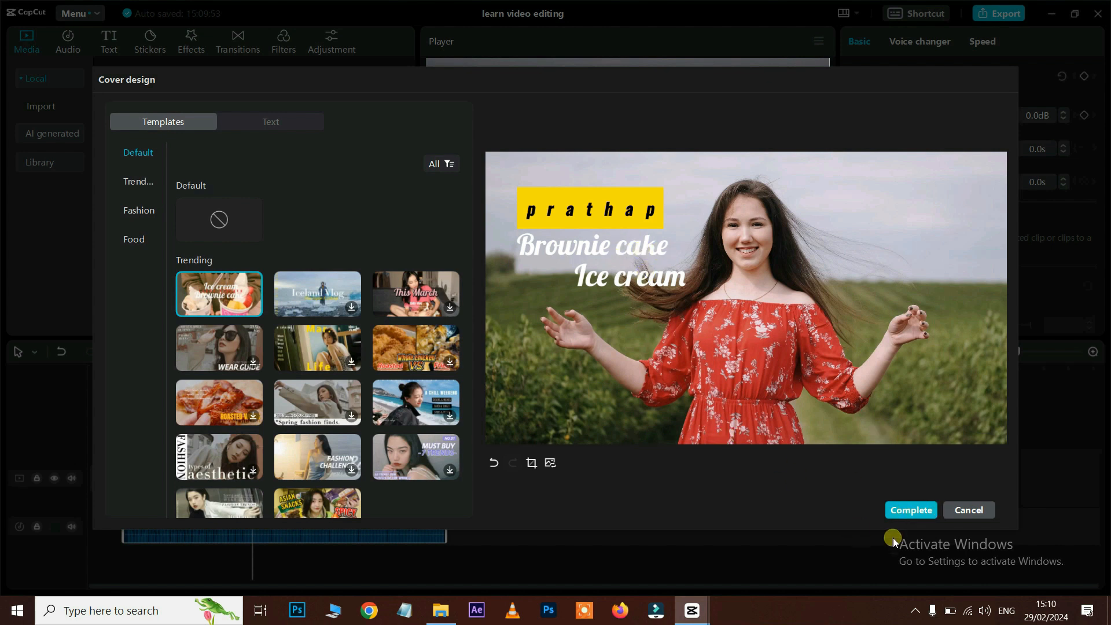
# Step: Complete the cover design, return the playhead to 0:00, and reopen the timeline cover thumbnail
pyautogui.click(912, 511)
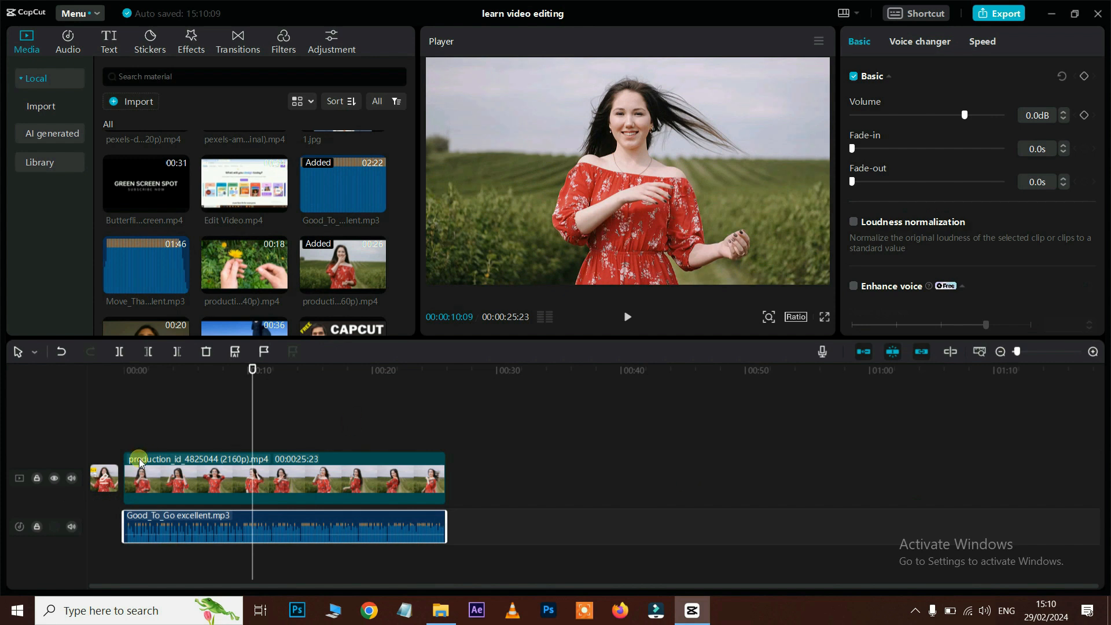
pyautogui.moveTo(110, 482)
pyautogui.moveTo(253, 370); pyautogui.dragTo(123, 371)
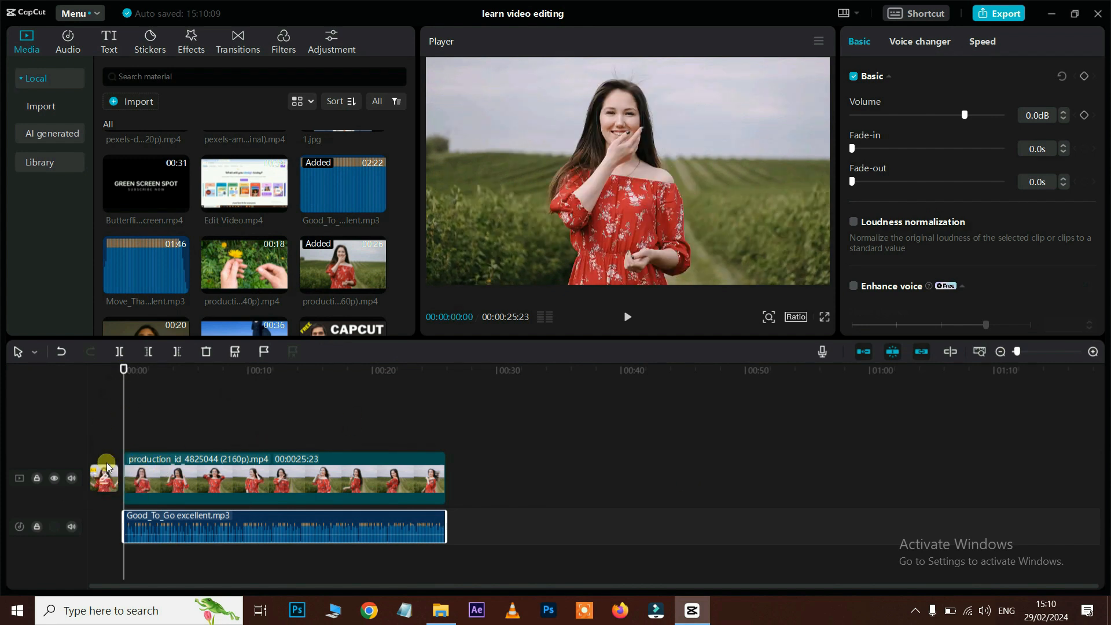
pyautogui.moveTo(105, 471)
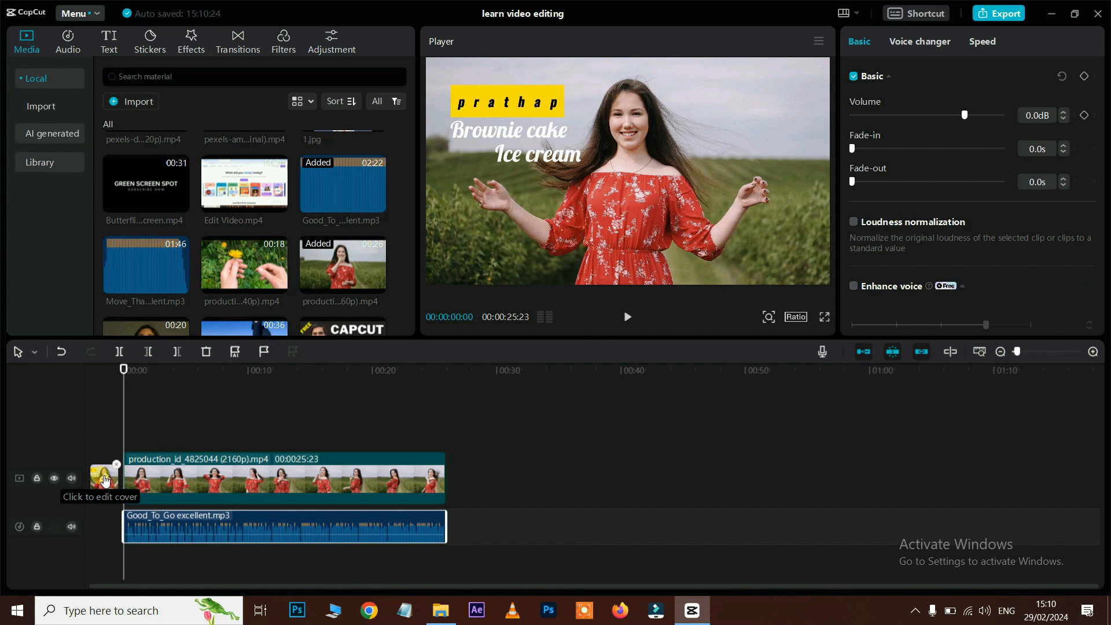
pyautogui.click(104, 481)
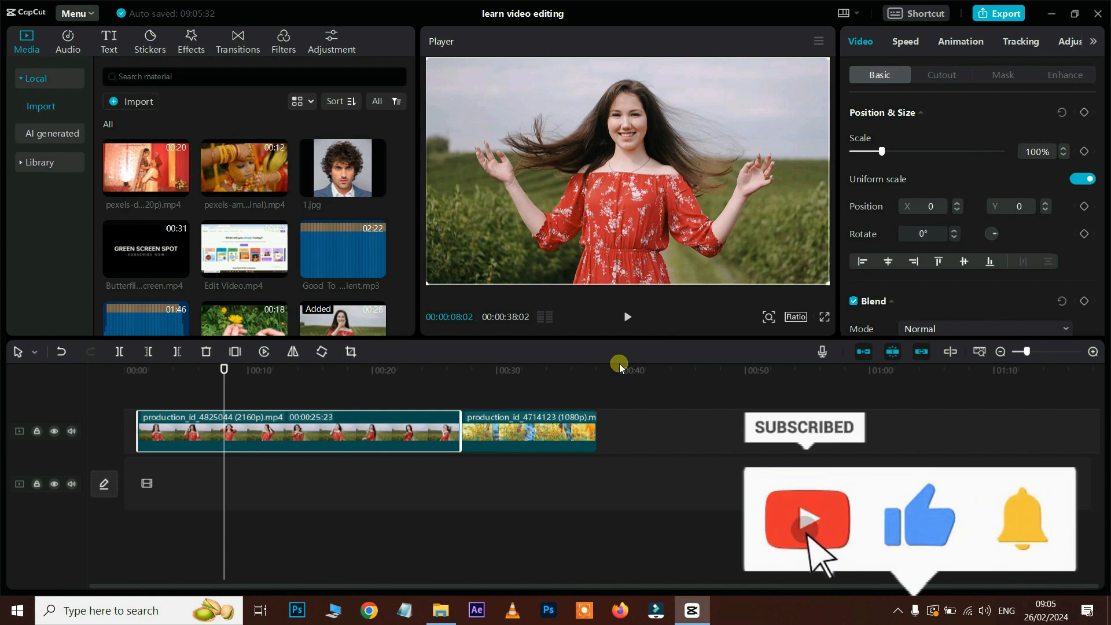
# Step: In the export settings, set the export location to the Desktop Videos folder
pyautogui.click(1006, 13)
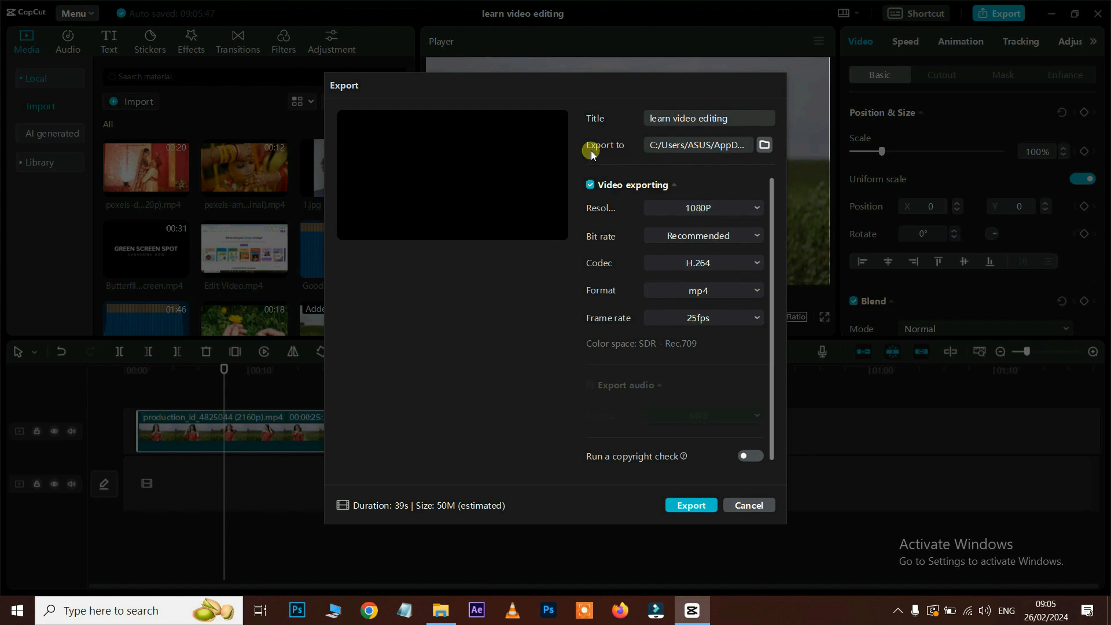
pyautogui.click(765, 143)
pyautogui.click(379, 180)
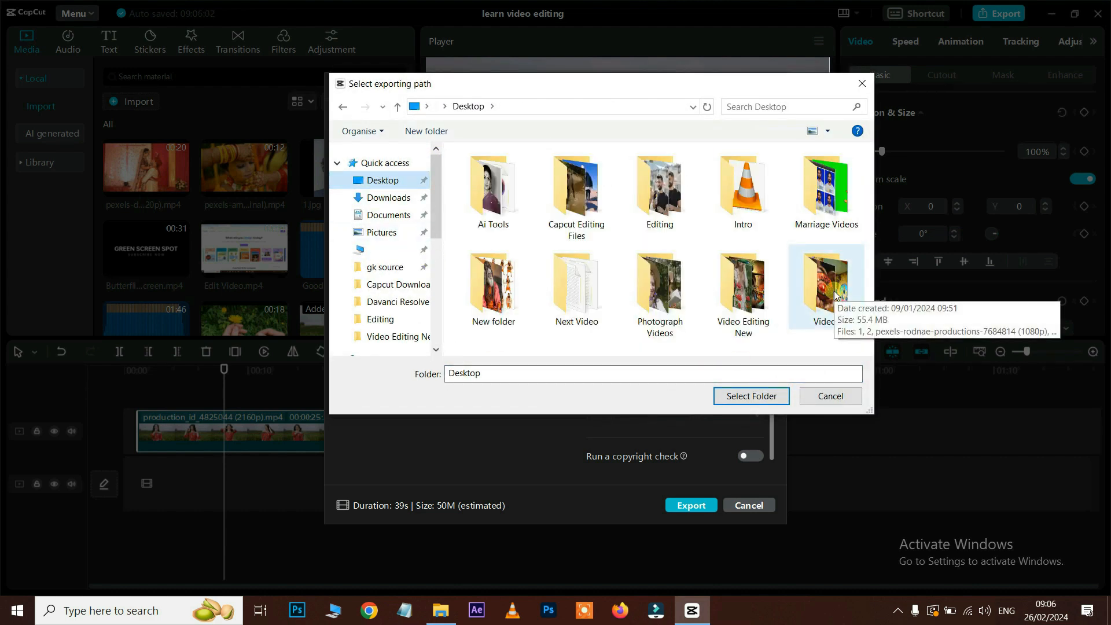
pyautogui.click(834, 291)
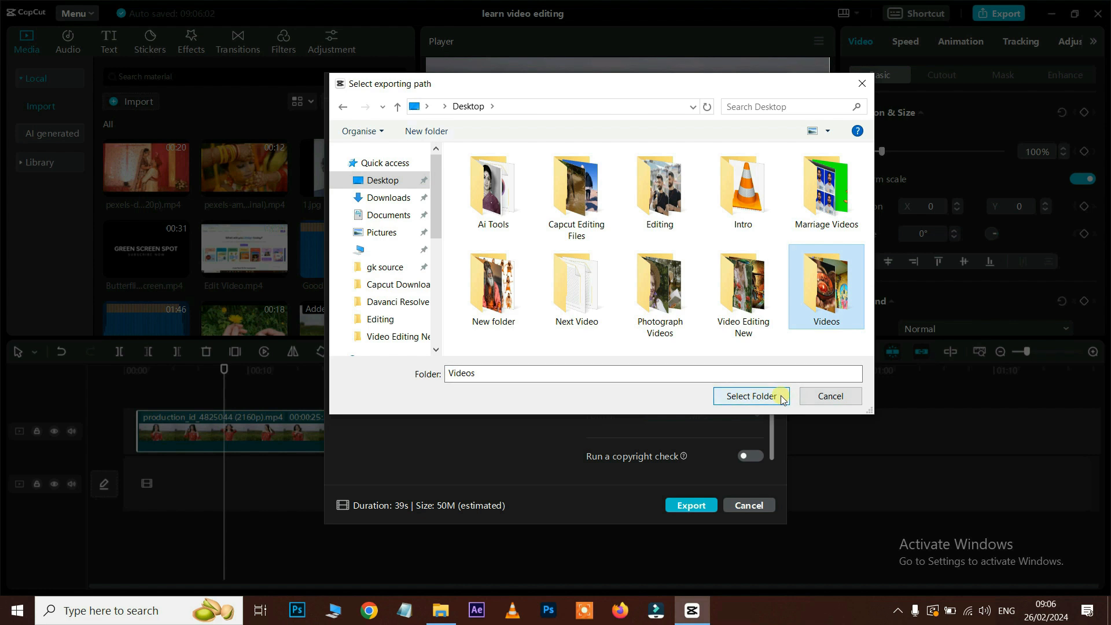
pyautogui.click(780, 396)
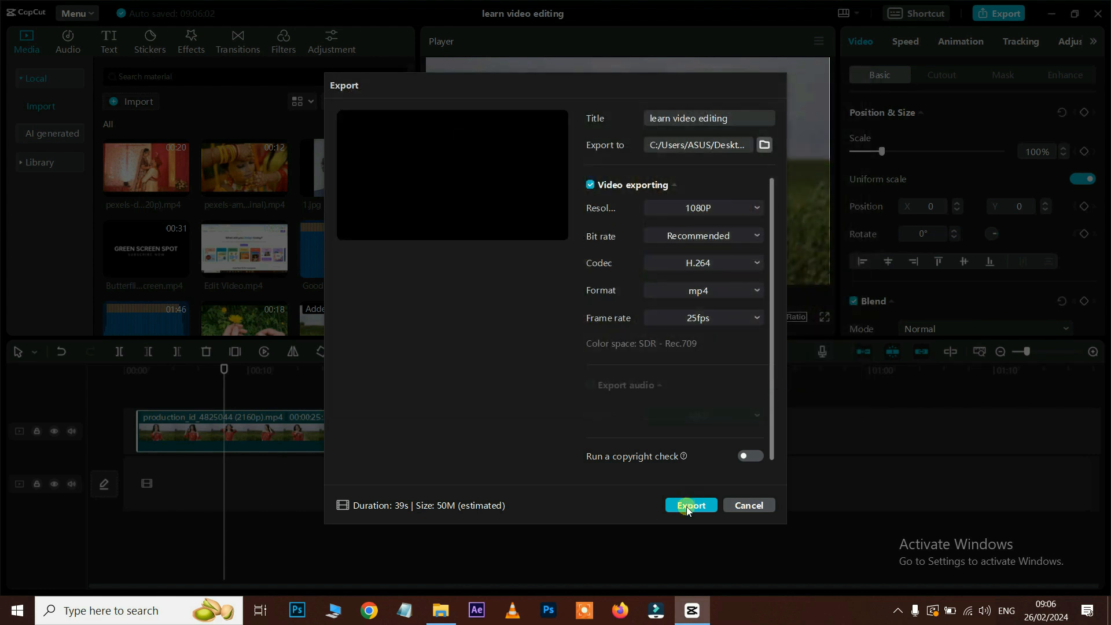
# Step: Export the video and select the 'learn video editing' file in its folder
pyautogui.click(689, 505)
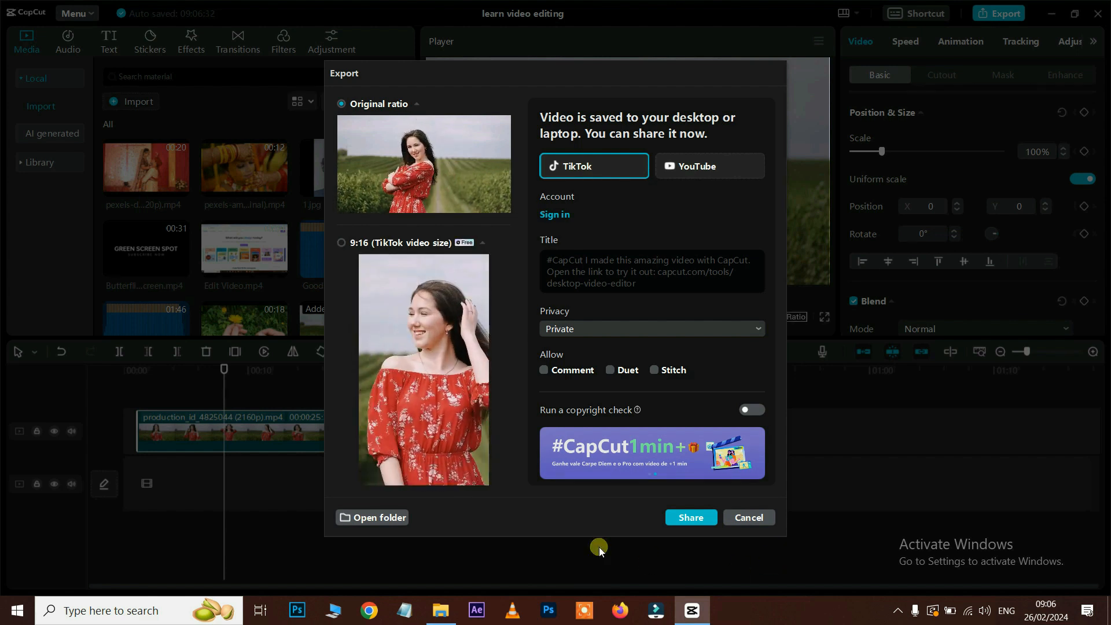
pyautogui.click(379, 518)
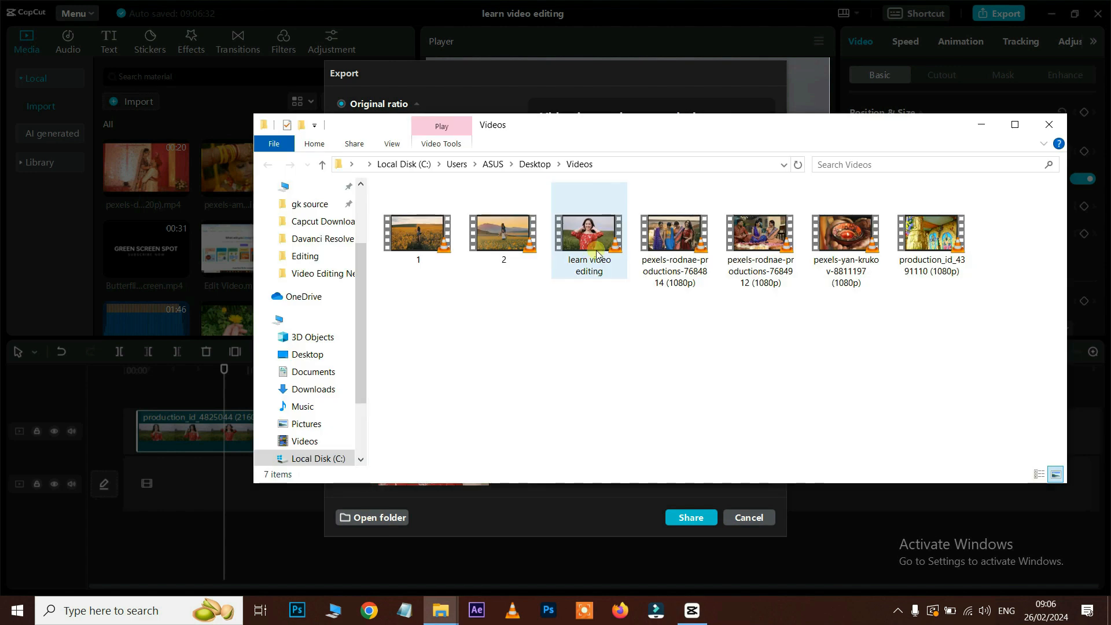
pyautogui.click(577, 246)
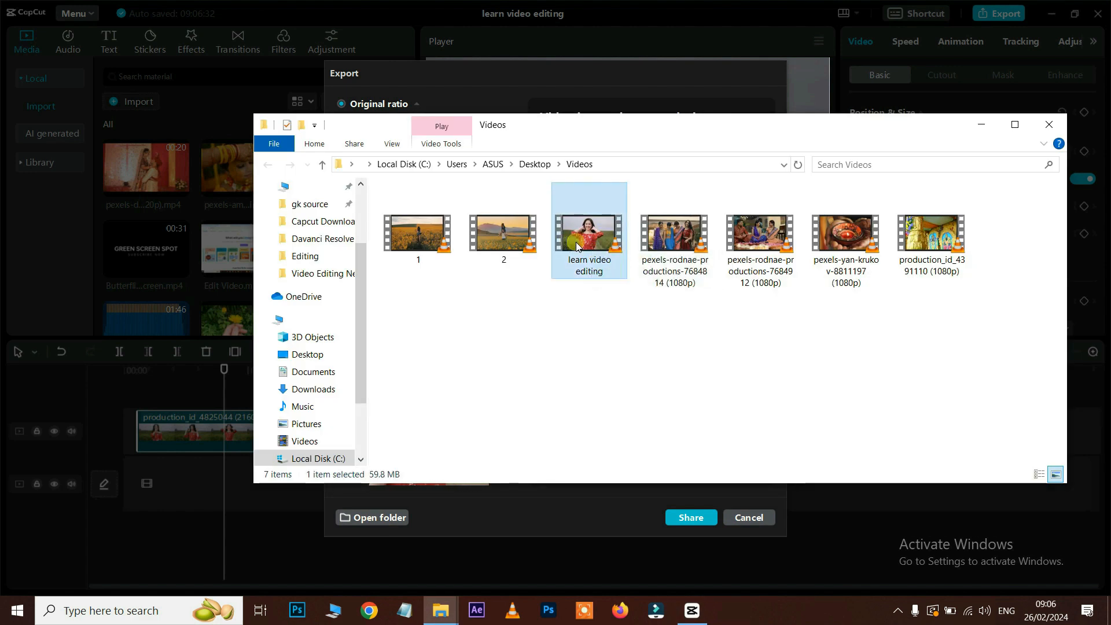